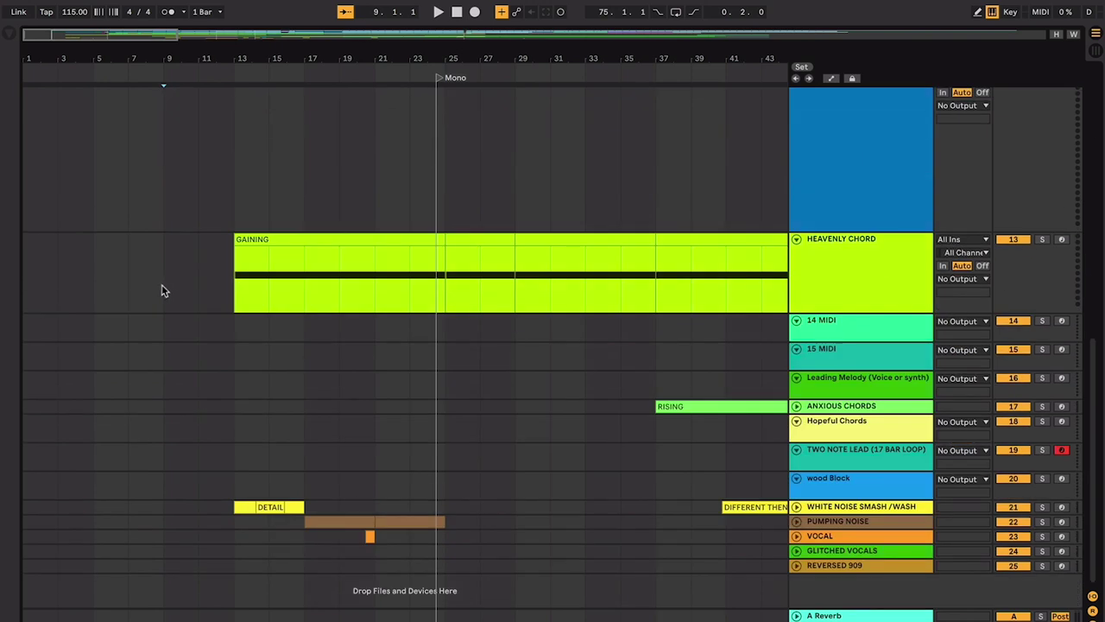
Step: Play the reference audio from bar 9 through the transition at bar 13, and stop
left_click_drag(160, 288, 222, 288)
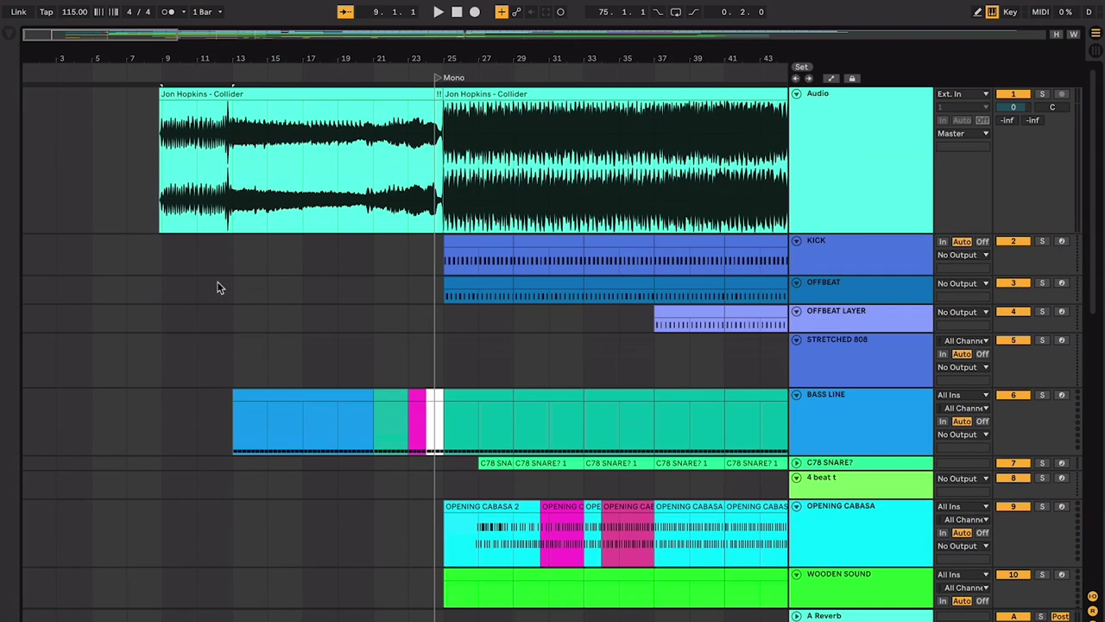
scroll(218, 287, "up", 10)
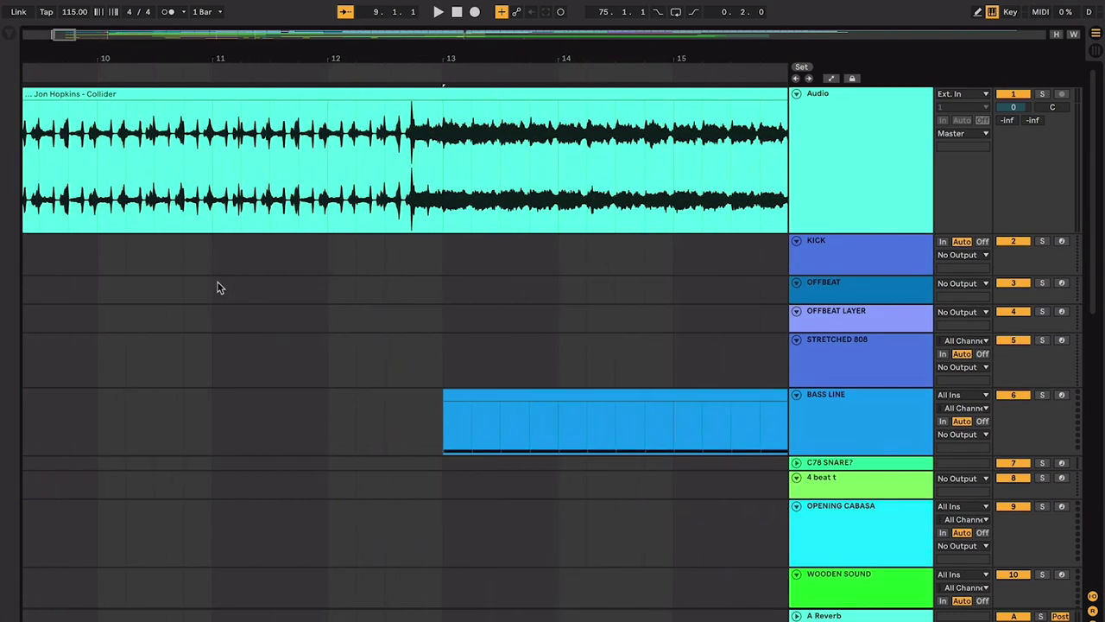
left_click(144, 241)
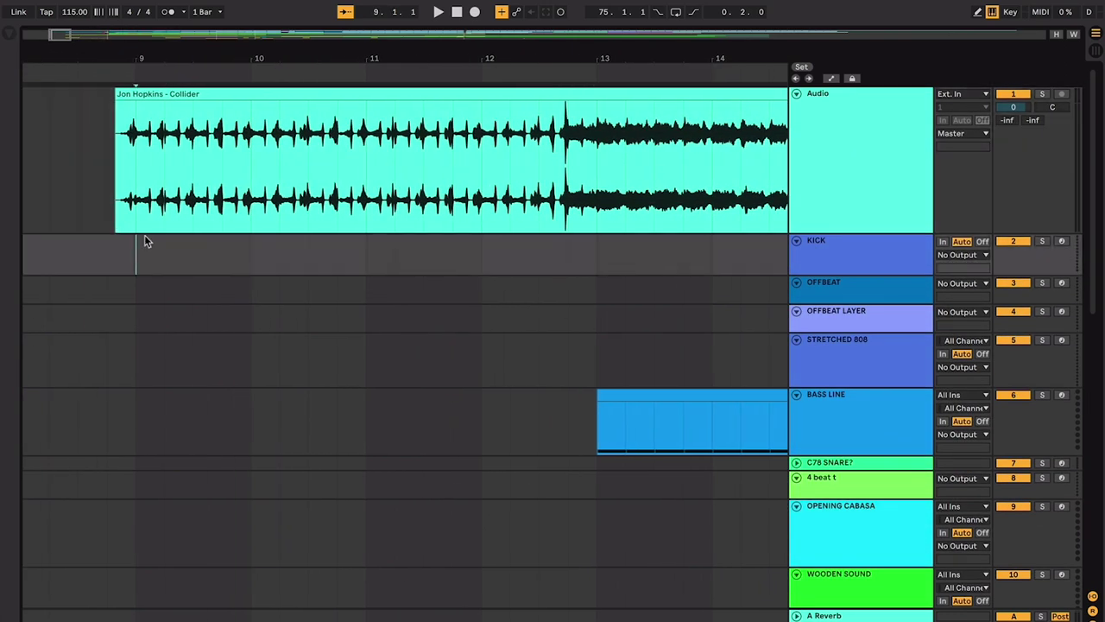
key("space")
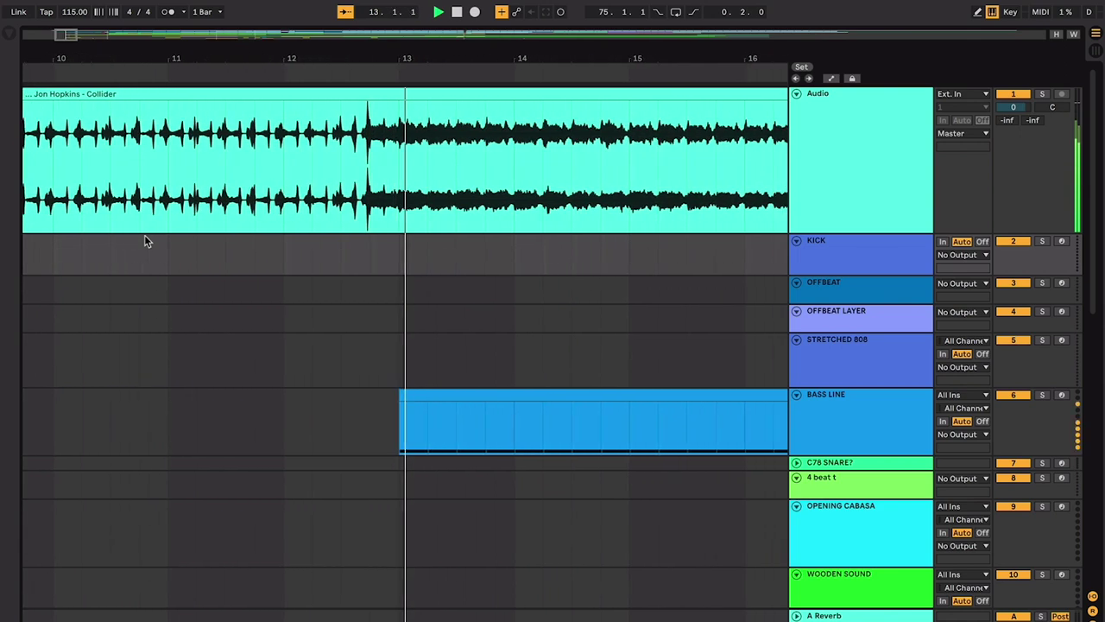
key("space")
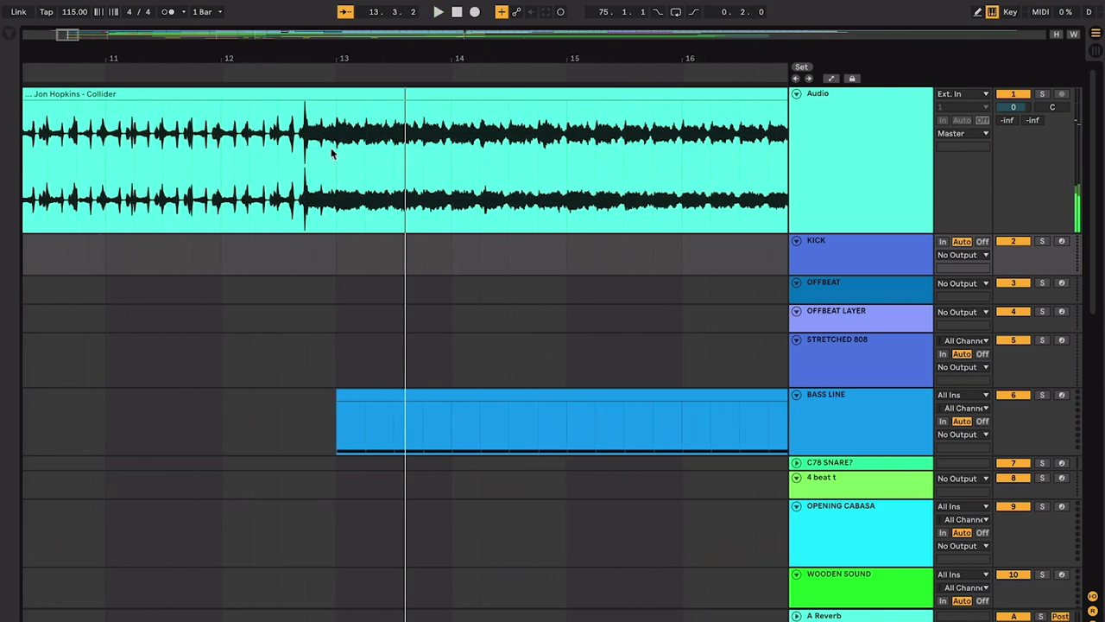
Step: Mark bars 13 to 15 of the Audio track and replay the transition into bar 13 from bar 12.3
left_click_drag(335, 180, 567, 175)
scroll(484, 165, "left", 2)
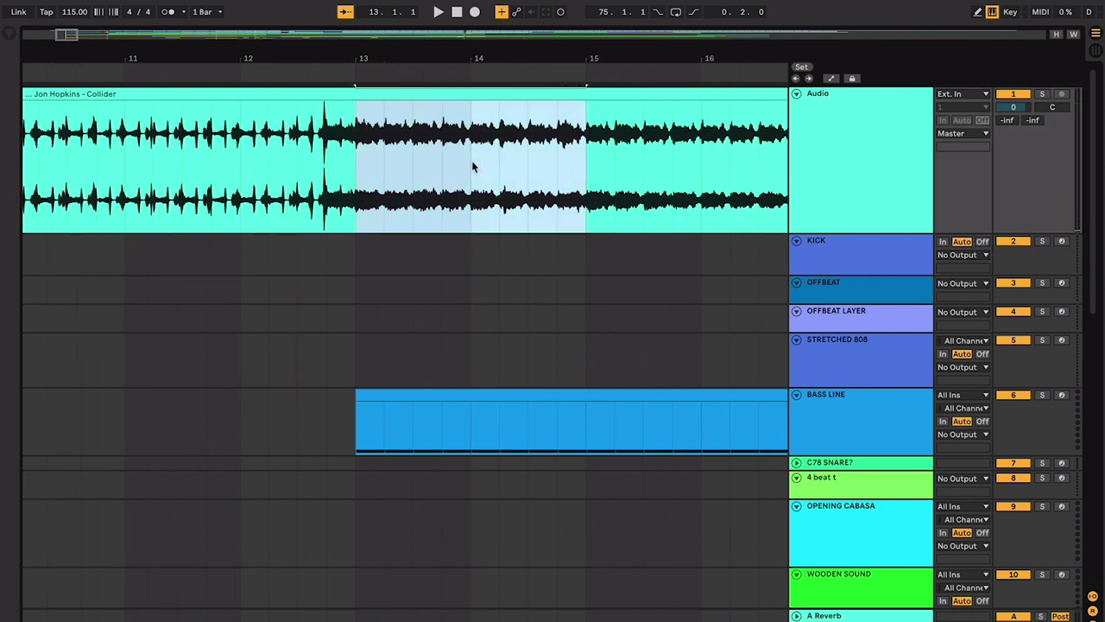
left_click(345, 151)
key("space")
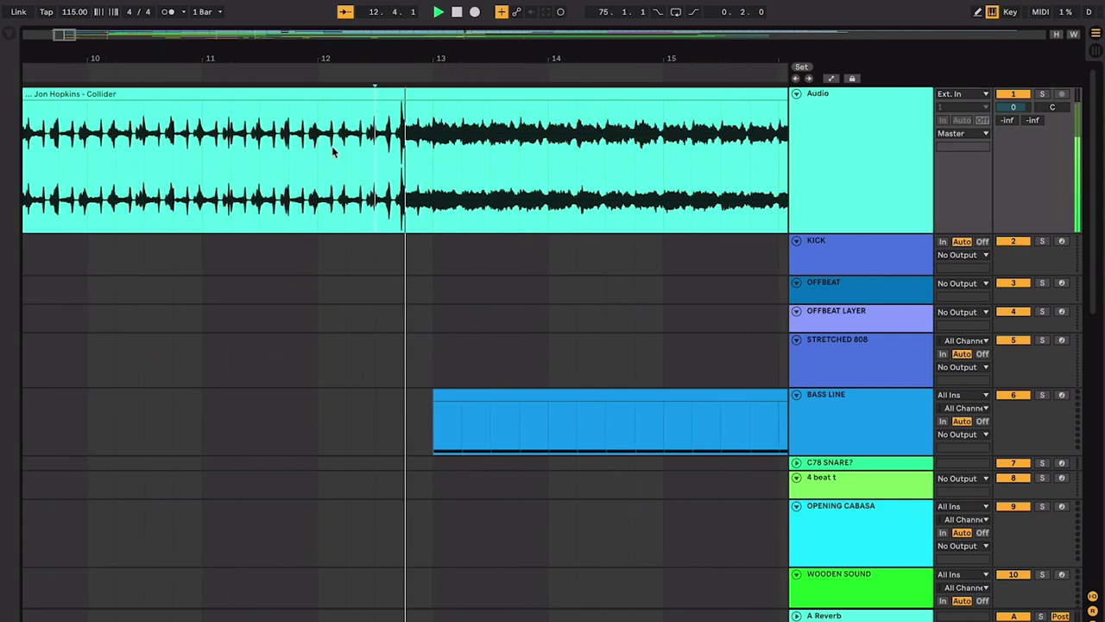
key("space")
Step: Unfold the WHITE NOISE SMASH /WASH track and play the arrangement from bar 12.4
scroll(363, 163, "down", 10)
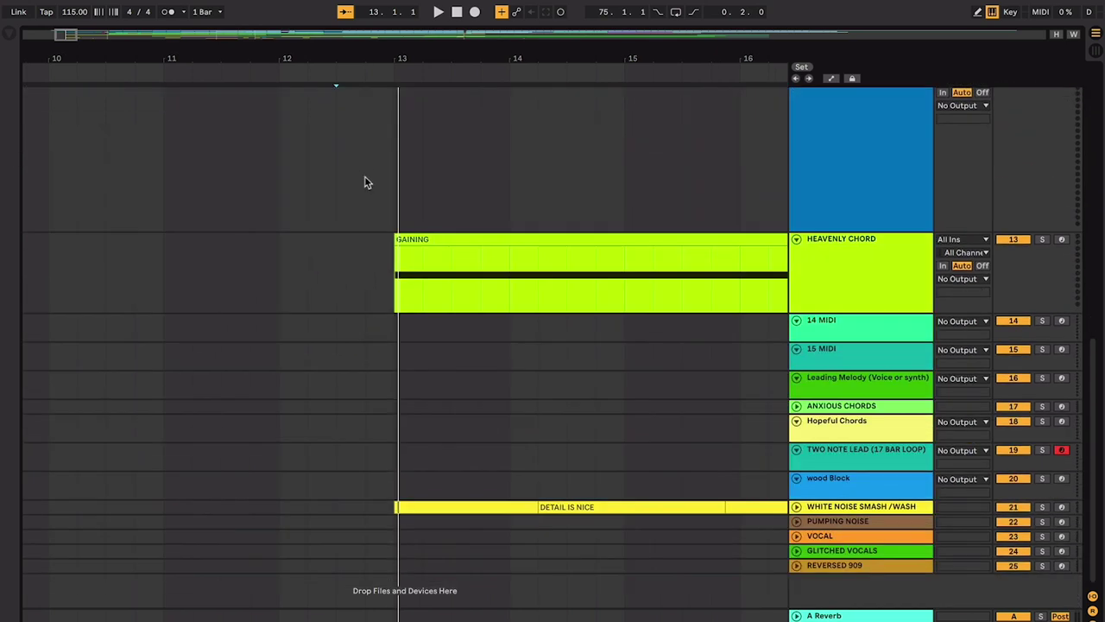
left_click(797, 508)
left_click(363, 486)
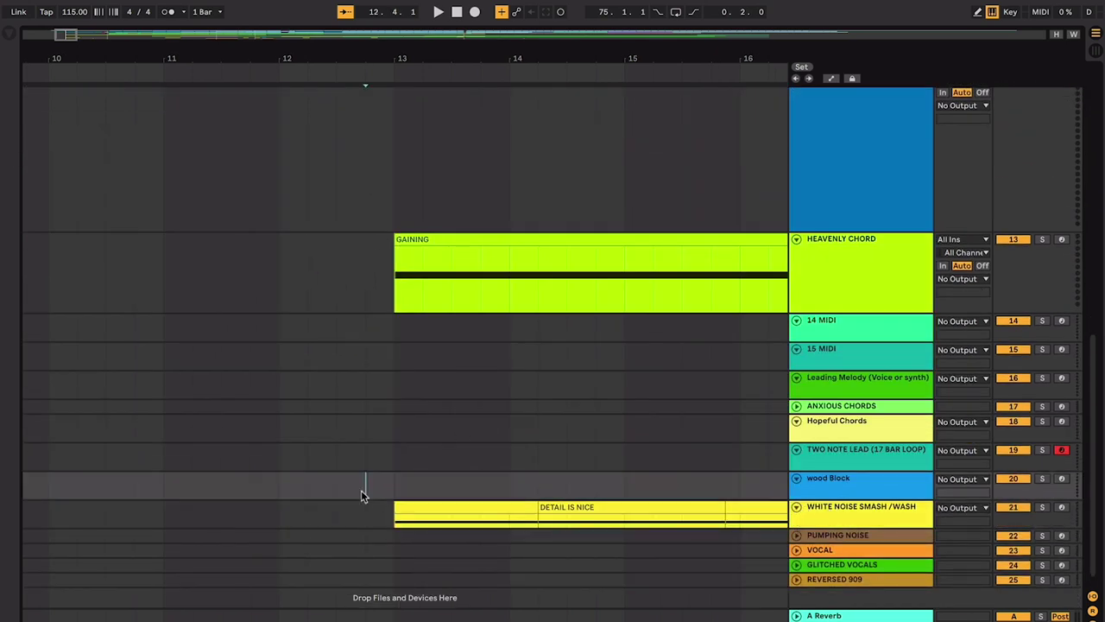
key("space")
scroll(439, 243, "up", 10)
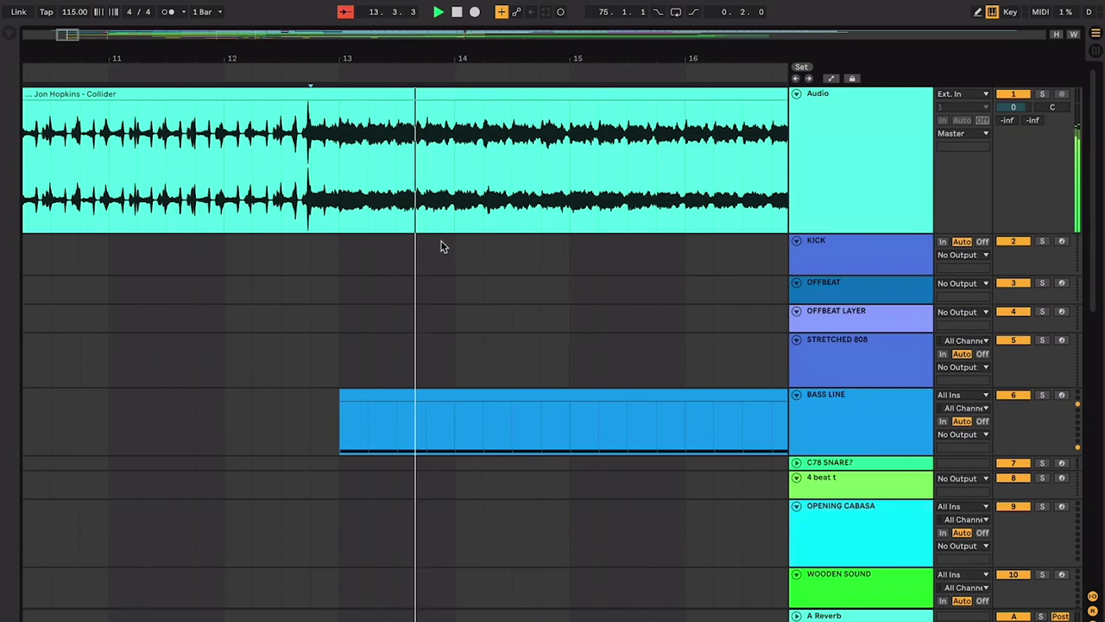
Step: Inspect the notes of the first BASS LINE clip at bar 13, and return to the full arrangement
double_click(473, 399)
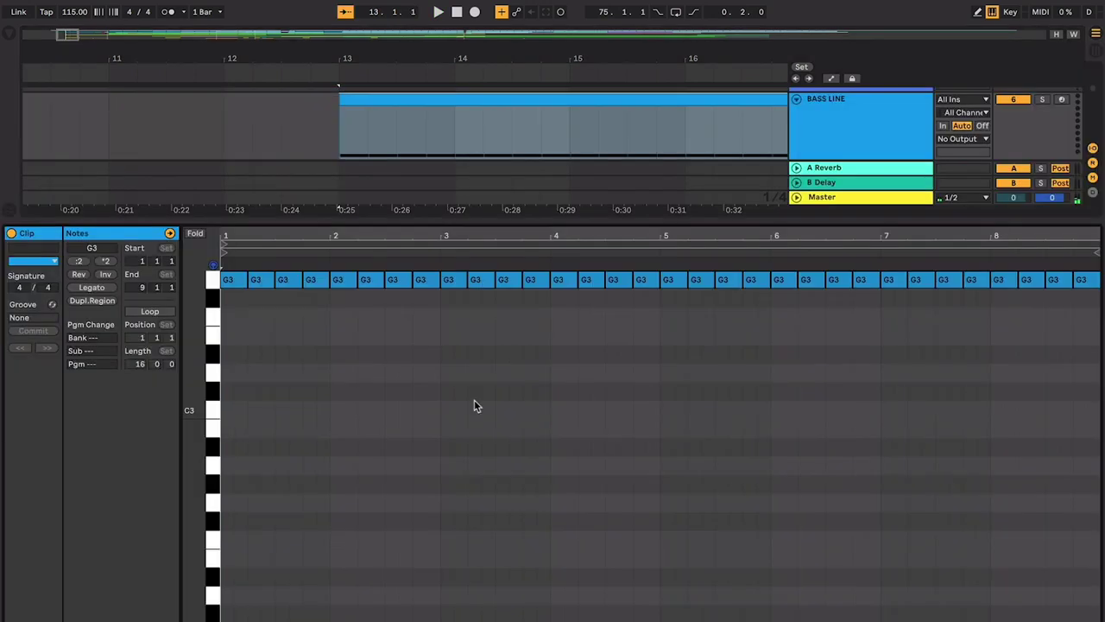
key("alt+super+l")
scroll(213, 224, "up", 5)
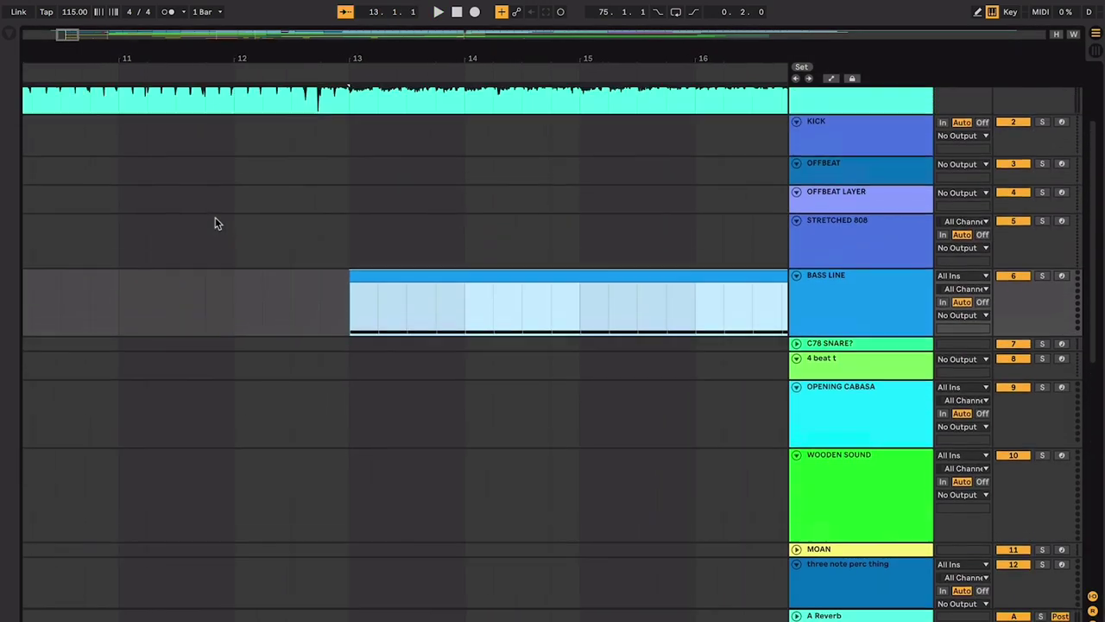
Step: Start playback at bar 12.3 and move the HEAVENLY CHORD track directly below BASS LINE
left_click(324, 231)
key("space")
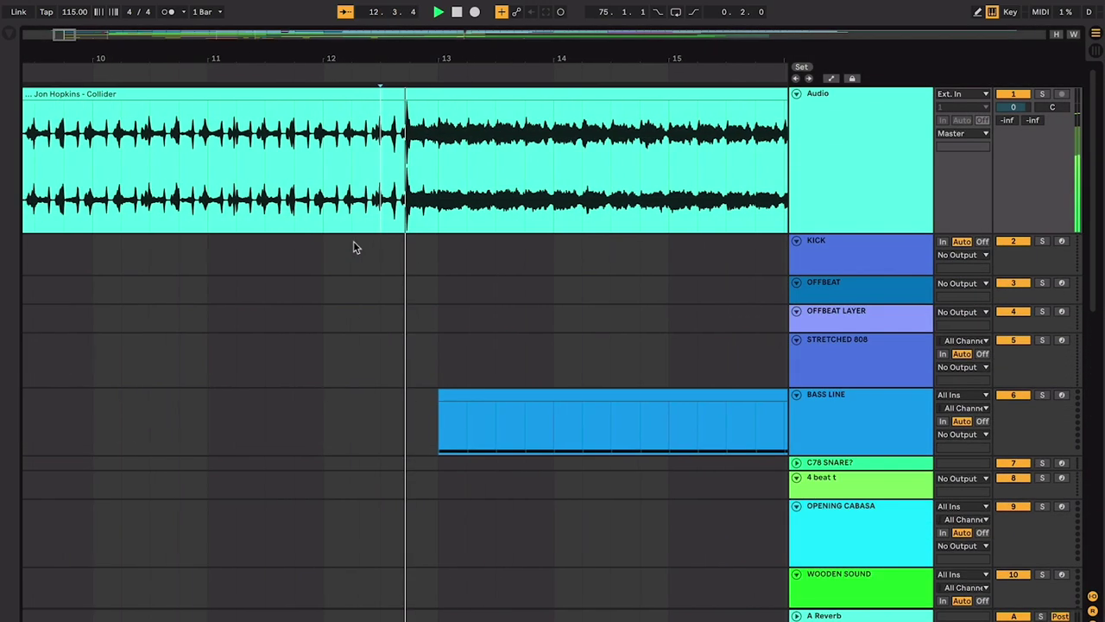
scroll(353, 244, "down", 2)
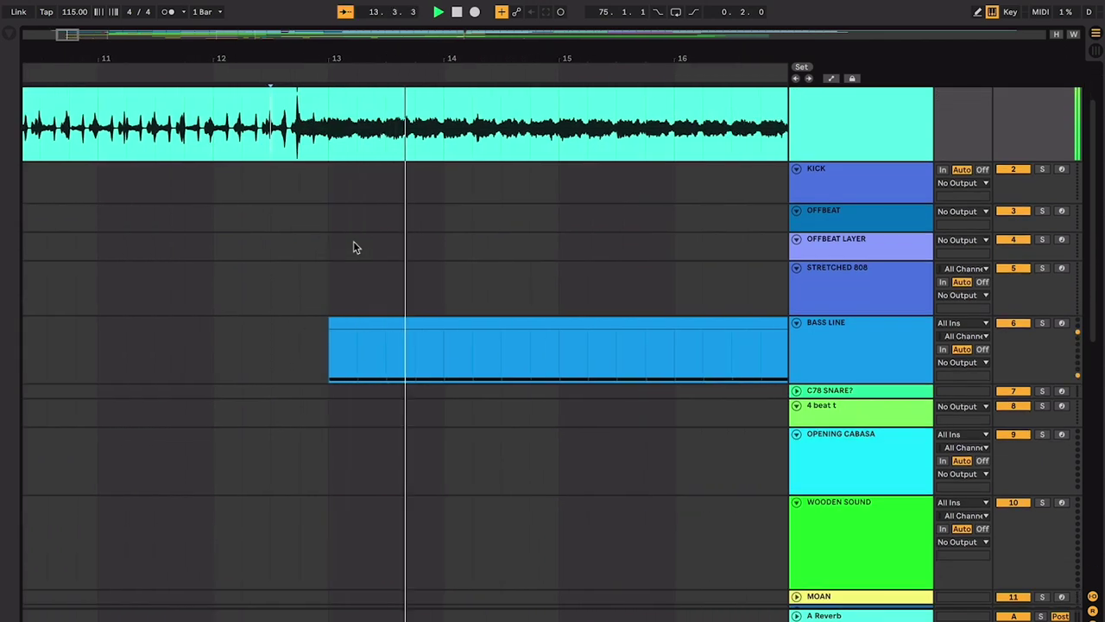
scroll(833, 505, "down", 4)
scroll(833, 499, "down", 4)
left_click_drag(833, 498, 834, 102)
Step: Move the WHITE NOISE SMASH /WASH track up between OPENING CABASA and WOODEN SOUND
scroll(800, 360, "down", 8)
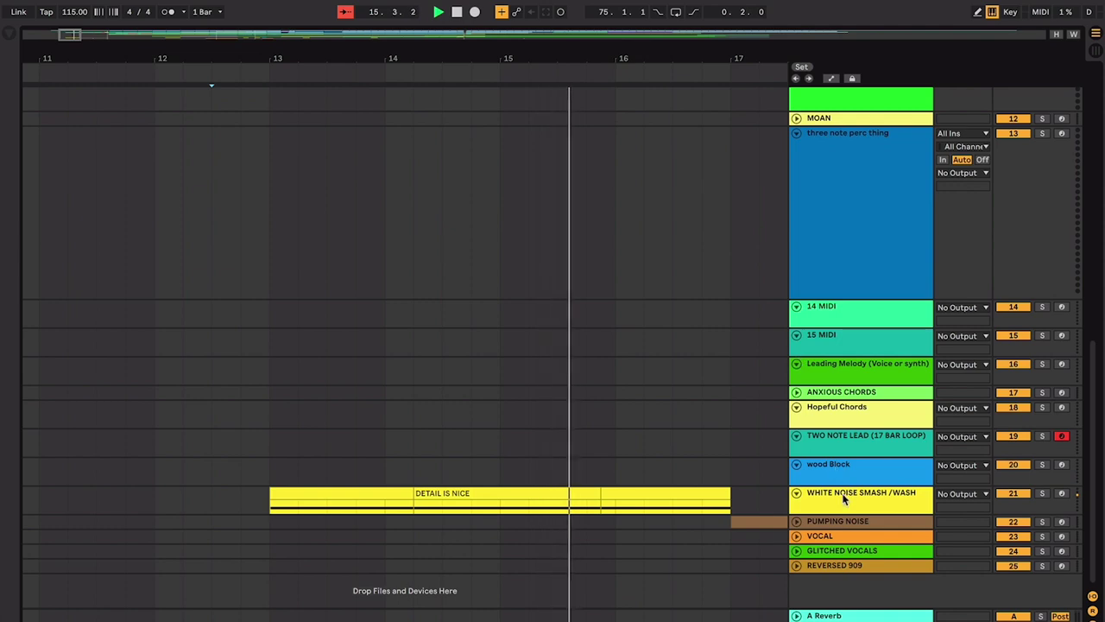
left_click_drag(843, 496, 838, 93)
scroll(837, 93, "up", 10)
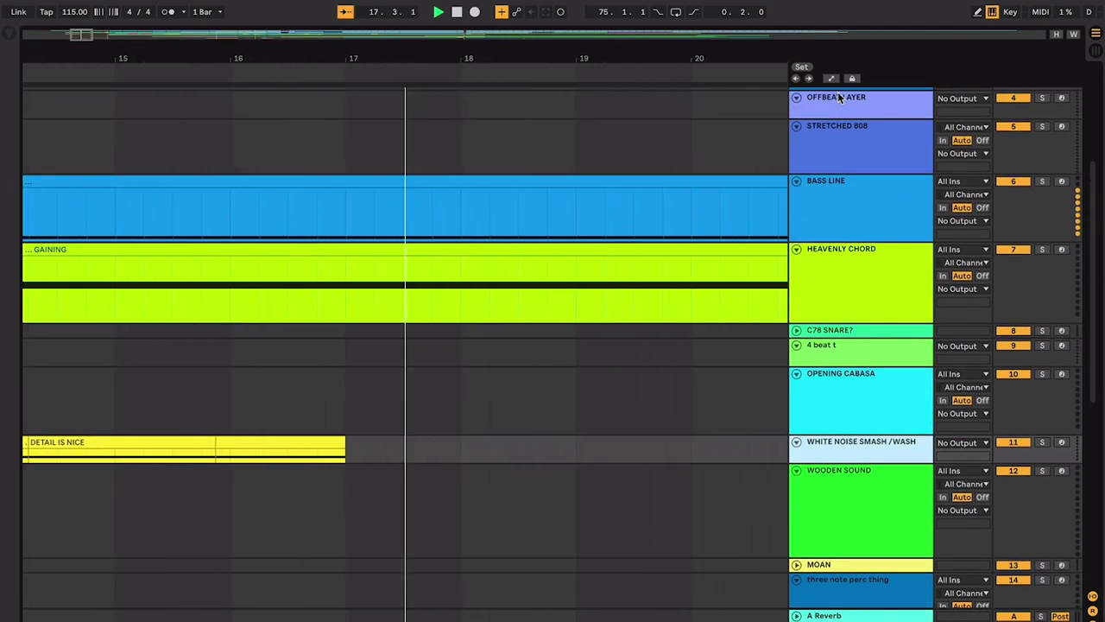
Step: Unfold the PUMPING NOISE track and move it directly below MOAN
scroll(725, 305, "down", 12)
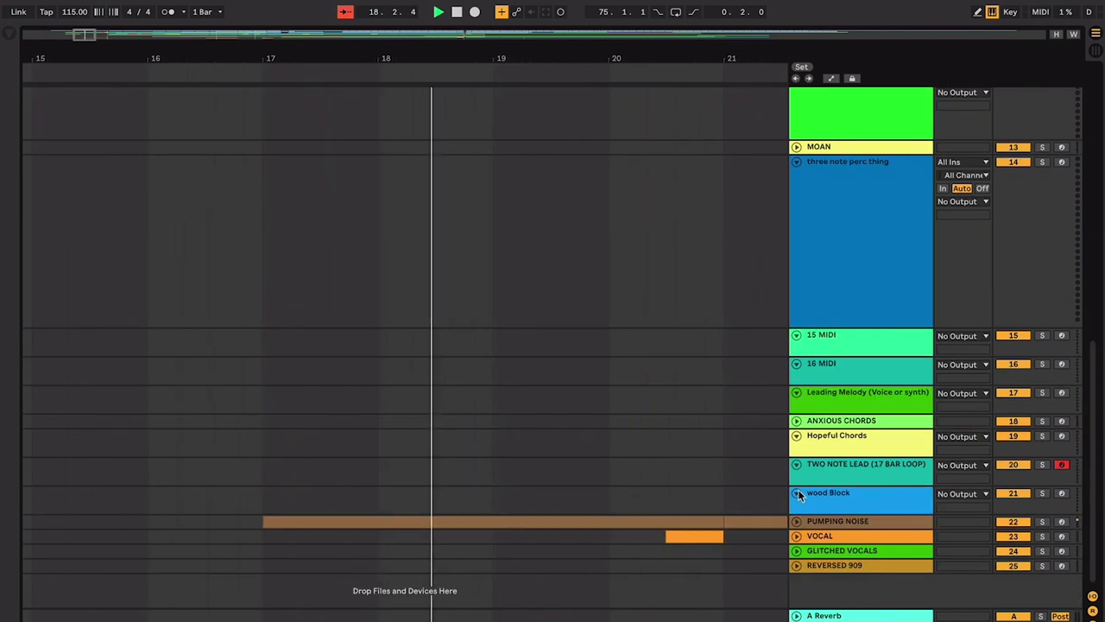
left_click_drag(836, 521, 839, 178)
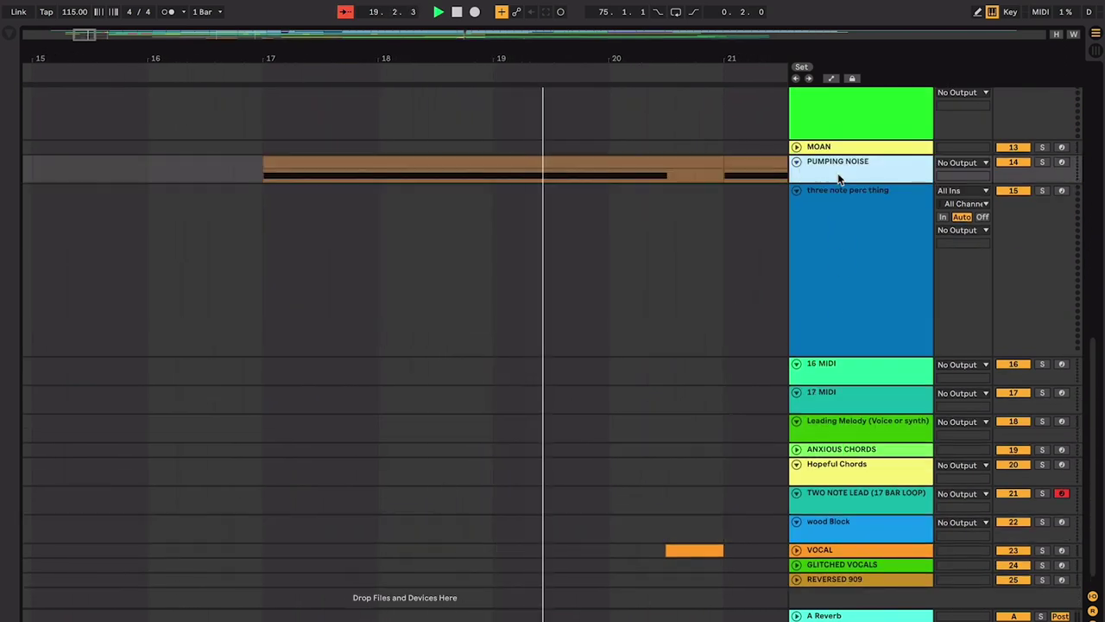
scroll(837, 178, "up", 8)
scroll(837, 179, "up", 3)
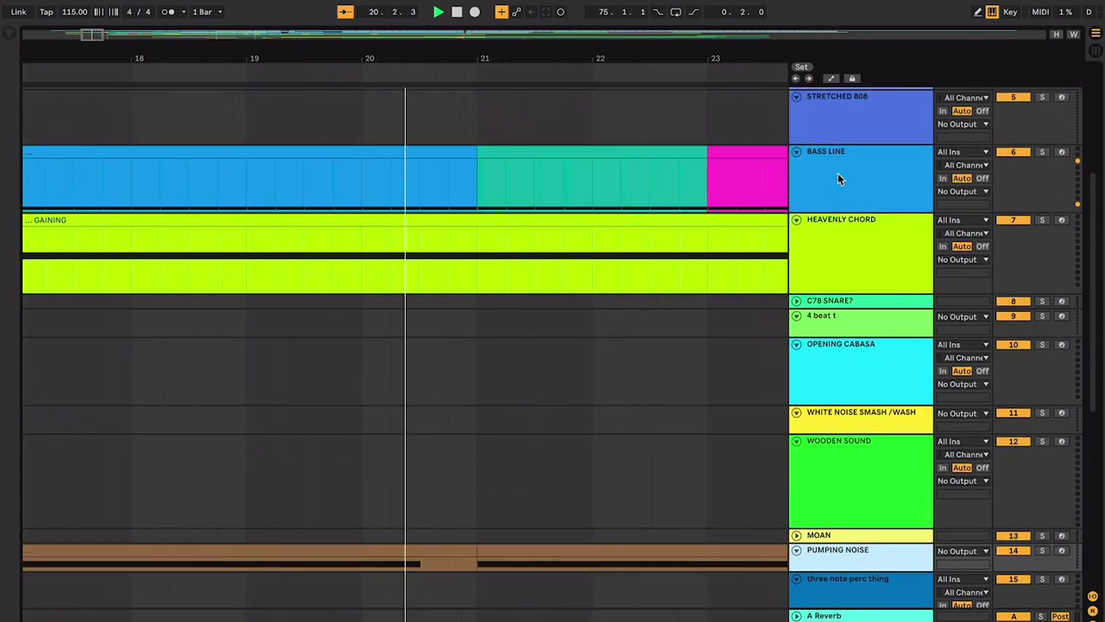
Step: Unfold the VOCAL track to show its clip before bar 21
scroll(551, 135, "down", 12)
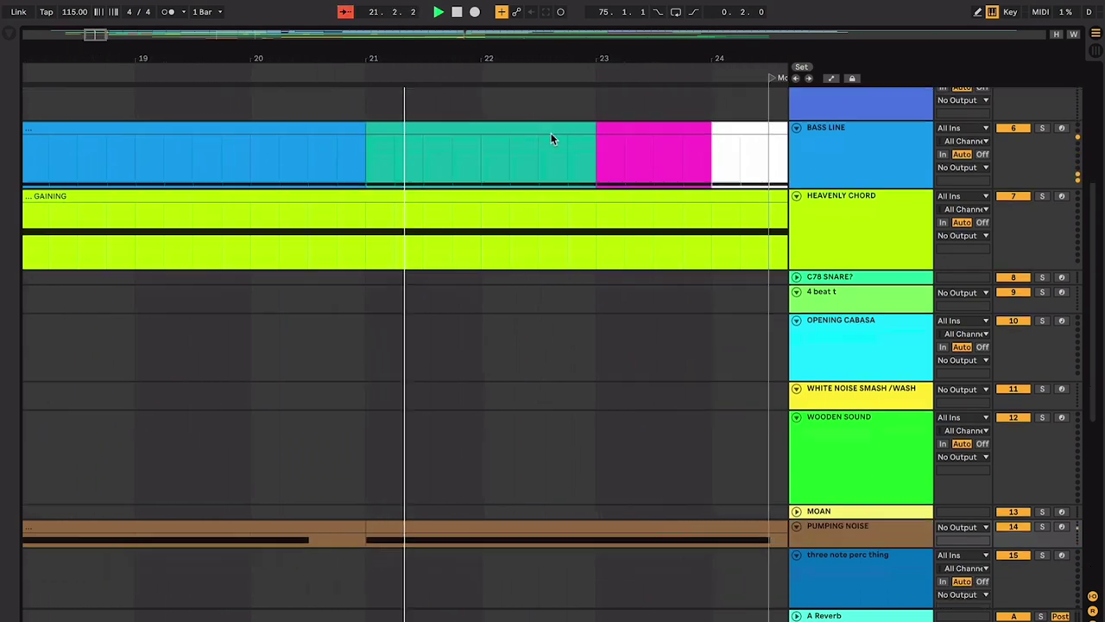
left_click(796, 536)
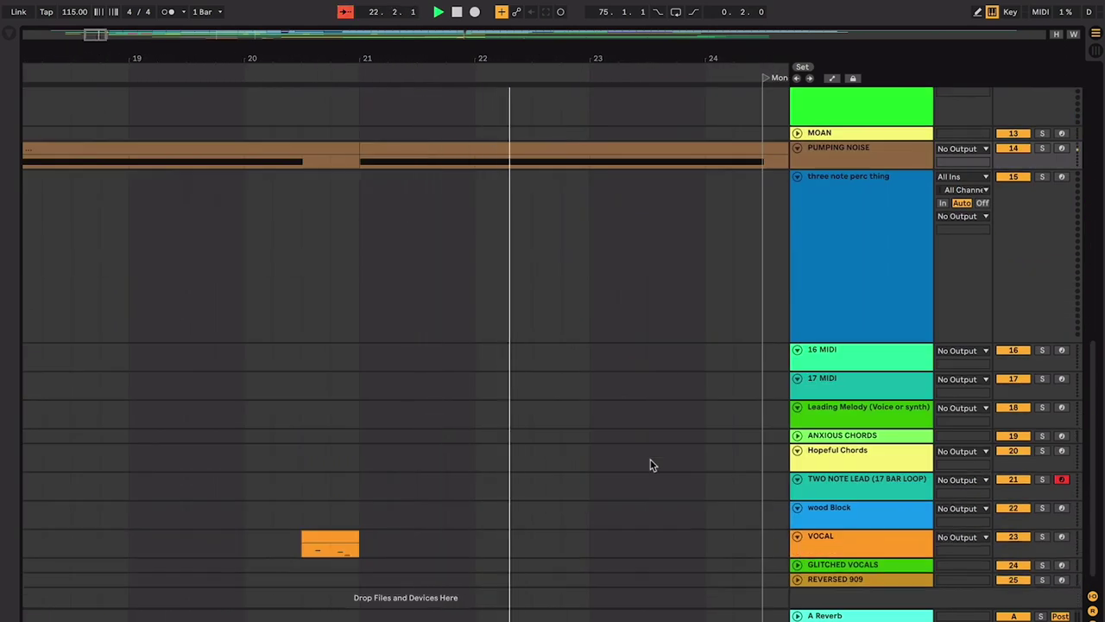
scroll(633, 452, "right", 1)
scroll(633, 452, "up", 12)
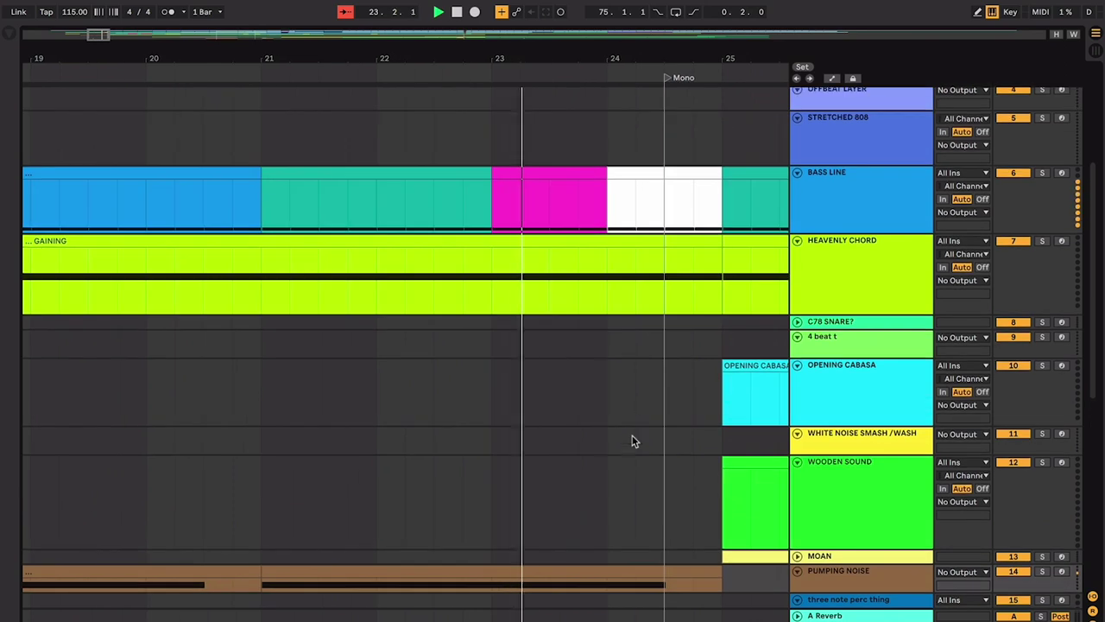
Step: Unfold the MOAN track, and stop playback near the end of bar 26
scroll(638, 386, "down", 1)
scroll(639, 386, "up", 1)
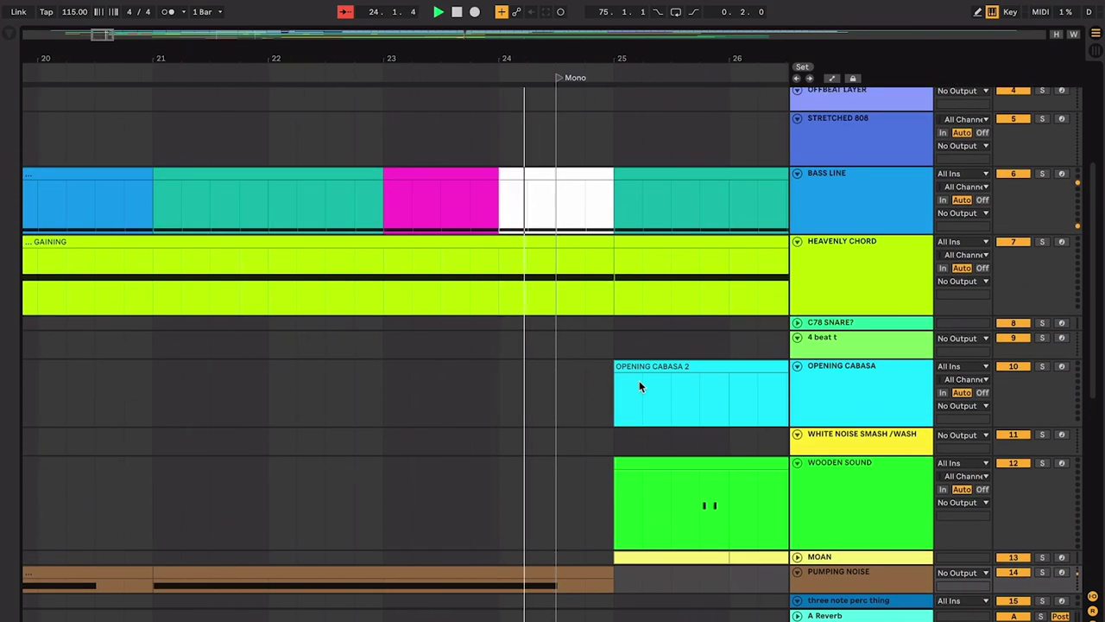
scroll(638, 386, "down", 1)
scroll(639, 386, "down", 2)
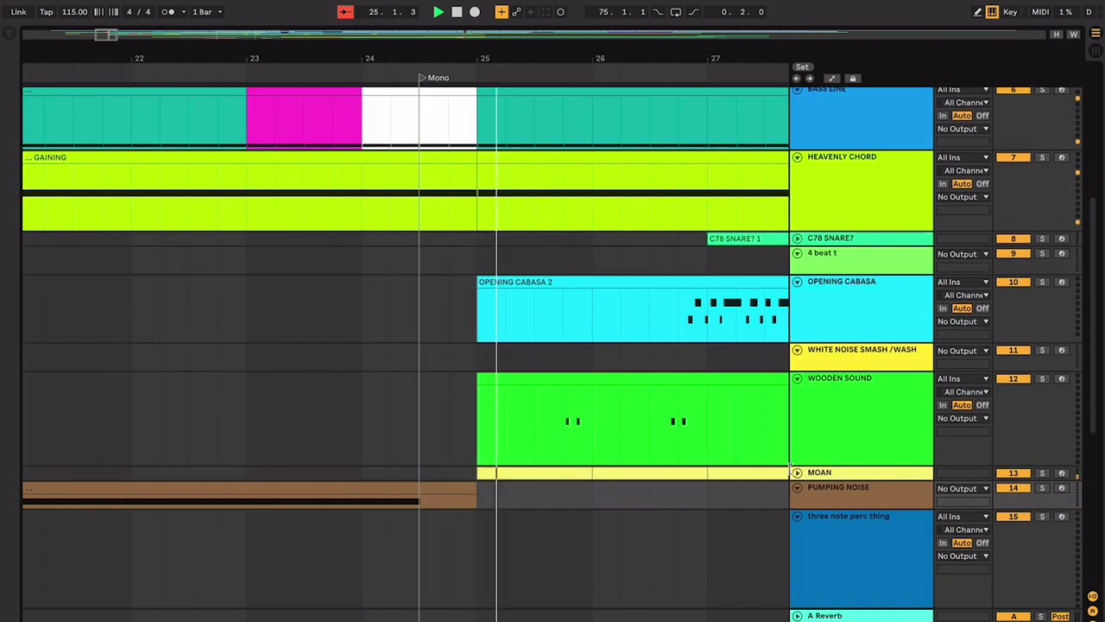
scroll(680, 402, "down", 1)
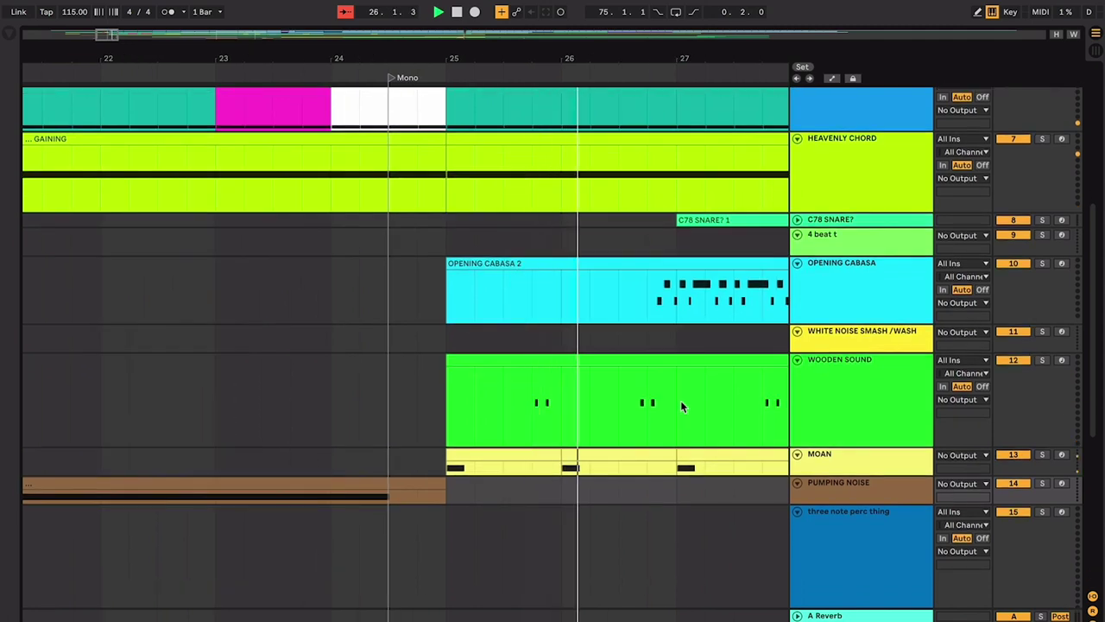
key("minus")
key("minus")
key("minus")
key("minus")
scroll(680, 402, "up", 5)
key("space")
scroll(680, 402, "left", 2)
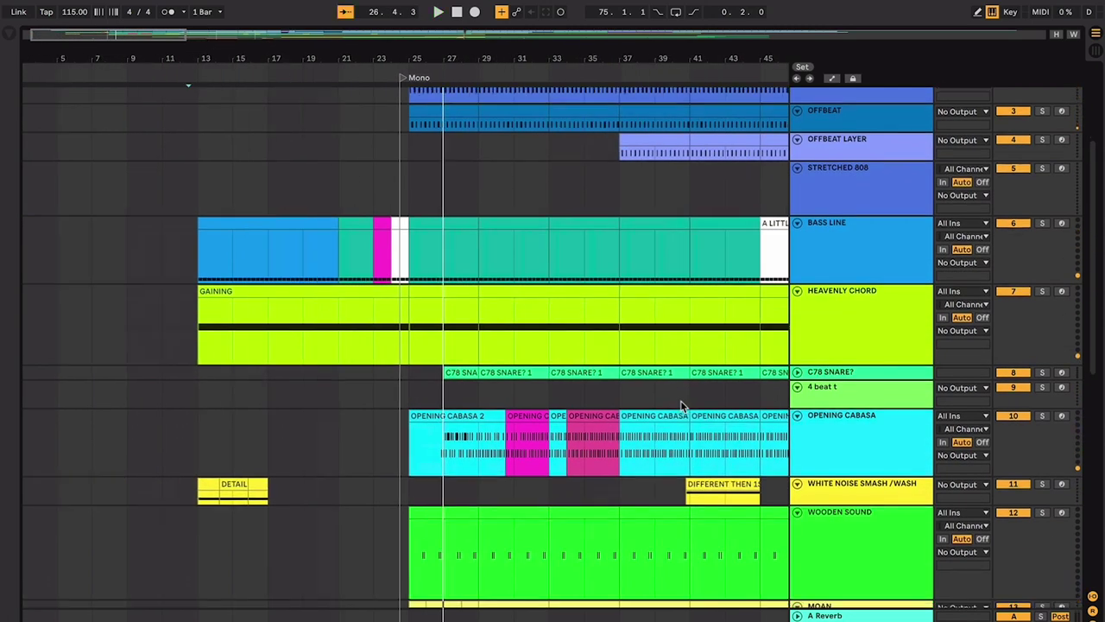
Step: Move one of the lower tracks higher up in the arrangement's track order
scroll(680, 406, "down", 10)
scroll(680, 402, "up", 4)
left_click_drag(830, 332, 833, 165)
scroll(833, 259, "up", 6)
left_click(833, 328)
scroll(834, 165, "up", 8)
left_click(275, 247)
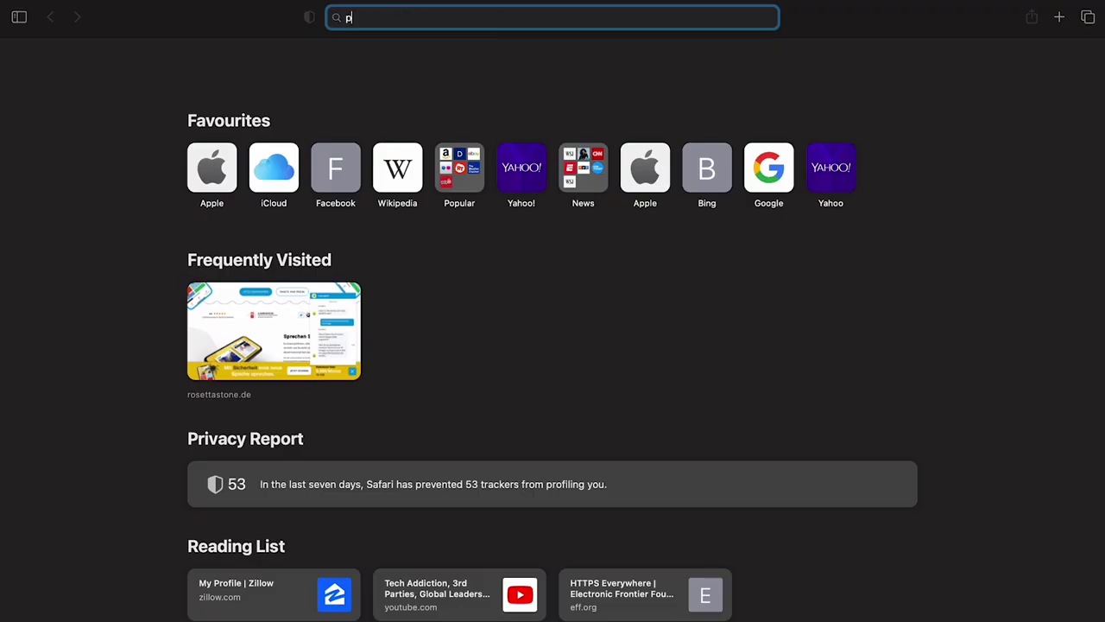
Step: Switch to Safari, go to patreon.com and open the music tutorial creator's page by searching for the creator's name
type("patreon.com")
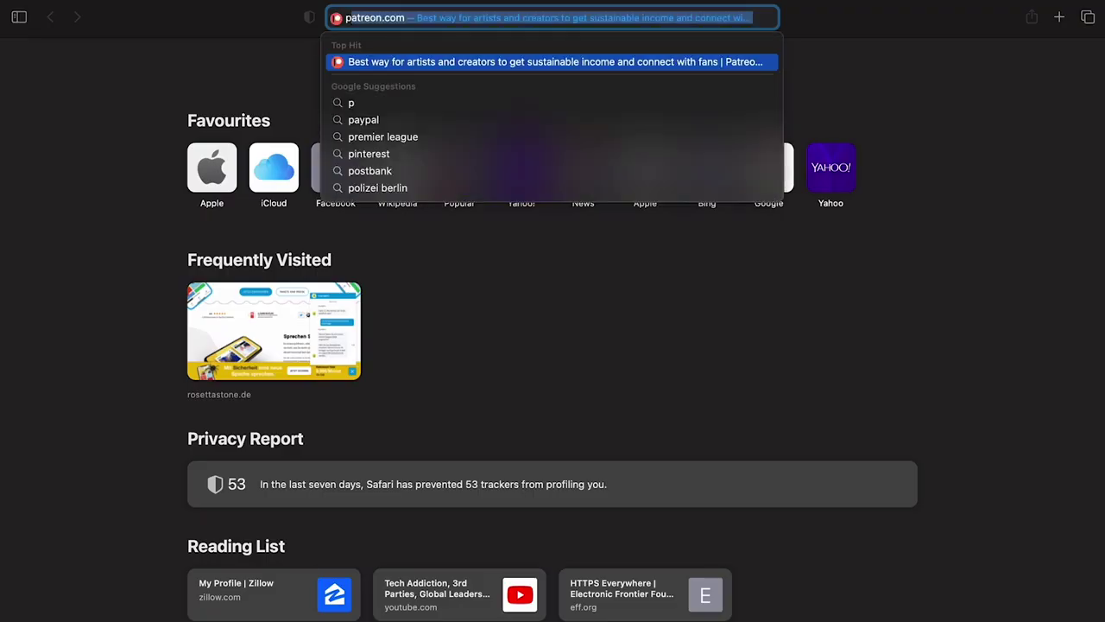
key("Return")
left_click(759, 63)
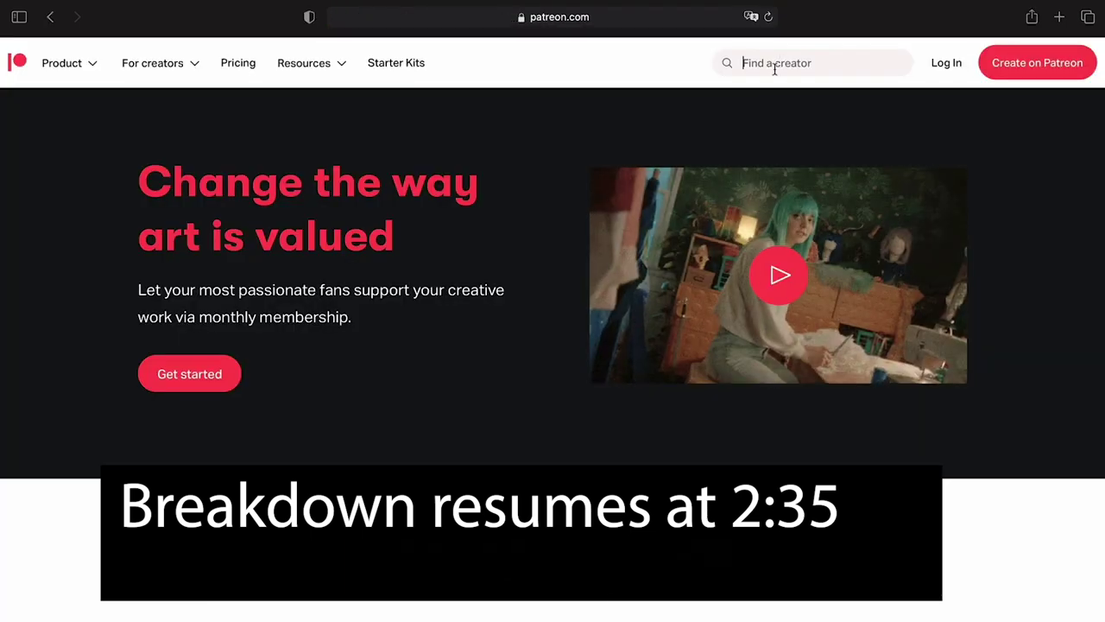
type("alex Wilcox")
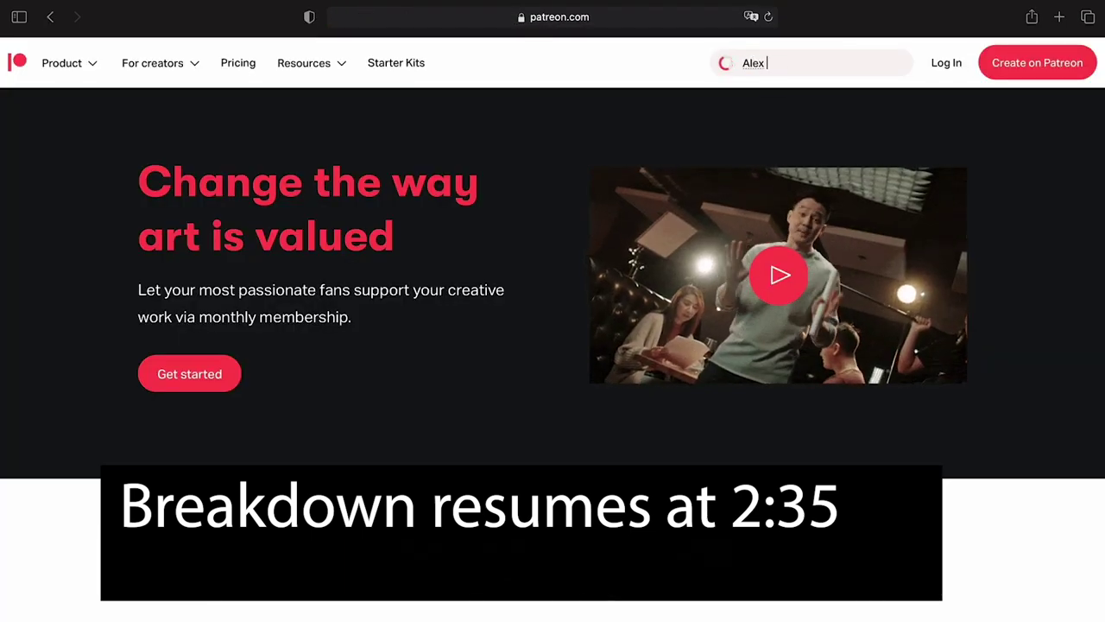
left_click(809, 108)
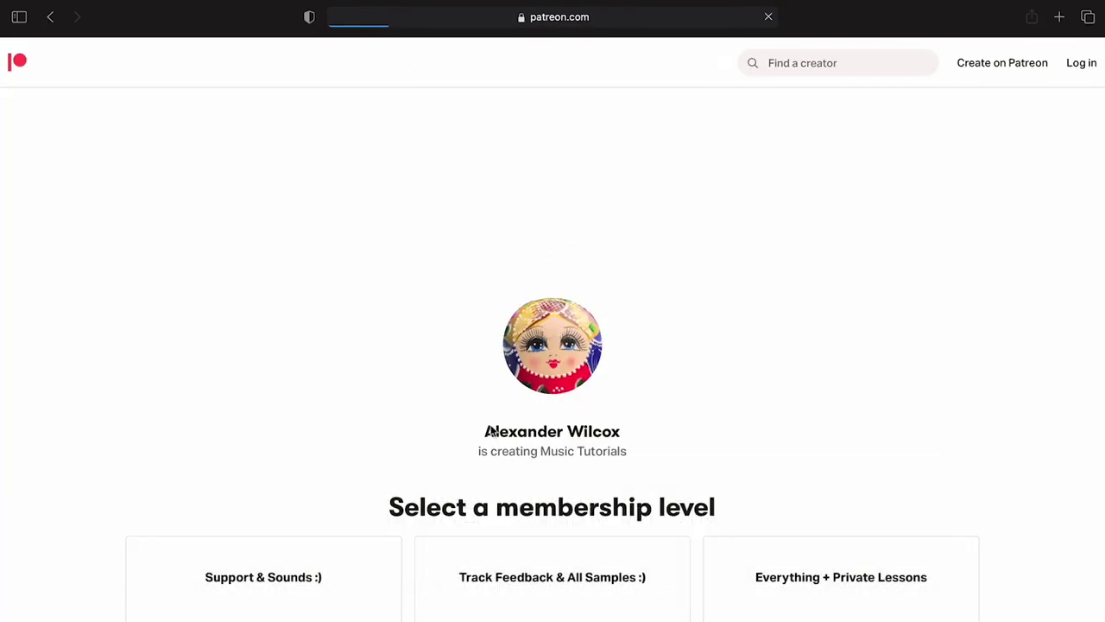
Step: Review the membership levels, the creator's description and the recent posts on the Patreon page
scroll(489, 431, "down", 5)
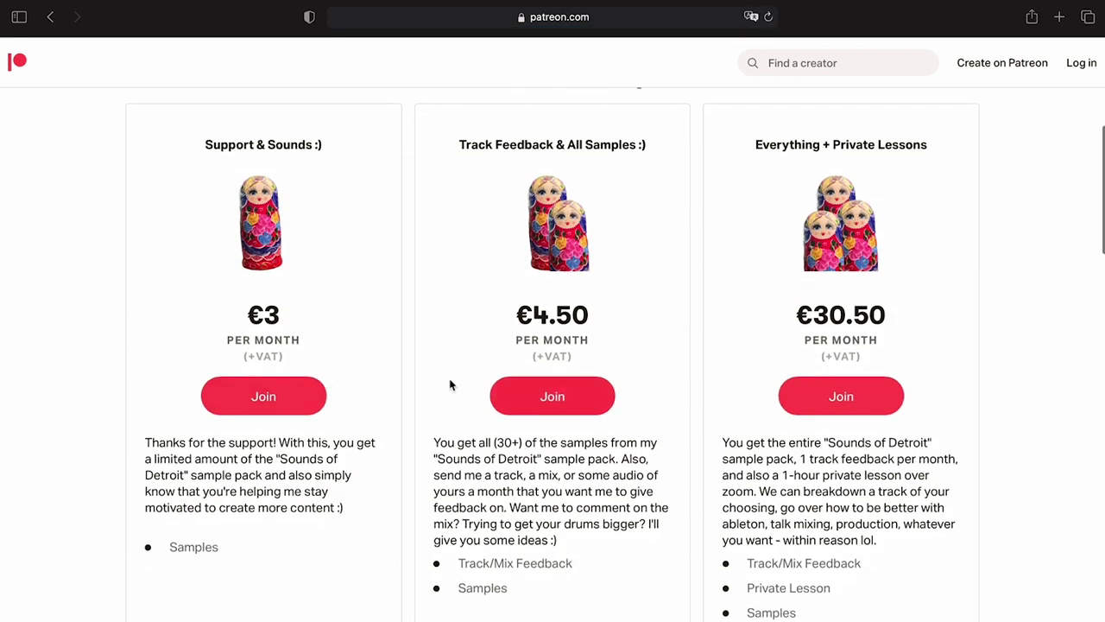
scroll(843, 391, "down", 15)
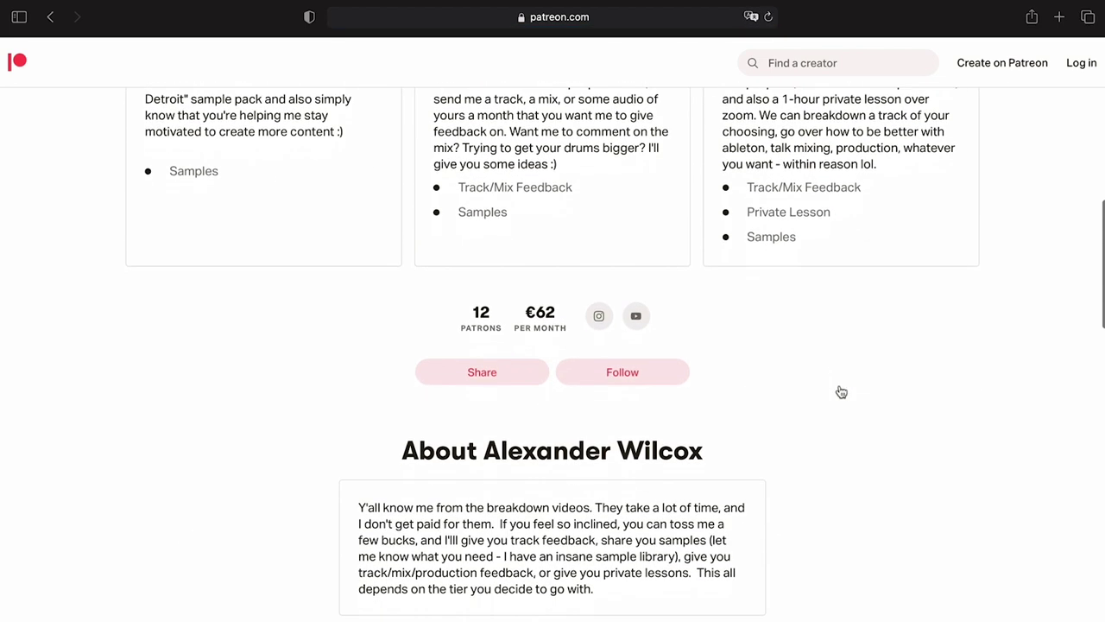
scroll(662, 424, "down", 2)
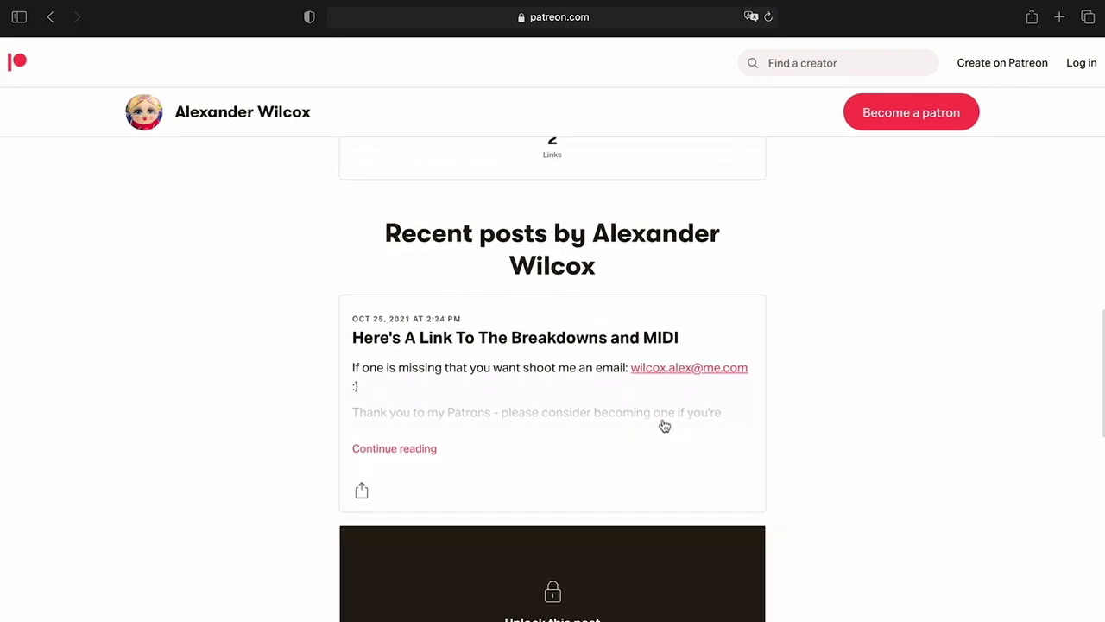
scroll(614, 406, "up", 1)
left_click_drag(514, 298, 629, 320)
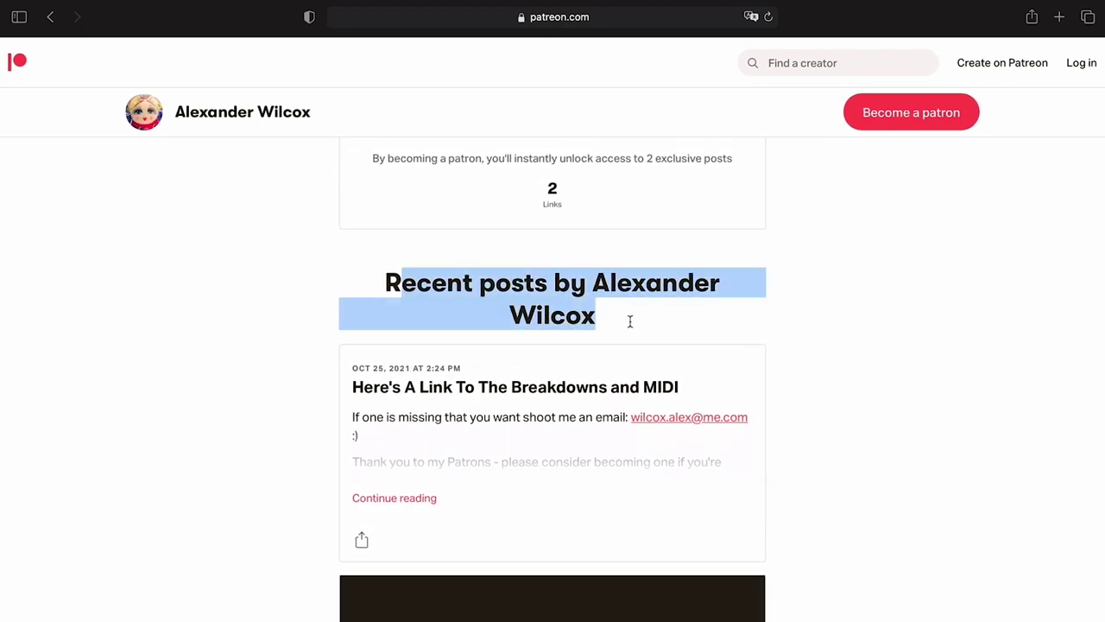
Step: Expand the post linking to the breakdowns and MIDI, read it, and look back over the creator's page
left_click(630, 320)
scroll(594, 391, "down", 2)
left_click(530, 399)
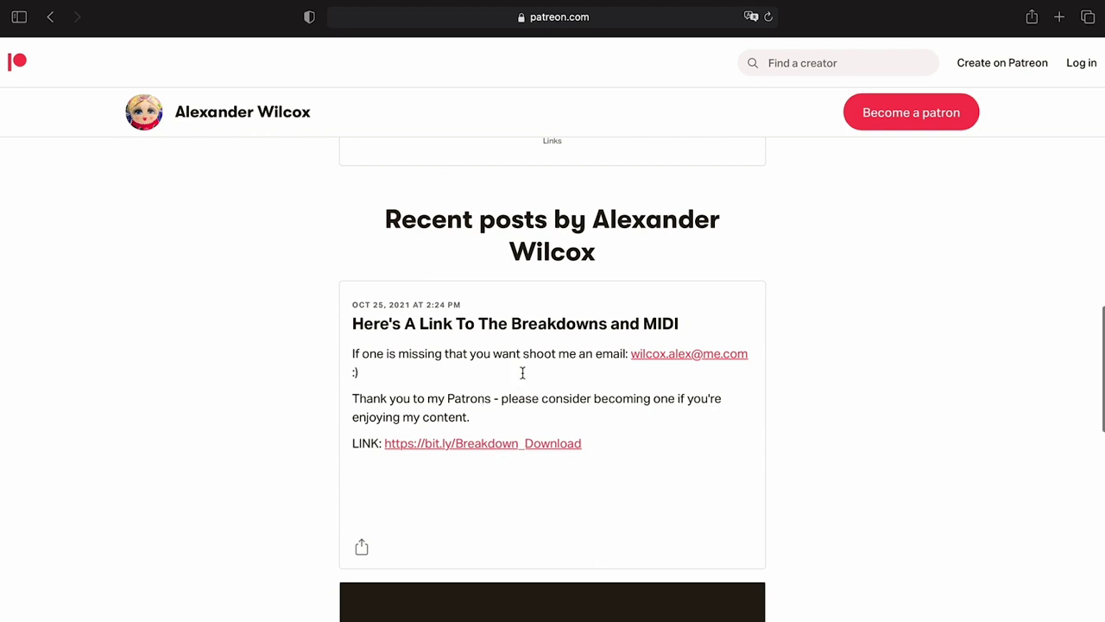
scroll(561, 287, "up", 2)
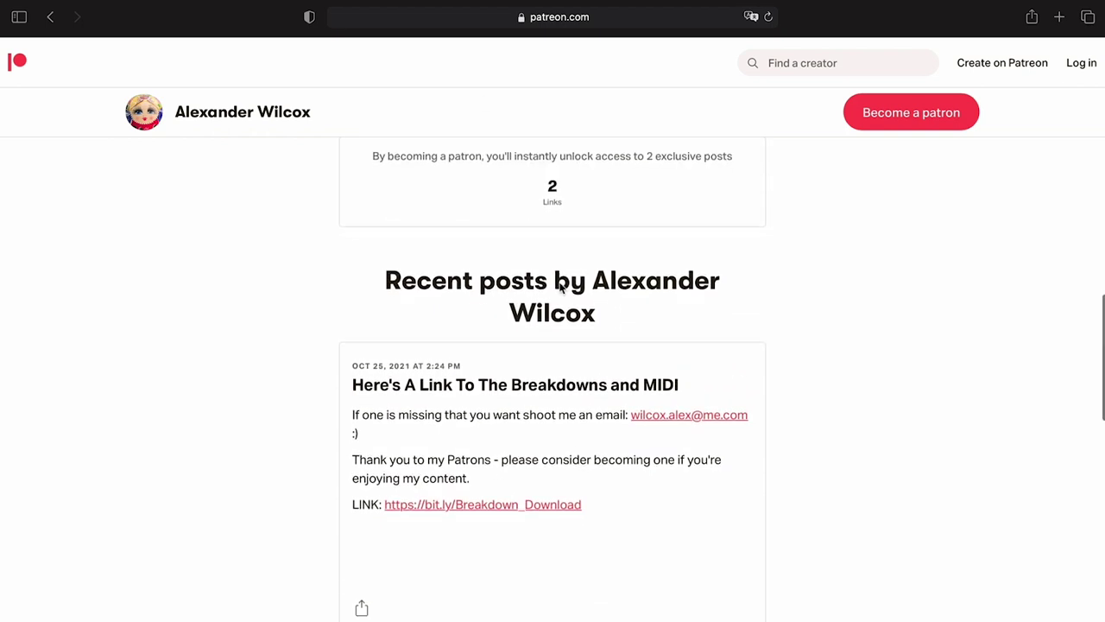
scroll(560, 345, "up", 15)
scroll(559, 341, "down", 5)
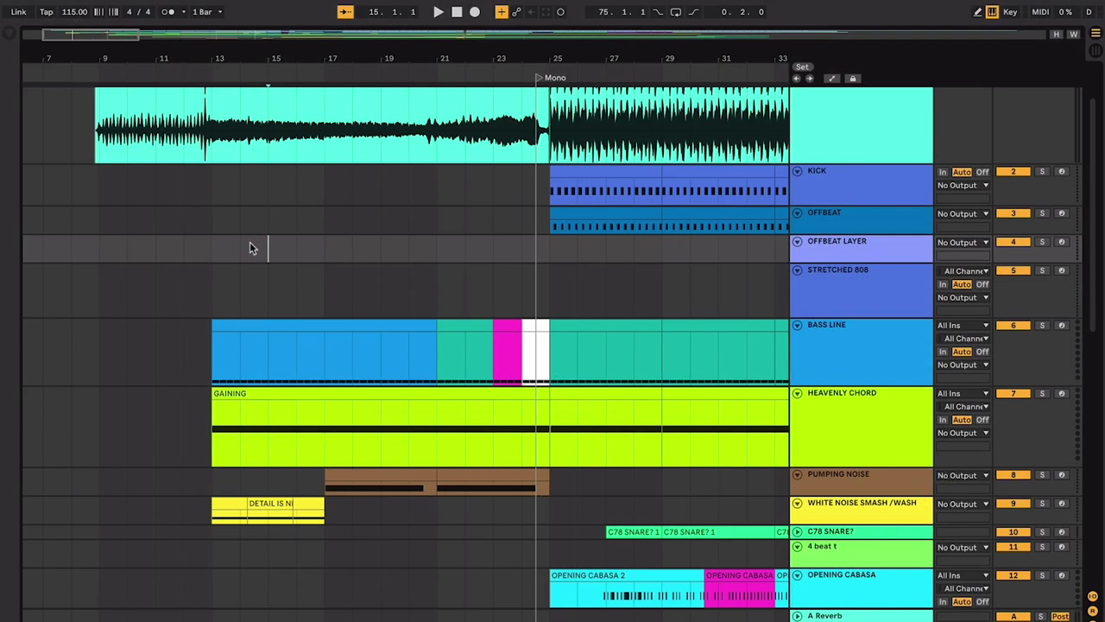
Step: Return to the Ableton Live arrangement, select bars 9 to 11 of the original audio, and place the insert marker at bar 13
scroll(250, 241, "up", 3)
scroll(249, 242, "left", 3)
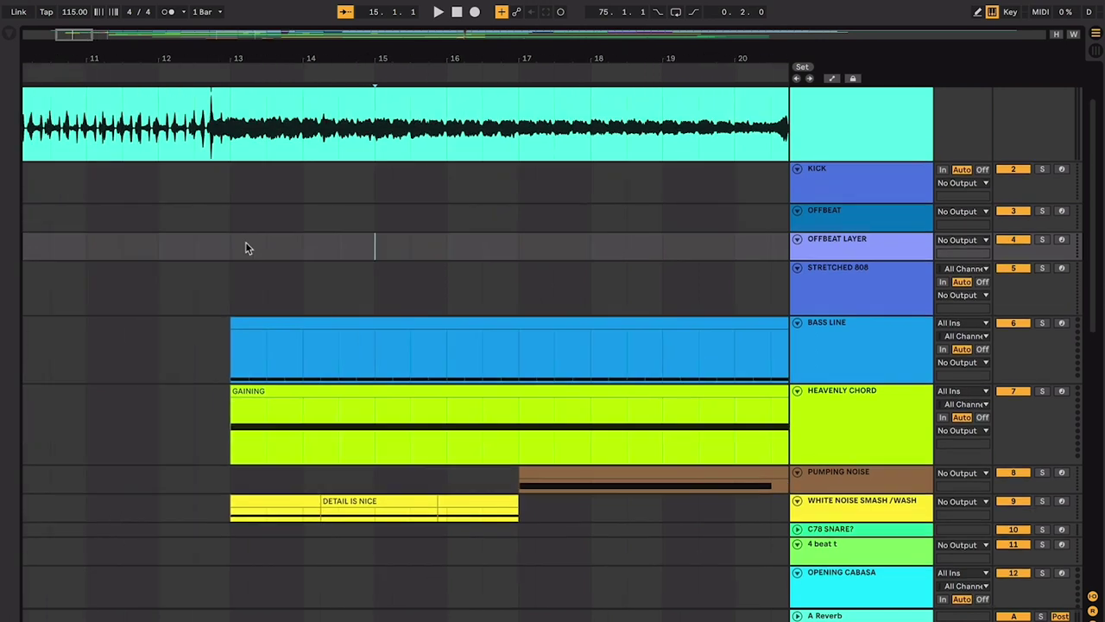
left_click(218, 226)
scroll(231, 219, "left", 5)
scroll(235, 216, "up", 1)
left_click_drag(291, 217, 444, 190)
scroll(449, 193, "up", 2)
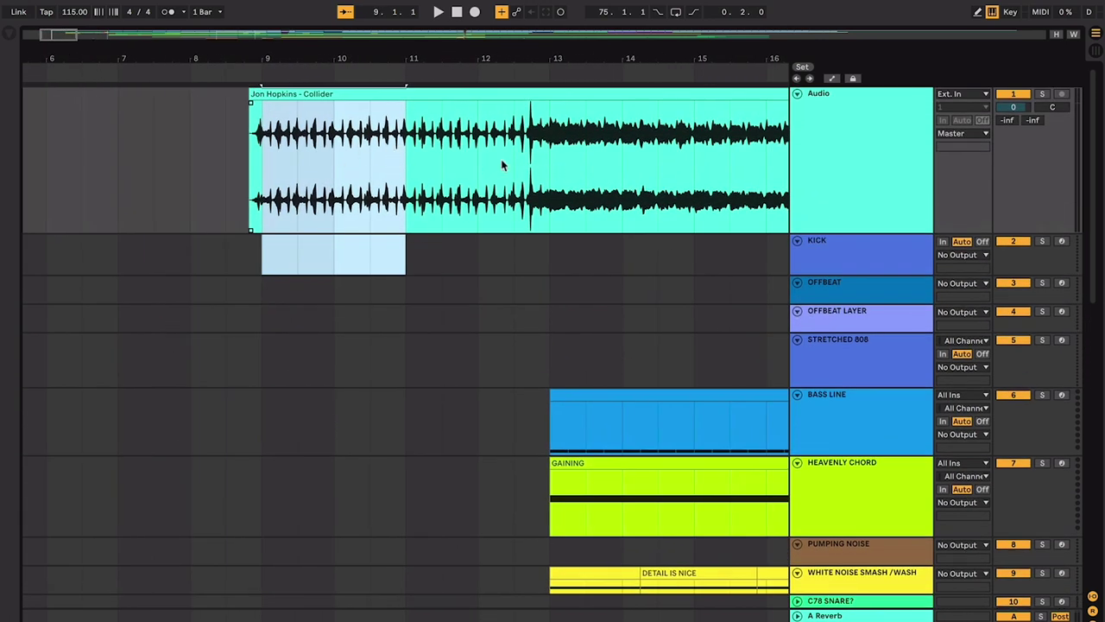
scroll(518, 159, "right", 5)
left_click(439, 143)
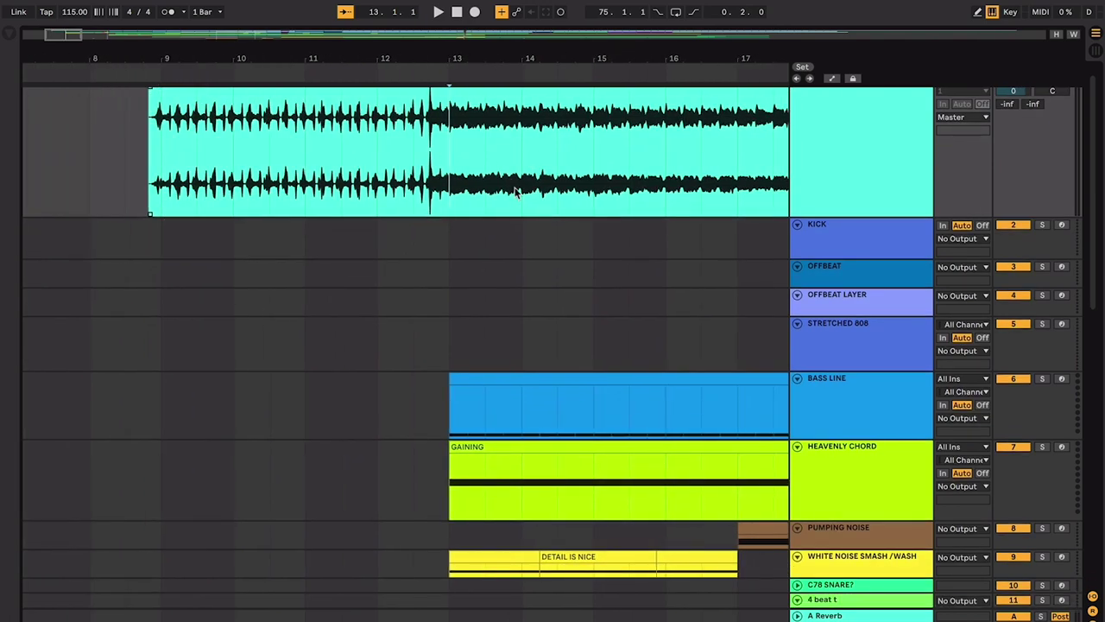
Step: Examine the BASS LINE and HEAVENLY CHORD clips that start at bar 13, and play the arrangement from bar 20
scroll(448, 164, "right", 4)
scroll(492, 194, "down", 3)
scroll(492, 194, "right", 4)
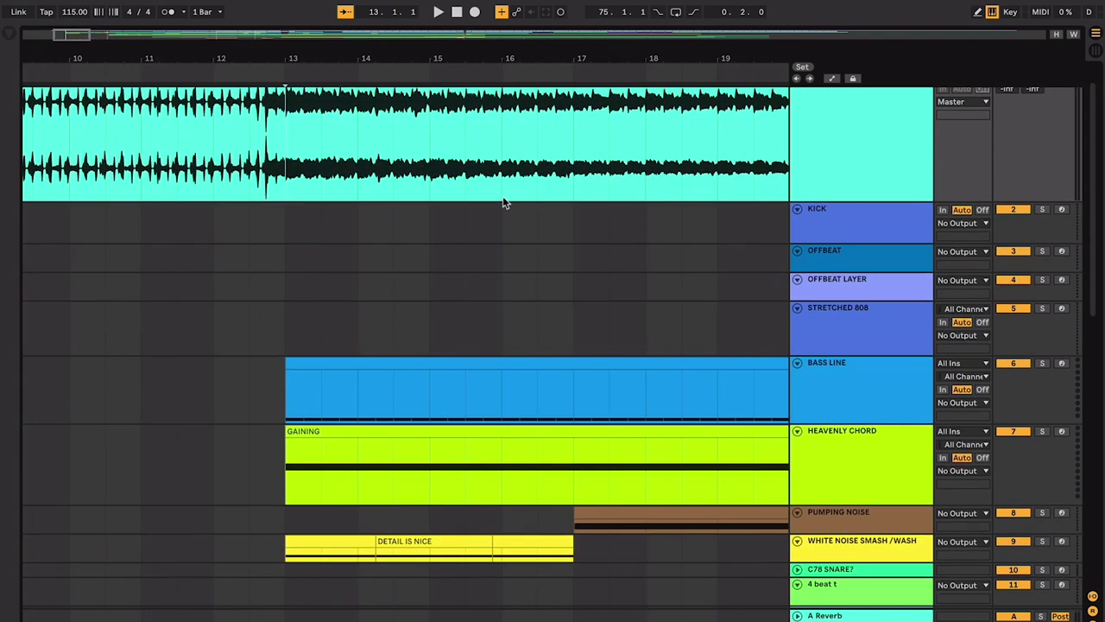
scroll(266, 163, "right", 3)
scroll(276, 219, "down", 3)
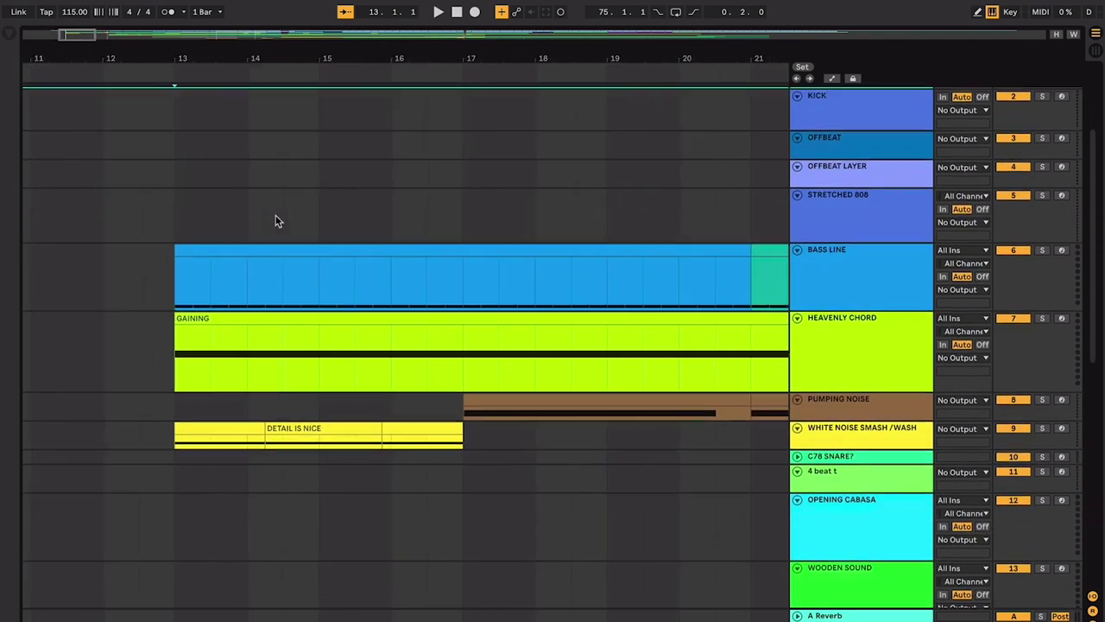
left_click(344, 311)
left_click(396, 339)
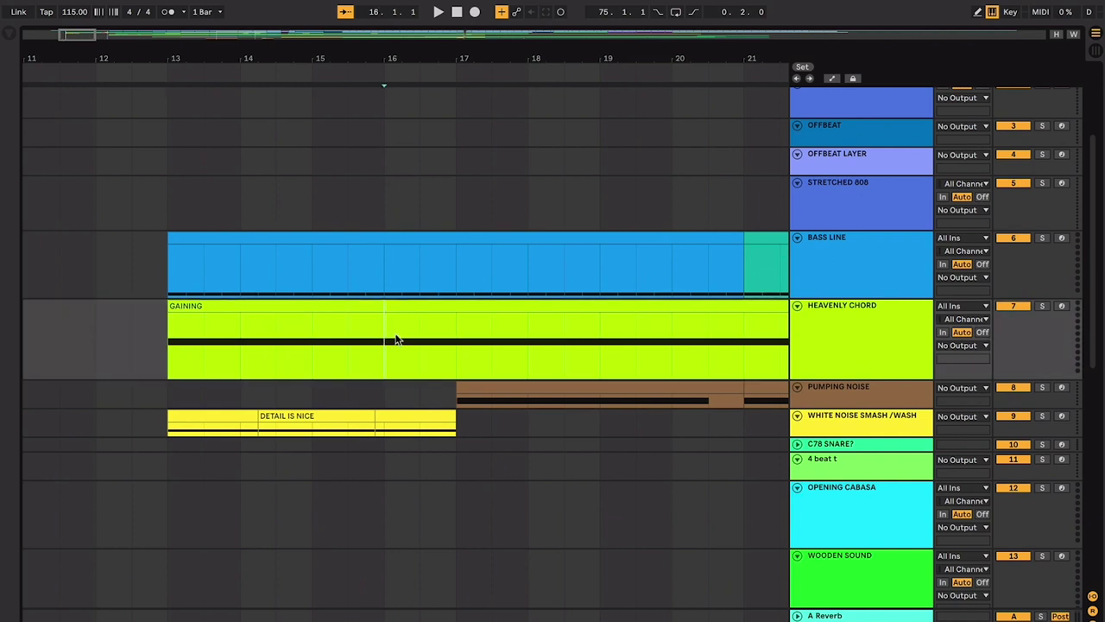
scroll(518, 320, "right", 1)
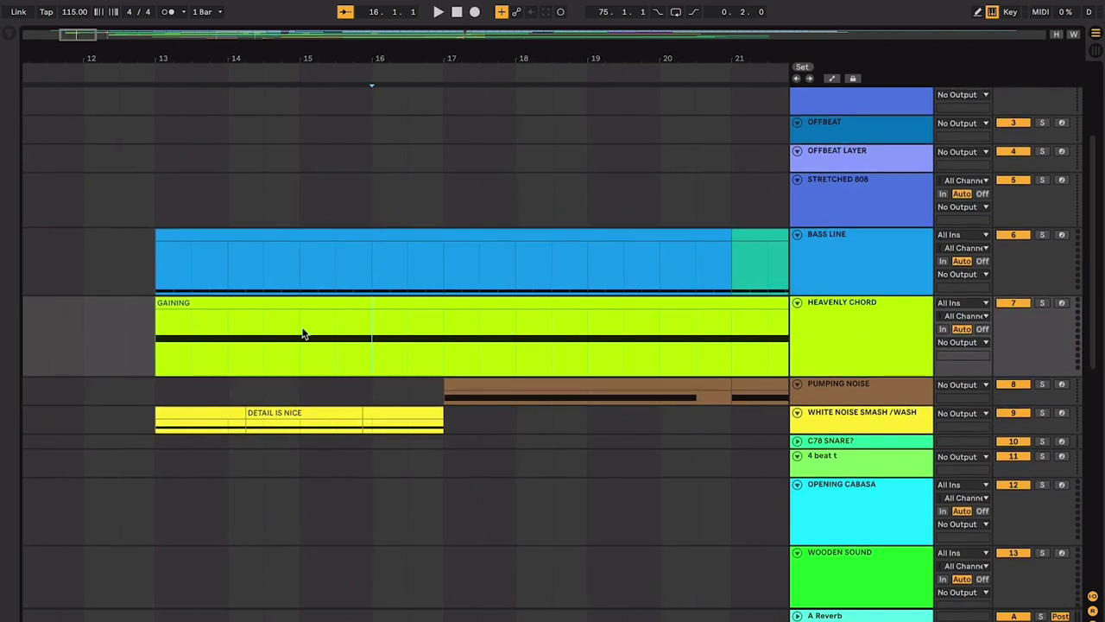
left_click(726, 358)
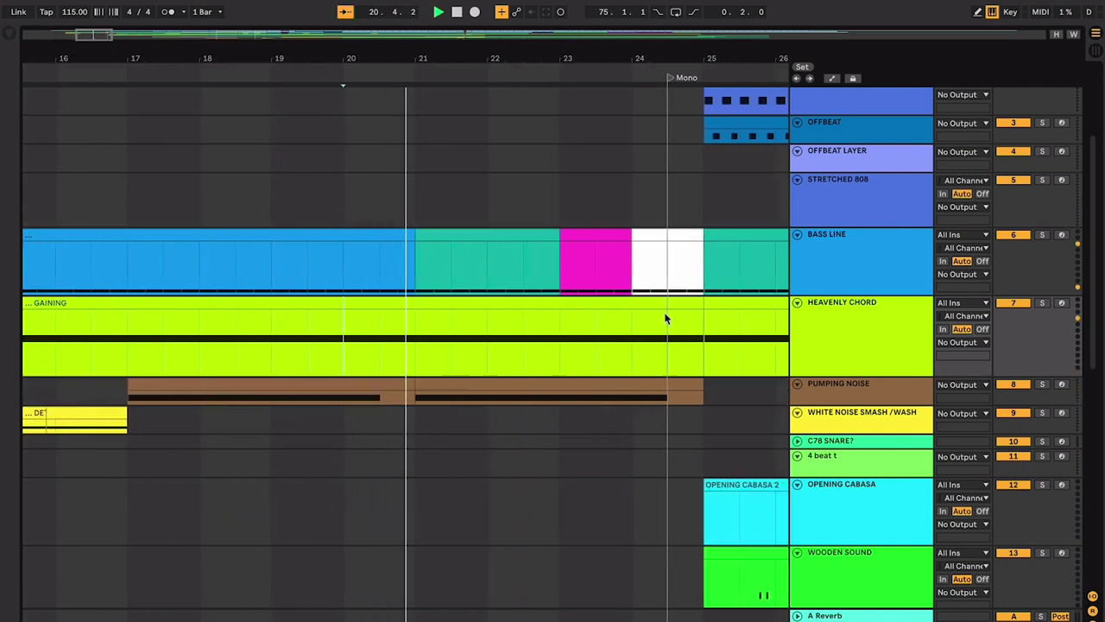
Step: Move the VOCAL track directly below WHITE NOISE SMASH /WASH and enlarge its track height
scroll(664, 312, "down", 10)
left_click_drag(838, 531, 841, 121)
scroll(388, 312, "up", 5)
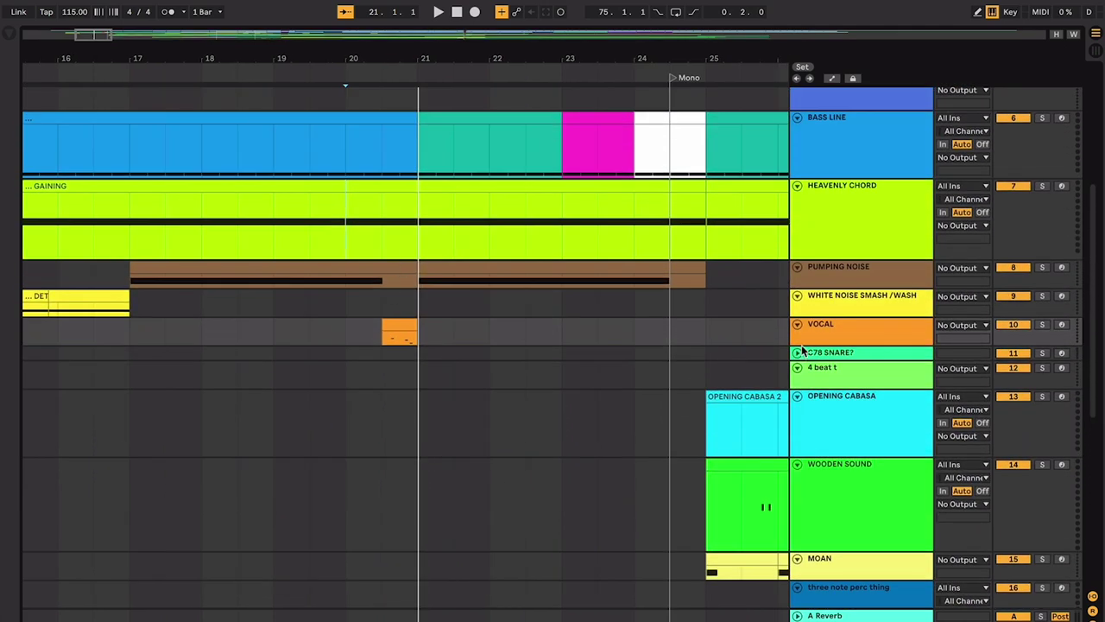
left_click_drag(801, 346, 800, 398)
Step: Play the VOCAL clip from its start in the second half of bar 20
left_click(374, 343)
key("space")
scroll(369, 334, "left", 3)
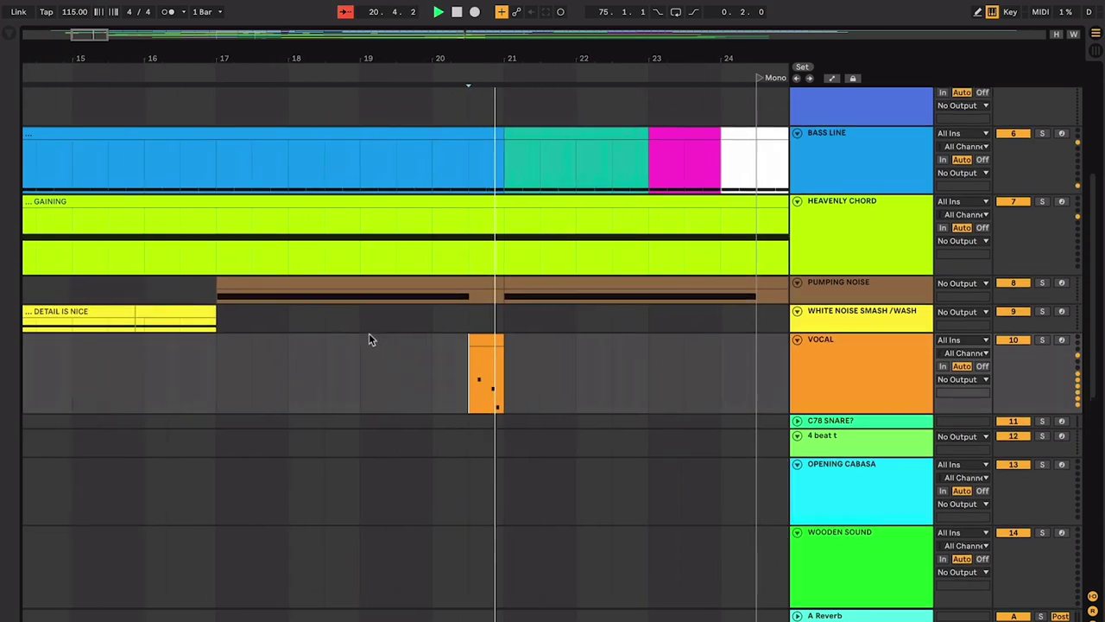
Step: Select the first PUMPING NOISE clip and play the arrangement from bar 17
scroll(368, 333, "up", 2)
scroll(368, 333, "left", 1)
left_click(388, 328)
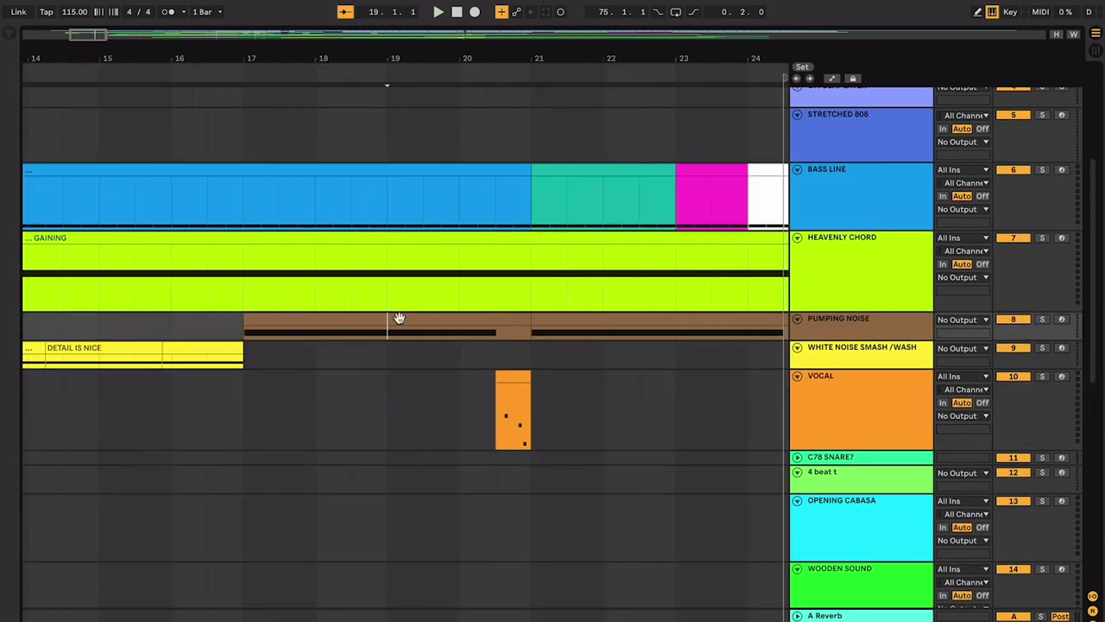
left_click(398, 318)
key("space")
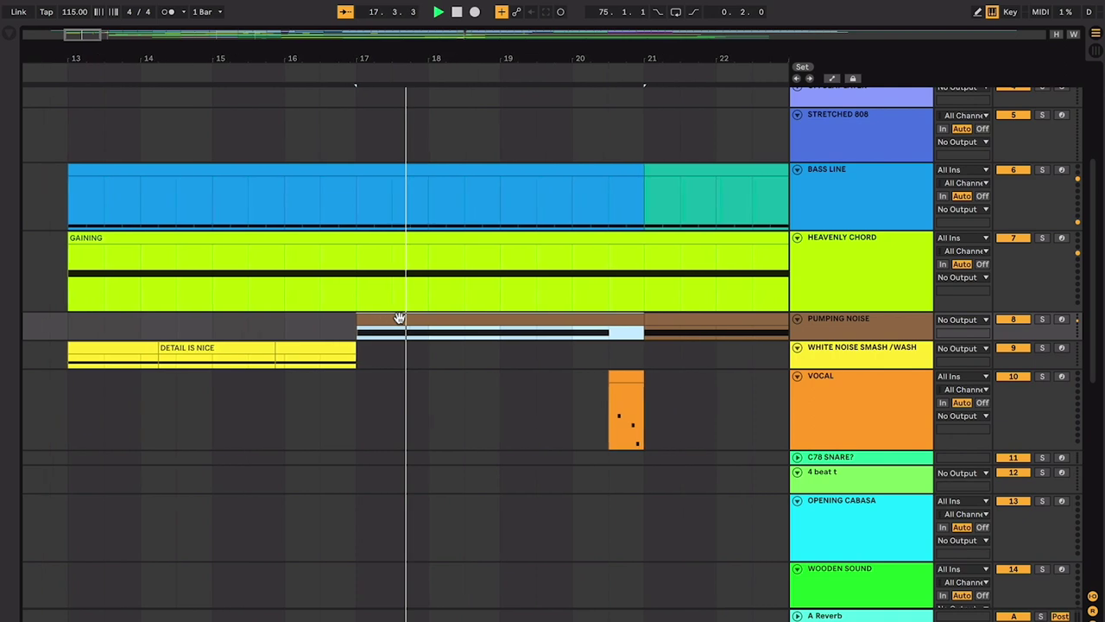
scroll(366, 319, "right", 5)
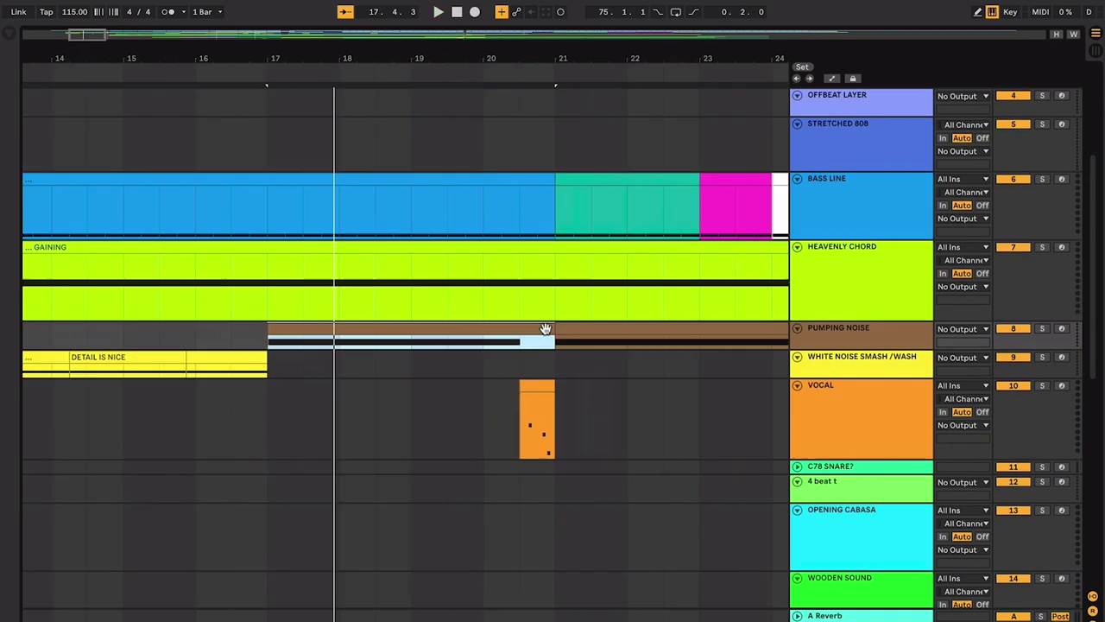
Step: Select the original audio from bar 25 to 27.3, where the kick comes in
scroll(545, 327, "up", 5)
left_click(423, 355)
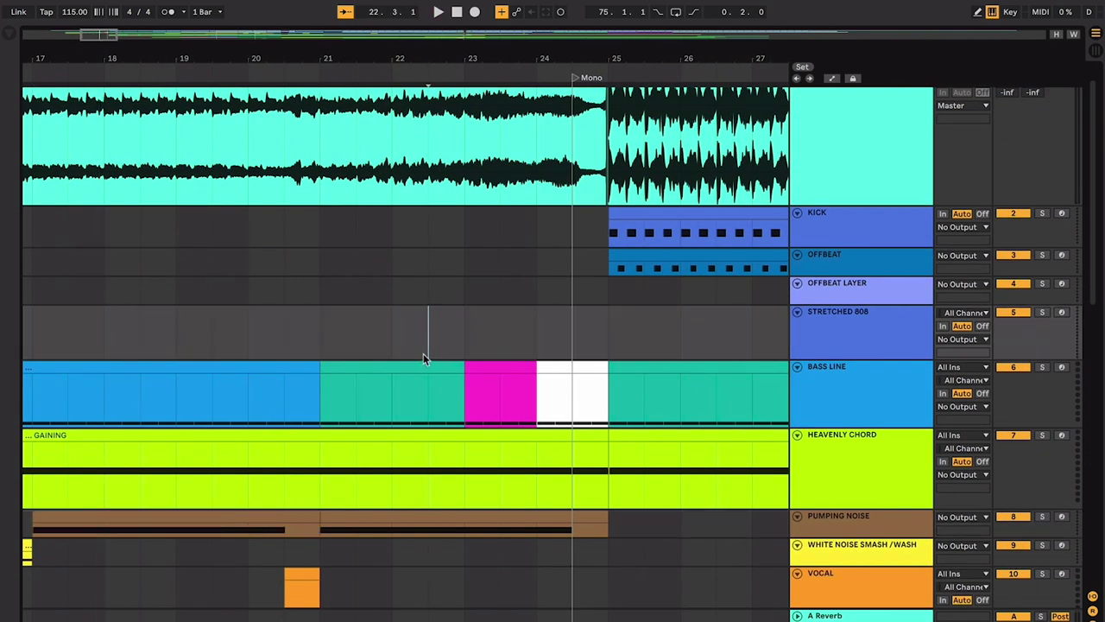
scroll(423, 353, "up", 1)
scroll(423, 353, "right", 2)
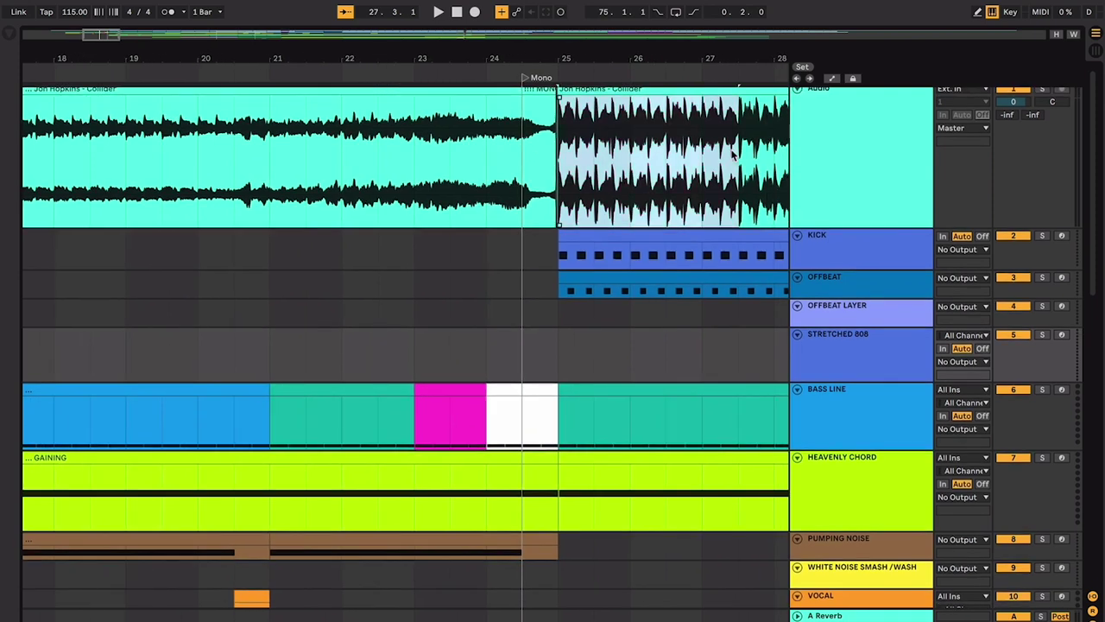
Step: Play the original audio's build-up from bar 21 into bar 25, selecting the pink BASS LINE clip at bar 23
left_click(307, 345)
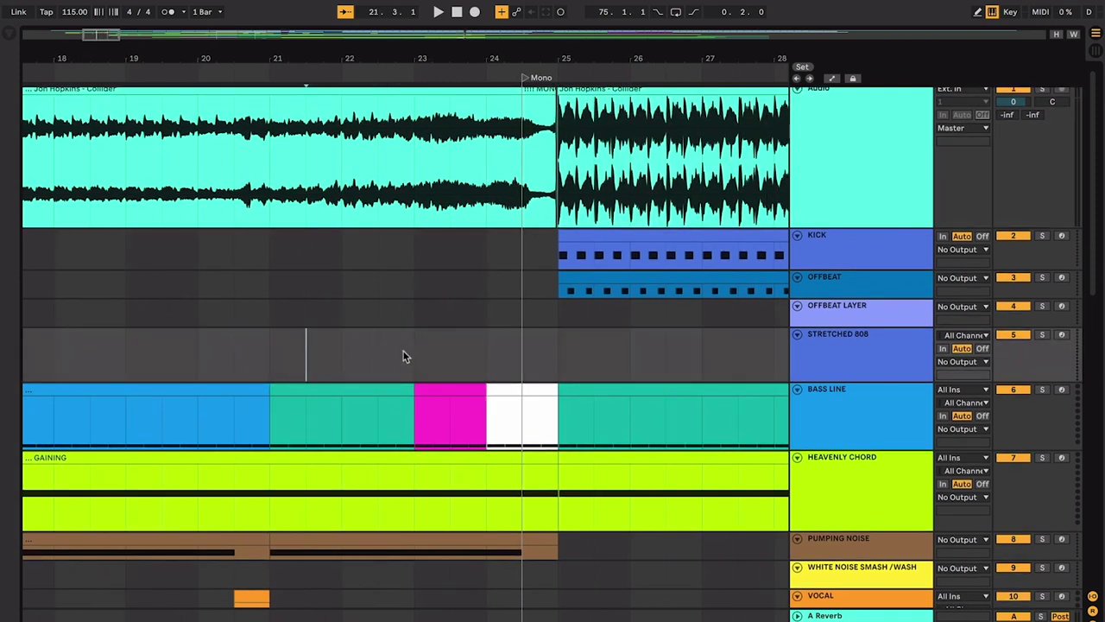
key("space")
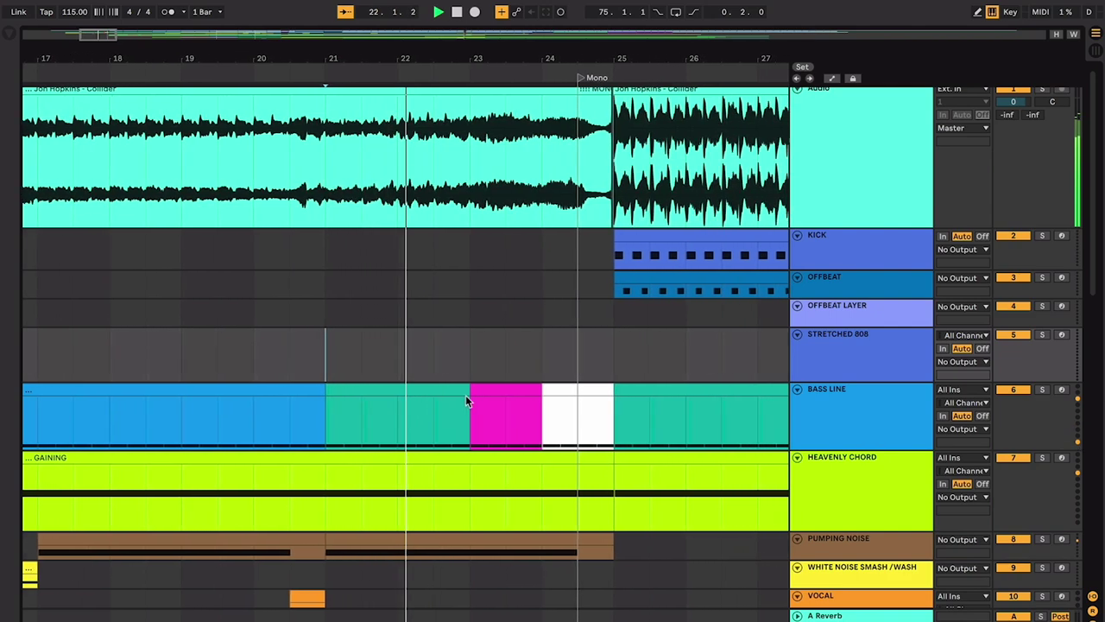
key("plus")
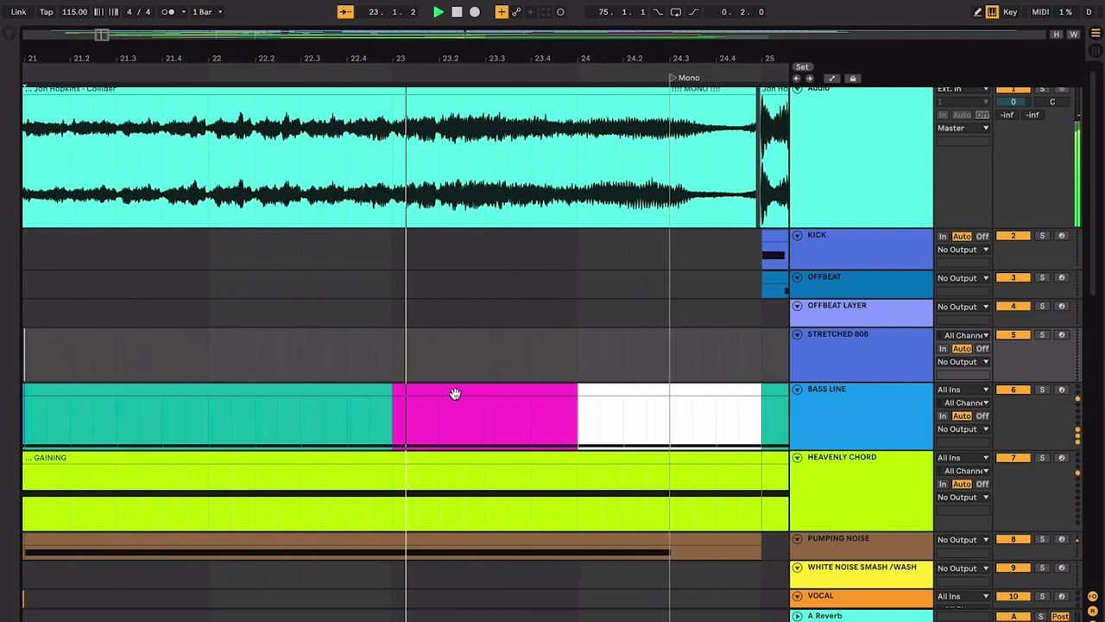
left_click(430, 391)
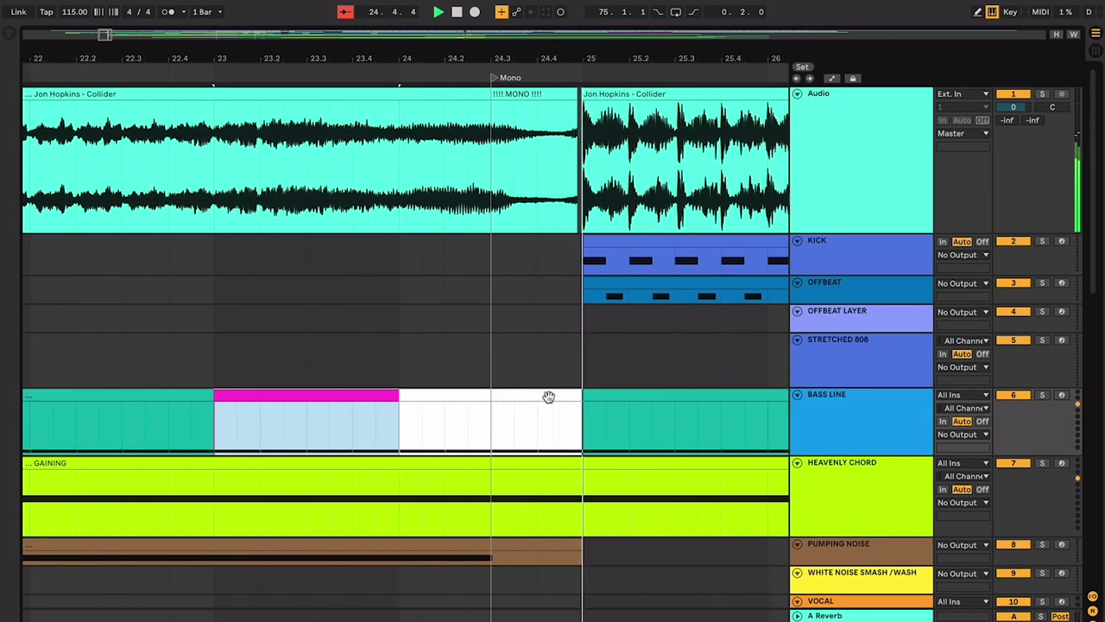
scroll(548, 396, "down", 3)
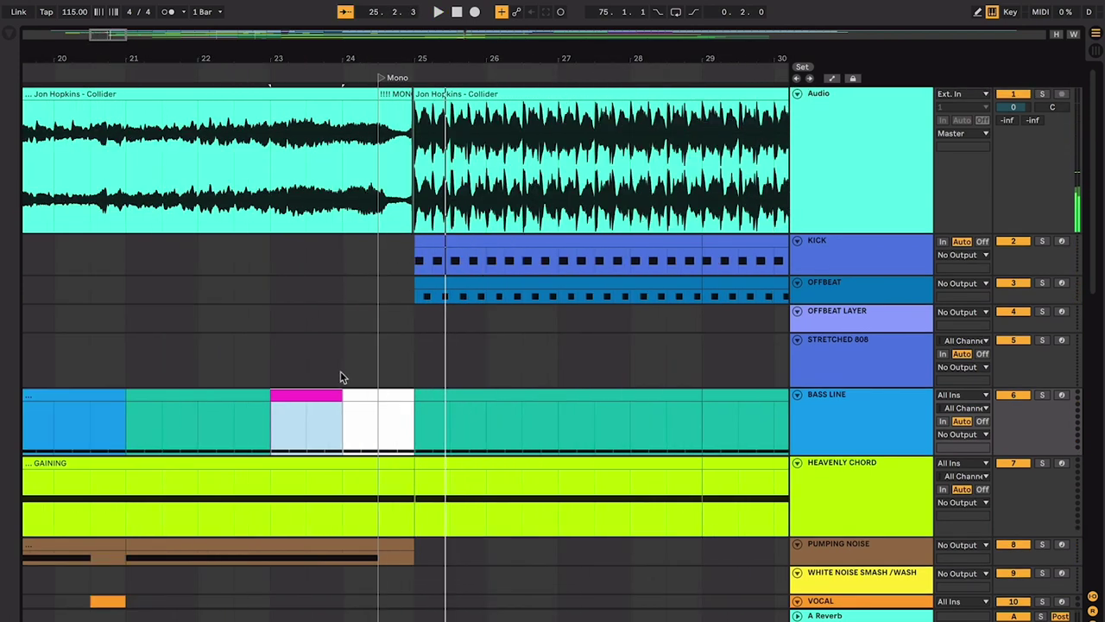
Step: Select the BASS LINE clips at bars 21 and 24 in turn, play bar 24, and mark that bar on STRETCHED 808
left_click(257, 385)
left_click(255, 393)
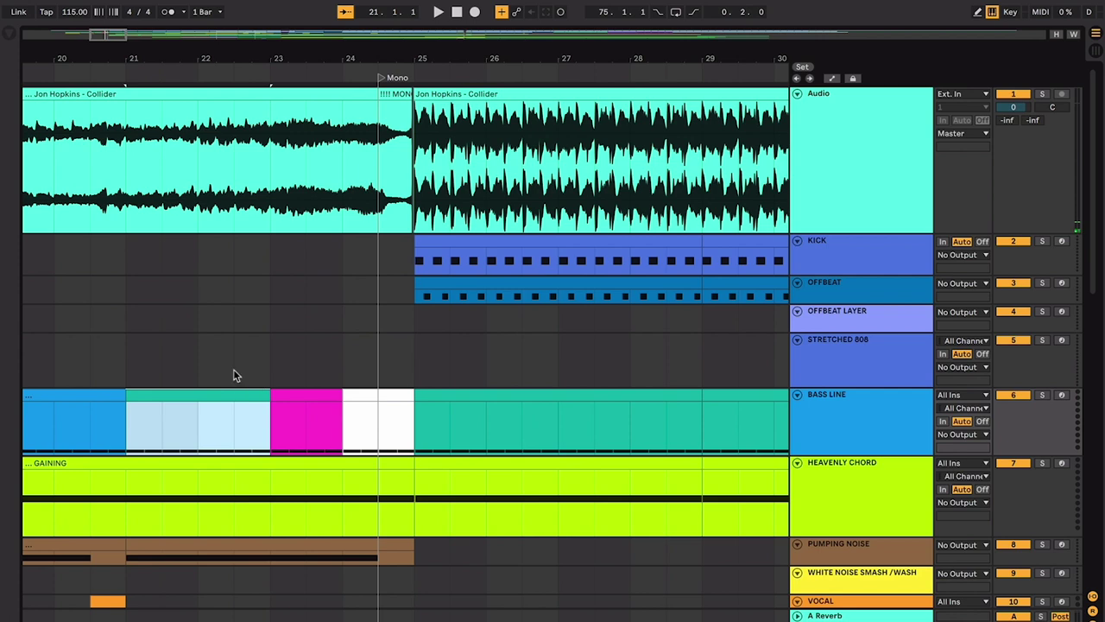
left_click(363, 391)
key("space")
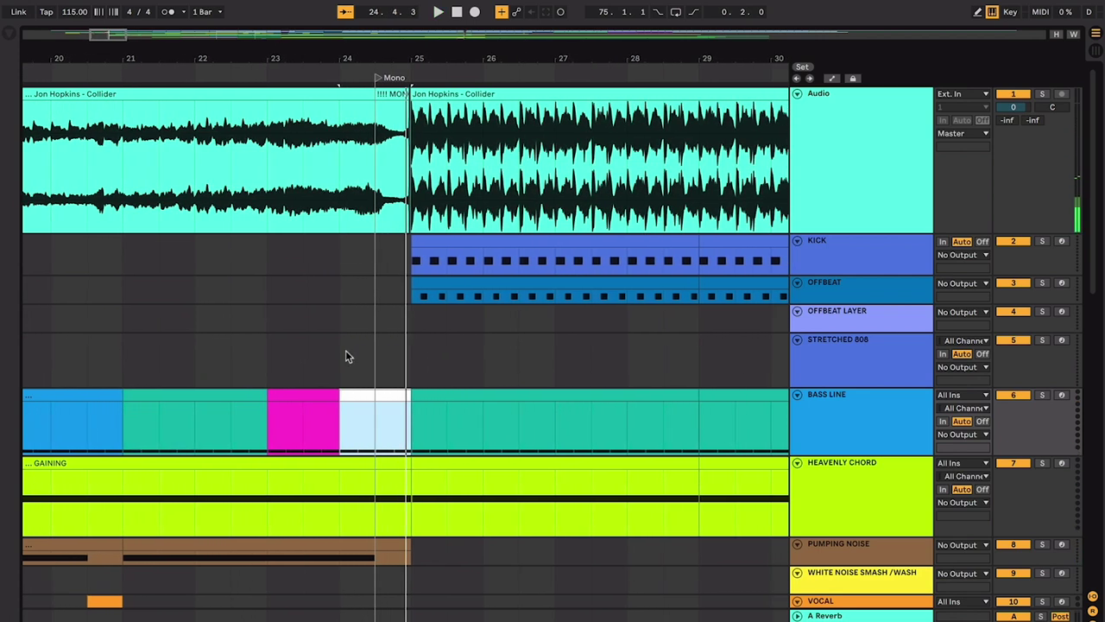
left_click_drag(345, 350, 419, 350)
key("space")
Step: Display the Audio track's device chain and inspect the gap between its two clips just before bar 25
double_click(852, 214)
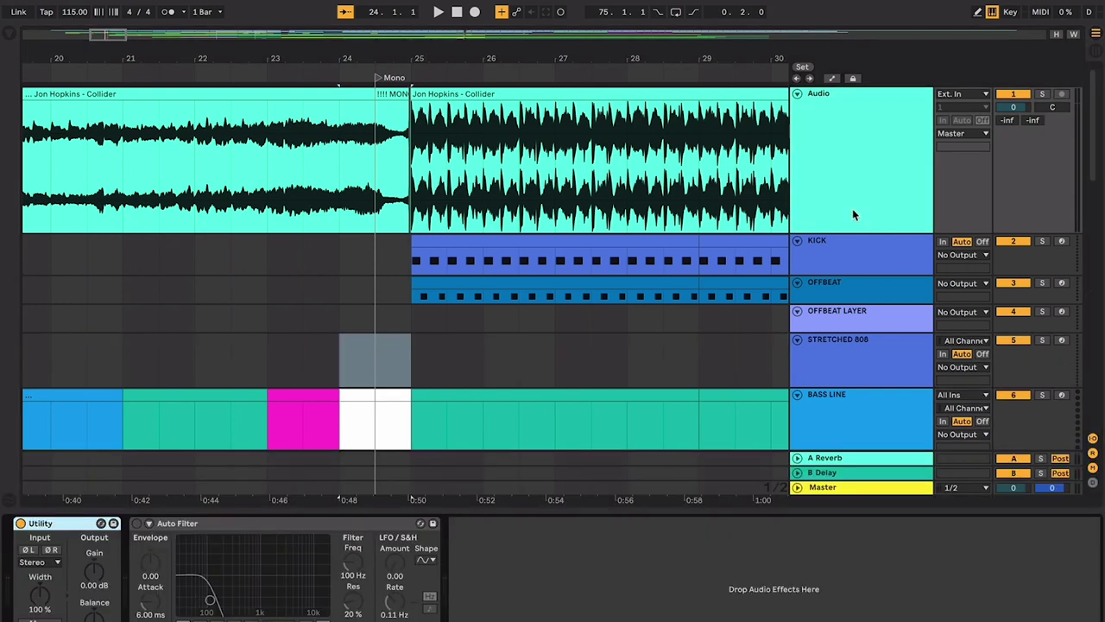
left_click(397, 192)
key("plus")
key("plus")
key("plus")
scroll(398, 196, "left", 1)
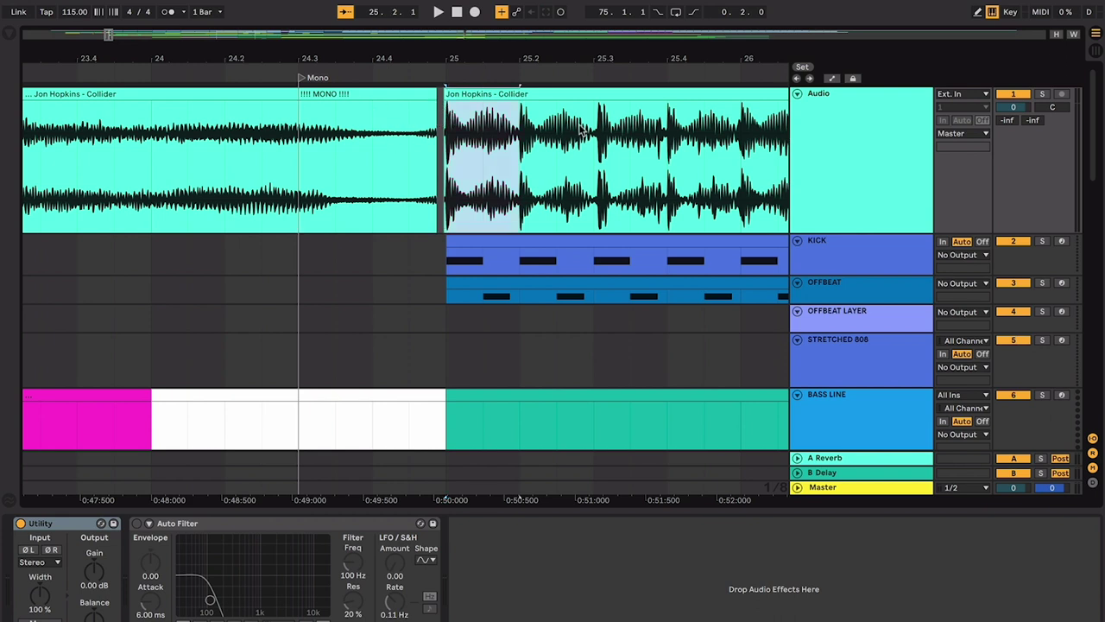
Step: Play the transition from the Mono locator at bar 24.3 into the drop at bar 25
left_click_drag(376, 144, 449, 141)
key("space")
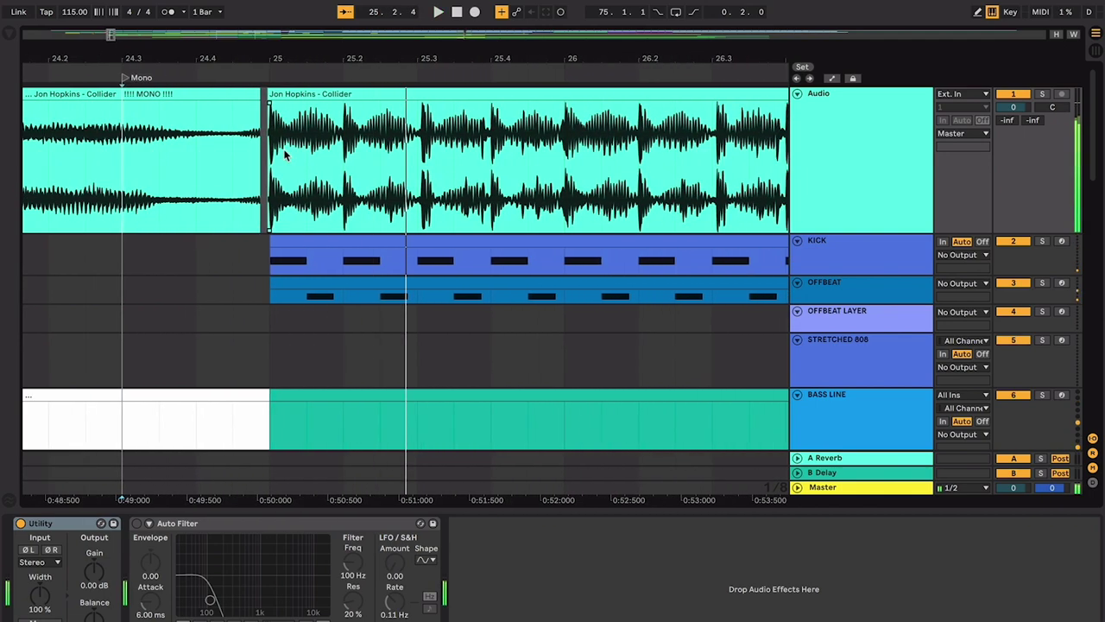
left_click(285, 155)
key("space")
scroll(580, 256, "left", 1)
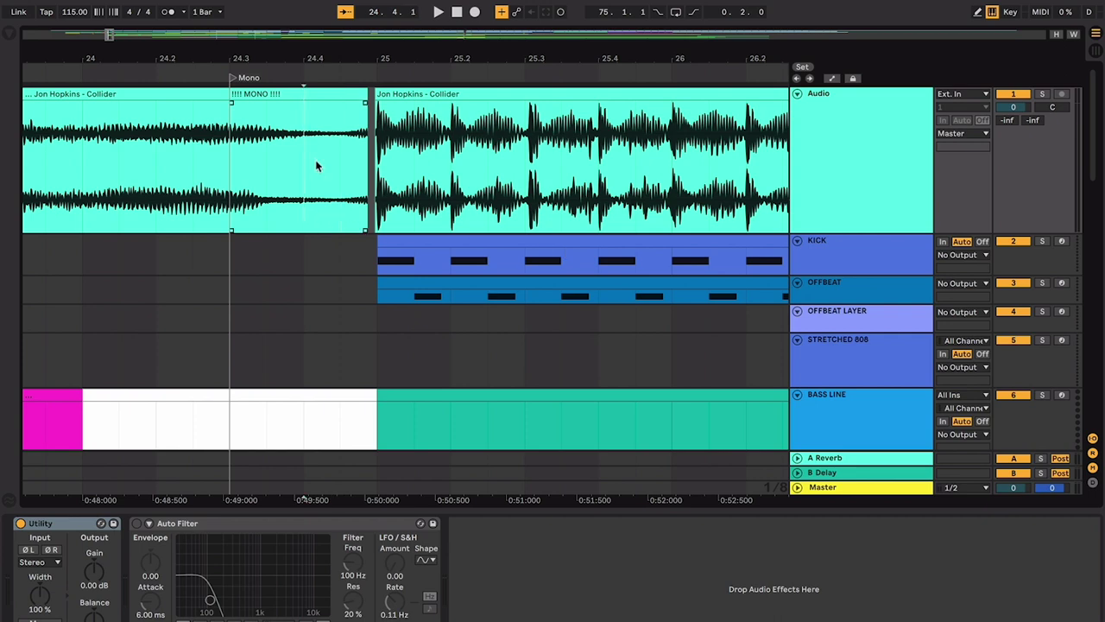
Step: Select the quiet tail of the original audio from 24.4 to bar 25
left_click_drag(316, 166, 379, 169)
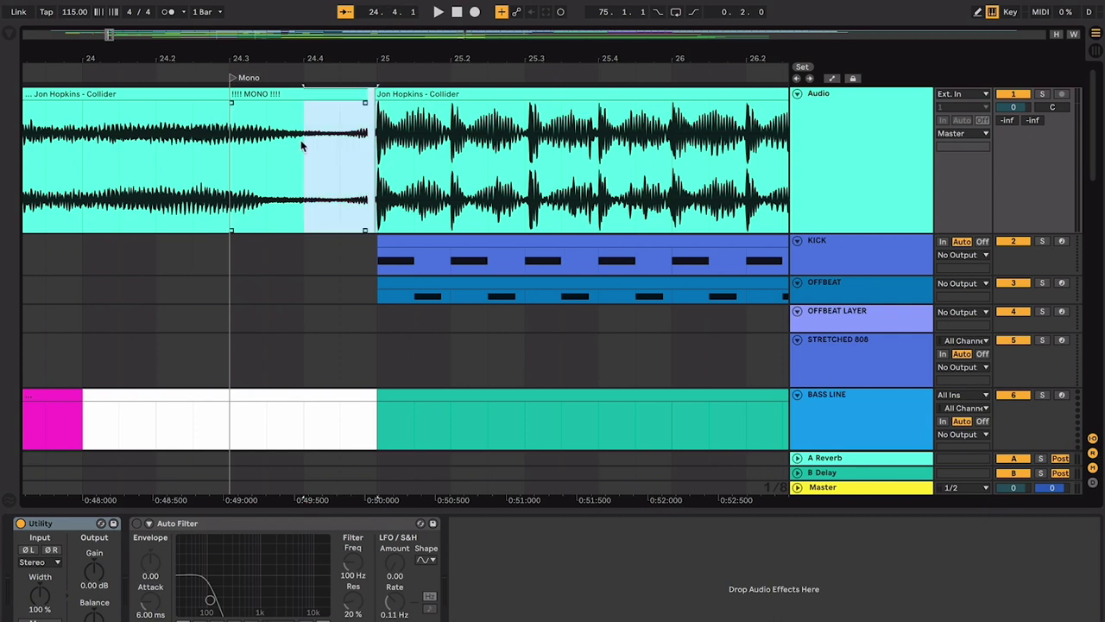
left_click_drag(301, 147, 375, 148)
left_click(402, 95)
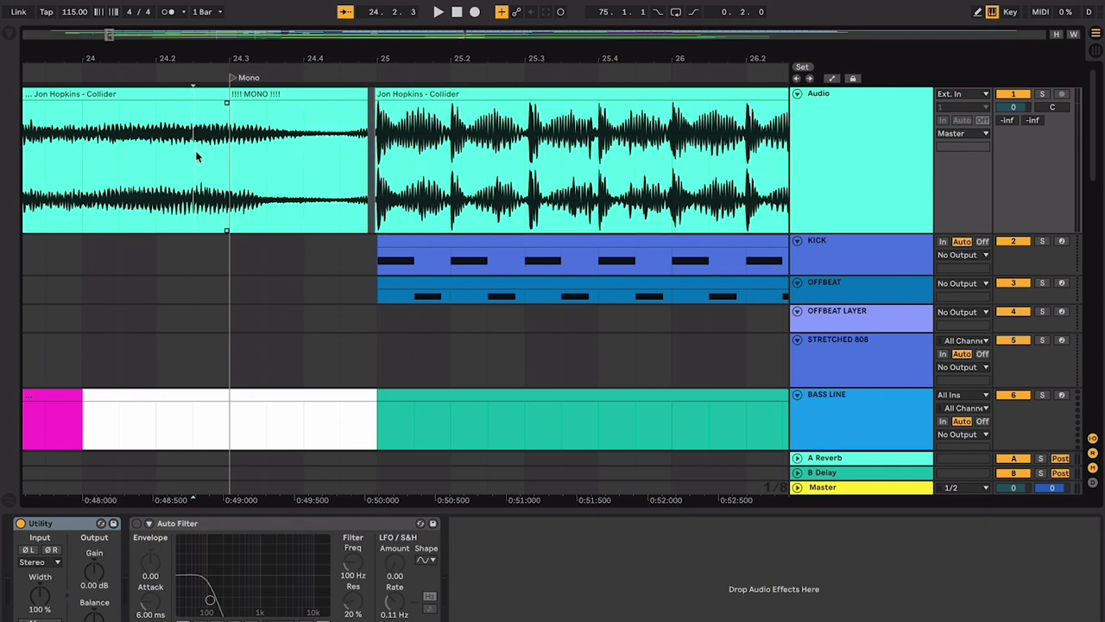
Step: Play the original audio from bar 24 into the drop, and stop playback in bar 25
left_click(84, 142)
key("space")
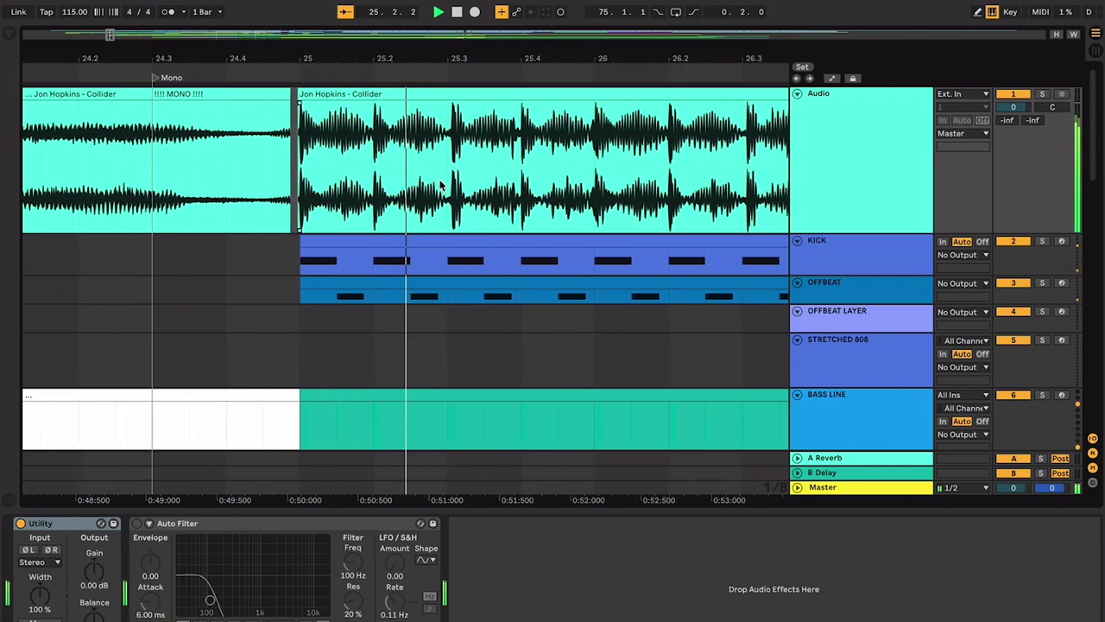
key("space")
key("minus")
key("minus")
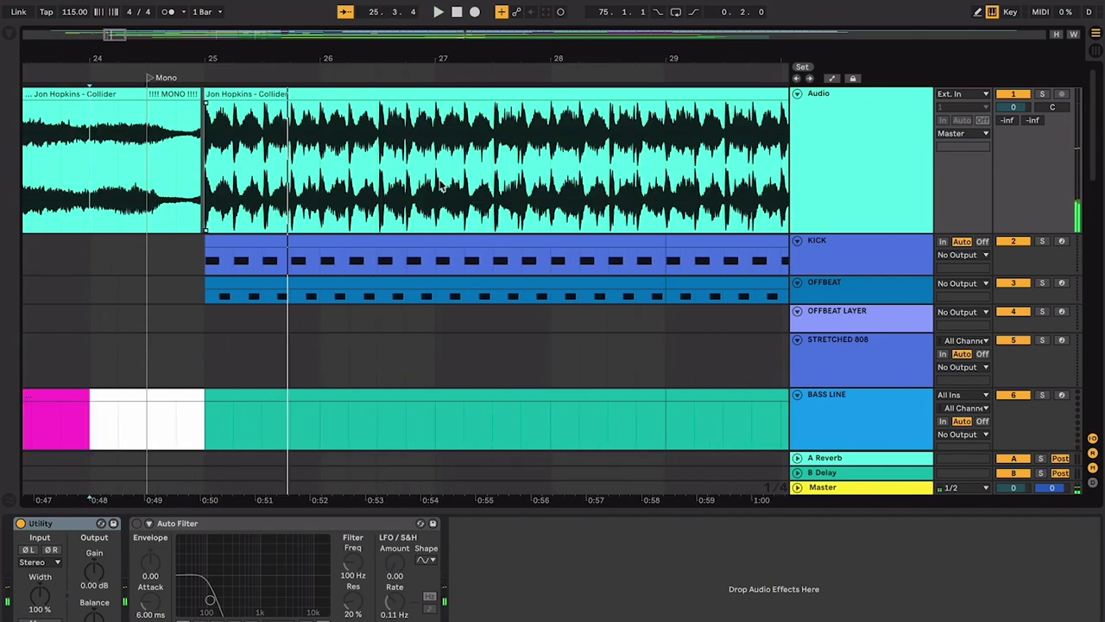
Step: Select the KICK clip at bar 25, and display the Audio track's Utility and Auto Filter devices again
scroll(441, 185, "down", 2)
left_click(437, 208)
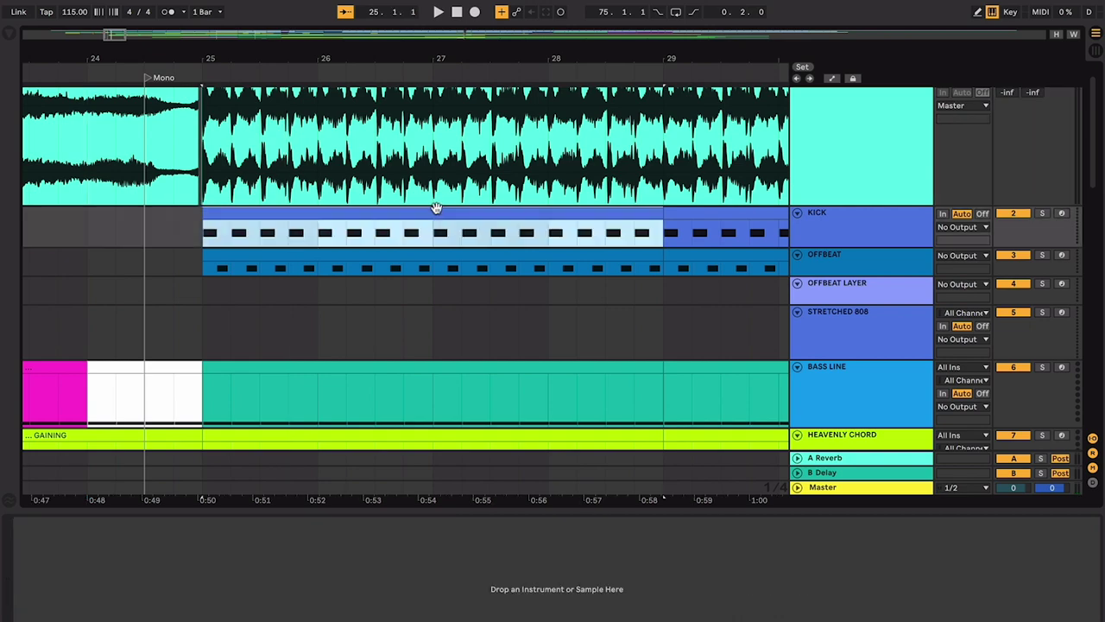
scroll(436, 208, "left", 5)
scroll(436, 208, "up", 1)
left_click(302, 155)
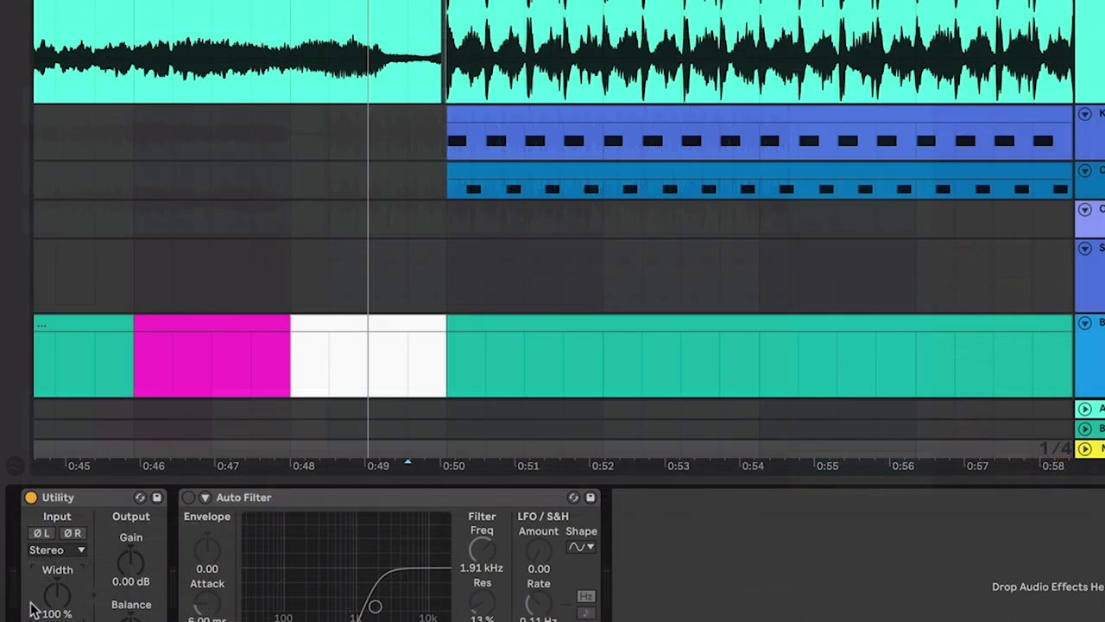
Step: Automate the Master Utility's stereo width to ramp down from 100 % between 24.4 and bar 25, returning to 100 % at the drop
left_click_drag(40, 597, 57, 568)
left_click(1085, 449)
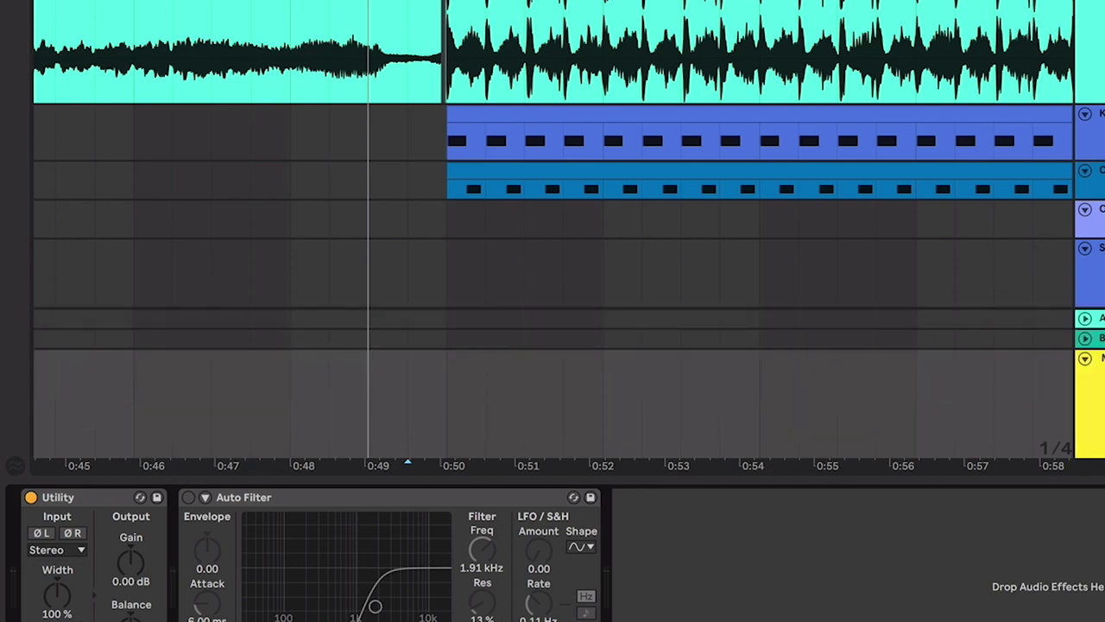
key("a")
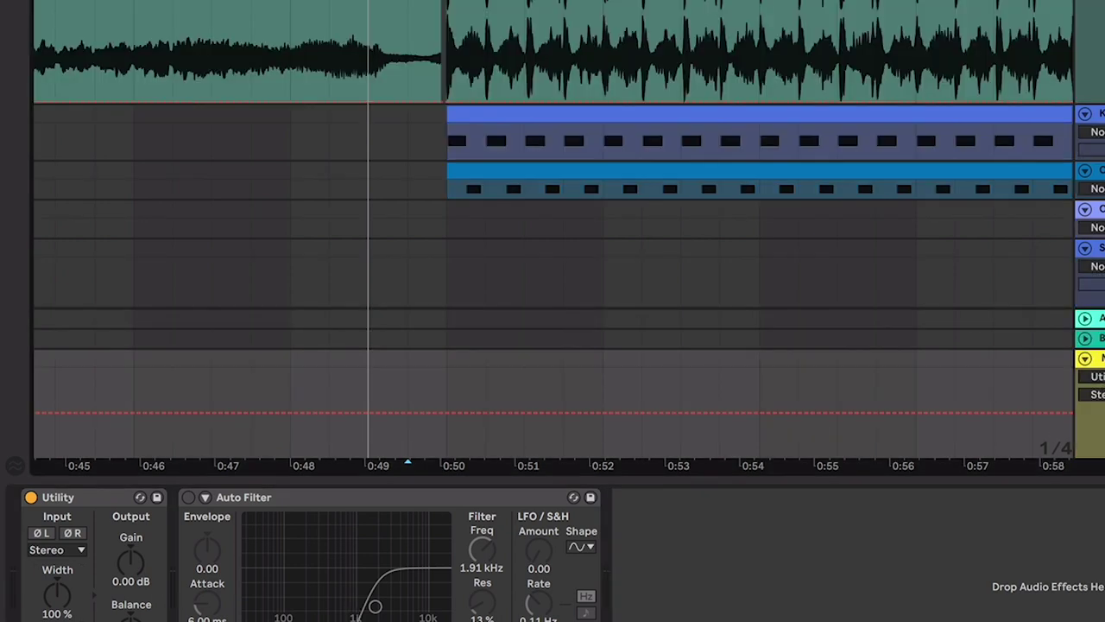
left_click(442, 391)
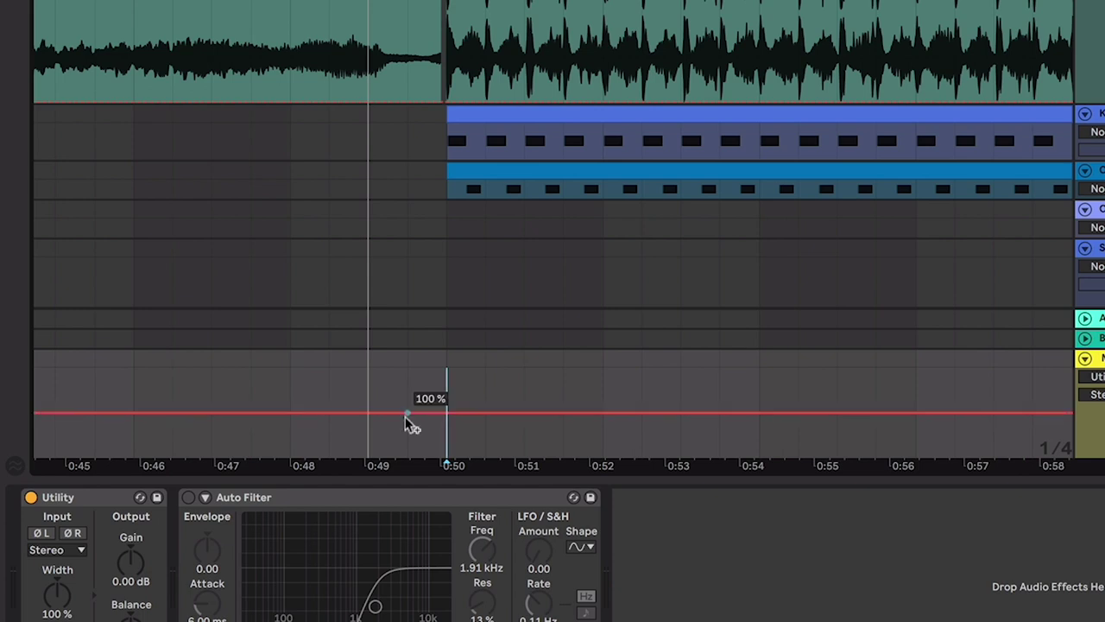
left_click_drag(439, 413, 448, 456)
Step: Play the narrowing transition into the drop, and delete the Utility device from the Master track
key("space")
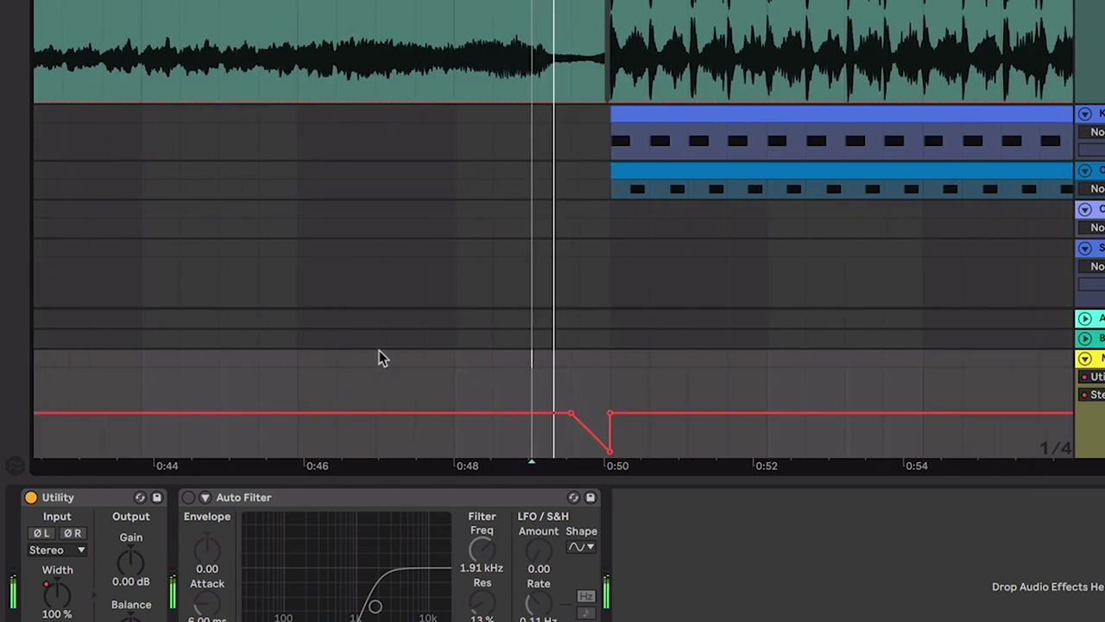
key("space")
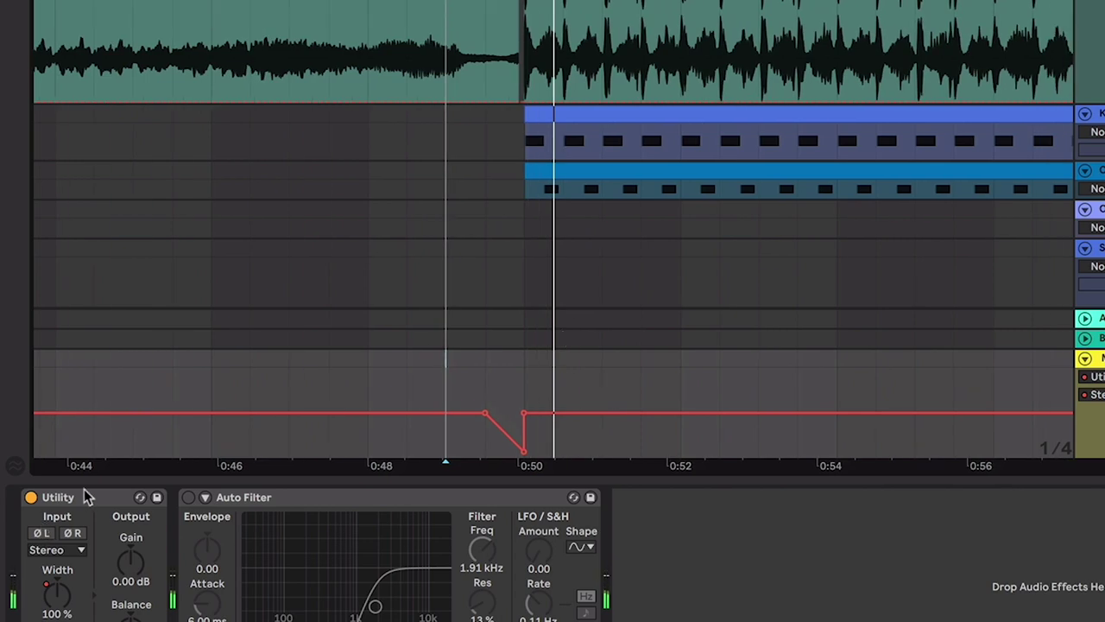
left_click(101, 497)
key("Delete")
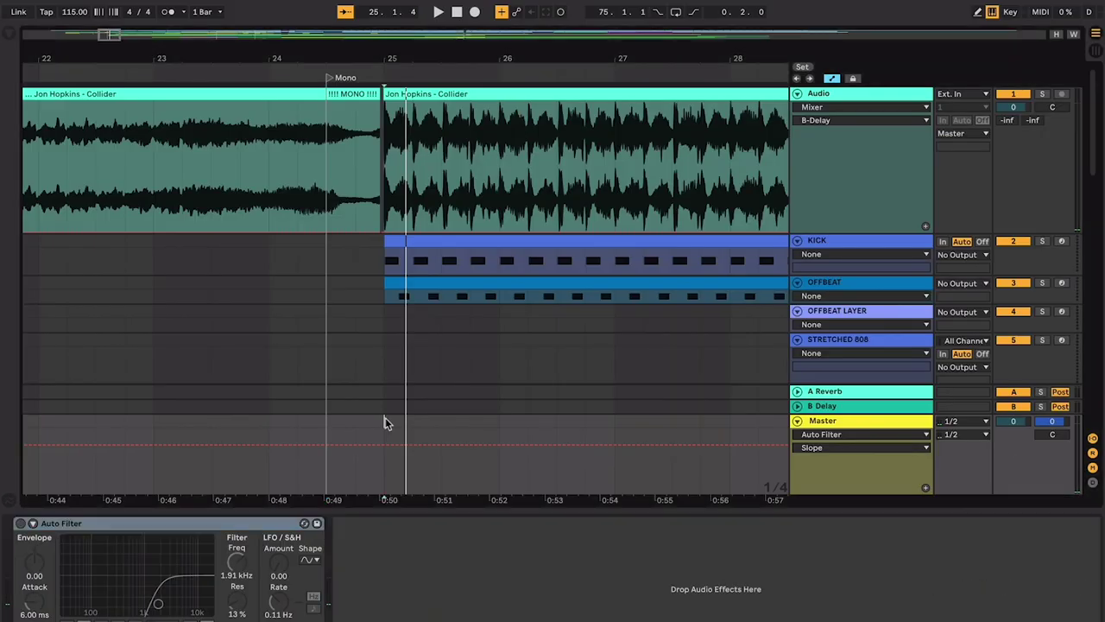
Step: Enlarge the OFFBEAT track to show its note pattern from bar 25
left_click(523, 354)
key("plus")
key("plus")
key("plus")
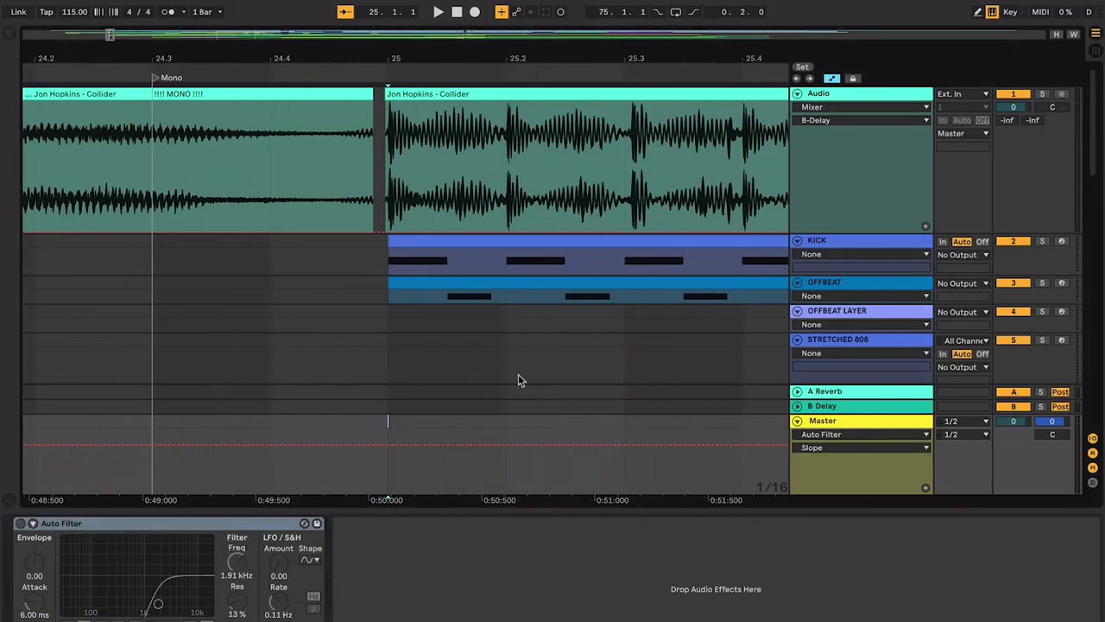
scroll(518, 380, "right", 2)
left_click_drag(821, 303, 821, 374)
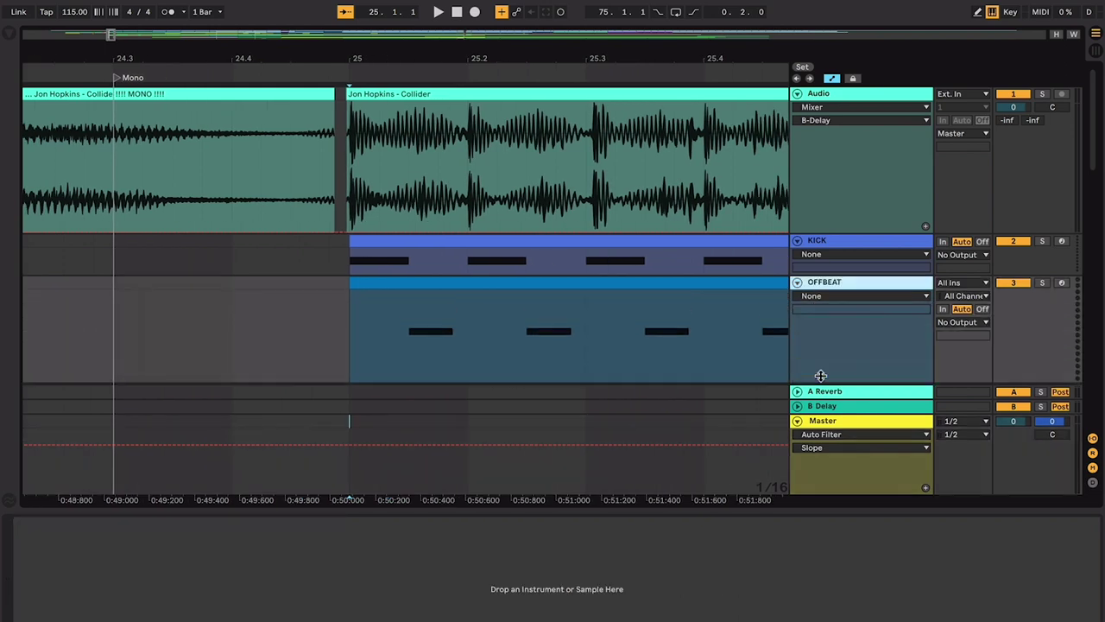
Step: Move the OPENING CABASA, WOODEN SOUND and MOAN tracks together to directly below the OFFBEAT track
scroll(708, 271, "down", 10)
key("minus")
key("minus")
key("minus")
scroll(709, 272, "up", 5)
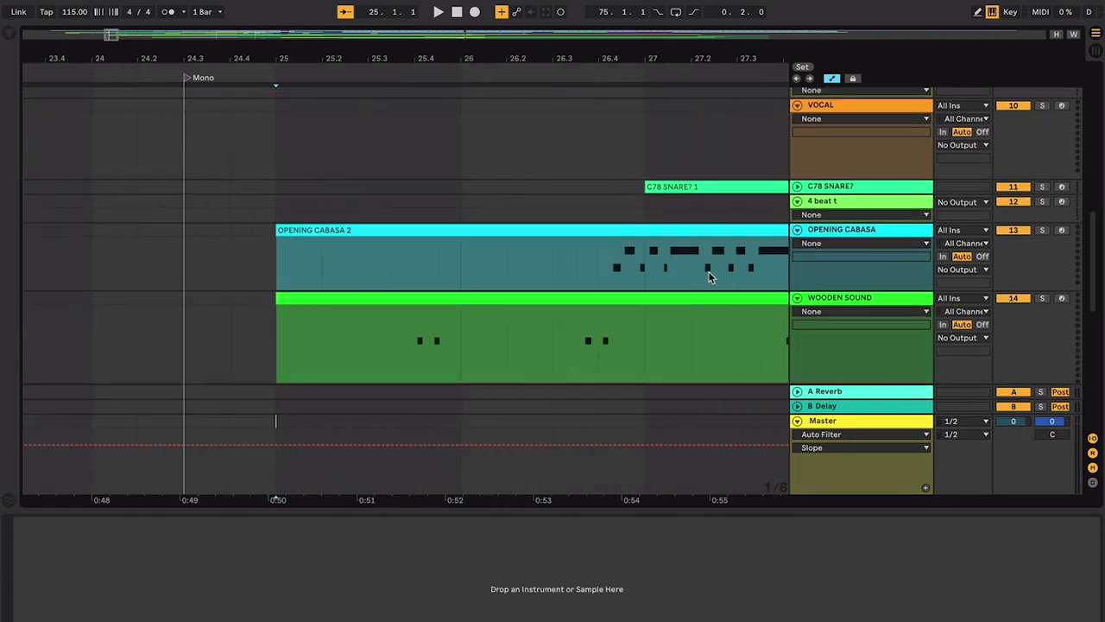
scroll(709, 272, "down", 3)
left_click(842, 298)
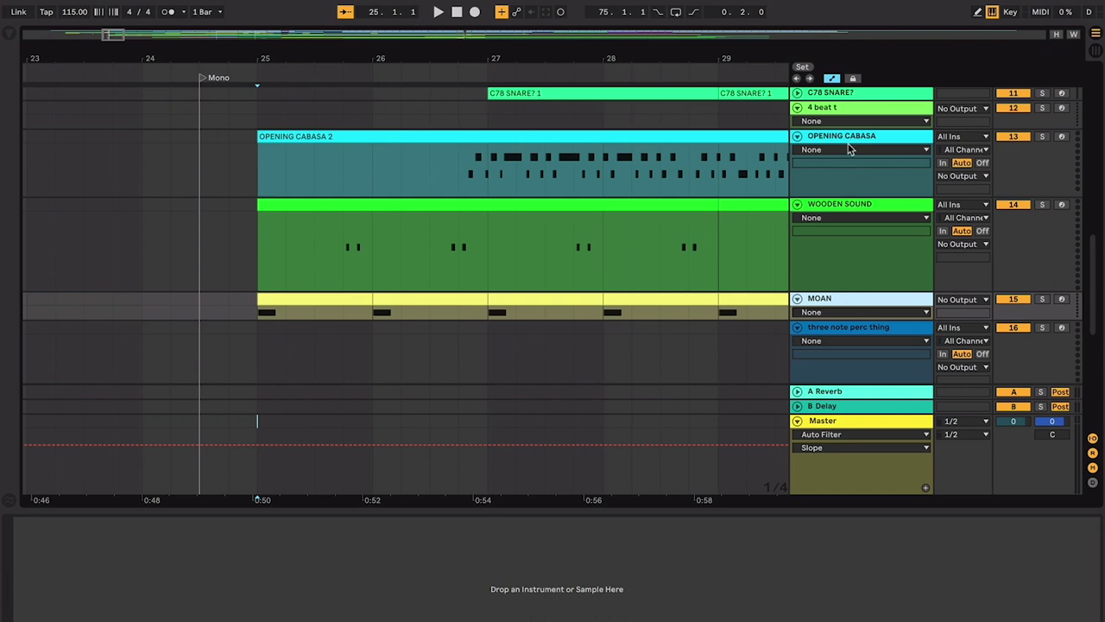
left_click(837, 138)
scroll(837, 199, "up", 3)
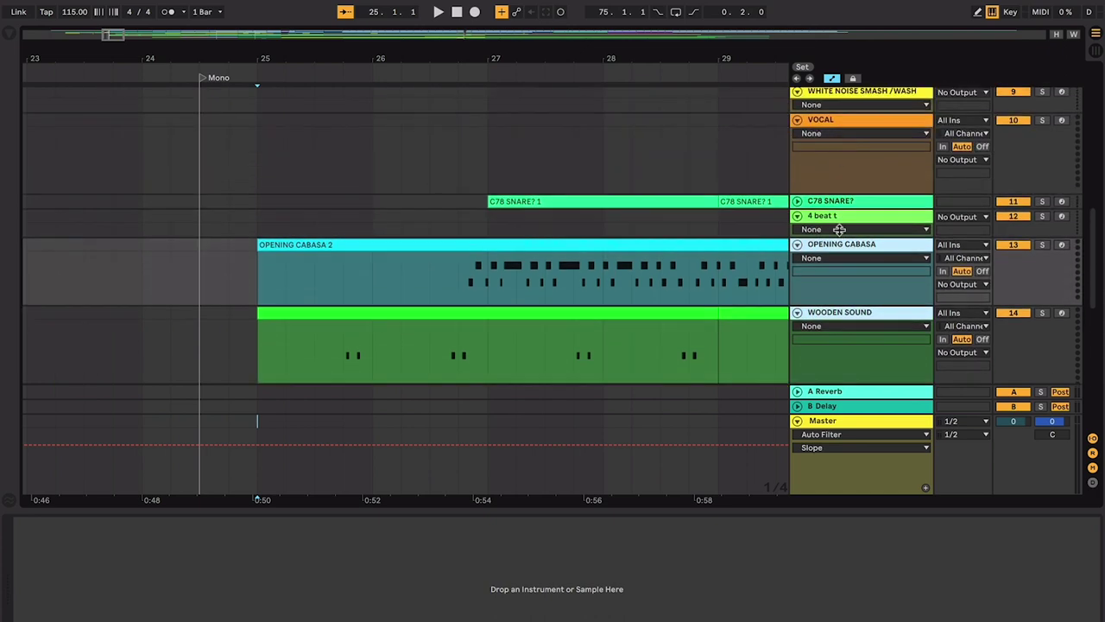
scroll(831, 94, "up", 10)
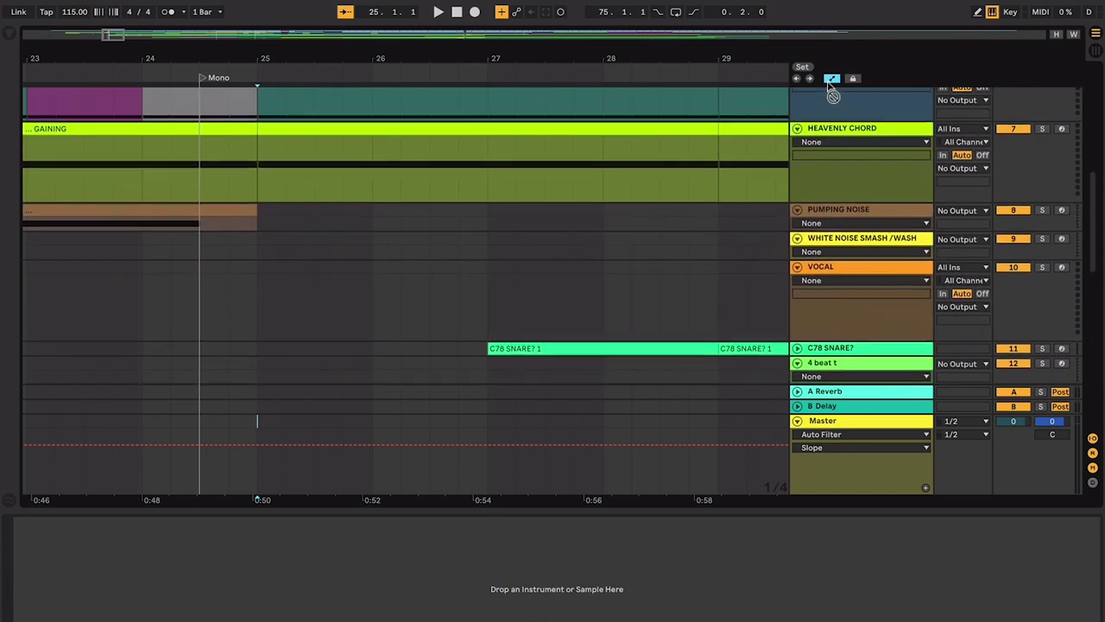
scroll(832, 95, "up", 8)
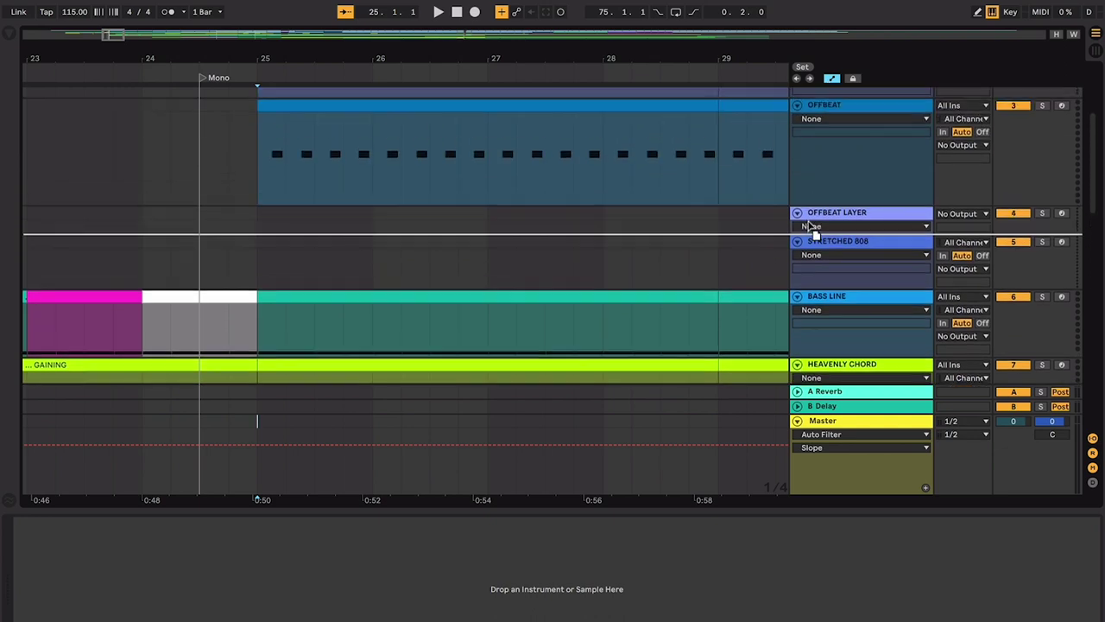
scroll(657, 160, "down", 10)
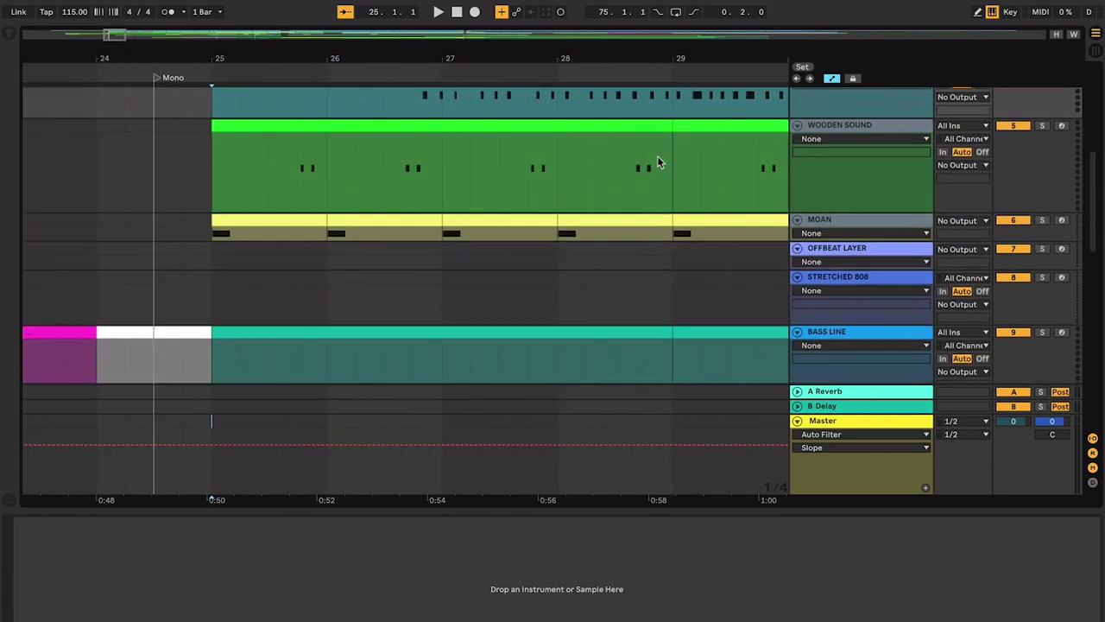
Step: Hide the device view so that more tracks fit in the arrangement
scroll(700, 248, "up", 6)
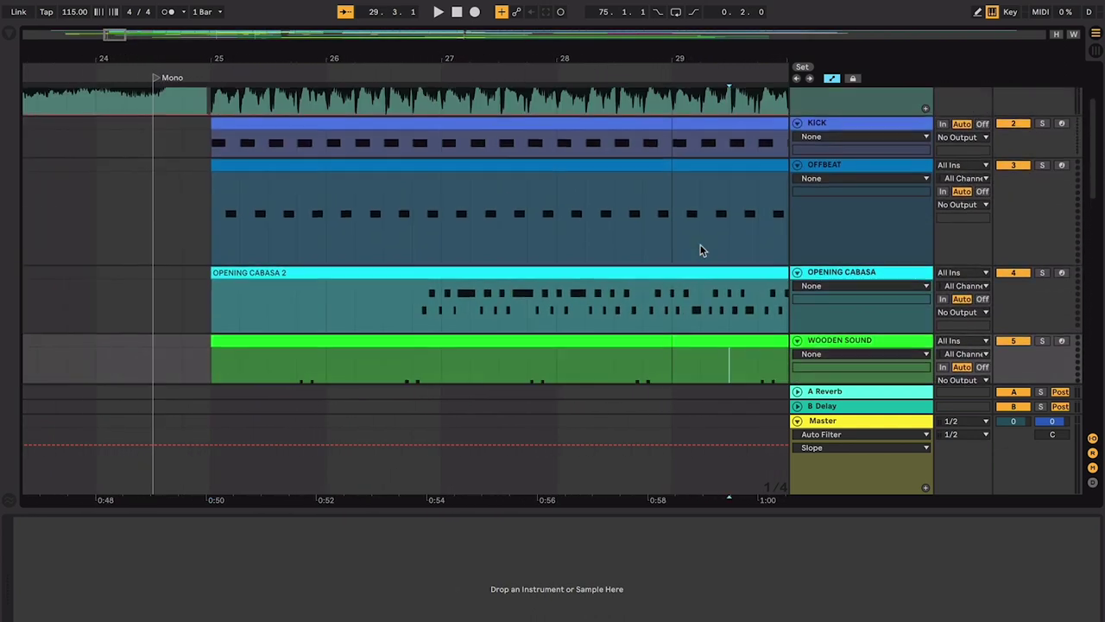
scroll(701, 249, "down", 1)
scroll(739, 210, "down", 3)
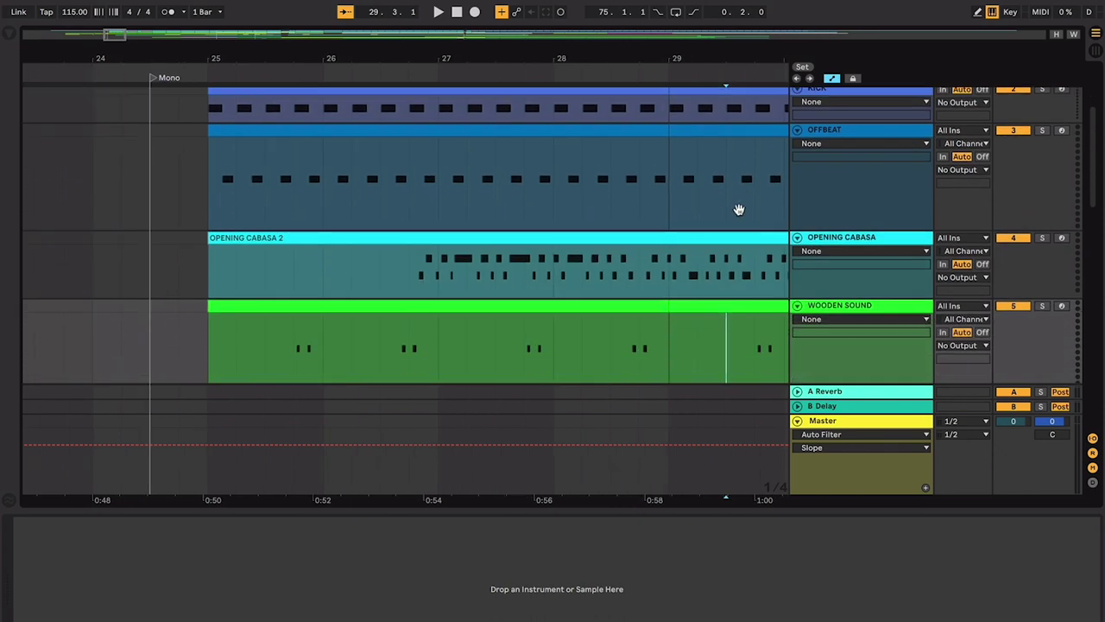
key("super+alt+m")
key("ctrl+alt+m")
key("ctrl+alt+l")
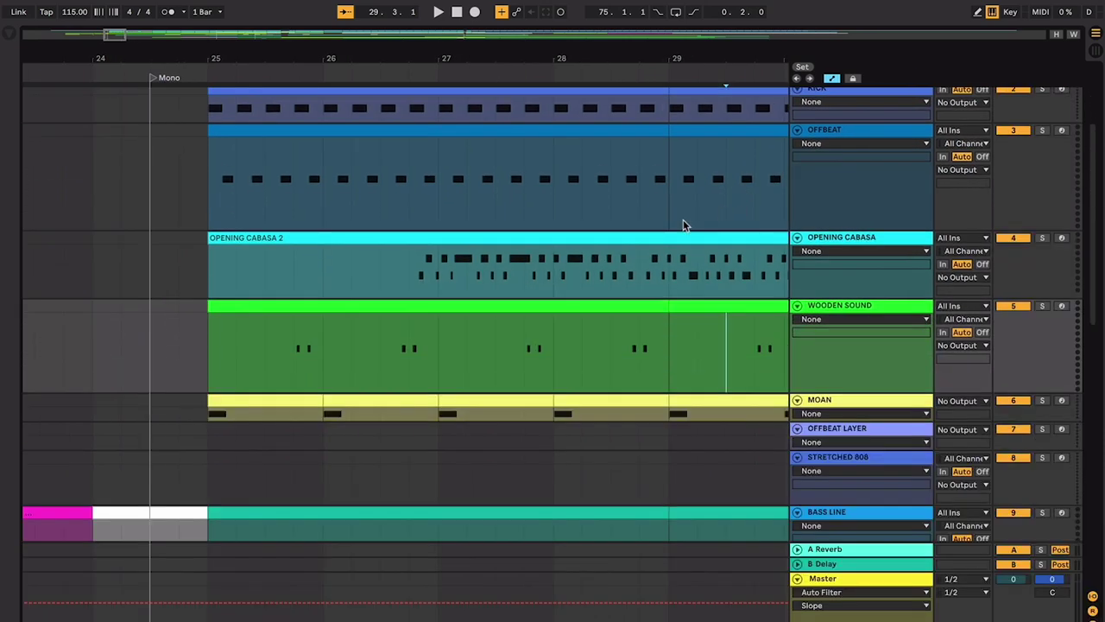
scroll(683, 224, "up", 2)
Step: Select the OPENING CABASA clip at bar 25, and the WOODEN SOUND notes from 25.4 to bar 26
left_click(643, 300)
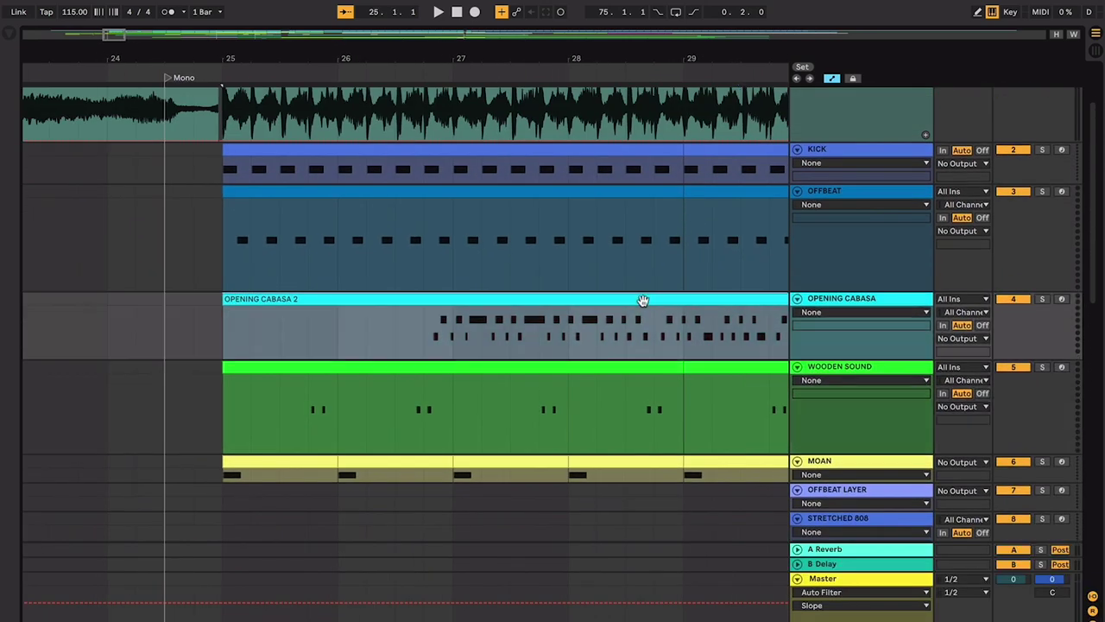
left_click(835, 368)
left_click_drag(308, 417, 335, 417)
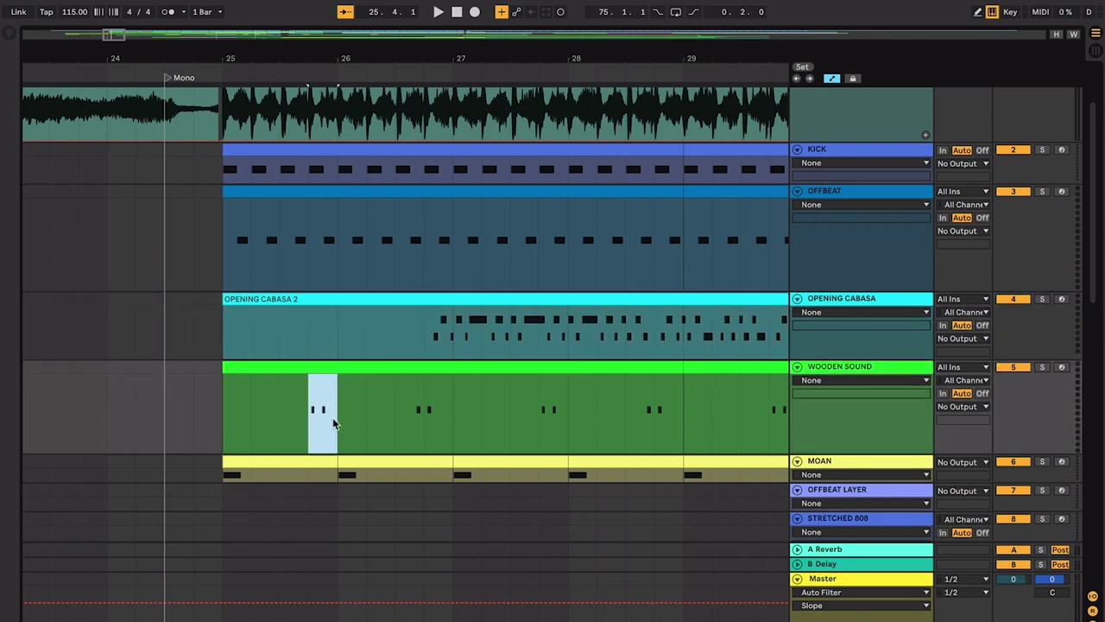
Step: Enlarge the MOAN track to show its notes more clearly
scroll(920, 399, "down", 2)
left_click_drag(842, 396, 842, 439)
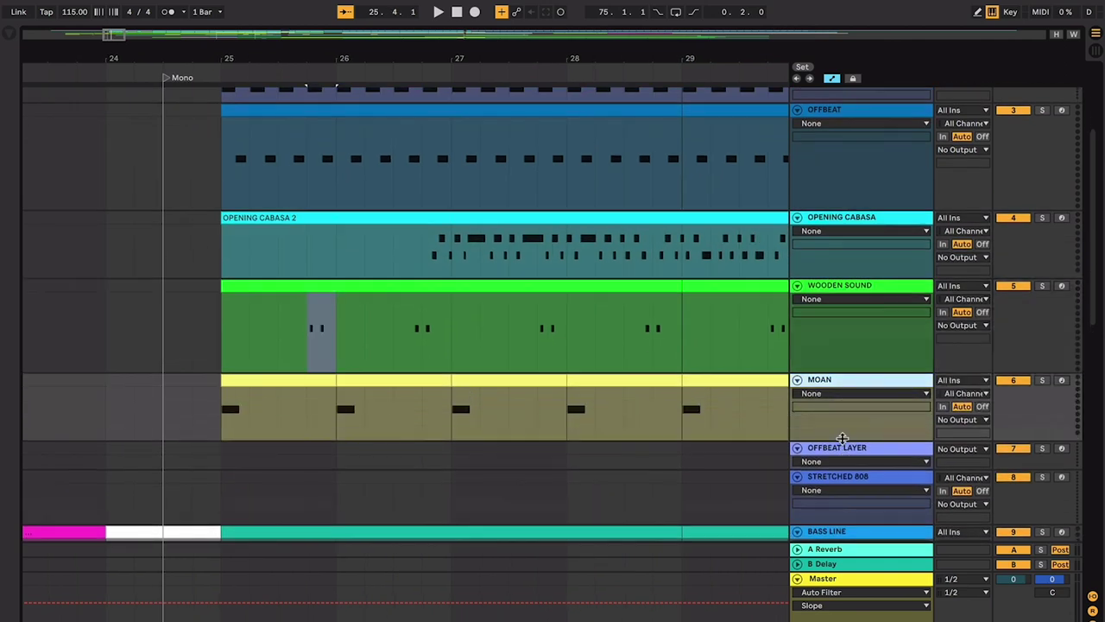
scroll(836, 385, "up", 2)
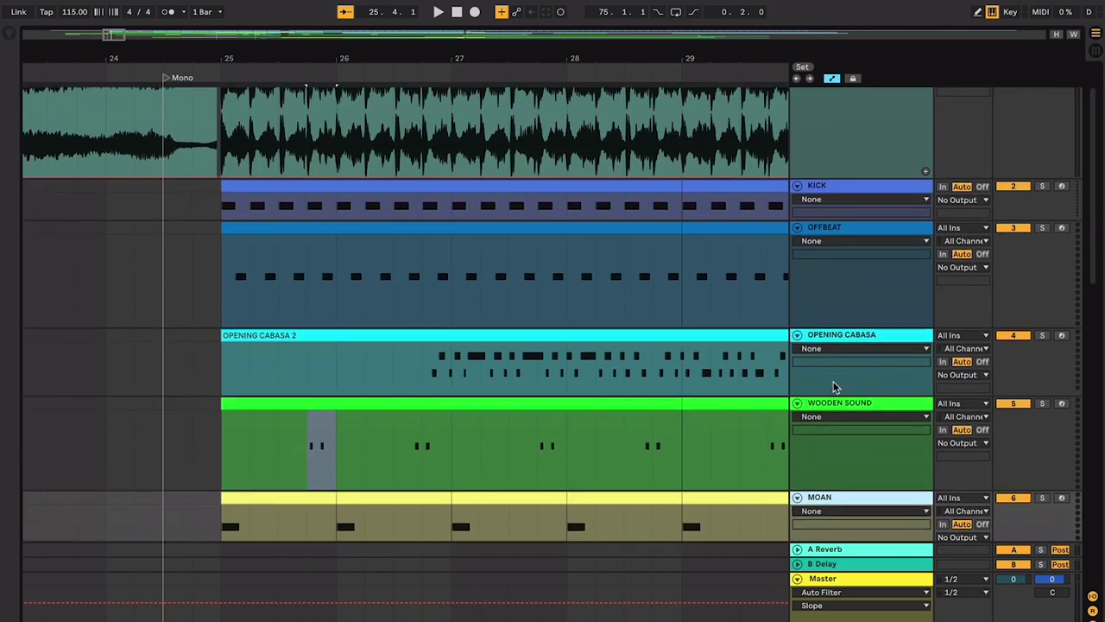
Step: Move the HEAVENLY CHORD track directly below MOAN, and select the BASS LINE clip from bar 25 to 29
scroll(615, 395, "down", 5)
scroll(617, 397, "up", 1)
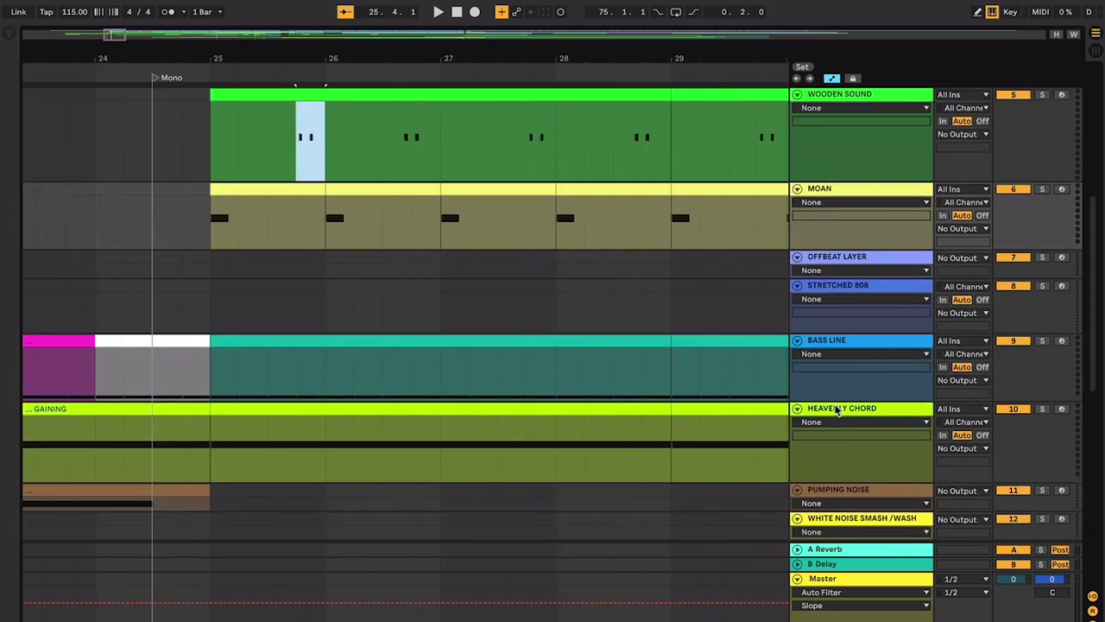
left_click_drag(836, 402, 786, 240)
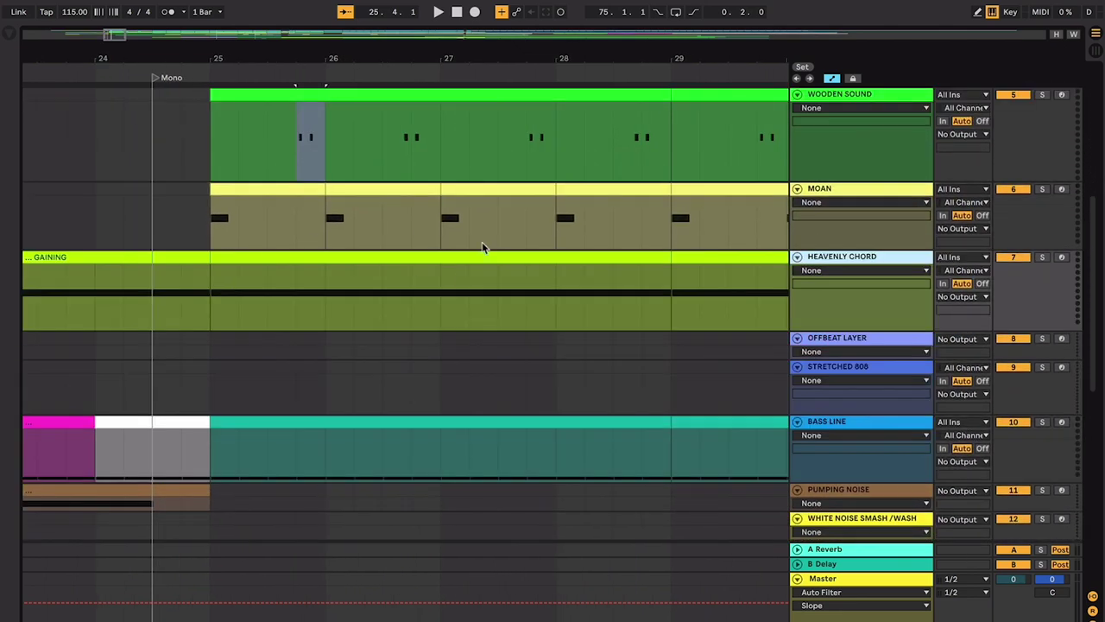
scroll(475, 277, "down", 3)
left_click(582, 334)
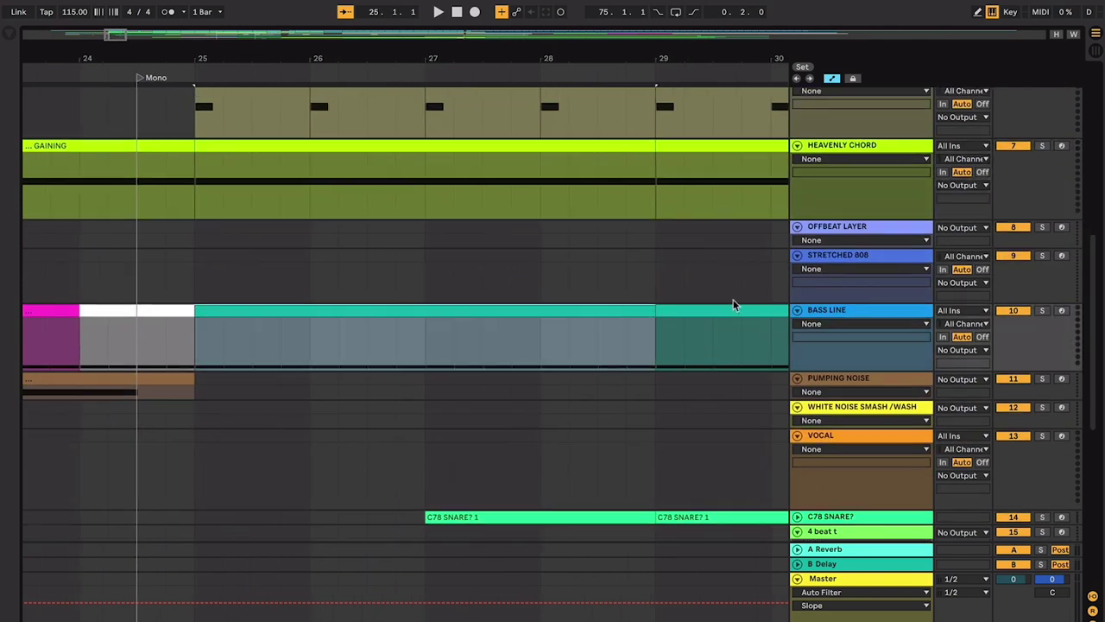
Step: Unfold the C78 SNARE? track, move it directly below WOODEN SOUND, and enlarge it
scroll(733, 305, "down", 4)
left_click(796, 344)
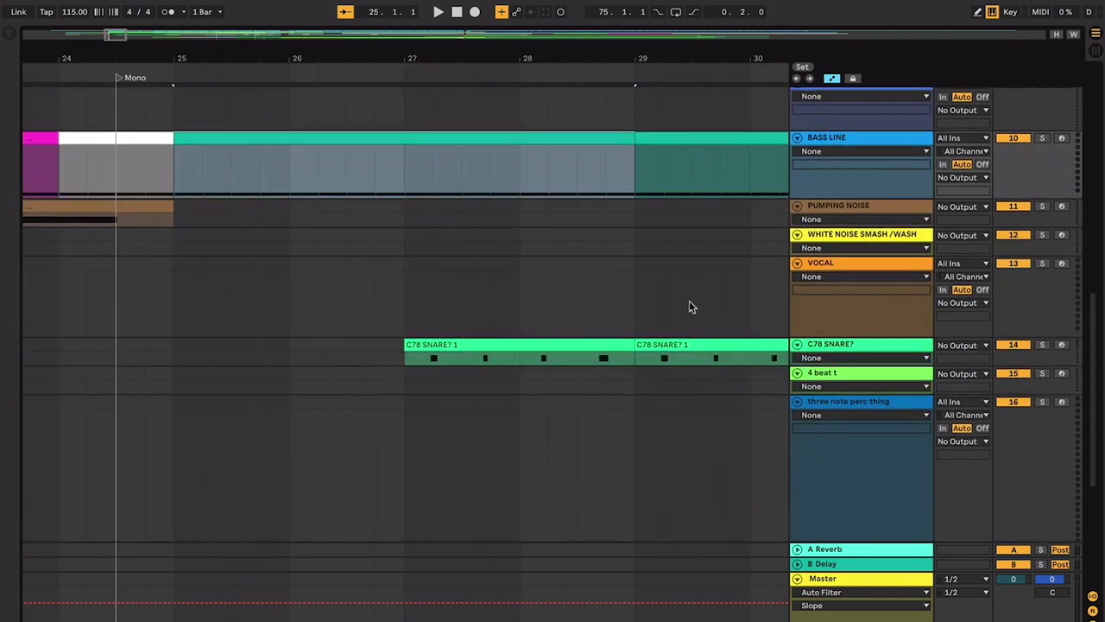
left_click(827, 346)
scroll(831, 164, "up", 4)
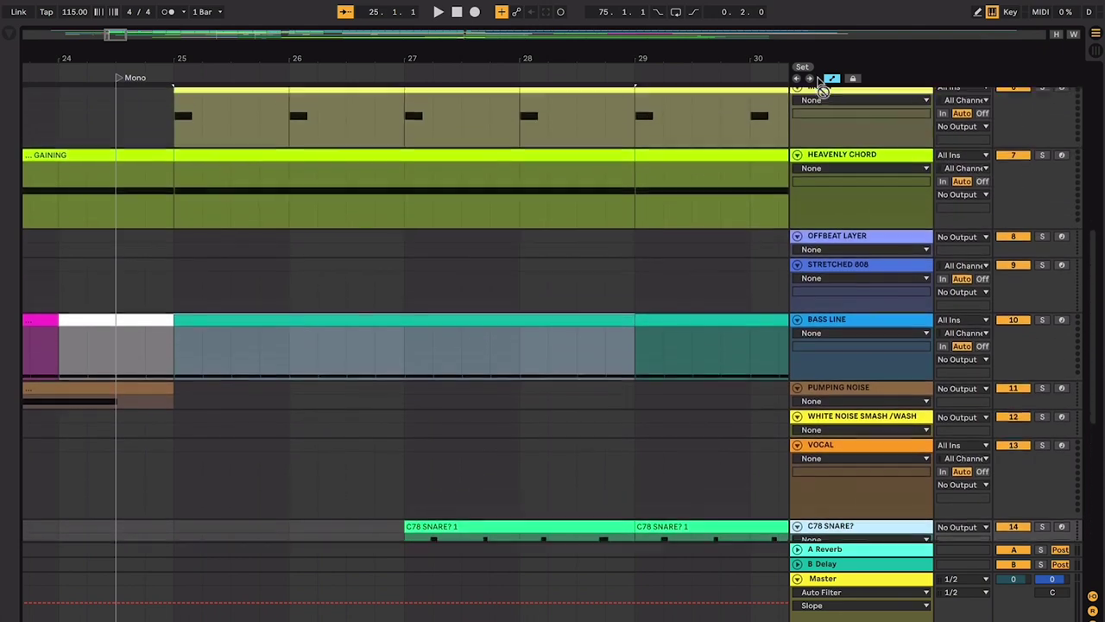
left_click_drag(820, 87, 819, 387)
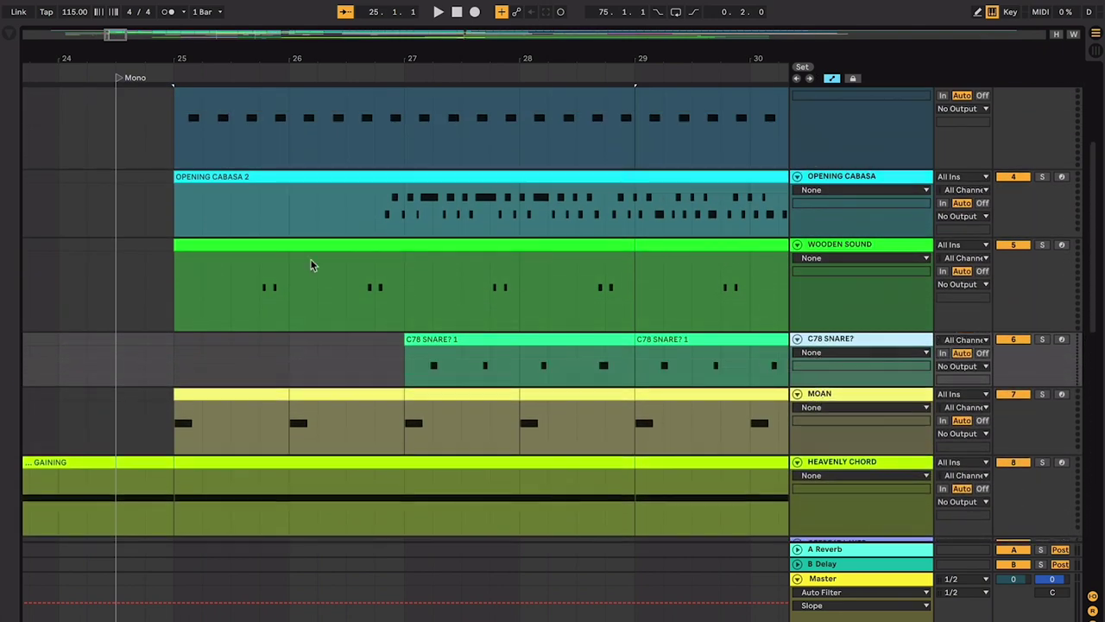
Step: Play the arrangement from the Mono locator at 24.3 through the drop, following the percussion, MOAN and HEAVENLY CHORD tracks to about bar 40
left_click(124, 242)
scroll(123, 243, "up", 3)
key("space")
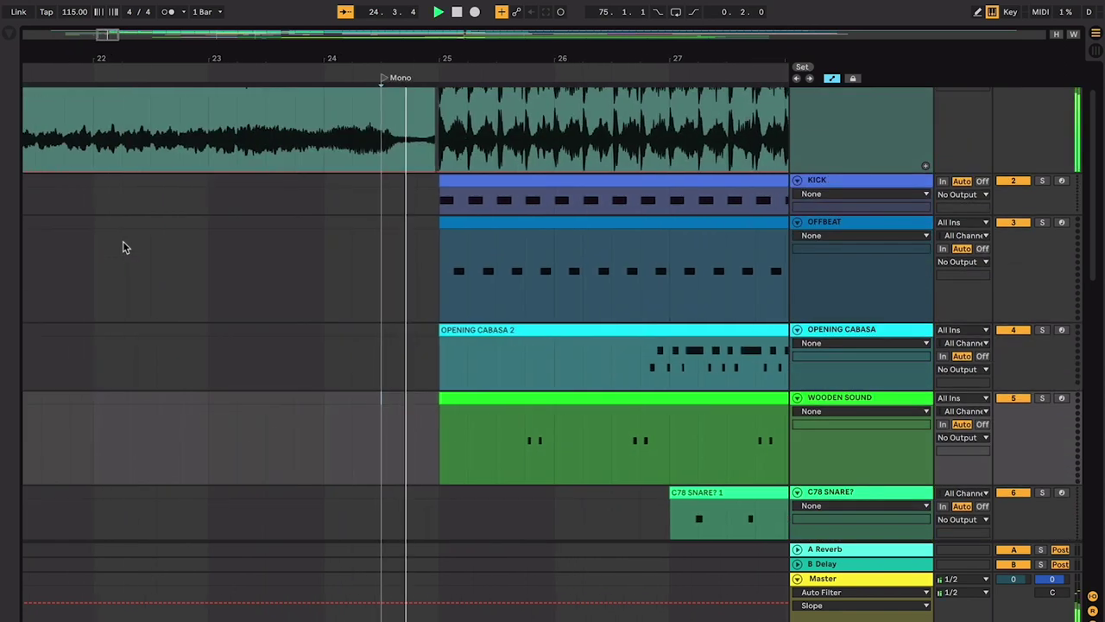
key("plus")
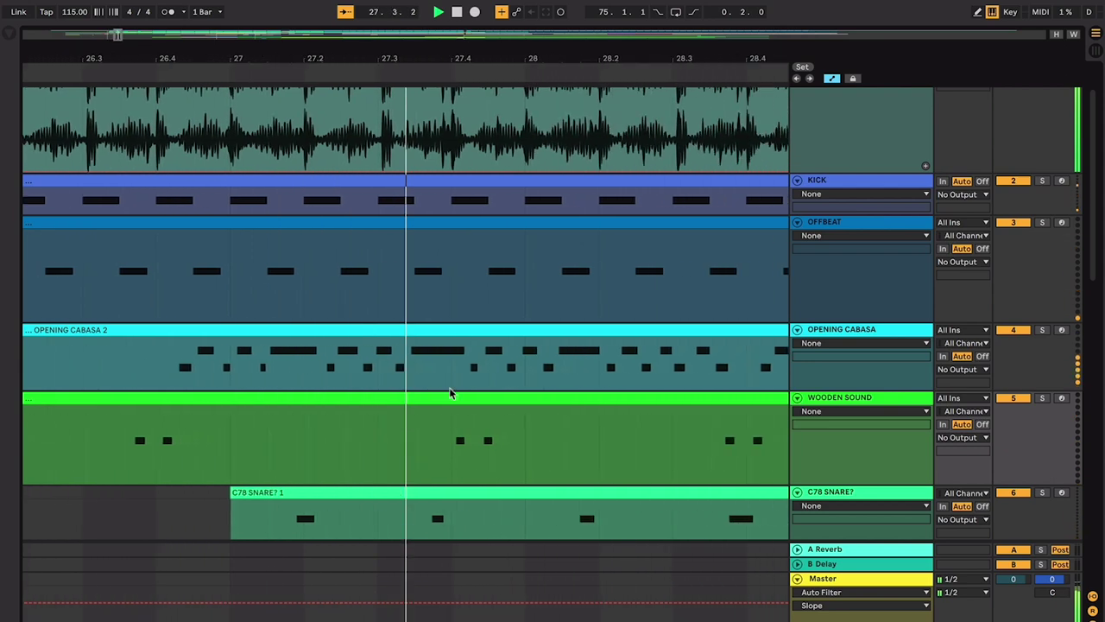
scroll(449, 394, "down", 2)
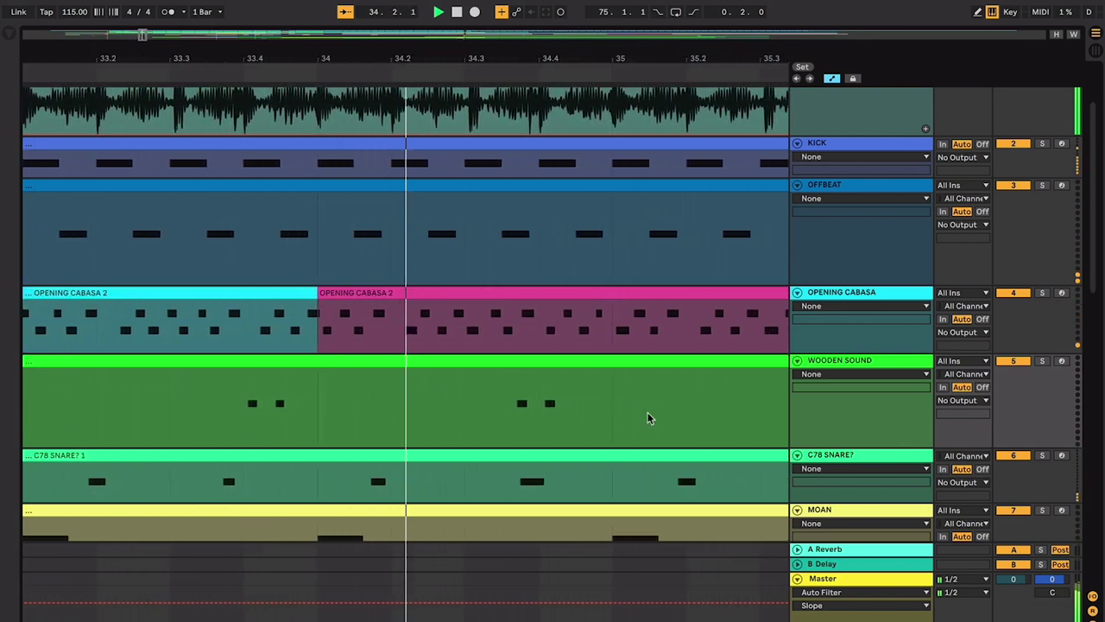
scroll(649, 419, "down", 2)
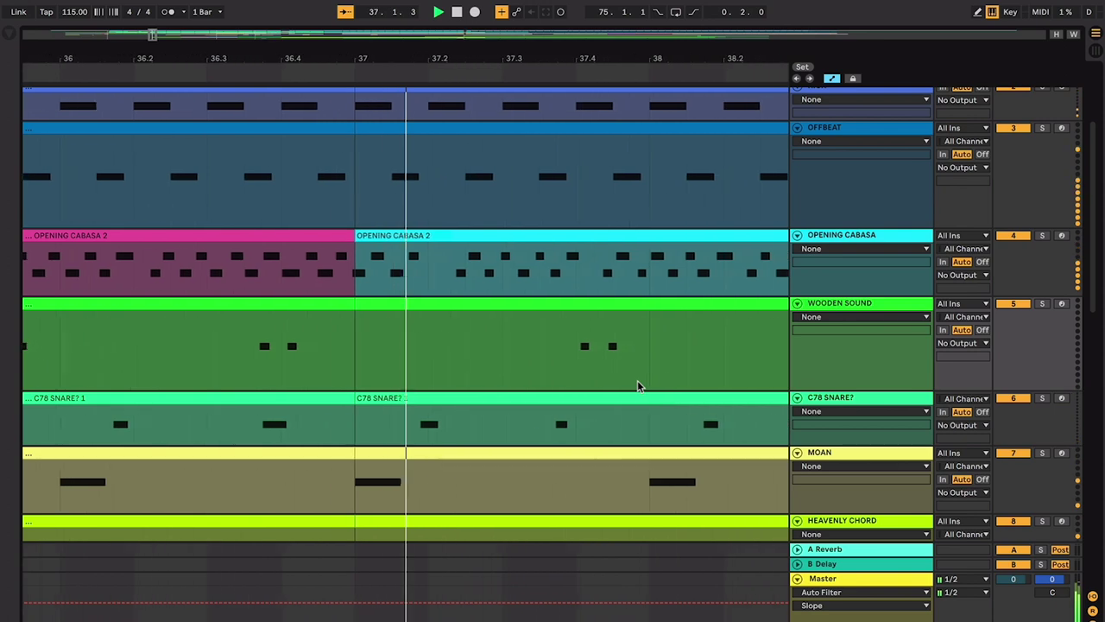
scroll(637, 385, "down", 3)
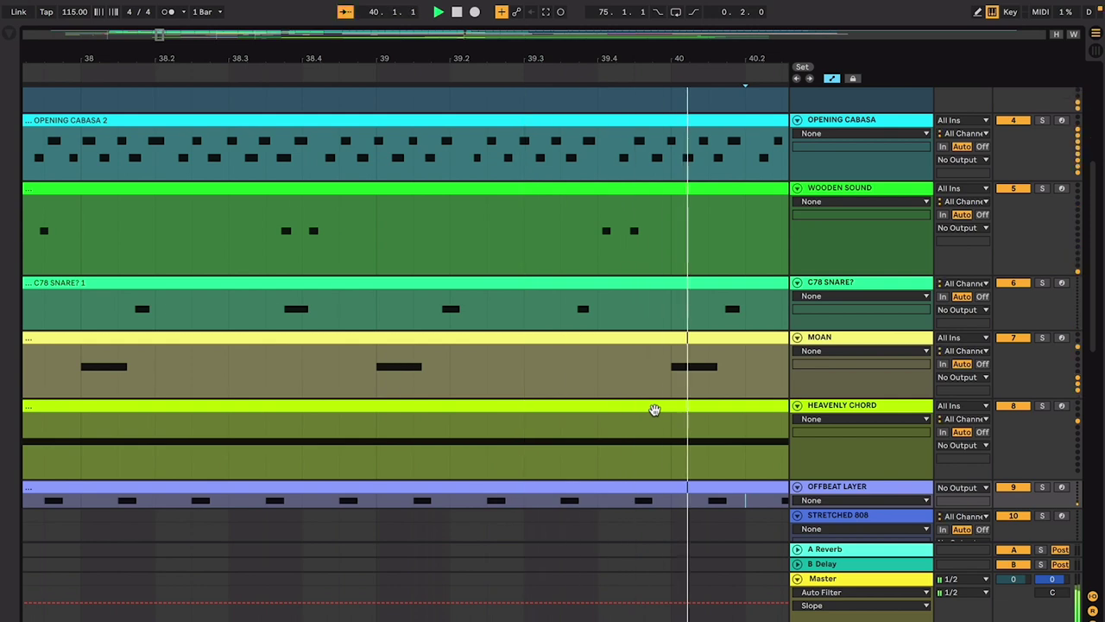
Step: Unfold the ANXIOUS CHORDS track during playback and show its clips up to about bar 48
scroll(654, 409, "down", 15)
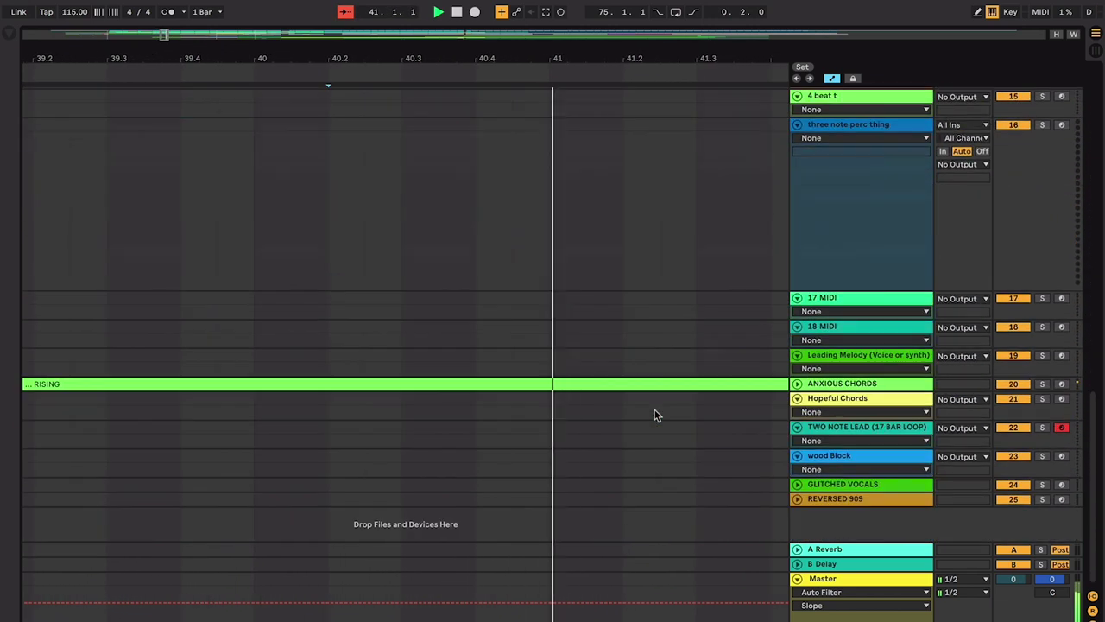
left_click(797, 383)
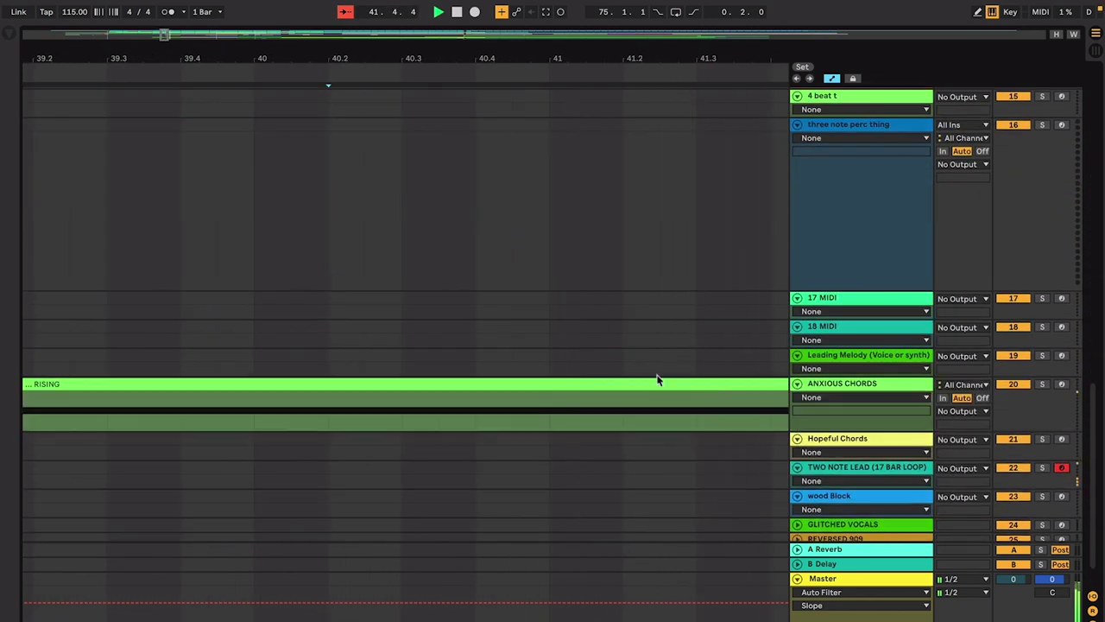
key("minus")
key("minus")
key("minus")
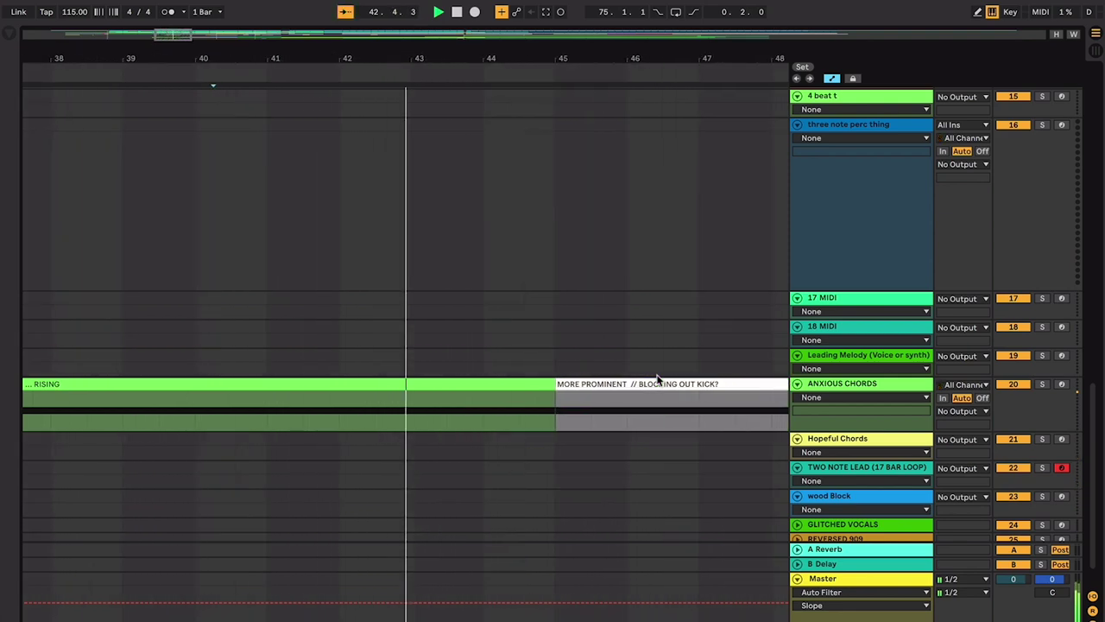
Step: Move the ANXIOUS CHORDS track directly below VOCAL, above 4 beat t
left_click_drag(815, 384, 799, 105)
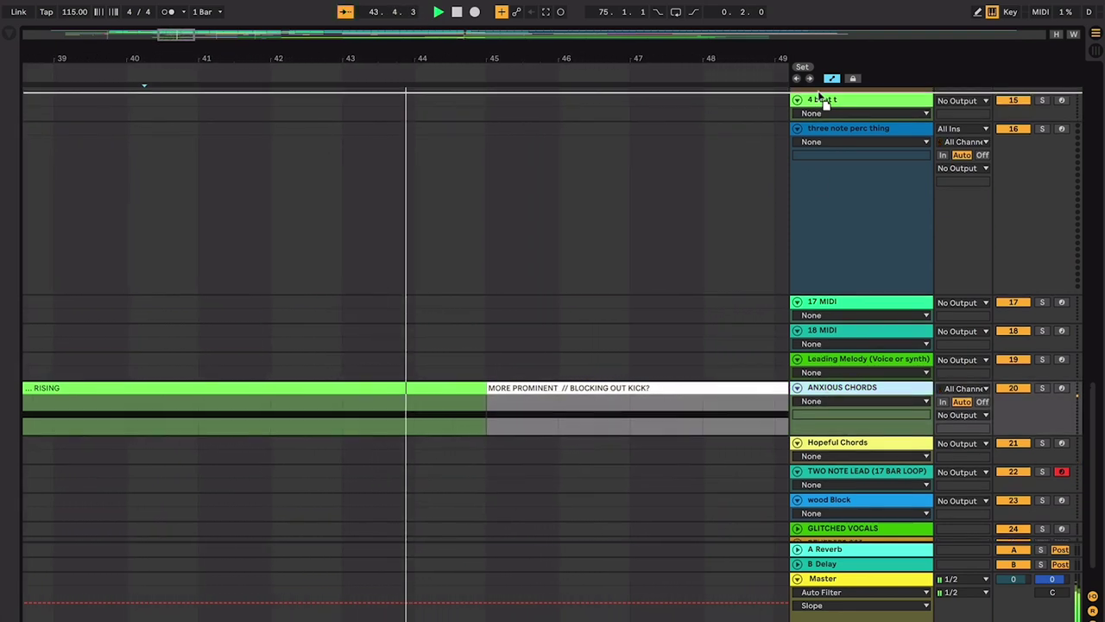
scroll(775, 151, "up", 8)
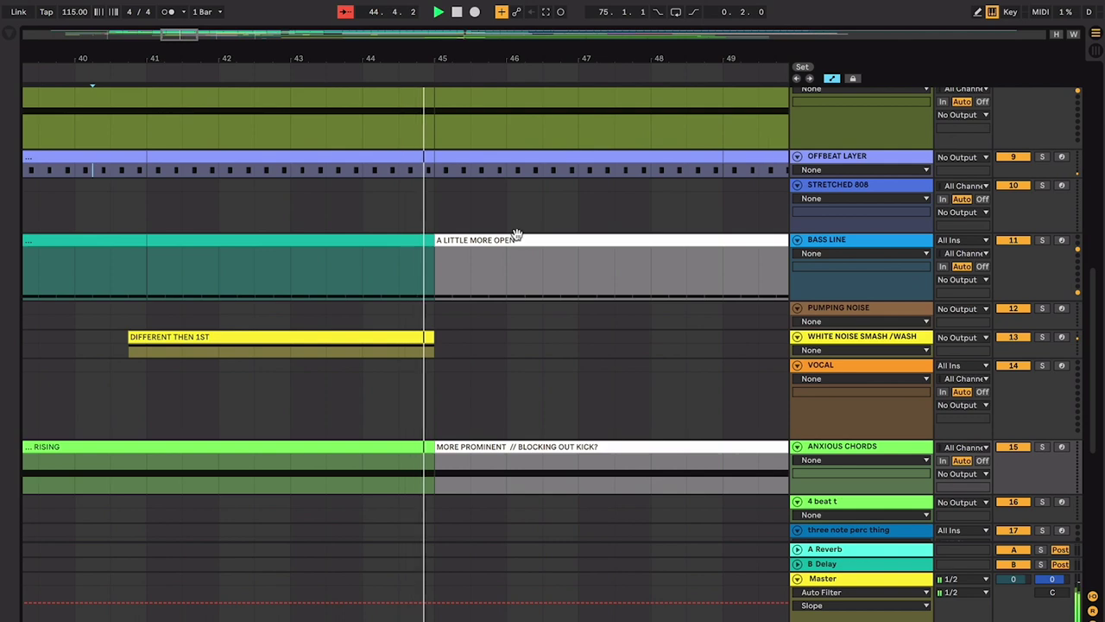
Step: Stop playback and set the arrangement loop from bar 25 to bar 45 using a range on the STRETCHED 808 track
key("minus")
key("minus")
scroll(481, 247, "left", 4)
left_click(428, 217)
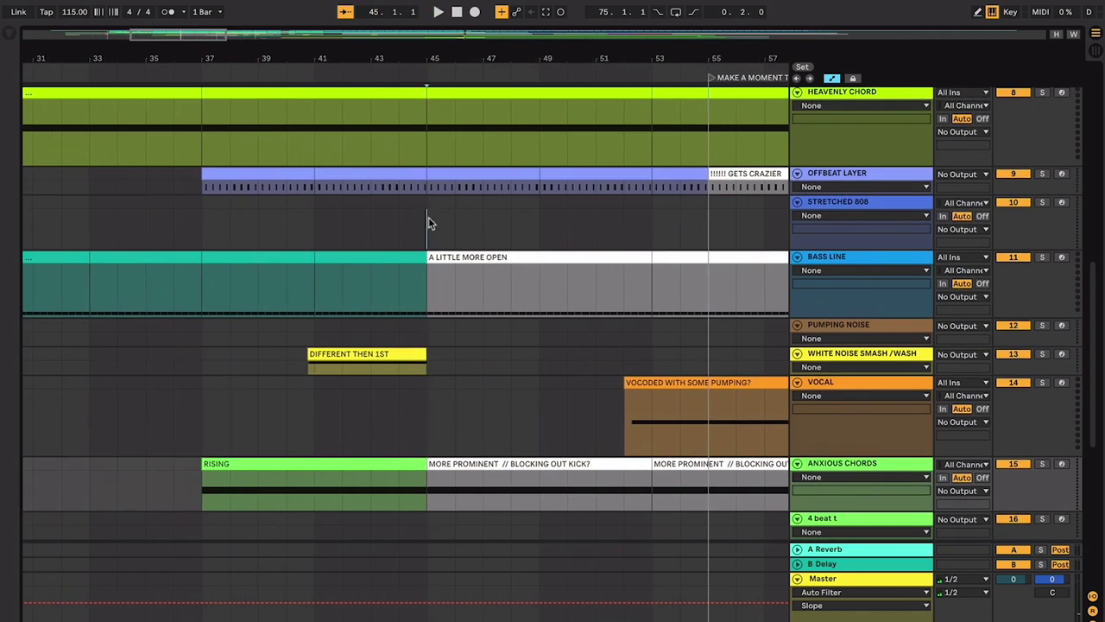
scroll(428, 217, "left", 3)
scroll(428, 223, "left", 5)
scroll(428, 223, "up", 1)
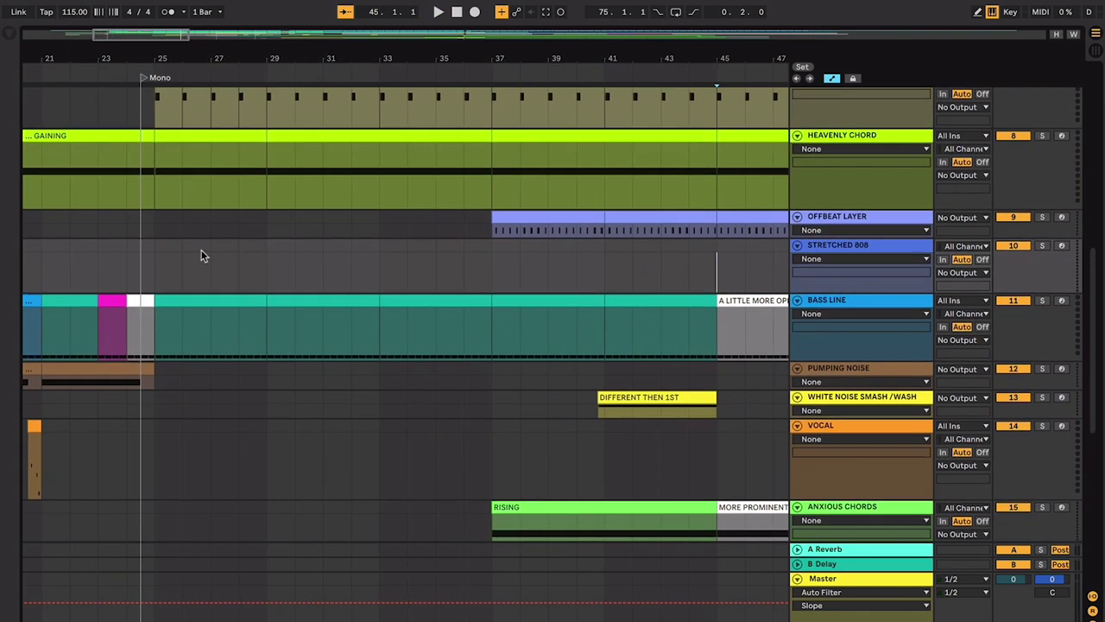
left_click(161, 265, "shift")
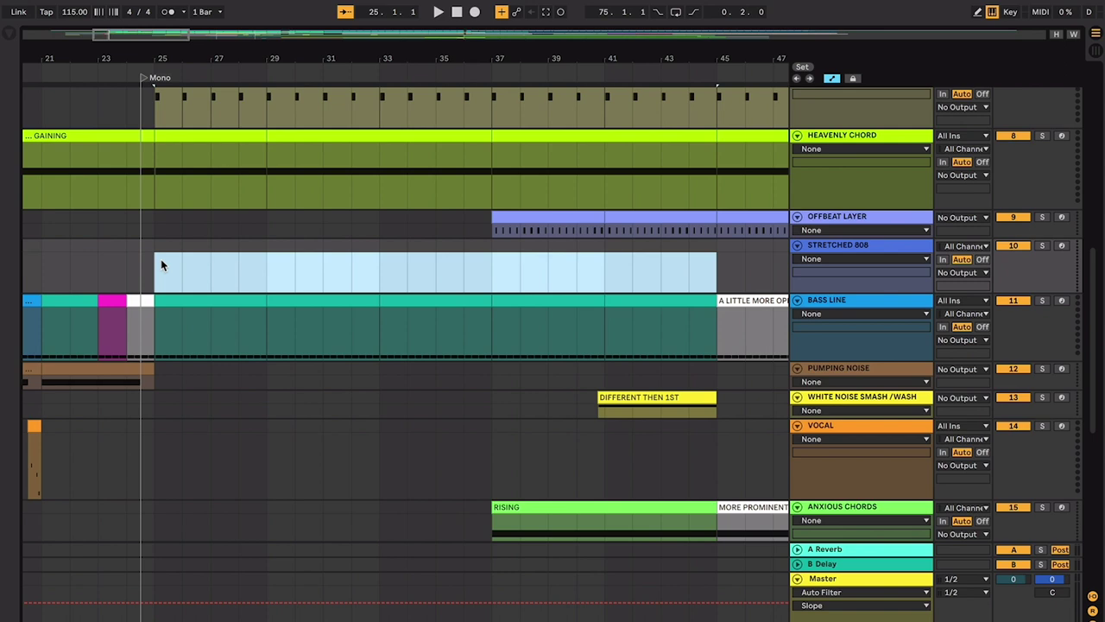
key("ctrl+l")
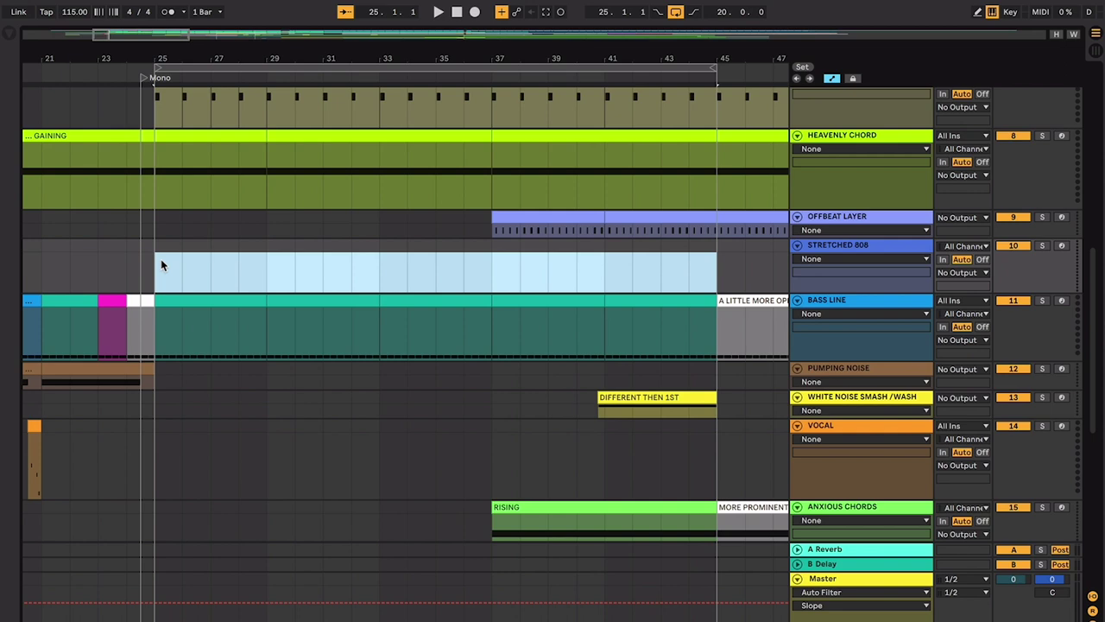
Step: Clear the range and examine the layers between bars 25 and 45, from WOODEN SOUND down to ANXIOUS CHORDS
scroll(321, 180, "up", 3)
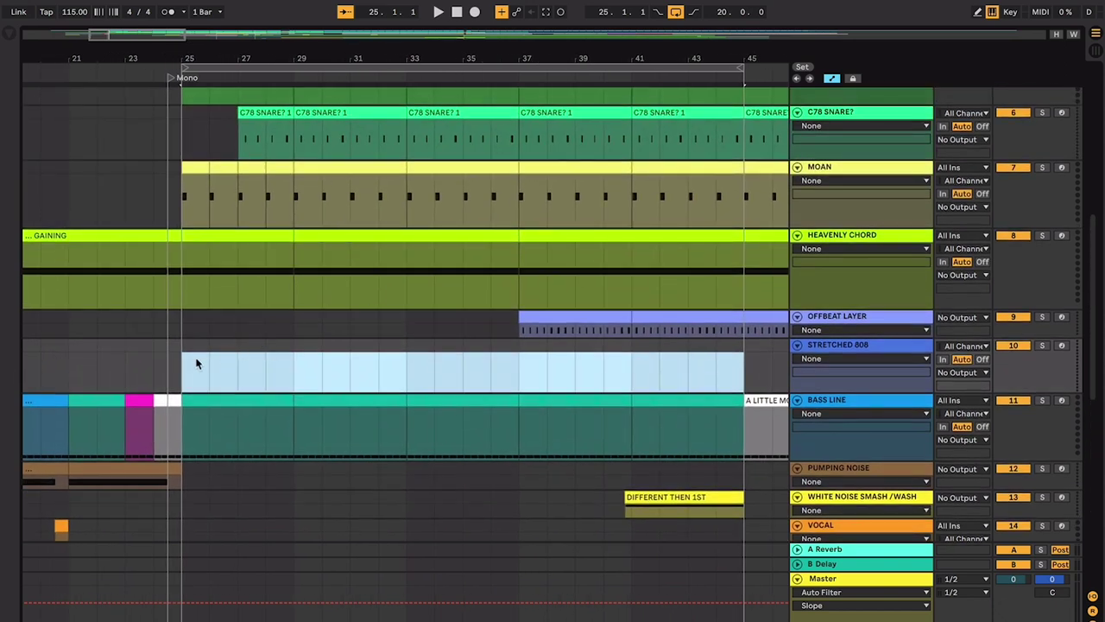
key("Delete")
scroll(182, 364, "up", 5)
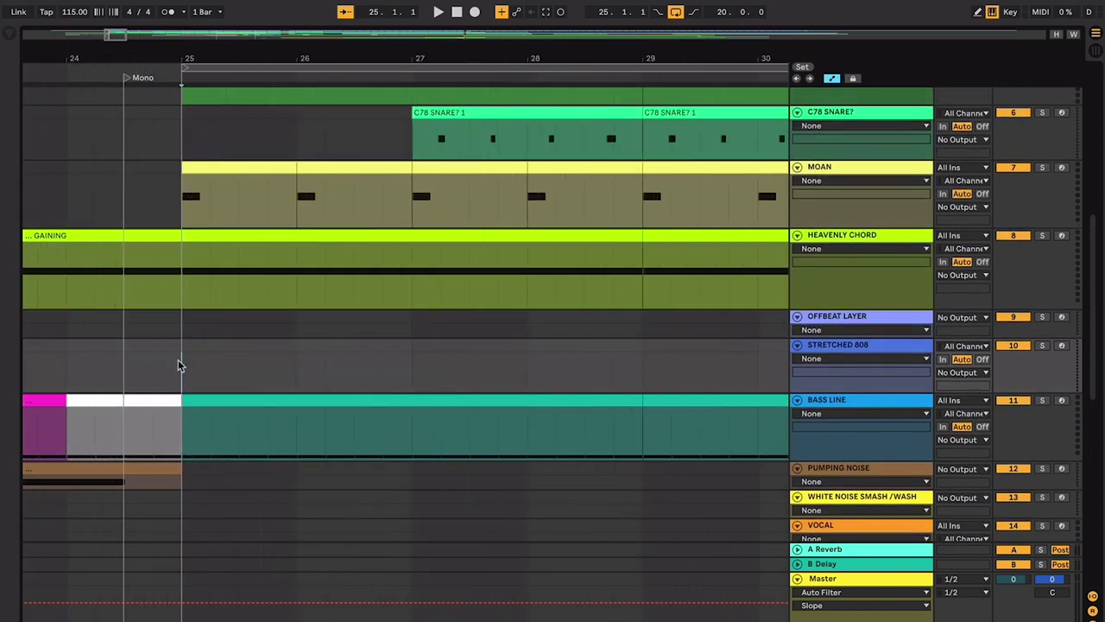
scroll(179, 365, "down", 5)
scroll(178, 362, "up", 3)
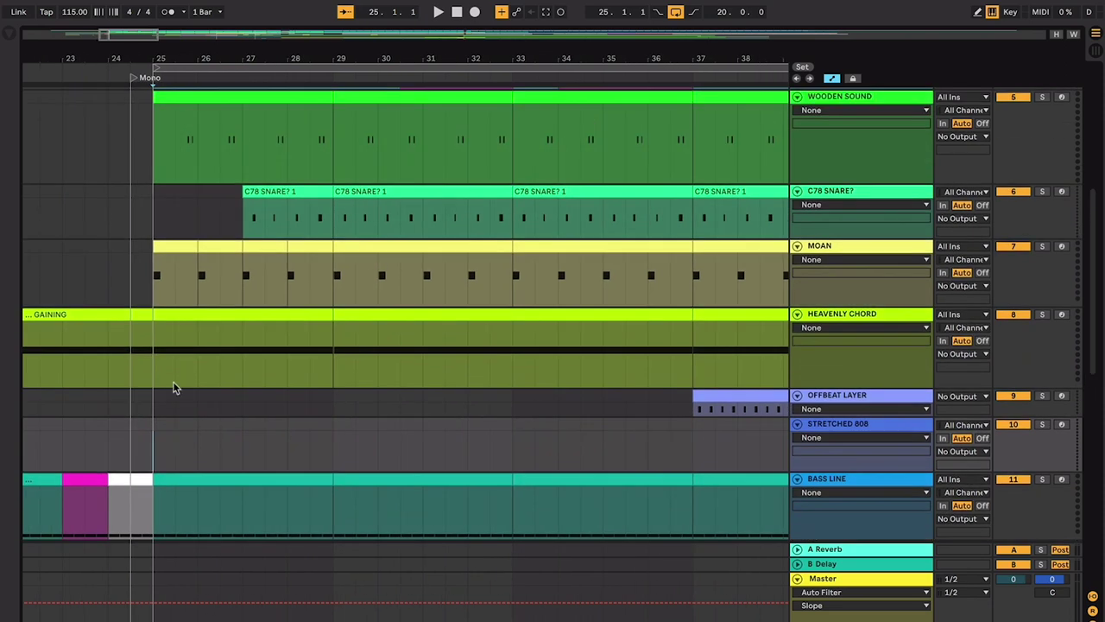
scroll(222, 437, "right", 3)
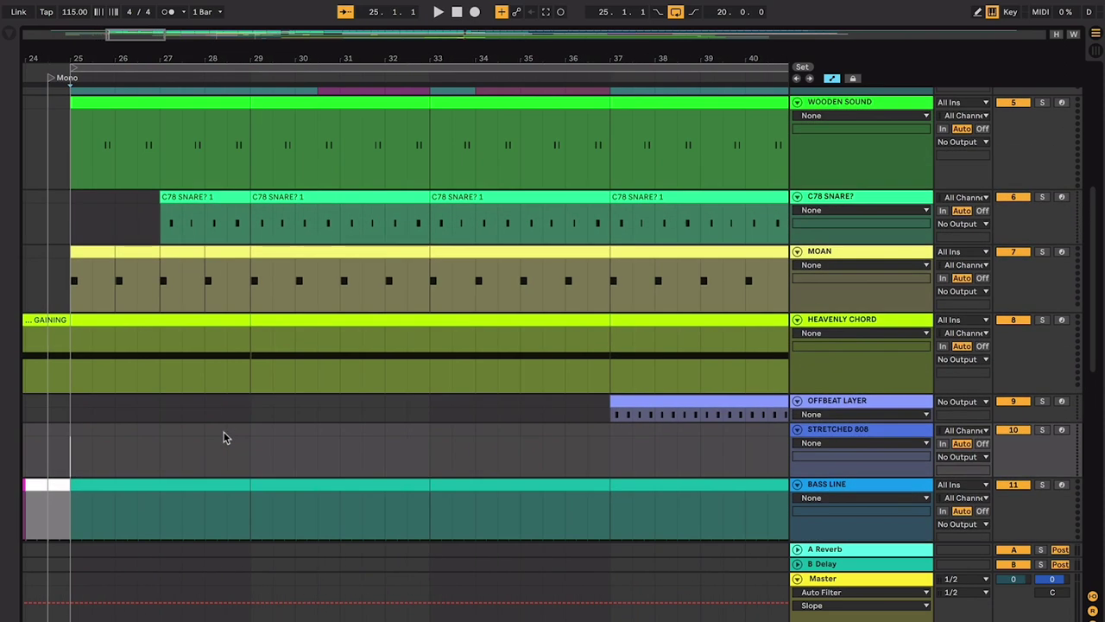
scroll(222, 437, "down", 3)
scroll(223, 432, "up", 2)
scroll(224, 432, "left", 2)
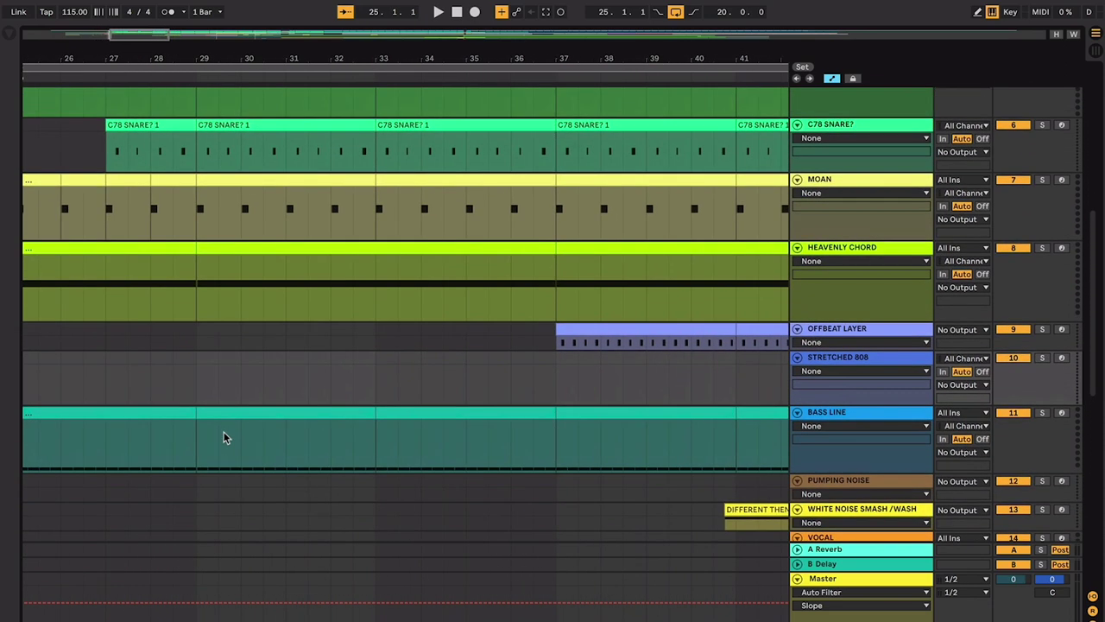
scroll(223, 433, "down", 3)
scroll(223, 432, "right", 2)
scroll(223, 432, "down", 5)
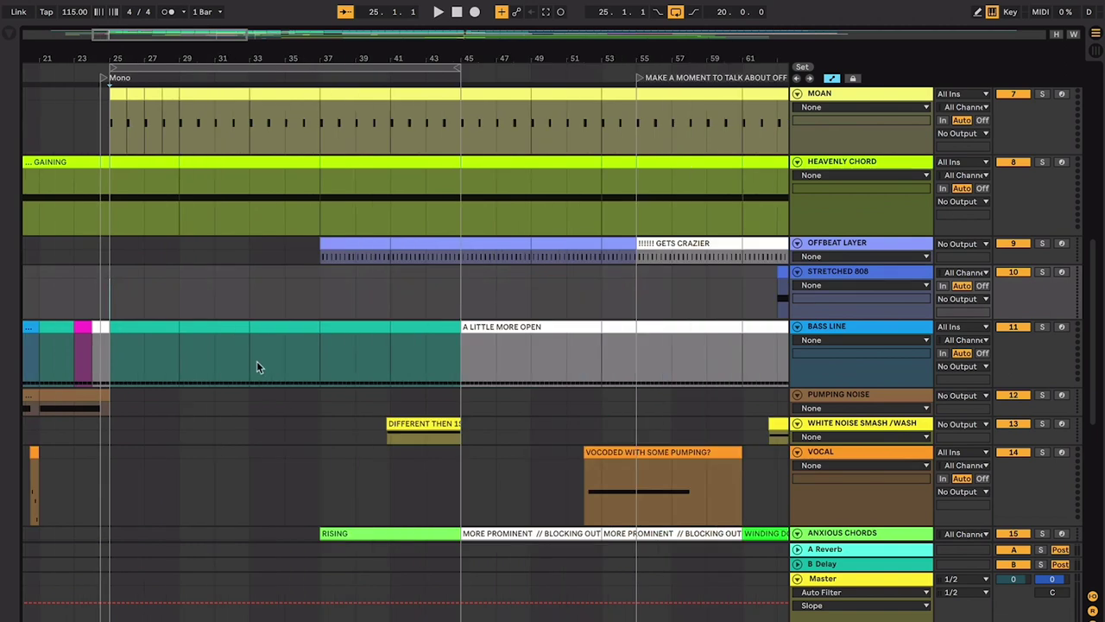
scroll(170, 287, "up", 4)
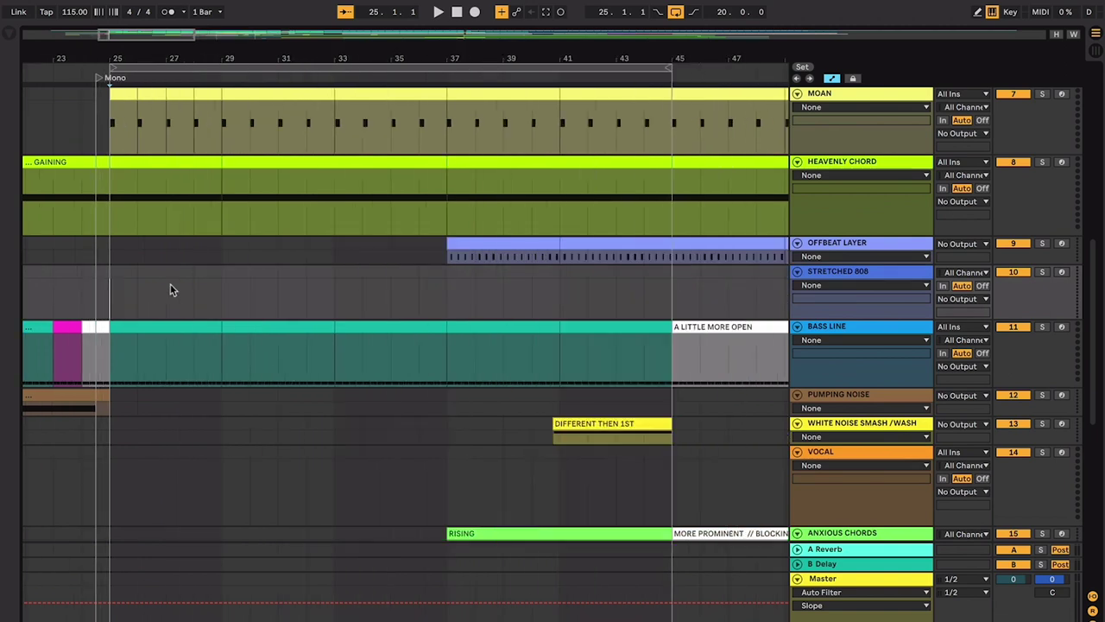
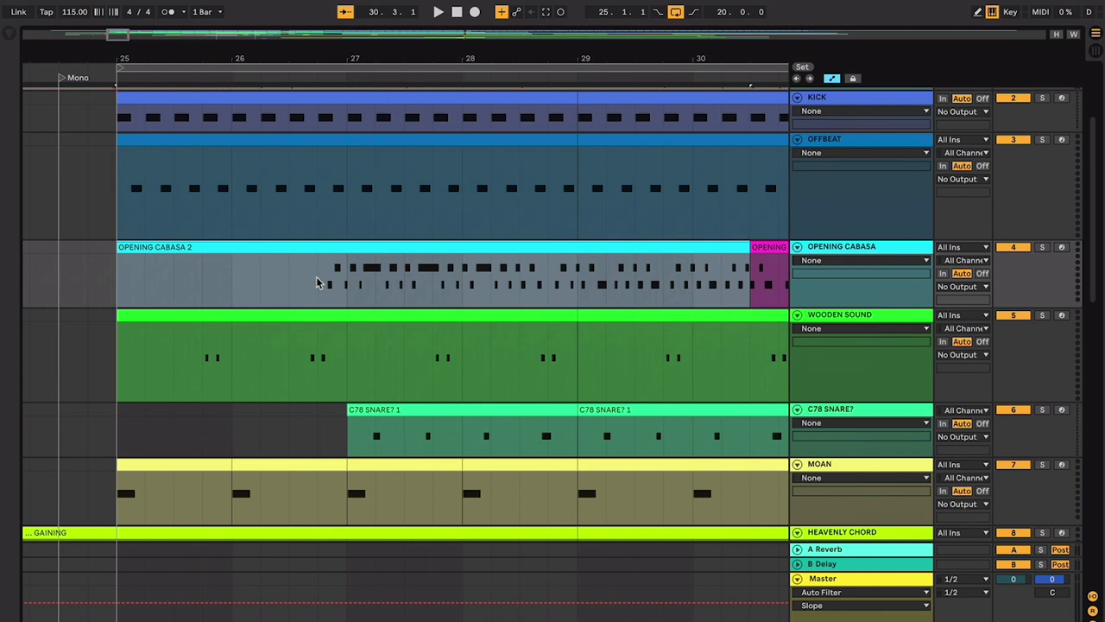
Step: Split the first OPENING CABASA 2 clip after the drop at 26.2, 26.4 and 27.2
left_click_drag(317, 282, 261, 281)
key("ctrl+e")
key("ctrl+e")
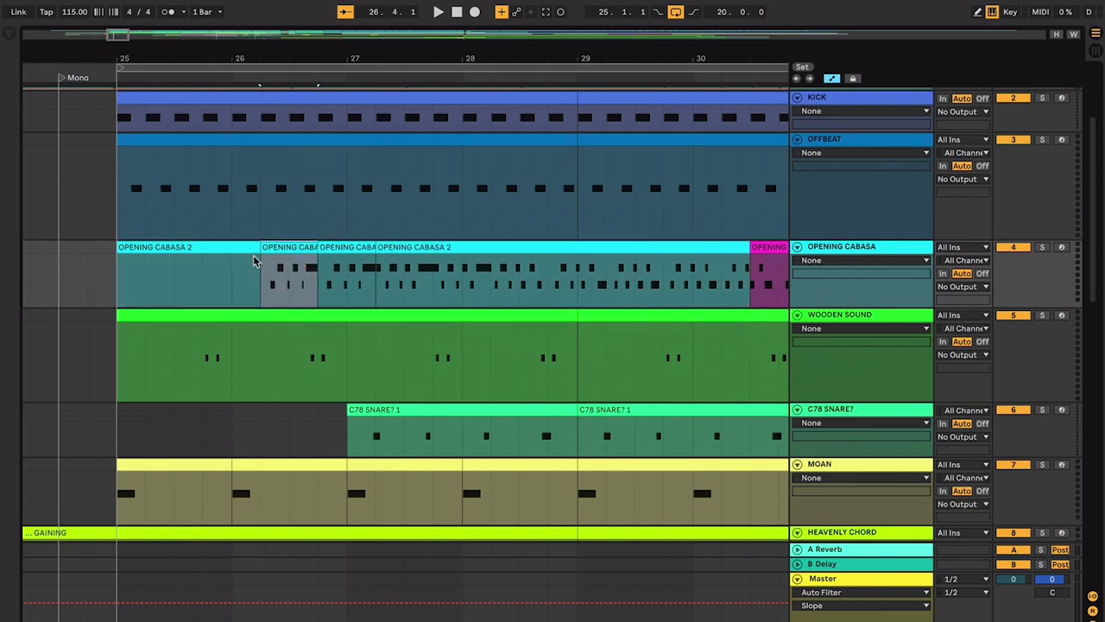
Step: Select the OPENING CABASA clip at bar 25, play from there to about bar 28, and stop
left_click(227, 248)
key("space")
scroll(226, 247, "left", 5)
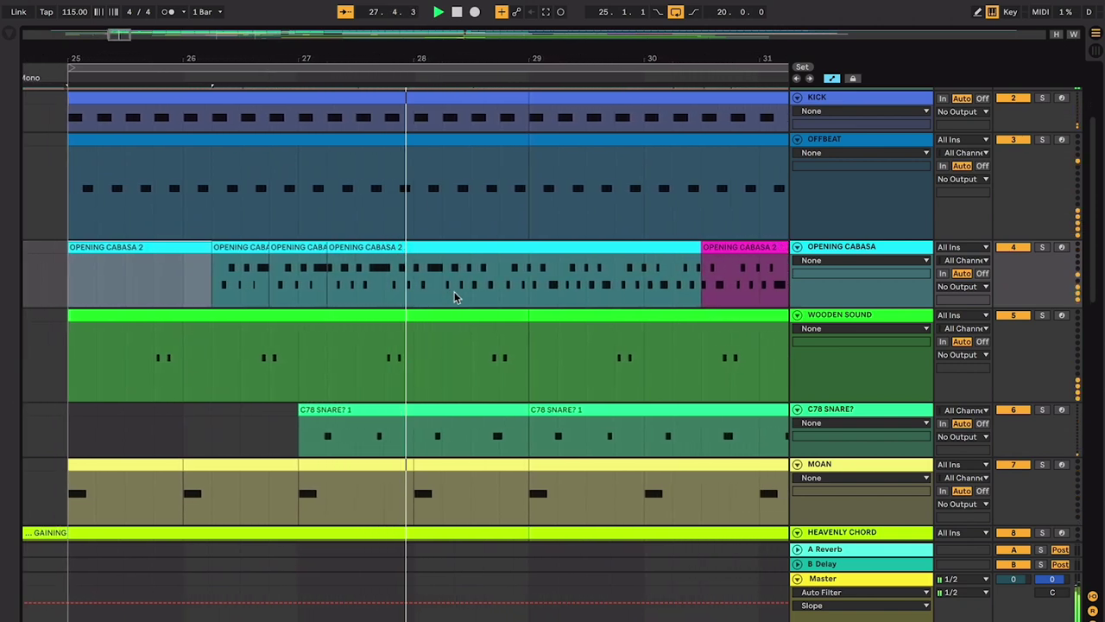
key("space")
Step: Examine the first C78 SNARE? clip from bar 27 to 29 and play the arrangement from bar 27
left_click(353, 410)
left_click_drag(316, 431, 392, 432)
left_click(404, 436)
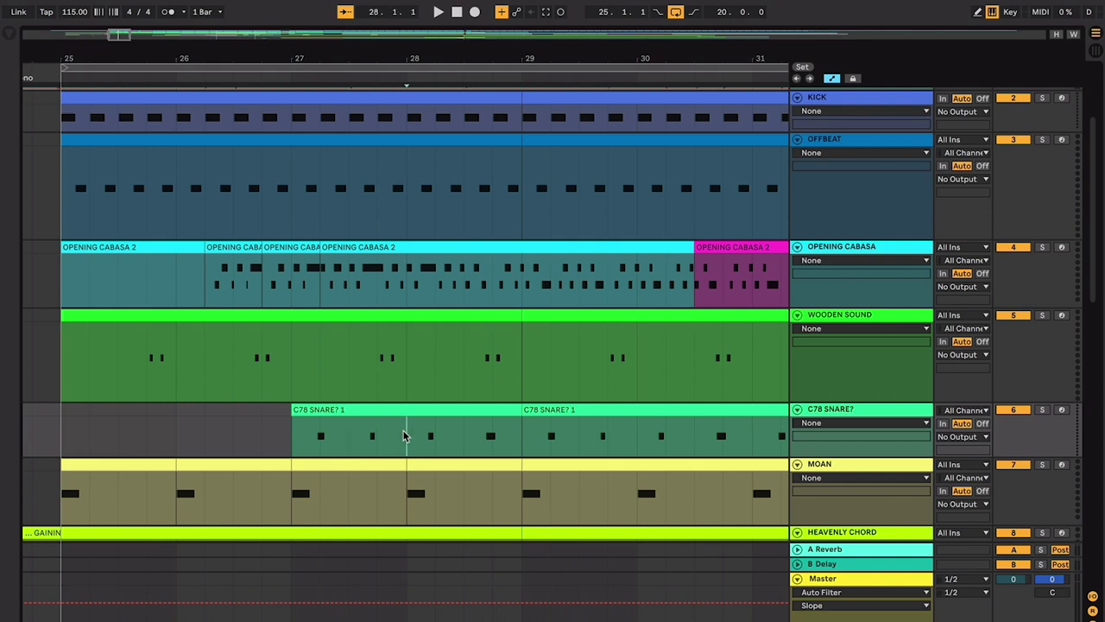
left_click(297, 412)
left_click(268, 417)
left_click(317, 408)
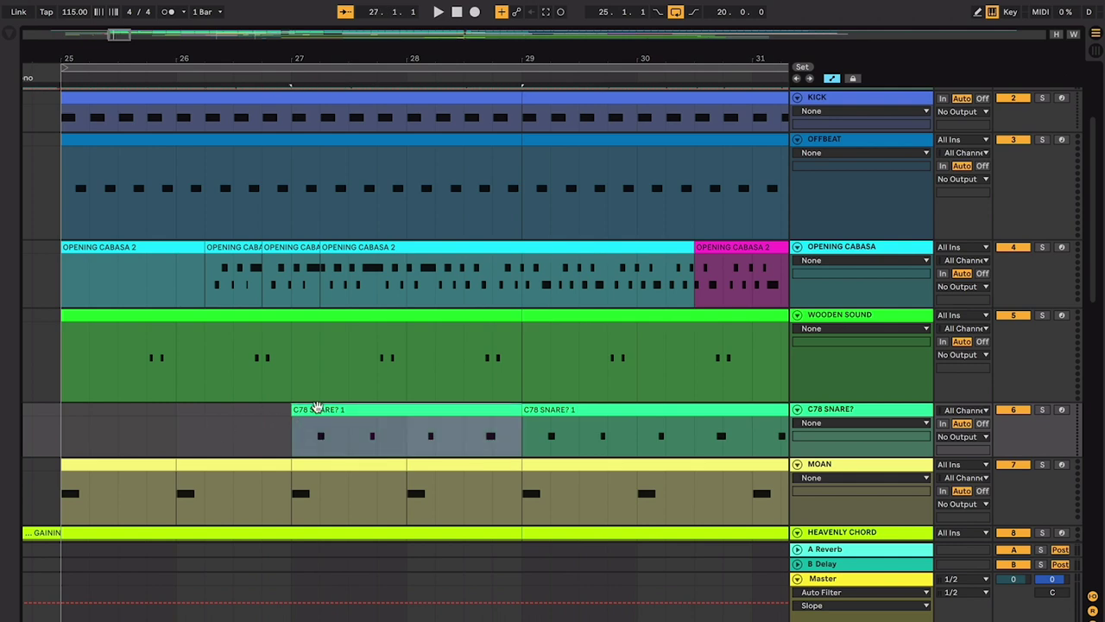
left_click(60, 419)
key("space")
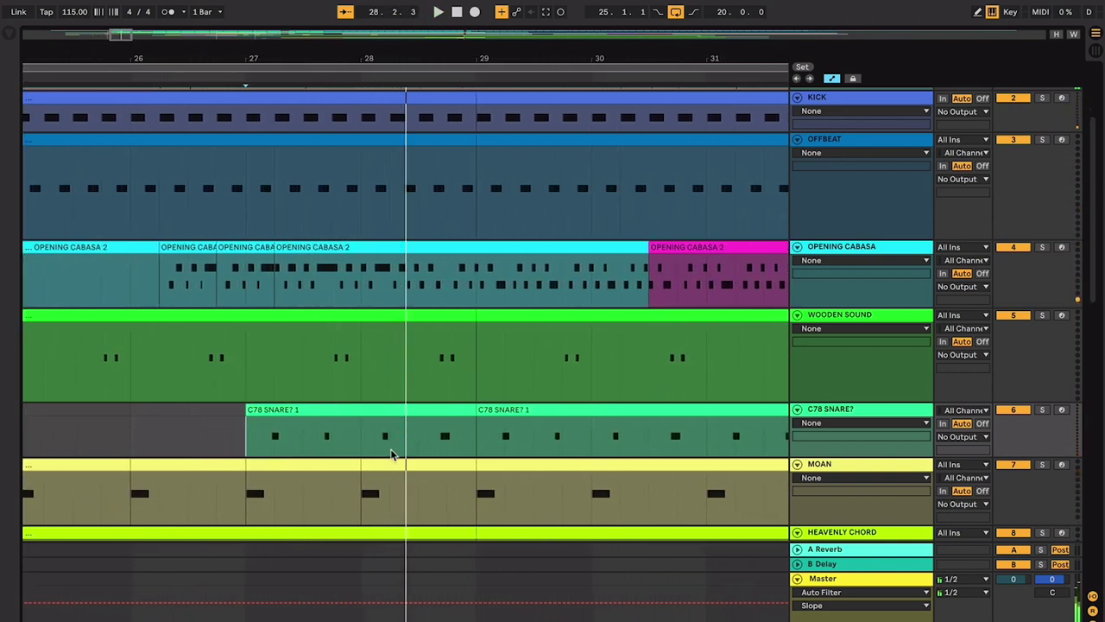
Step: Select the OPENING CABASA clip at 26.4 and compare it with the C78 SNARE? at 27.3 and WOODEN SOUND at 28.4
scroll(225, 357, "left", 3)
scroll(204, 268, "up", 2)
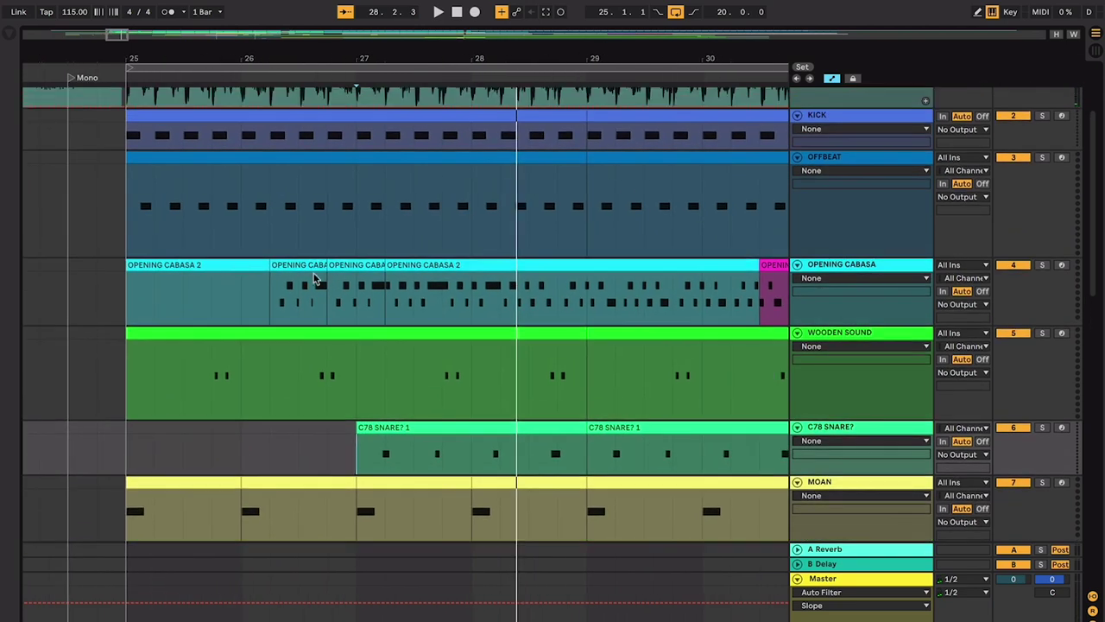
left_click(357, 261)
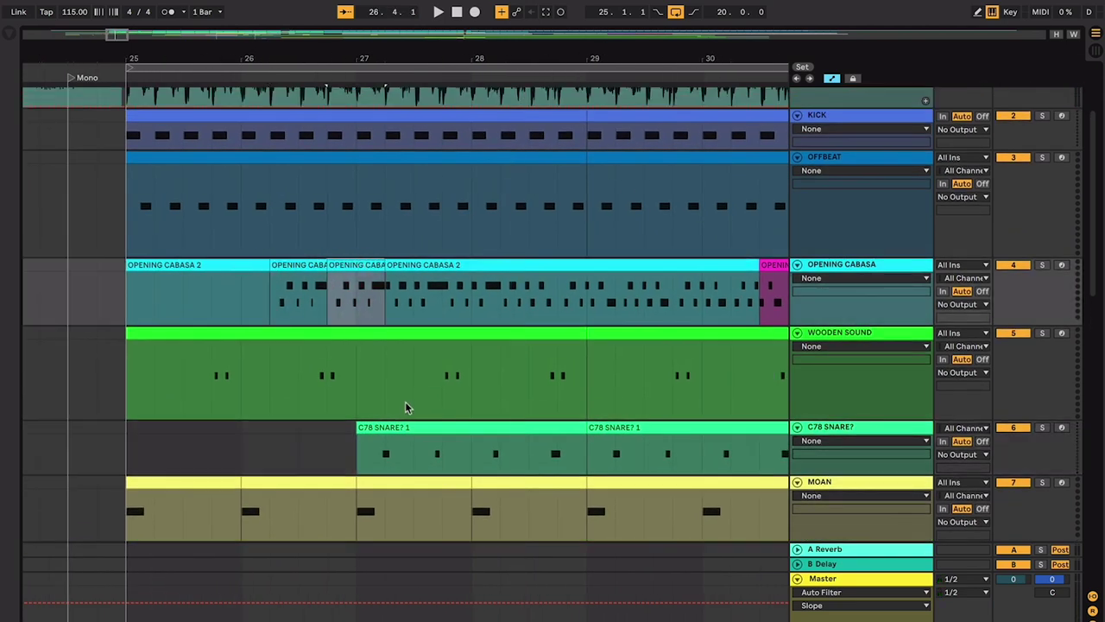
left_click(412, 444)
scroll(412, 444, "down", 15)
scroll(412, 443, "up", 12)
scroll(410, 441, "right", 1)
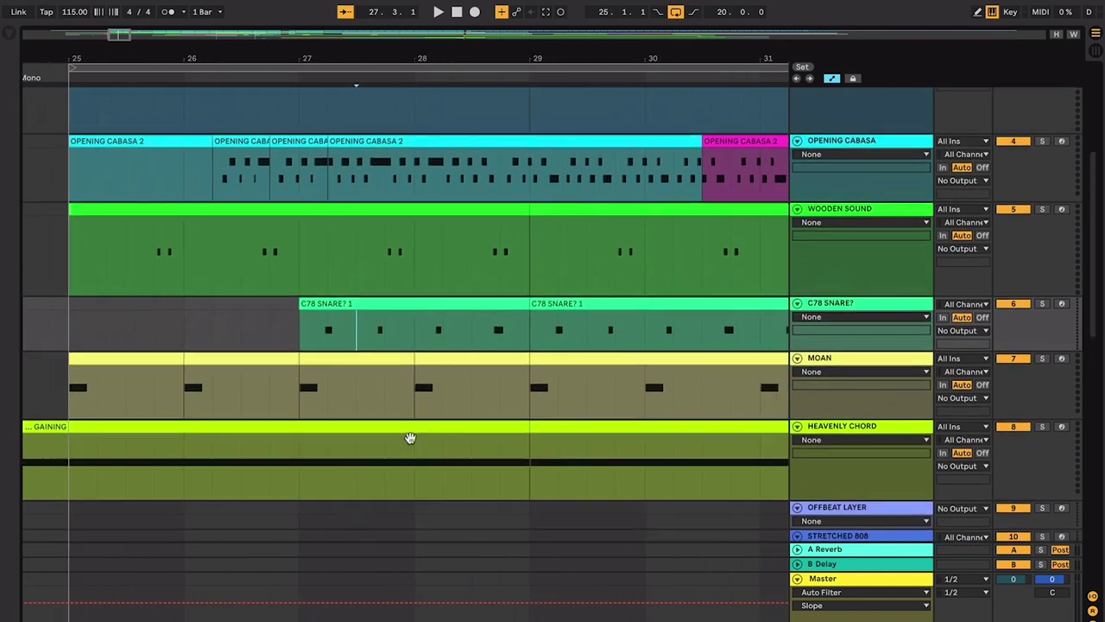
scroll(411, 439, "right", 2)
scroll(411, 437, "up", 1)
left_click(415, 288)
scroll(468, 240, "right", 1)
scroll(469, 240, "up", 1)
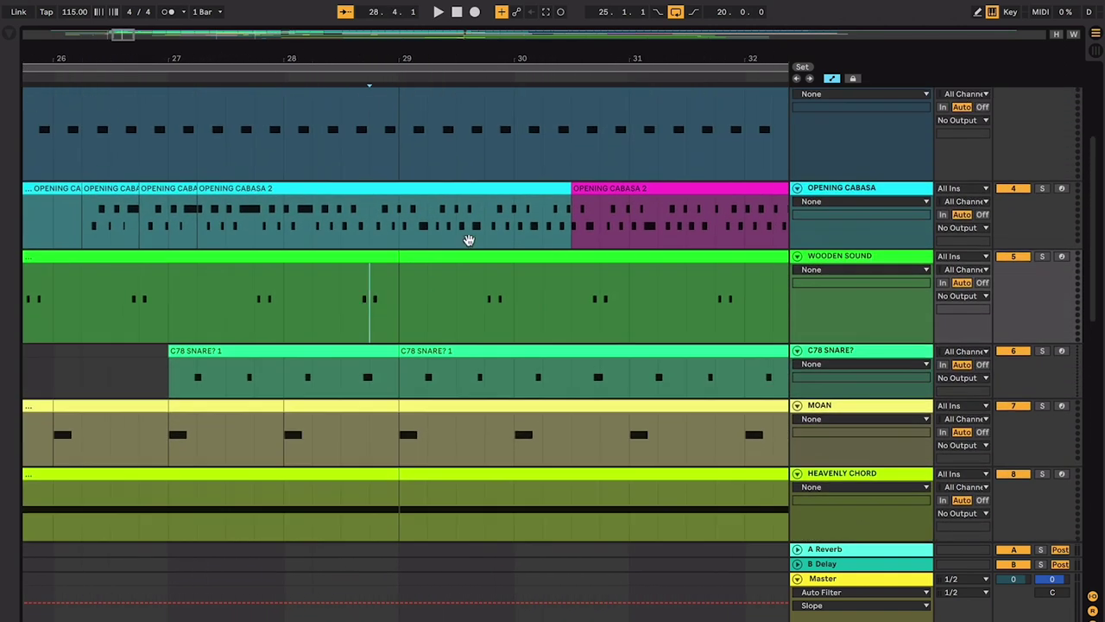
Step: Select the OPENING CABASA clips starting at 27.2 and 30.3 in turn to compare their lengths and positions
left_click(593, 187)
left_click(354, 190)
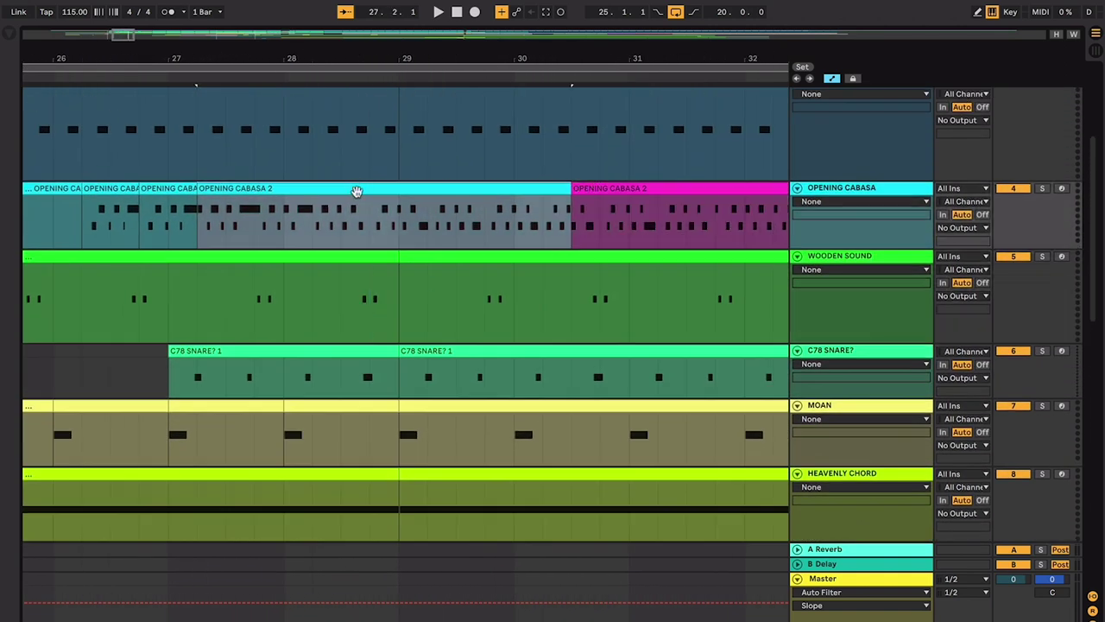
scroll(374, 190, "right", 3)
scroll(375, 190, "up", 1)
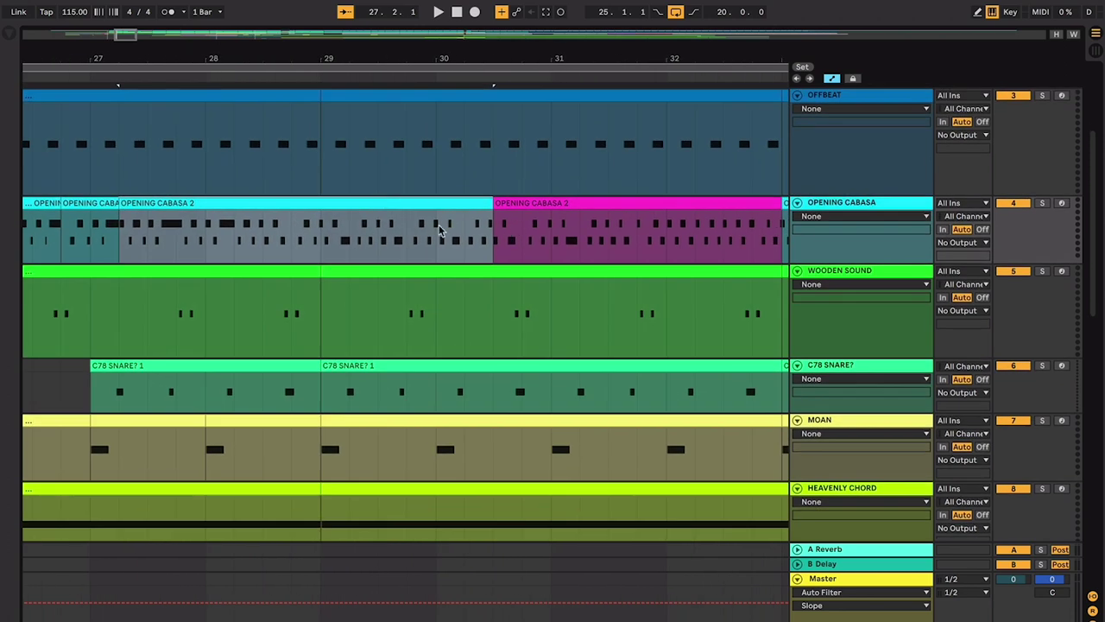
left_click(518, 207)
scroll(463, 227, "right", 1)
scroll(463, 227, "up", 1)
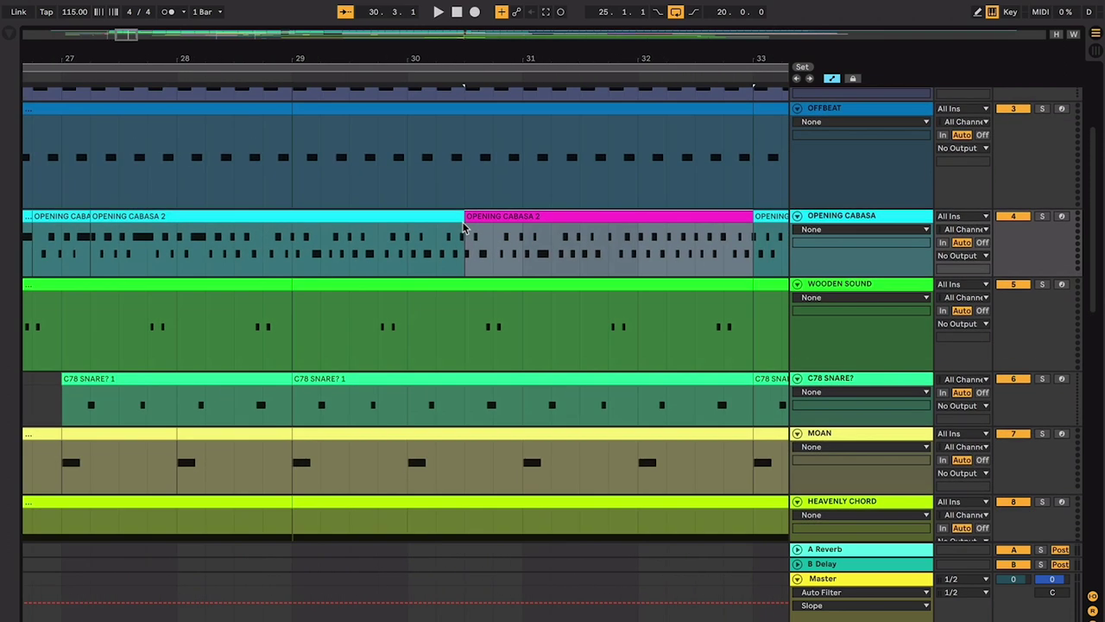
key("minus")
key("minus")
left_click(464, 207)
left_click(464, 218)
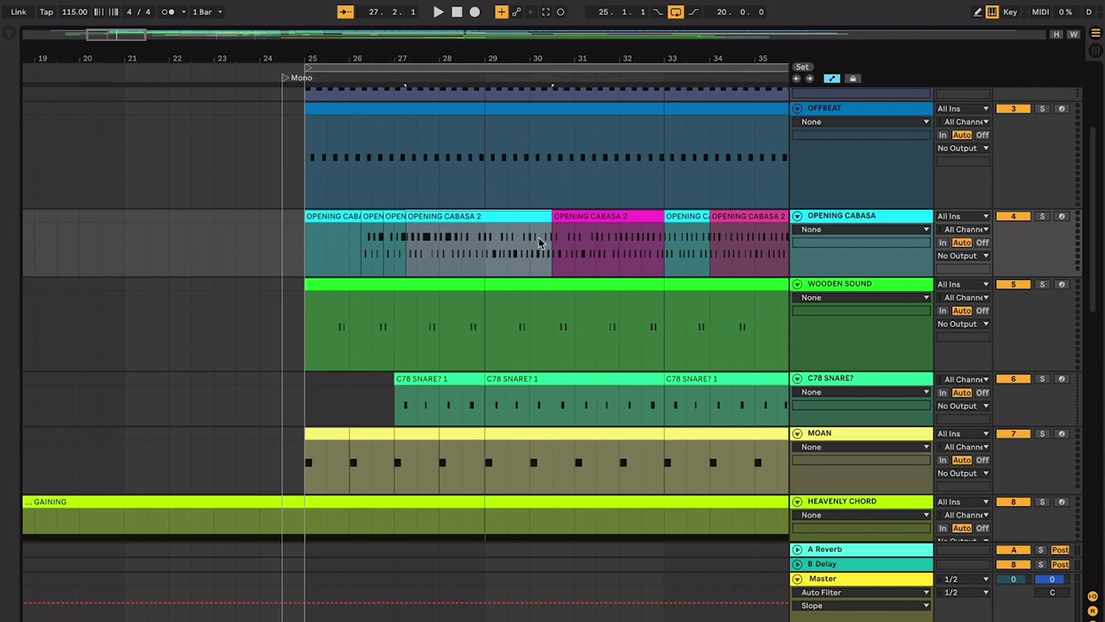
Step: Start playback at bar 29 from the OPENING CABASA track and follow the percussion layers to about 30.3
scroll(540, 243, "down", 8)
scroll(540, 243, "right", 3)
scroll(536, 241, "up", 4)
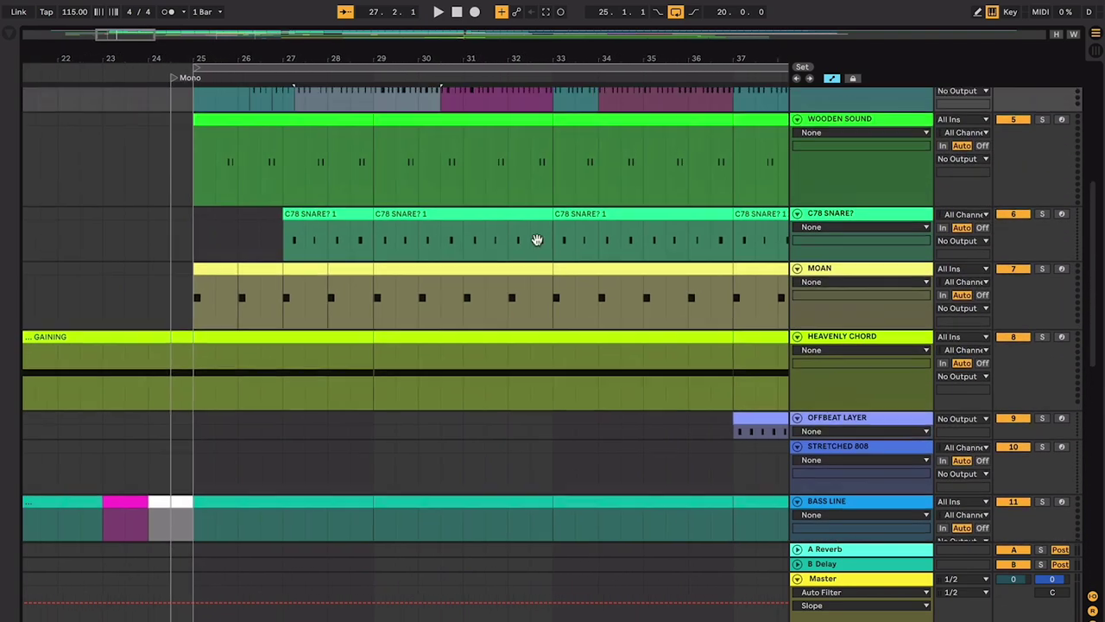
scroll(536, 241, "up", 2)
left_click(350, 173)
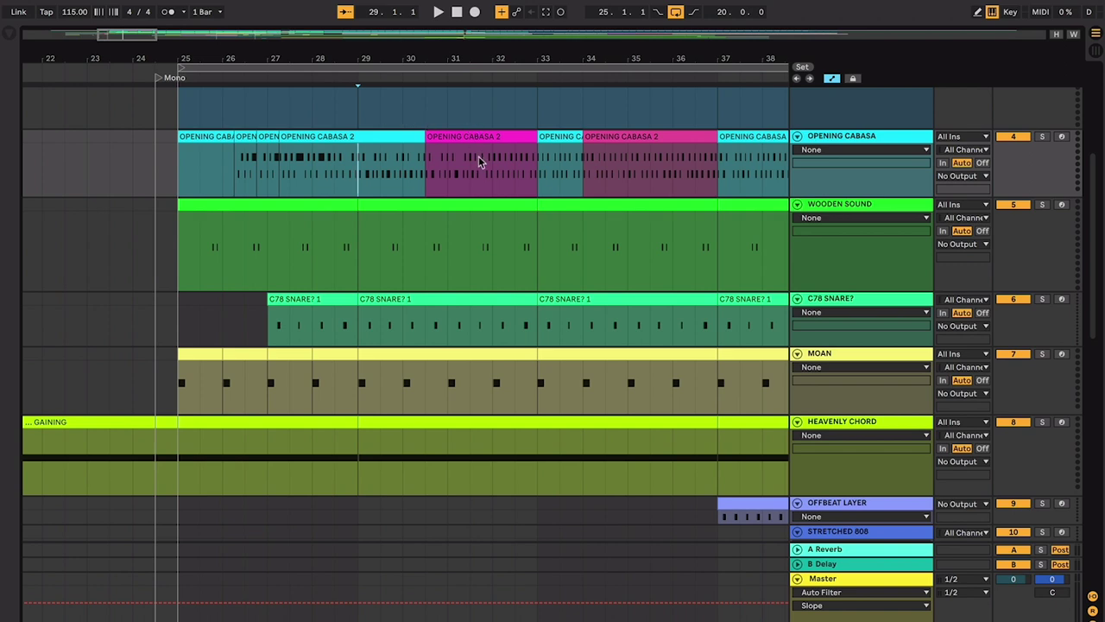
key("space")
scroll(375, 191, "up", 1)
scroll(375, 190, "right", 1)
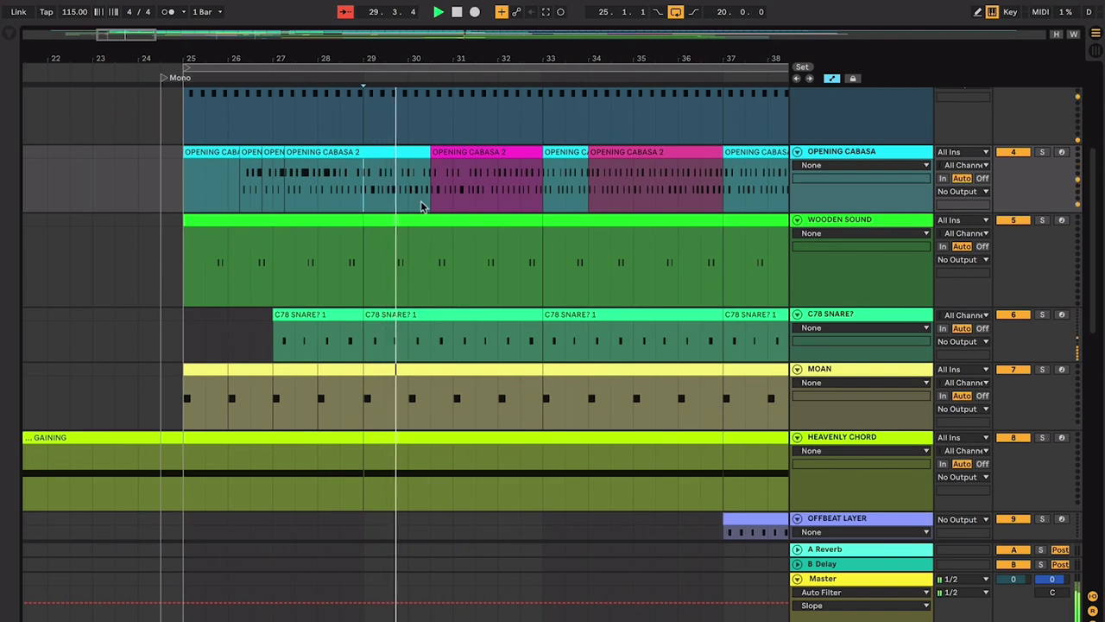
scroll(421, 200, "up", 1)
scroll(421, 200, "right", 2)
scroll(420, 222, "up", 1)
scroll(420, 222, "right", 1)
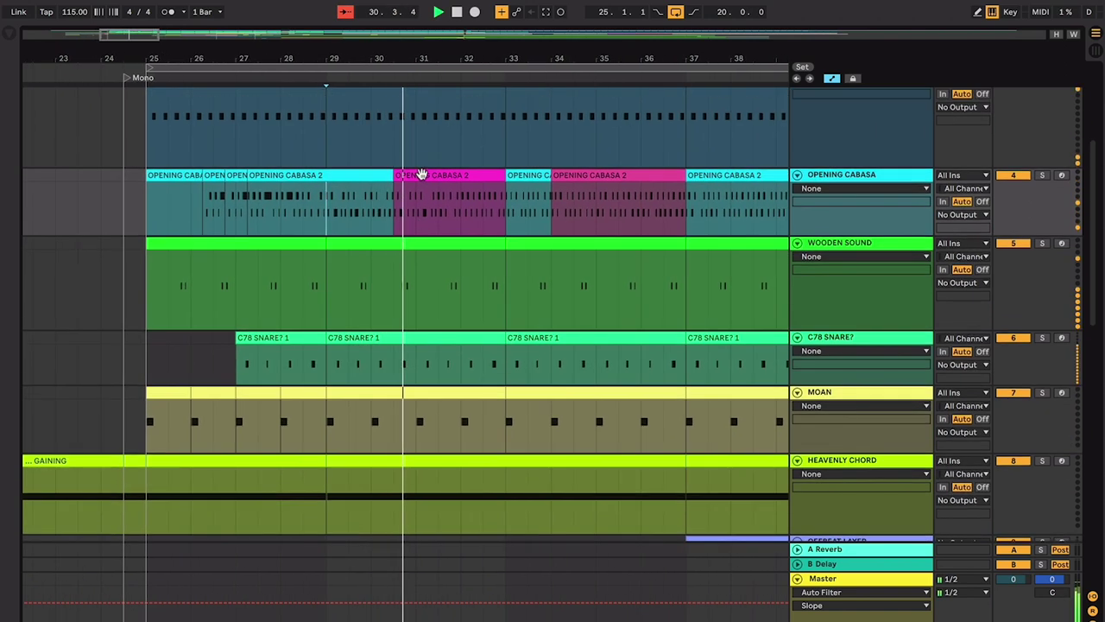
Step: Follow the playback to about bar 34, selecting the OPENING CABASA clips starting at 30.3 and 33
scroll(432, 186, "right", 5)
scroll(432, 186, "up", 5)
scroll(465, 206, "down", 12)
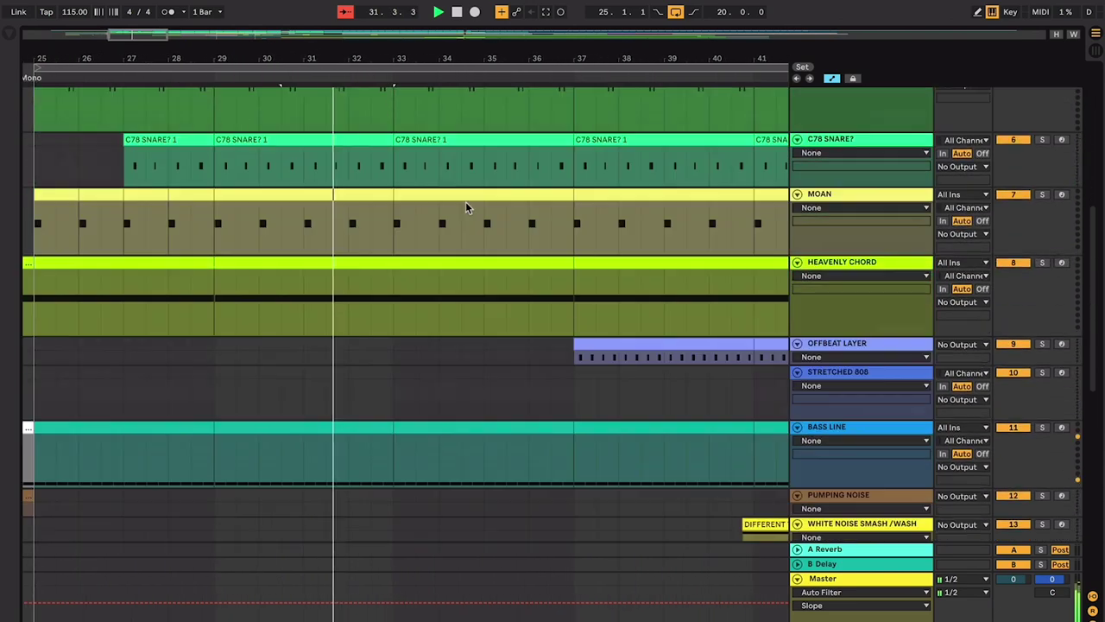
scroll(466, 202, "right", 2)
scroll(465, 202, "up", 5)
key("plus")
scroll(465, 202, "up", 3)
scroll(465, 202, "right", 1)
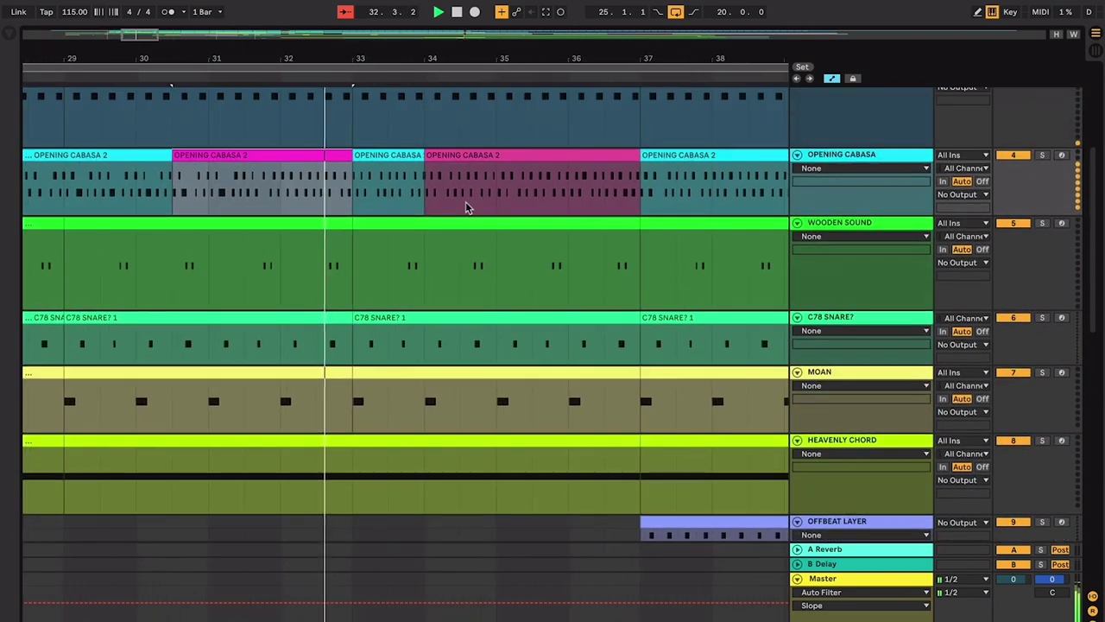
scroll(465, 207, "left", 1)
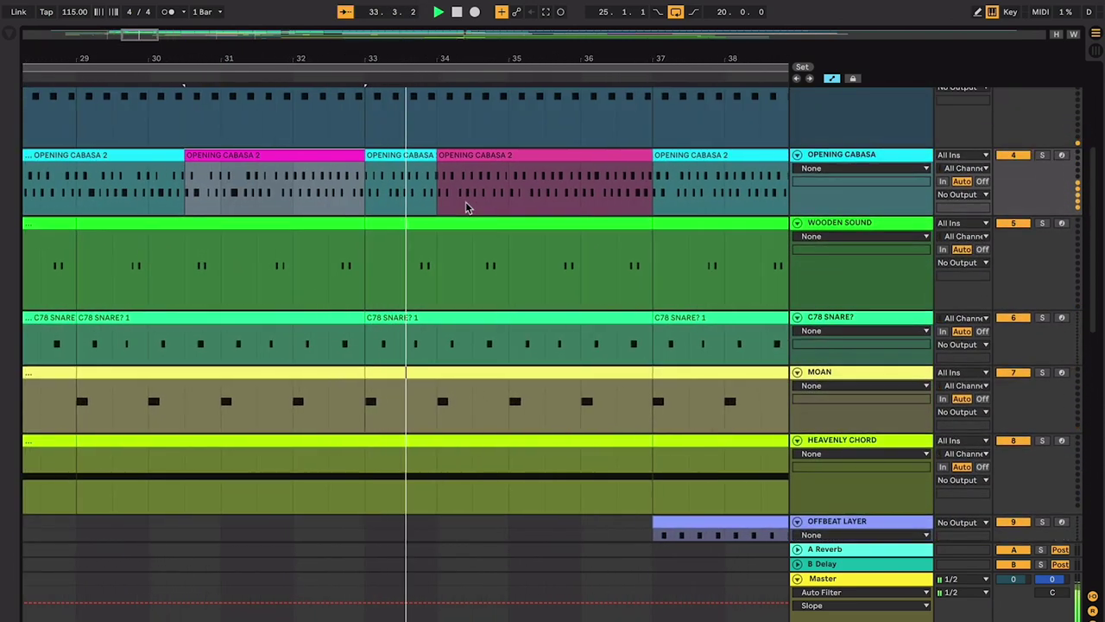
left_click(400, 157)
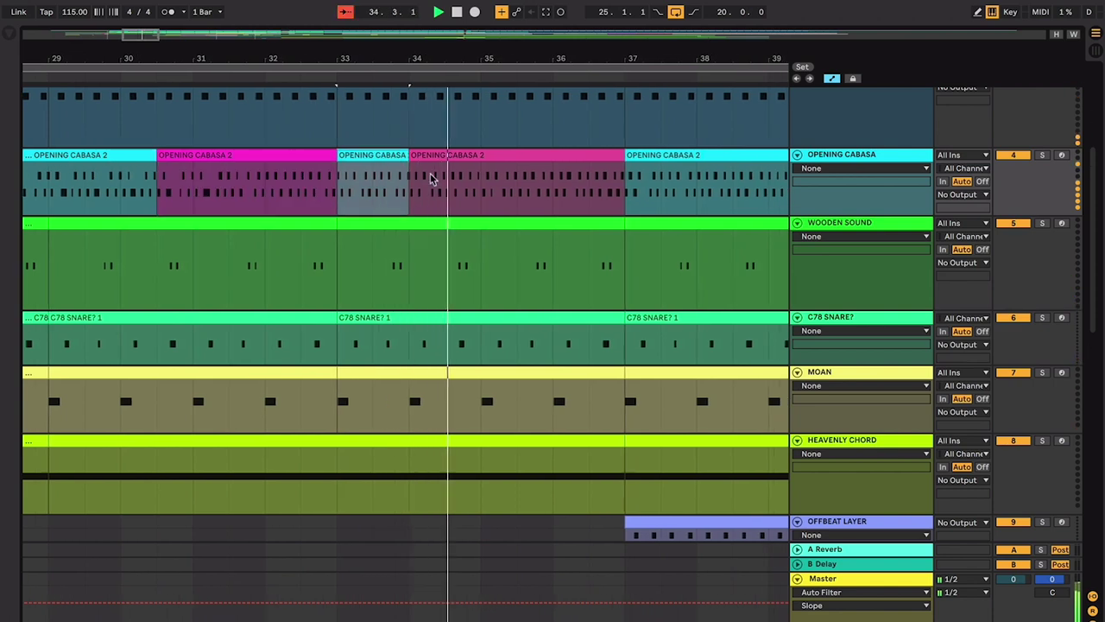
Step: Select the OPENING CABASA 2 clip starting at bar 34 and play the arrangement from it
key("space")
left_click(463, 156)
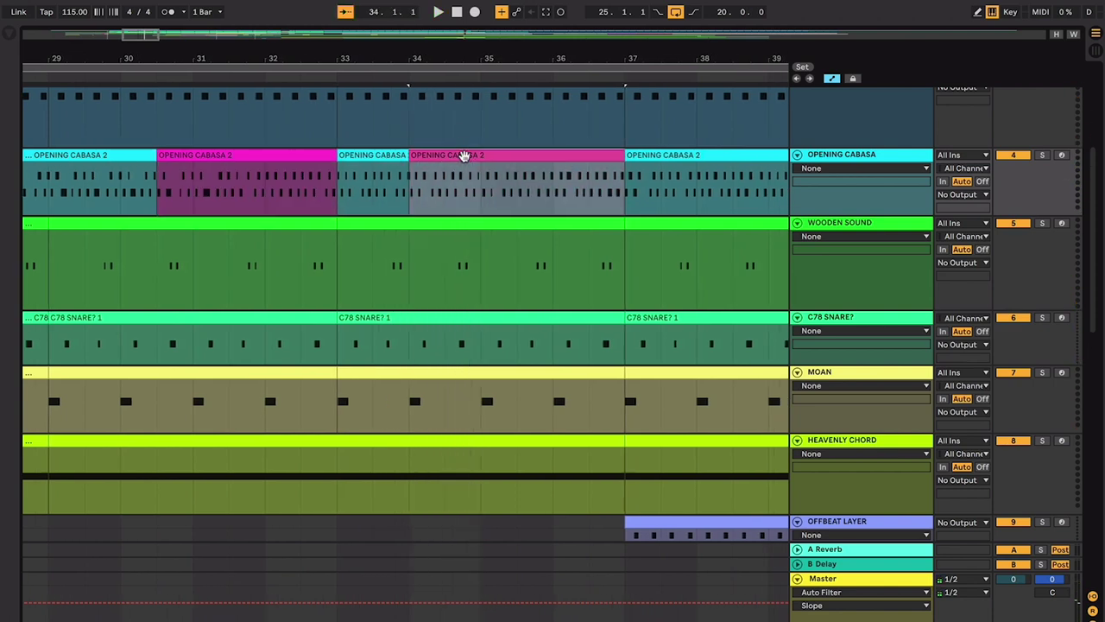
scroll(476, 198, "down", 2)
key("space")
scroll(476, 197, "right", 2)
scroll(475, 198, "up", 2)
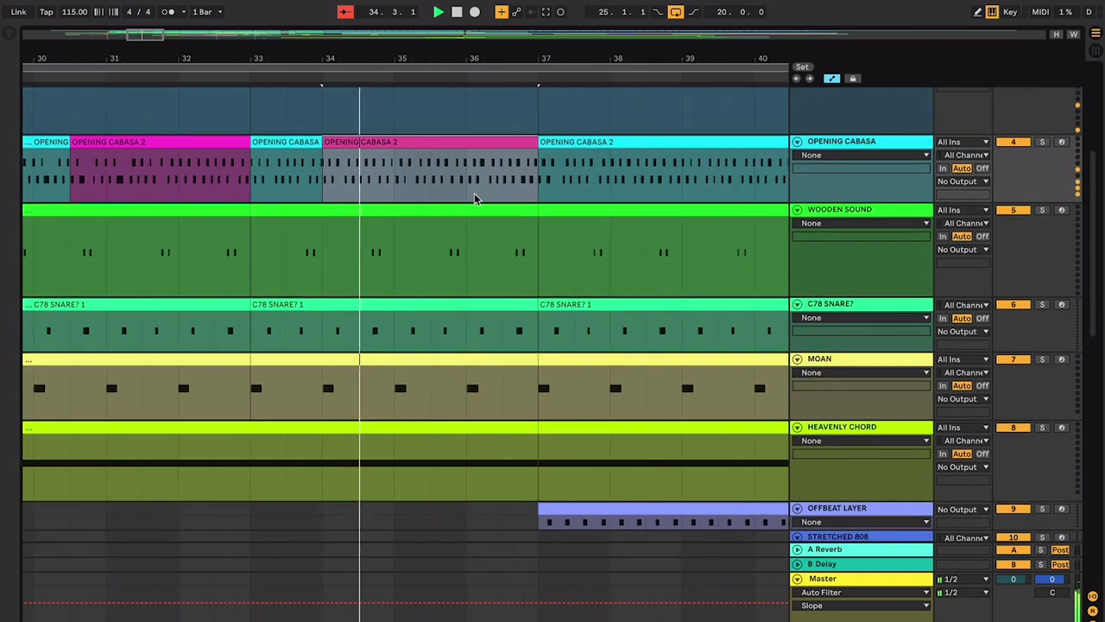
Step: Make the OFFBEAT LAYER track taller and follow its entry at bar 37 to about bar 38
scroll(505, 213, "down", 5)
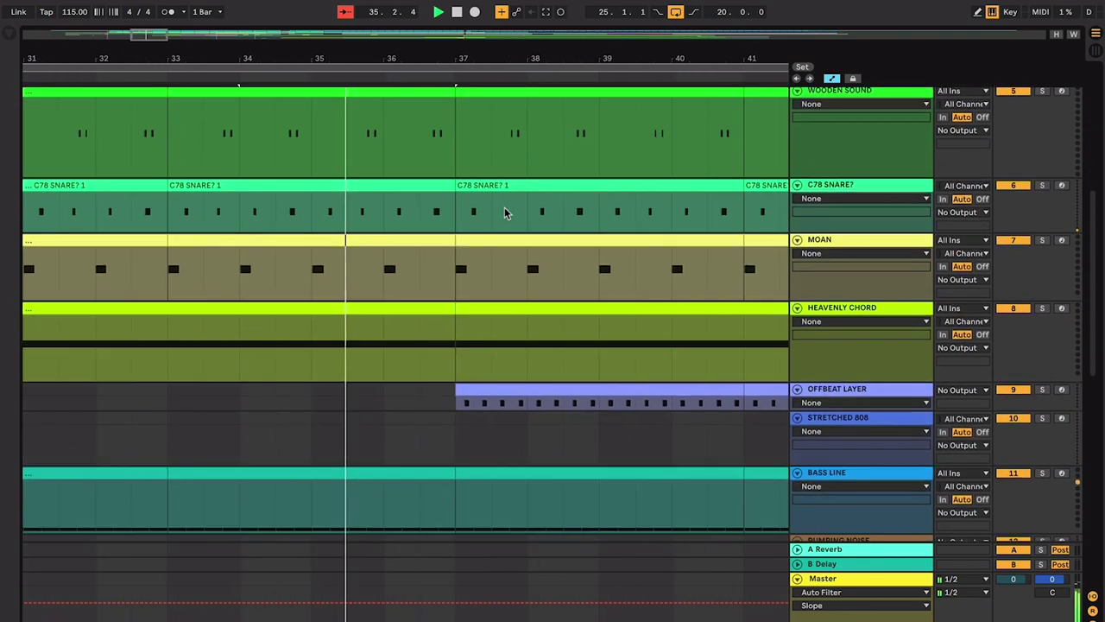
scroll(505, 213, "down", 1)
left_click_drag(863, 399, 864, 466)
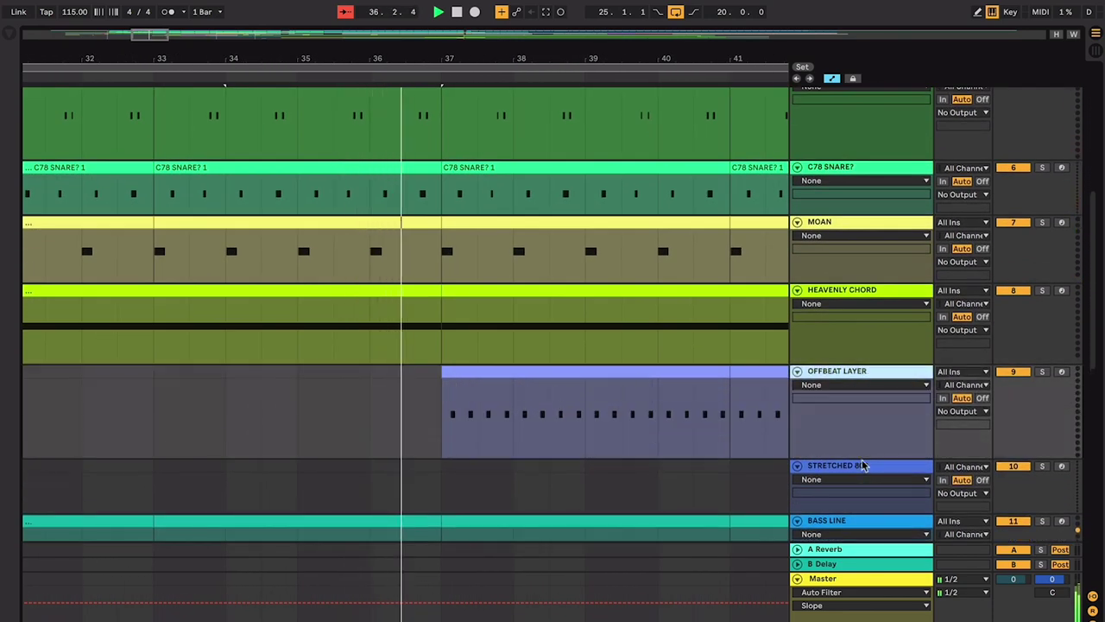
scroll(575, 372, "down", 2)
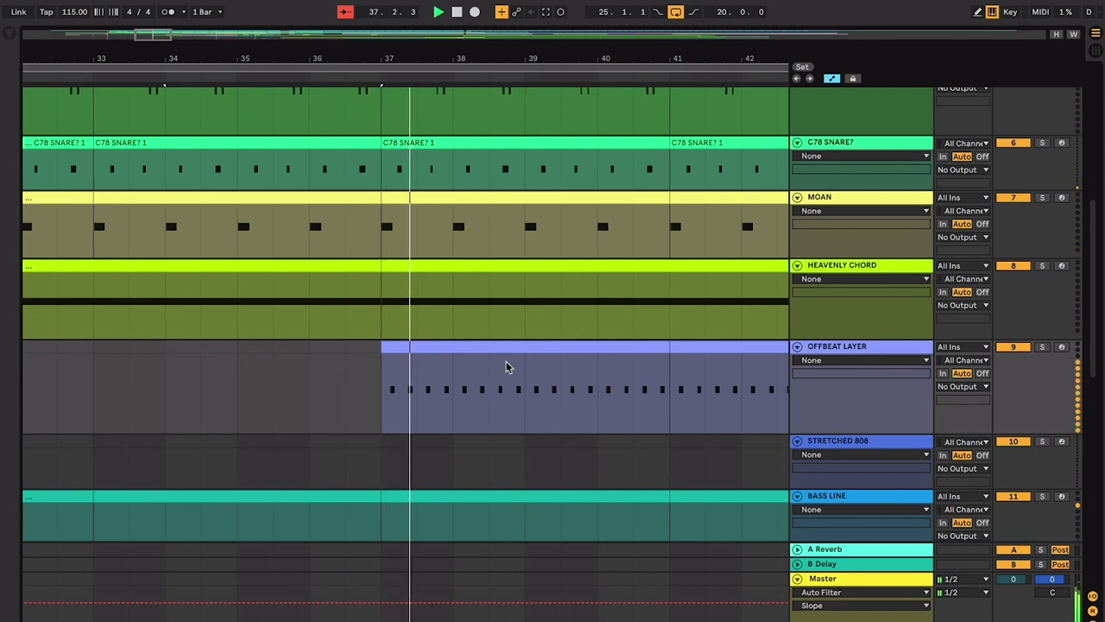
scroll(506, 367, "down", 3)
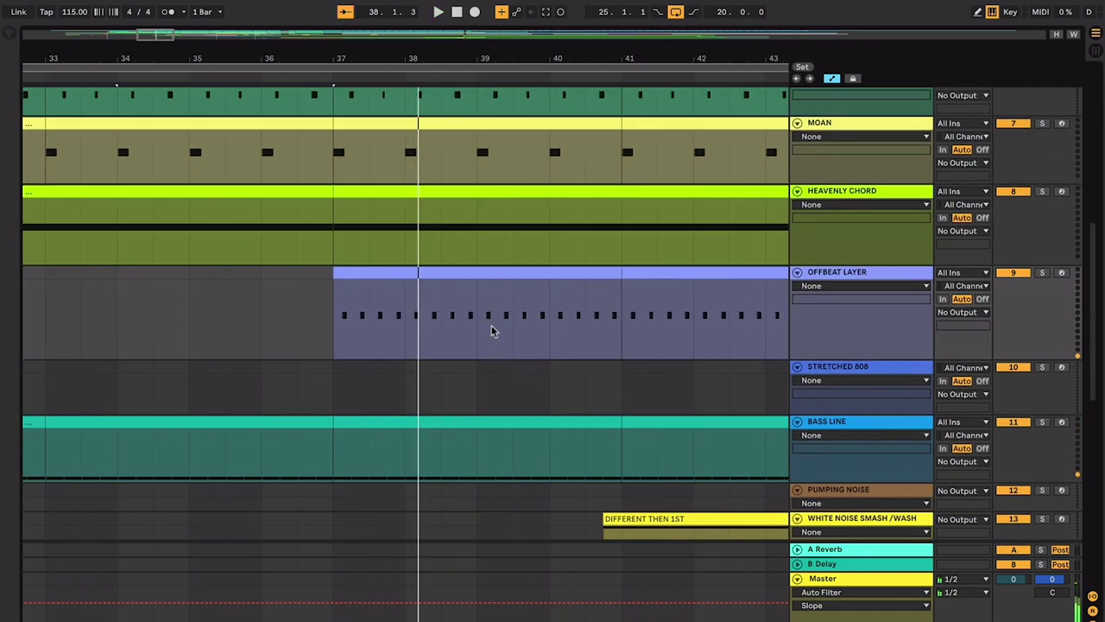
Step: Select the first OFFBEAT LAYER clip, then play from bar 36 to hear the layer enter at bar 37
left_click(498, 275)
scroll(499, 276, "down", 4)
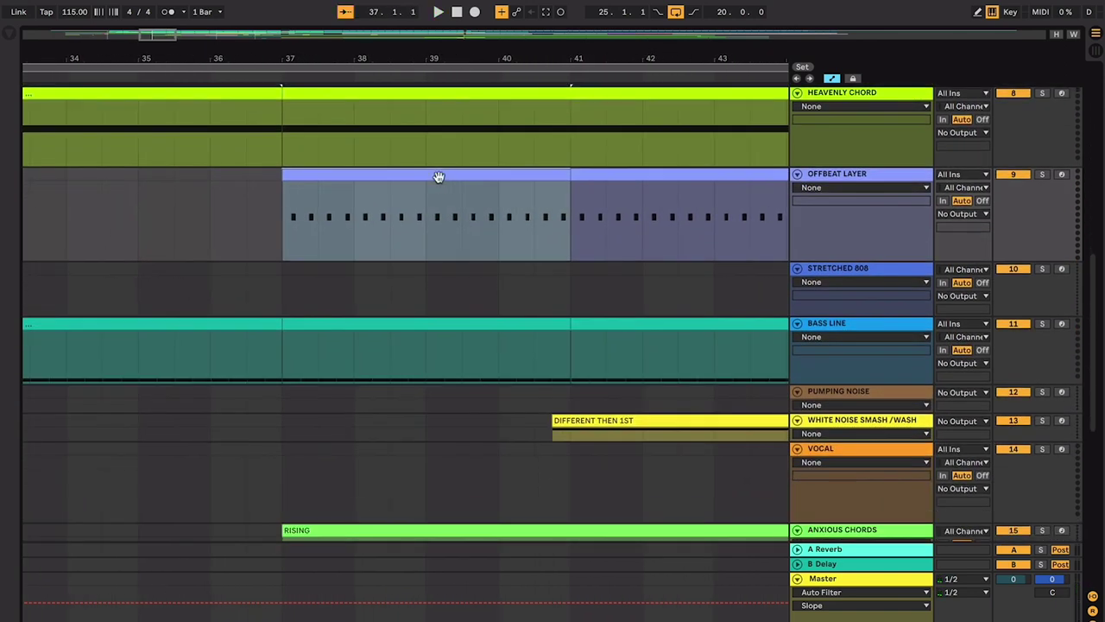
scroll(455, 226, "left", 2)
scroll(455, 226, "up", 1)
left_click(256, 215)
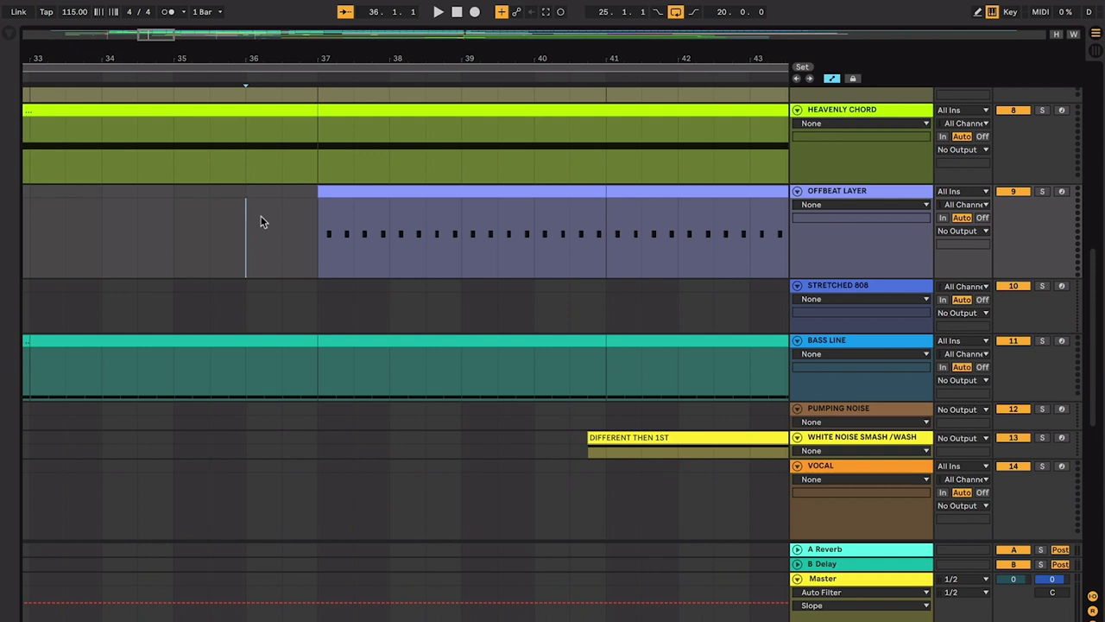
left_click(336, 200)
left_click(243, 207)
key("space")
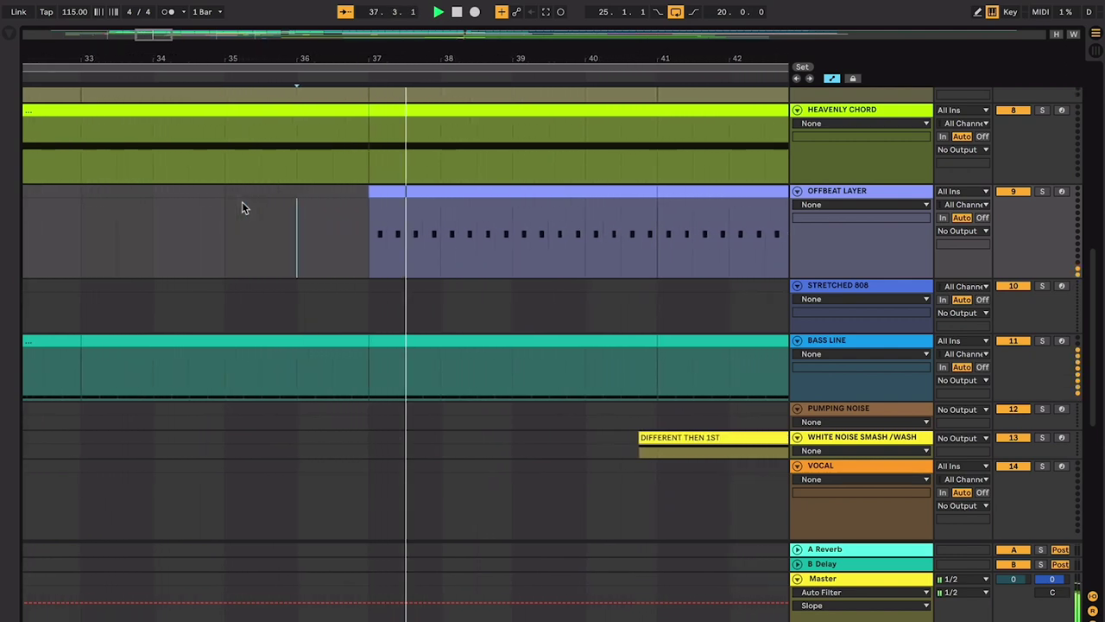
Step: Play the RISING clip on the ANXIOUS CHORDS track from bar 37 and follow the layers to about bar 40
scroll(648, 430, "down", 4)
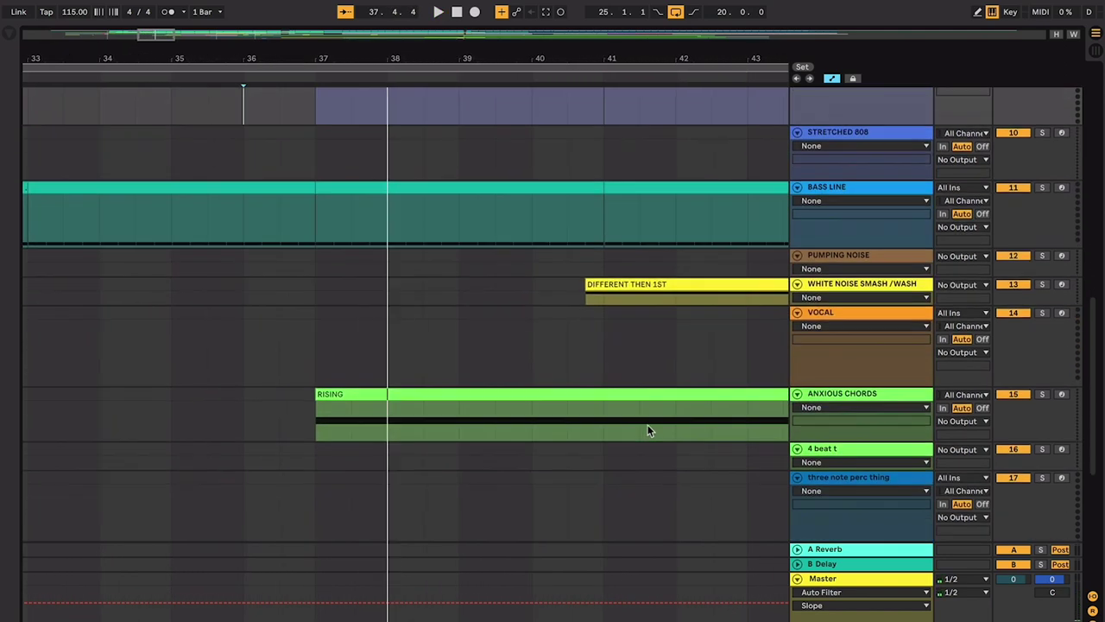
scroll(648, 430, "down", 1)
left_click(367, 406)
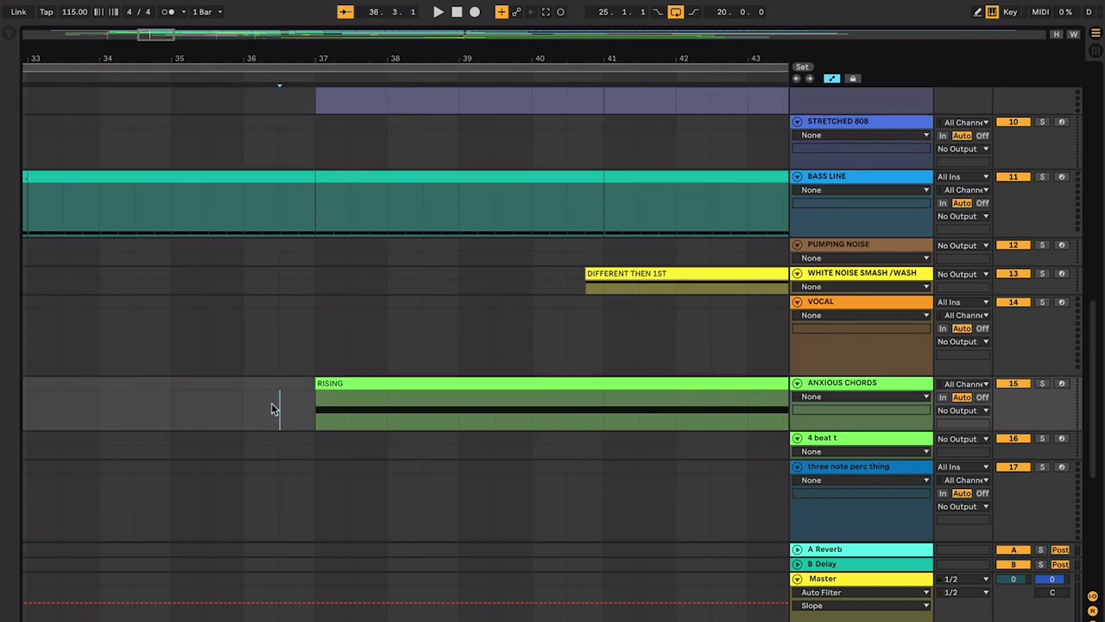
key("space")
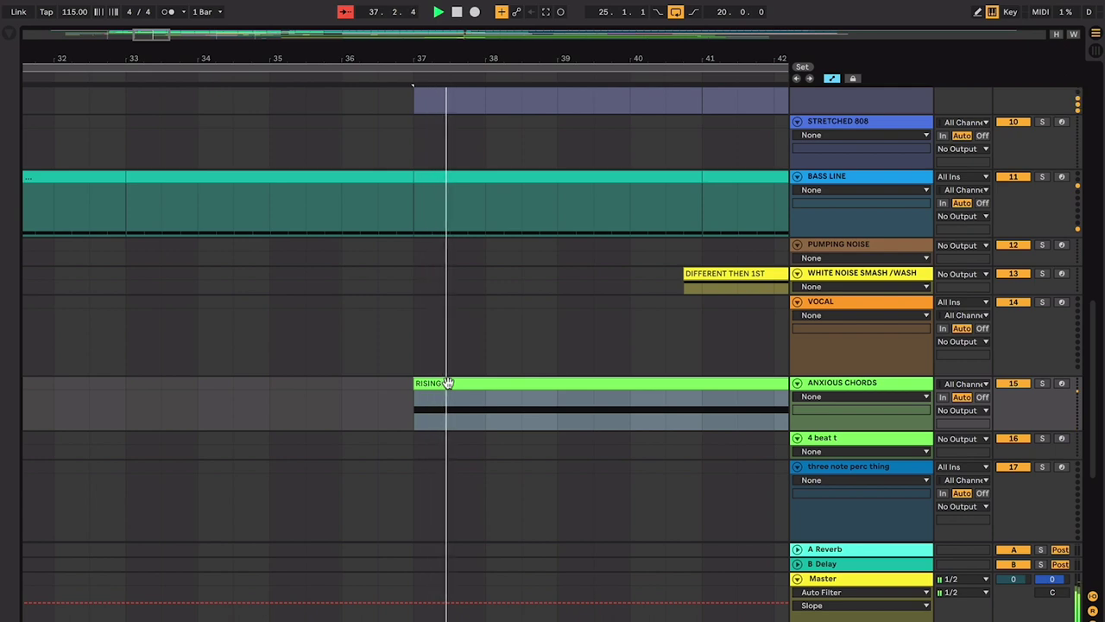
scroll(448, 382, "up", 5)
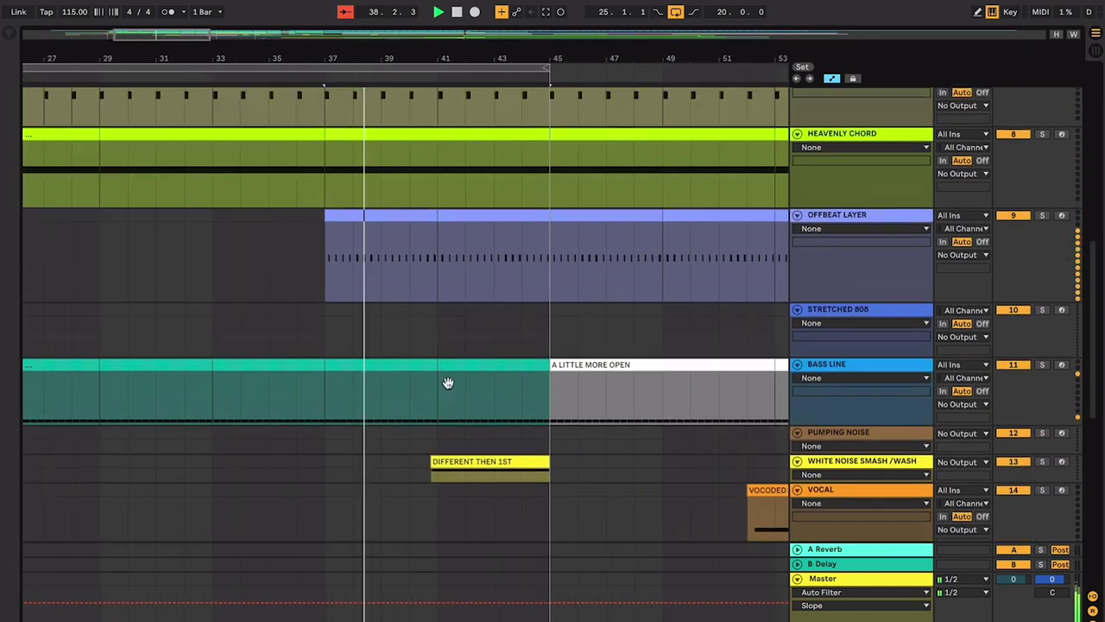
scroll(448, 388, "down", 5)
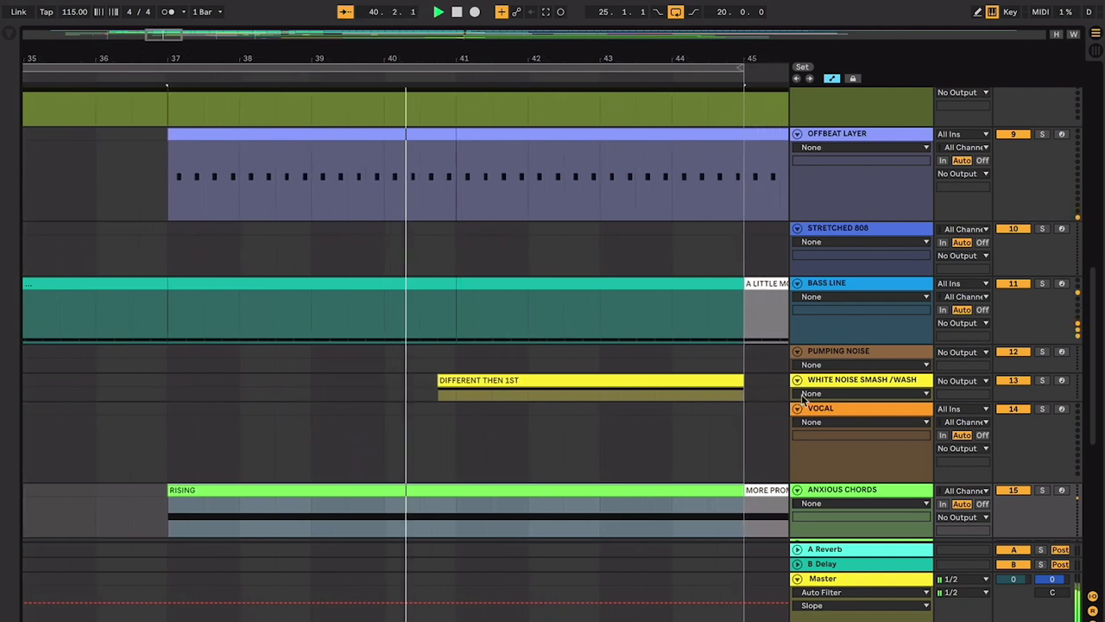
Step: Make the WHITE NOISE SMASH /WASH track taller, select its DIFFERENT THEN 1ST clip and play from it
left_click_drag(818, 397, 817, 463)
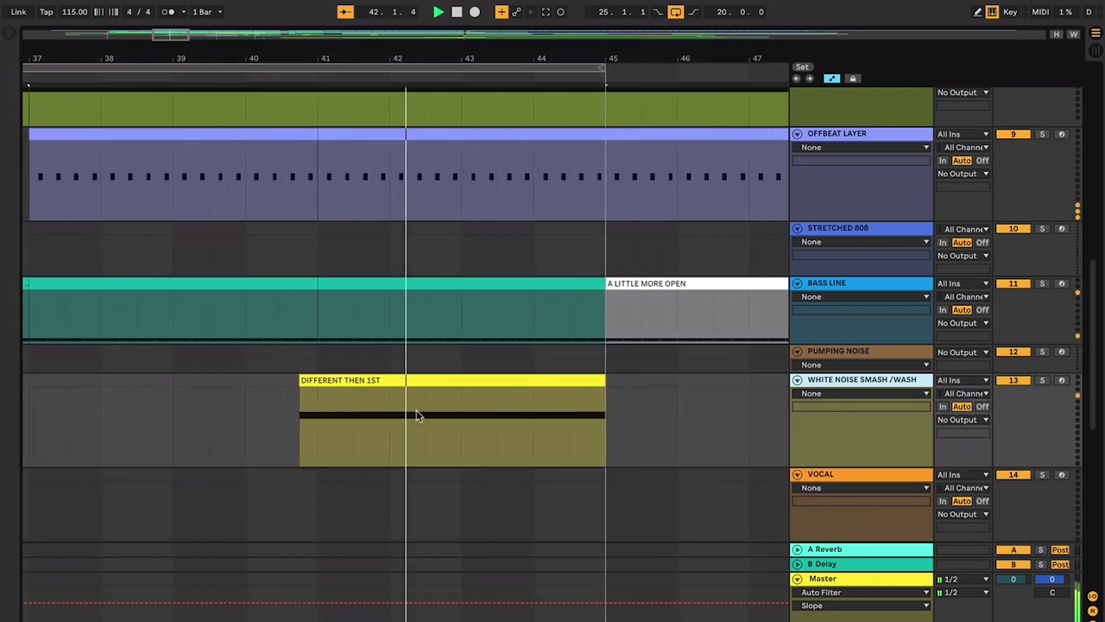
left_click(299, 400)
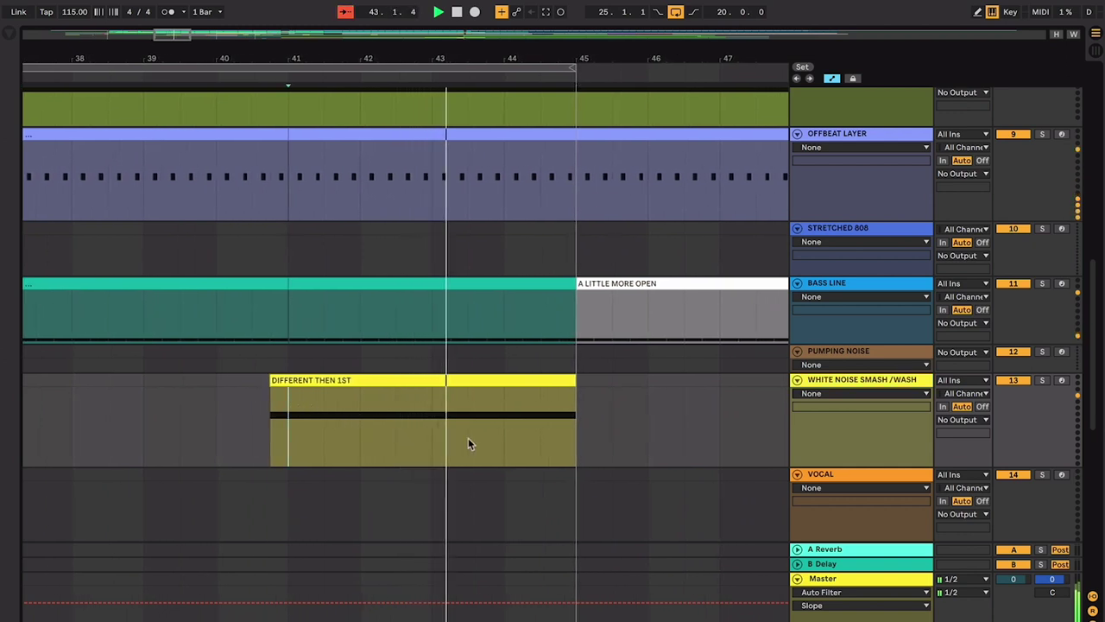
left_click(439, 383)
key("space")
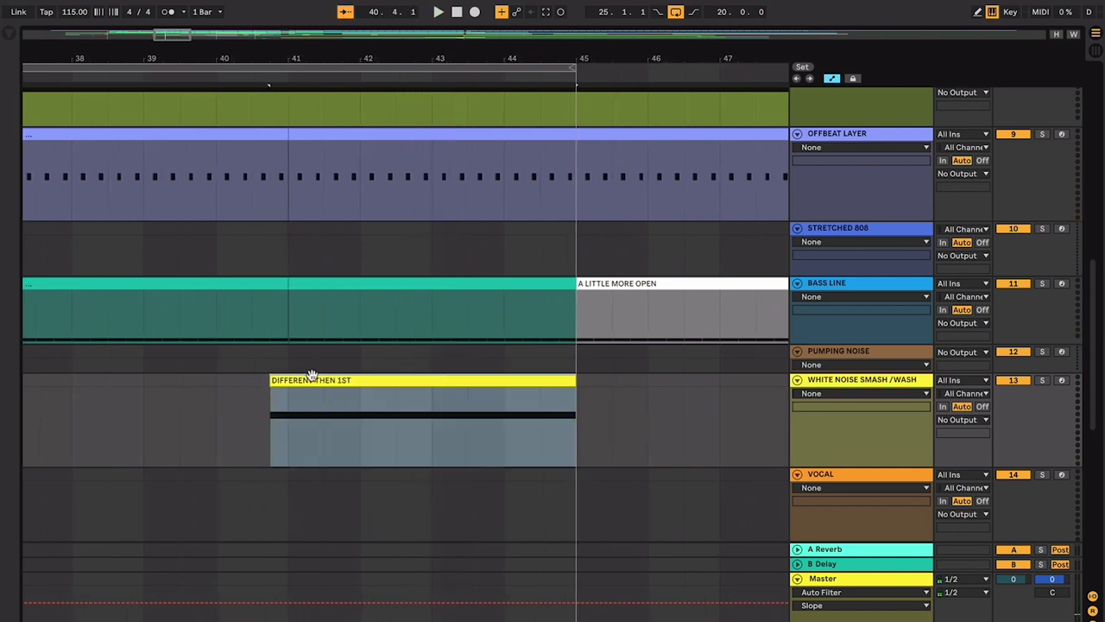
key("space")
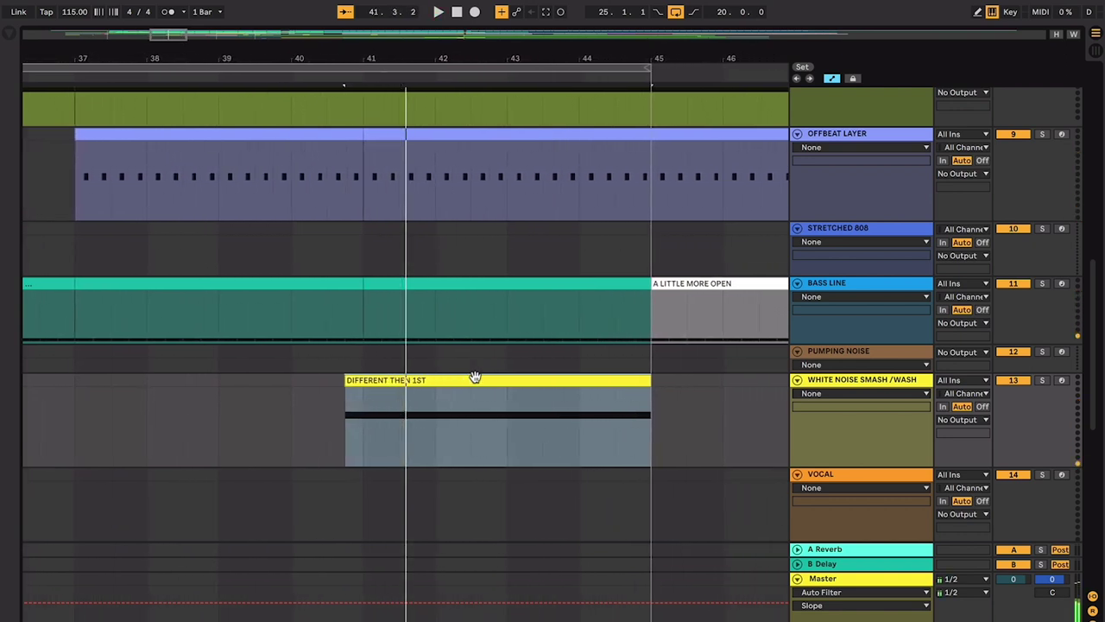
Step: Examine the whole arrangement from the Audio track down to BASS LINE for where each layer enters and ends
scroll(475, 378, "down", 5)
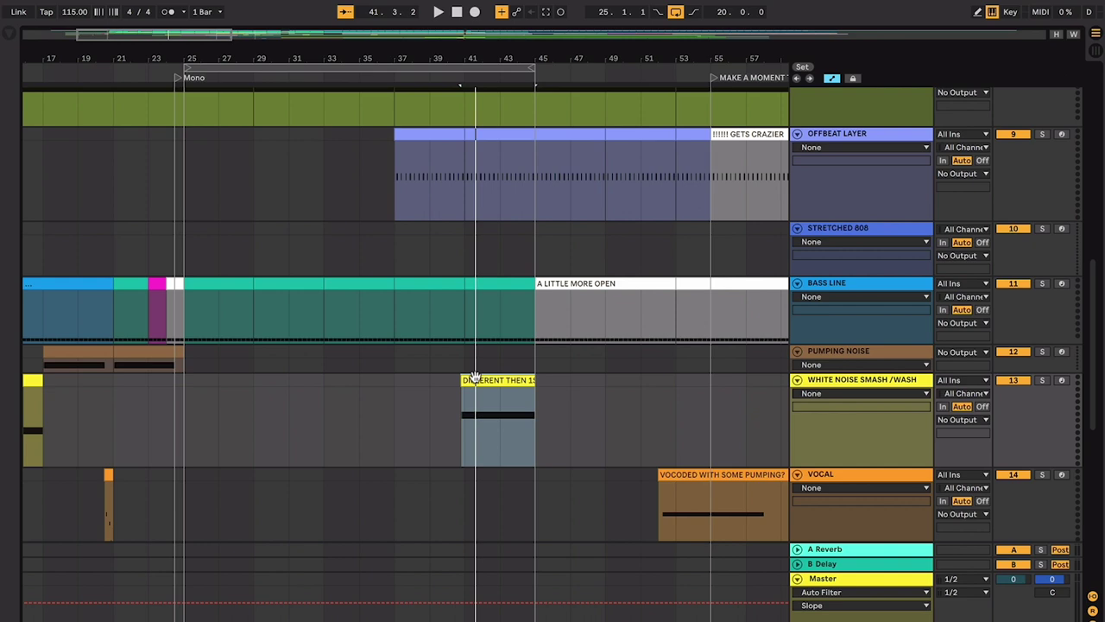
scroll(475, 377, "up", 5)
scroll(474, 377, "down", 8)
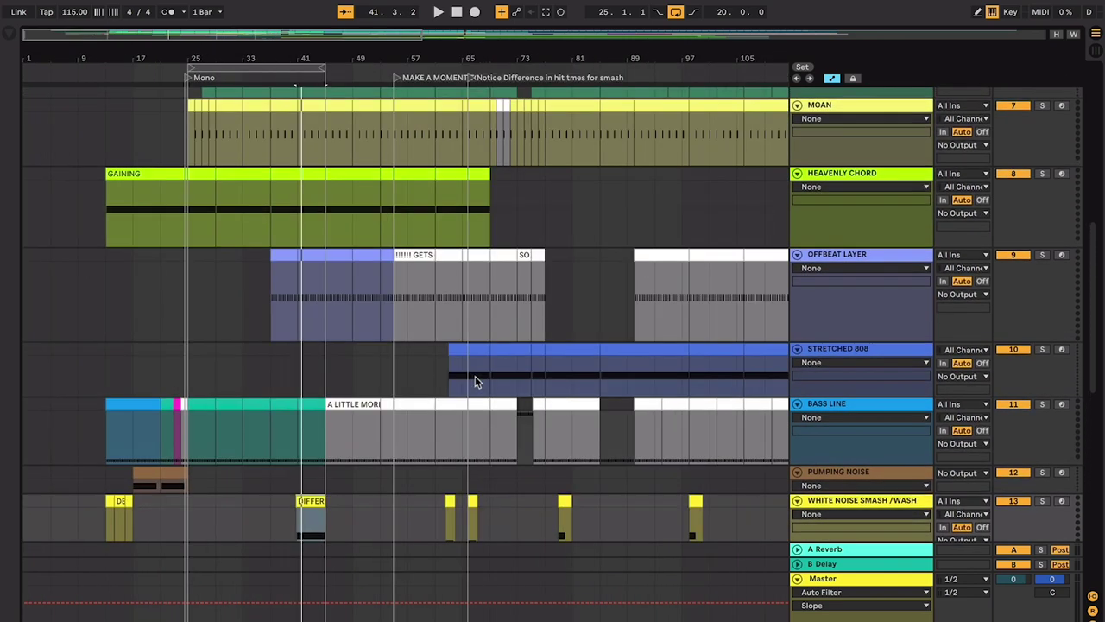
scroll(382, 336, "up", 3)
scroll(383, 336, "down", 10)
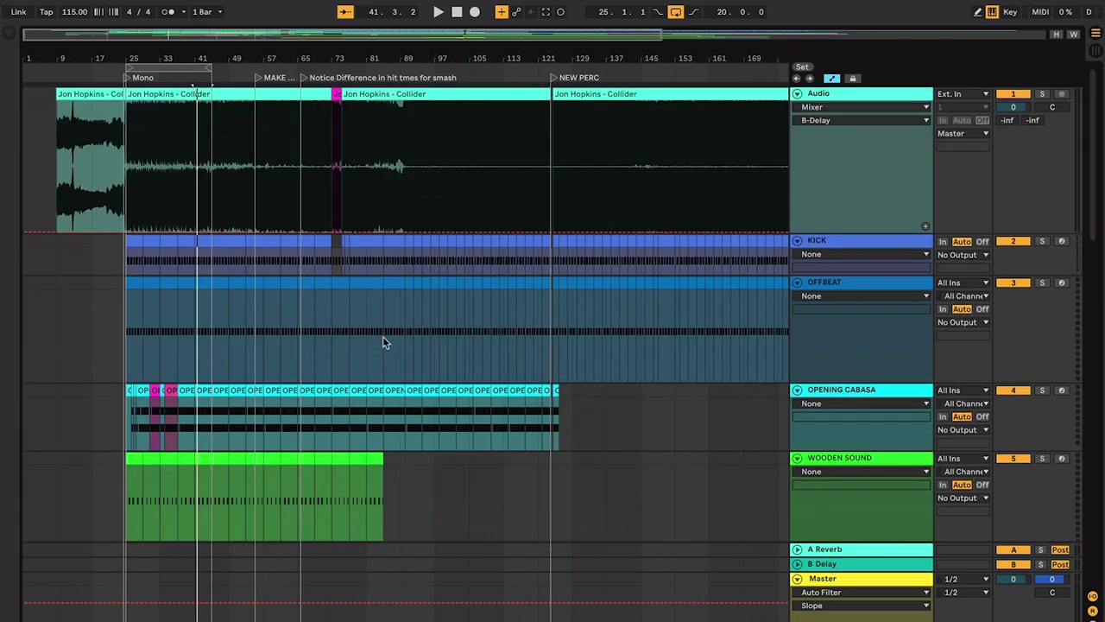
scroll(383, 336, "up", 10)
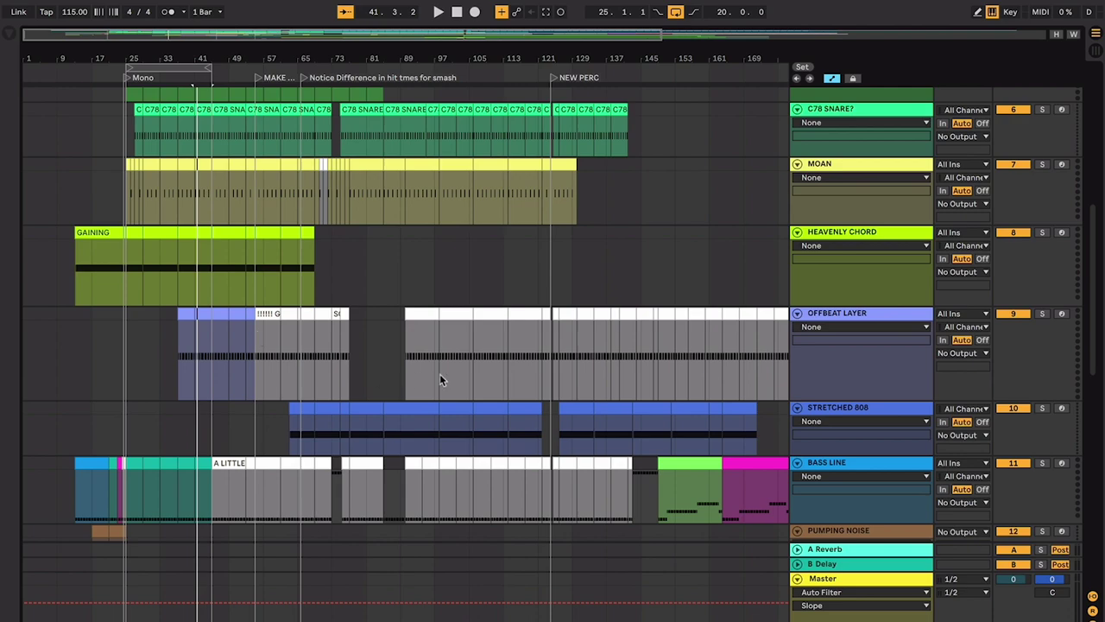
scroll(444, 377, "up", 10)
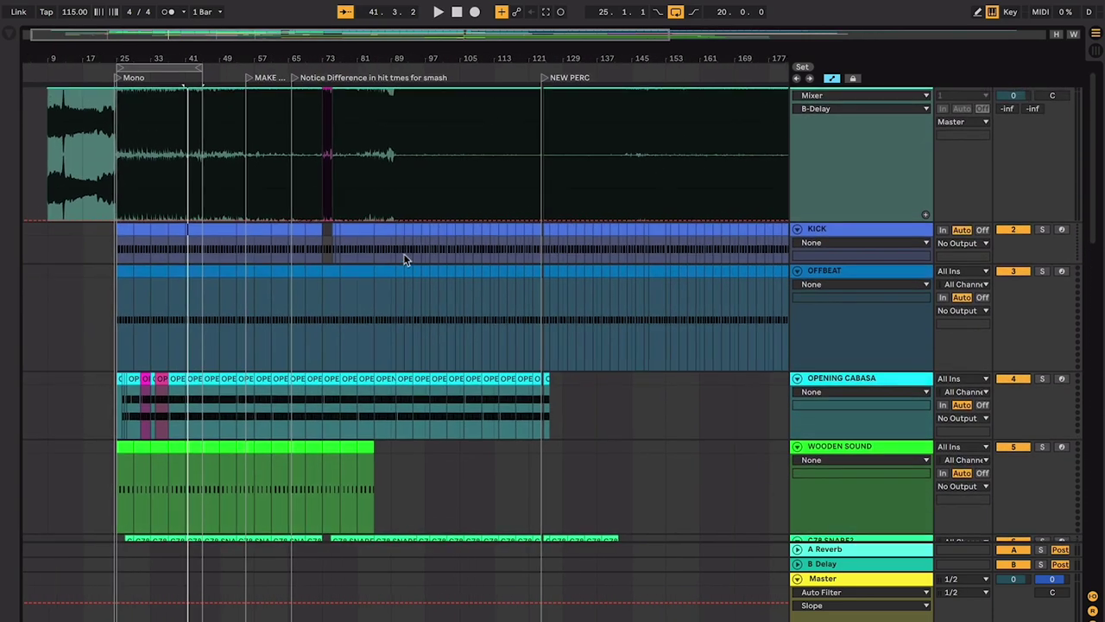
scroll(400, 259, "down", 1)
scroll(310, 419, "down", 8)
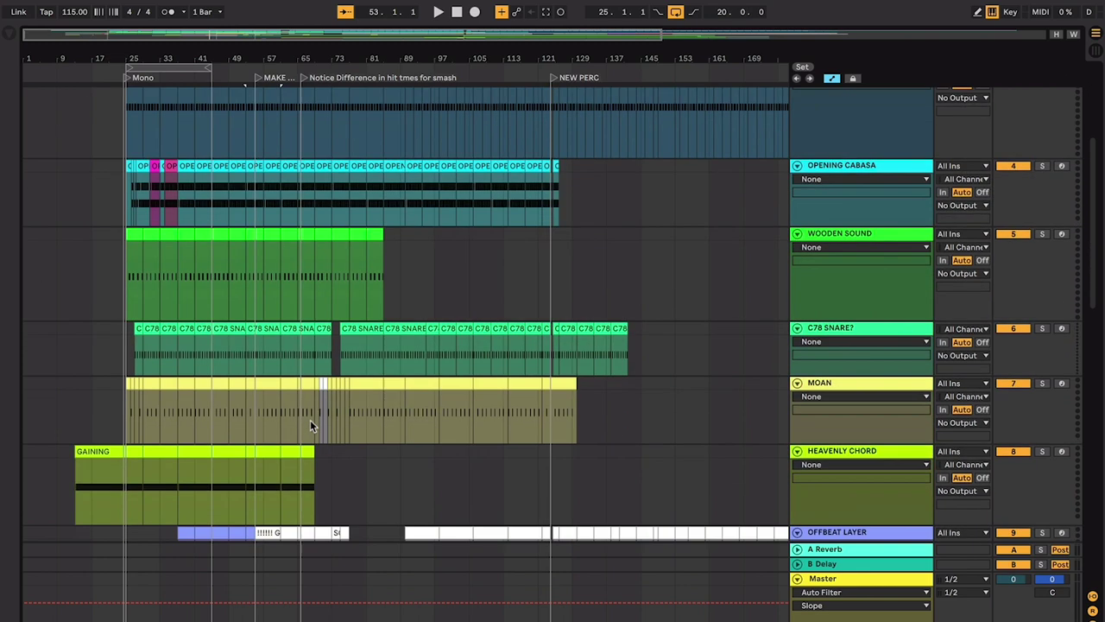
left_click(271, 381, "shift")
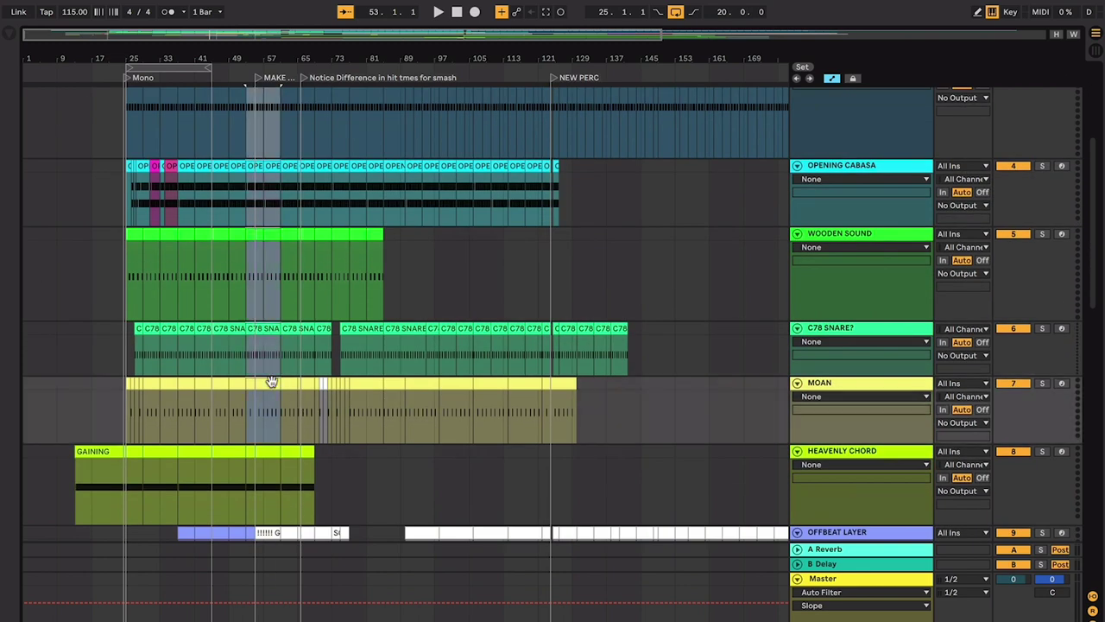
scroll(271, 381, "right", 10)
scroll(319, 349, "up", 3)
left_click(644, 255)
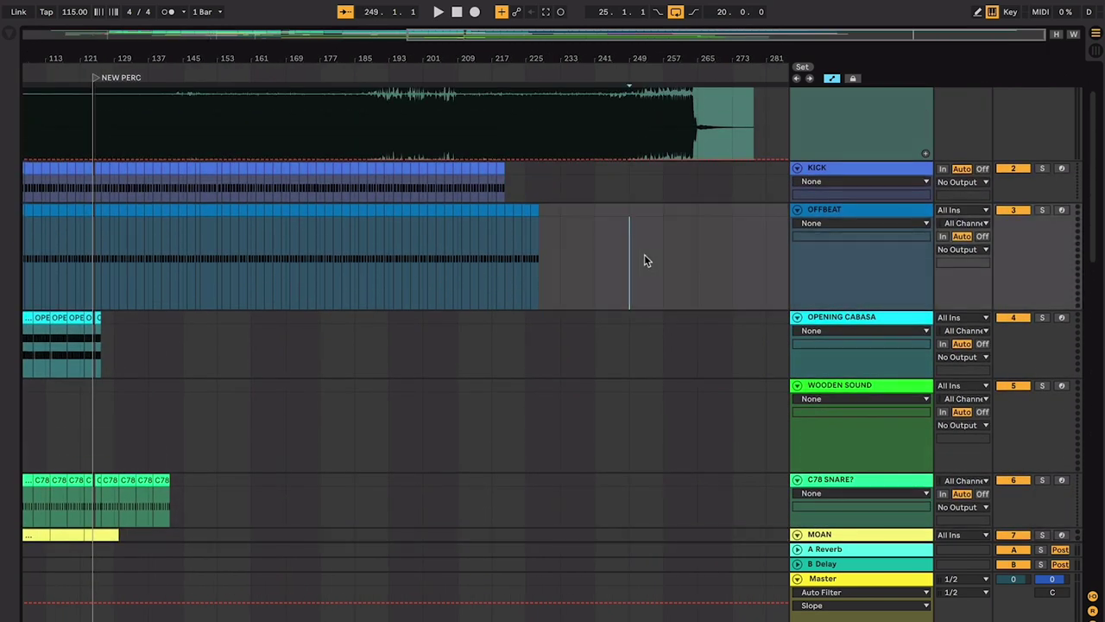
scroll(609, 276, "down", 2)
scroll(610, 277, "left", 10)
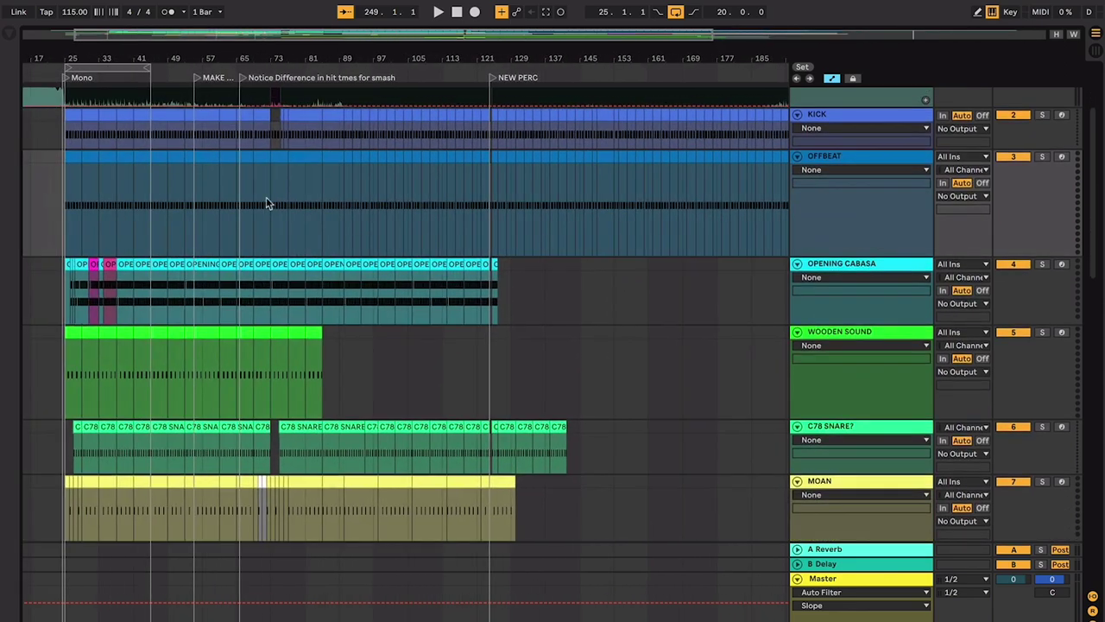
Step: Copy the clips of bars 45 to 53 from OFFBEAT through OFFBEAT LAYER and paste them at bar 249 on the OFFBEAT track
left_click(163, 153)
scroll(194, 316, "down", 5)
scroll(193, 316, "left", 1)
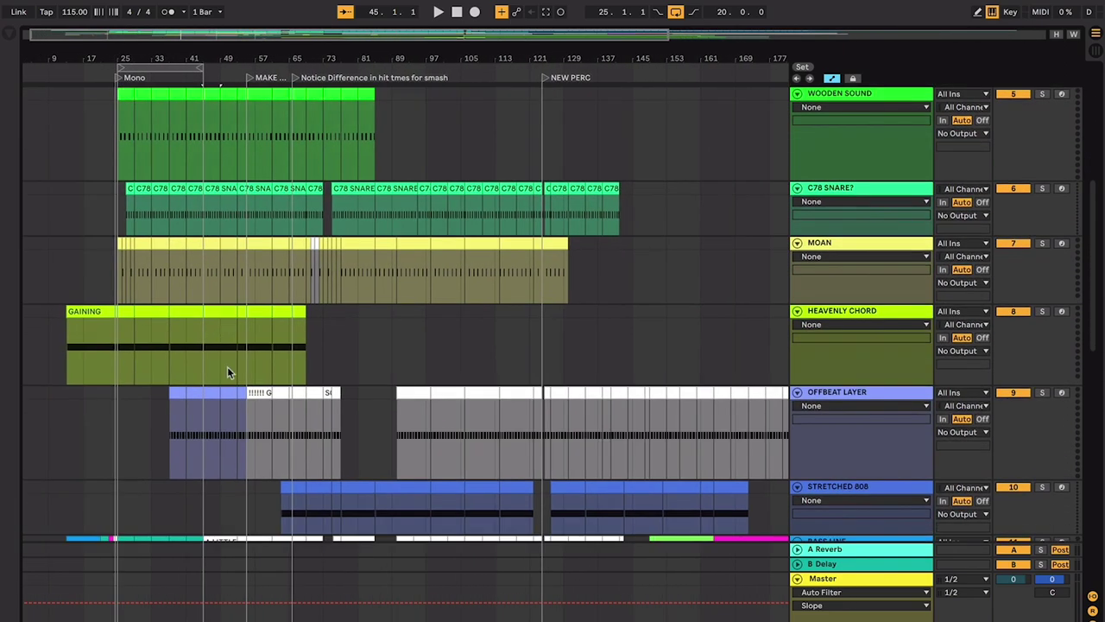
left_click(227, 393)
scroll(411, 349, "up", 5)
scroll(411, 350, "right", 10)
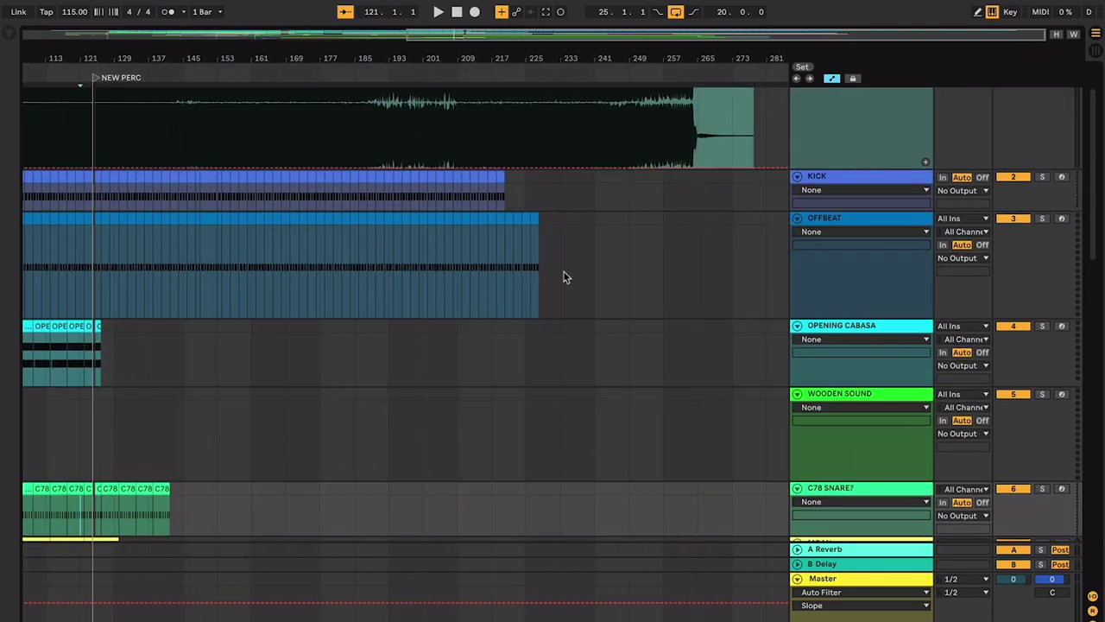
left_click(631, 234)
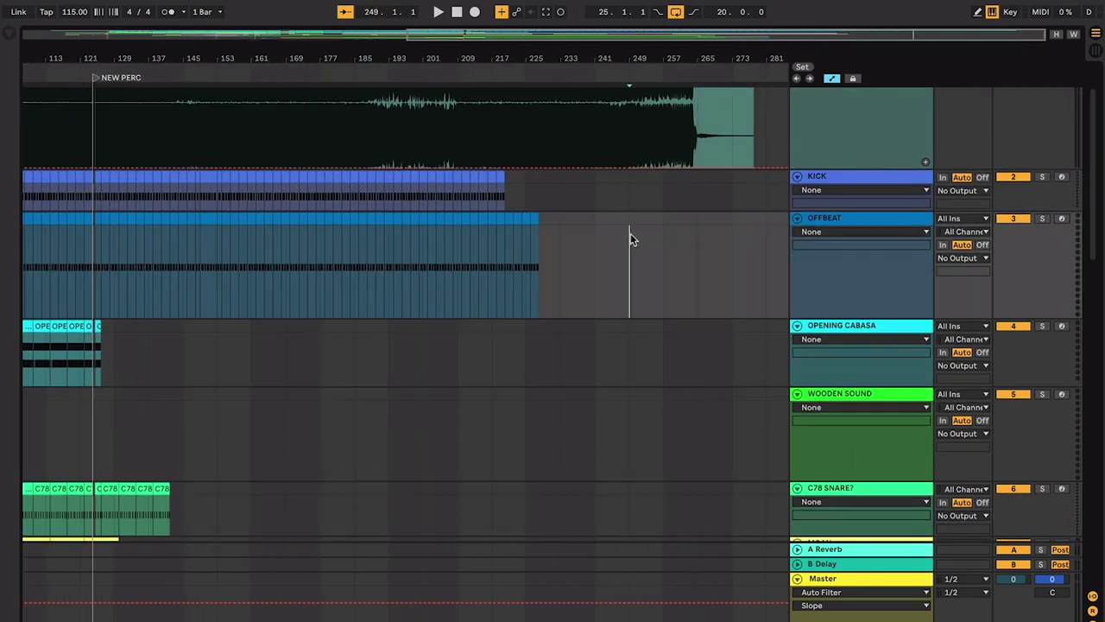
key("super+v")
Step: Delete the pasted clips at bar 249 on the C78 SNARE?, MOAN, HEAVENLY CHORD and OFFBEAT LAYER tracks
key("plus")
key("plus")
key("plus")
key("plus")
scroll(630, 233, "down", 5)
scroll(630, 233, "right", 2)
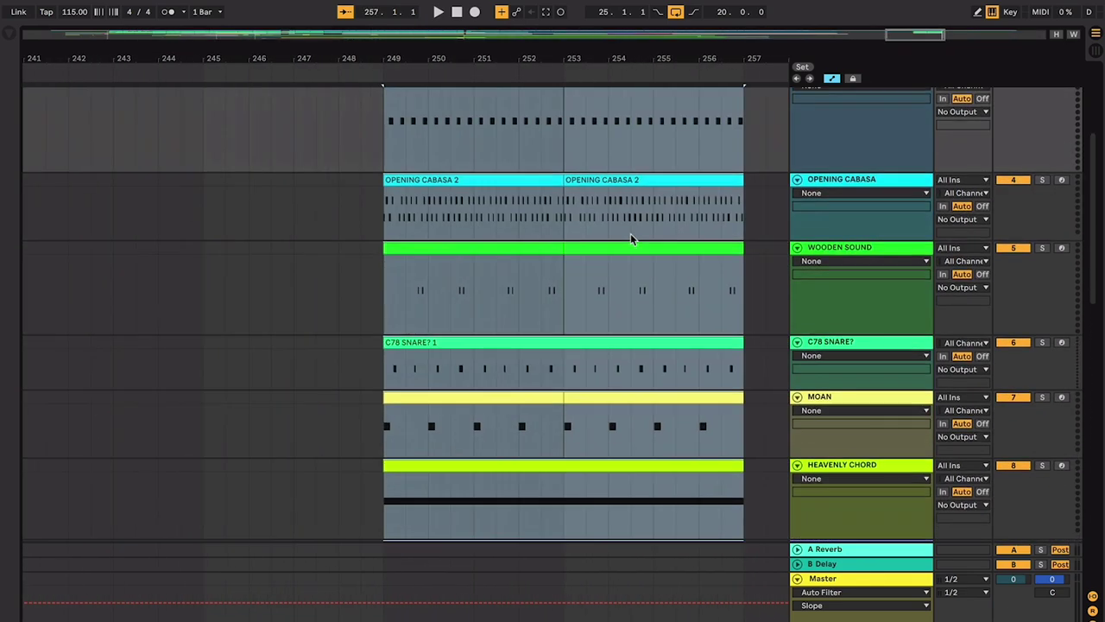
left_click(427, 352)
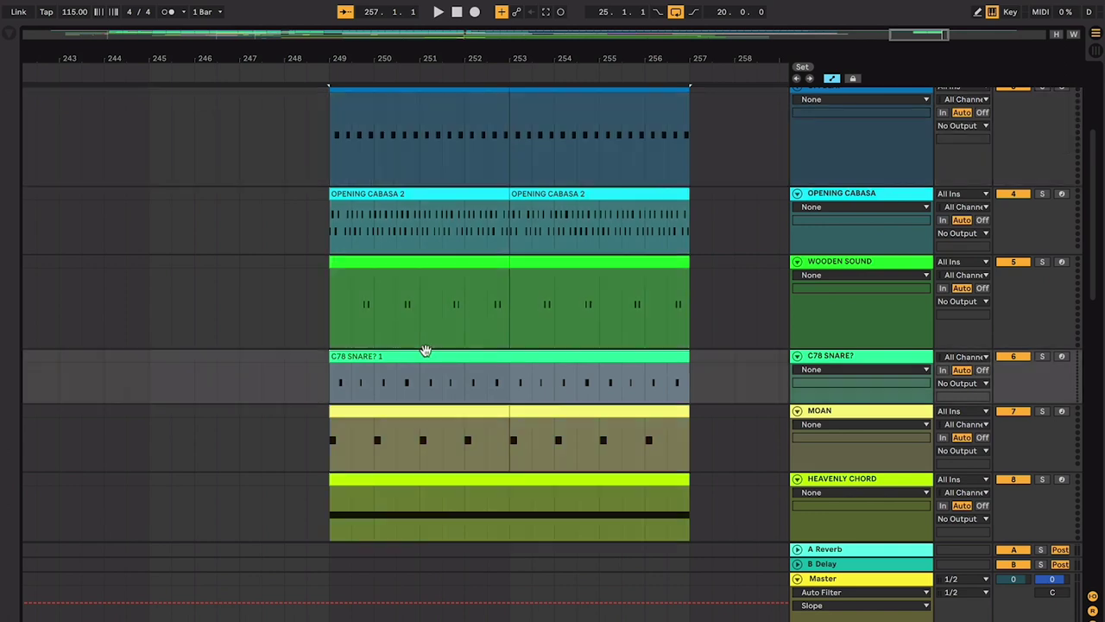
scroll(453, 361, "down", 3)
scroll(453, 360, "right", 1)
left_click(562, 458, "shift")
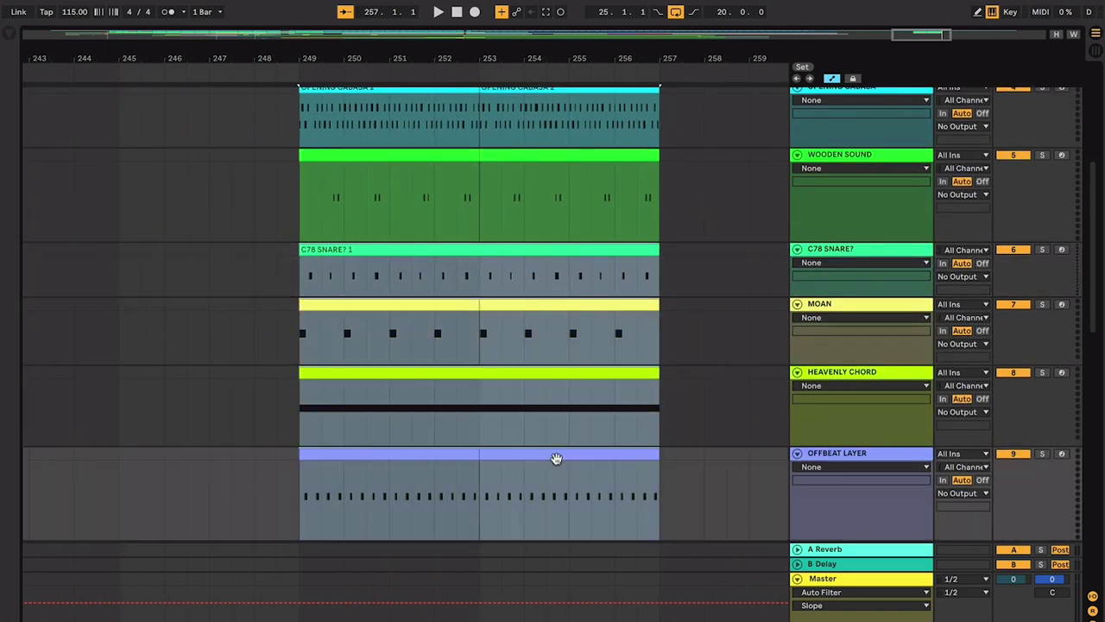
scroll(556, 458, "up", 3)
scroll(556, 457, "right", 1)
key("Delete")
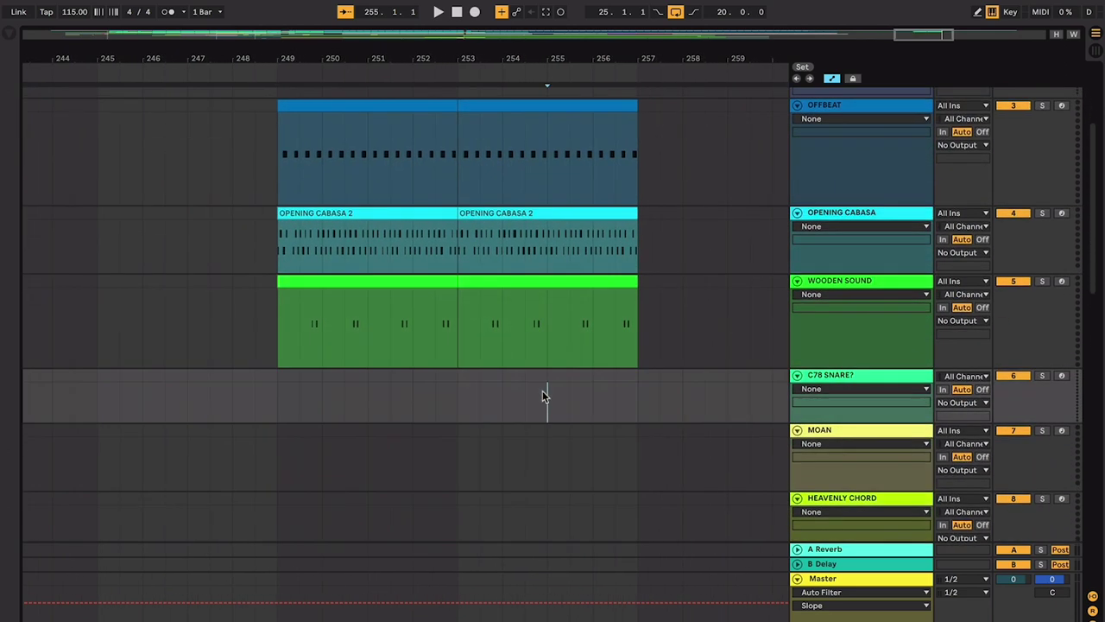
Step: Consolidate the OFFBEAT, OPENING CABASA and WOODEN SOUND clips of bars 249 to 257 and duplicate them to bar 257
scroll(542, 390, "up", 2)
scroll(542, 390, "right", 1)
left_click(385, 148)
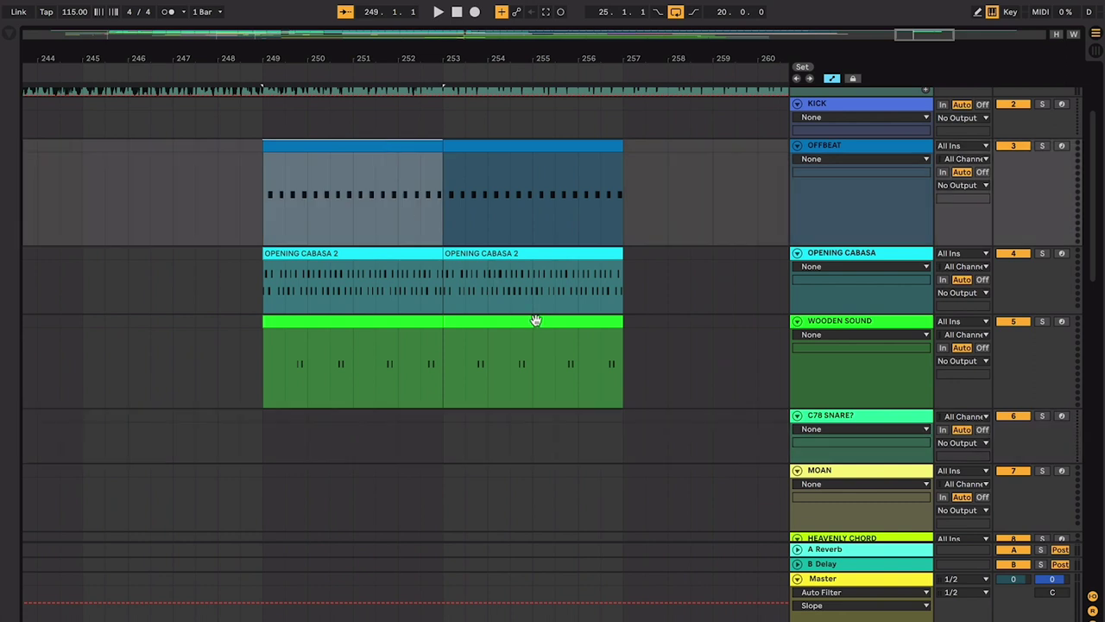
left_click(535, 320, "shift")
key("ctrl+j")
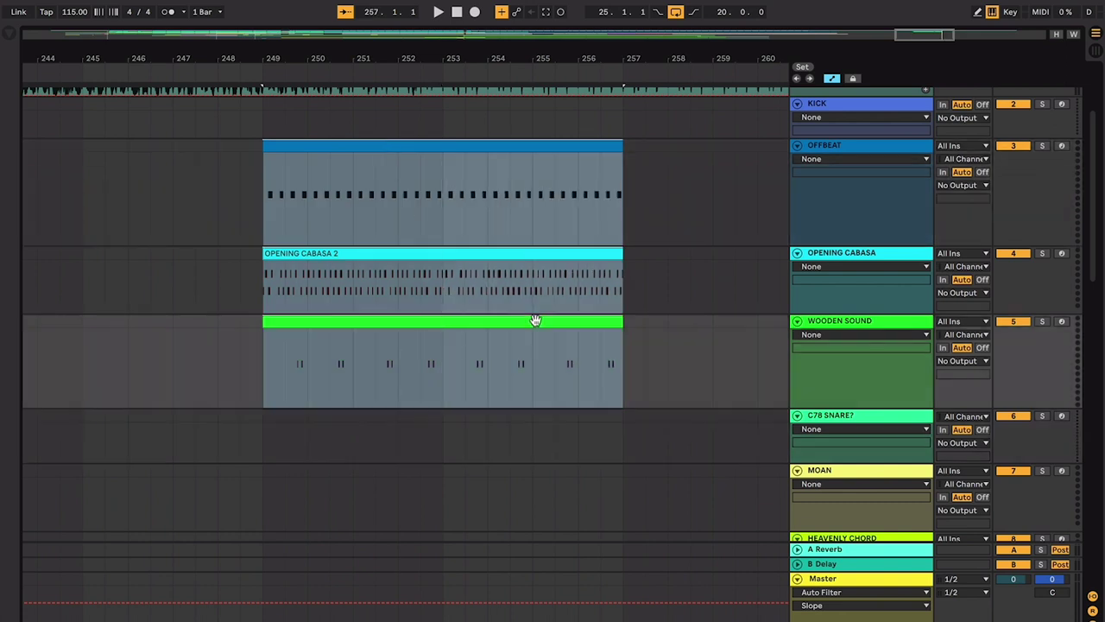
key("minus")
key("ctrl+d")
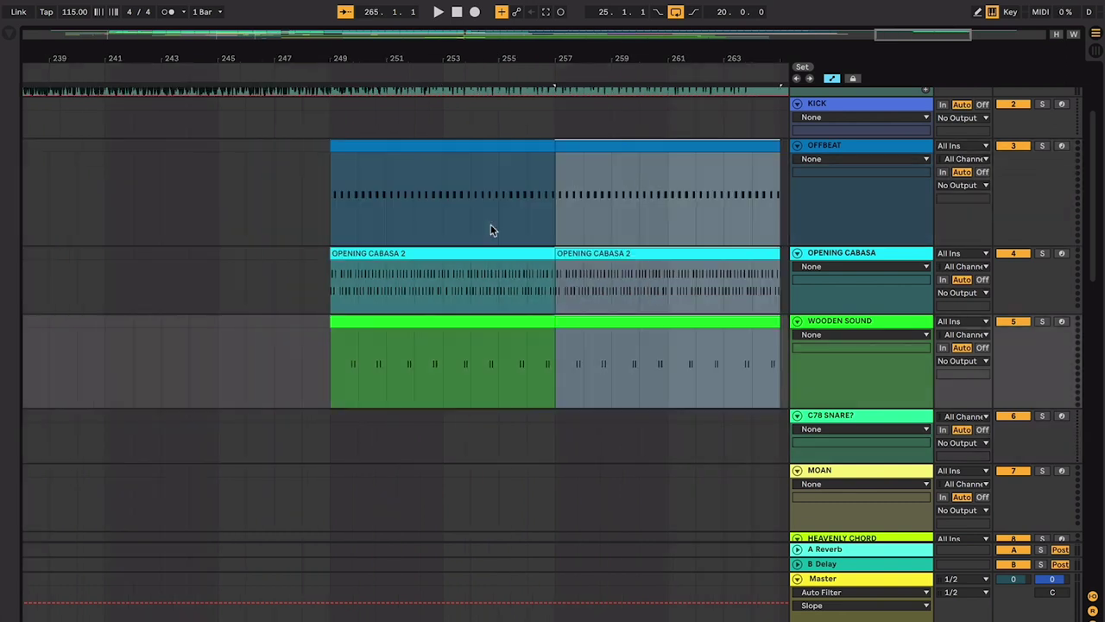
Step: Delete the duplicated OFFBEAT clip at bar 257
scroll(591, 215, "right", 3)
scroll(609, 140, "down", 1)
left_click(610, 130)
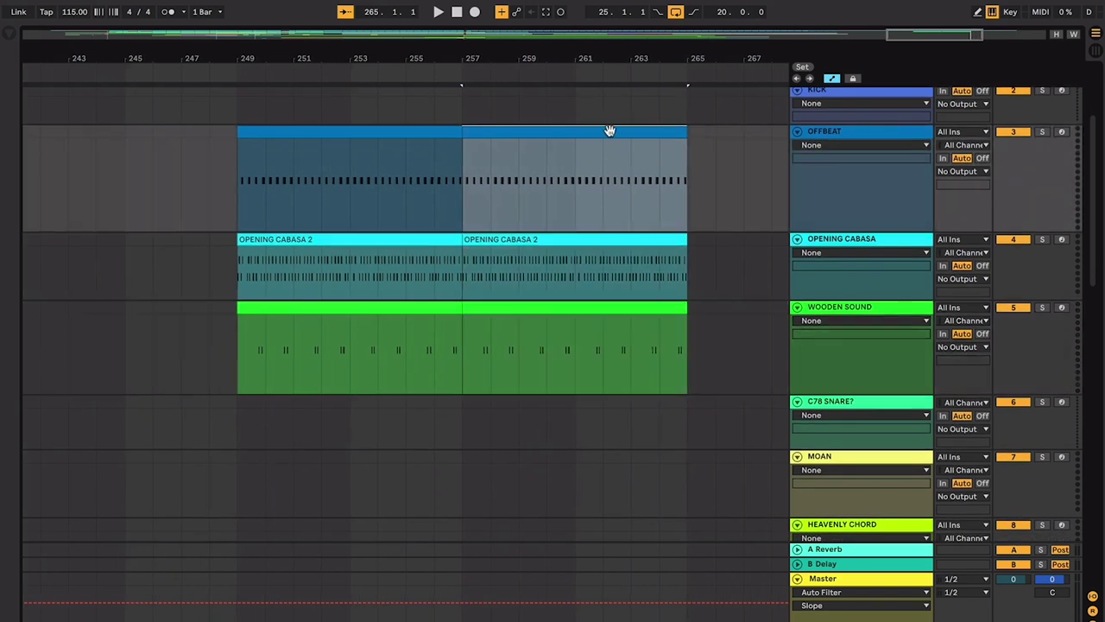
key("Delete")
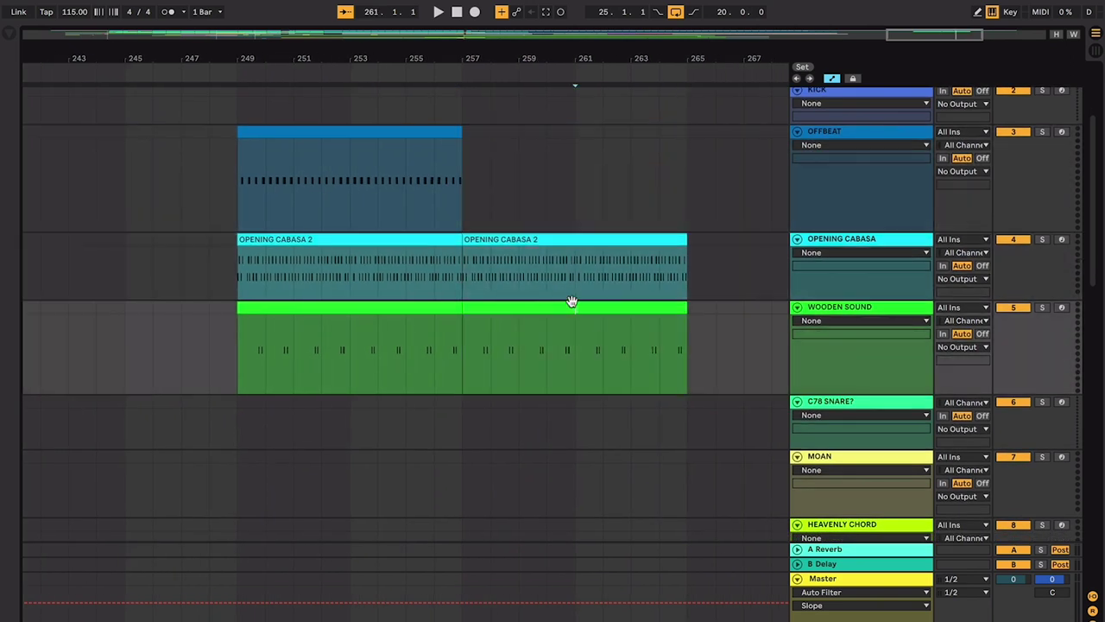
Step: Duplicate the OPENING CABASA and WOODEN SOUND clips from bar 257 to bar 265, keeping only the WOODEN SOUND copy
left_click(573, 307)
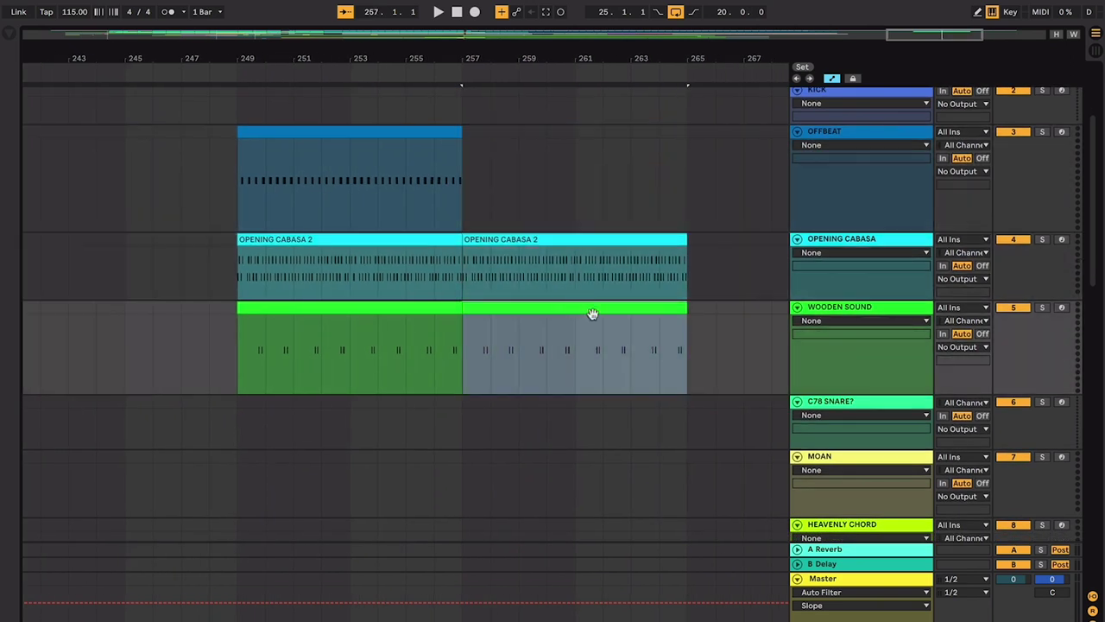
left_click(633, 241, "shift")
key("ctrl+d")
left_click(617, 239)
key("Delete")
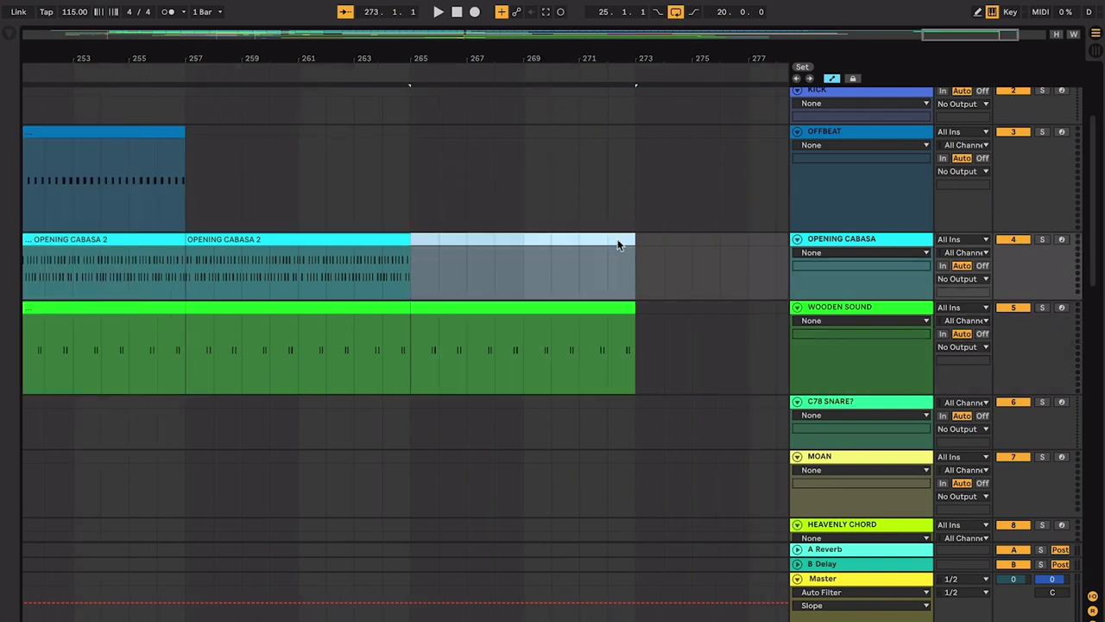
Step: Duplicate the whole three-track section of bars 249 to 273 so that a copy starts at bar 273
left_click(523, 320)
scroll(526, 316, "left", 2)
left_click(529, 309)
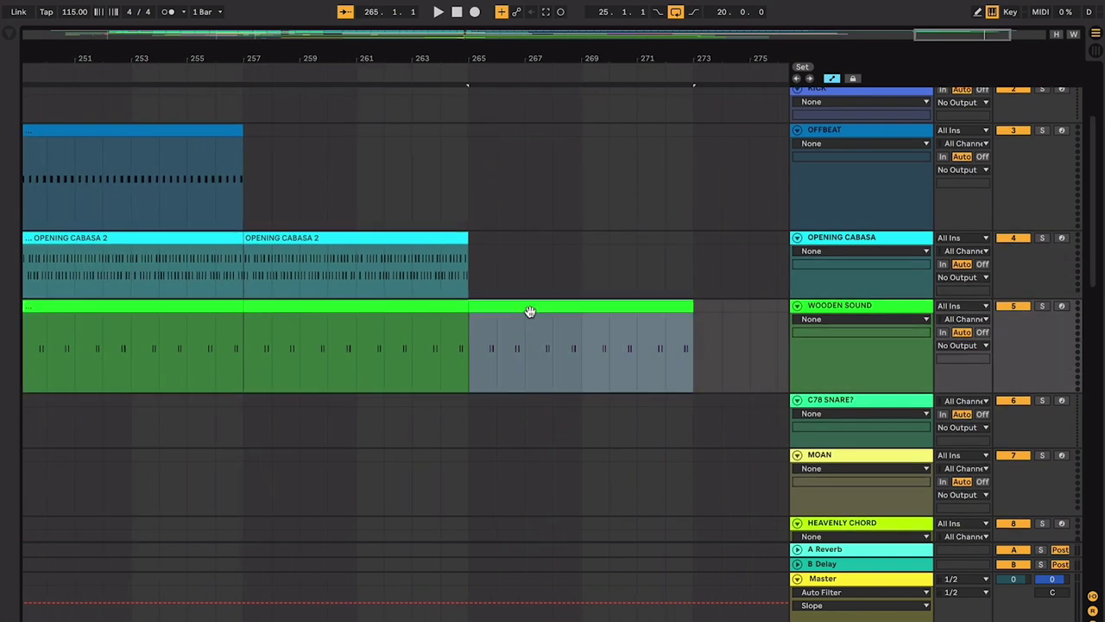
left_click(155, 128, "shift")
key("ctrl+d")
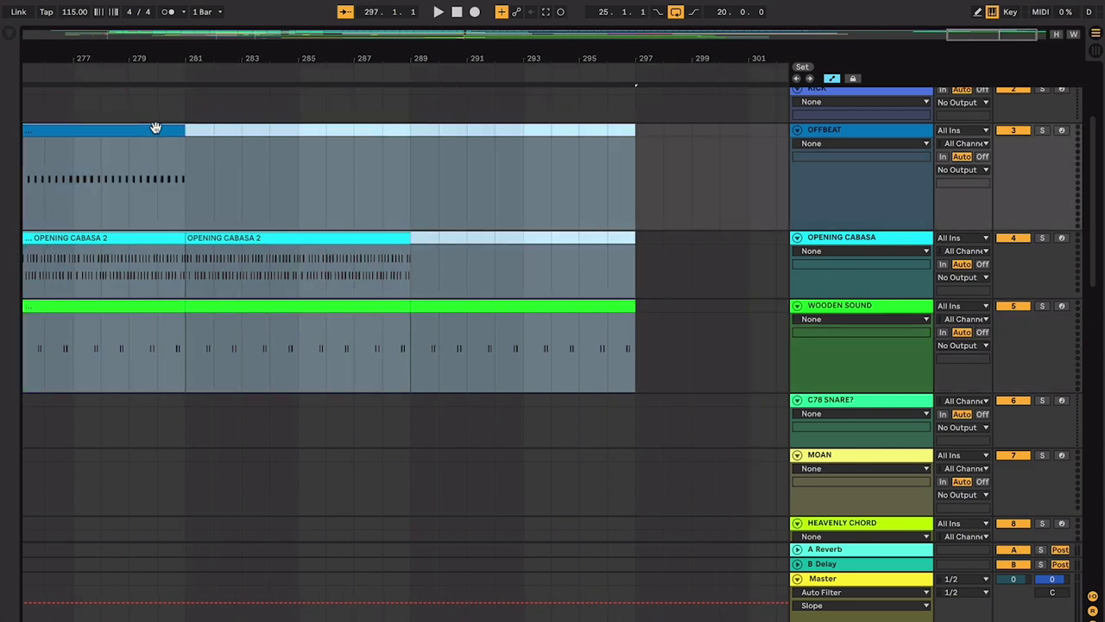
Step: Recolour the OFFBEAT clip at bar 273 magenta
left_click(326, 198)
scroll(328, 198, "left", 5)
scroll(327, 193, "left", 4)
left_click(405, 160)
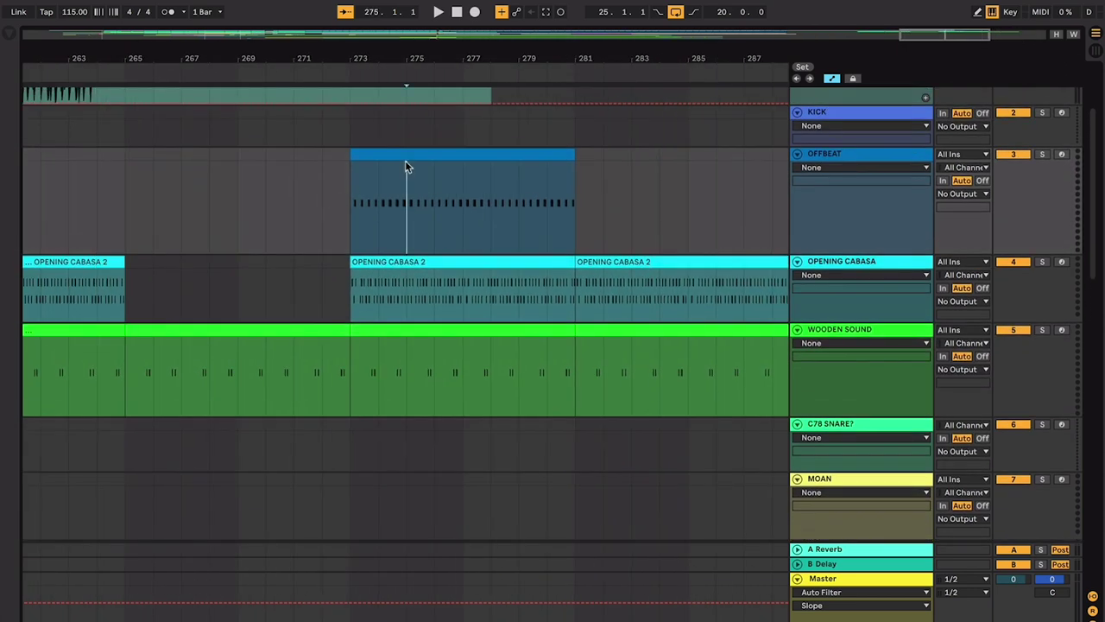
key("minus")
key("minus")
scroll(405, 160, "left", 3)
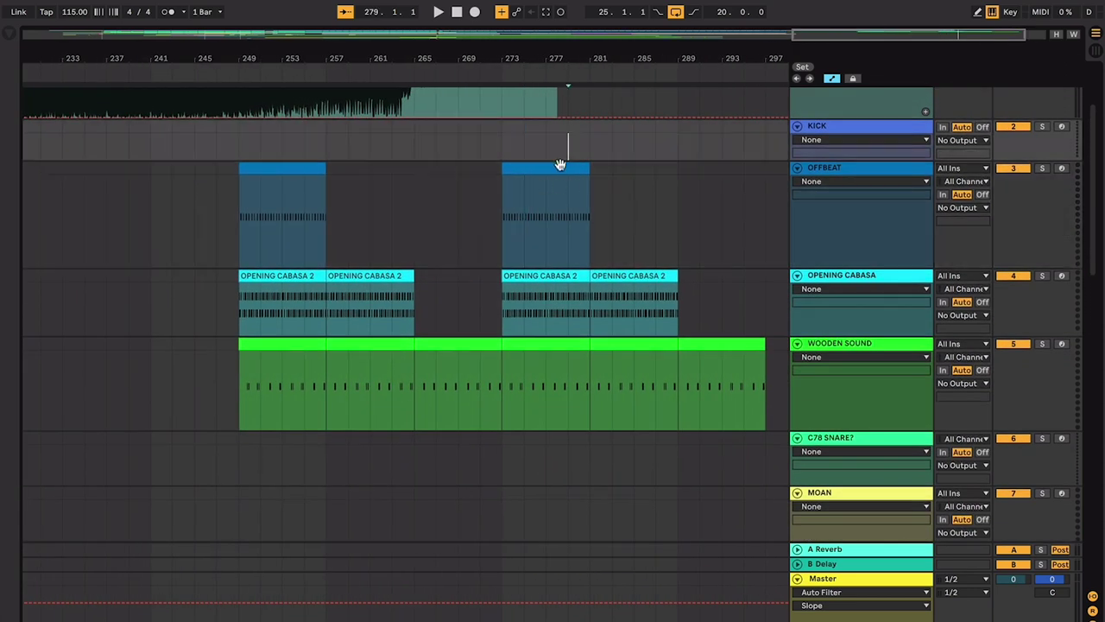
left_click(562, 170)
right_click(562, 170)
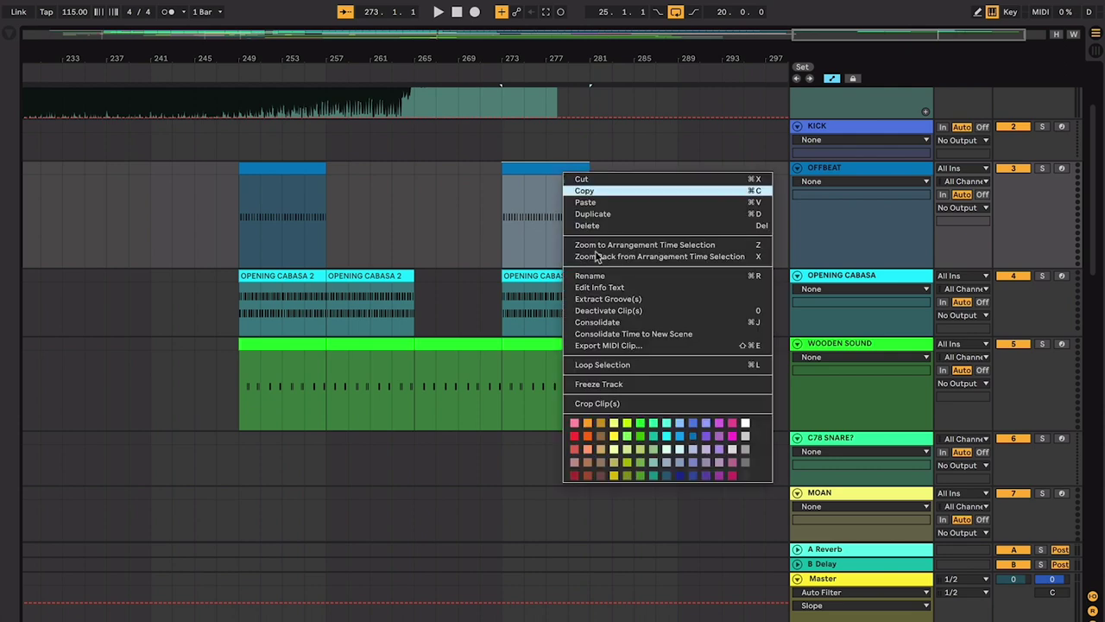
left_click(666, 422)
right_click(570, 171)
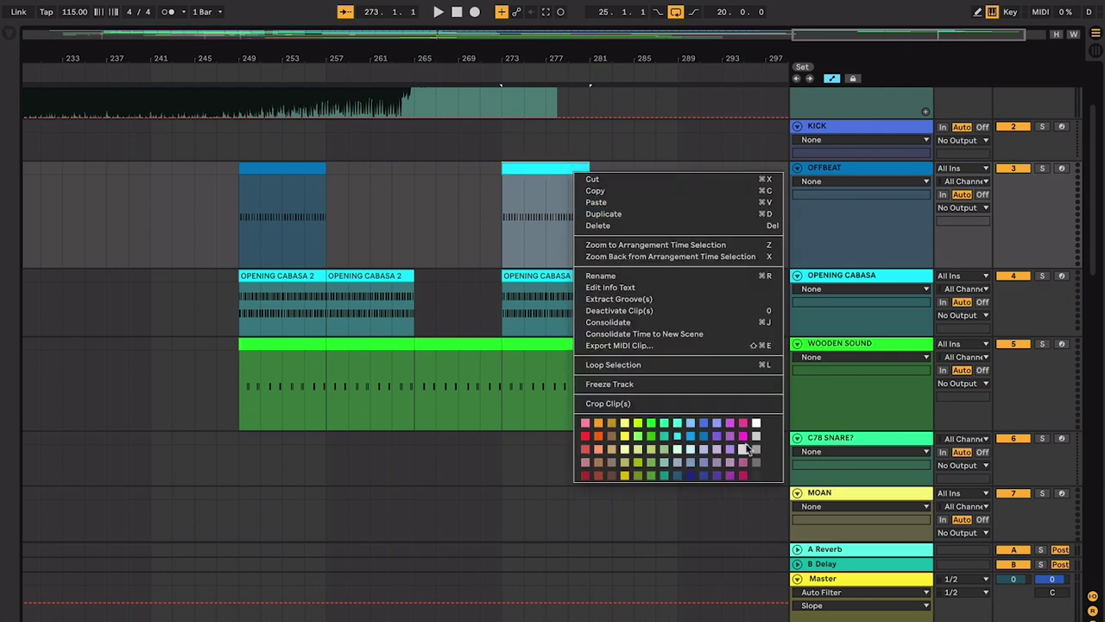
left_click(744, 435)
Step: Open the magenta OFFBEAT clip, duplicate its first A3 note and shift the copy slightly earlier to overlap the original
key("plus")
key("plus")
key("plus")
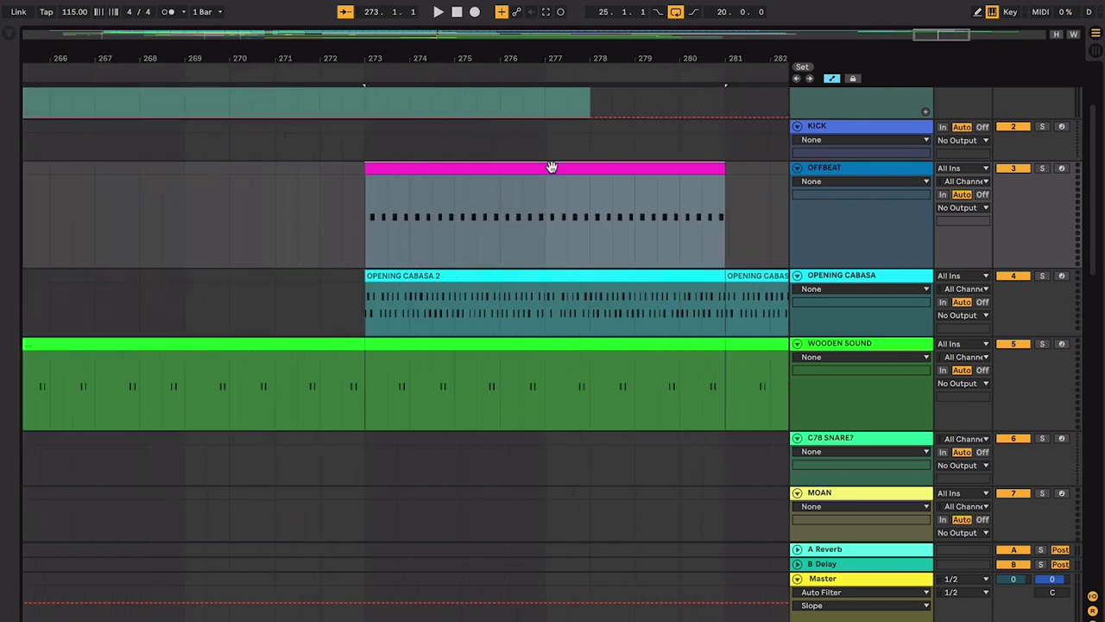
double_click(551, 168)
key("plus")
key("plus")
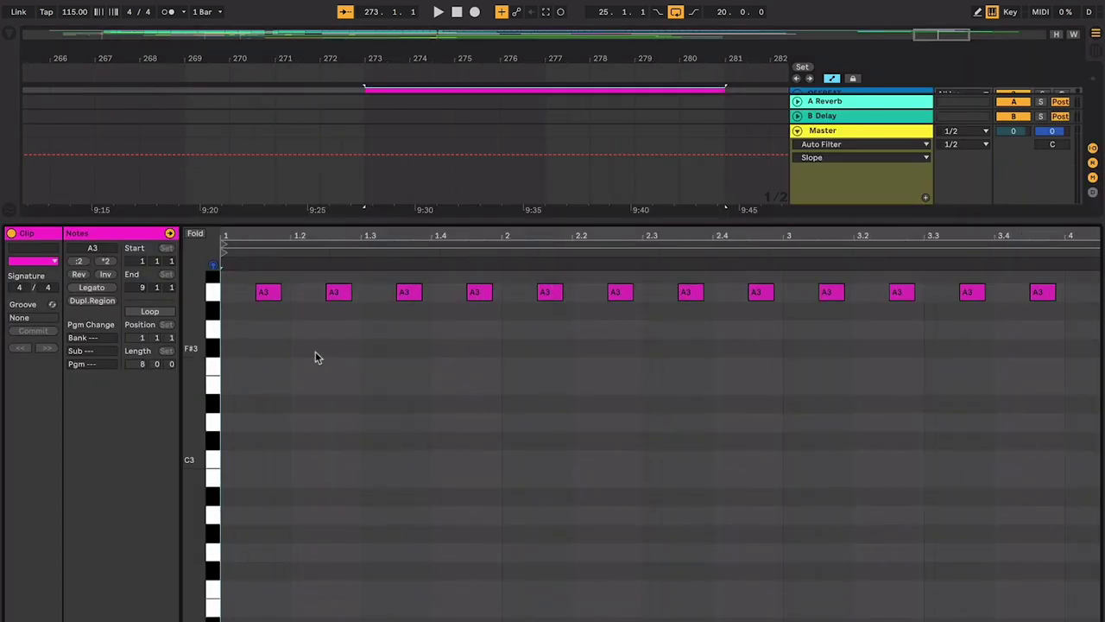
left_click(268, 293)
key("ctrl+d")
key("Left")
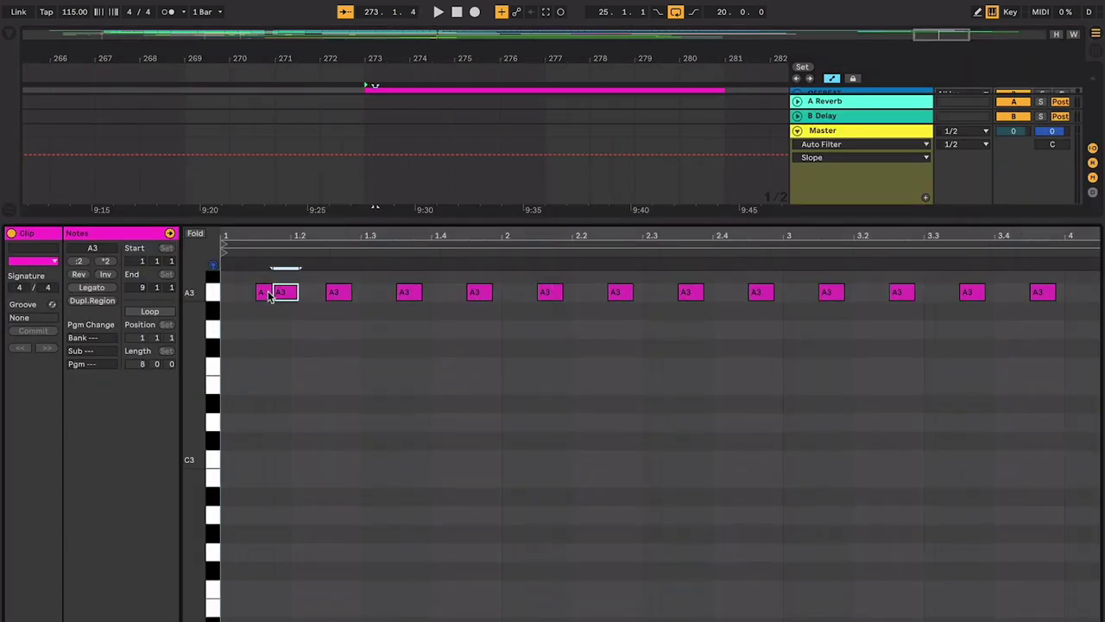
Step: Return to the arrangement and split the magenta OFFBEAT clip at 273.3
key("ctrl+alt+l")
left_click(397, 173)
key("plus")
key("plus")
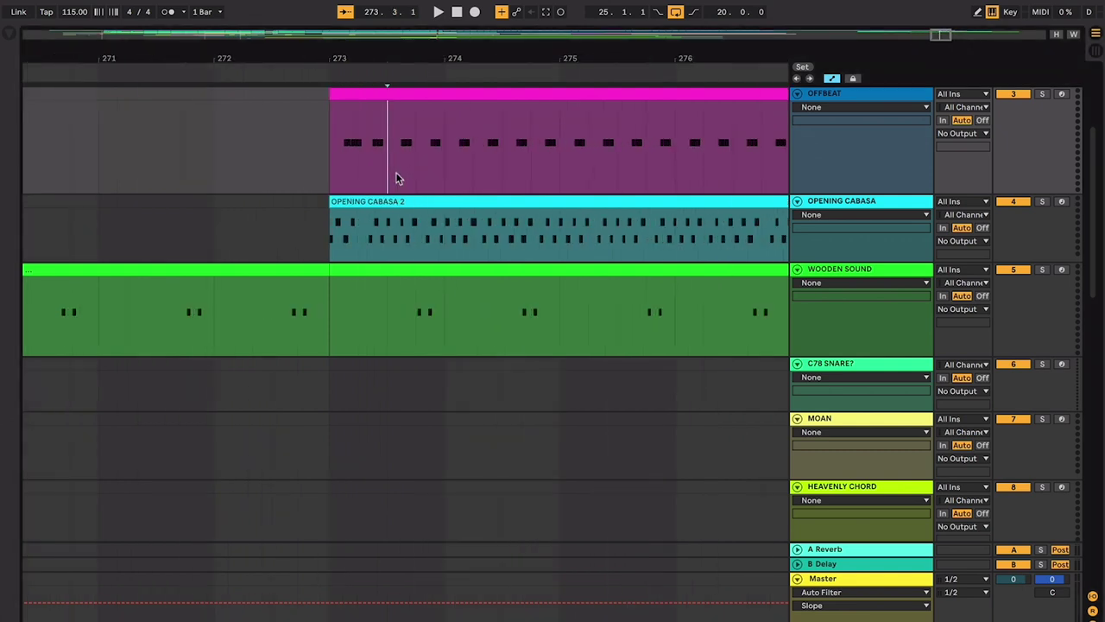
key("ctrl+e")
Step: Duplicate the first half-bar of the magenta OFFBEAT clip repeatedly until the pattern fills bars 273 to 281
left_click(374, 92)
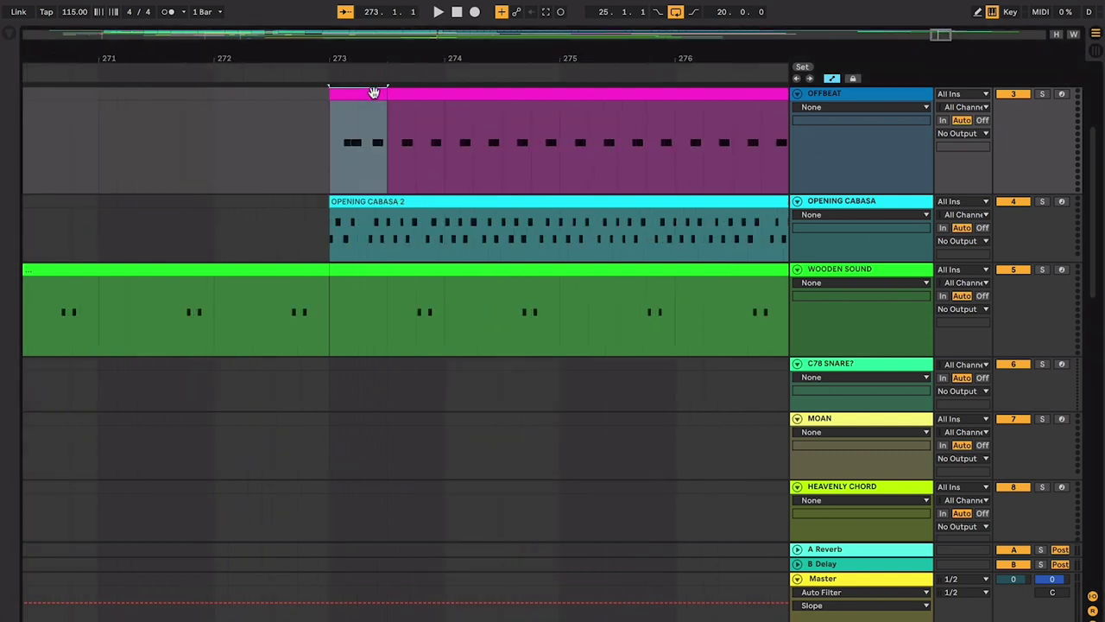
key("Right")
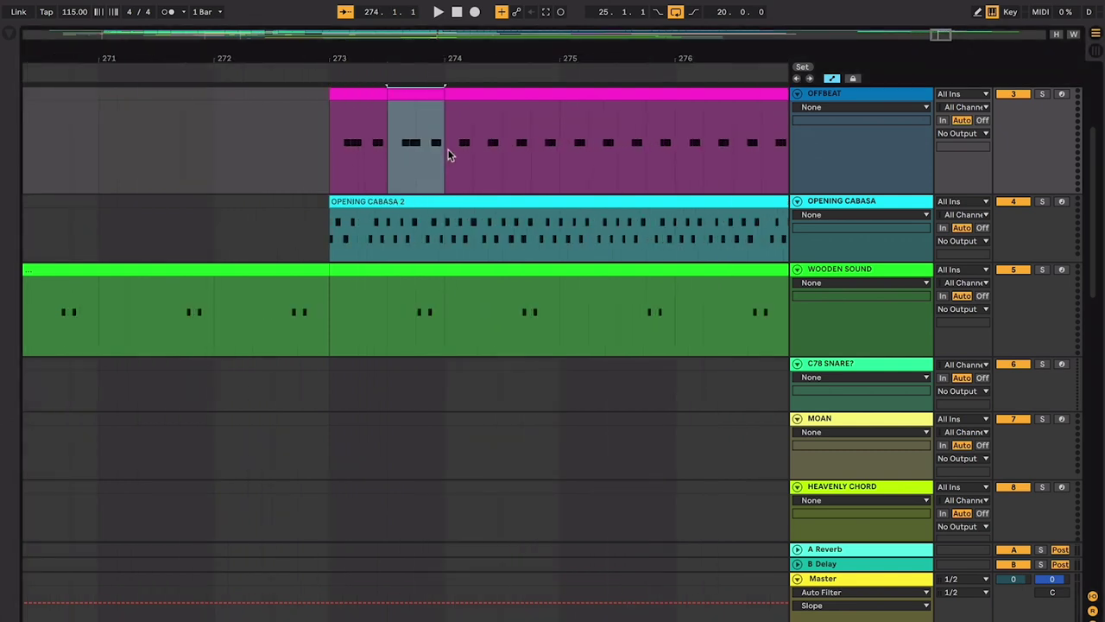
key("shift+Left")
key("ctrl+d")
key("ctrl+d")
key("ctrl+d")
key("ctrl+d")
key("ctrl+d")
key("ctrl+d")
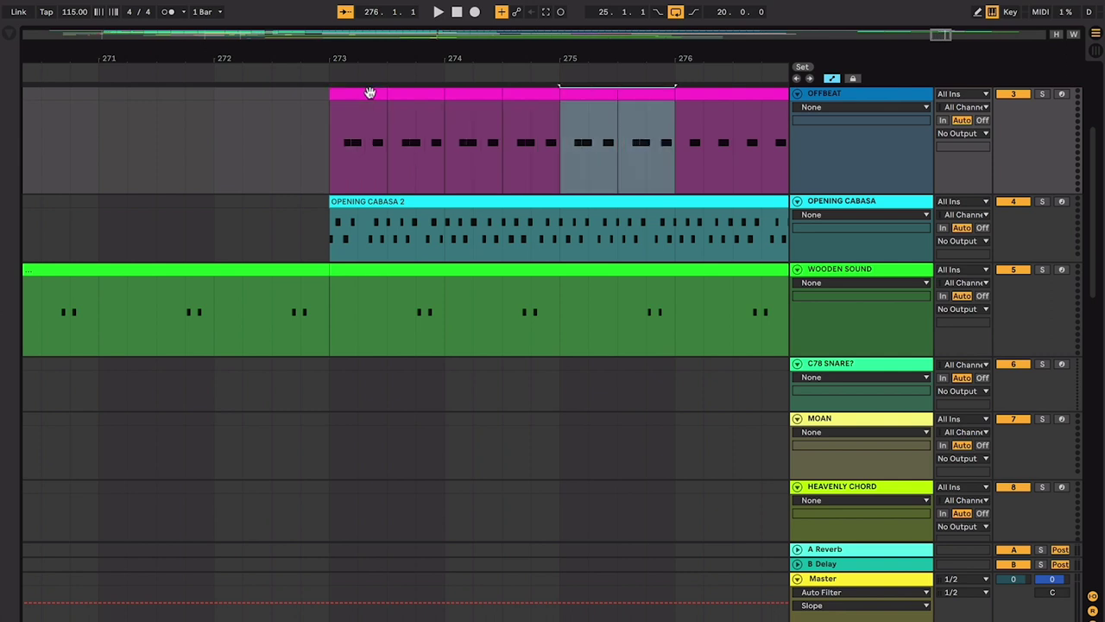
key("ctrl+d")
key("ctrl+d")
Step: Compare which of the OFFBEAT, OPENING CABASA and WOODEN SOUND layers play in each eight-bar block from bar 249 to 289
key("minus")
key("minus")
key("minus")
key("minus")
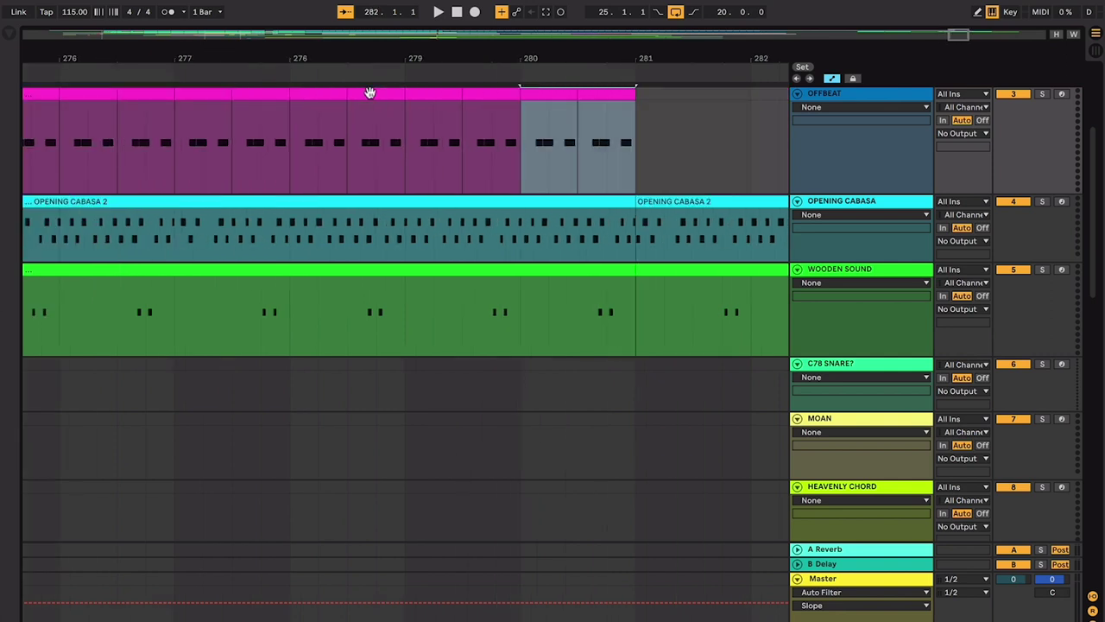
left_click(282, 164)
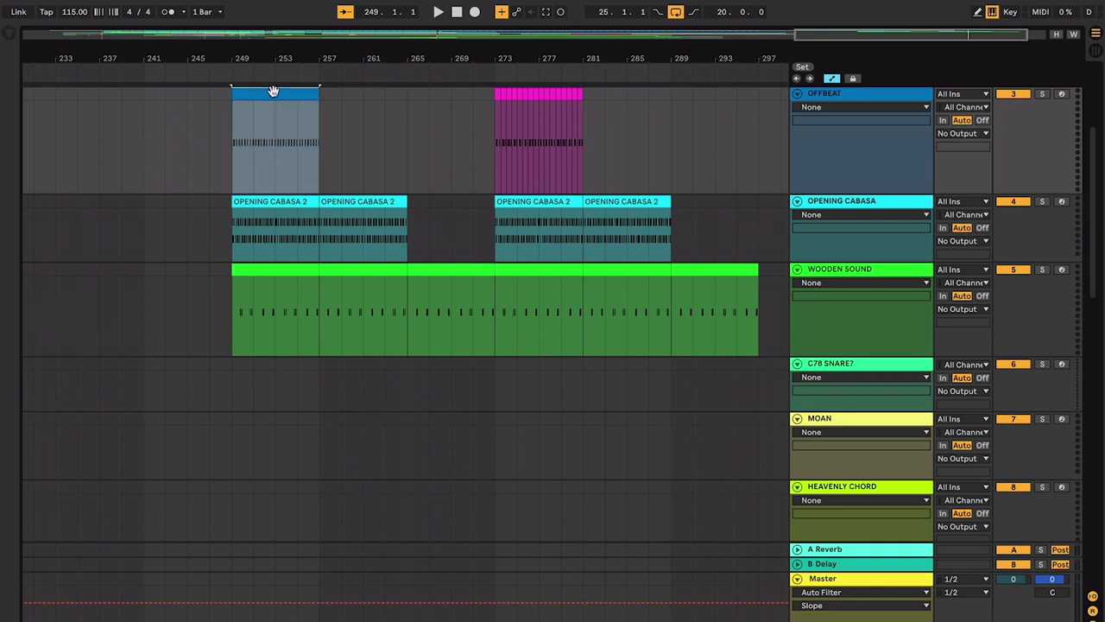
left_click(289, 203, "shift")
left_click(291, 264, "shift")
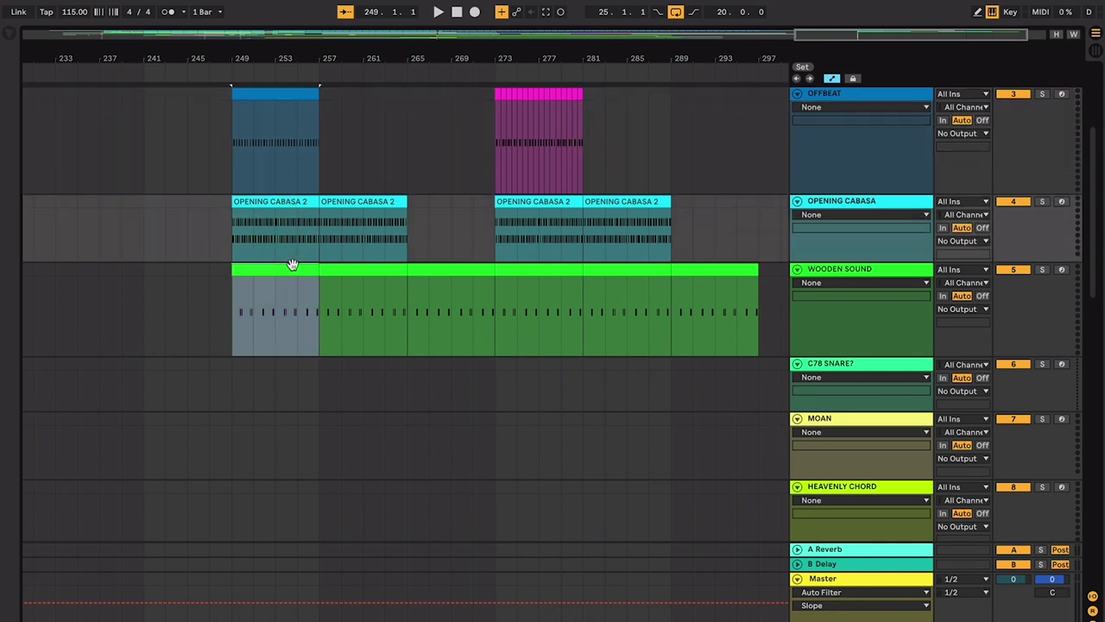
left_click(358, 197)
left_click(373, 265)
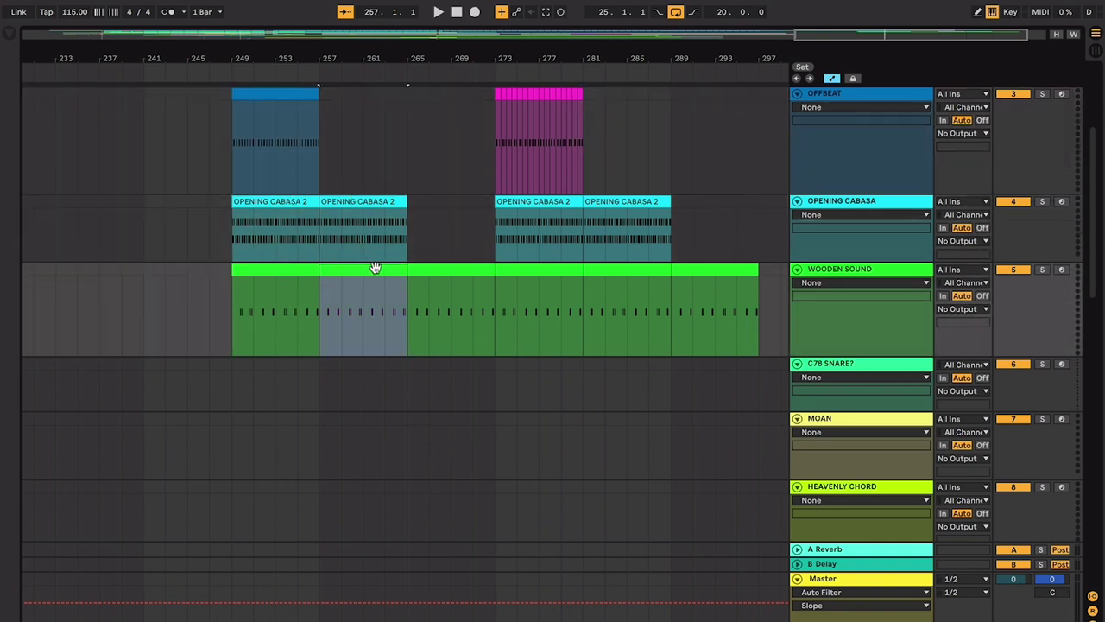
left_click(476, 271)
left_click(524, 95)
left_click(529, 200)
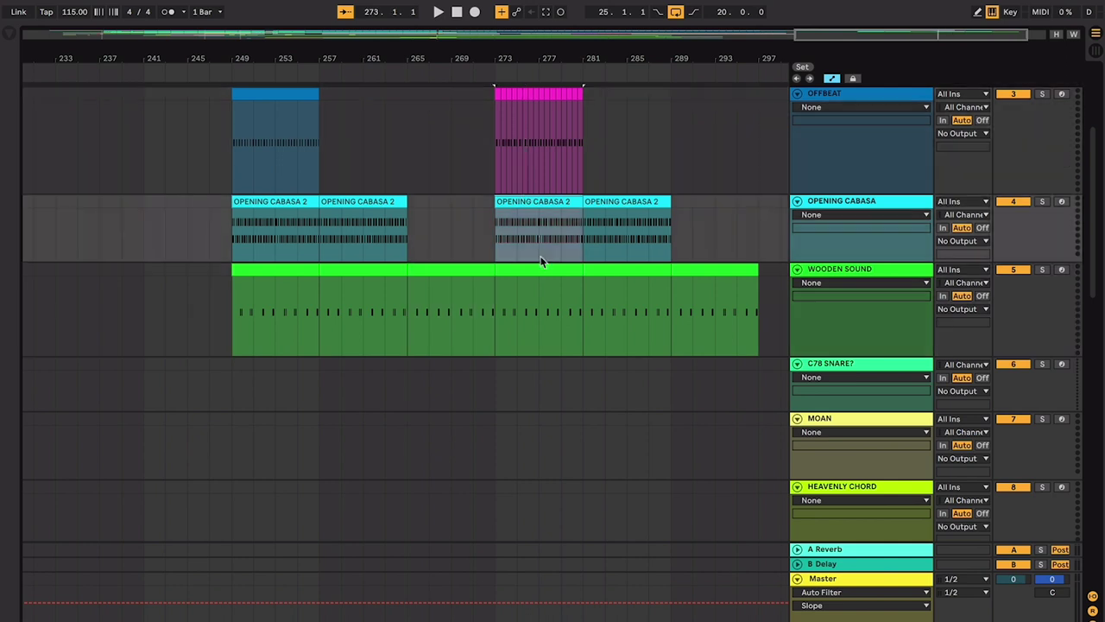
left_click(544, 270)
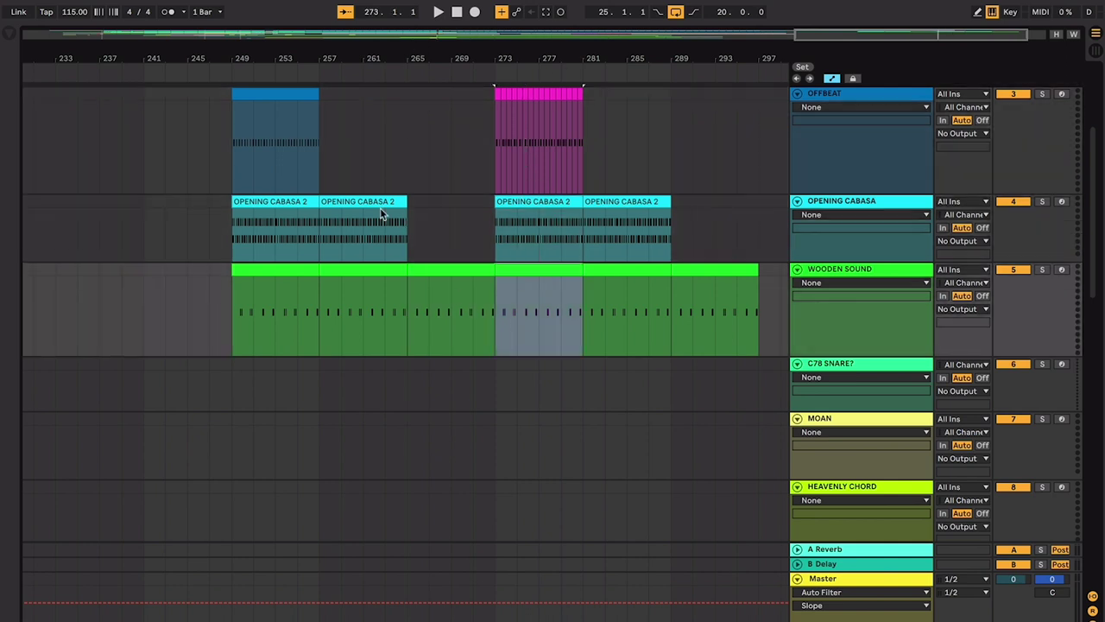
left_click(642, 203)
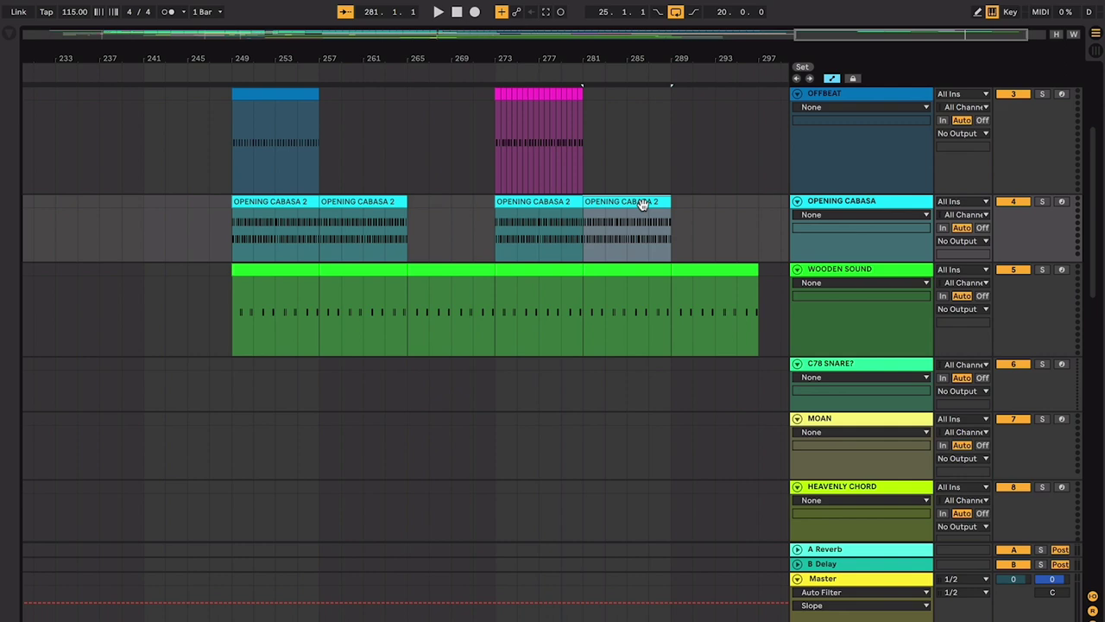
Step: Examine the demonstration clips from bar 249 onward against the track's full arrangement
key("minus")
key("minus")
key("minus")
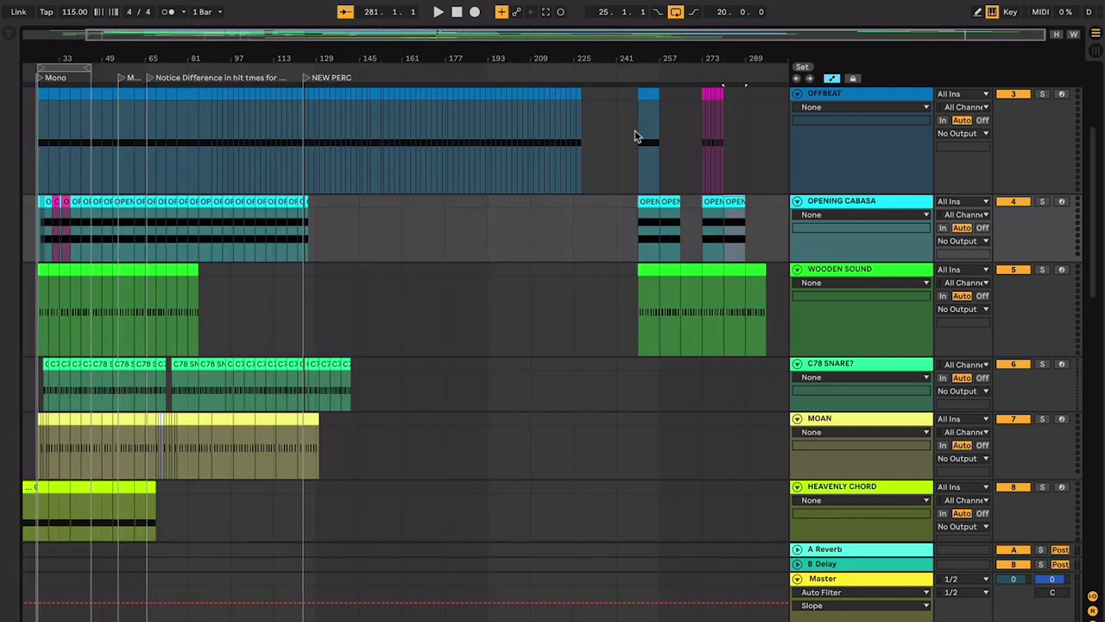
left_click(640, 117)
scroll(640, 115, "up", 2)
key("plus")
key("plus")
key("plus")
scroll(640, 116, "right", 3)
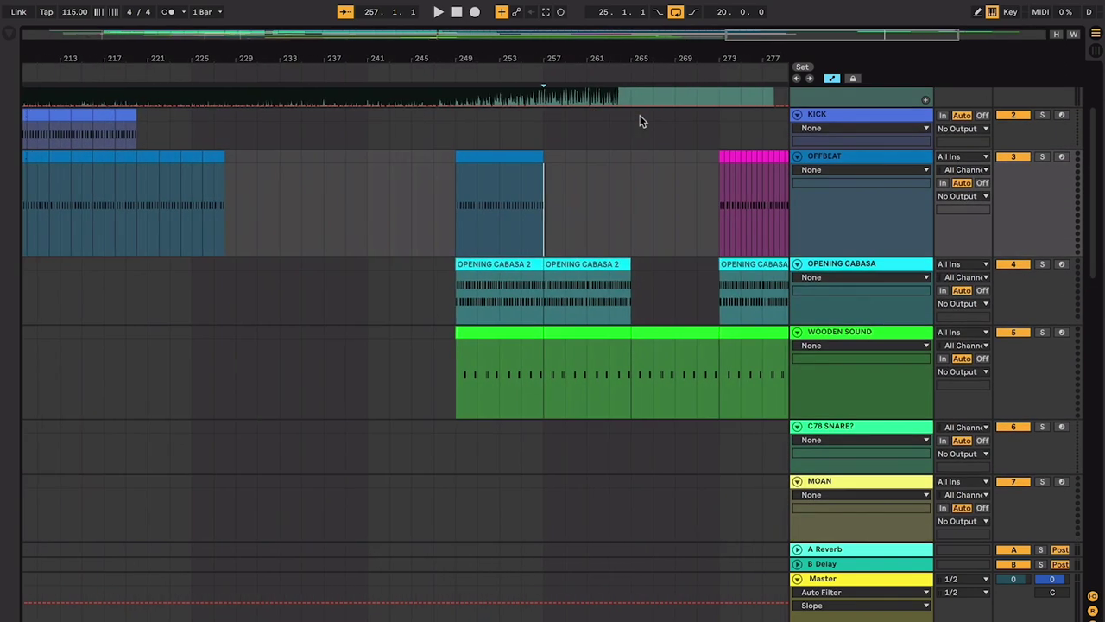
Step: Check the OFFBEAT, OPENING CABASA and WOODEN SOUND clips stacked at bars 249 and 257 one by one
left_click(440, 153)
left_click(444, 260)
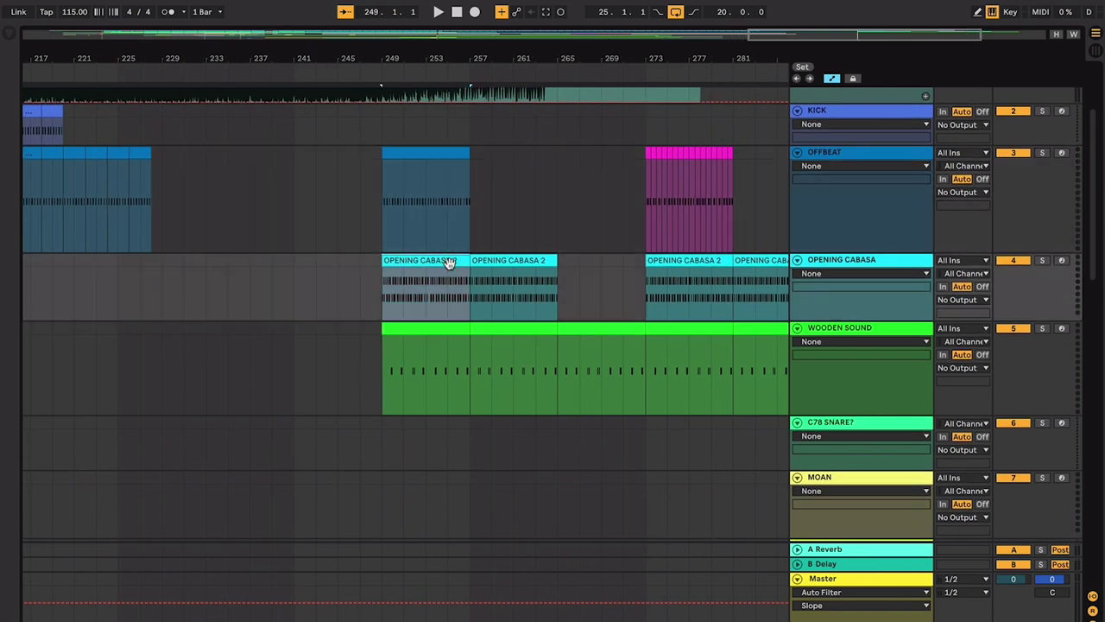
left_click(487, 325)
left_click(451, 246)
left_click(456, 258)
left_click(497, 260)
Step: Compare the OFFBEAT clip at bar 249 with the magenta variation at bar 273 and the gap between them
scroll(510, 260, "right", 1)
scroll(510, 257, "right", 4)
left_click(308, 164)
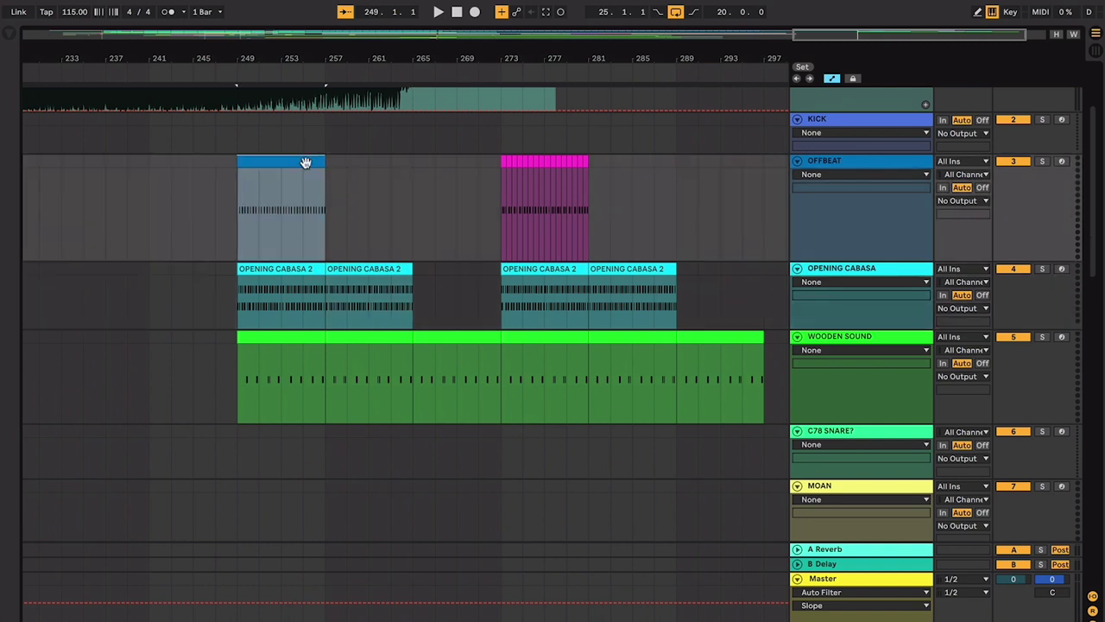
left_click_drag(346, 172, 248, 179)
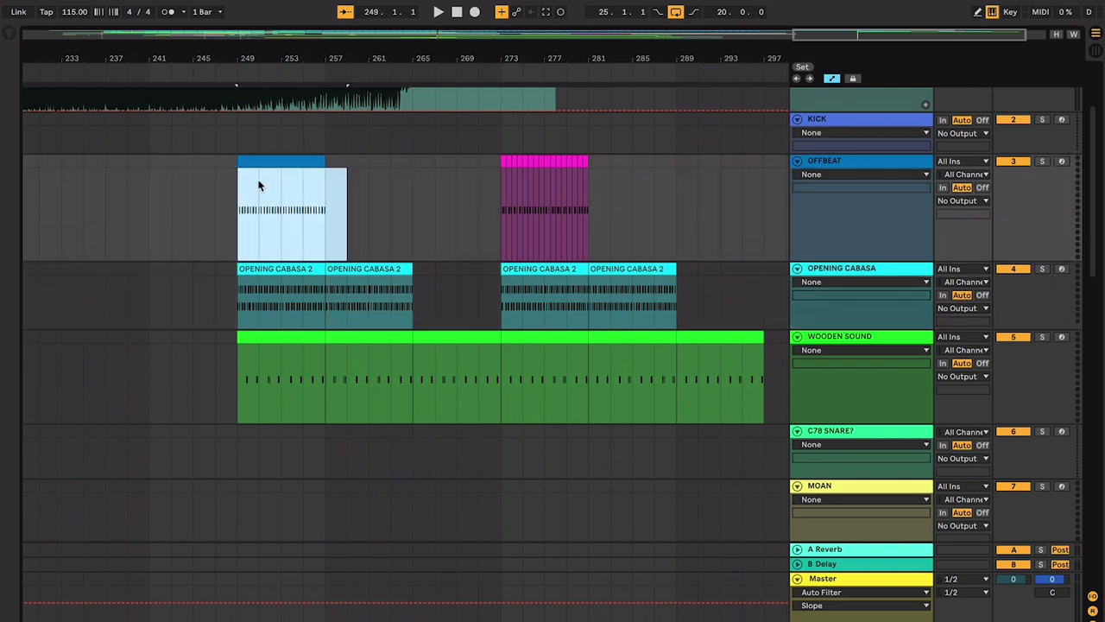
left_click_drag(329, 197, 585, 202)
left_click(406, 199)
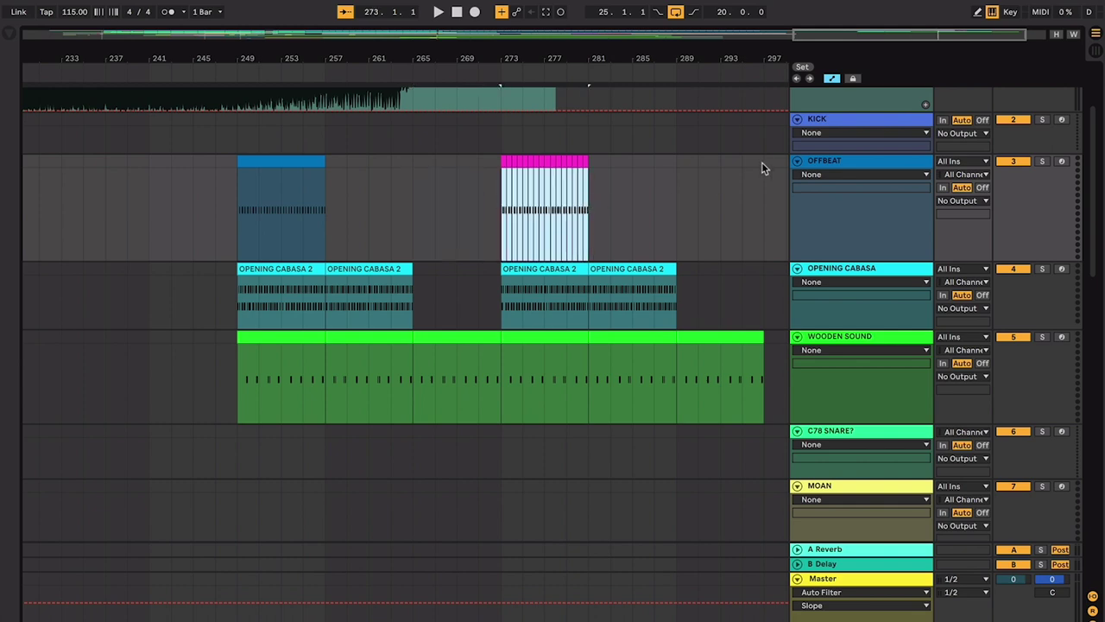
Step: Delete all demonstration clips on OFFBEAT, OPENING CABASA and WOODEN SOUND between bars 249 and 297
mouse_move(763, 170)
left_mouse_down()
mouse_move(269, 370)
mouse_move(243, 357)
left_mouse_up()
key("Delete")
Step: Return to the section from bar 25 and examine the magenta OPENING CABASA variations against WOODEN SOUND and C78 SNARE?
key("minus")
key("minus")
key("minus")
key("minus")
left_click(235, 359)
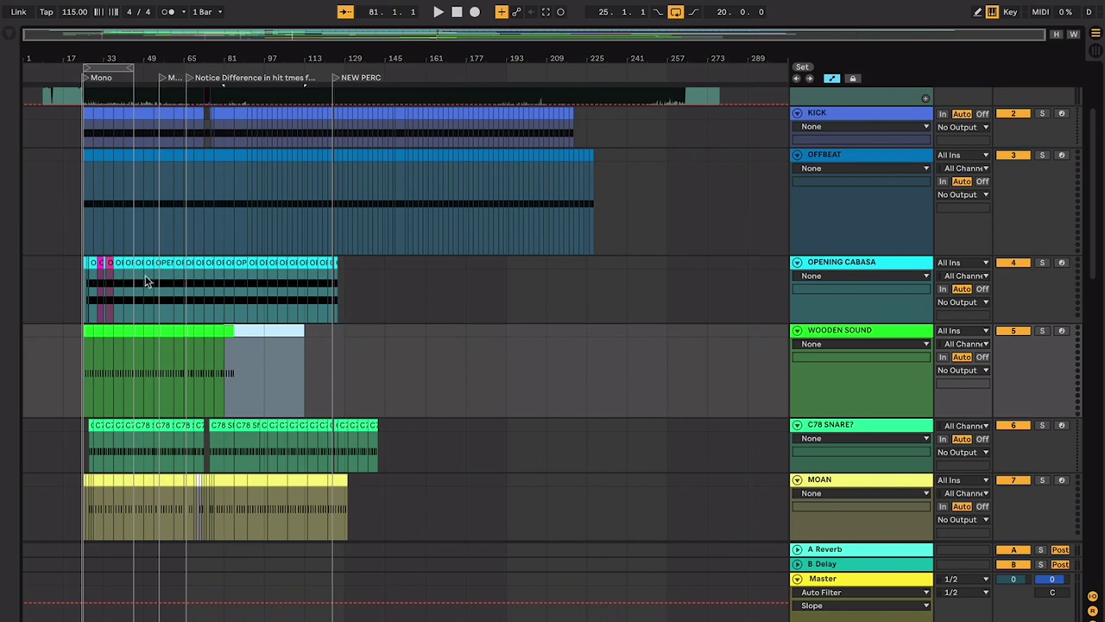
scroll(129, 276, "up", 10, "ctrl")
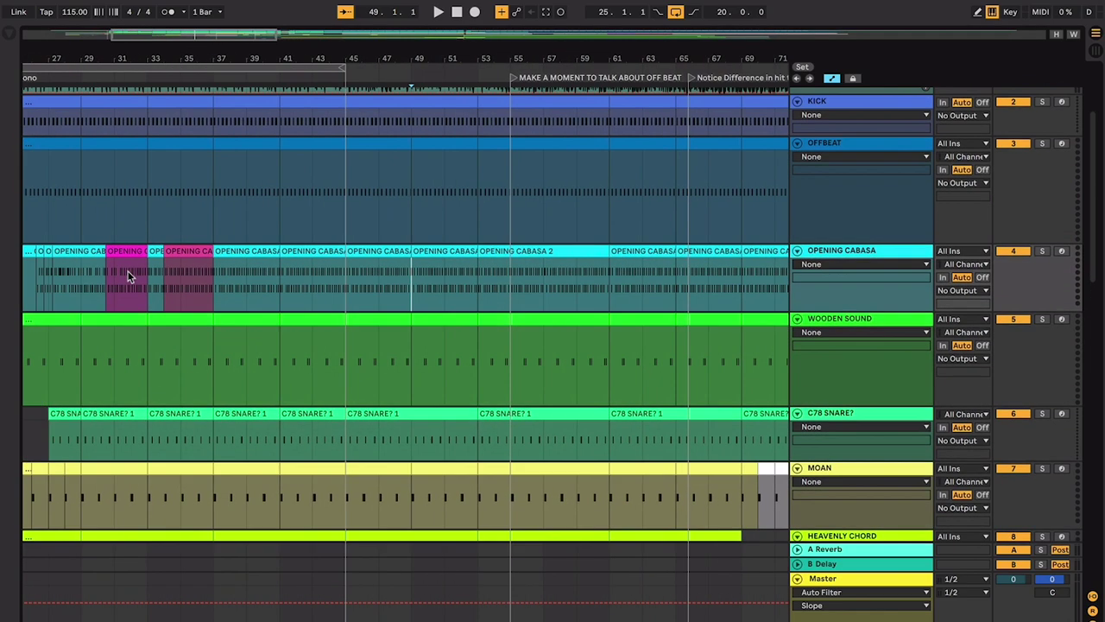
scroll(121, 245, "left", 3)
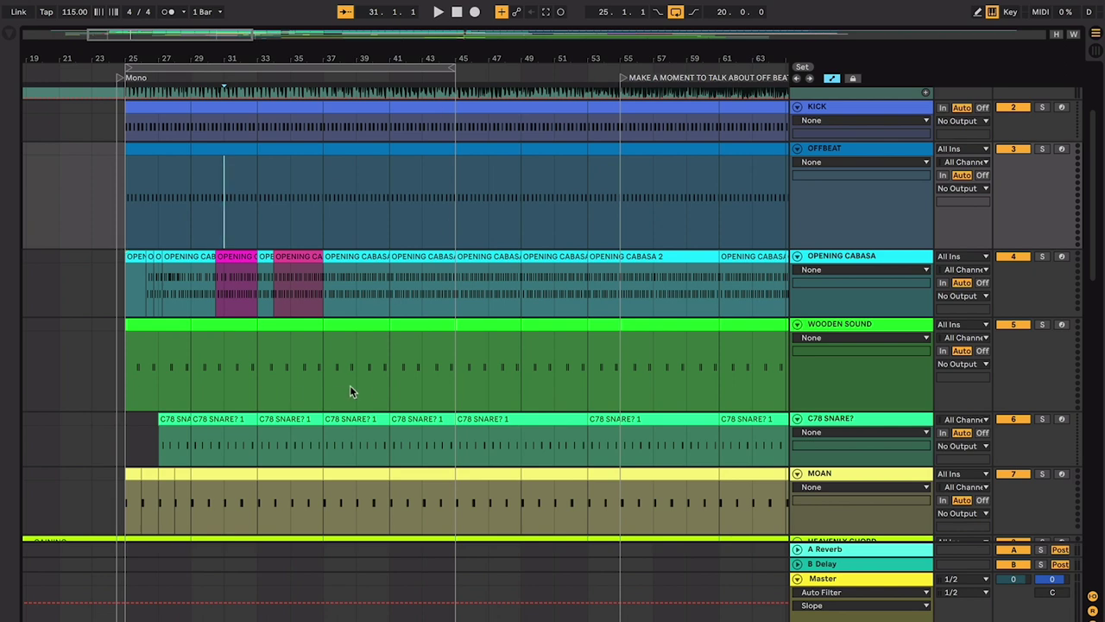
scroll(387, 372, "down", 3)
left_click(382, 328)
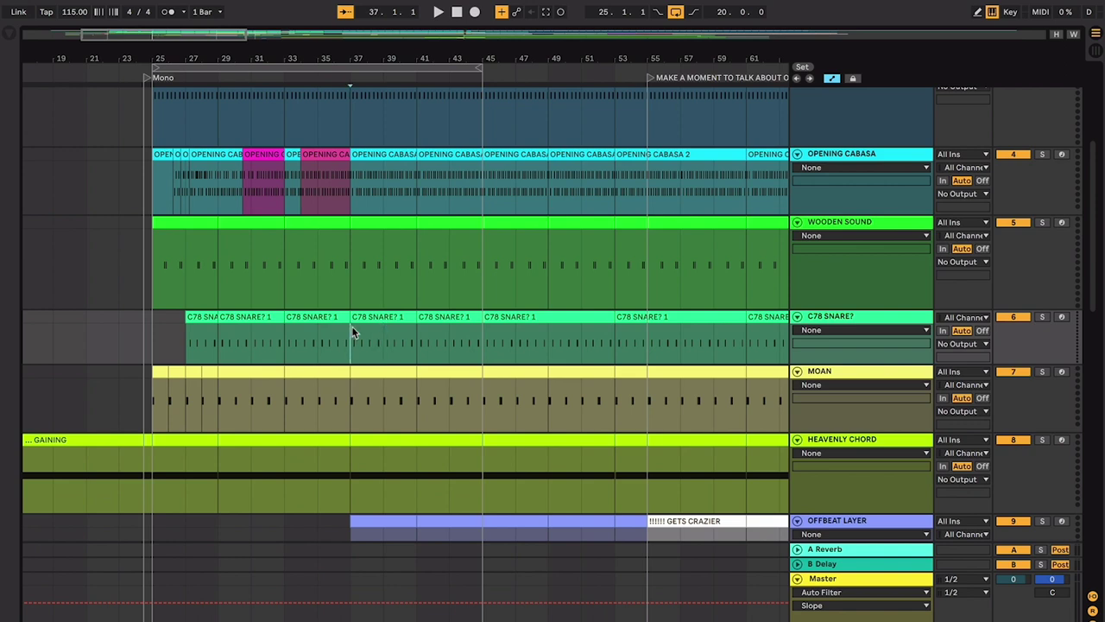
Step: Inspect the four-bar WOODEN SOUND blocks from bars 29 and 33 alongside the magenta OPENING CABASA 2 clips
key("plus")
key("plus")
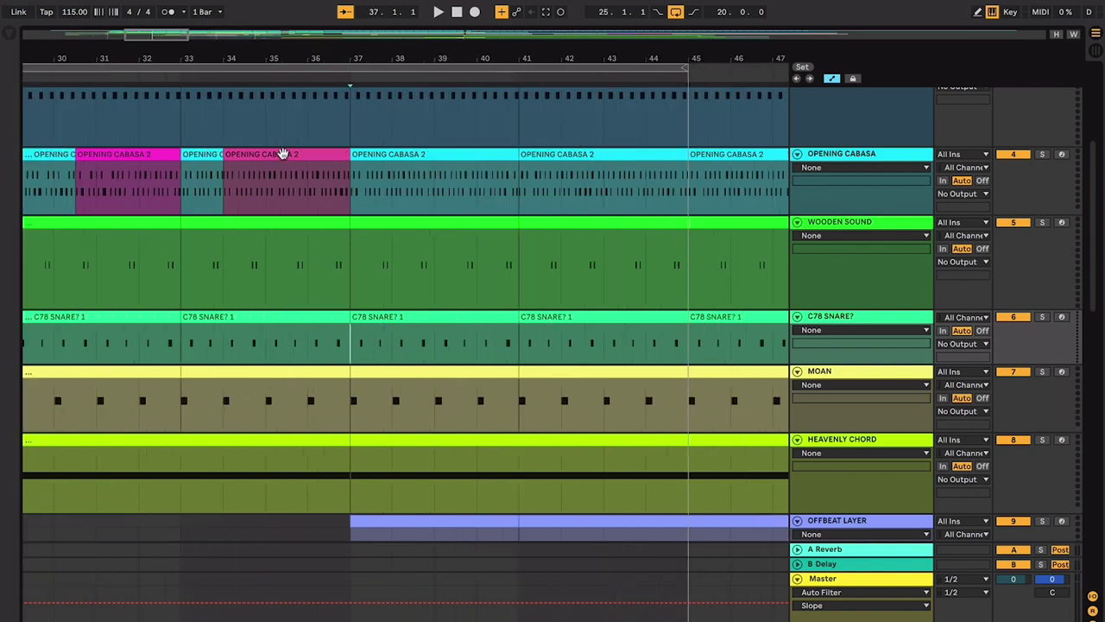
left_click(306, 218)
scroll(305, 216, "left", 2)
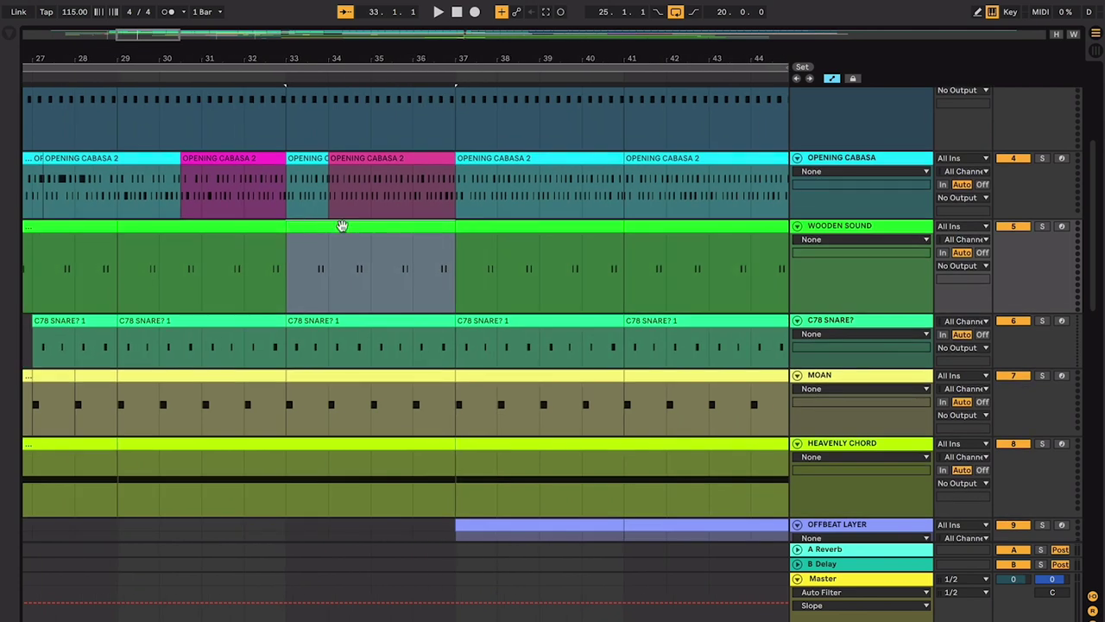
scroll(342, 225, "left", 2)
scroll(329, 208, "left", 2)
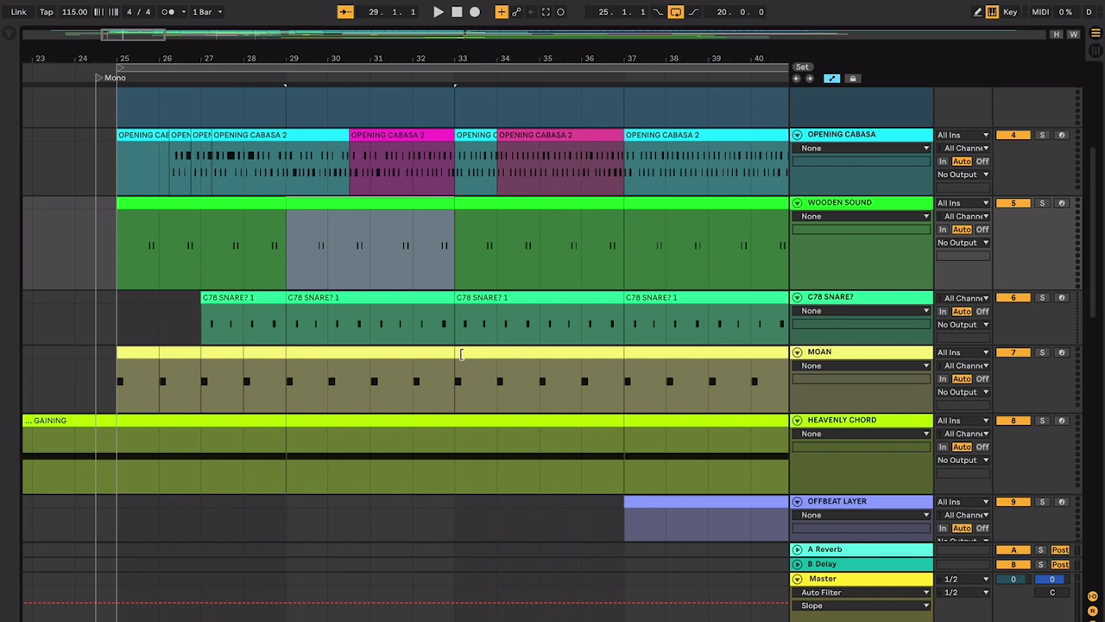
Step: Check the KICK and OFFBEAT blocks between bars 29 and 33 against the percussion layers below them
scroll(388, 251, "up", 5)
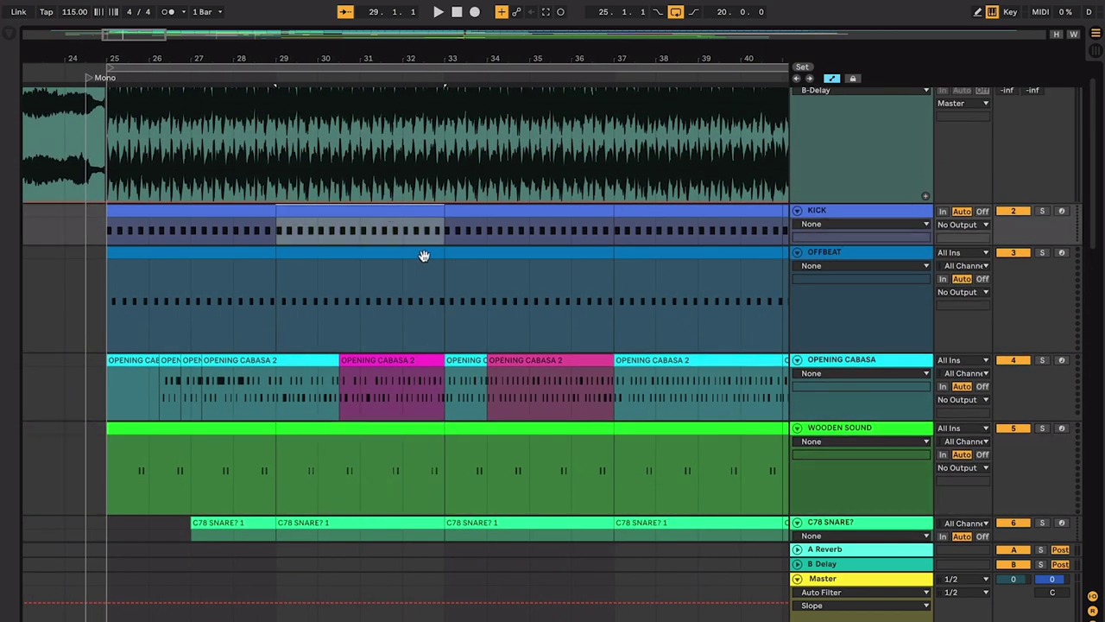
key("Down")
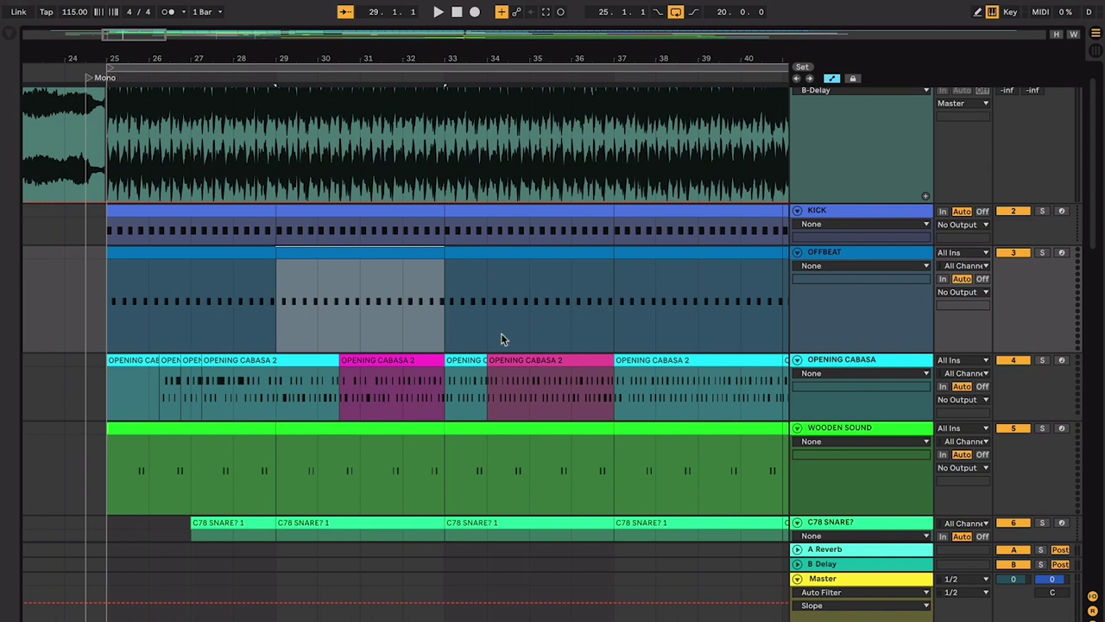
scroll(500, 335, "down", 3)
scroll(501, 335, "right", 1)
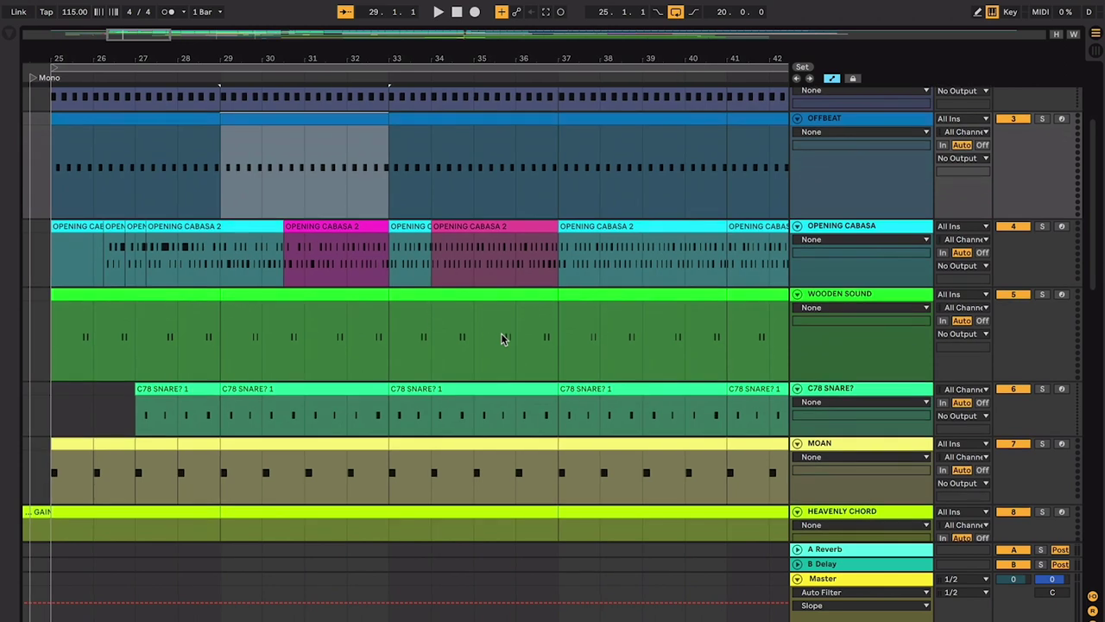
scroll(501, 338, "up", 2)
scroll(502, 338, "left", 1)
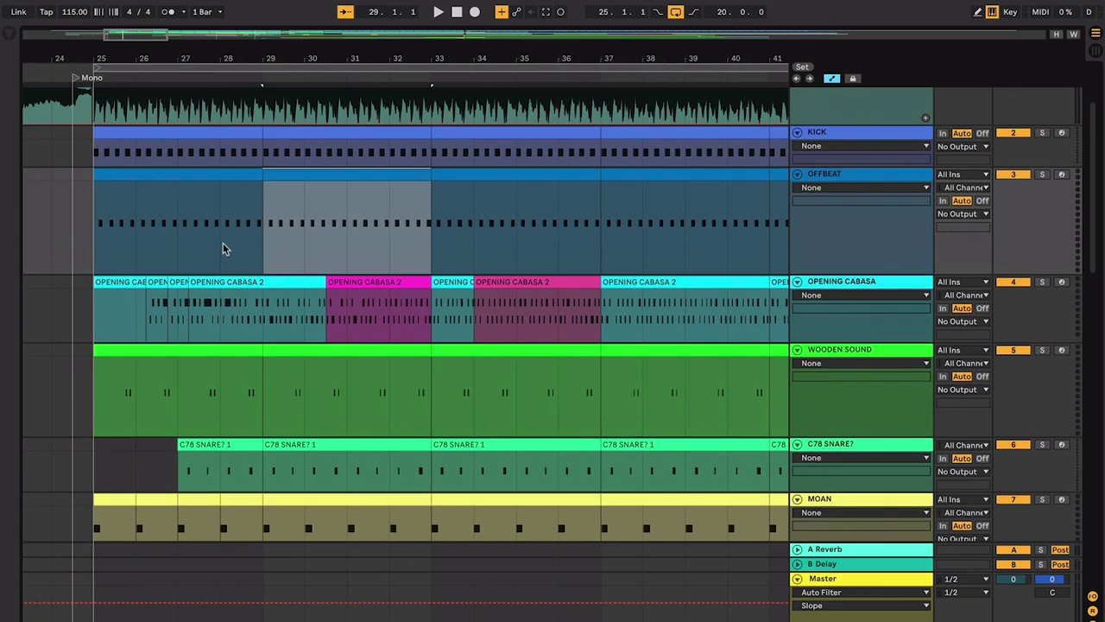
Step: Highlight OFFBEAT from bar 25 to 37, followed by the OPENING CABASA 2 clip that starts at bar 37
left_click_drag(86, 196, 586, 201)
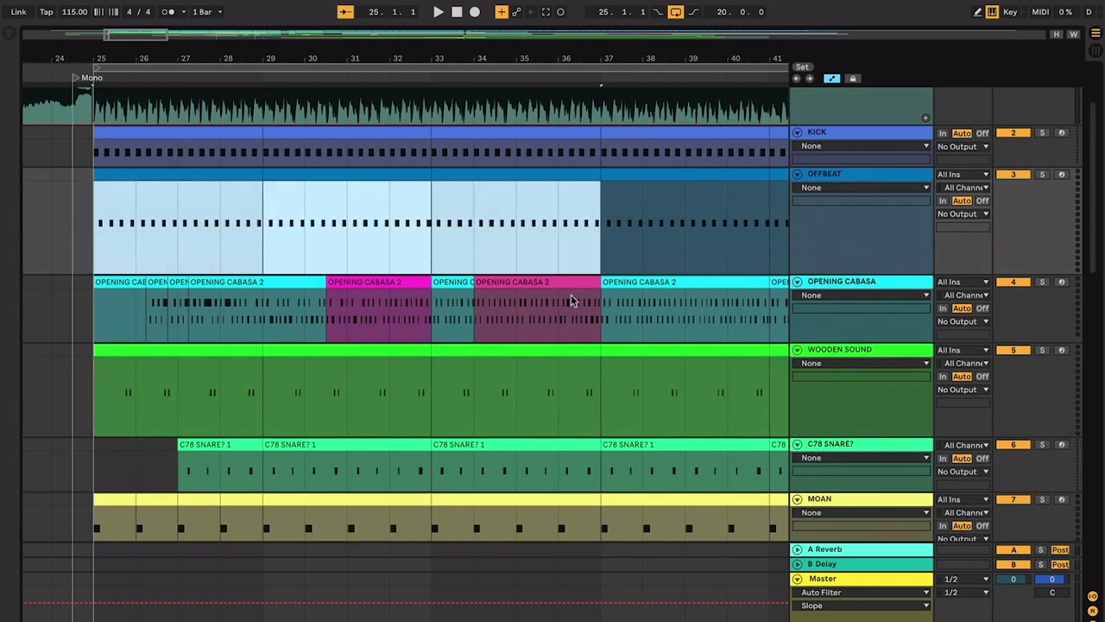
scroll(572, 298, "down", 2)
scroll(573, 298, "right", 3)
scroll(563, 289, "up", 1)
left_click(563, 284)
left_click(557, 258)
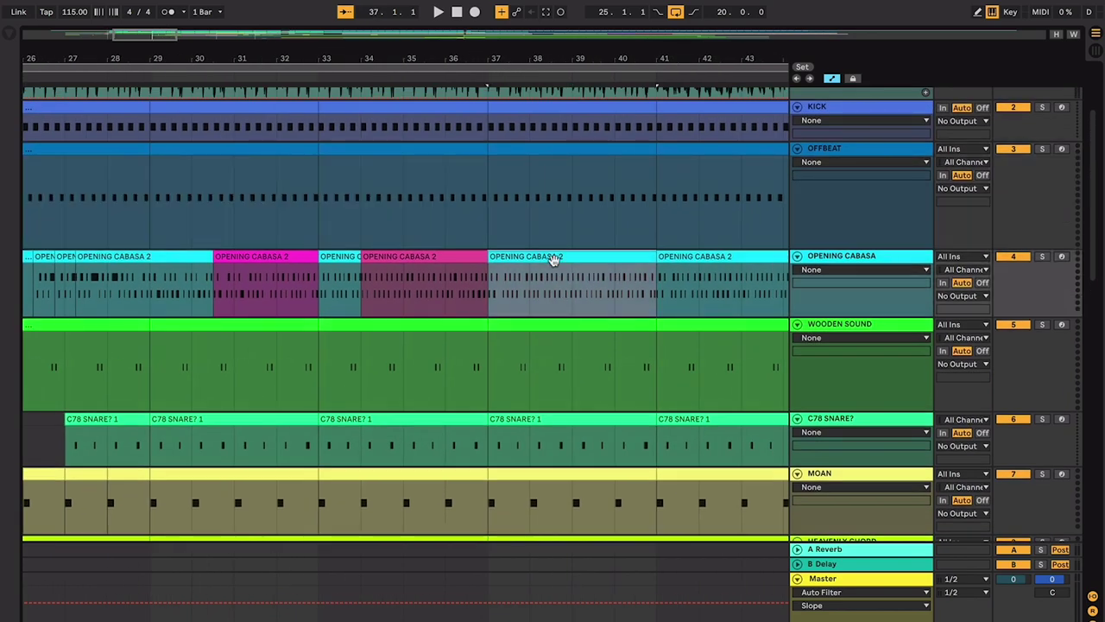
Step: Examine the layers around bar 37 from OFFBEAT down to OFFBEAT LAYER, BASS LINE and WHITE NOISE SMASH /WASH
scroll(555, 259, "left", 2)
scroll(555, 259, "up", 1)
scroll(535, 337, "down", 1)
scroll(536, 336, "right", 2)
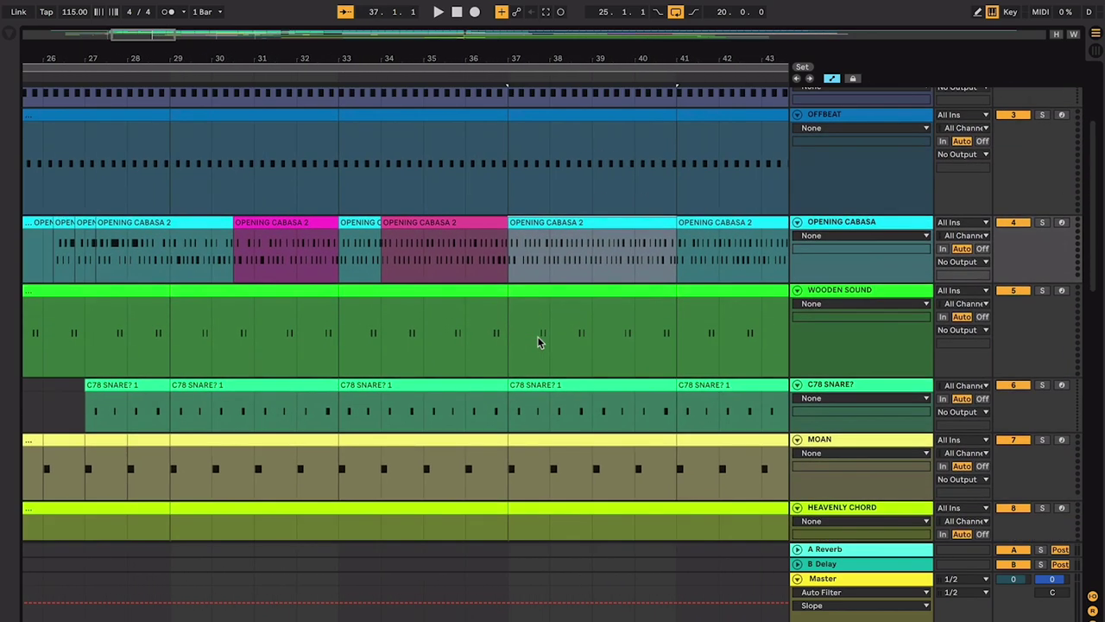
scroll(524, 374, "down", 5)
scroll(524, 374, "right", 4)
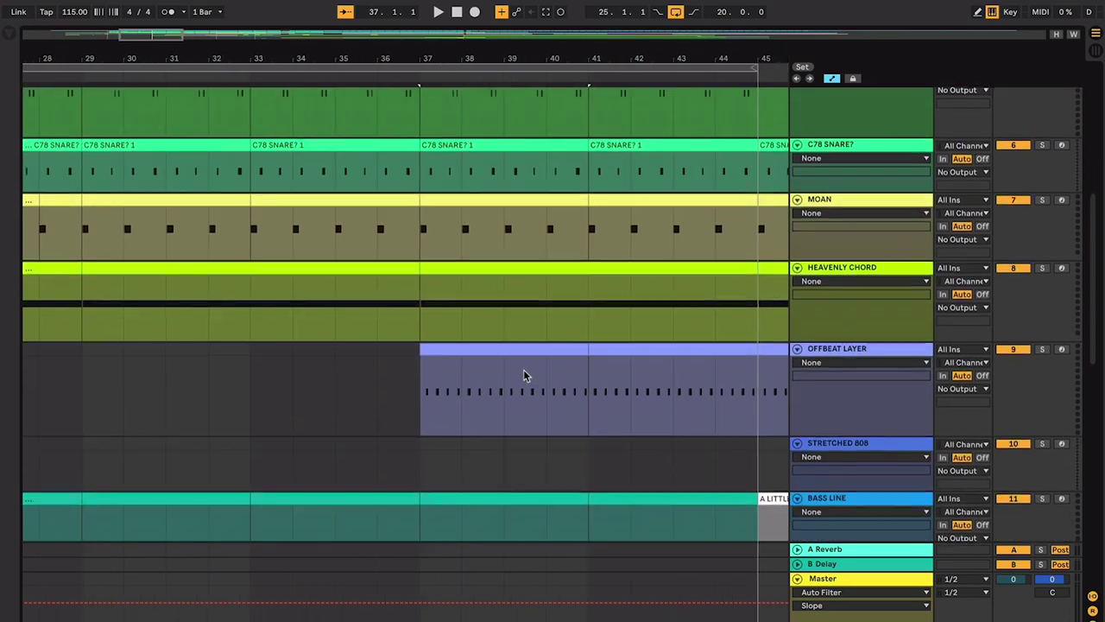
scroll(524, 374, "down", 1)
scroll(525, 375, "down", 6)
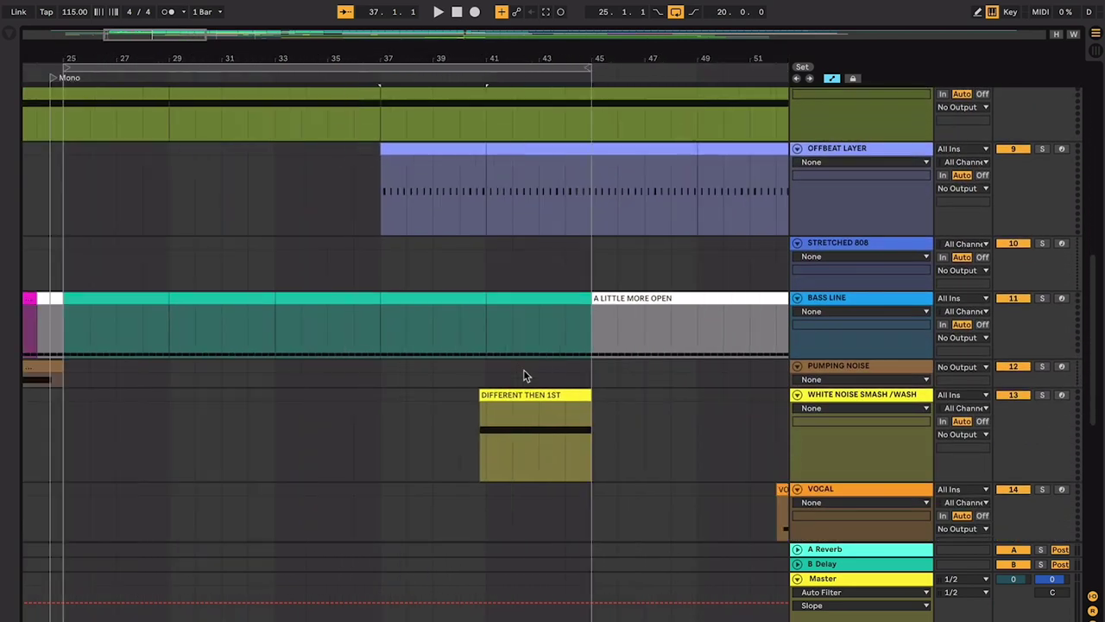
scroll(373, 305, "up", 4)
scroll(402, 323, "up", 5)
scroll(401, 323, "left", 1)
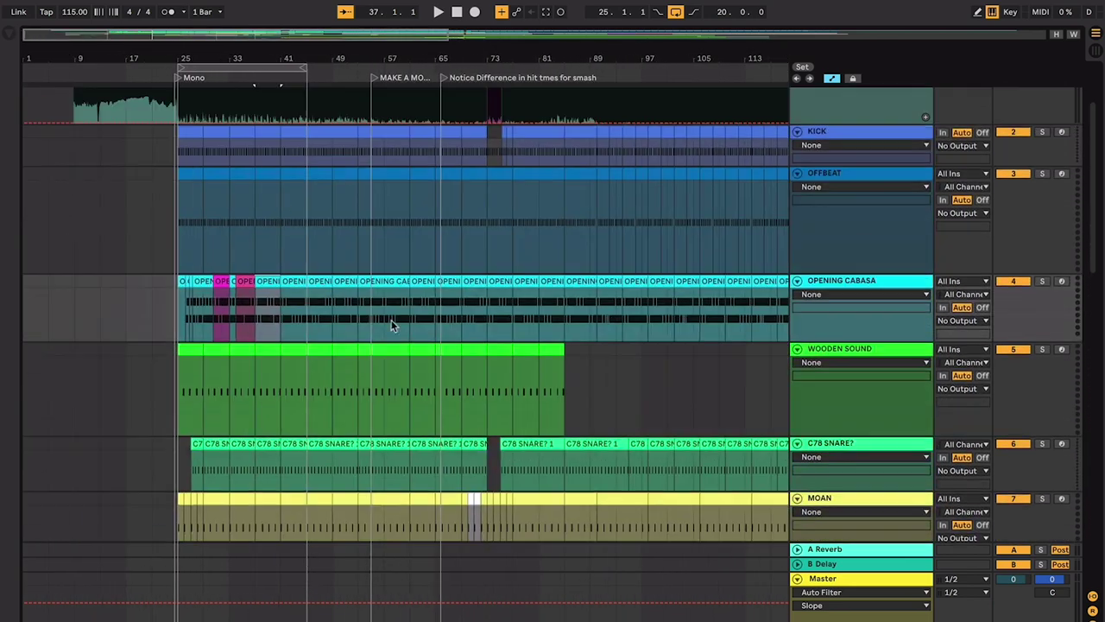
Step: Compare the four-bar blocks from bar 33 with the entry of OFFBEAT LAYER at bar 37
scroll(233, 261, "up", 10)
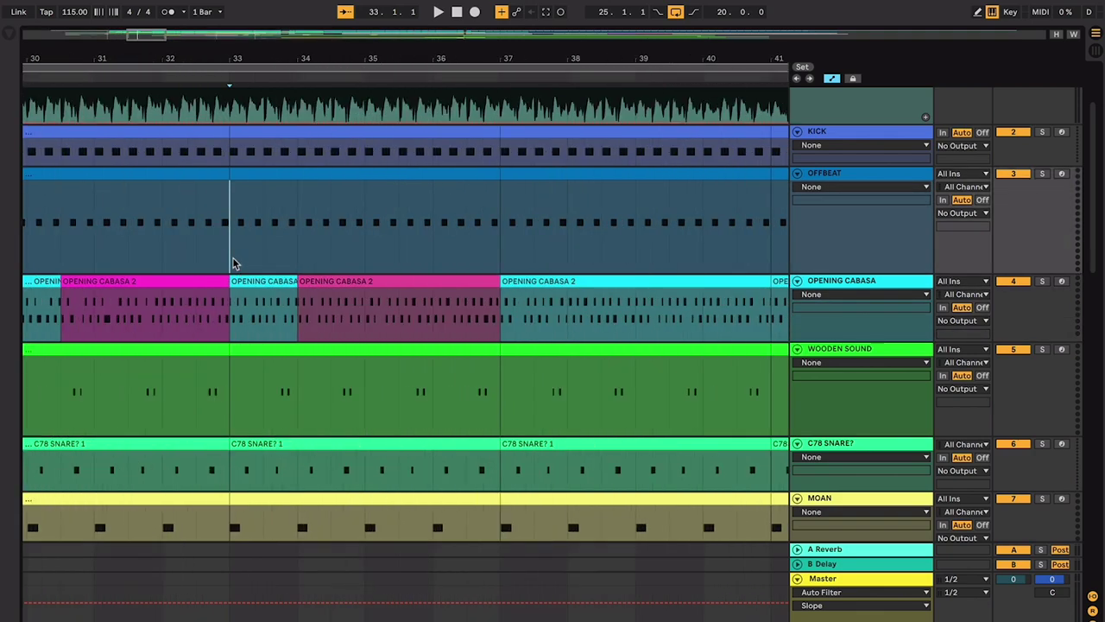
scroll(234, 261, "down", 5)
scroll(233, 258, "down", 5)
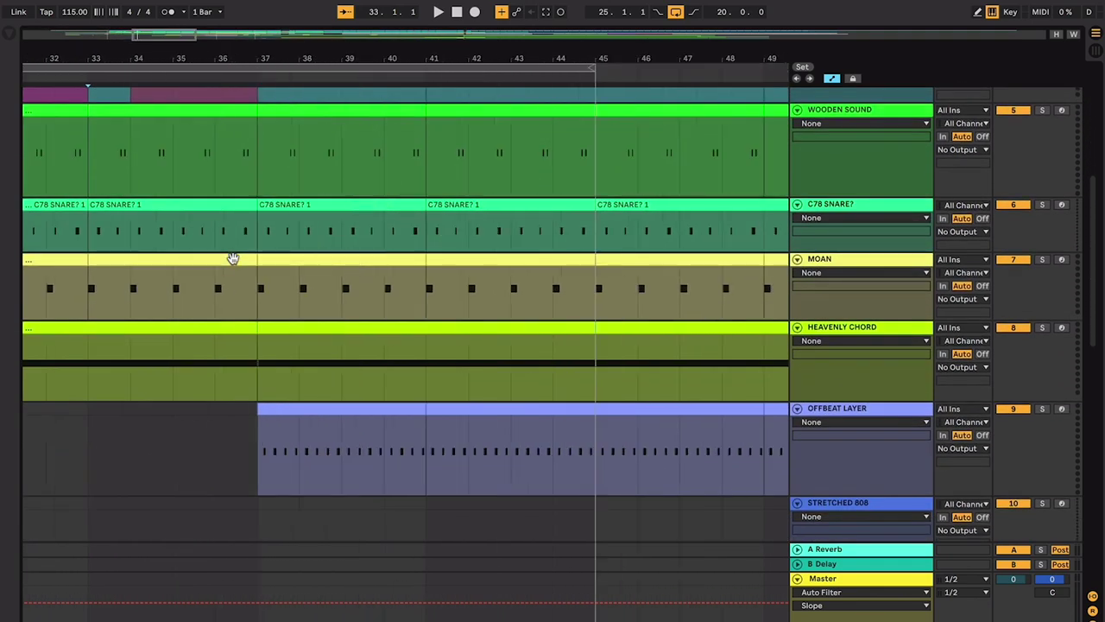
scroll(233, 258, "down", 2)
scroll(233, 259, "left", 4)
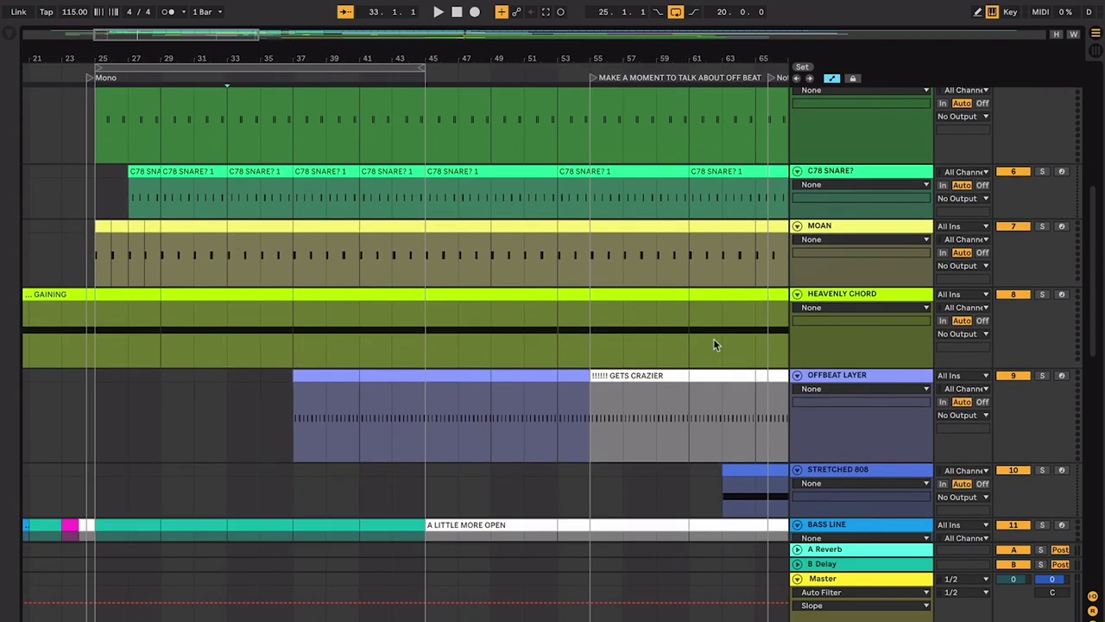
Step: Collapse all tracks in the arrangement, and switch off the arrangement loop and MIDI overdub
left_click(831, 376)
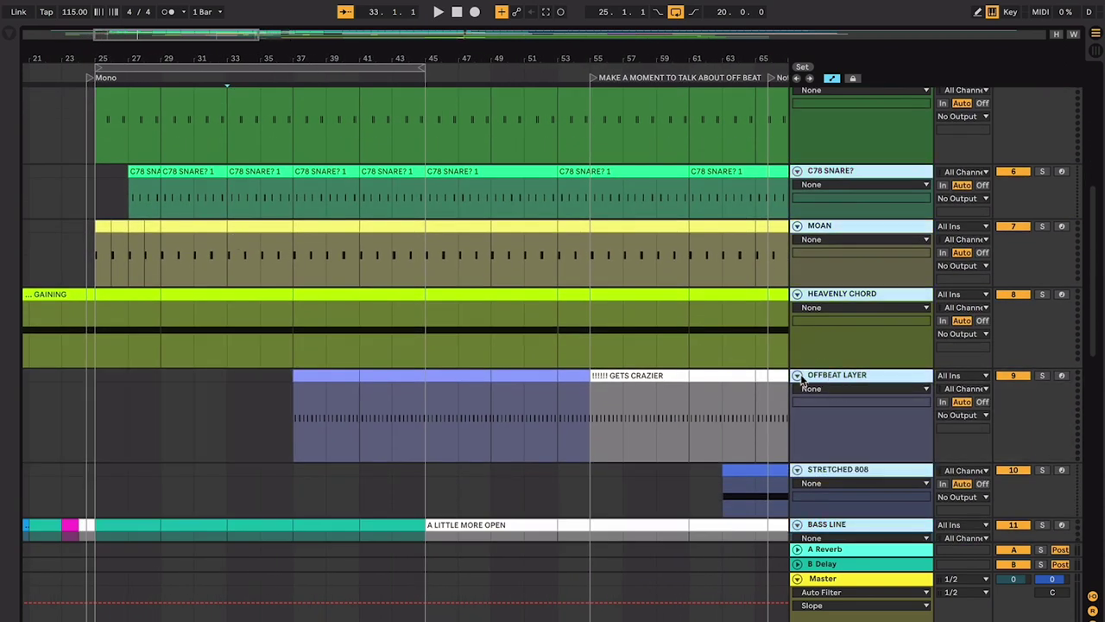
left_click(796, 375, "alt")
left_click(397, 216)
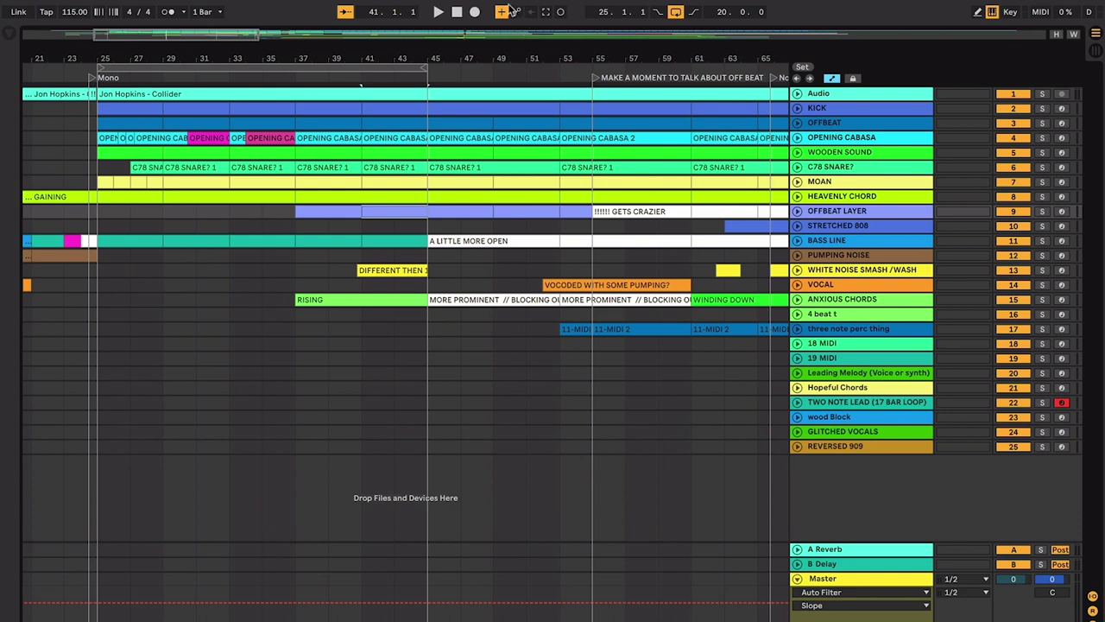
left_click(676, 12)
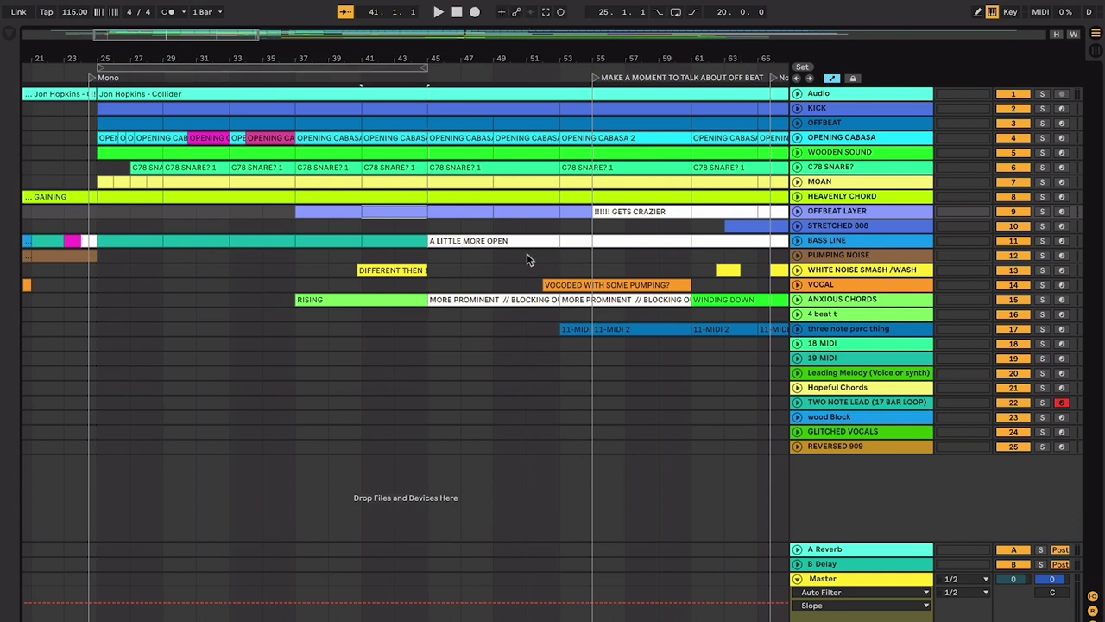
Step: Unfold the WHITE NOISE SMASH /WASH track and select its DIFFERENT THEN 1ST clip
scroll(526, 255, "right", 2)
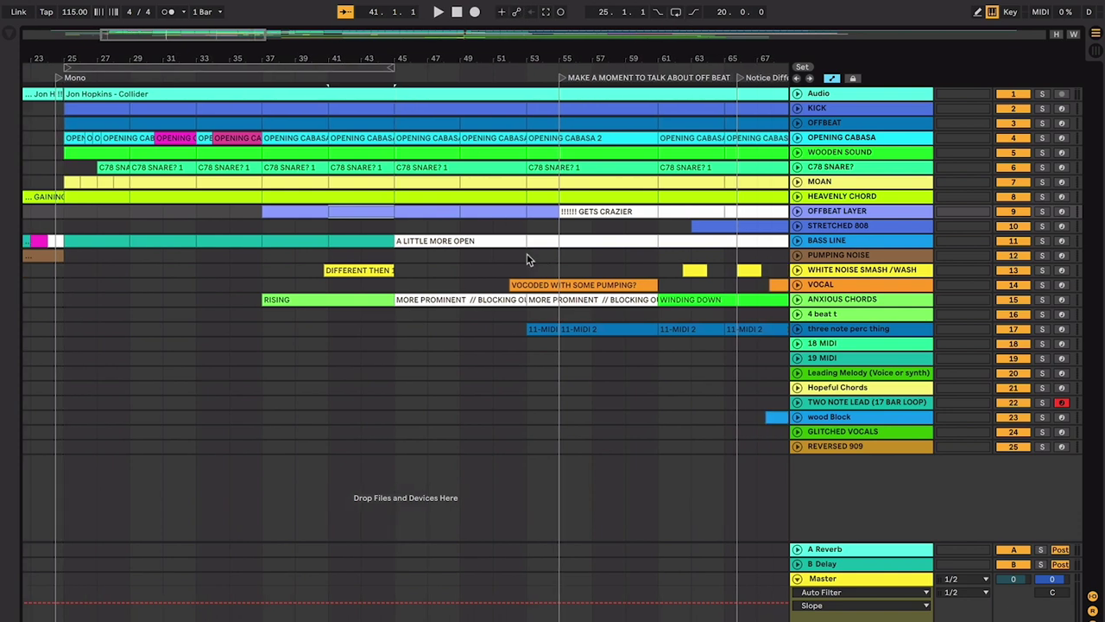
left_click(299, 224)
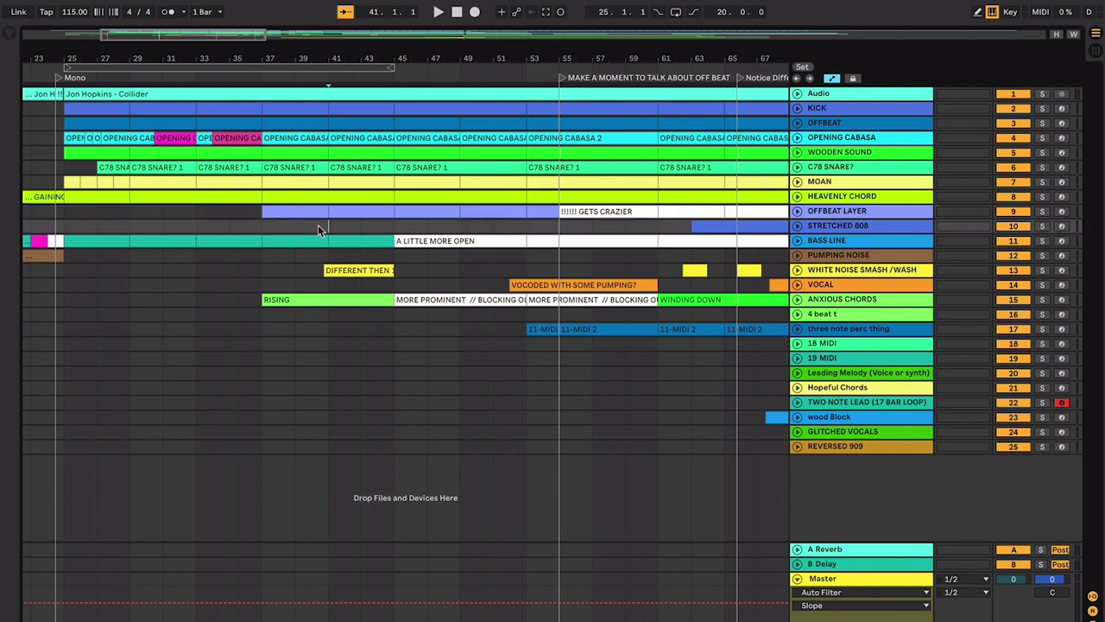
left_click(370, 232)
left_click(797, 269)
left_click(369, 275)
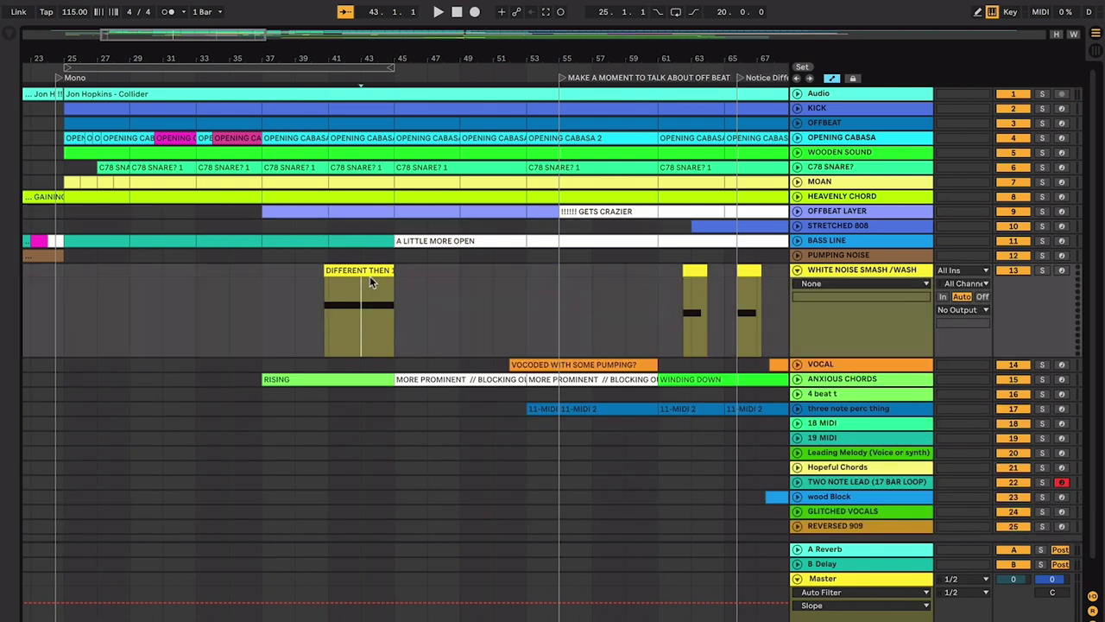
key("plus")
key("plus")
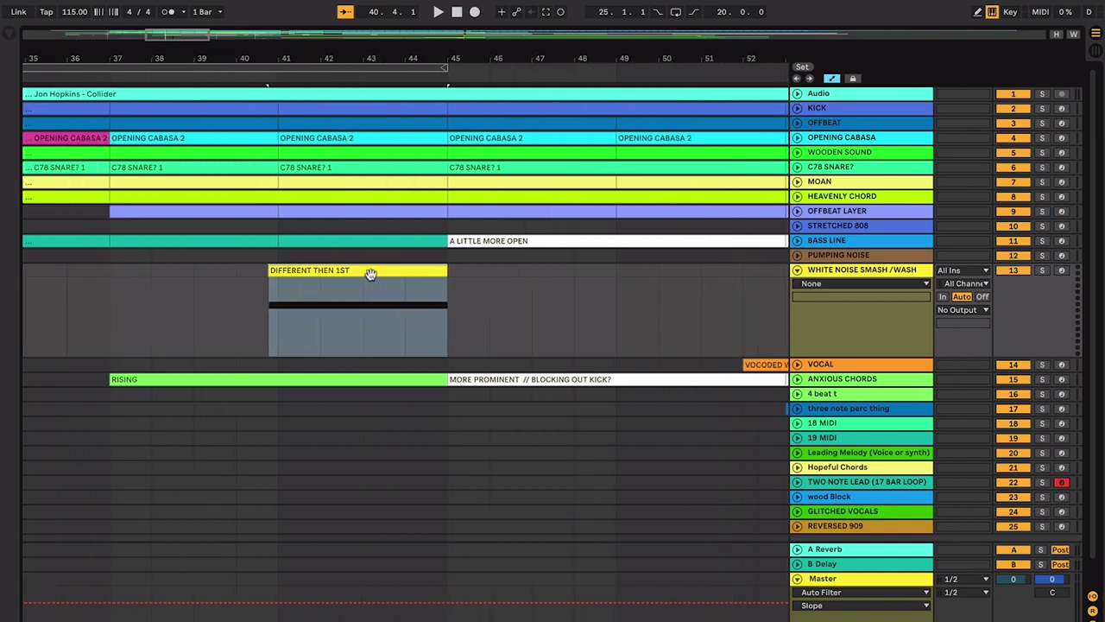
Step: Audition the start of the DIFFERENT THEN 1ST clip and highlight its portion from bar 41 to 45
key("space")
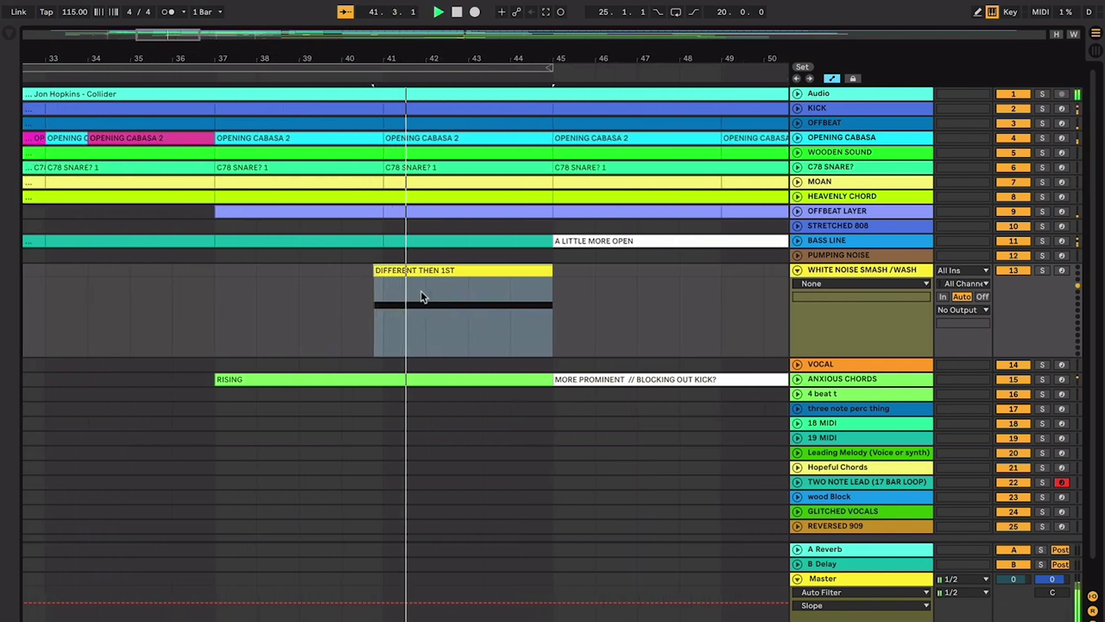
key("space")
key("space")
key("space")
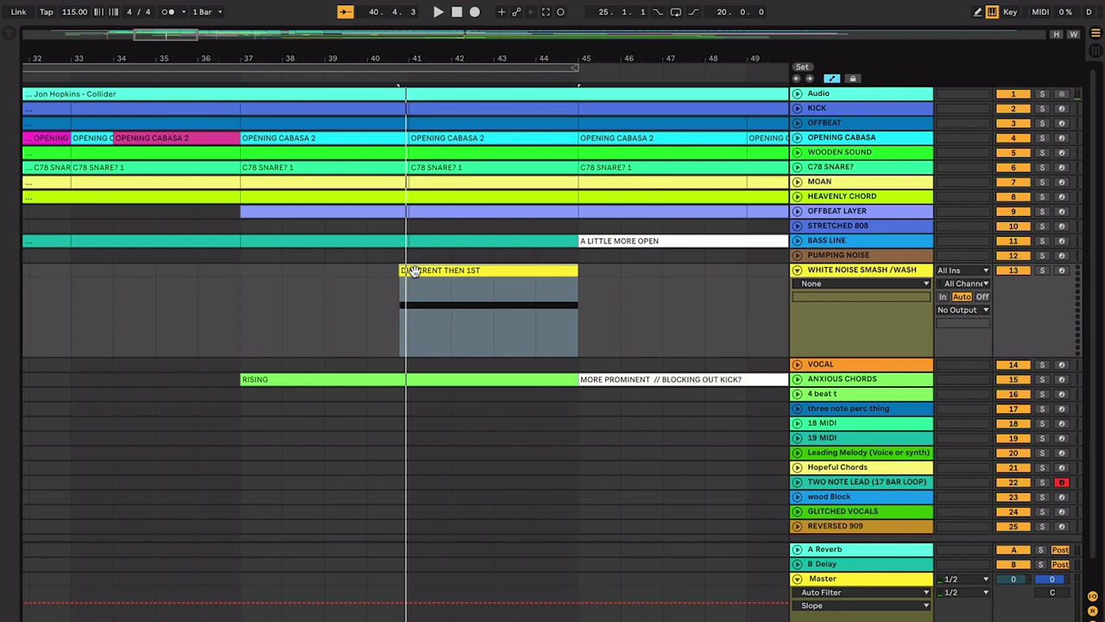
left_click_drag(406, 294, 570, 300)
left_click(401, 271)
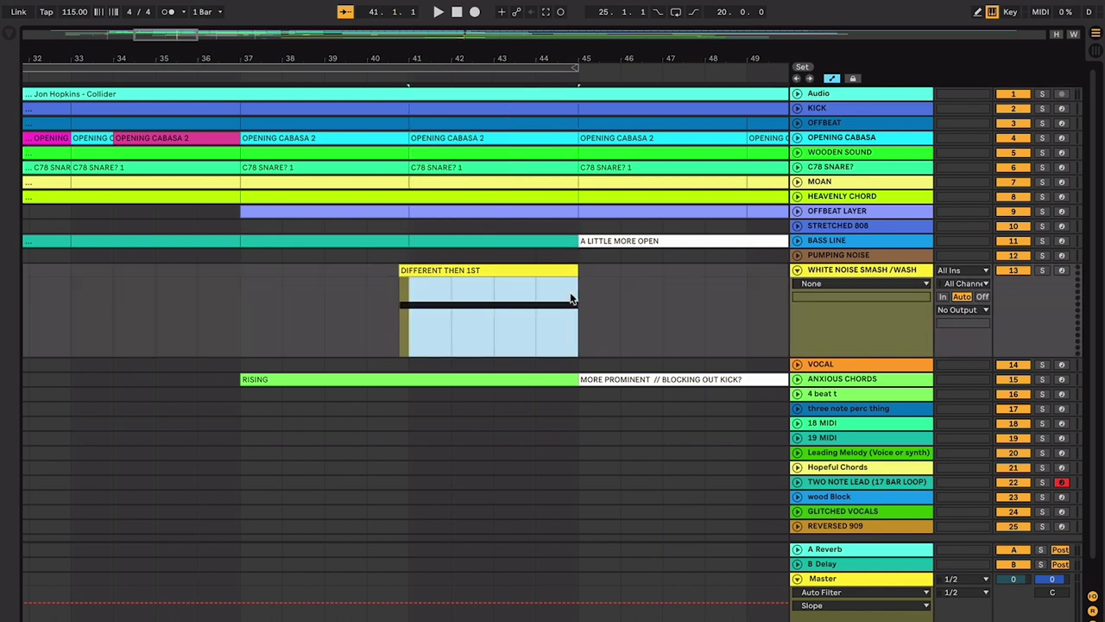
Step: Play the arrangement briefly from bar 25, where the percussion enters after the intro
key("minus")
key("minus")
key("minus")
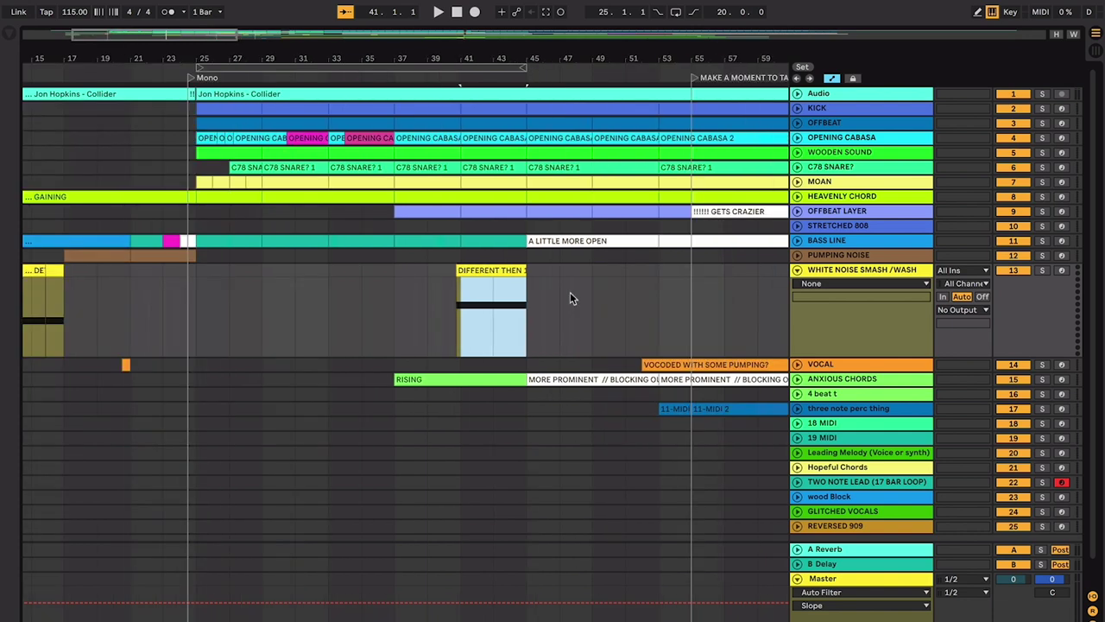
scroll(570, 294, "left", 3)
left_click(339, 279)
key("space")
key("space")
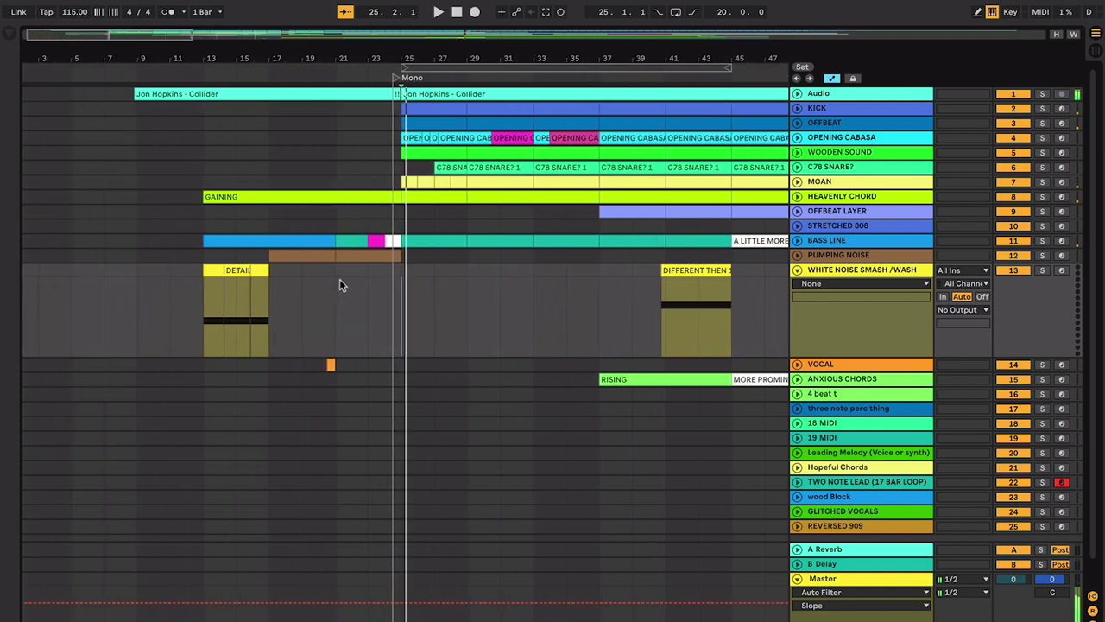
Step: Place the playback start at bar 41 on the DIFFERENT THEN 1ST white noise clip
left_click(681, 332)
scroll(680, 332, "right", 3)
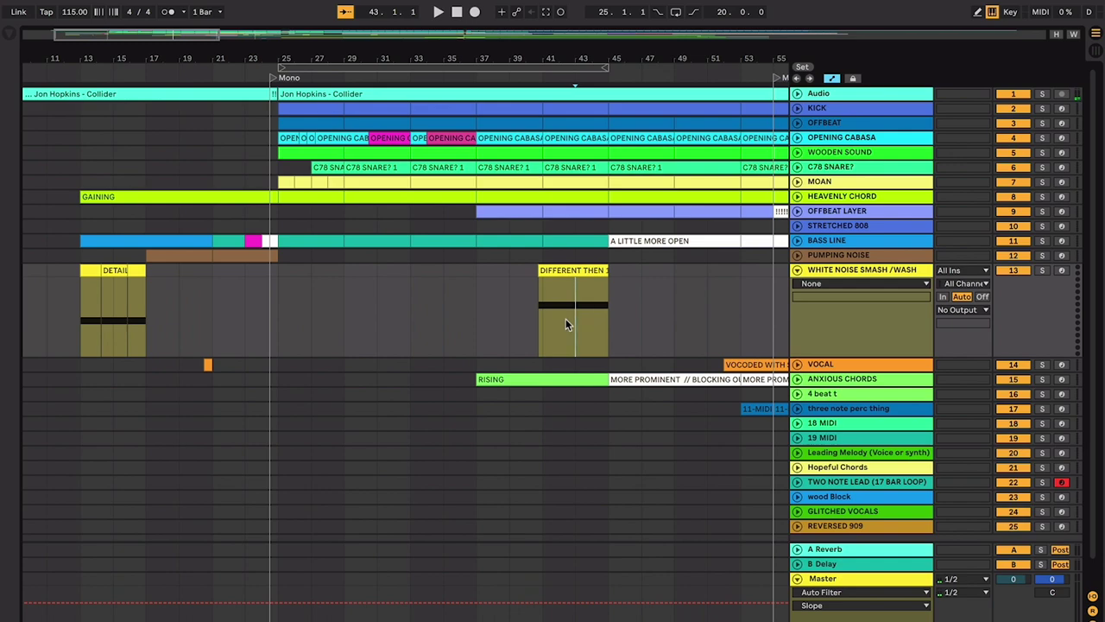
scroll(565, 319, "right", 3)
left_click(446, 305)
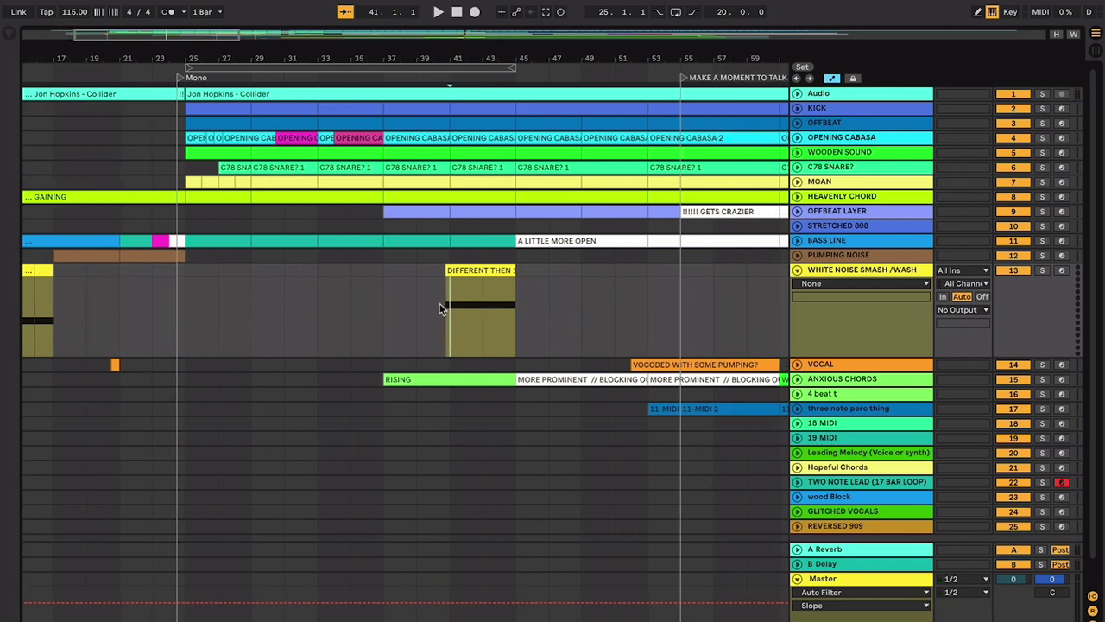
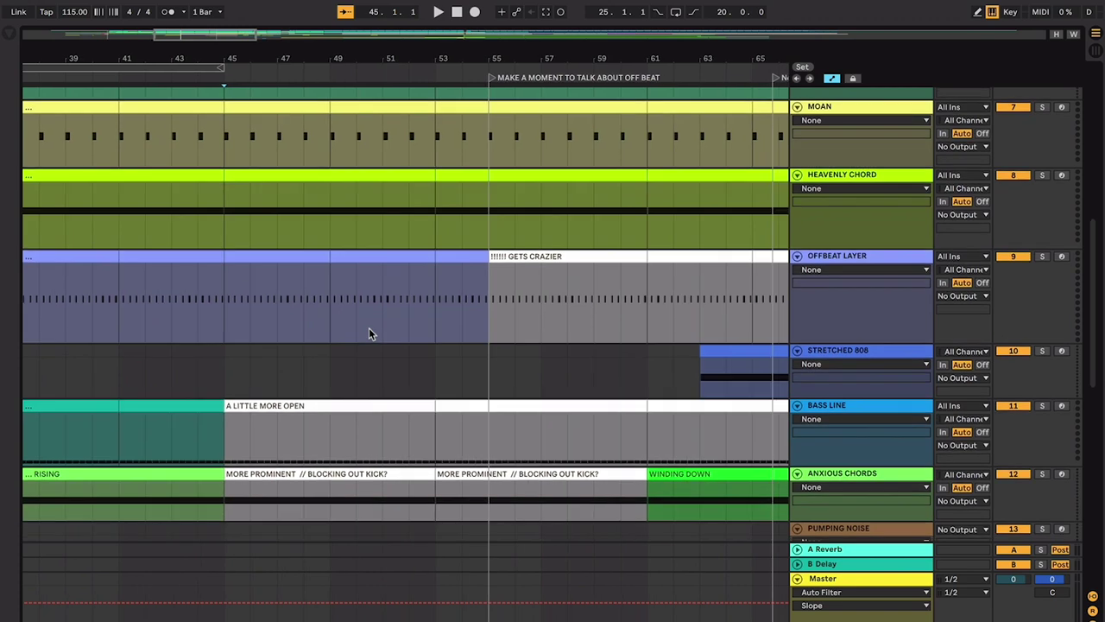
Step: Highlight the Jon Hopkins - Collider audio from bar 9 to bar 97 on the Audio track
key("plus")
key("plus")
key("plus")
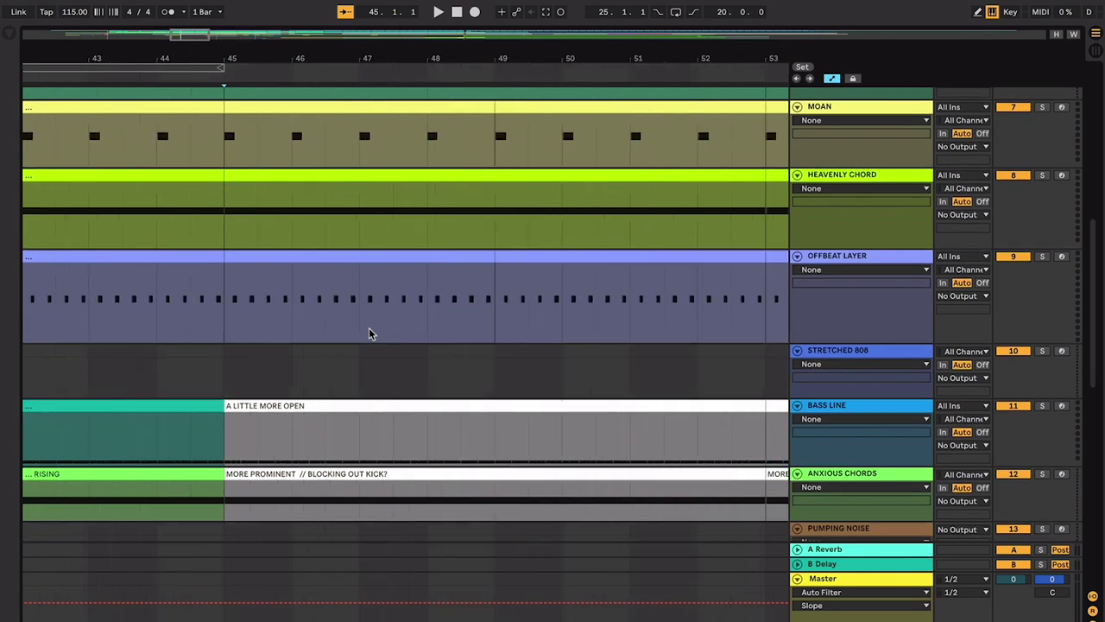
scroll(369, 333, "down", 2)
key("minus")
key("minus")
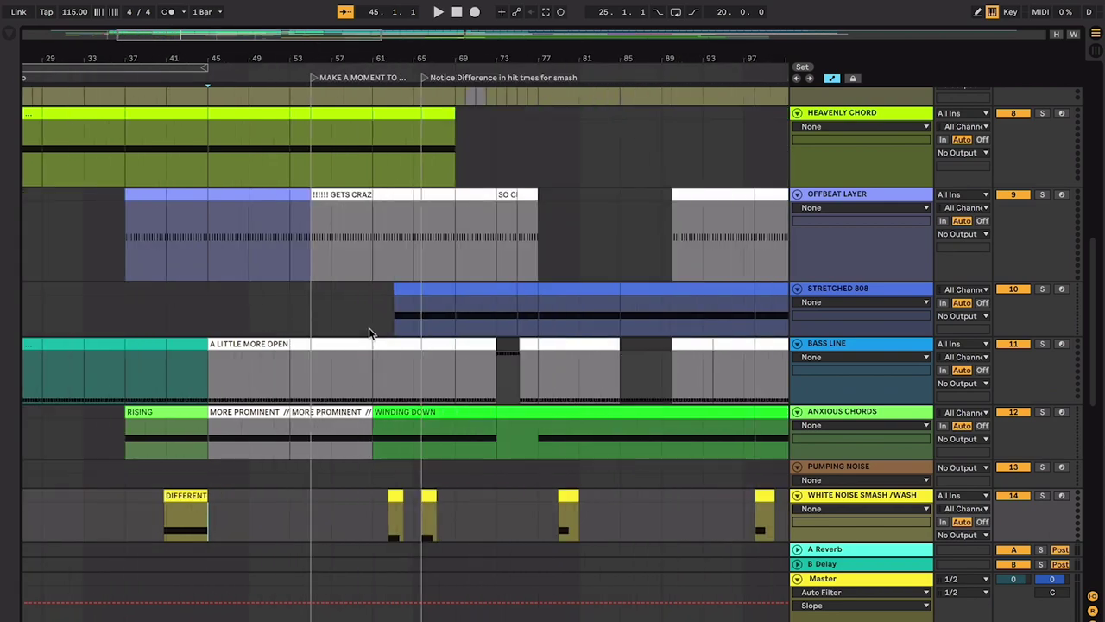
scroll(369, 333, "up", 5)
key("minus")
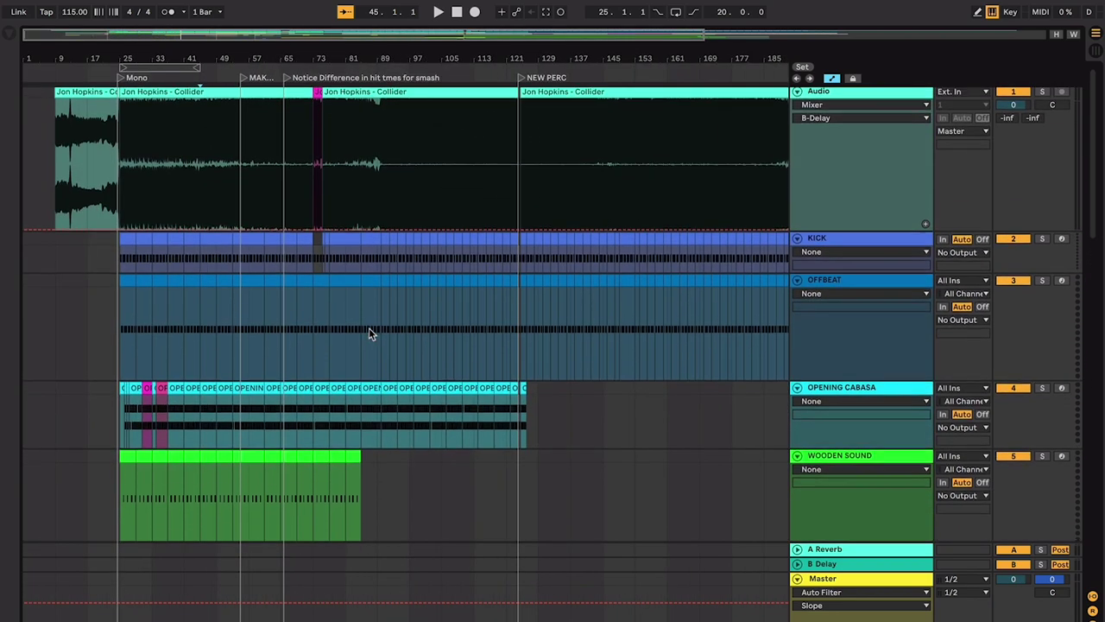
scroll(370, 329, "up", 1)
left_click(394, 228)
left_click(369, 212)
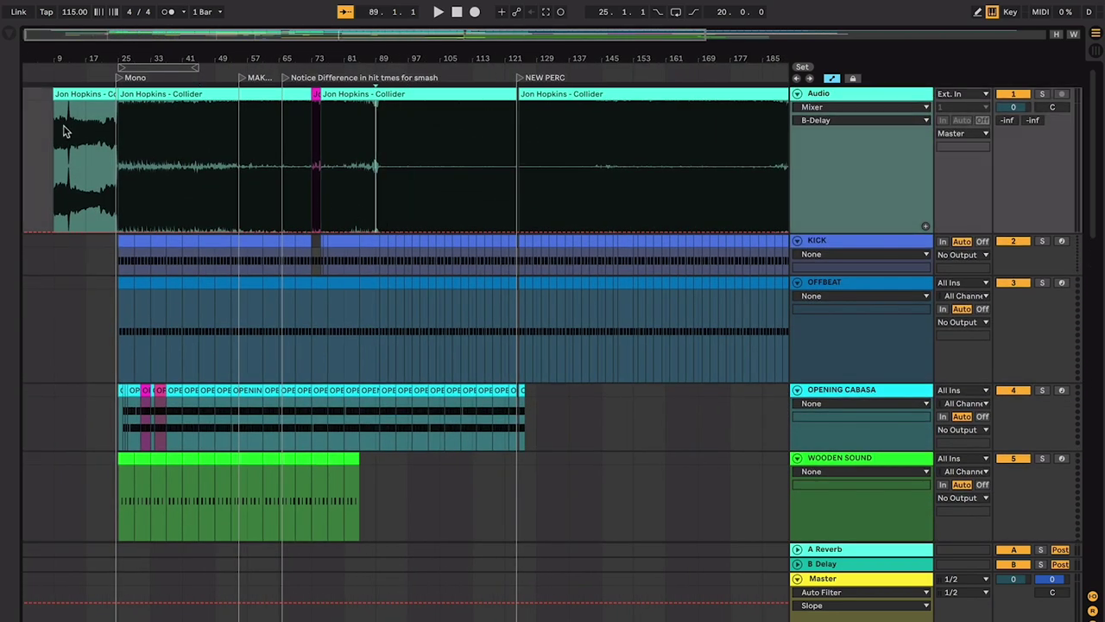
left_click_drag(63, 131, 412, 136)
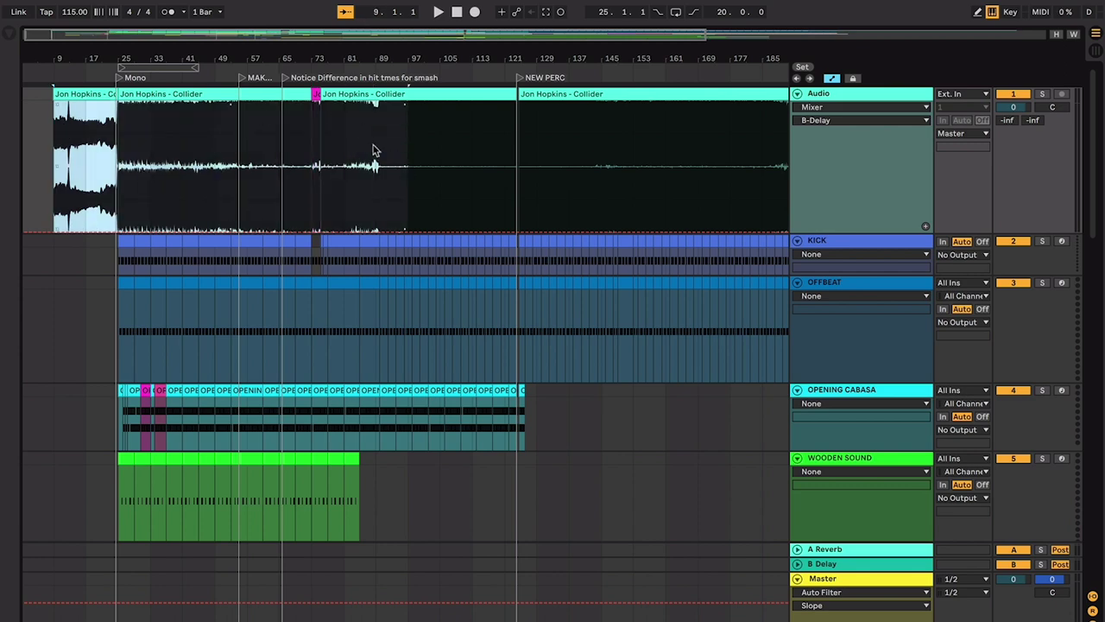
Step: Highlight the Collider audio from bar 25 to bar 97, then place the playback start at bar 97
left_click(200, 158)
left_click_drag(120, 152, 409, 145)
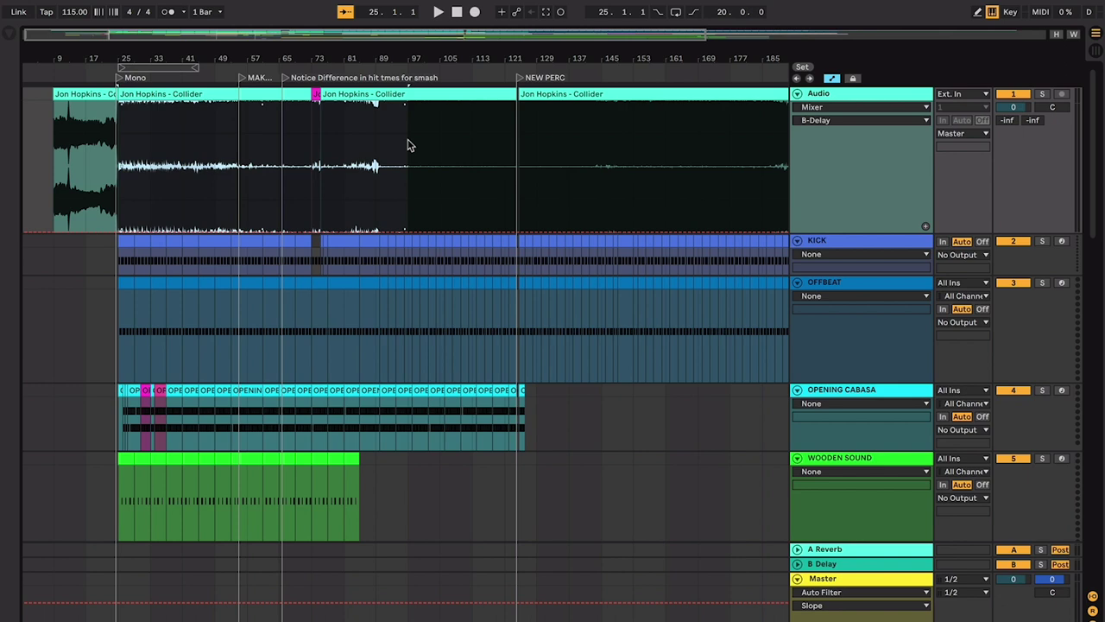
left_click(409, 145)
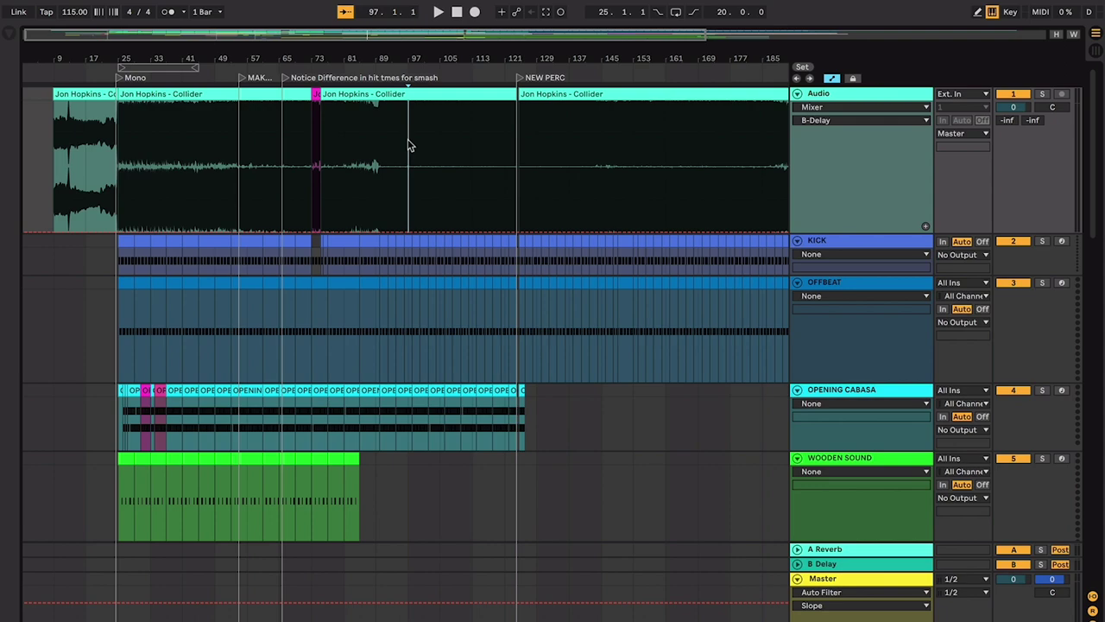
Step: Examine how the percussion, MOAN, HEAVENLY CHORD and OFFBEAT LAYER clips line up around the off beat marker at bar 55
scroll(409, 145, "down", 10)
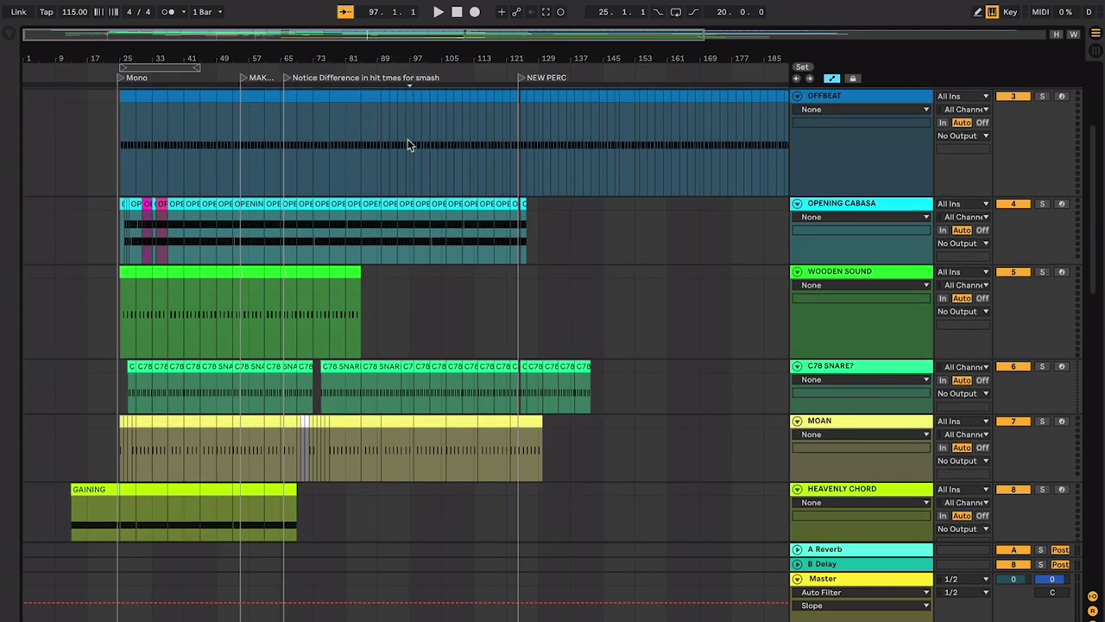
scroll(407, 139, "down", 2)
scroll(407, 139, "left", 3)
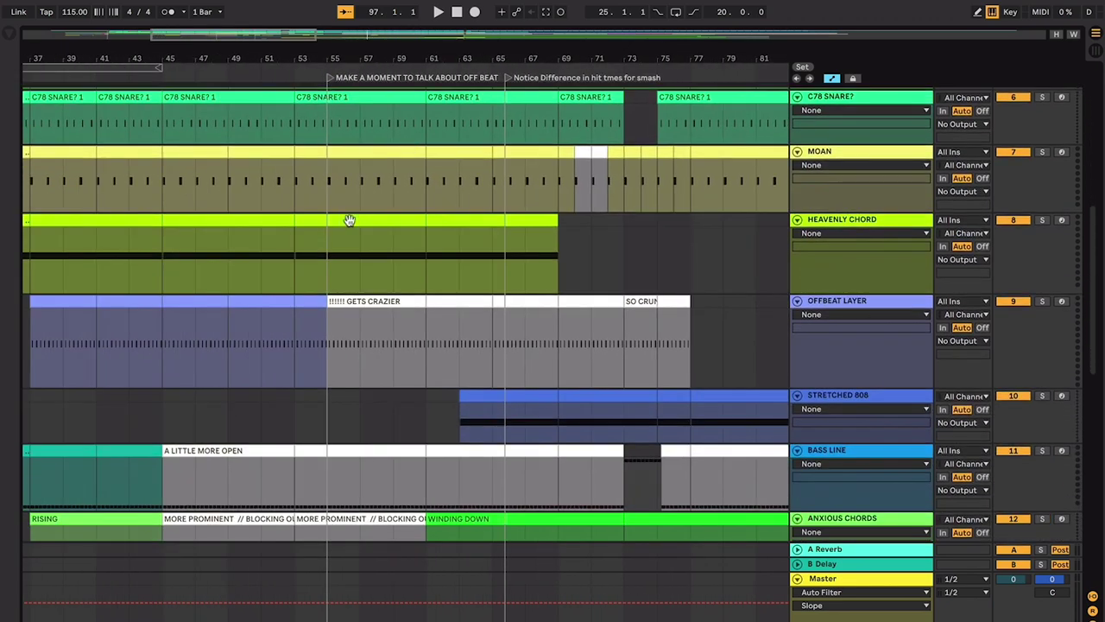
scroll(313, 257, "down", 2)
scroll(313, 256, "left", 2)
scroll(311, 257, "right", 2)
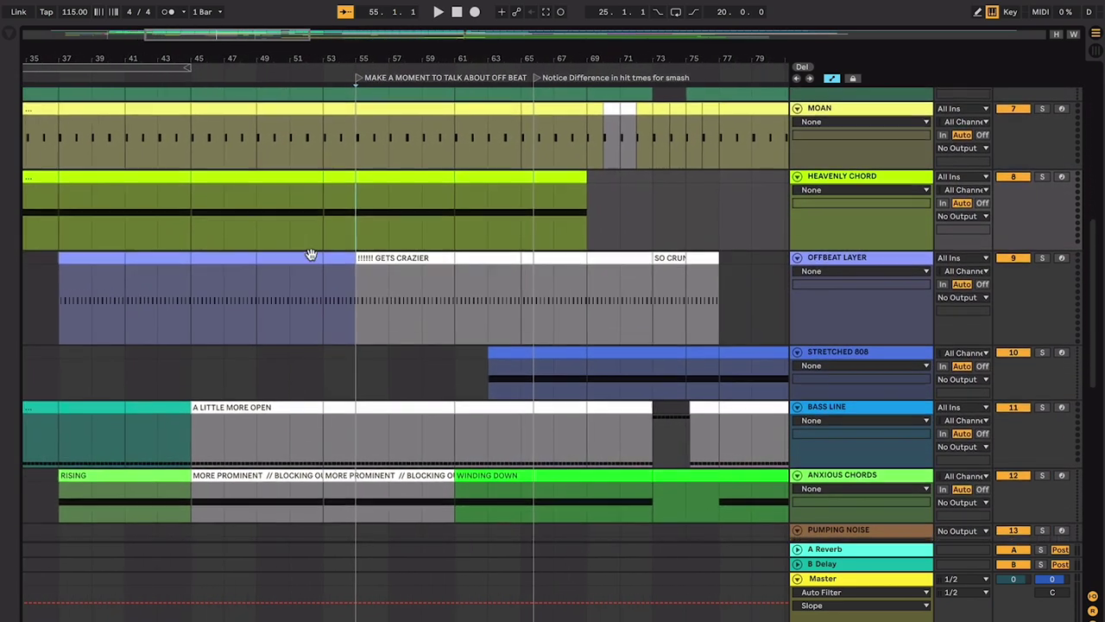
scroll(311, 256, "up", 3)
scroll(313, 259, "up", 2)
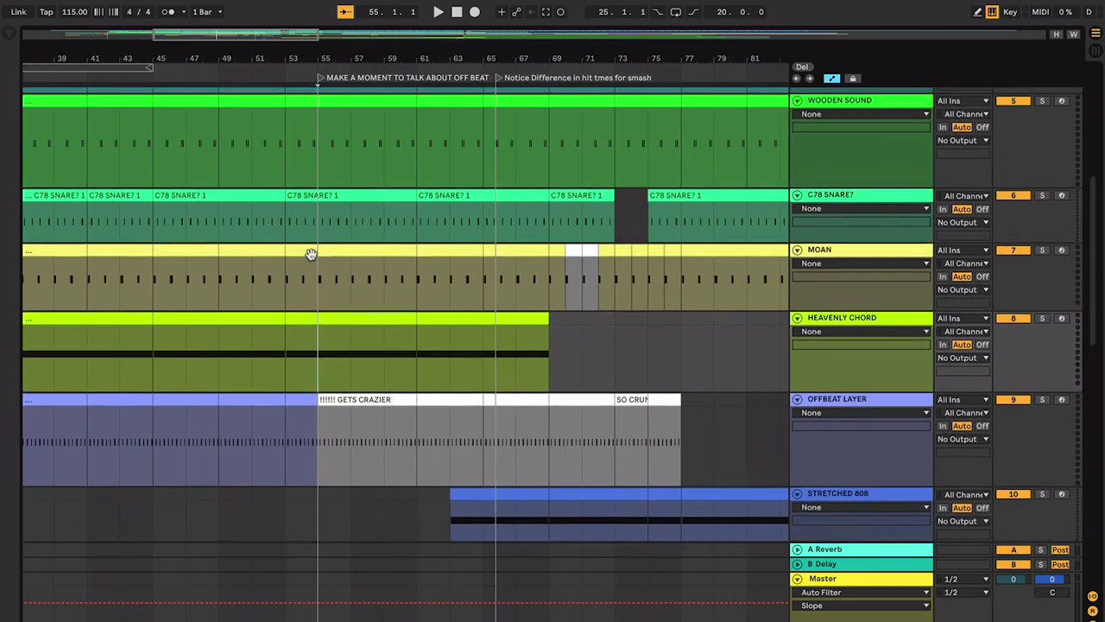
scroll(311, 246, "down", 3)
scroll(310, 243, "up", 2)
scroll(311, 243, "up", 3)
scroll(311, 243, "left", 3)
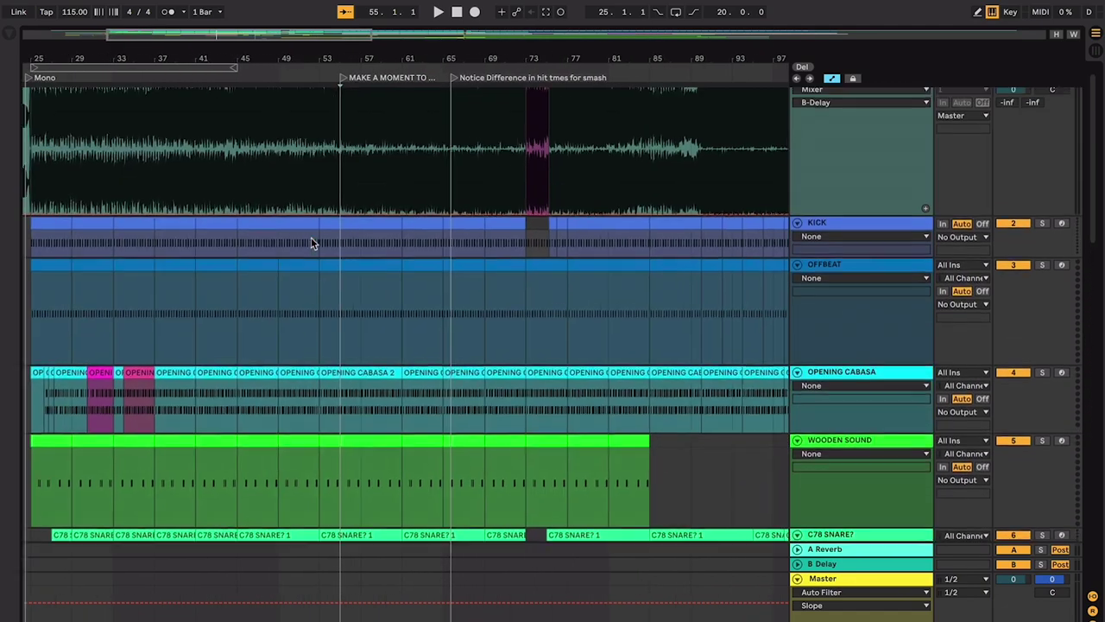
Step: Look through the remaining tracks, from OFFBEAT LAYER to the three note perc thing, to compare where their clips start
scroll(311, 241, "down", 5)
scroll(311, 242, "down", 3)
scroll(311, 241, "right", 1)
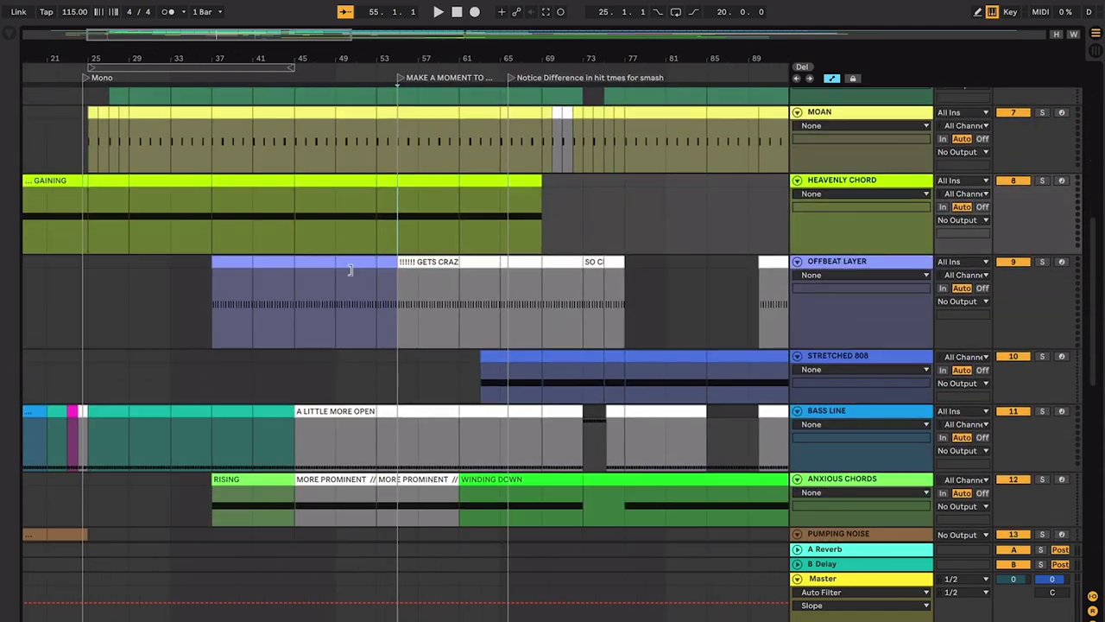
scroll(305, 373, "down", 2)
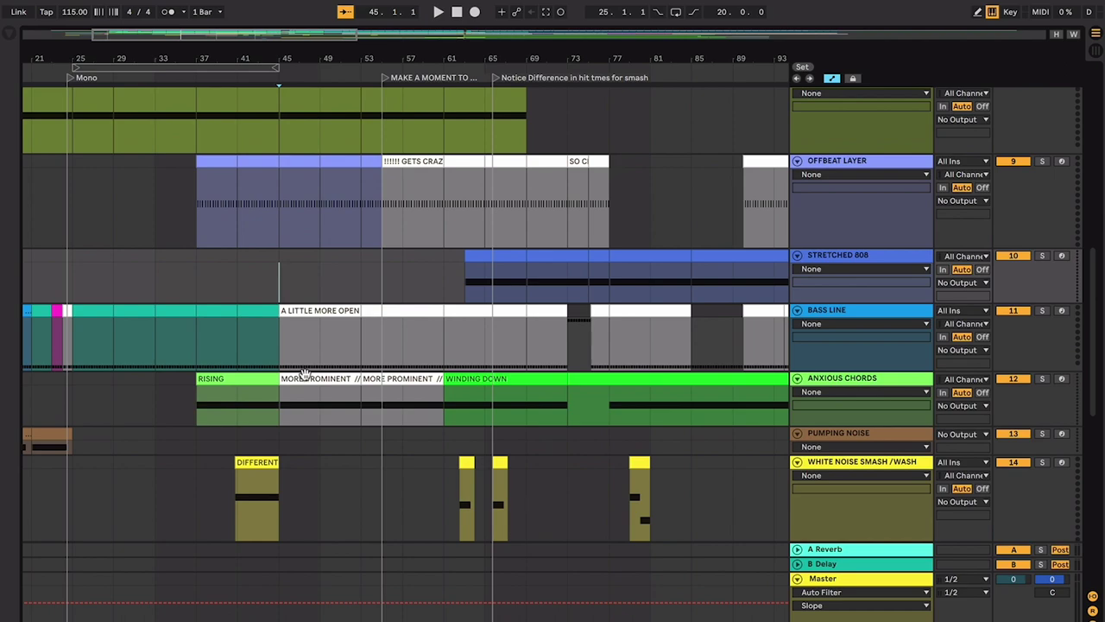
scroll(305, 373, "up", 5)
scroll(305, 373, "right", 1)
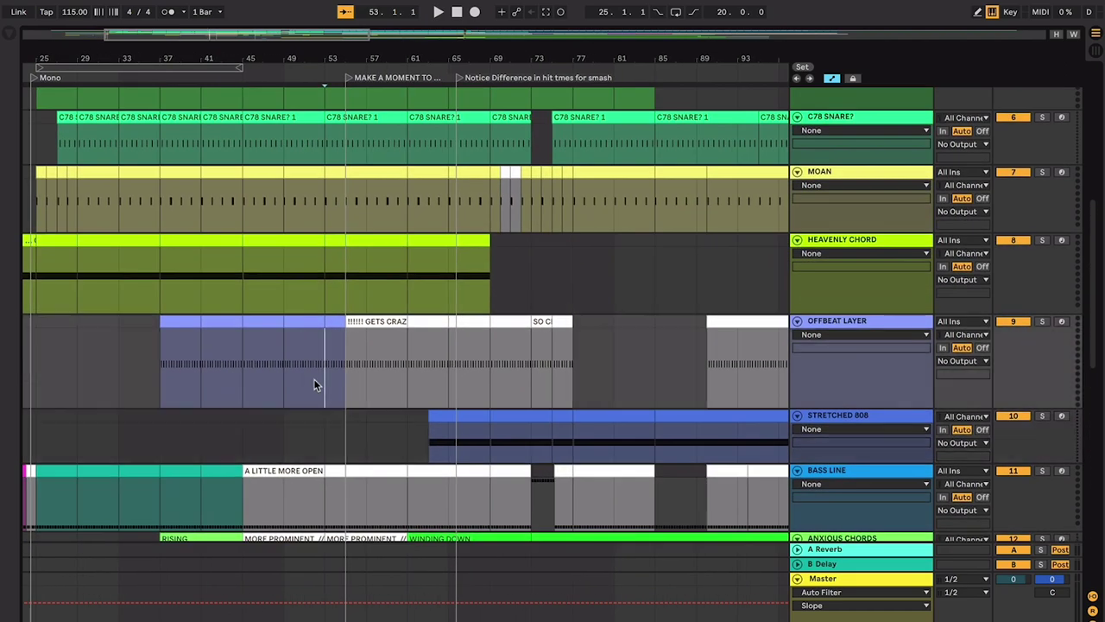
scroll(313, 378, "up", 7)
scroll(314, 379, "down", 15)
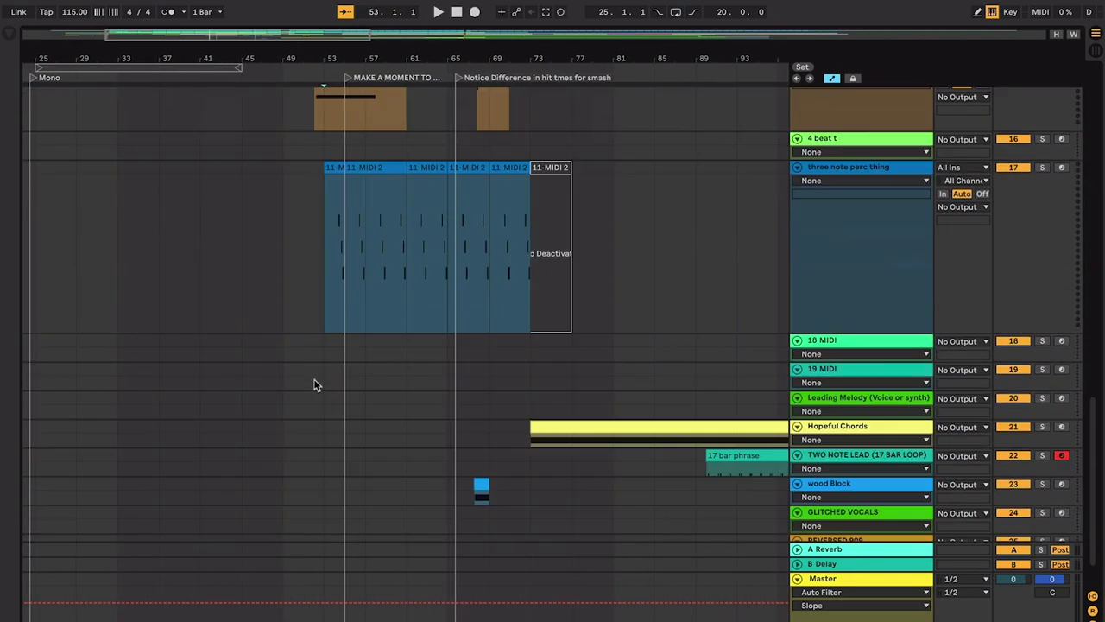
scroll(314, 378, "up", 3)
scroll(314, 378, "right", 1)
scroll(313, 378, "up", 2)
scroll(313, 378, "left", 1)
Step: Play the arrangement from bar 45, where the A LITTLE MORE OPEN bass line clip begins, and stop after bar 49
left_click(295, 249)
scroll(294, 248, "up", 4)
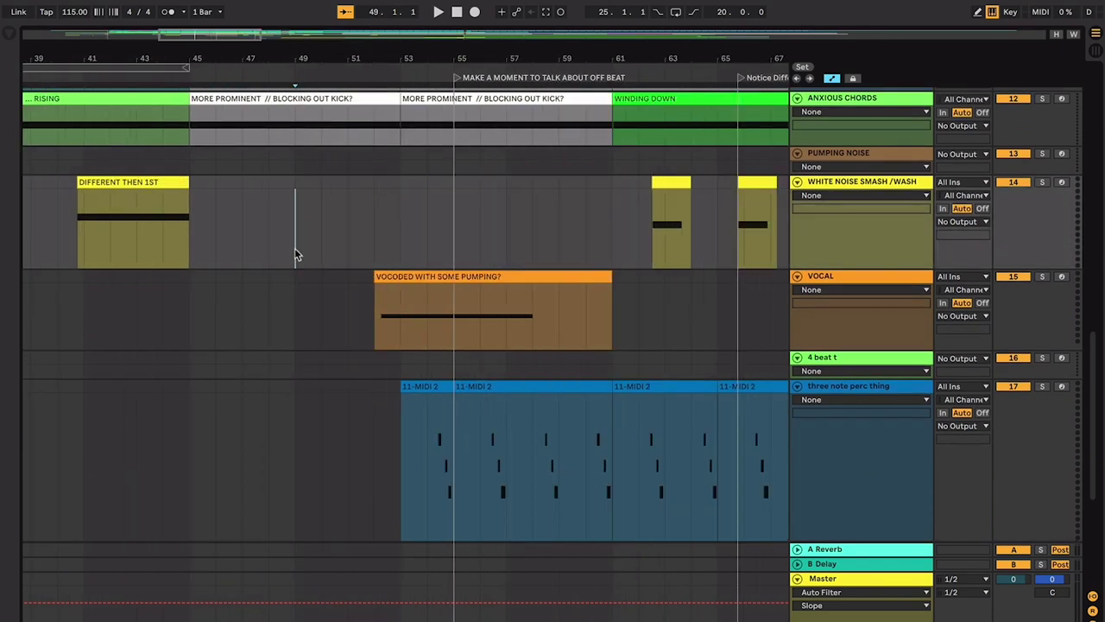
scroll(294, 249, "up", 1)
scroll(294, 249, "left", 1)
scroll(294, 248, "left", 1)
scroll(295, 248, "up", 1)
left_click(221, 233)
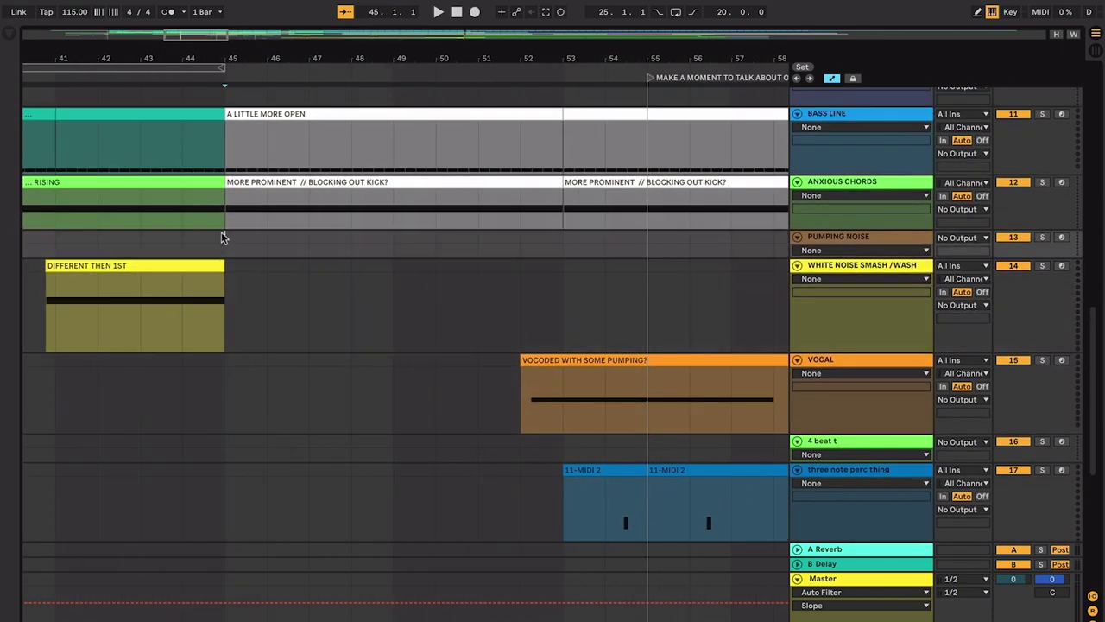
scroll(221, 233, "up", 1)
scroll(221, 232, "left", 1)
key("space")
scroll(221, 232, "left", 2)
scroll(412, 323, "up", 2)
scroll(411, 323, "right", 3)
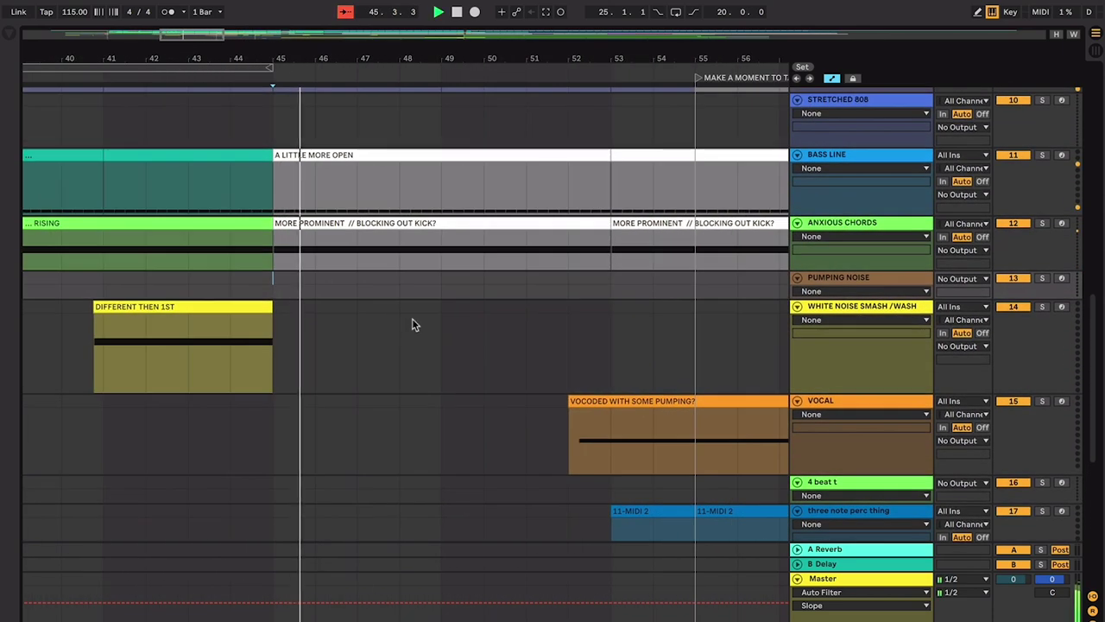
scroll(411, 318, "down", 1)
scroll(412, 318, "right", 1)
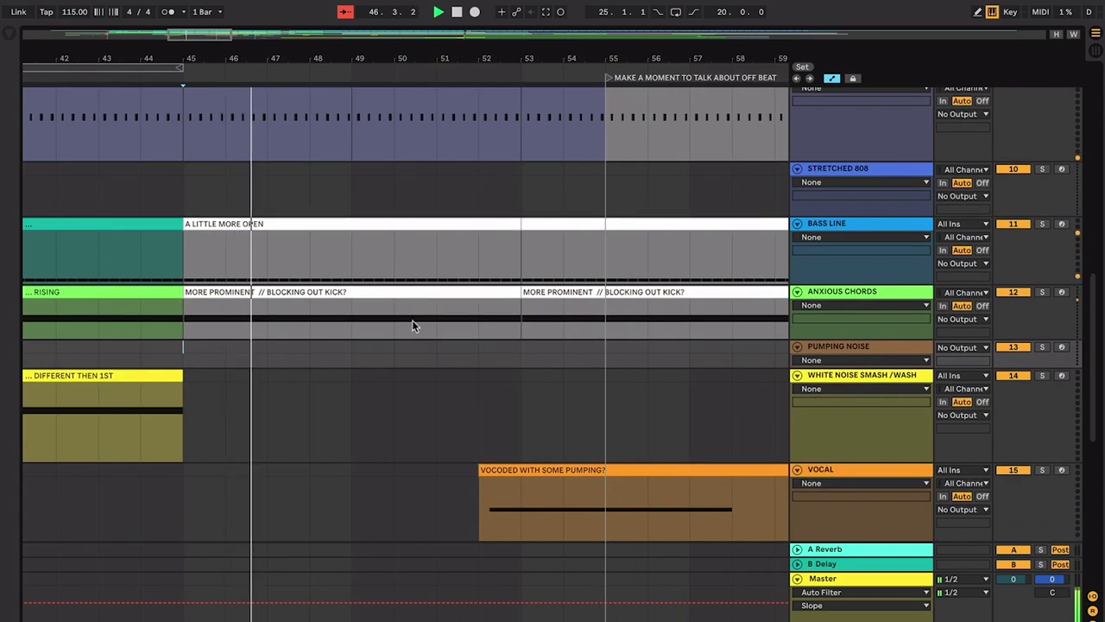
scroll(467, 324, "up", 4)
scroll(466, 323, "right", 1)
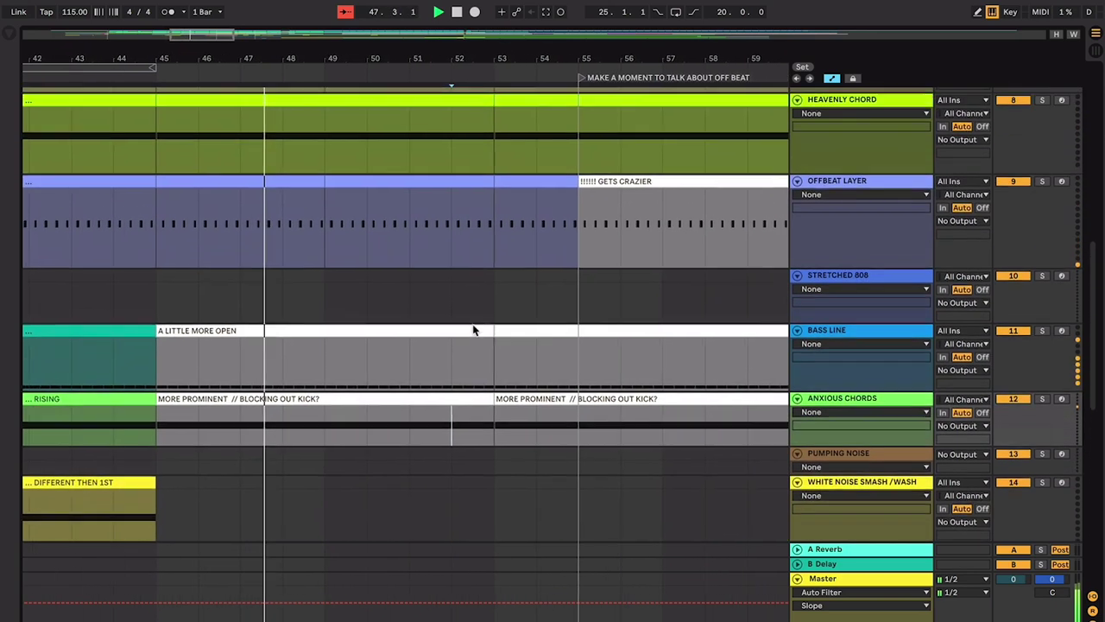
scroll(471, 325, "down", 4)
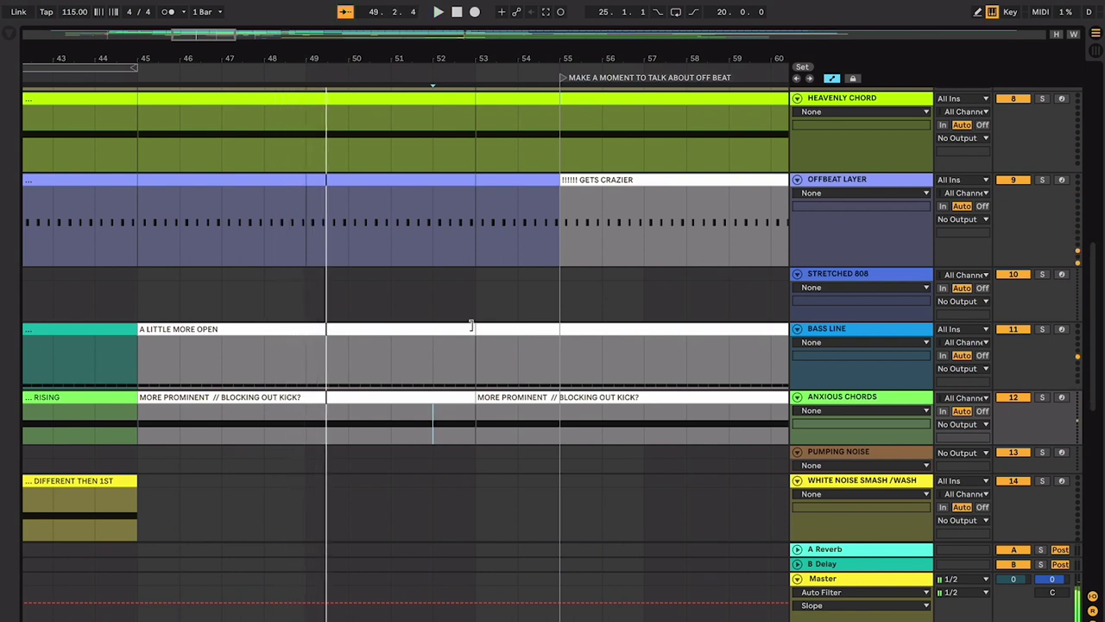
key("space")
Step: Select the first MORE PROMINENT // BLOCKING OUT KICK? clip on the ANXIOUS CHORDS track
left_click(380, 399)
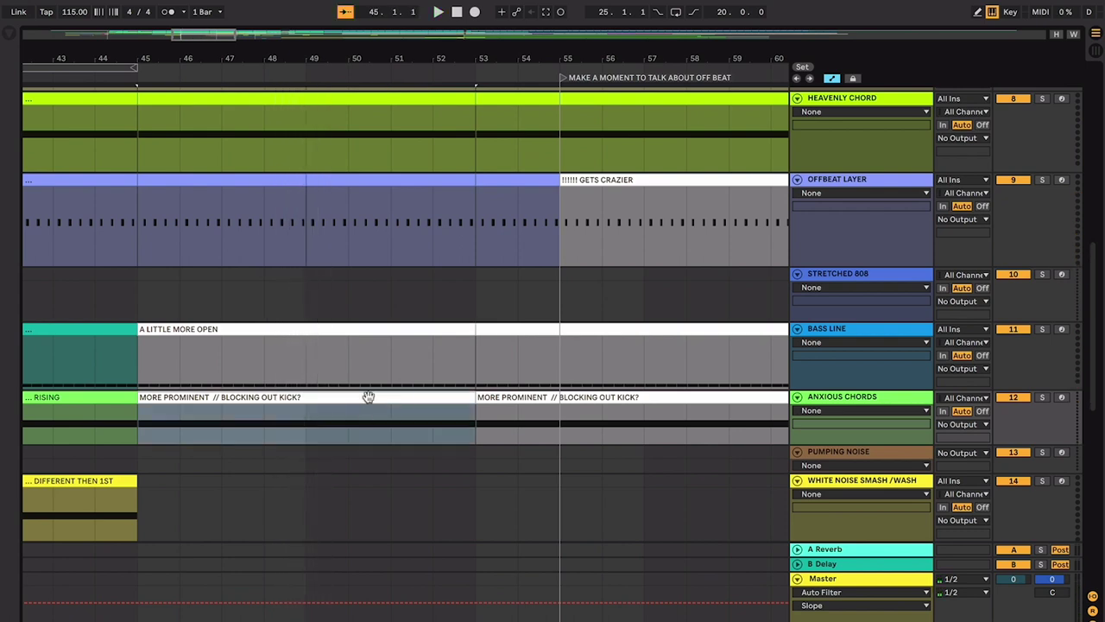
scroll(371, 397, "left", 3)
scroll(371, 397, "down", 1)
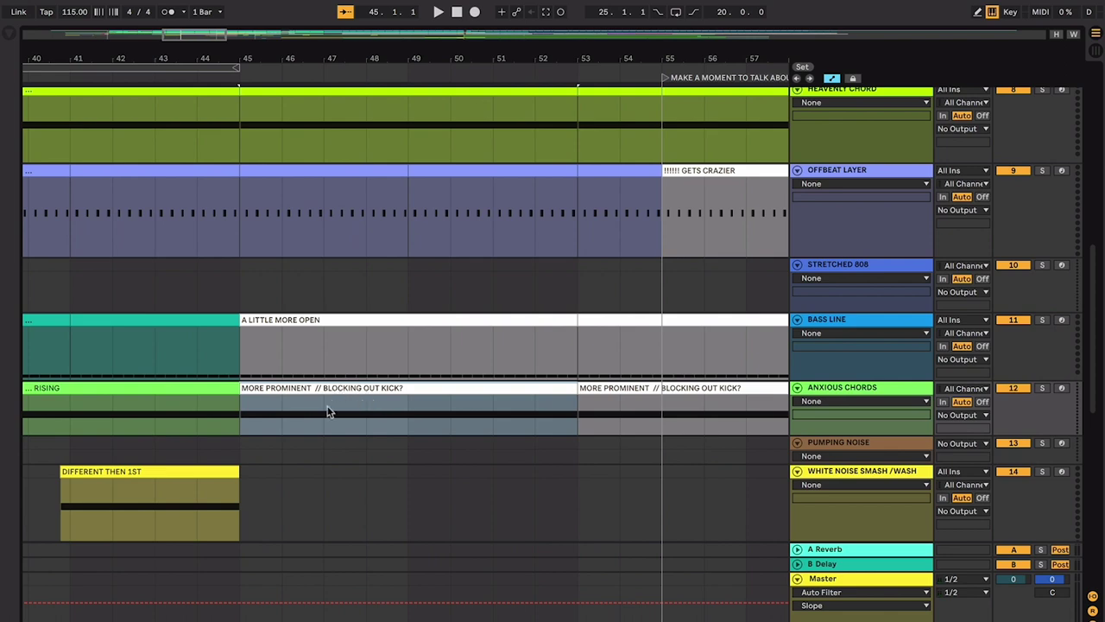
scroll(219, 393, "left", 3)
scroll(219, 393, "up", 1)
key("minus")
key("minus")
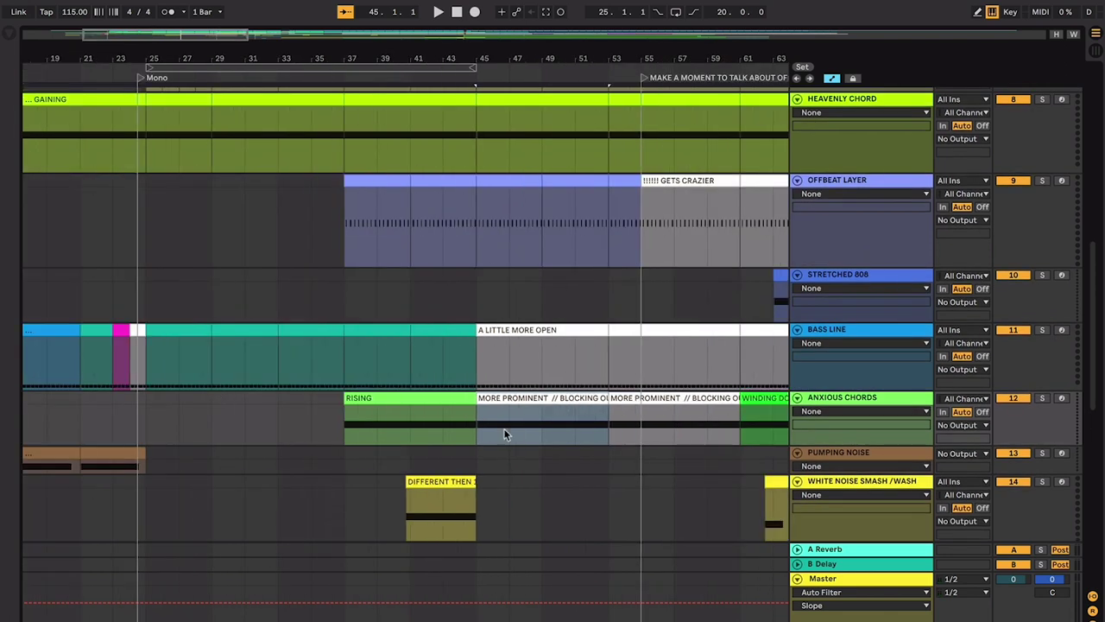
Step: Audition the RISING anxious chords clip from bar 41, followed by the first MORE PROMINENT clip from bar 51
key("space")
left_click(332, 435)
key("space")
key("space")
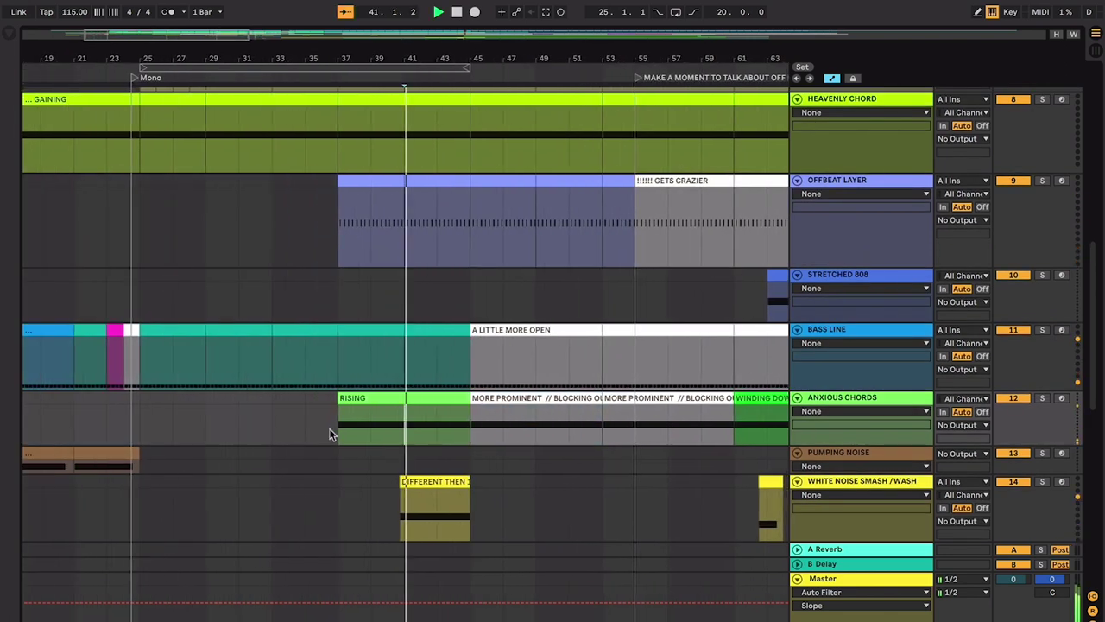
left_click(560, 429)
key("space")
key("space")
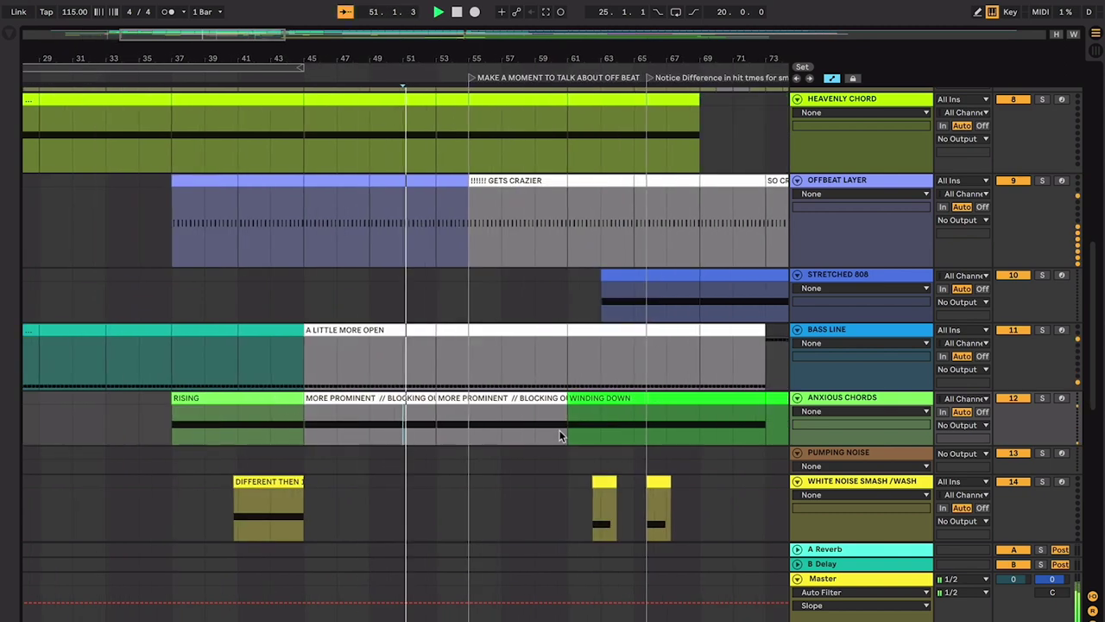
key("space")
Step: Highlight bars 51 to 53 of the first MORE PROMINENT anxious chords clip and play that portion
left_click(393, 402)
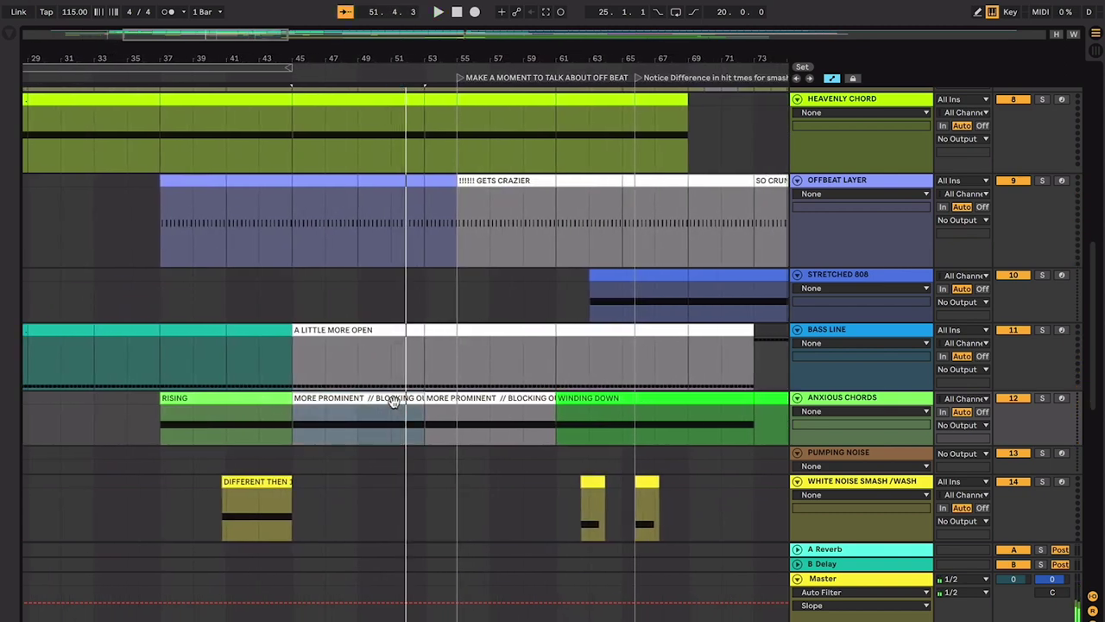
left_click(393, 423)
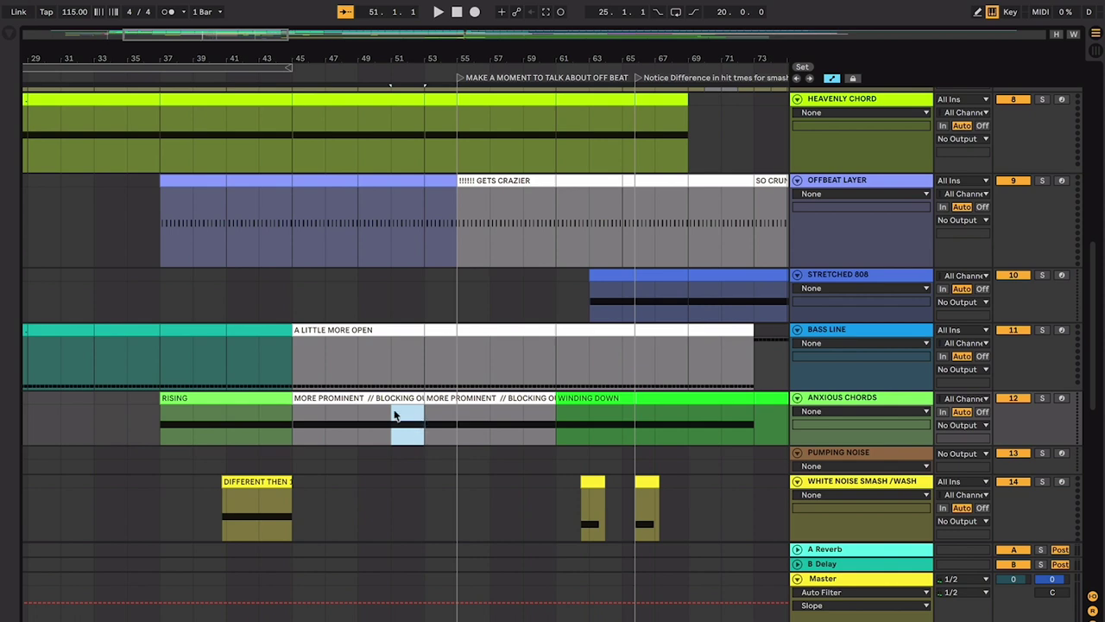
key("space")
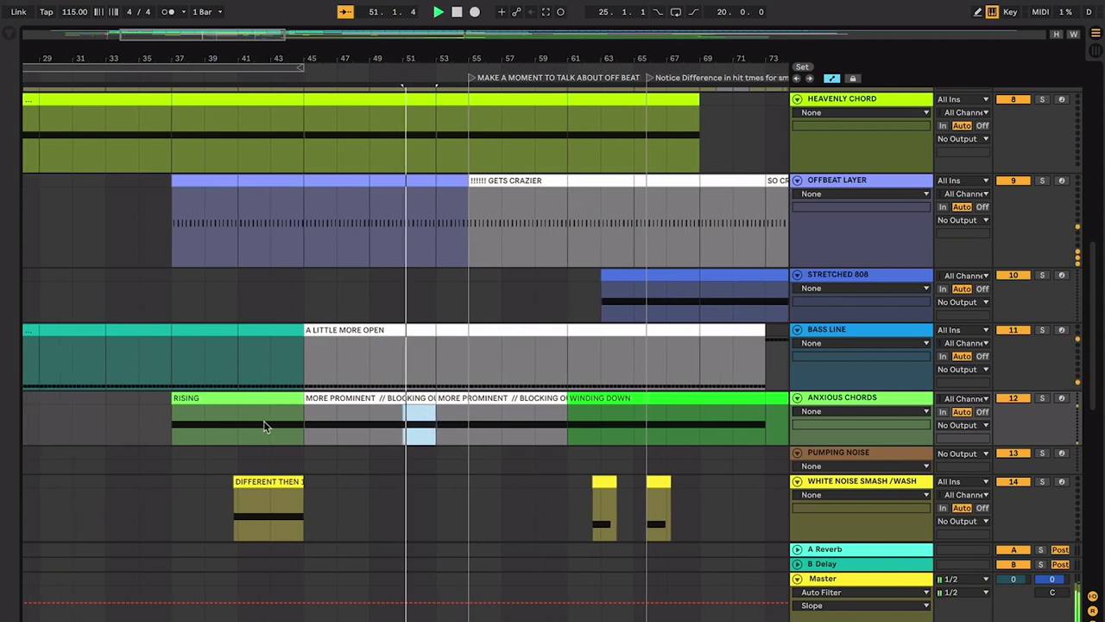
Step: Compare the end of the RISING clip from bar 43 with the first MORE PROMINENT clip by briefly playing each
left_click(271, 419)
key("space")
key("space")
key("space")
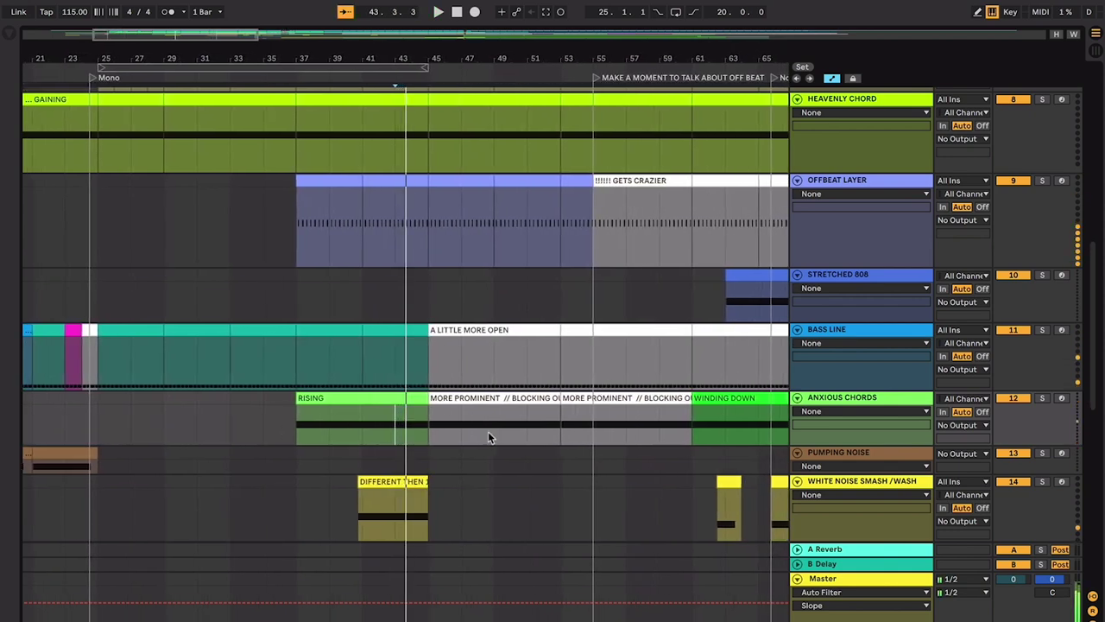
left_click(523, 433)
key("space")
key("space")
Step: Select the first MORE PROMINENT anxious chords clip and place the playback start inside it at bar 51
left_click(416, 399)
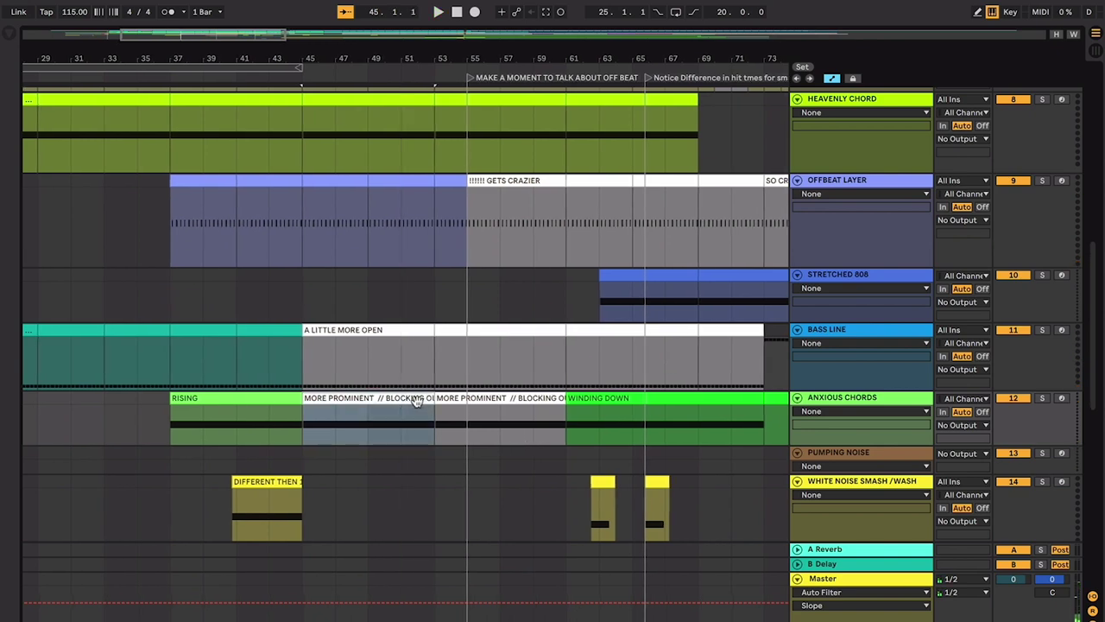
left_click(412, 430)
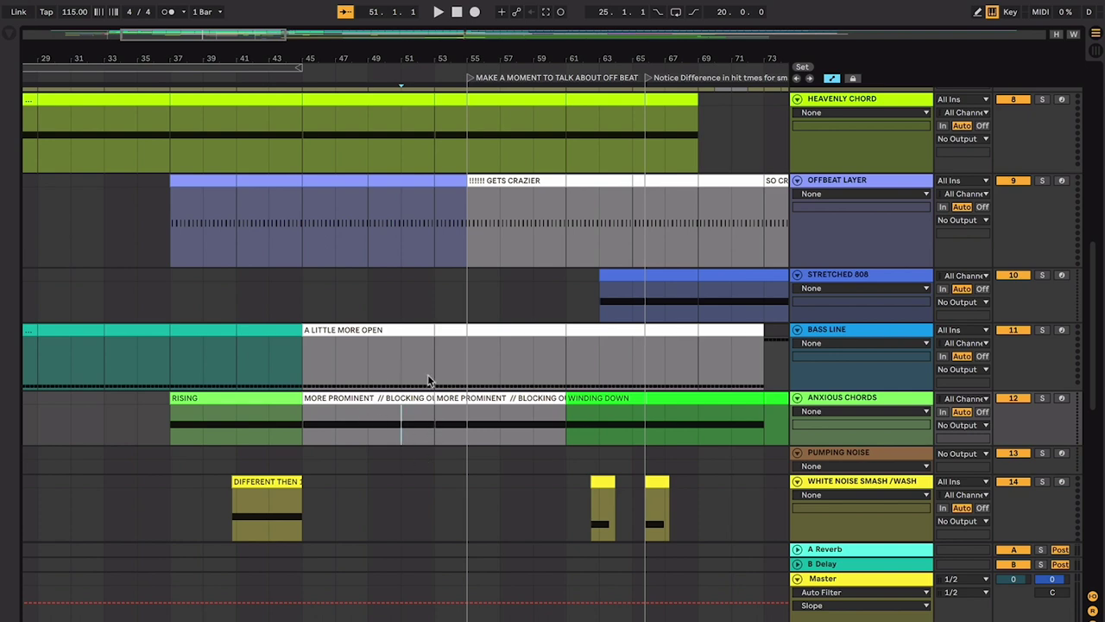
left_click(541, 416)
Step: Move the playback start along the BASS LINE track from the A LITTLE MORE OPEN clip back to bar 39
left_click(487, 378)
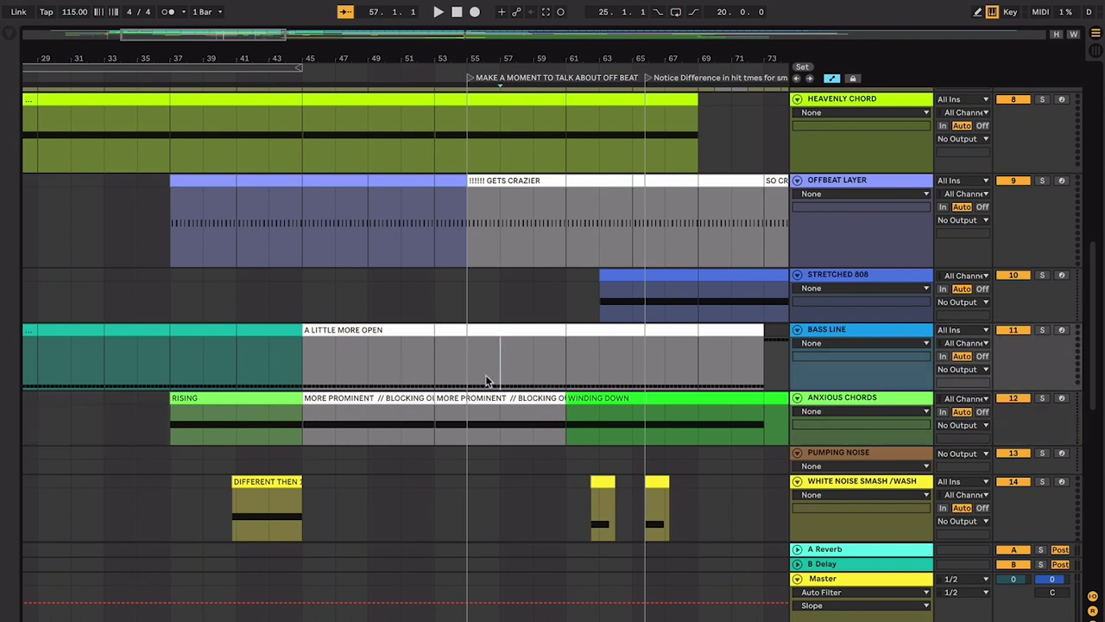
left_click(399, 357)
scroll(380, 358, "left", 1)
scroll(380, 357, "up", 1)
left_click(245, 363)
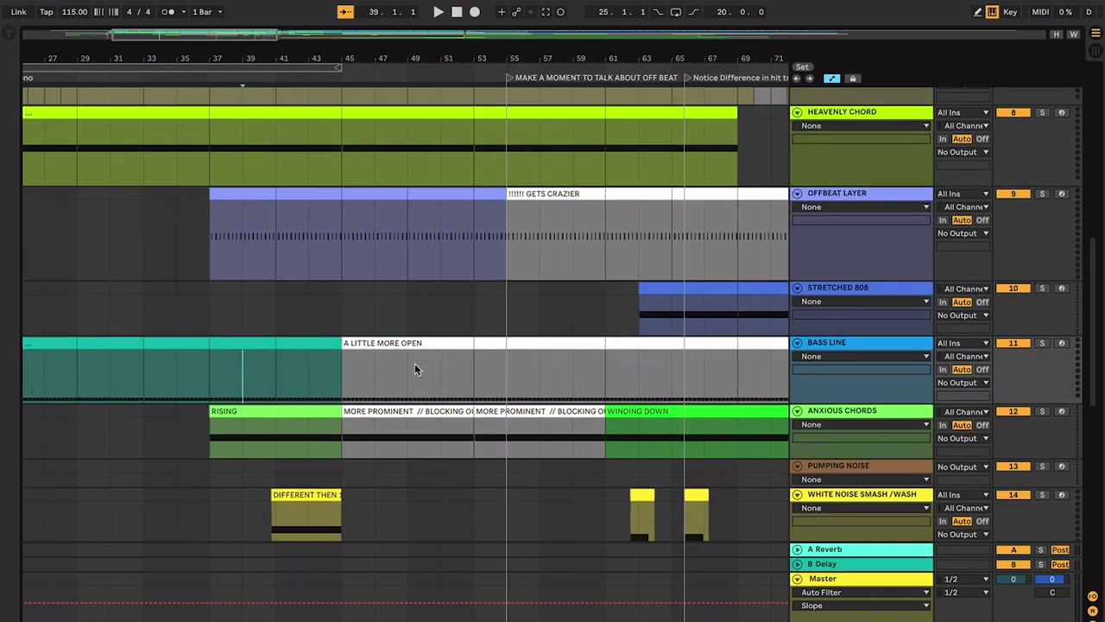
Step: Compare the BASS LINE track's A LITTLE MORE OPEN clip at bar 51 with the earlier part at bar 43 by briefly playing each
scroll(444, 364, "right", 1)
key("space")
scroll(419, 372, "left", 2)
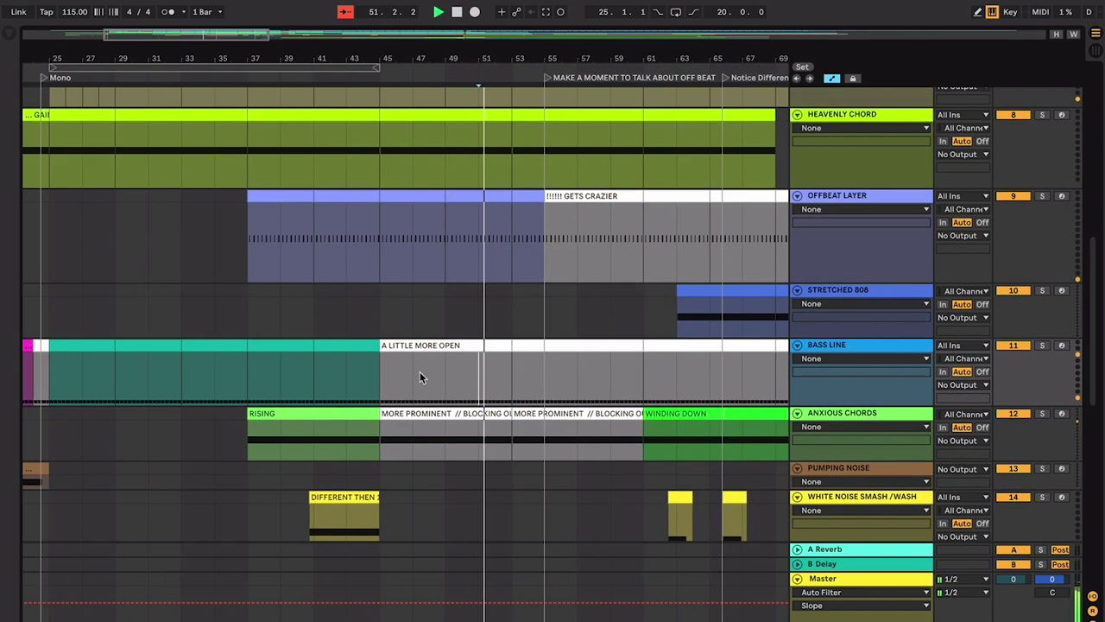
left_click(344, 383)
key("space")
key("space")
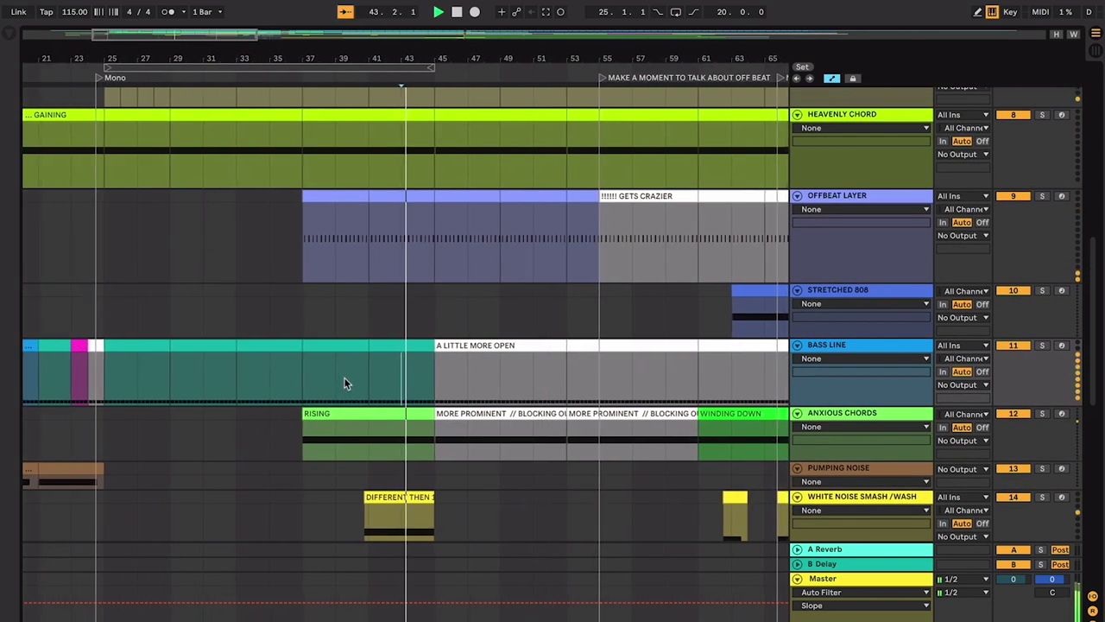
key("space")
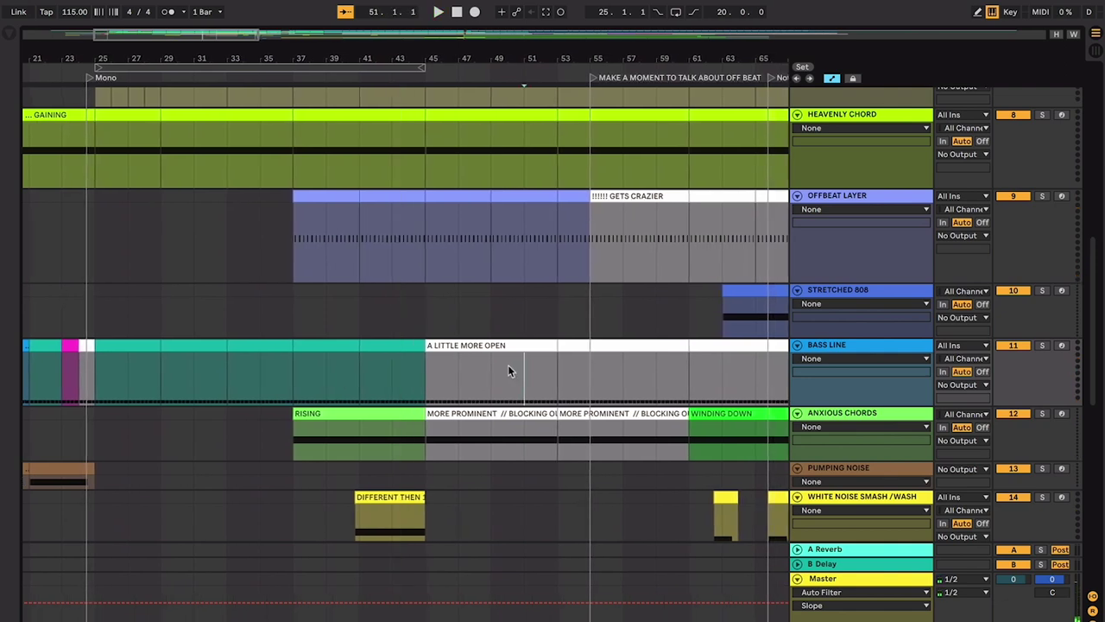
scroll(532, 362, "right", 2)
scroll(533, 362, "up", 1)
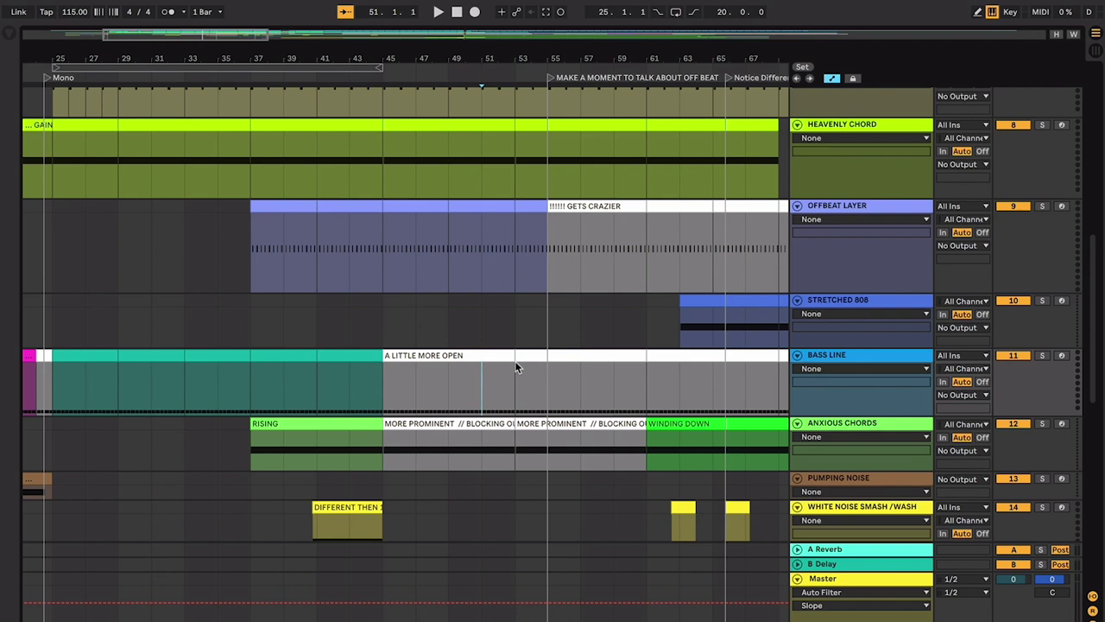
key("space")
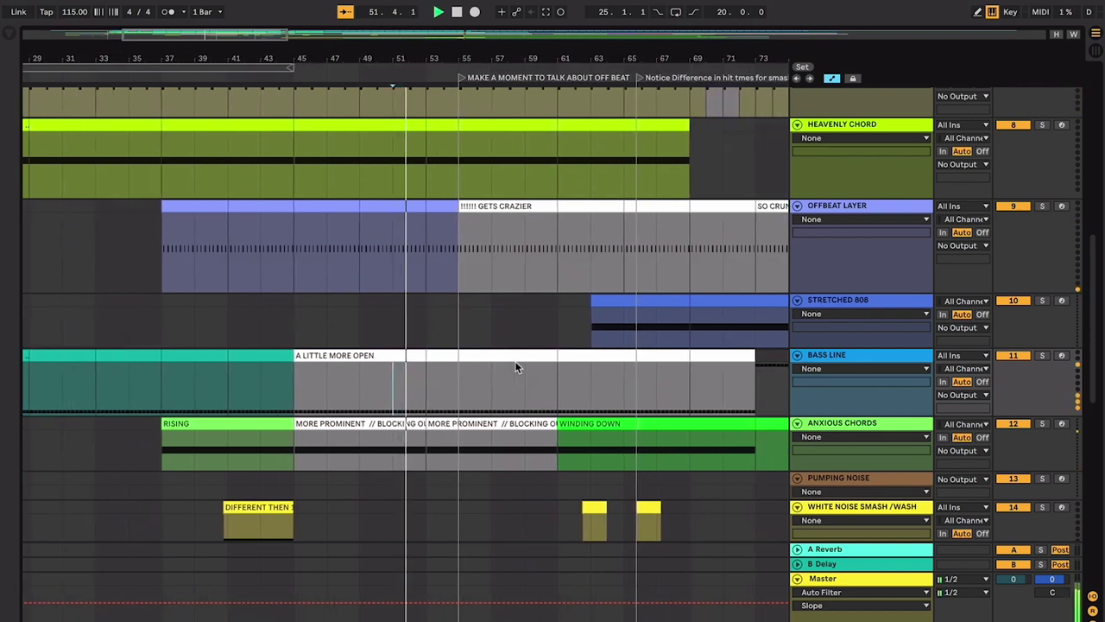
key("space")
Step: Select the first MORE PROMINENT anxious chords clip and examine the layers above and below it around bars 51 to 53
left_click(410, 423)
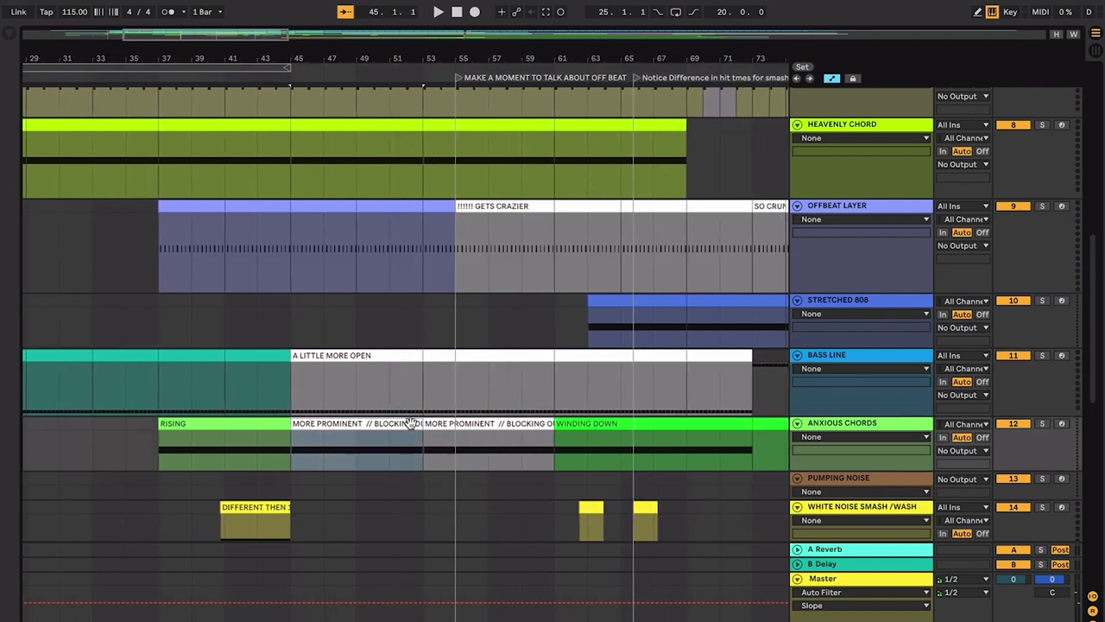
scroll(436, 281, "up", 4)
scroll(427, 207, "down", 5)
left_click(403, 337)
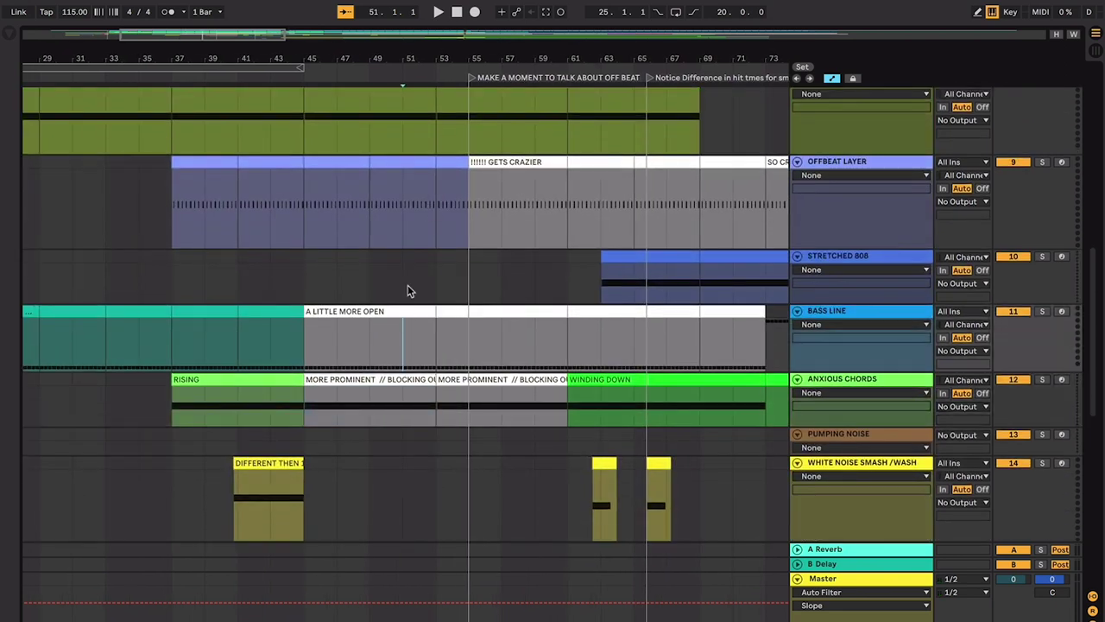
scroll(408, 285, "up", 3)
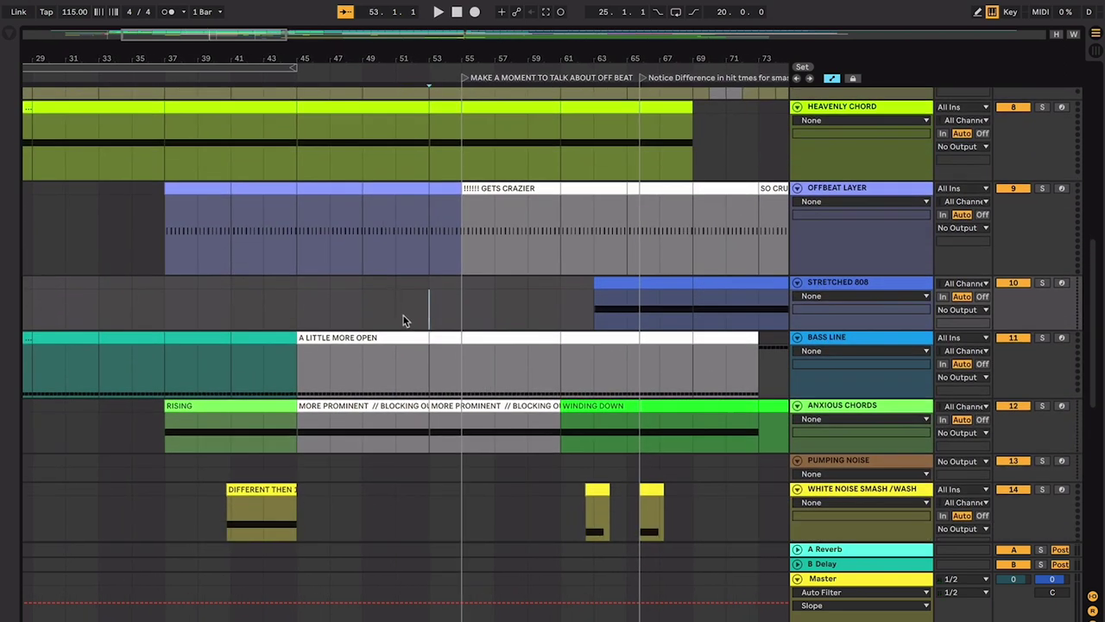
scroll(404, 320, "up", 1)
scroll(403, 321, "up", 5)
scroll(403, 320, "down", 6)
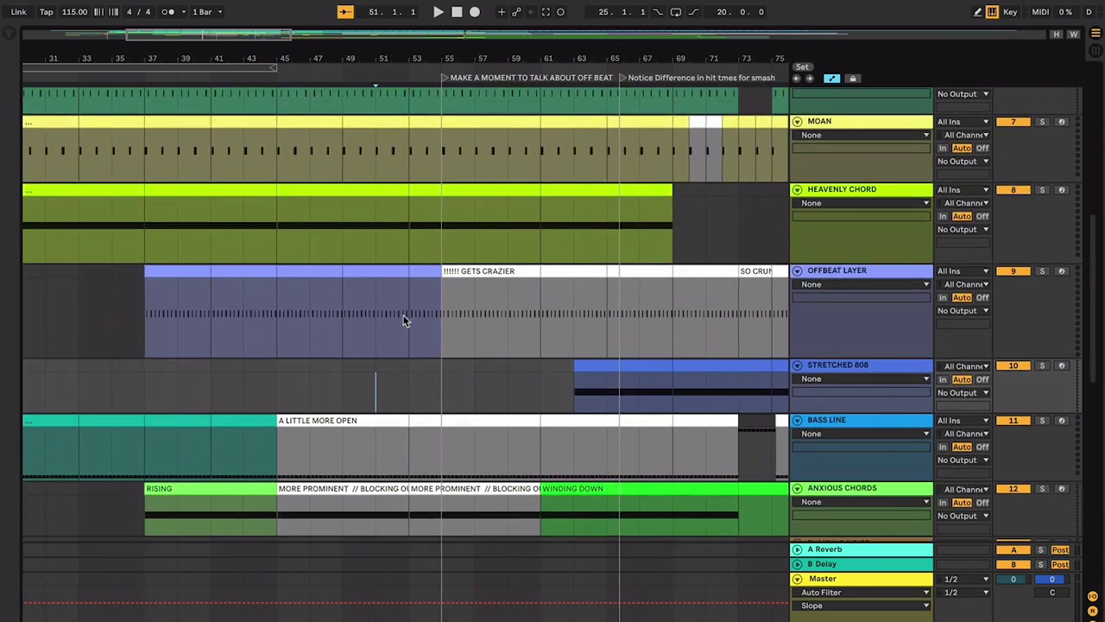
scroll(403, 321, "down", 5)
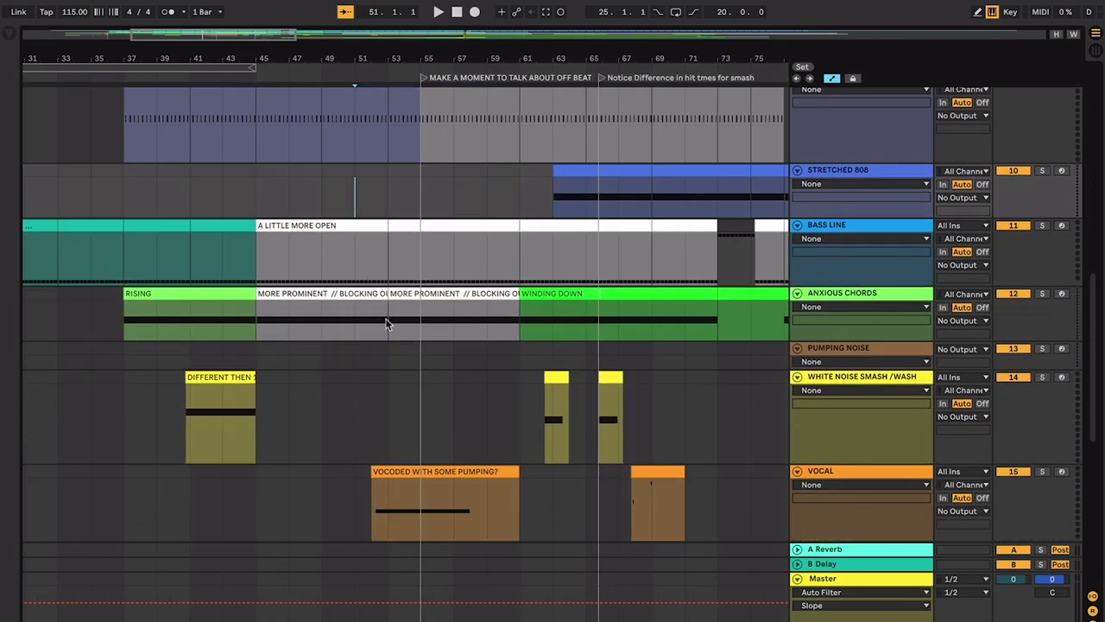
Step: Select the VOCODED WITH SOME PUMPING? clip on the VOCAL track and play the arrangement from bar 52
scroll(390, 284, "down", 2)
left_click(398, 438)
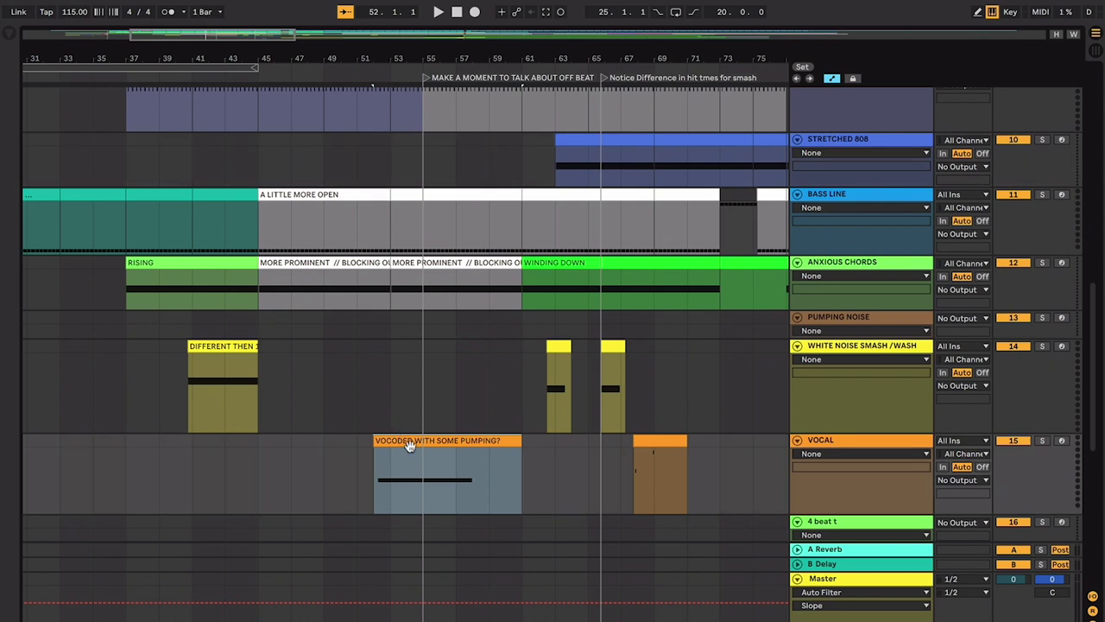
key("space")
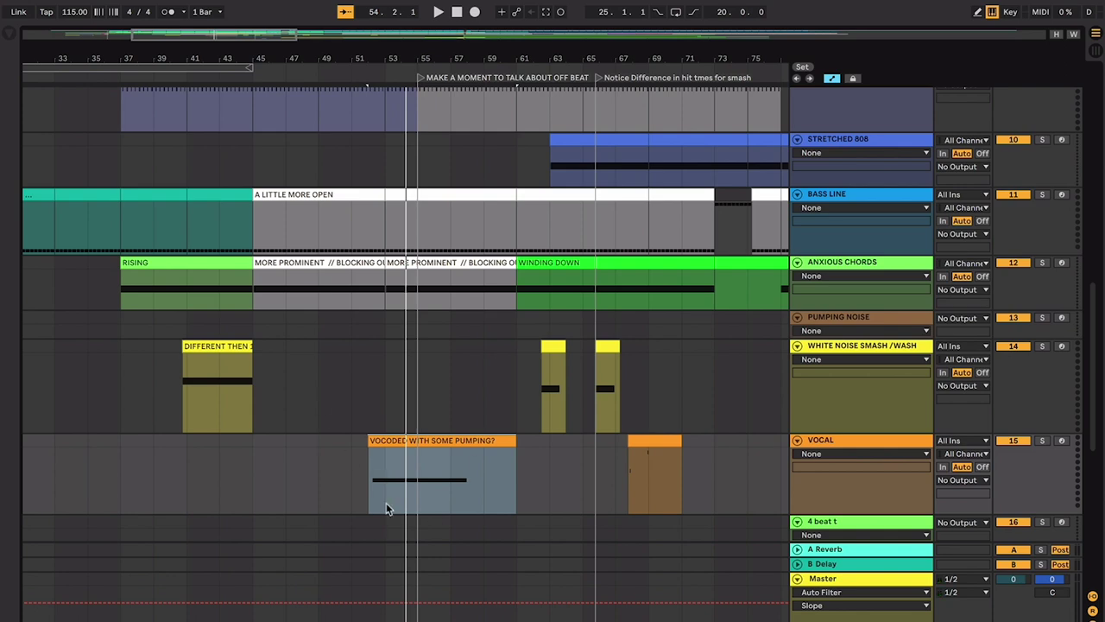
key("space")
scroll(530, 379, "up", 1)
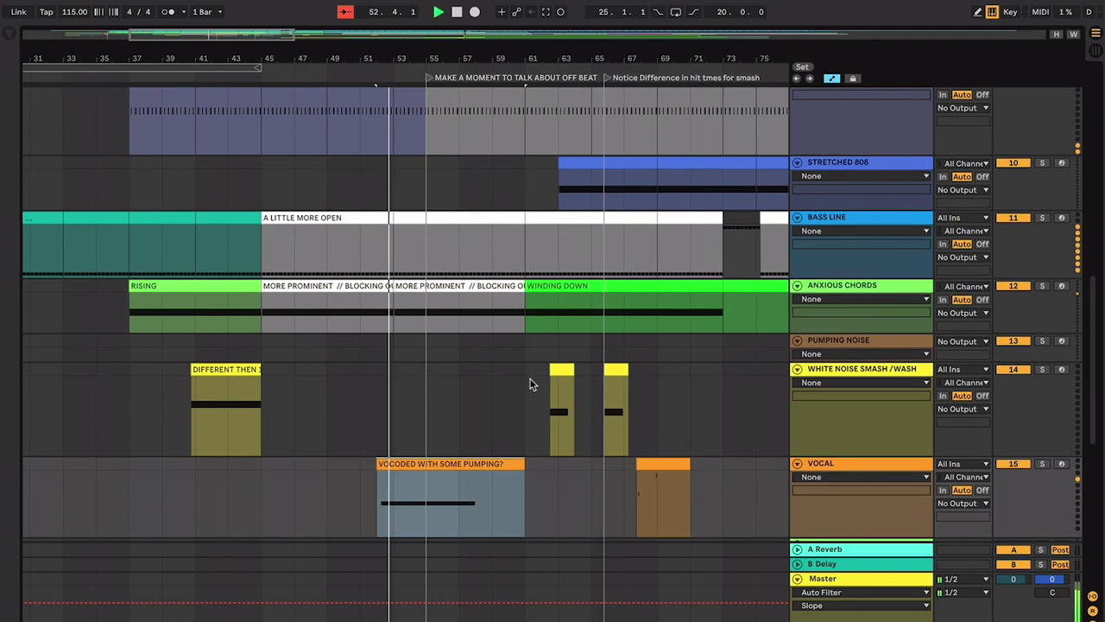
scroll(530, 383, "up", 6)
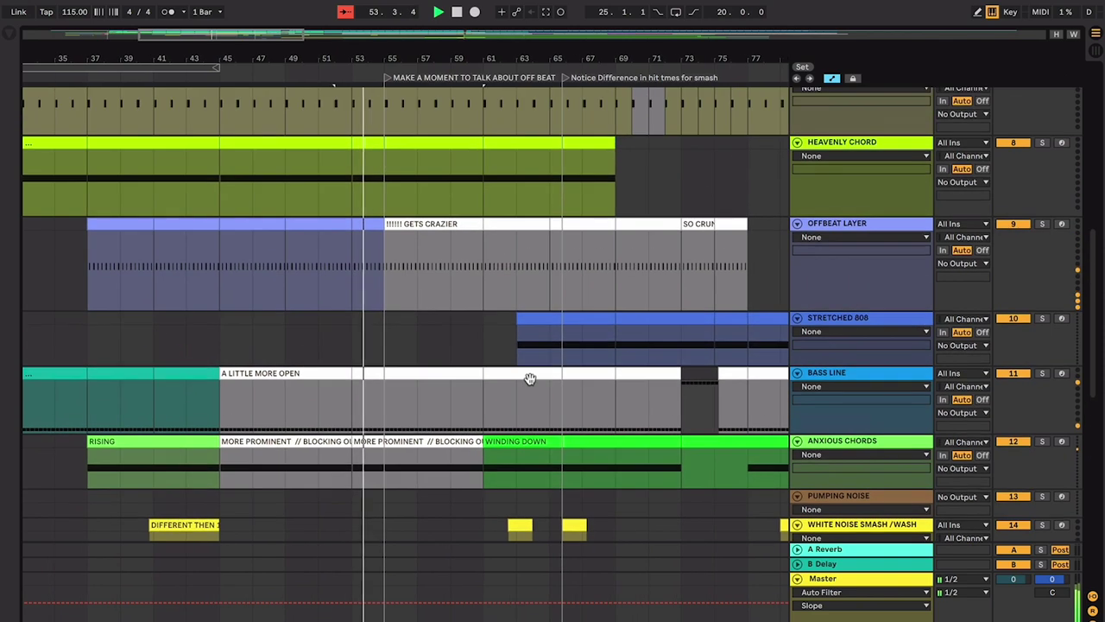
scroll(530, 379, "up", 2)
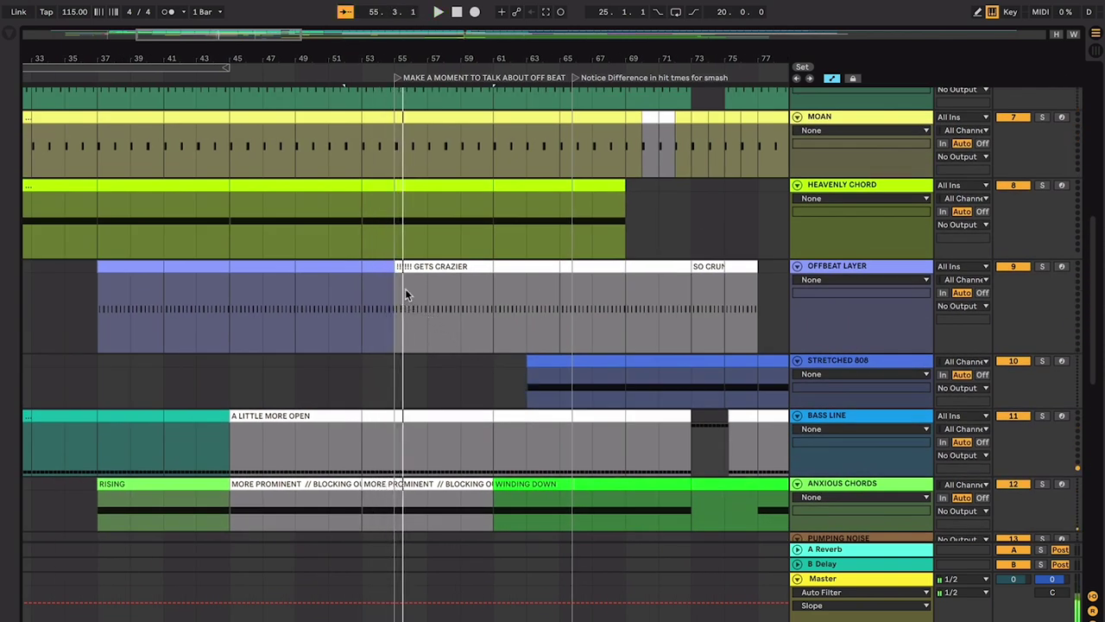
Step: Select the GETS CRAZIER clip on the OFFBEAT LAYER track and place the playback start just before it at bar 54
left_click(417, 264)
scroll(401, 282, "up", 5)
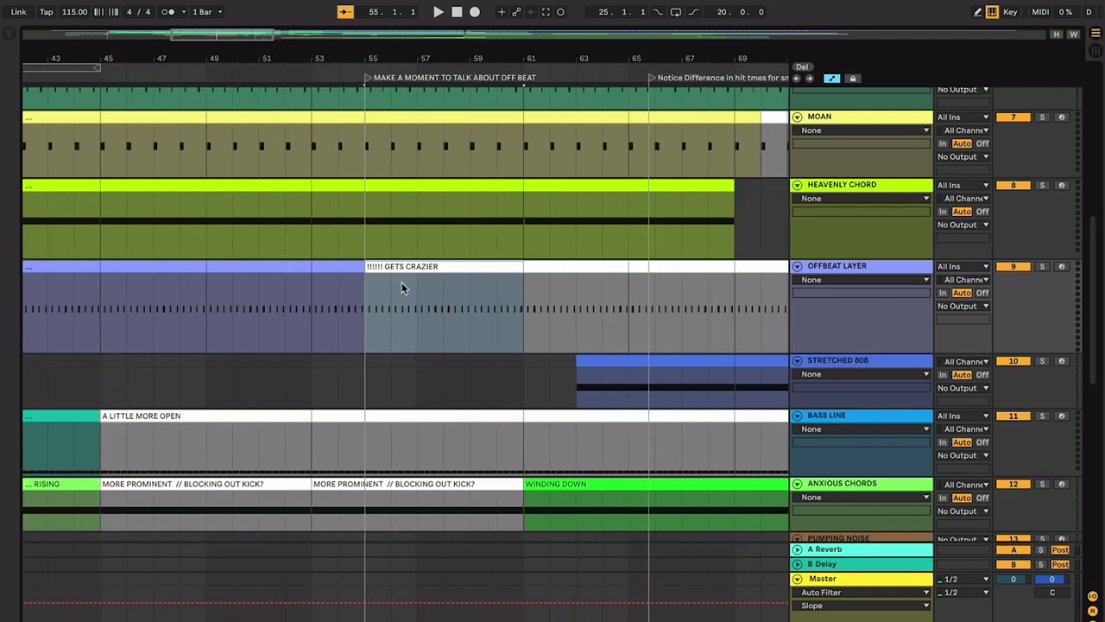
scroll(340, 279, "down", 8)
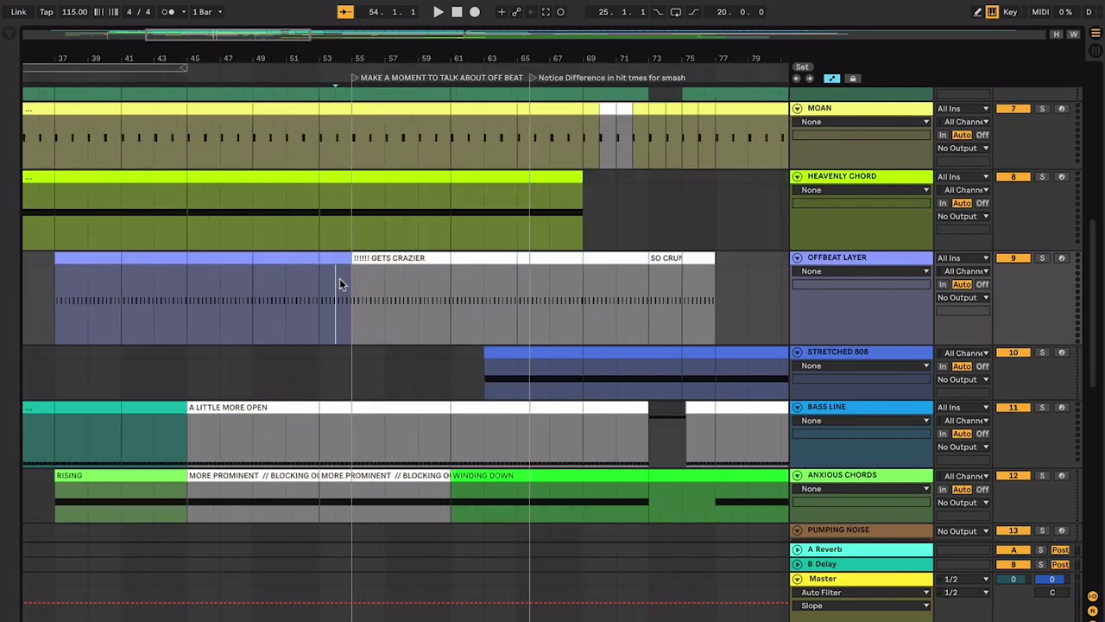
Step: Select the first clip on the OFFBEAT track and briefly play it from bar 25
scroll(340, 279, "up", 5)
scroll(339, 278, "up", 8)
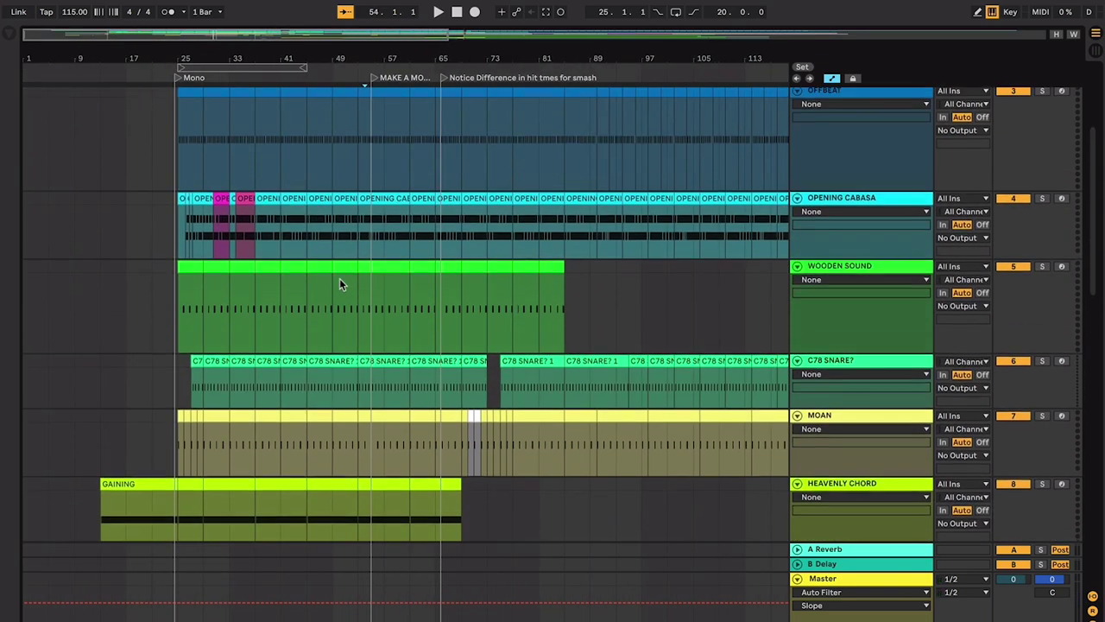
left_click(187, 278)
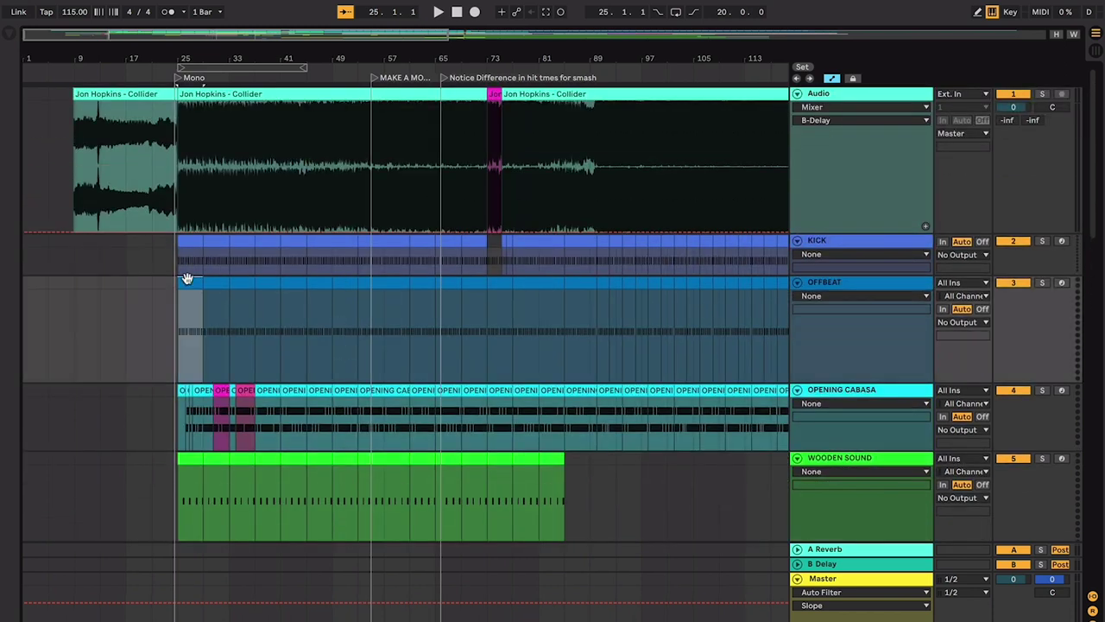
key("space")
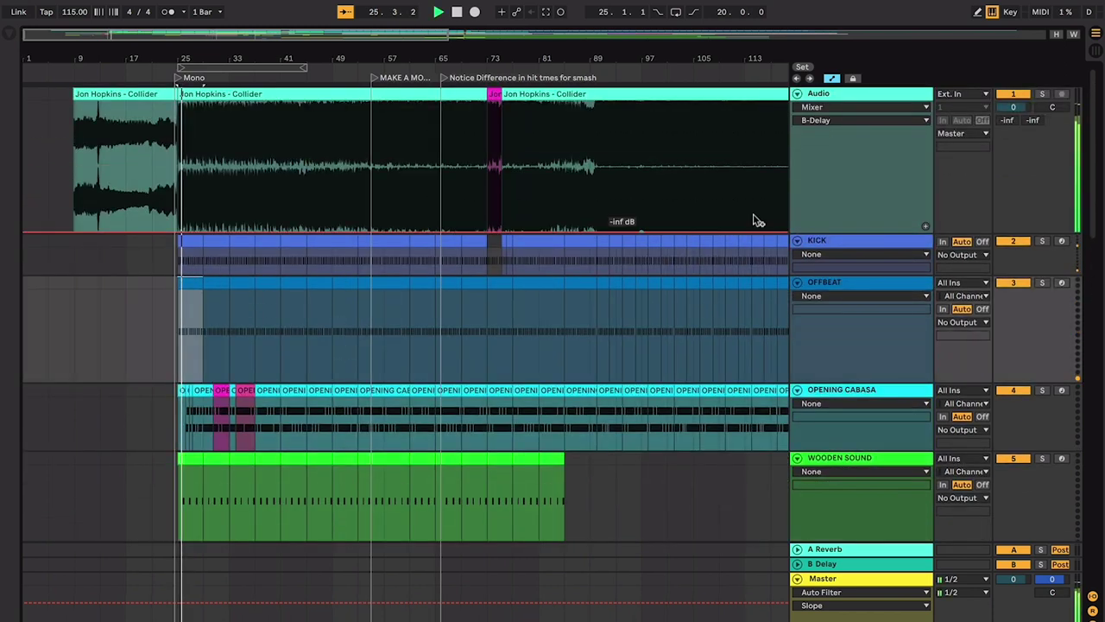
key("space")
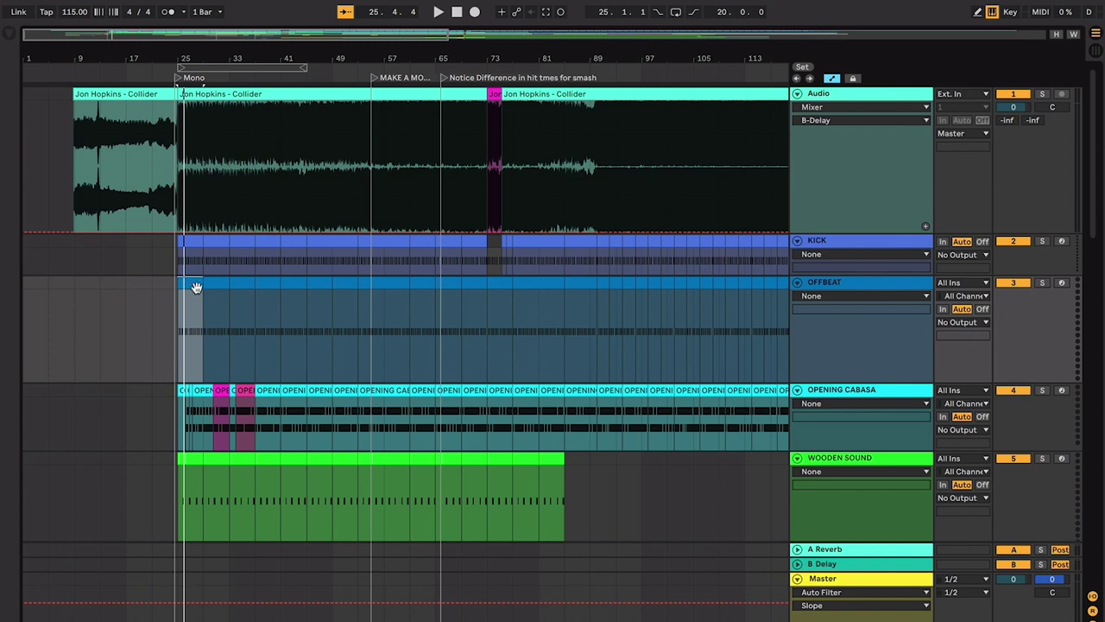
Step: Select the first OFFBEAT LAYER clip and briefly play it from bar 37
scroll(200, 294, "down", 8)
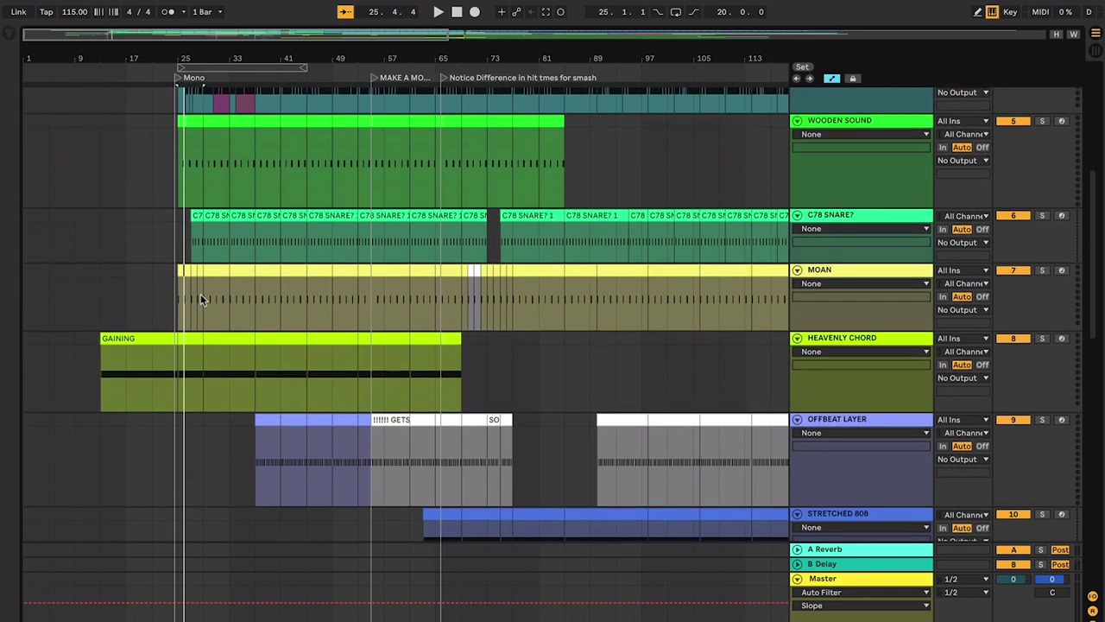
left_click(259, 429)
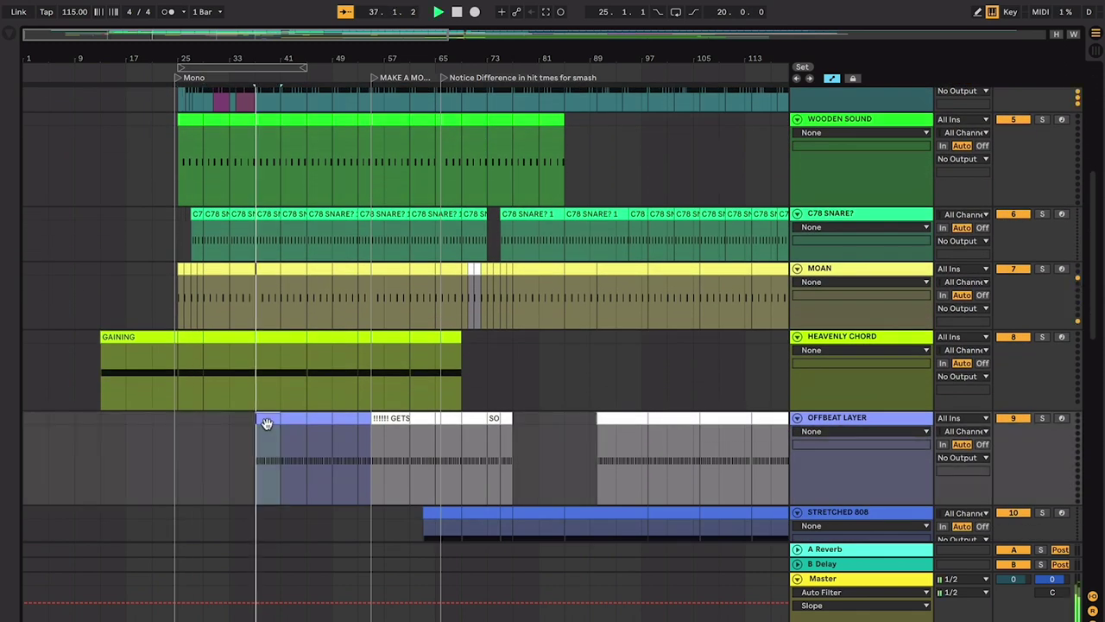
scroll(276, 440, "down", 5)
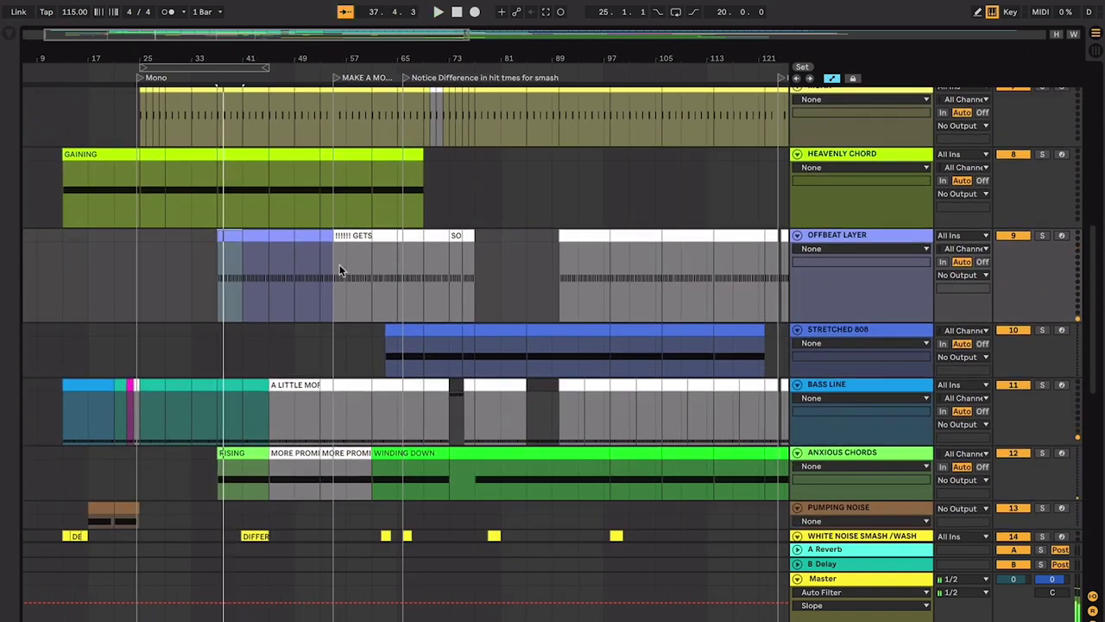
Step: Play the arrangement briefly from the offbeat layer's "GETS CRAZIER" clip at bar 55
left_click(343, 237)
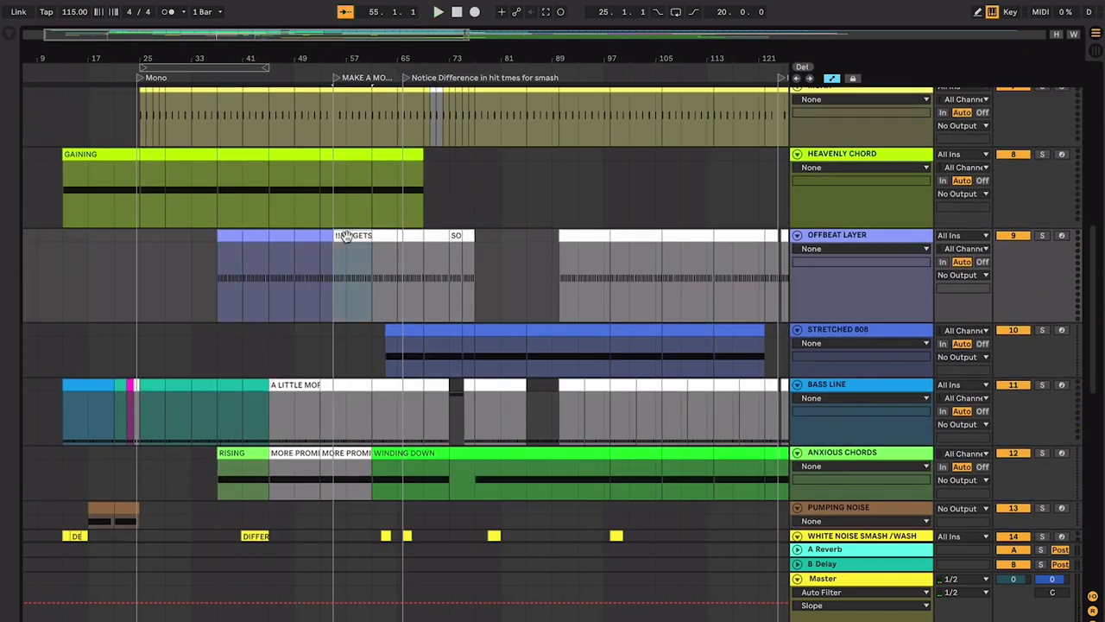
key("space")
scroll(343, 236, "left", 1)
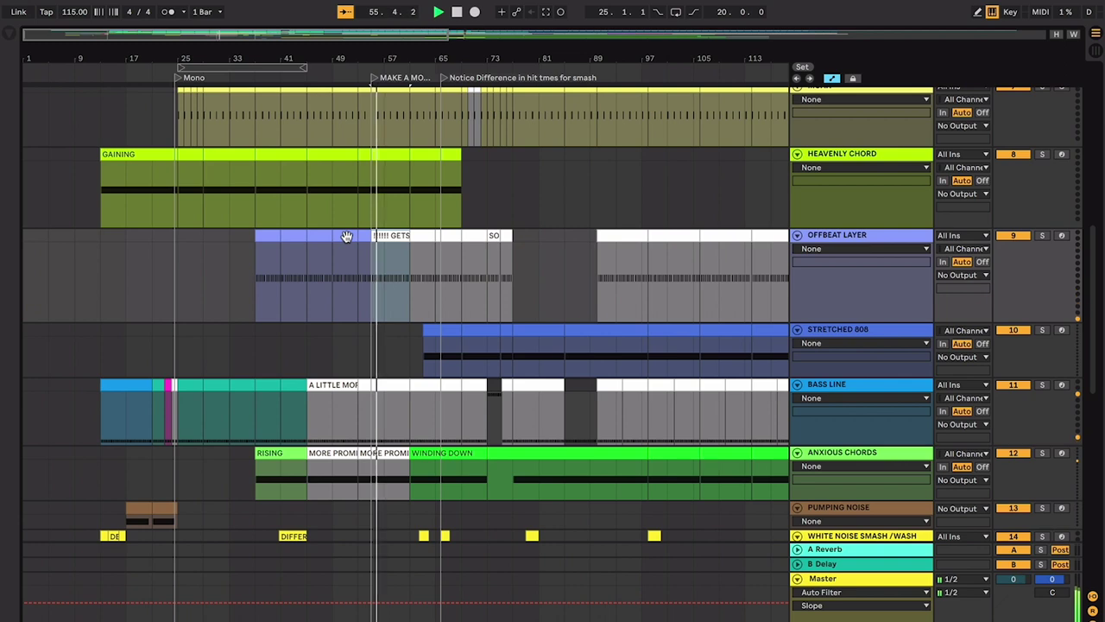
key("space")
Step: Split the Jon Hopkins - Collider audio at bars 55 and 61 and loop that six-bar section
key("plus")
key("plus")
key("plus")
scroll(385, 260, "up", 8)
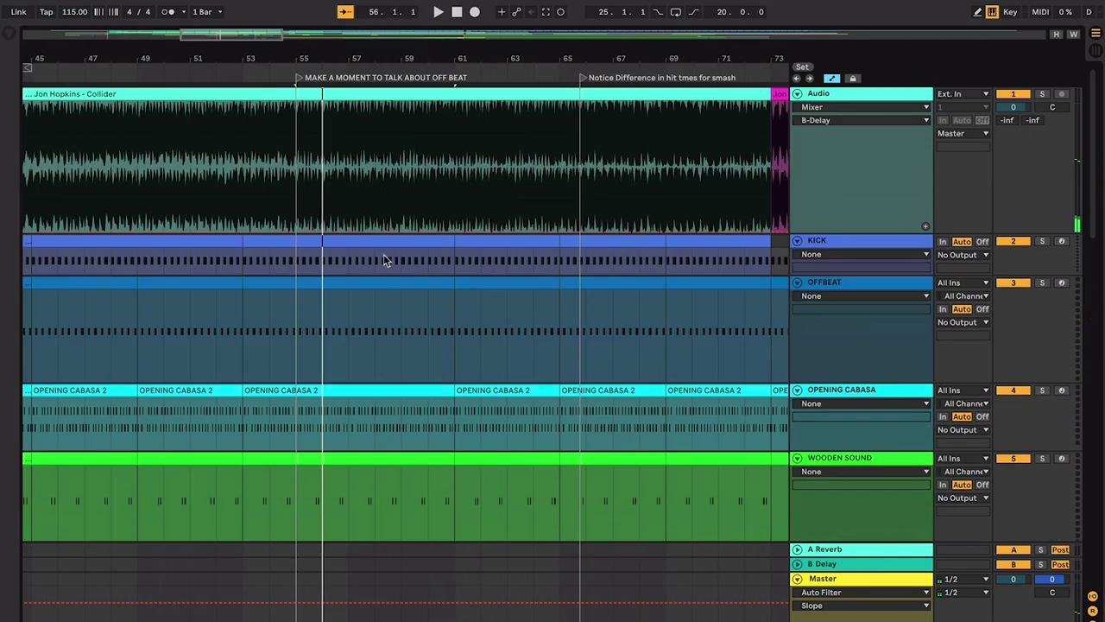
left_click_drag(301, 164, 463, 159)
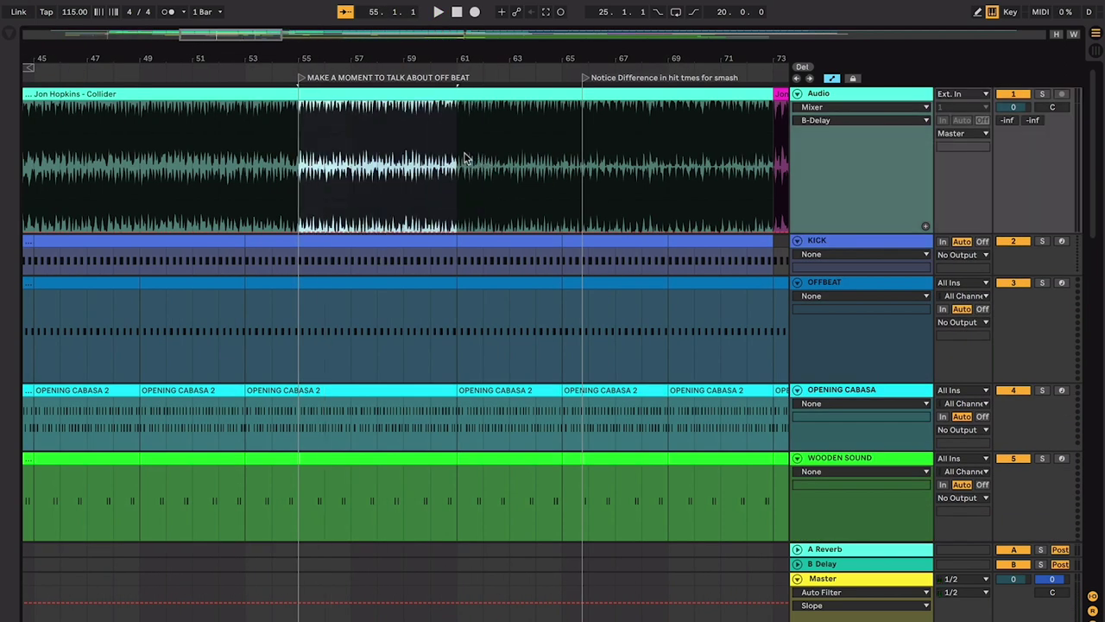
key("ctrl+e")
key("ctrl+l")
Step: Show the browser, clear its search, and add an Auto Filter from the audio effects to the Audio track
key("ctrl+alt+b")
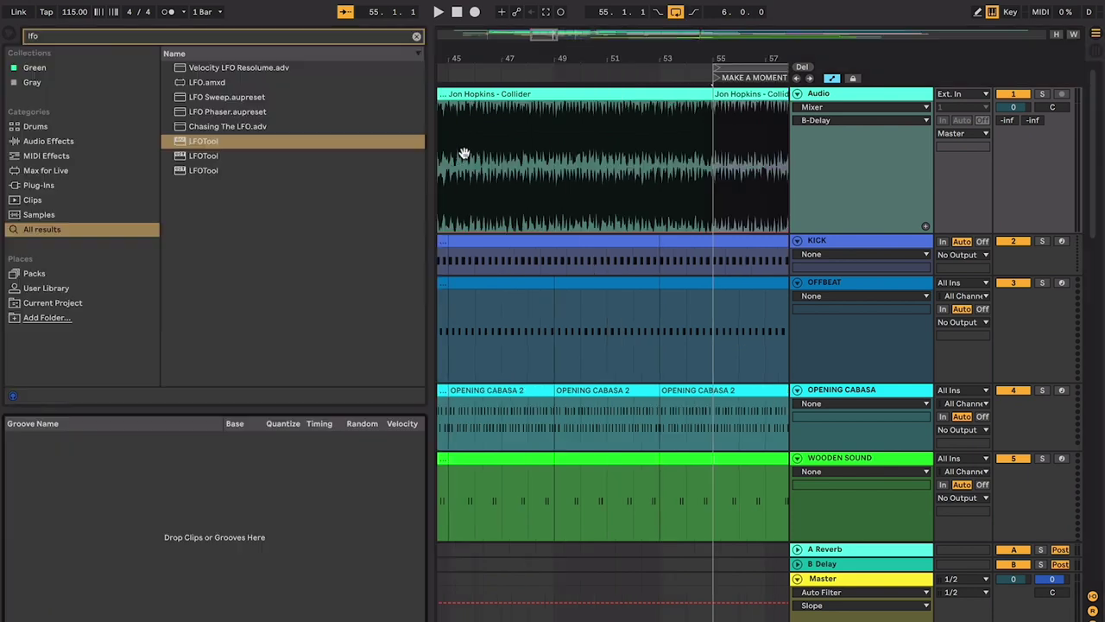
left_click(417, 39)
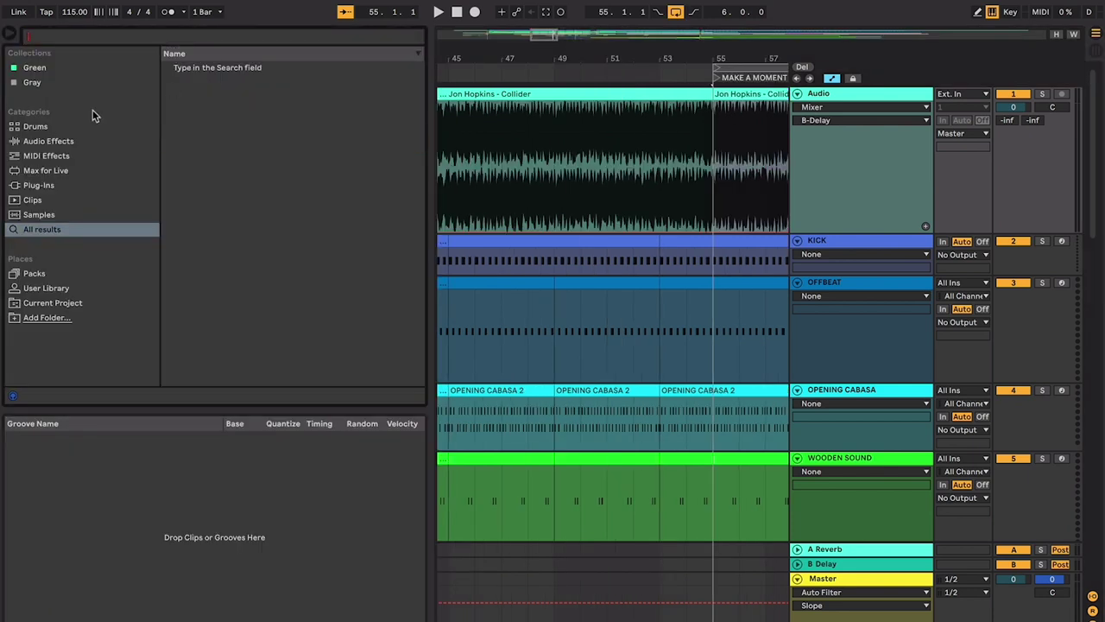
left_click(93, 138)
scroll(255, 289, "up", 2)
scroll(255, 289, "down", 6)
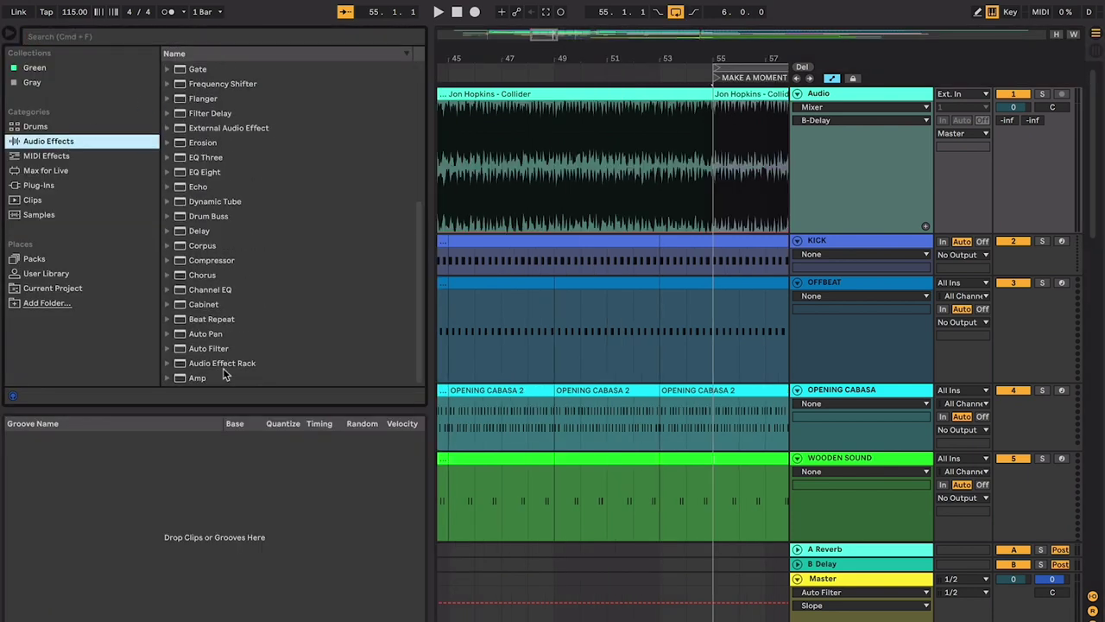
left_click_drag(211, 348, 820, 95)
Step: Make the added Auto Filter a high-pass and raise its cutoff to 2.42 kHz while the looped section plays
left_click(519, 576)
left_click_drag(607, 553, 587, 555)
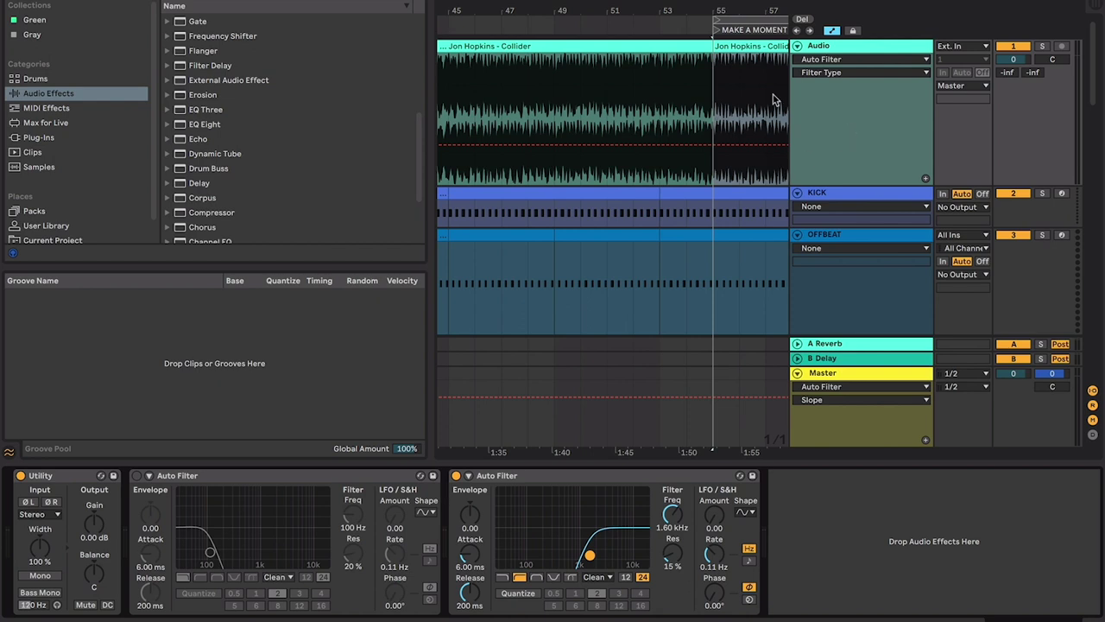
key("space")
left_click_drag(590, 555, 599, 555)
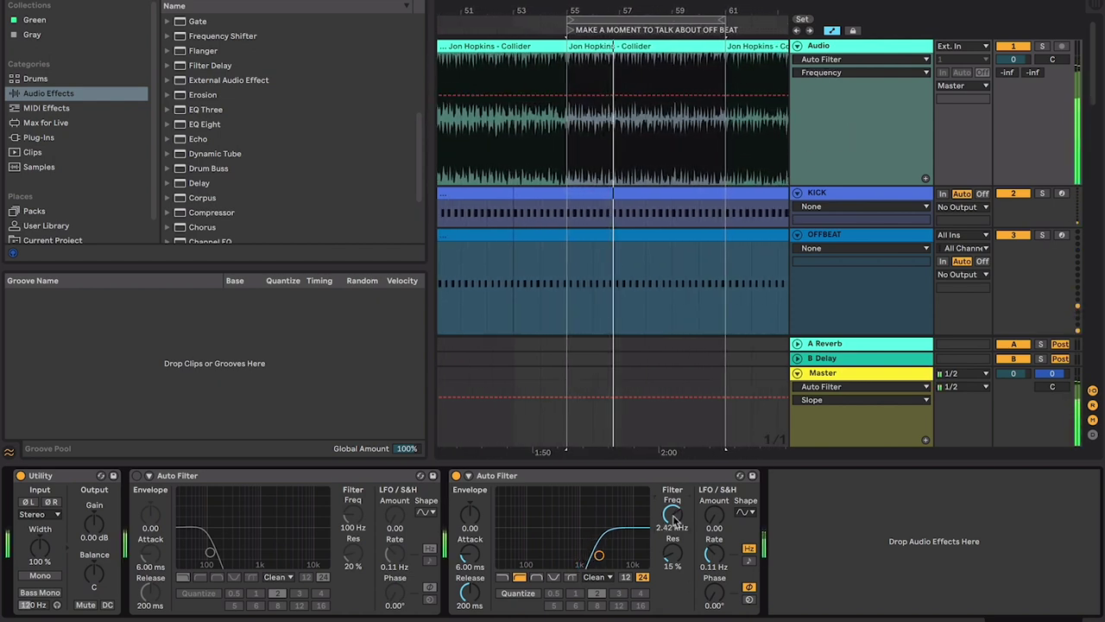
Step: Stop playback and delete the high-pass Auto Filter from the Audio track
key("space")
left_click(653, 480)
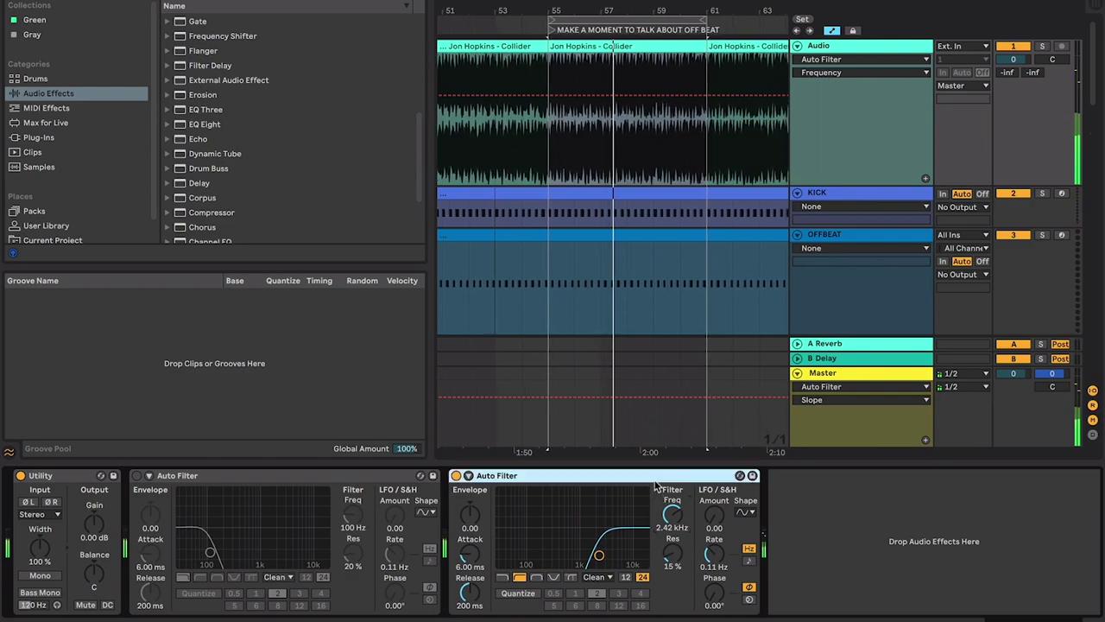
key("Delete")
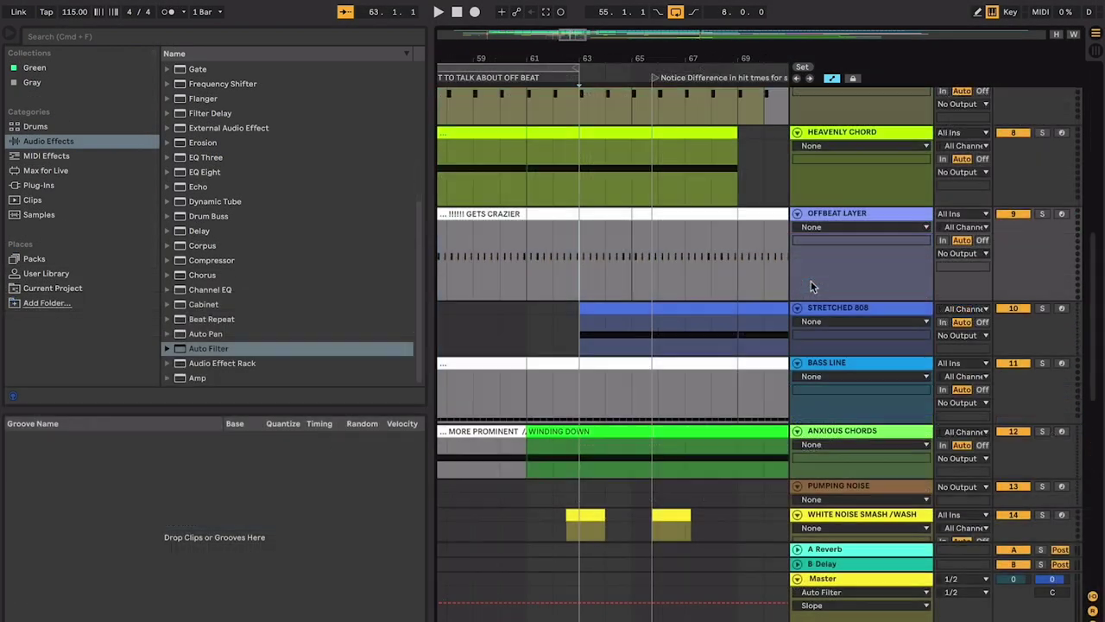
Step: Turn off looping and play from bar 62 to hear the stretched 808 come in
left_click(823, 306)
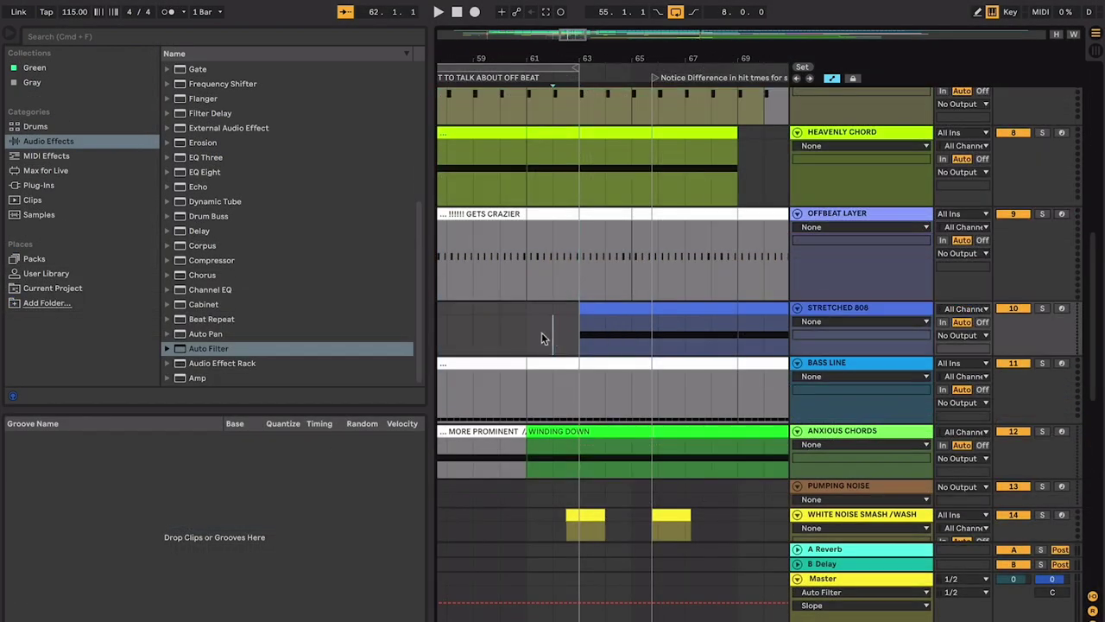
key("space")
scroll(604, 216, "down", 3)
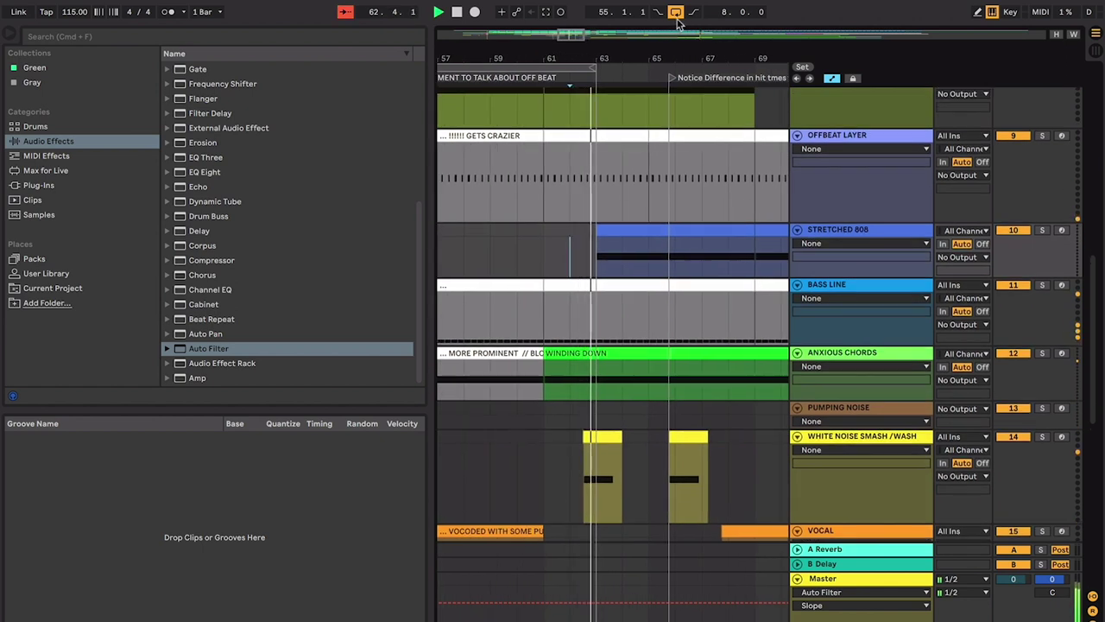
key("space")
key("space")
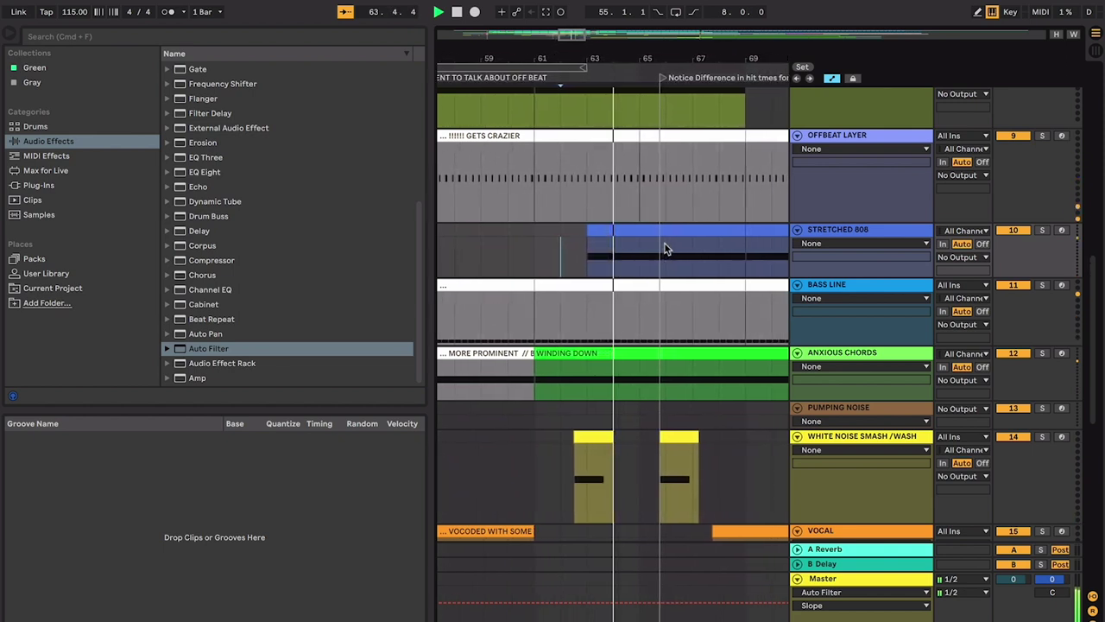
Step: Play the arrangement from the start of the stretched 808 clip at bar 63 through the second white noise smash
left_click(635, 229)
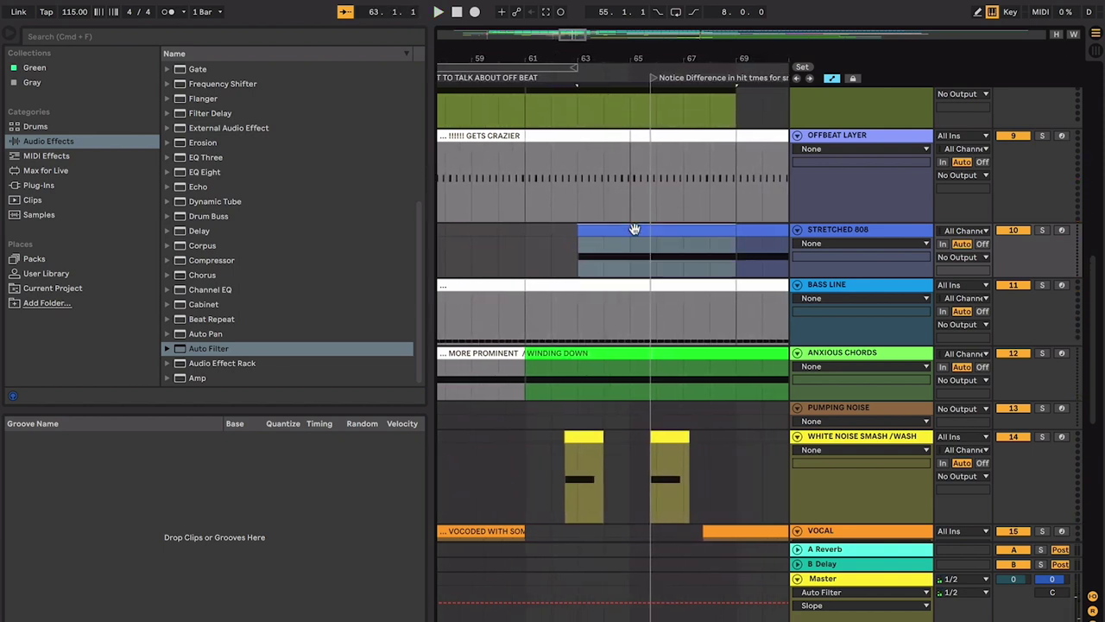
key("space")
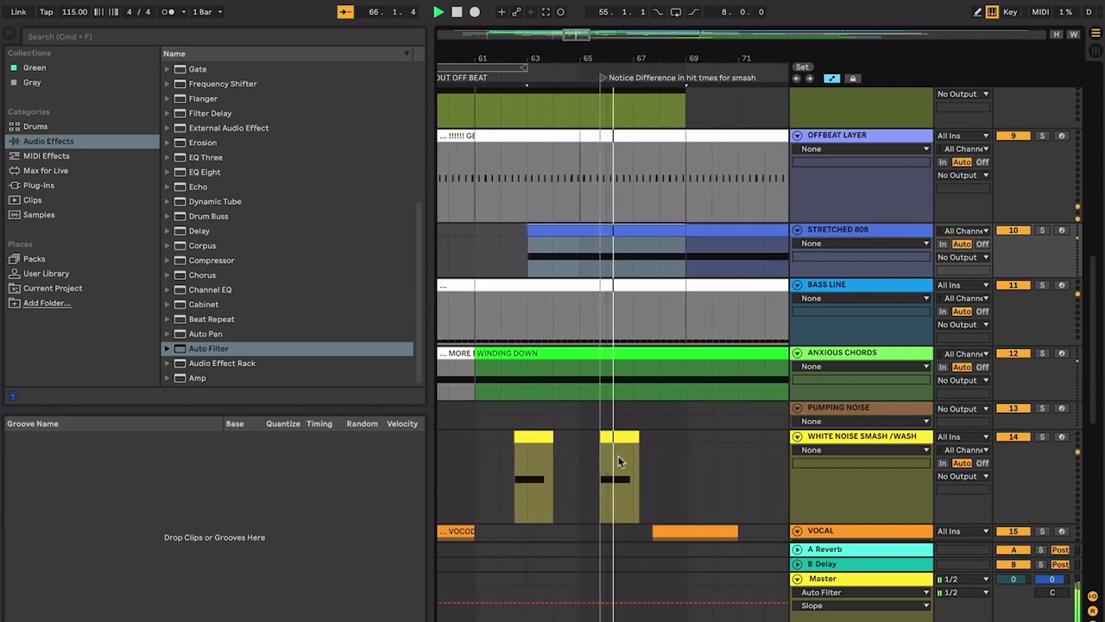
key("space")
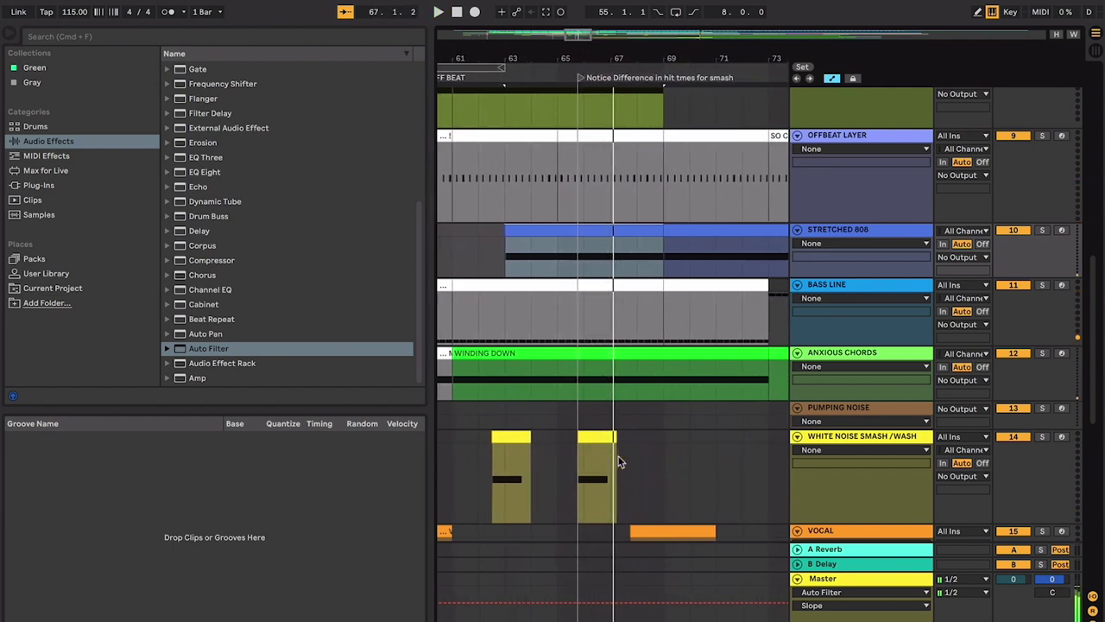
Step: Play from the white noise smash clip near bar 62, and select the next smash clip near bar 66 for comparison
left_click(517, 436)
scroll(592, 441, "left", 1)
scroll(592, 441, "left", 1)
left_click(637, 421)
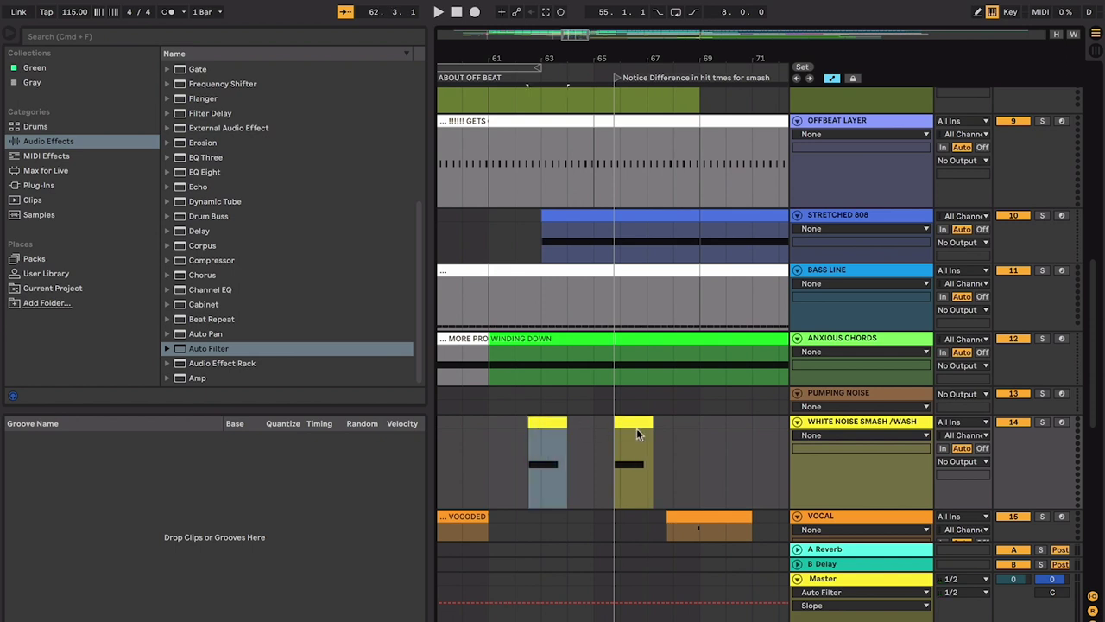
left_click(557, 424)
key("space")
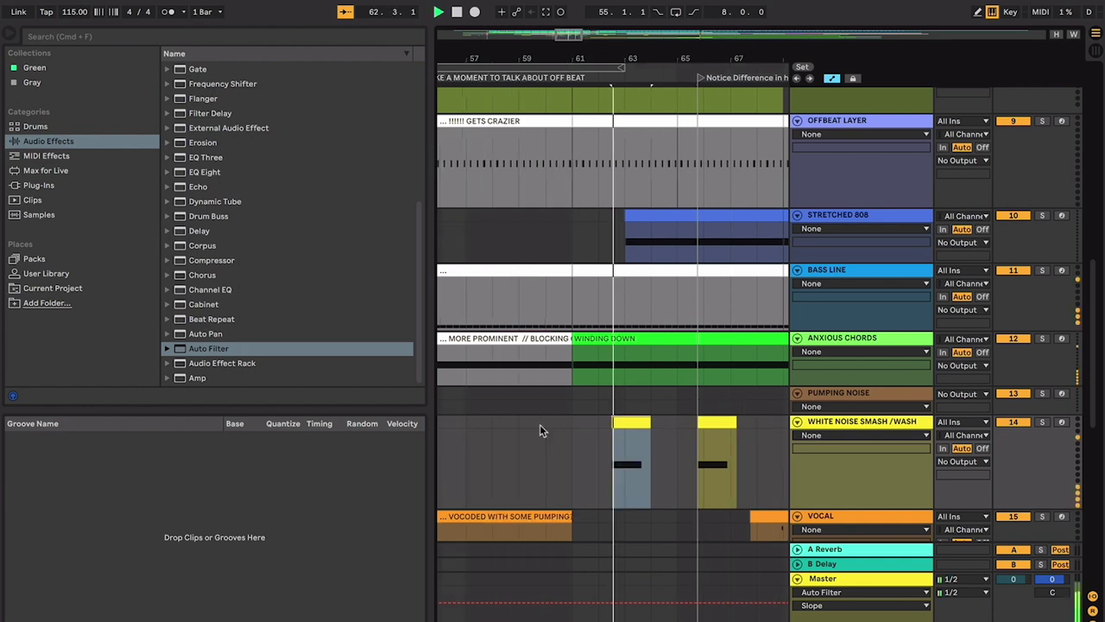
left_click(705, 424)
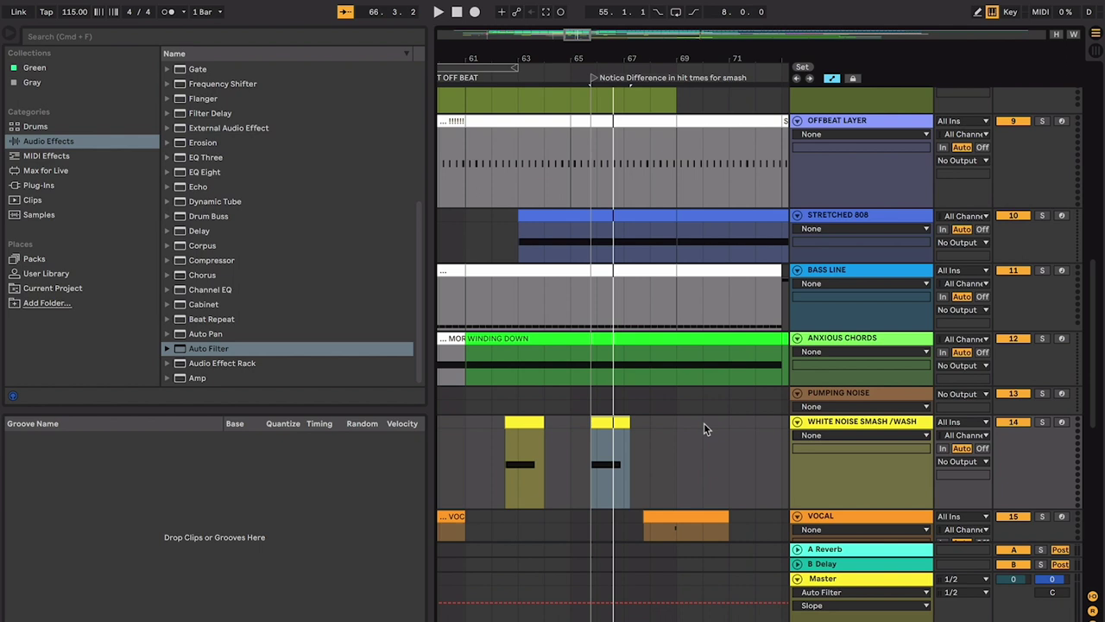
Step: Select the short vocal clip starting in bar 67, and pick the three note perc thing track
scroll(703, 423, "down", 5)
left_click(631, 301)
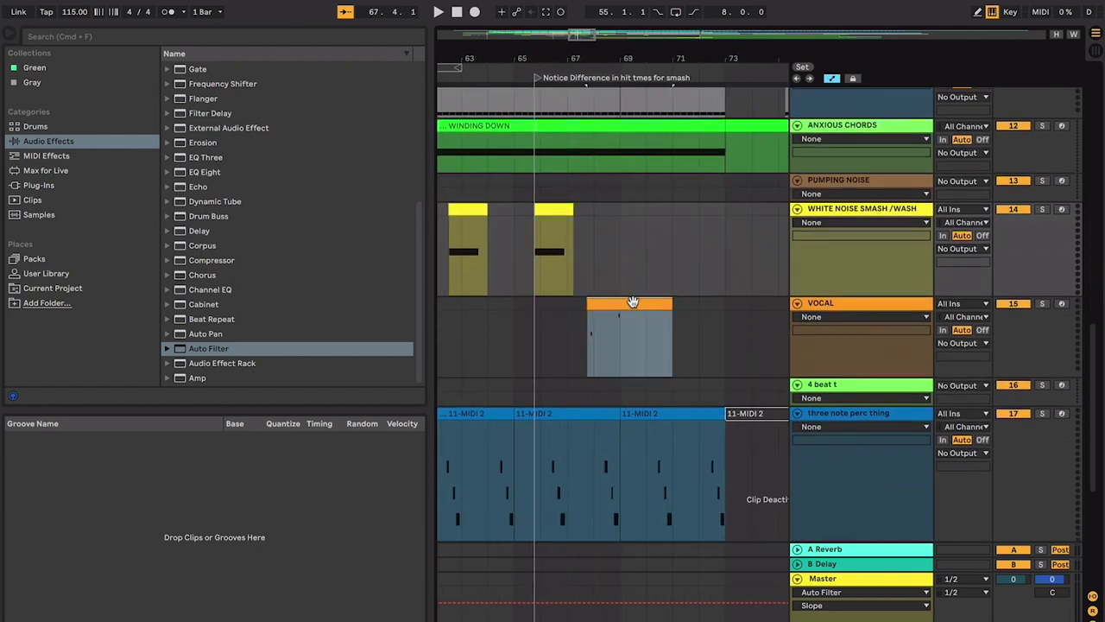
scroll(632, 301, "down", 4)
scroll(632, 302, "down", 3)
left_click(835, 350)
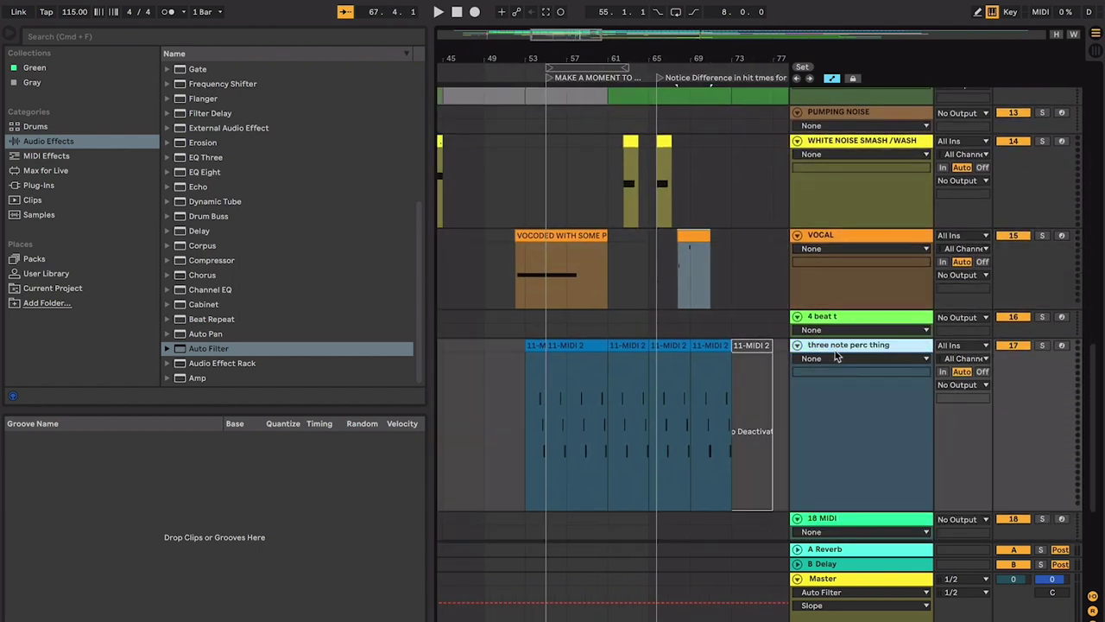
Step: Place the insert marker at bar 53, where the three note perc thing pattern begins, and view its notes closely
left_click(558, 345)
key("plus")
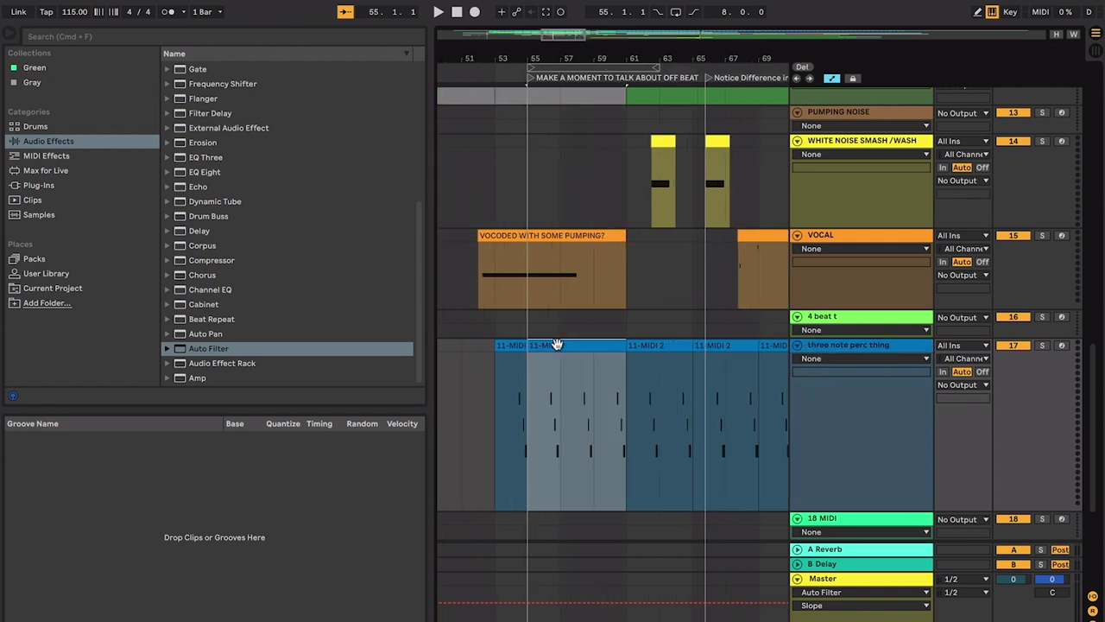
scroll(557, 345, "left", 3)
scroll(557, 345, "down", 2)
left_click(561, 338)
scroll(576, 314, "up", 3)
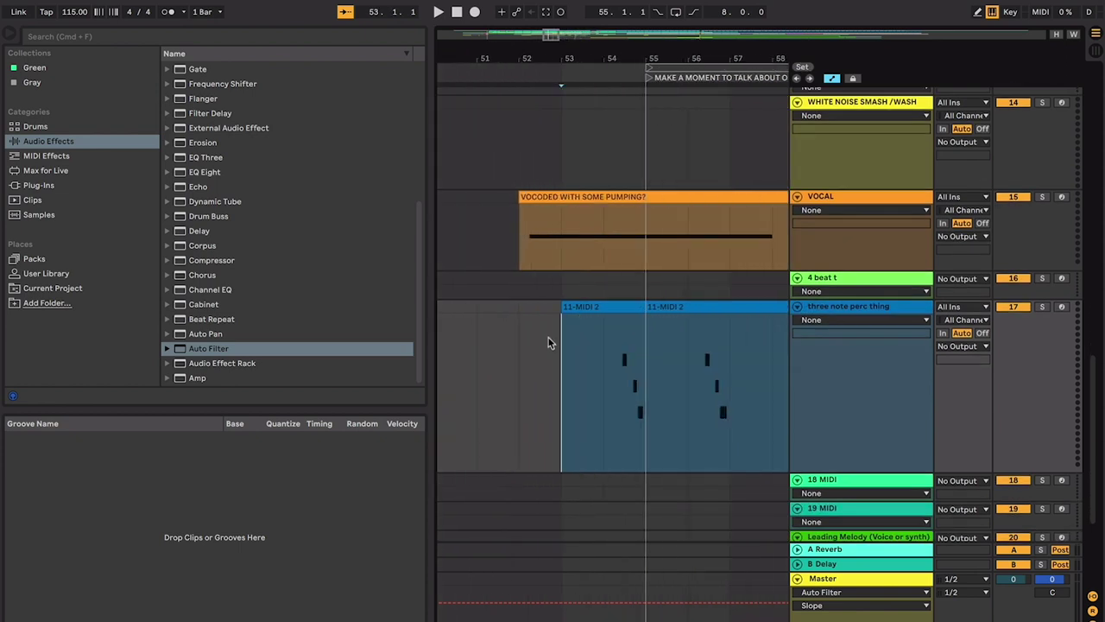
key("plus")
key("plus")
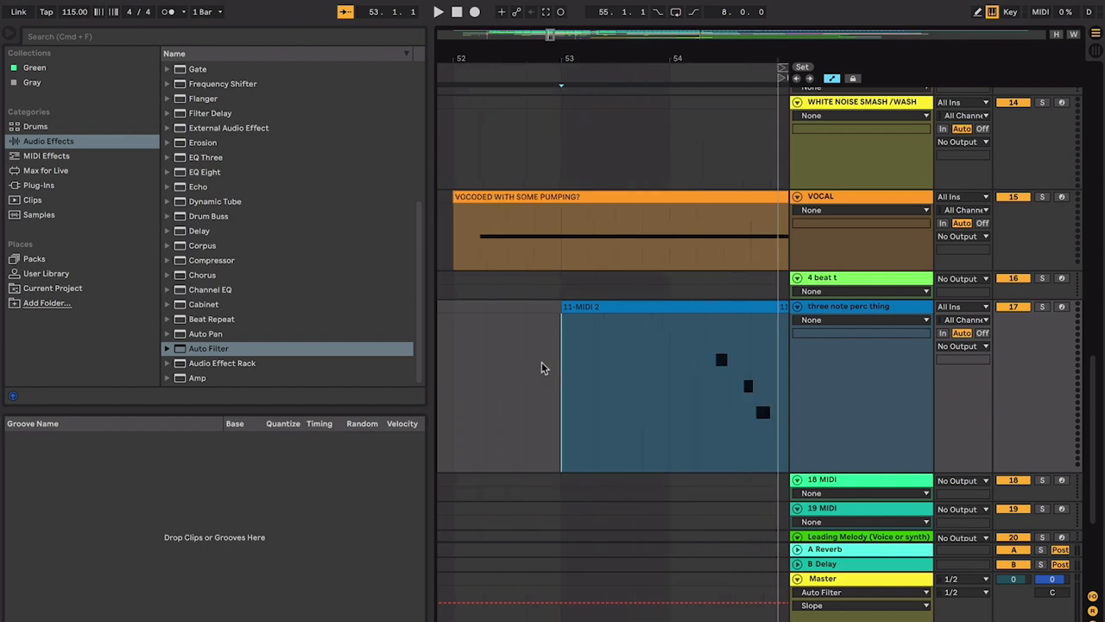
Step: Play from bar 52 to hear the lead-in to the three note perc thing part
left_click(449, 356)
key("space")
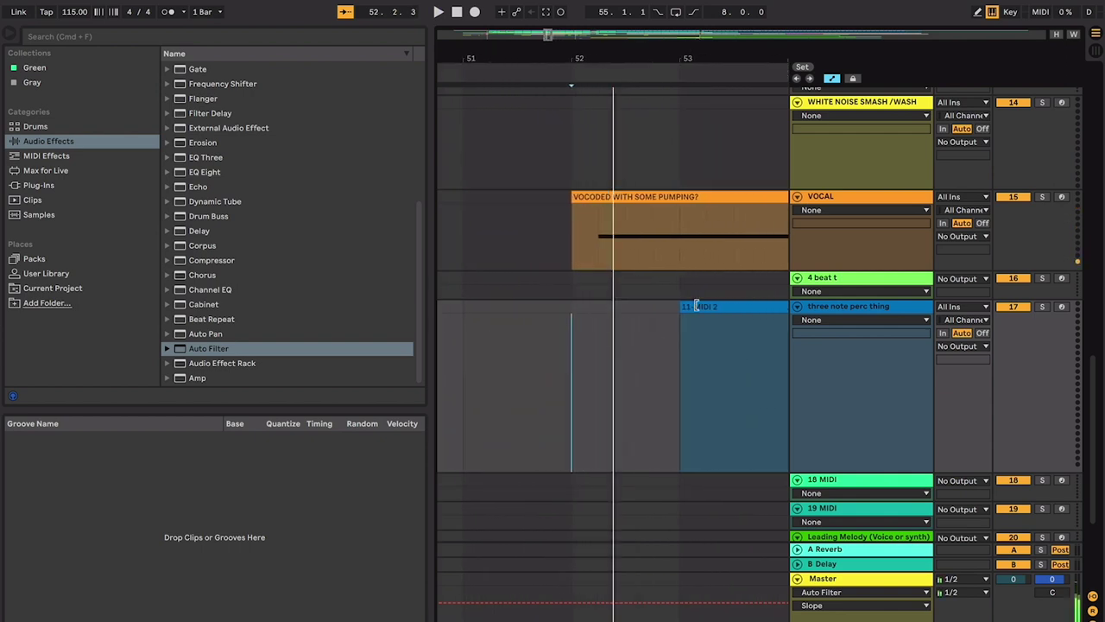
left_click(569, 348)
key("space")
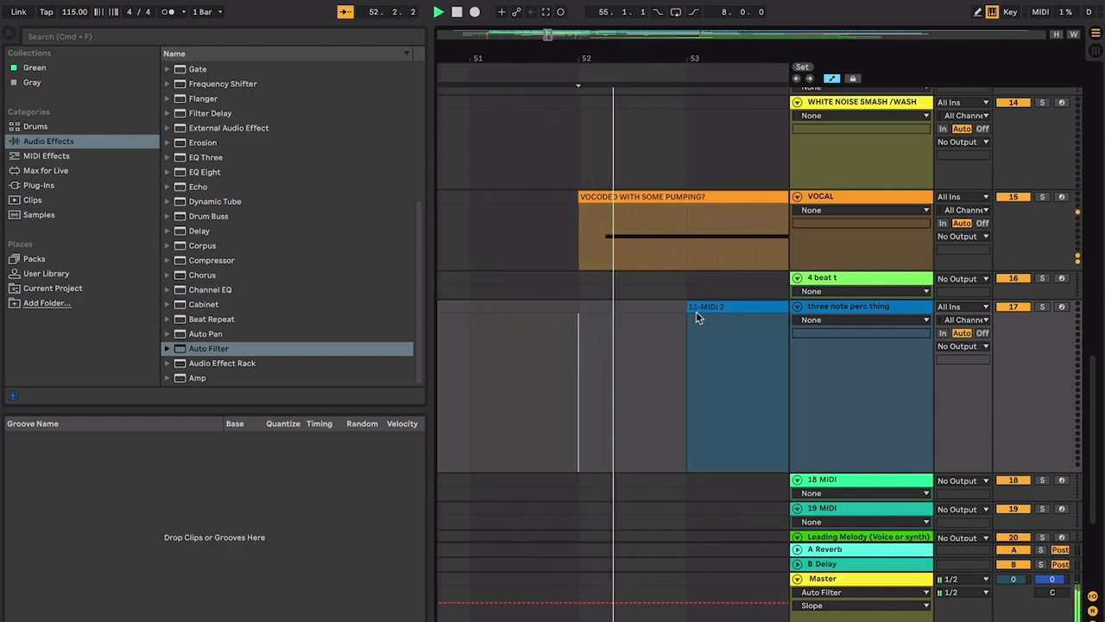
Step: Select the first three note perc thing clip at bar 53, hide the browser, and stop playback around bar 63
left_click(706, 305)
key("super+alt+b")
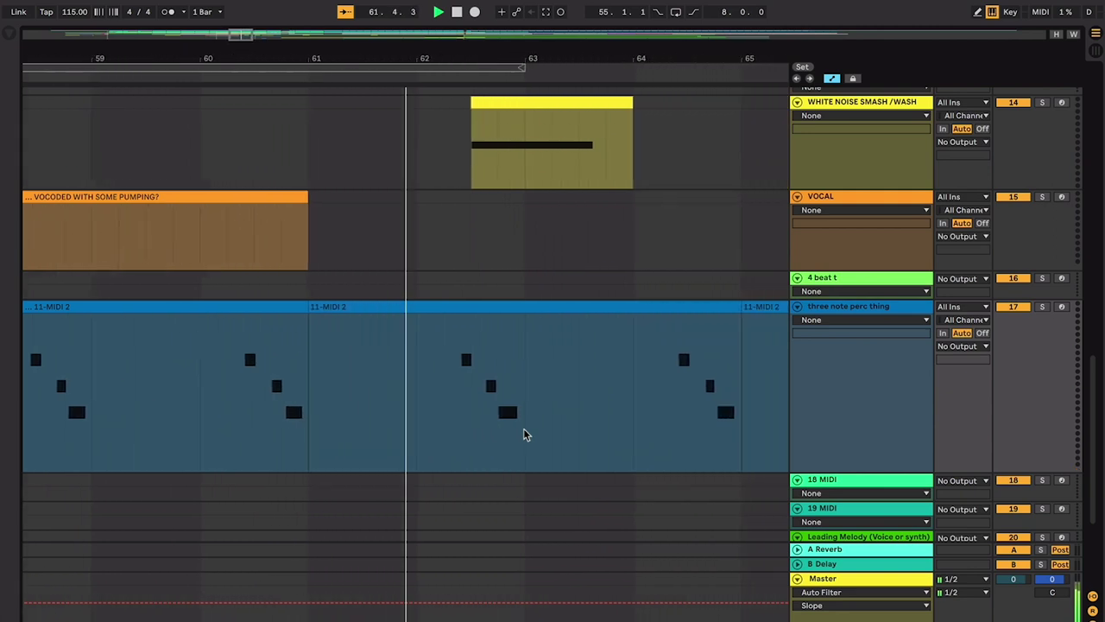
key("minus")
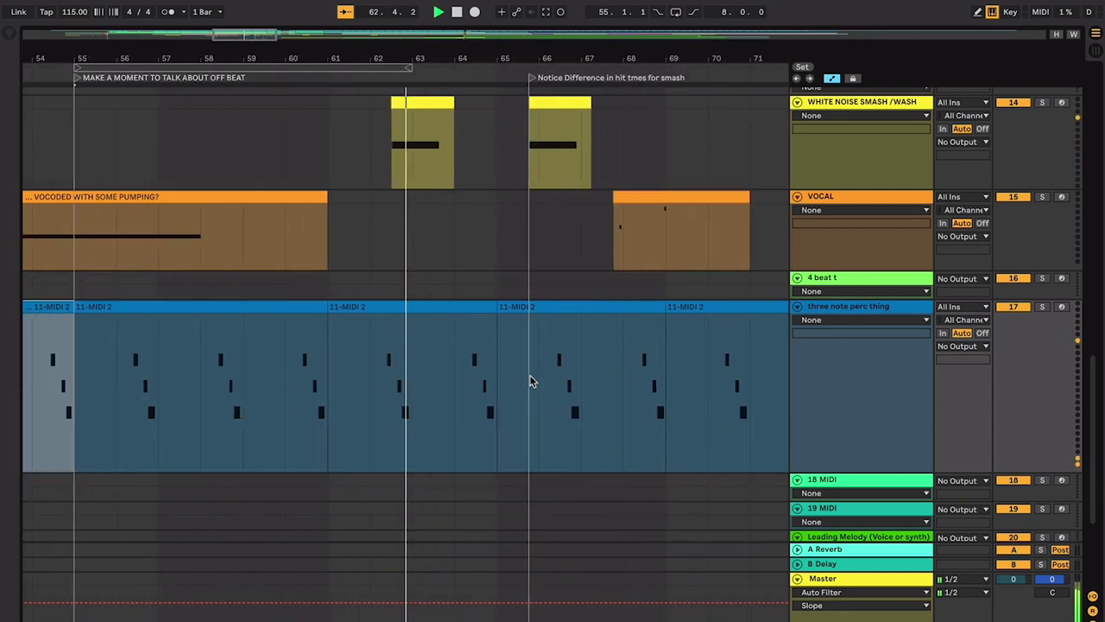
key("space")
Step: Select the three note perc thing clips at bars 55, 65 and 69 one after another
key("0")
key("minus")
scroll(530, 380, "left", 4)
scroll(518, 375, "down", 1)
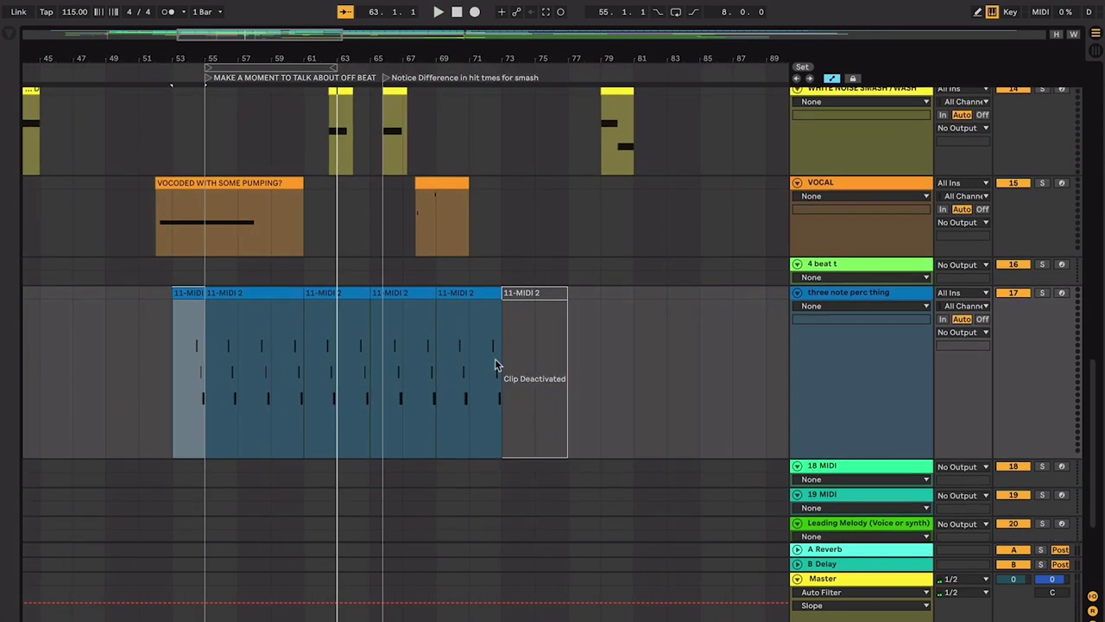
left_click(252, 293)
left_click(423, 296)
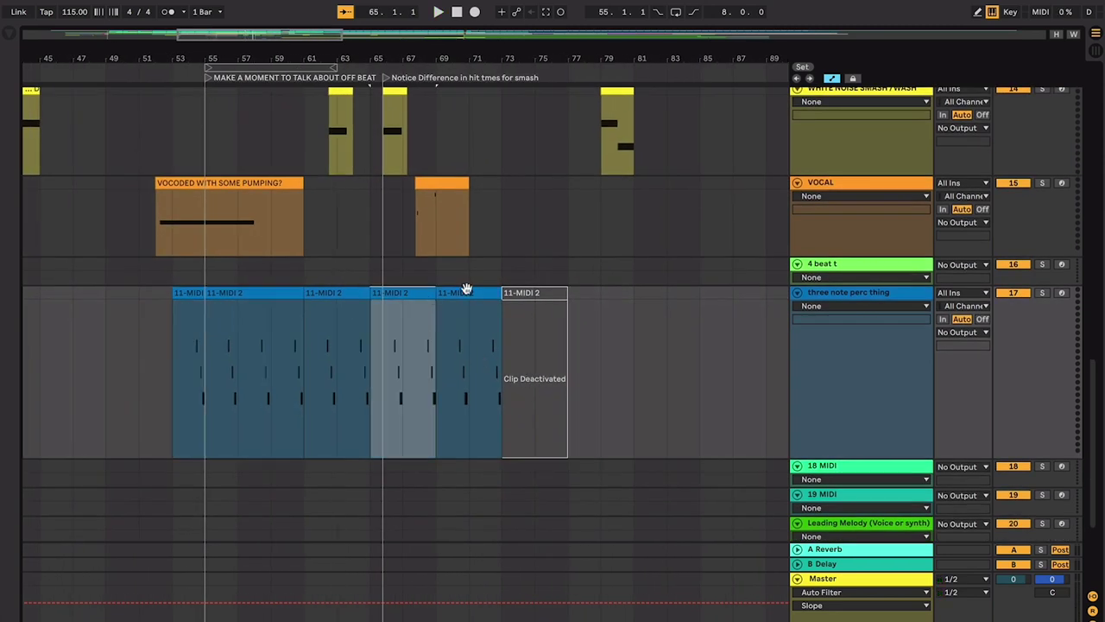
left_click(466, 290)
Step: Examine how the clips are laid out around bars 45 to 93, from the vocal track up to the wooden sound
scroll(462, 317, "up", 10)
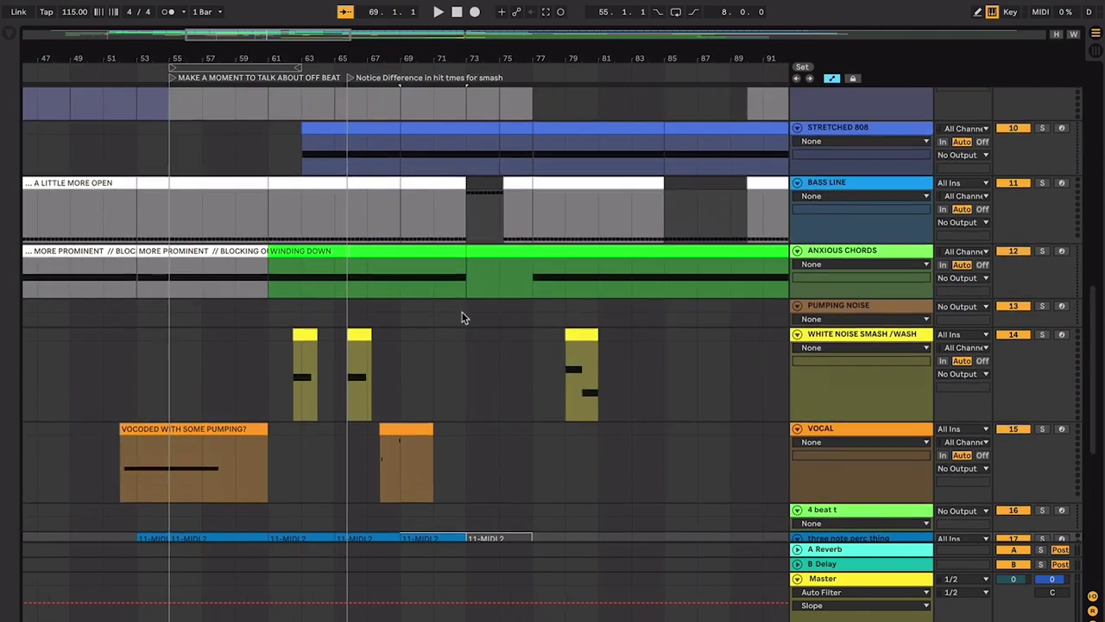
scroll(462, 317, "down", 5)
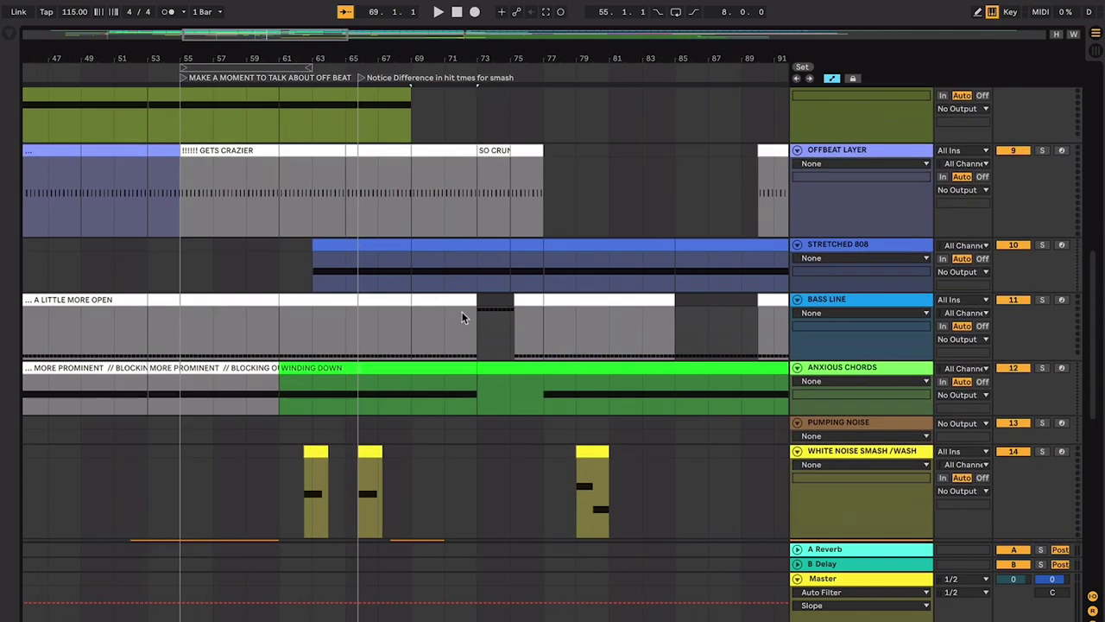
scroll(432, 345, "left", 6)
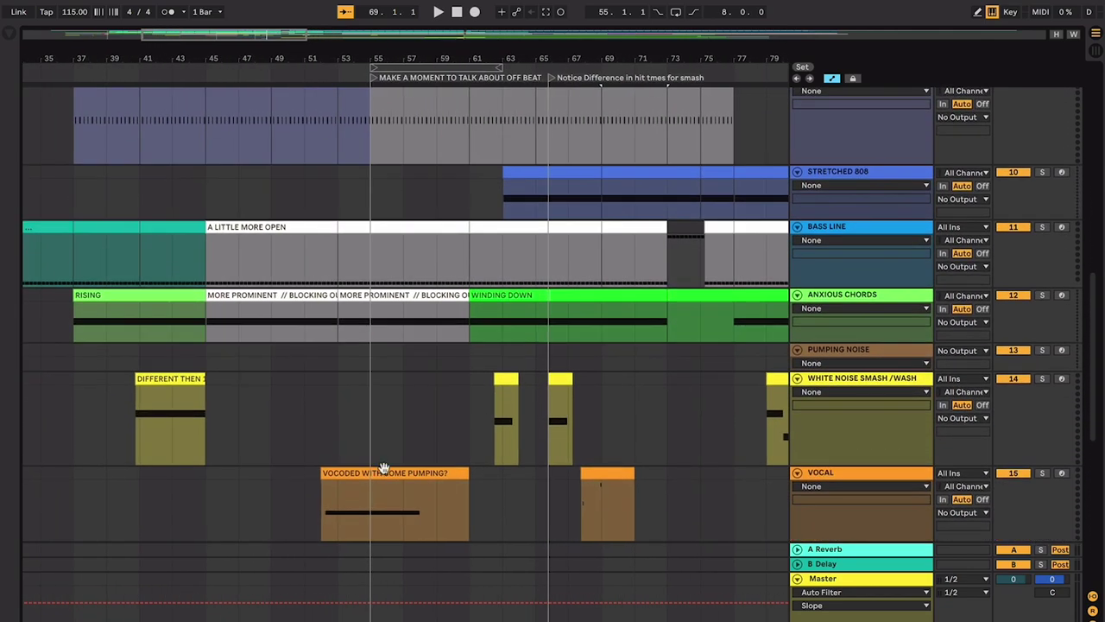
scroll(383, 466, "down", 6)
scroll(383, 466, "right", 6)
scroll(383, 467, "up", 4)
scroll(386, 473, "up", 15)
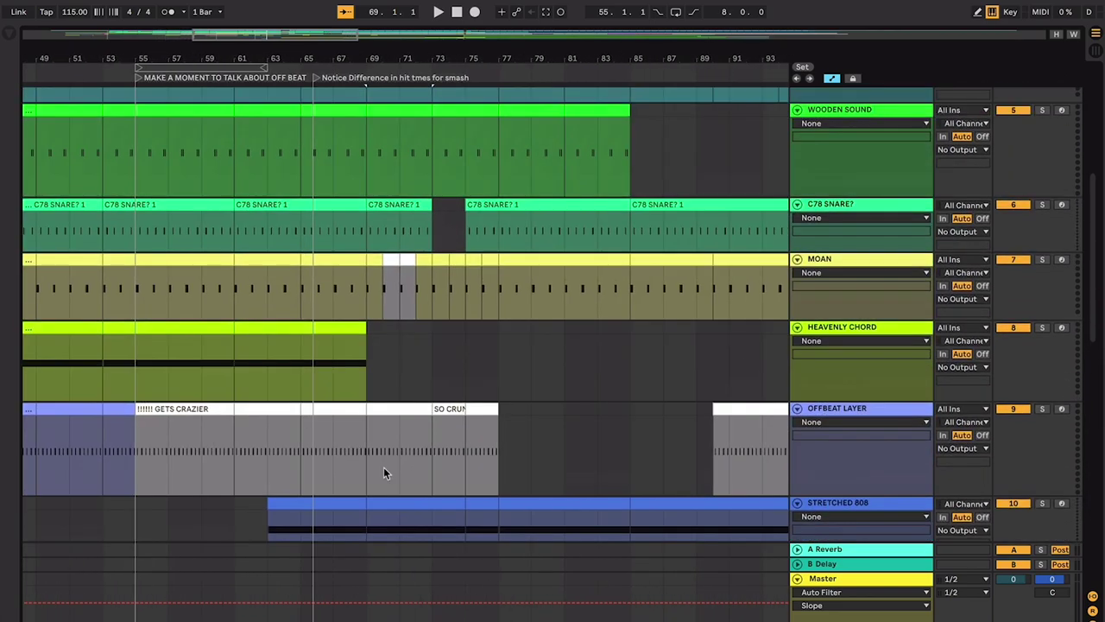
Step: Examine the arrangement across all tracks, from the opening section to around bar 141, down to the lowest MIDI tracks
scroll(386, 473, "right", 3)
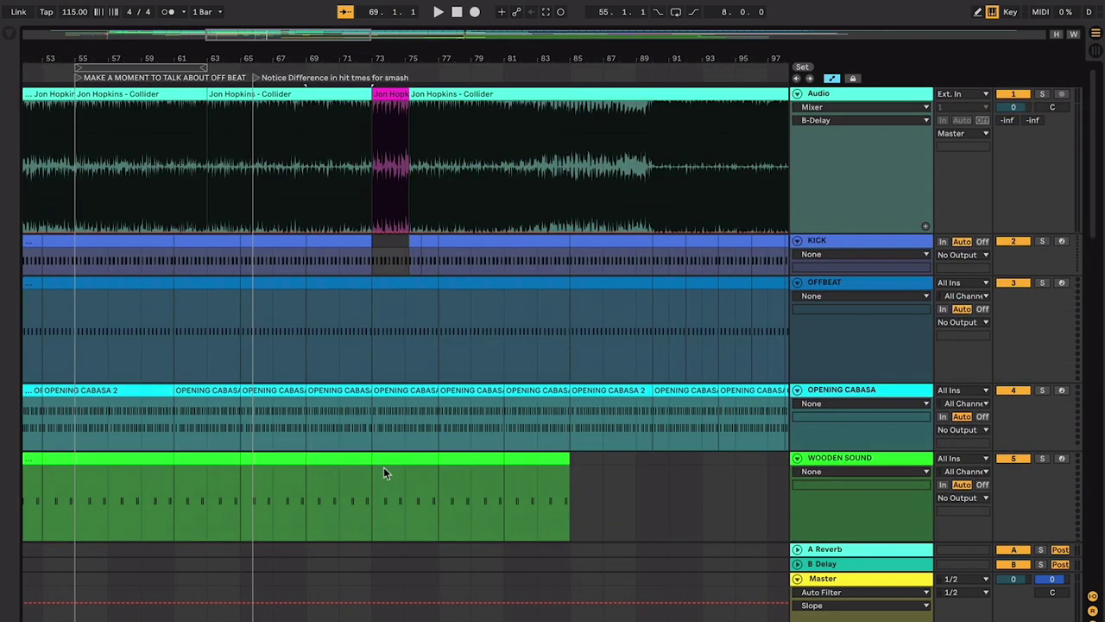
scroll(383, 467, "left", 3)
scroll(383, 467, "left", 18)
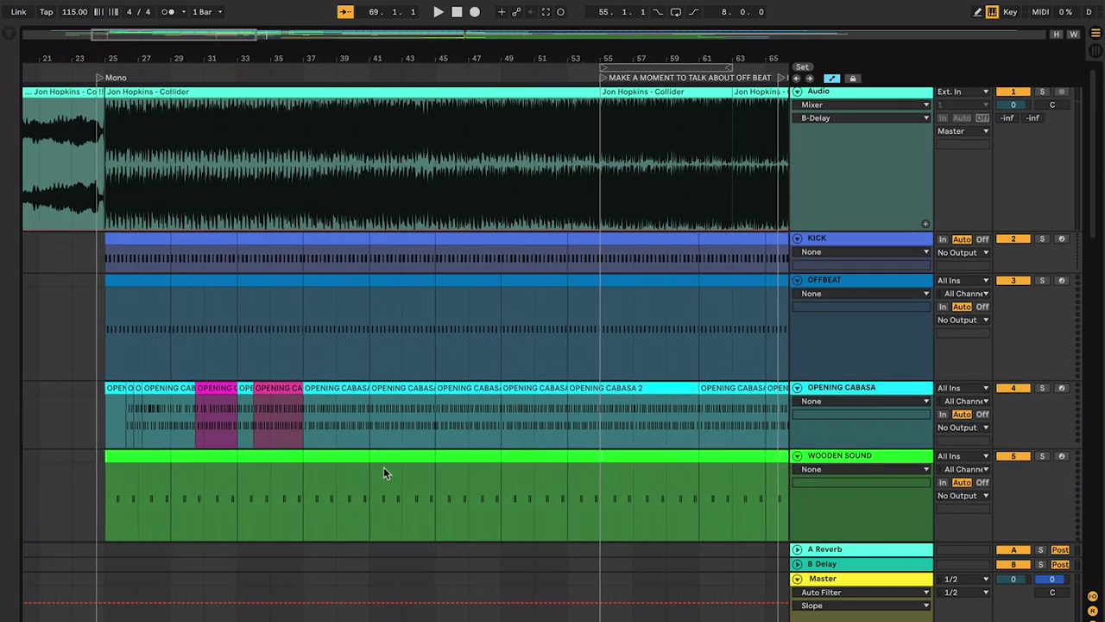
scroll(386, 473, "right", 20)
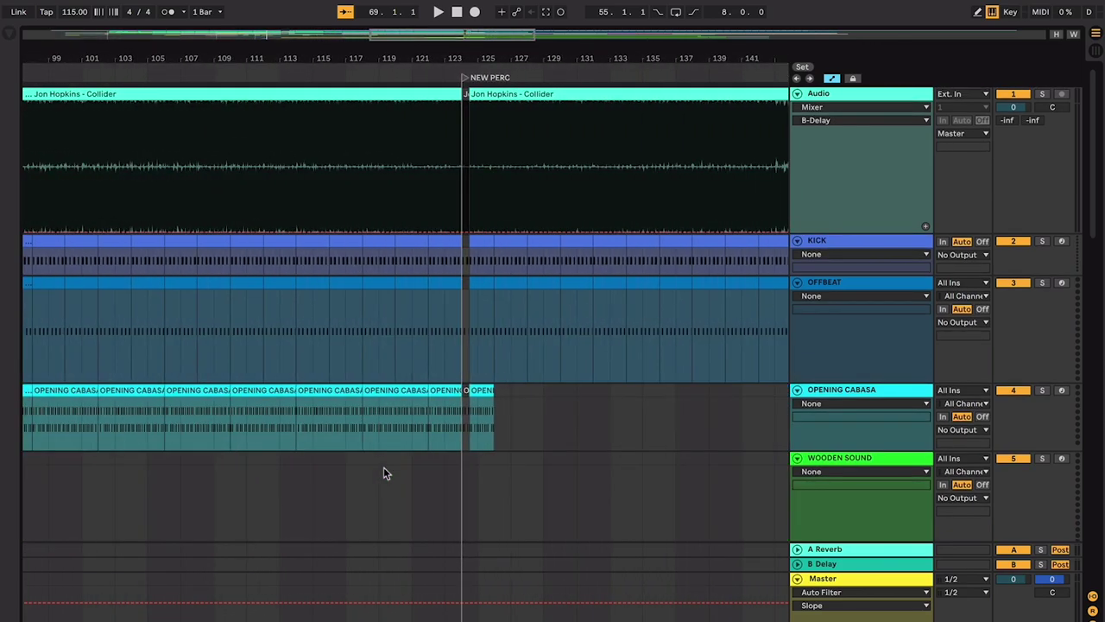
scroll(386, 473, "down", 5)
scroll(386, 473, "down", 15)
scroll(386, 473, "left", 16)
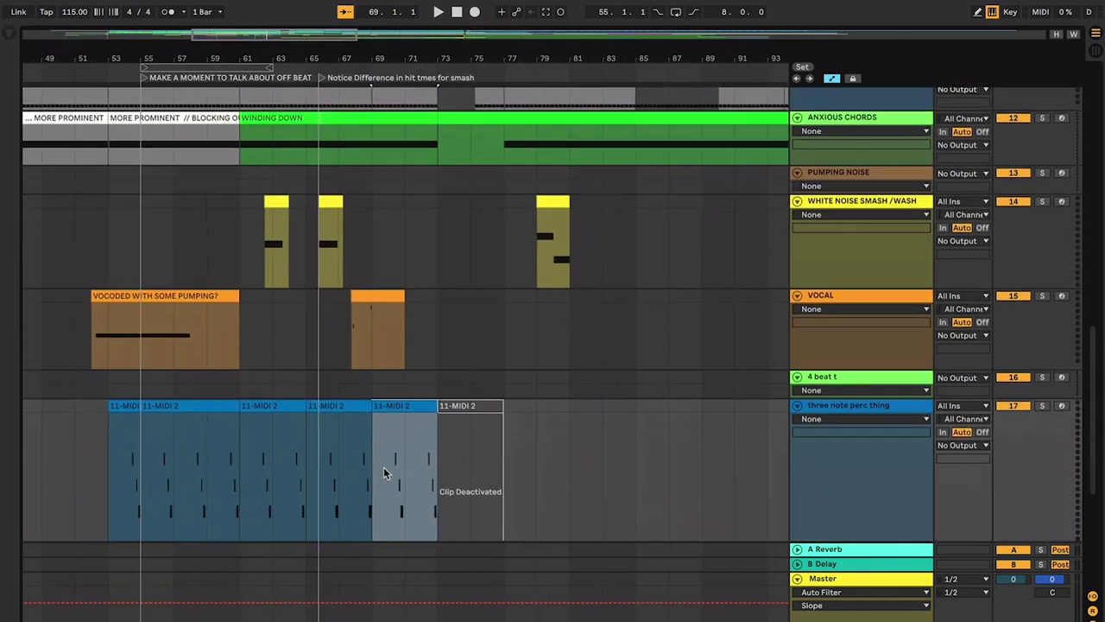
scroll(386, 473, "right", 4)
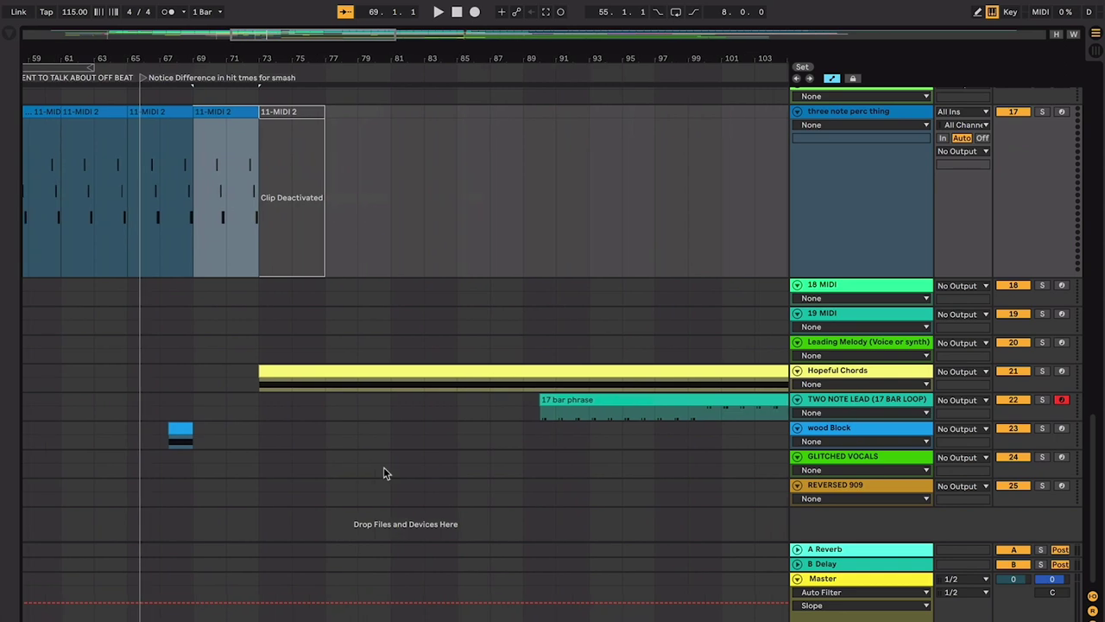
Step: Play the passage from bar 67 to hear where the wood Block clip enters, viewing bars 63 to 73 closely, and stop playback
left_click(220, 290)
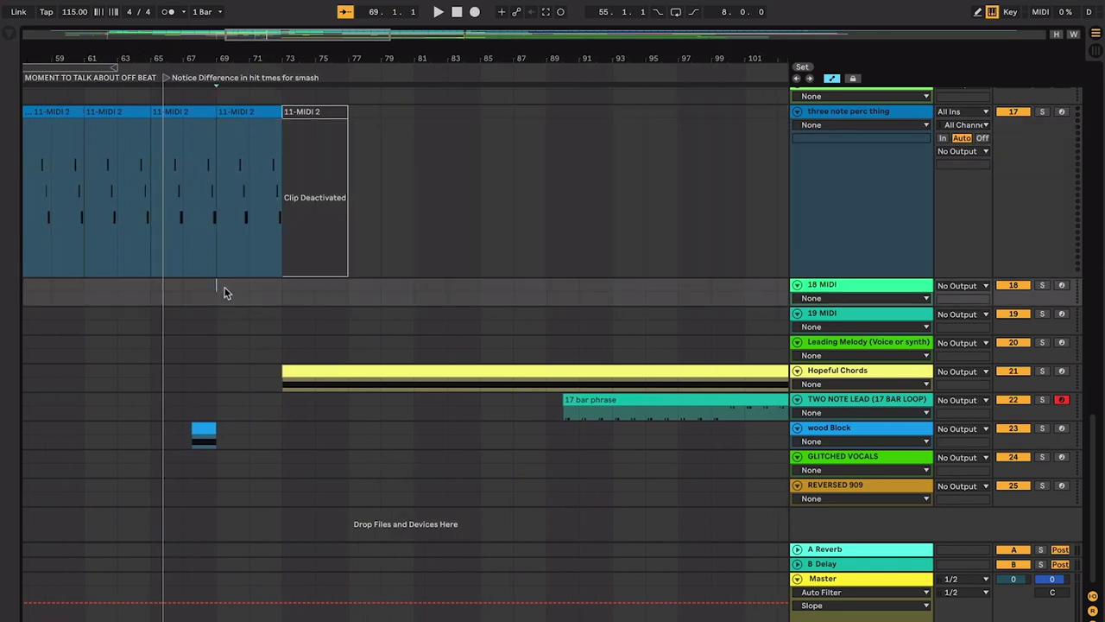
key("space")
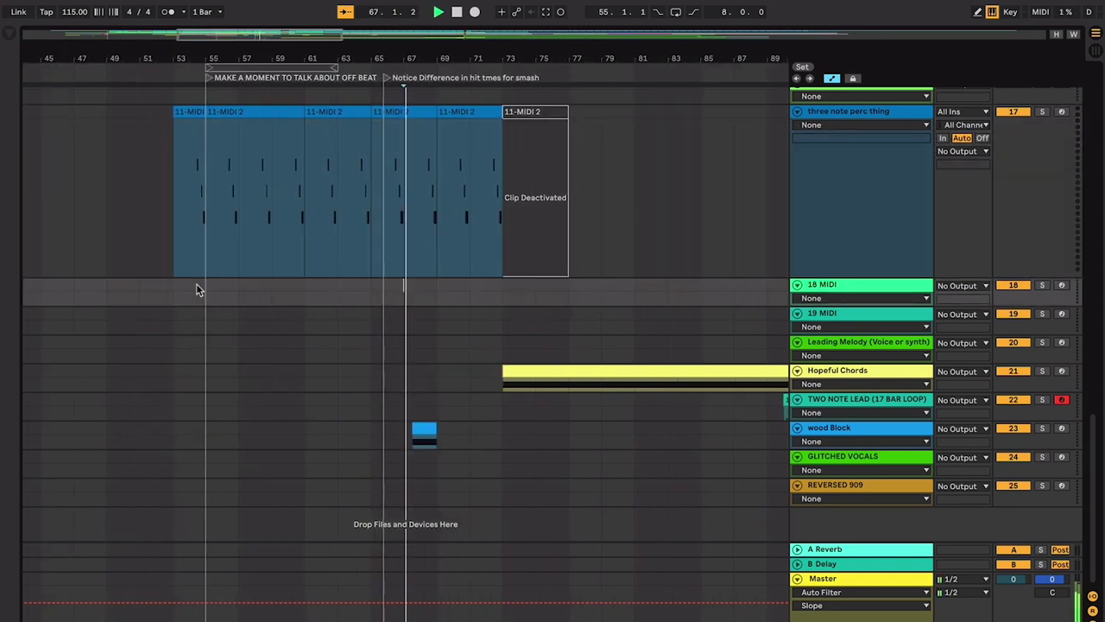
key("plus")
key("plus")
key("plus")
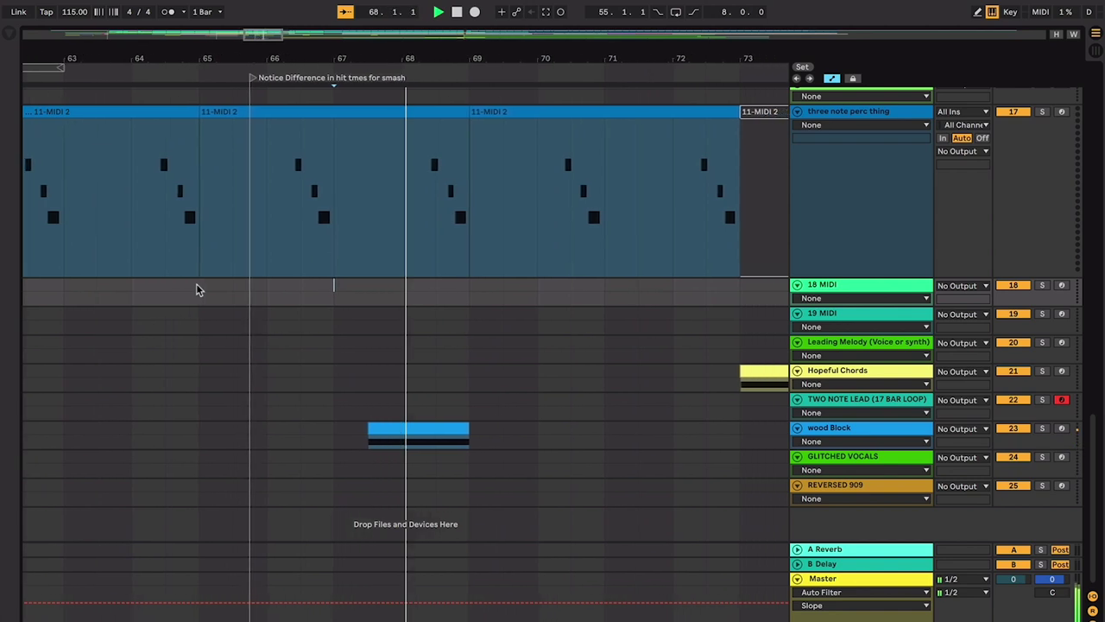
key("space")
Step: Make the wood Block track taller, audition its clip from just before bar 67, and stop with the clip selected
left_click(408, 425)
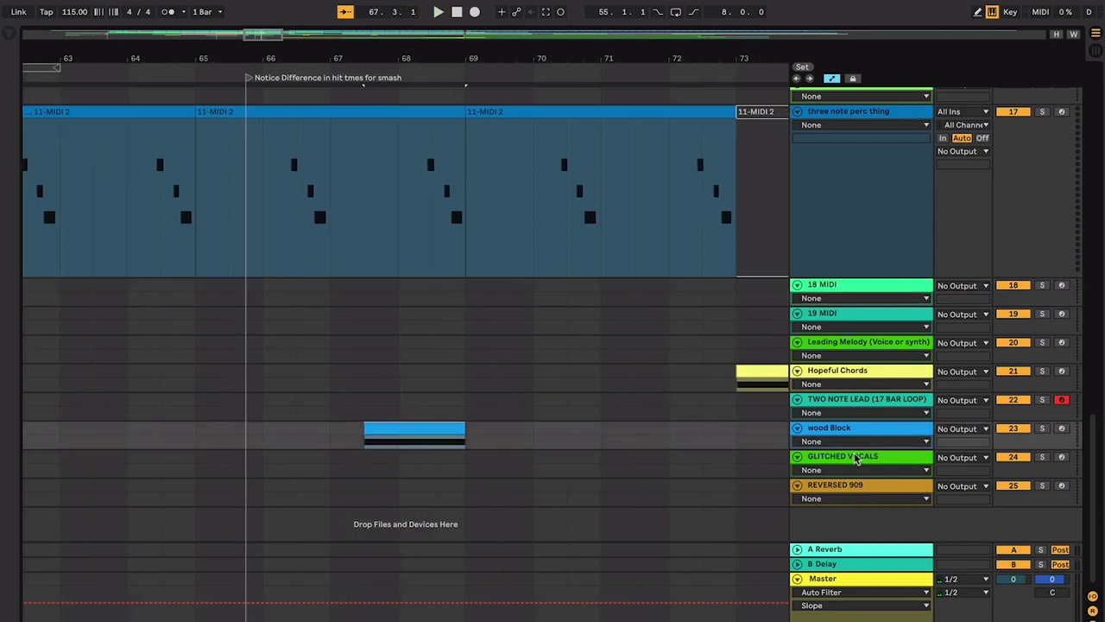
left_click_drag(855, 446, 854, 477)
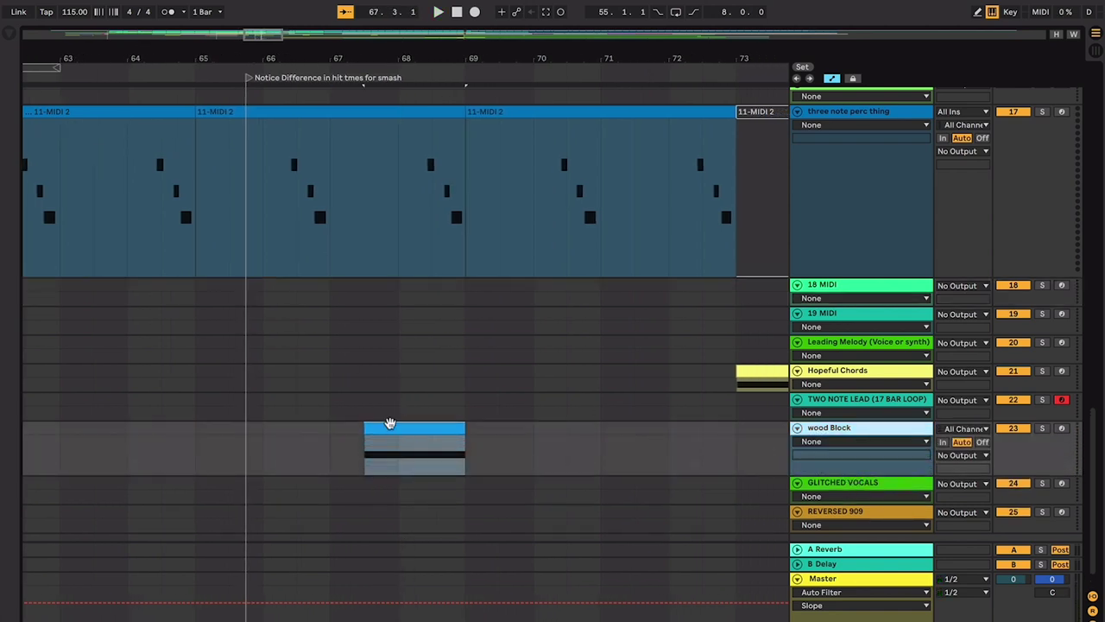
left_click(331, 444)
key("space")
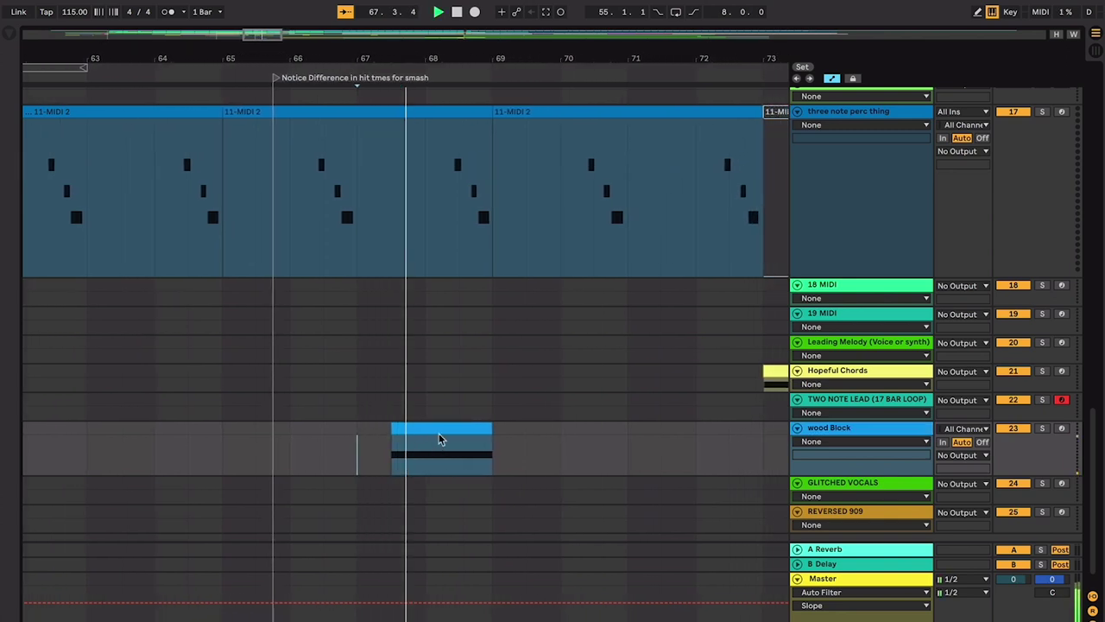
left_click(438, 433)
key("space")
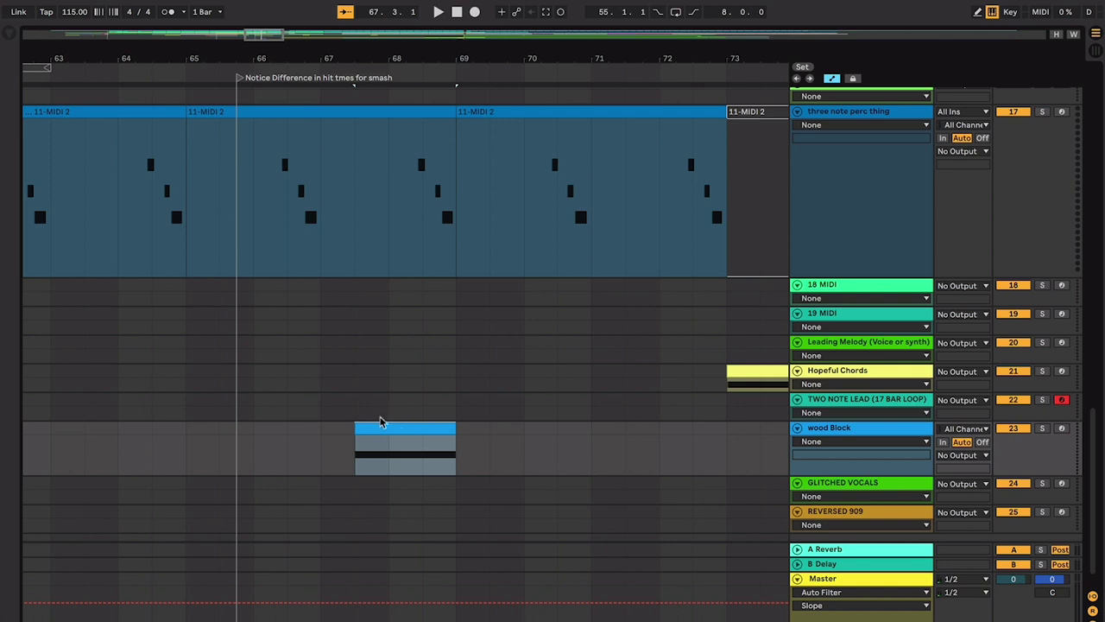
Step: Mark the start and end of the wood Block clip, and play from its end at bar 69
left_click(356, 402)
left_click(451, 430)
left_click(360, 413)
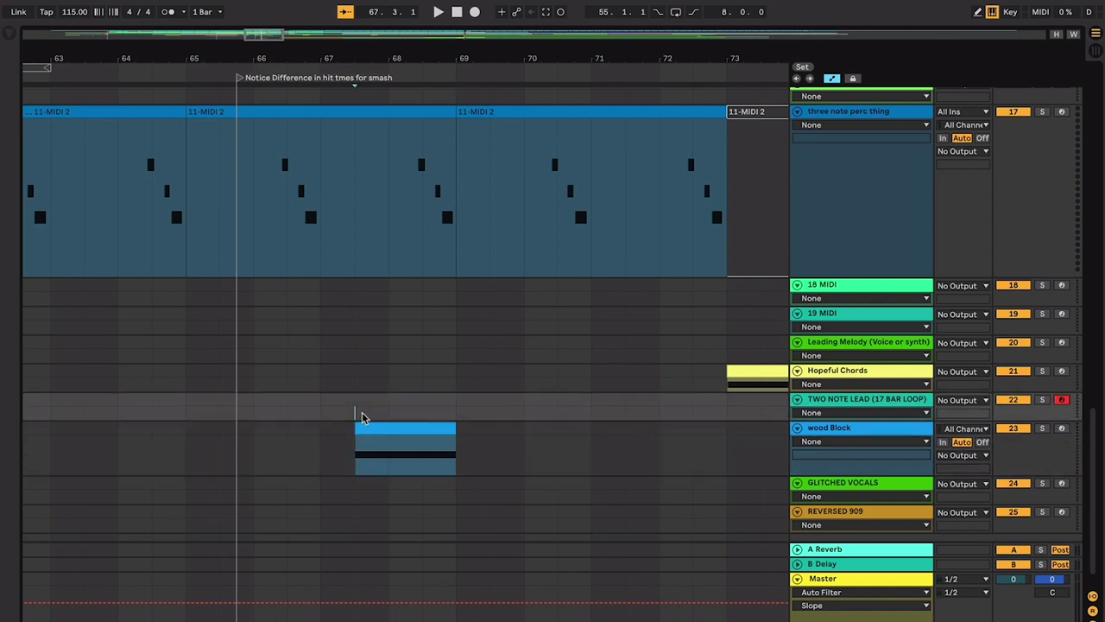
right_click(453, 405)
left_click(446, 401)
key("space")
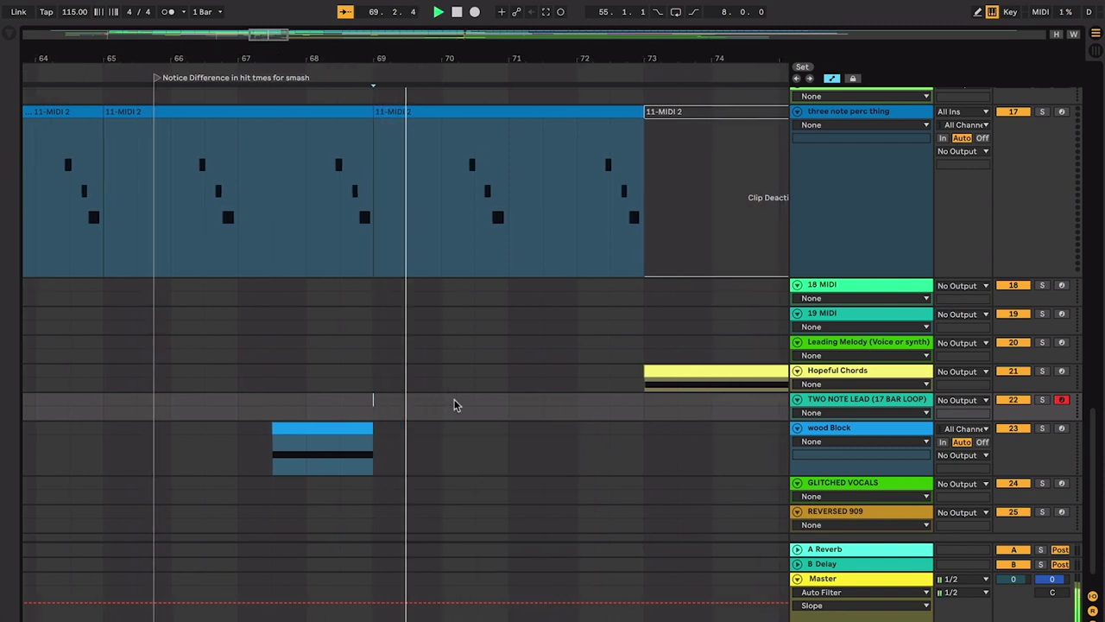
Step: Arm the VOCAL track and record a new MIDI take from bar 69 to about bar 71
scroll(455, 404, "down", 1)
scroll(577, 452, "up", 5)
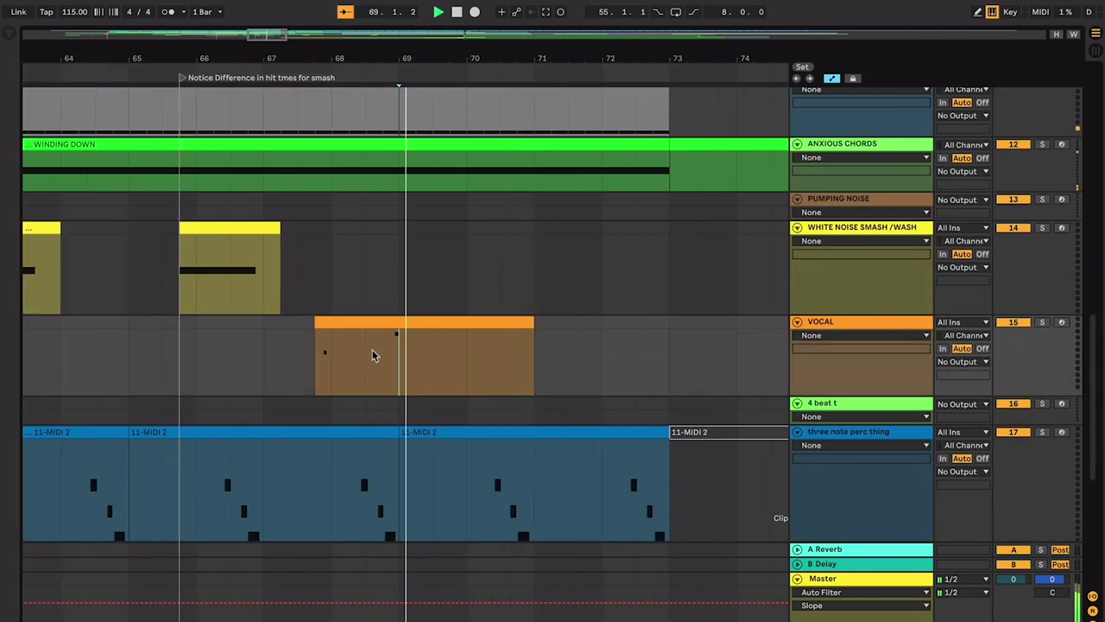
left_click(1061, 322)
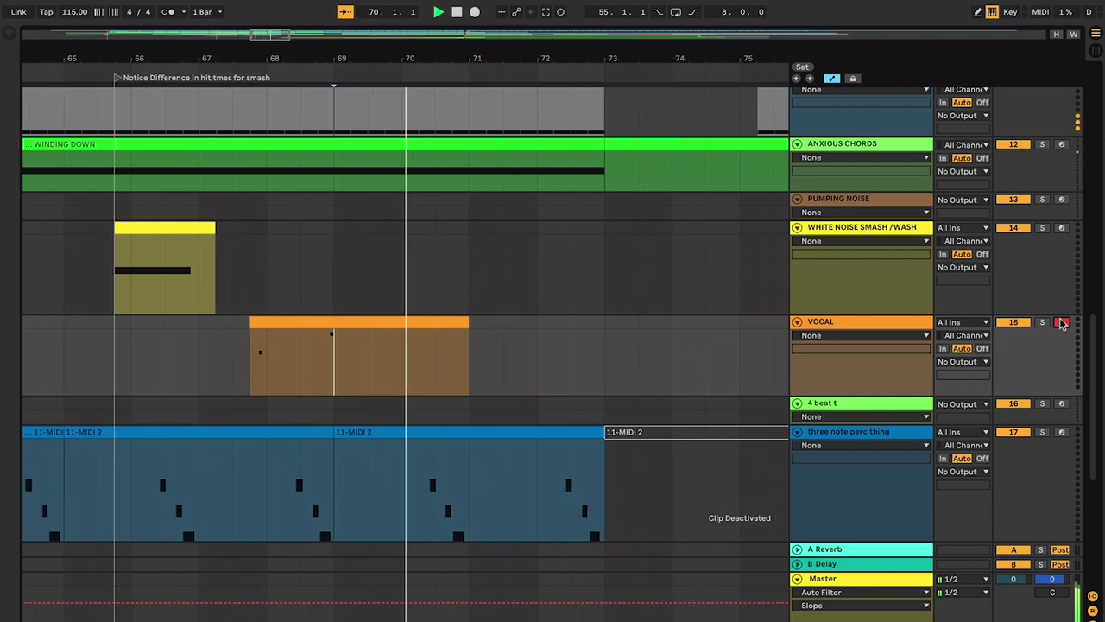
key("F9")
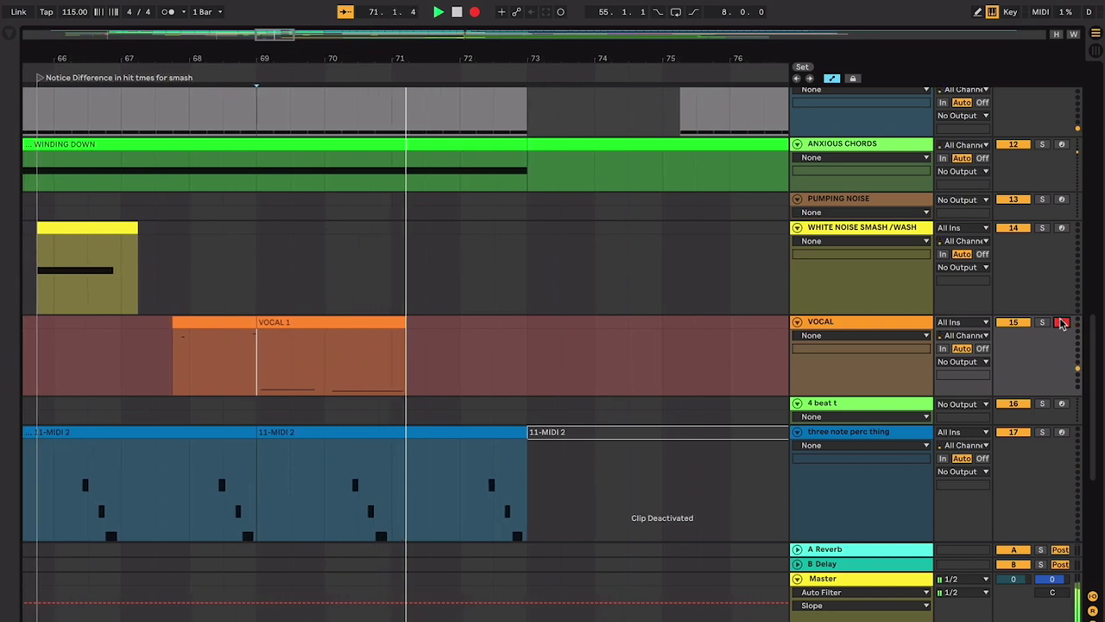
key("F9")
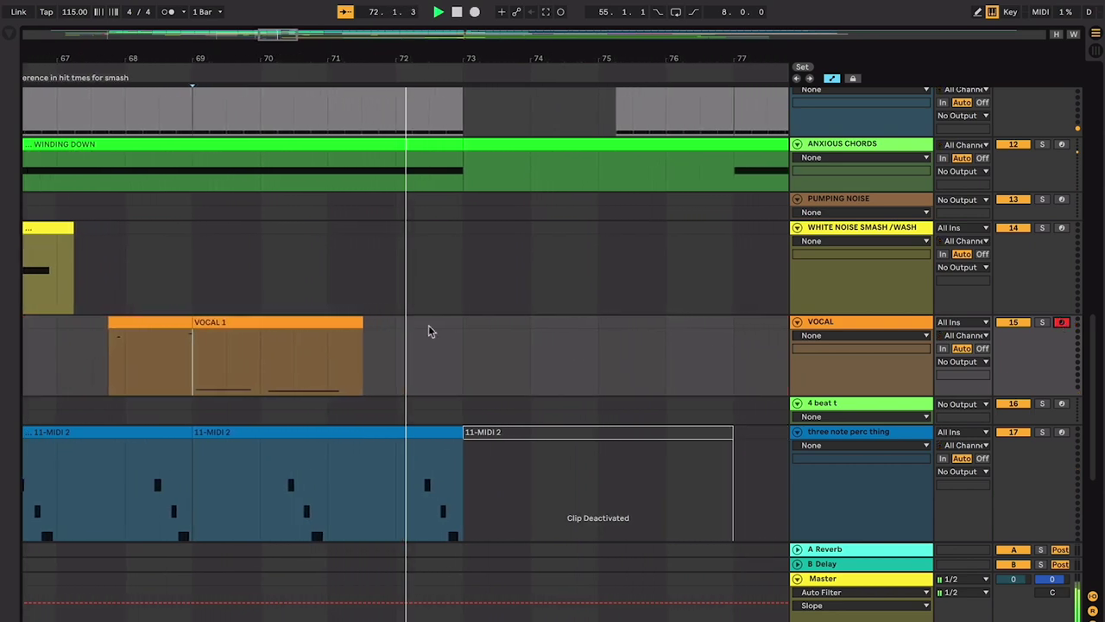
Step: During playback, examine what changes at bar 73, from the kick and bass line gaps to the start of the Hopeful Chords clip
scroll(601, 373, "down", 3)
scroll(601, 377, "down", 6)
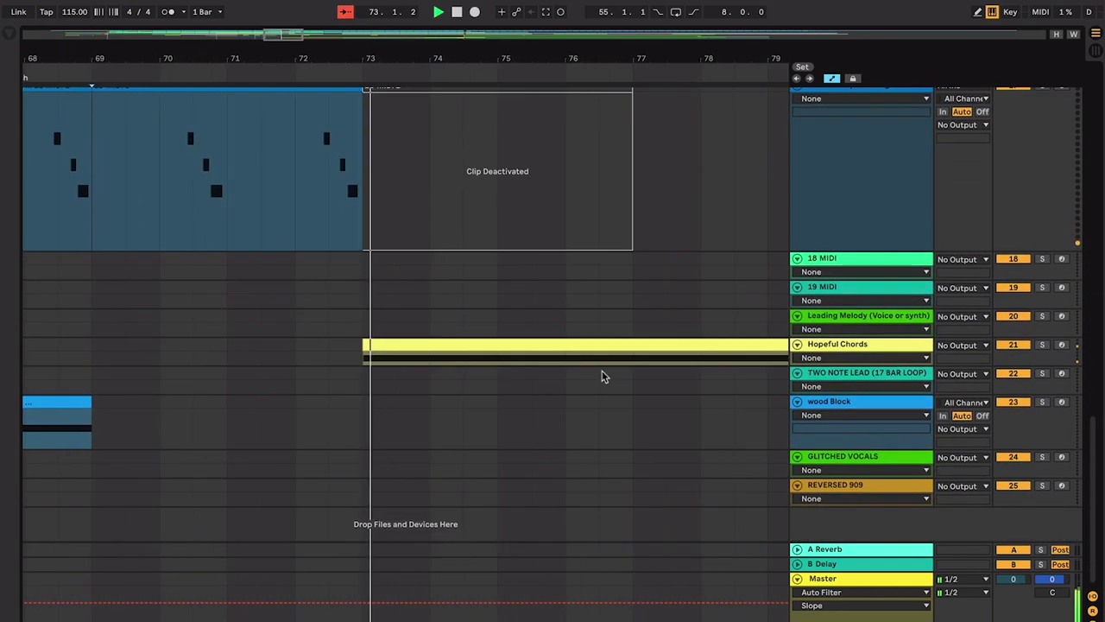
scroll(602, 376, "up", 15)
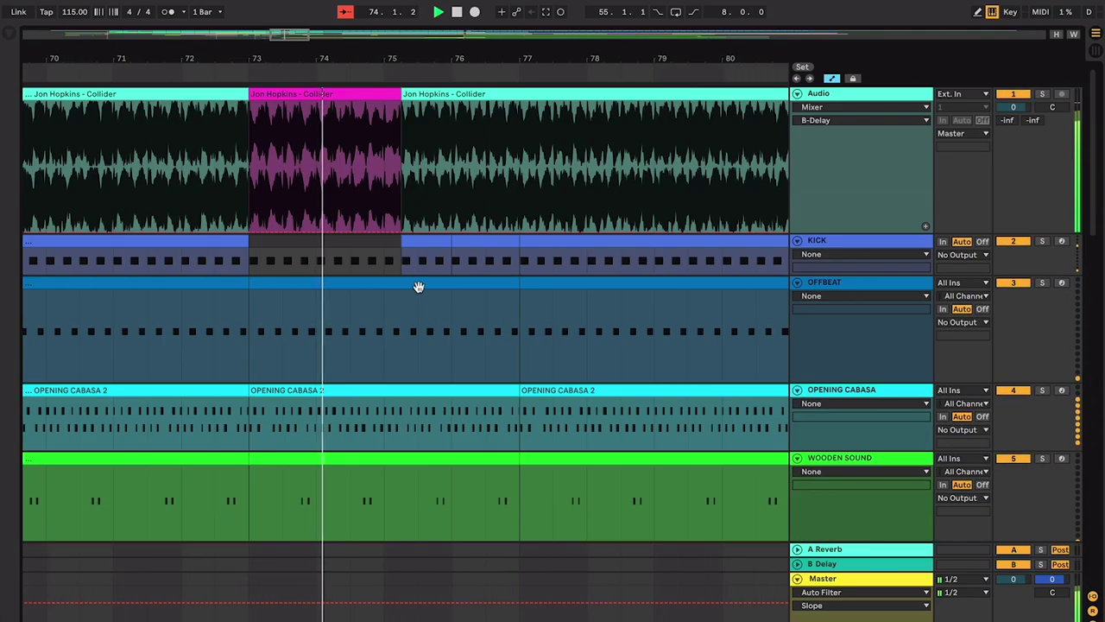
scroll(393, 166, "up", 2)
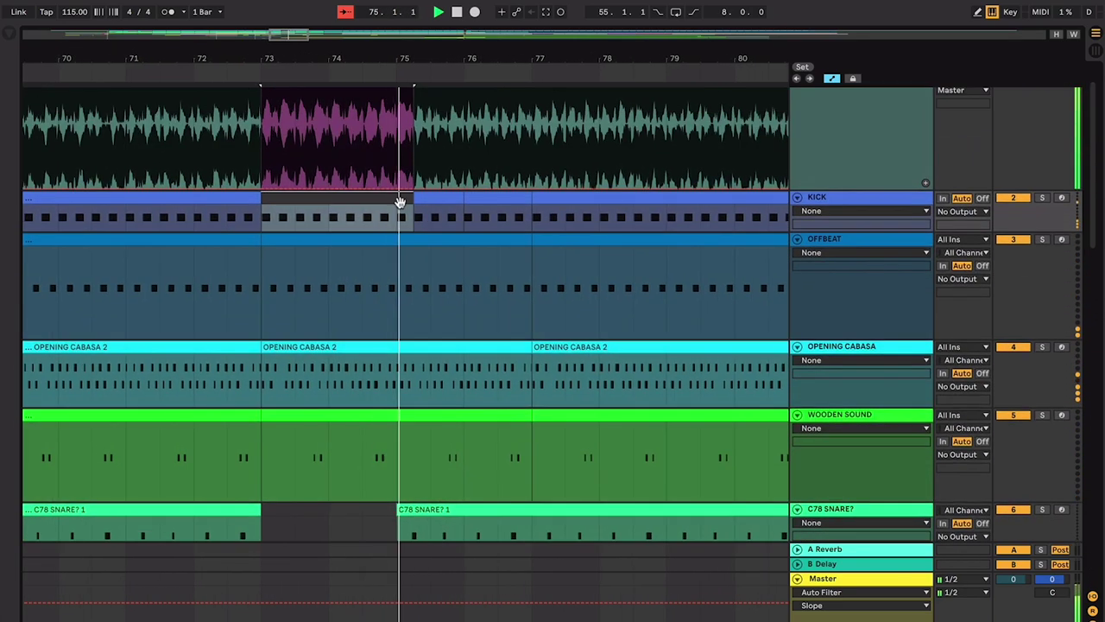
scroll(402, 208, "down", 8)
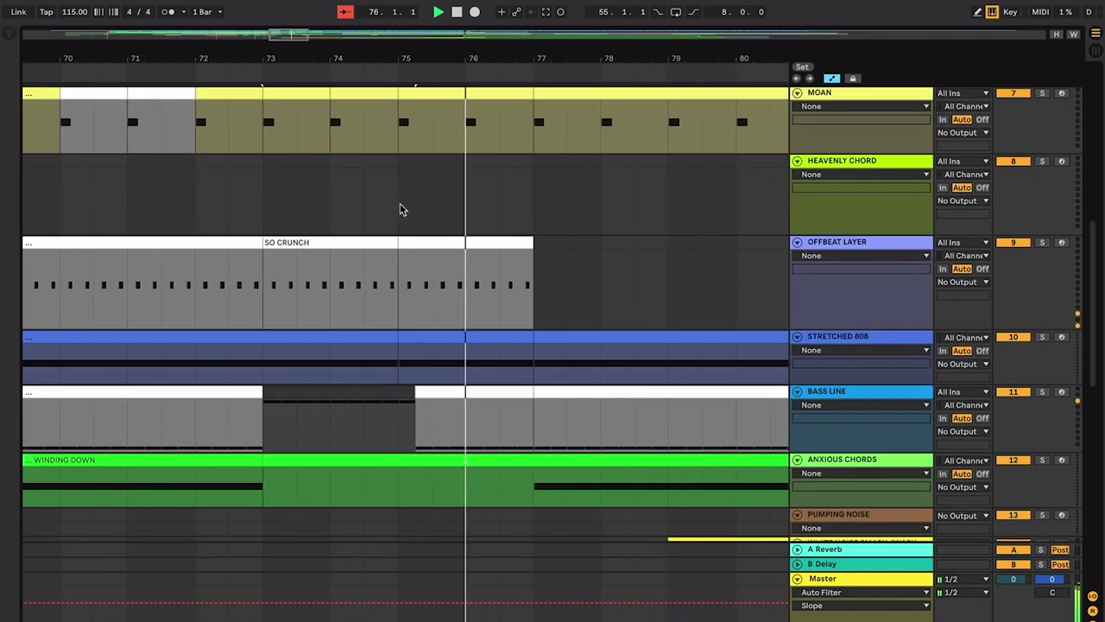
scroll(387, 328, "down", 12)
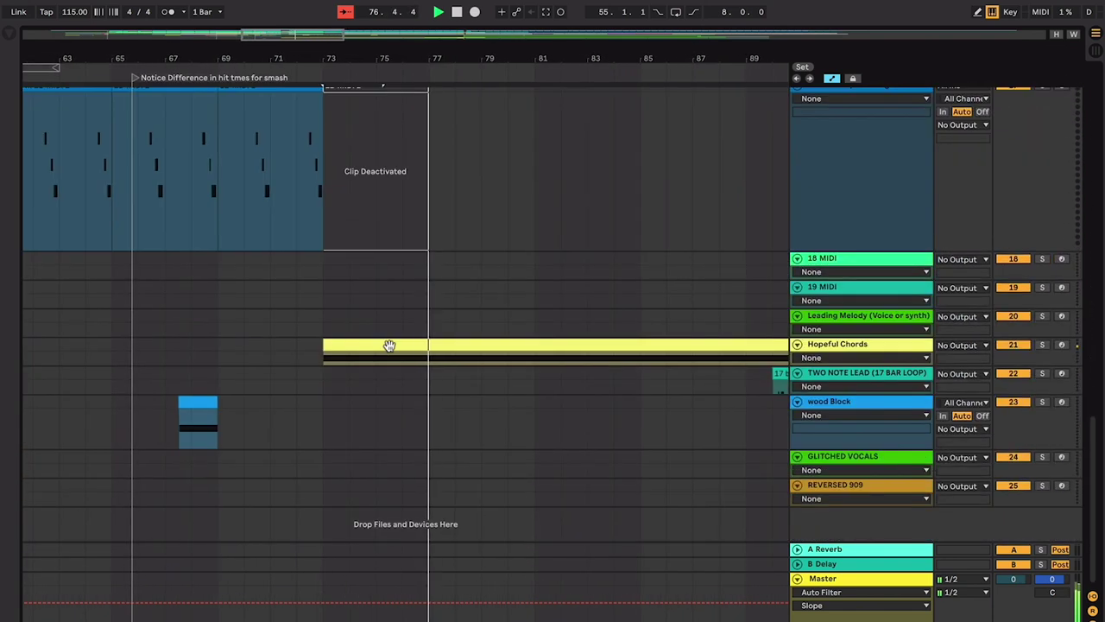
scroll(390, 343, "down", 3)
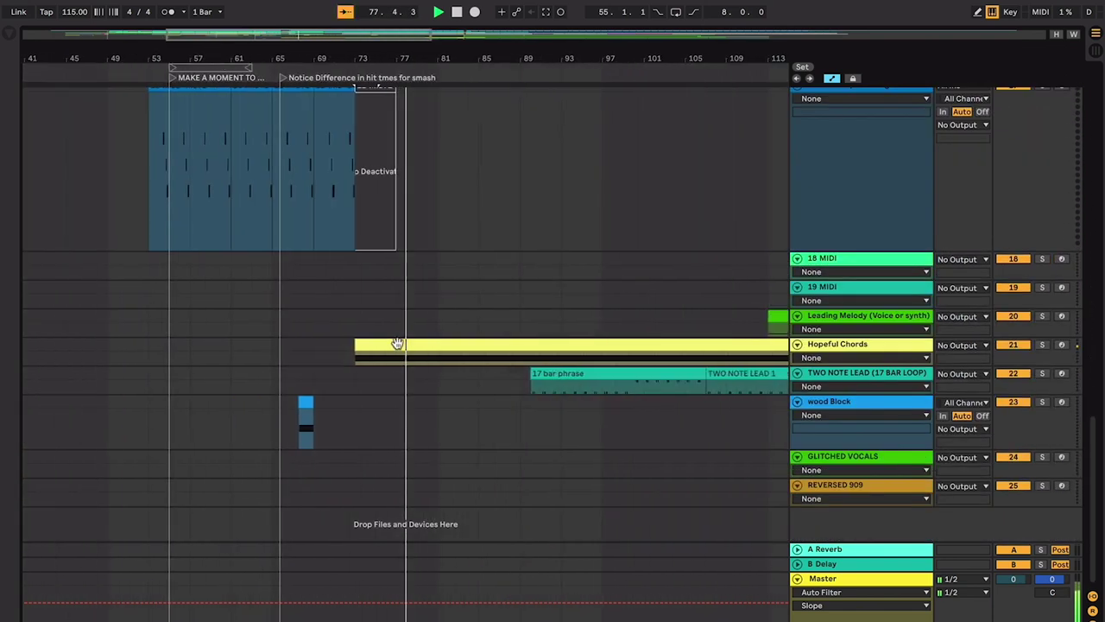
Step: Make the TWO NOTE LEAD and Hopeful Chords tracks taller, and select the 17 bar phrase clip
left_click_drag(816, 394, 816, 499)
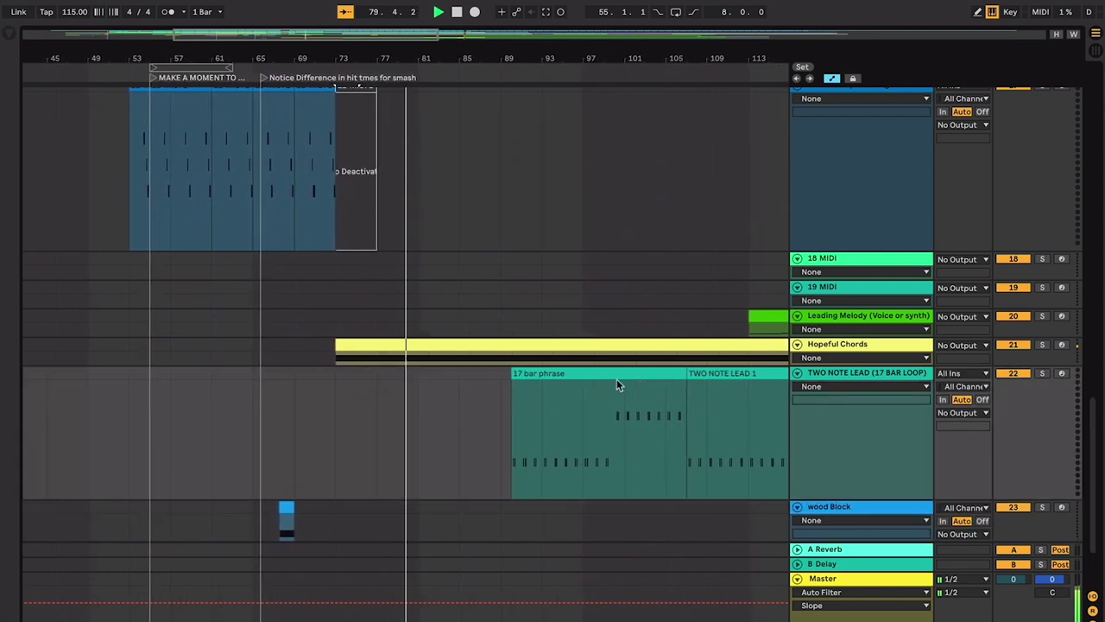
left_click_drag(820, 363, 819, 400)
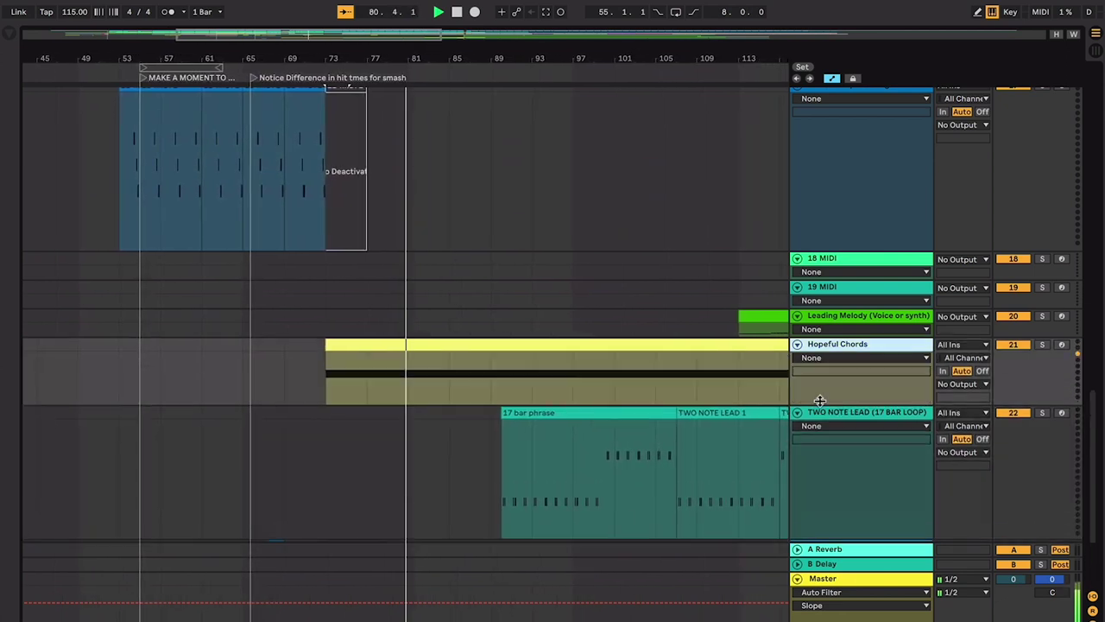
scroll(733, 377, "down", 2)
left_click(595, 366)
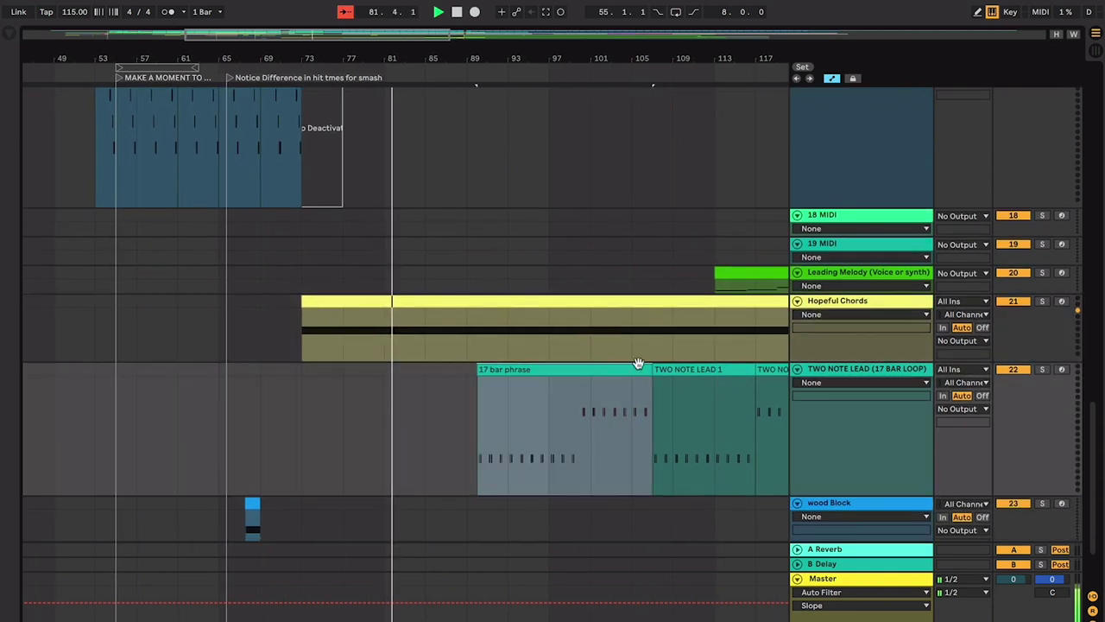
Step: Rename the Hopeful Chords track to "Hopeful Chords/note" and place the insert marker near bar 90
left_click(836, 304)
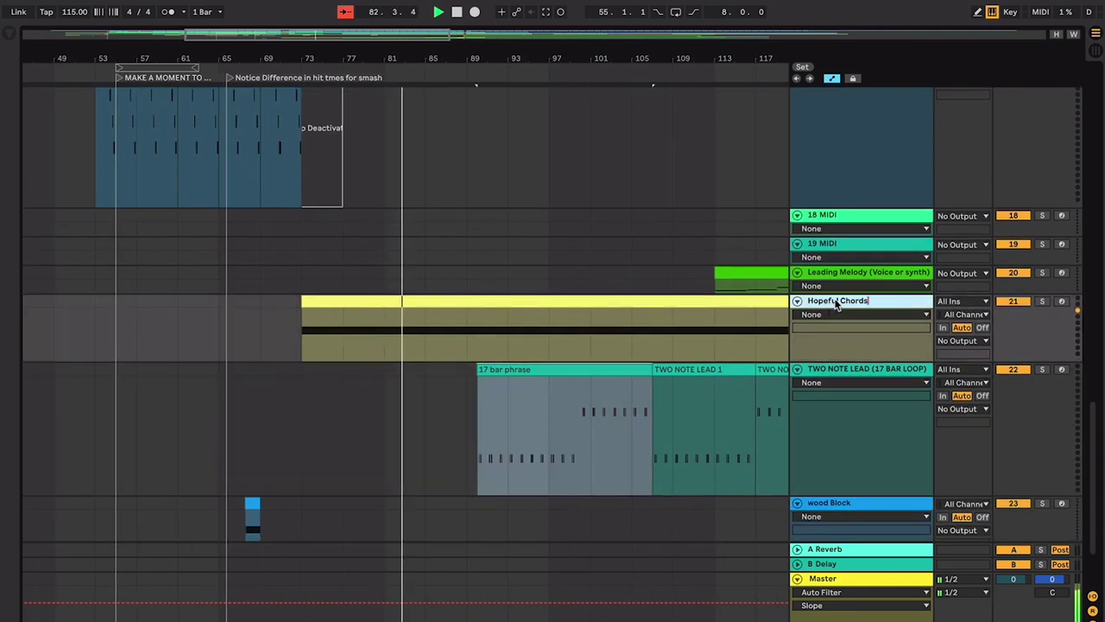
left_click(592, 284)
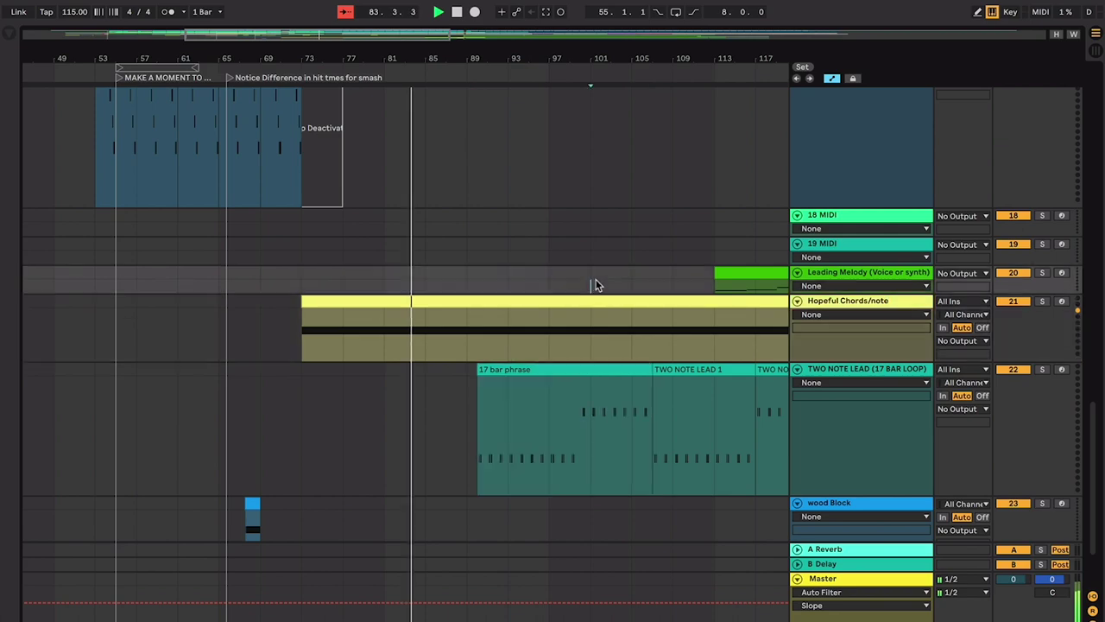
left_click(482, 331)
Step: During playback, examine the layers around bars 85 to 100, including the bass line gap, the offbeat layer's return and the 17 bar phrase
scroll(481, 328, "up", 15)
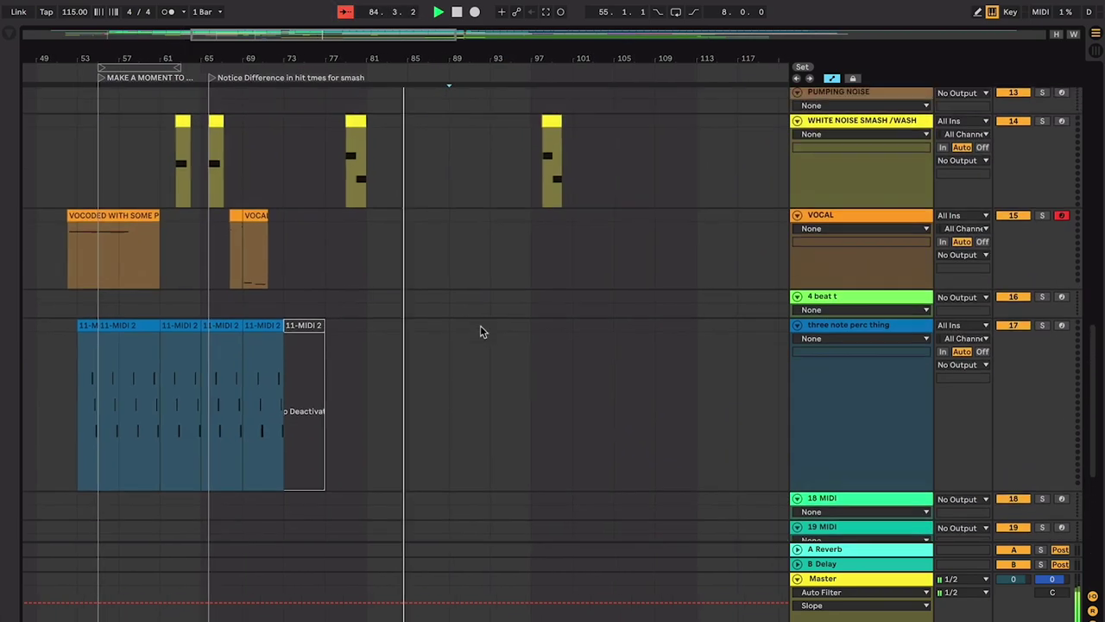
scroll(482, 332, "up", 4)
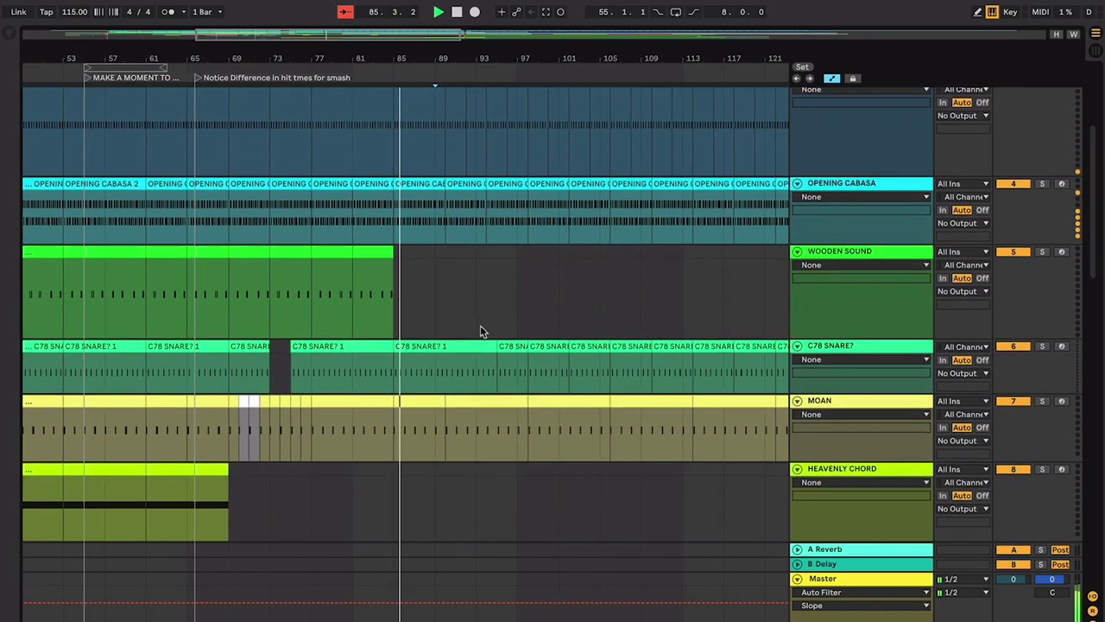
scroll(481, 331, "down", 12)
scroll(481, 328, "down", 4)
scroll(481, 328, "up", 15)
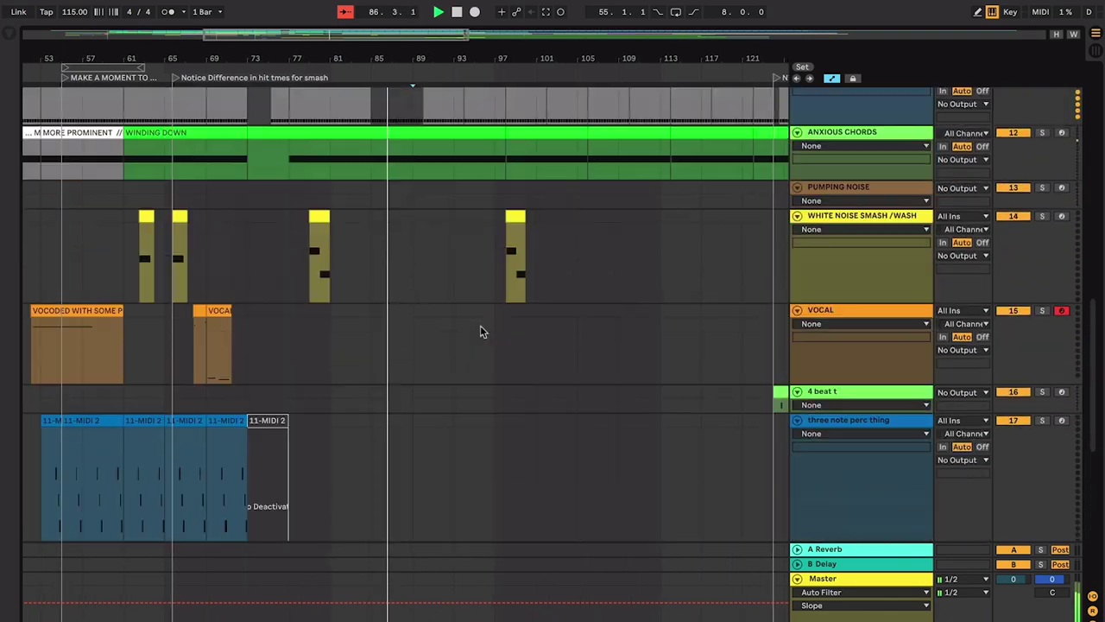
scroll(458, 286, "up", 5)
scroll(459, 286, "down", 7)
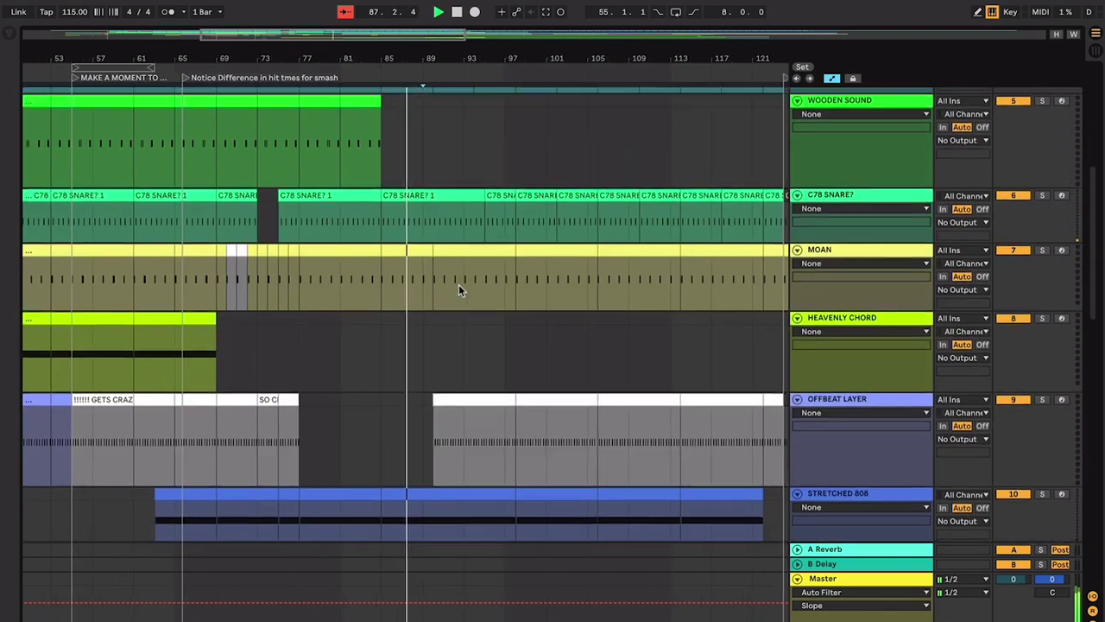
scroll(396, 390, "up", 6)
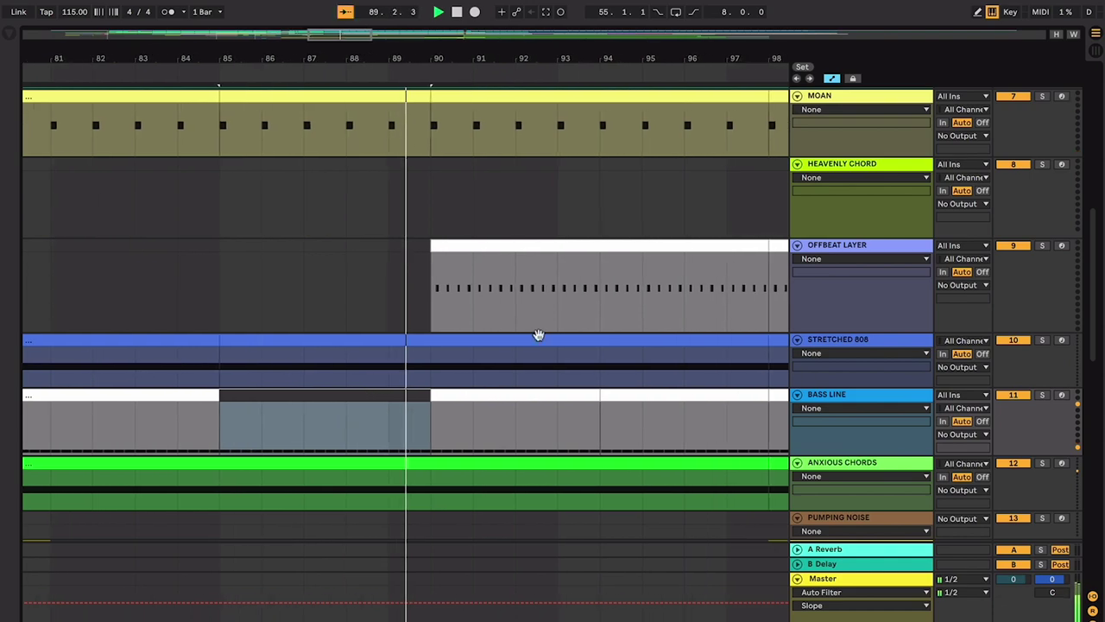
scroll(485, 240, "up", 3)
scroll(484, 239, "down", 12)
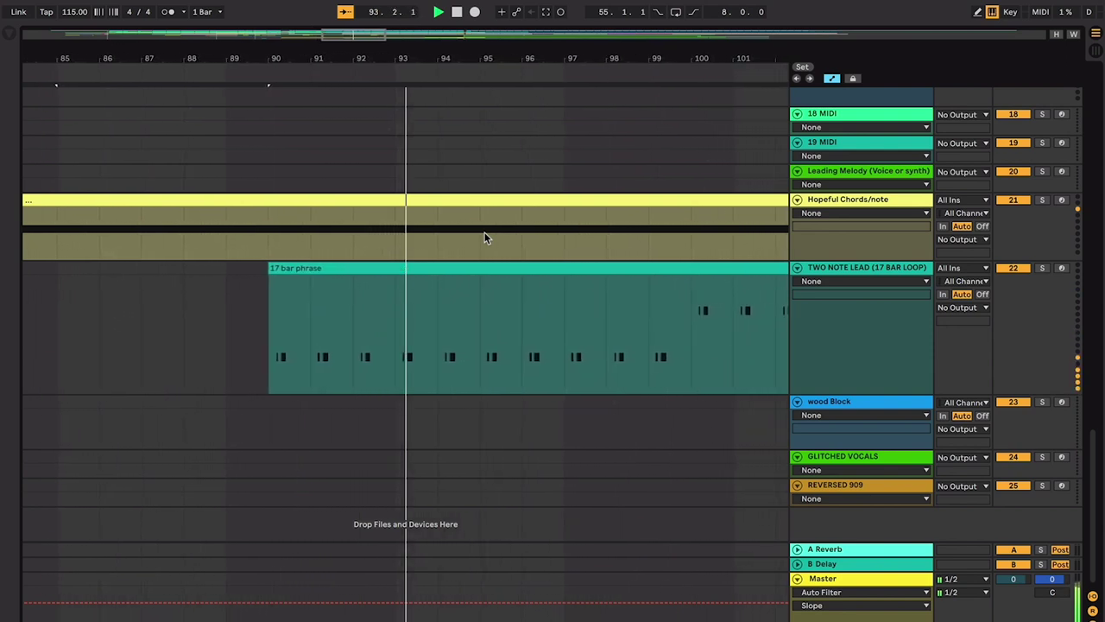
Step: Move the TWO NOTE LEAD (17 BAR LOOP) track up so it sits between the VOCAL and 4 beat t tracks
left_click_drag(849, 266, 840, 113)
scroll(840, 114, "up", 5)
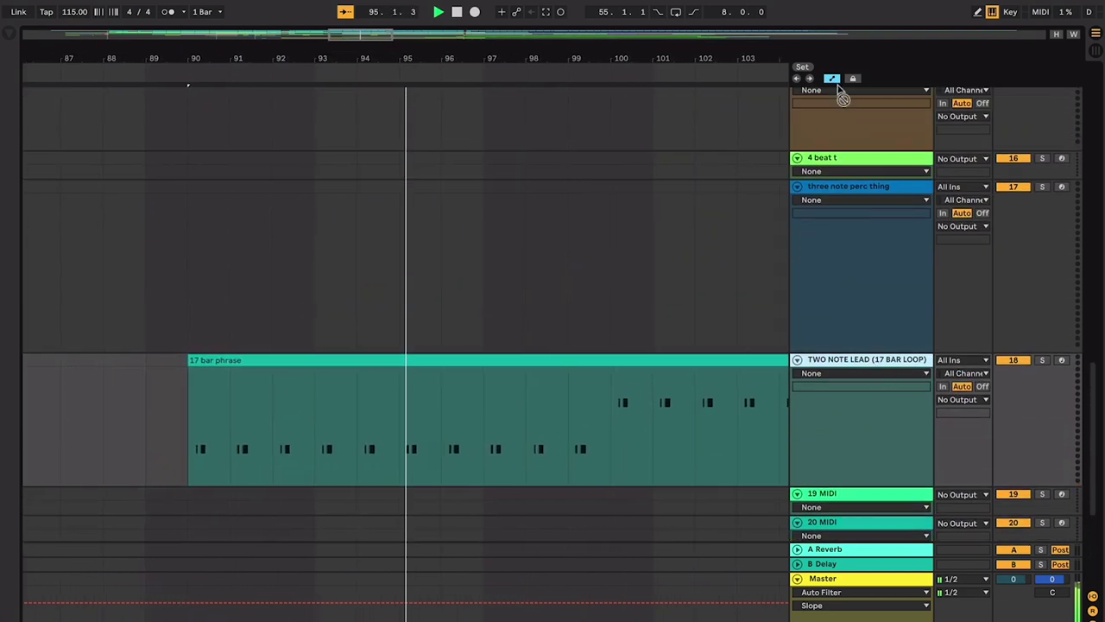
left_click_drag(852, 368, 840, 136)
scroll(841, 136, "up", 5)
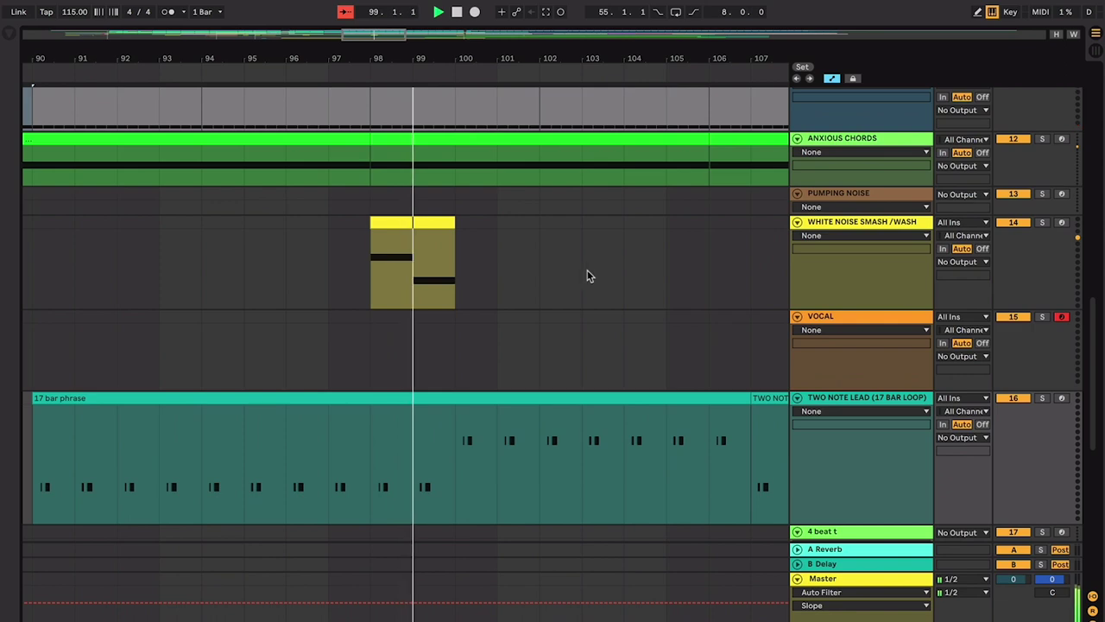
scroll(587, 276, "up", 2)
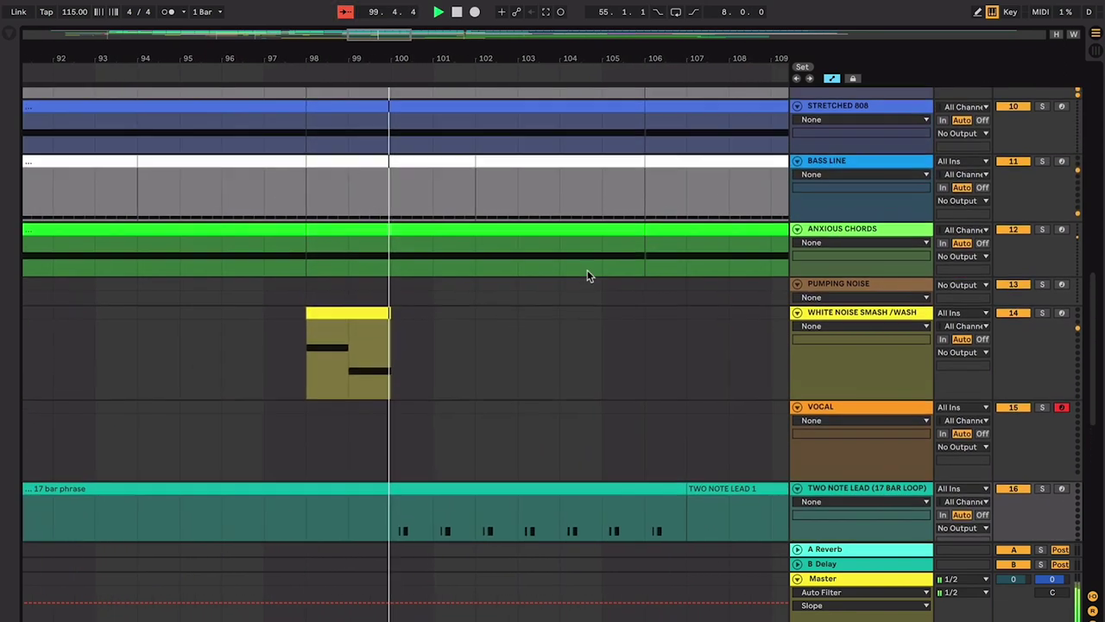
scroll(587, 276, "down", 3)
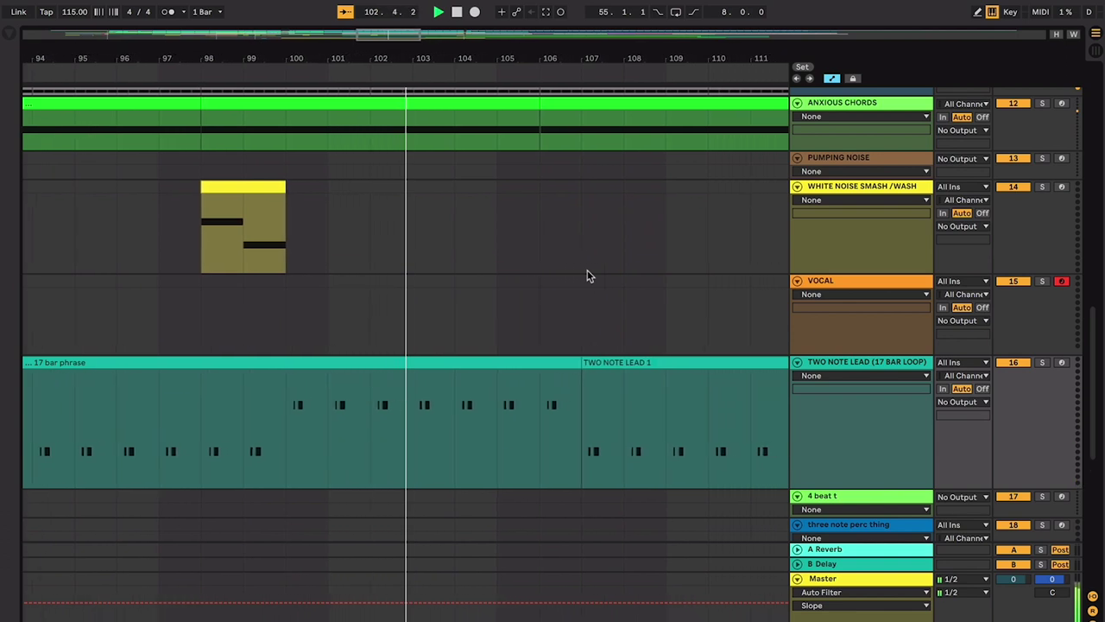
scroll(587, 276, "down", 4)
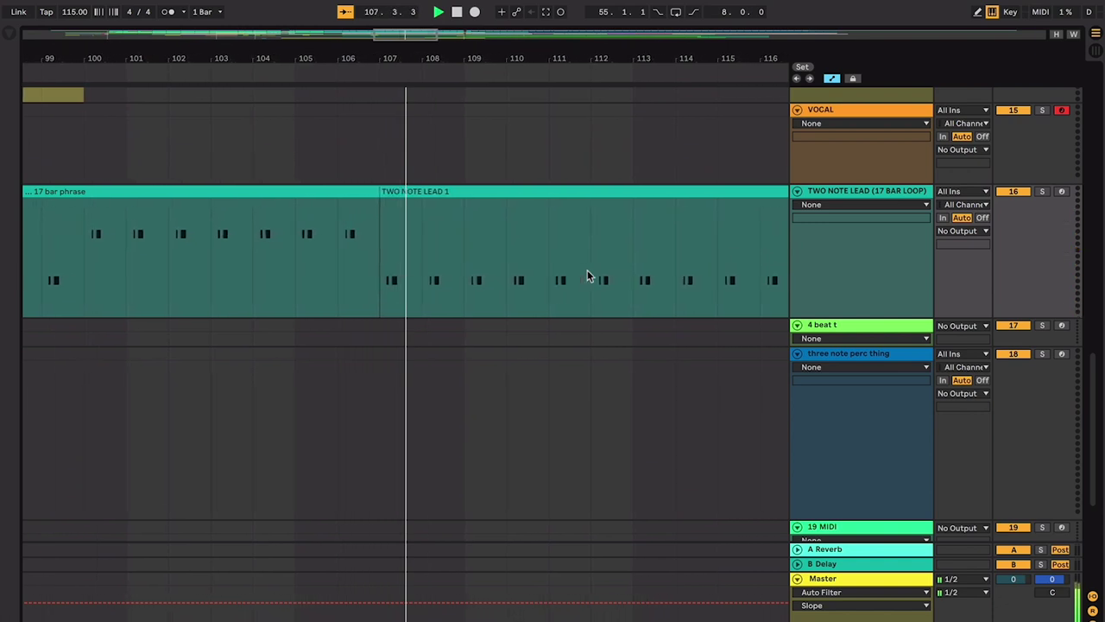
Step: Make the Leading Melody (Voice or synth) track taller and move it directly below the 4 beat t track
scroll(587, 276, "down", 3)
scroll(587, 277, "down", 6)
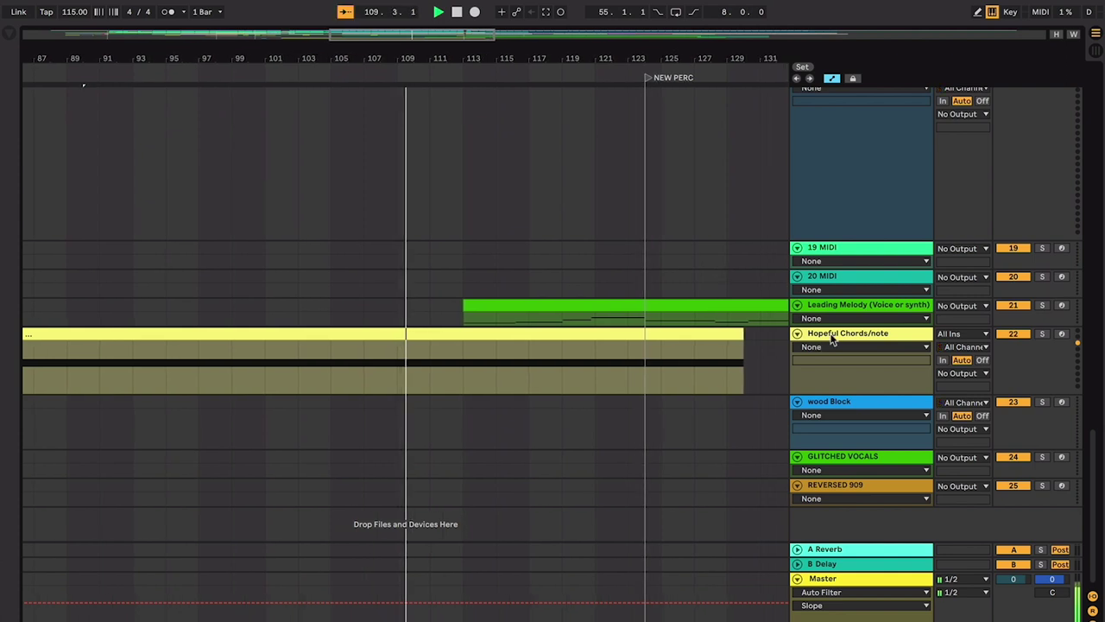
left_click_drag(836, 323, 838, 443)
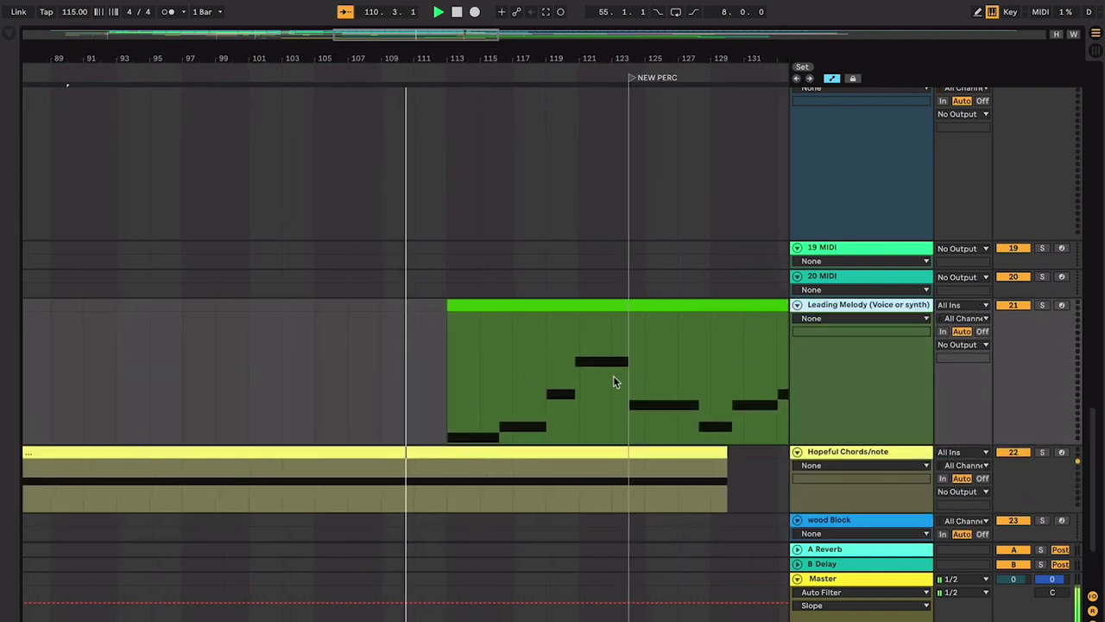
left_click_drag(843, 84, 819, 138)
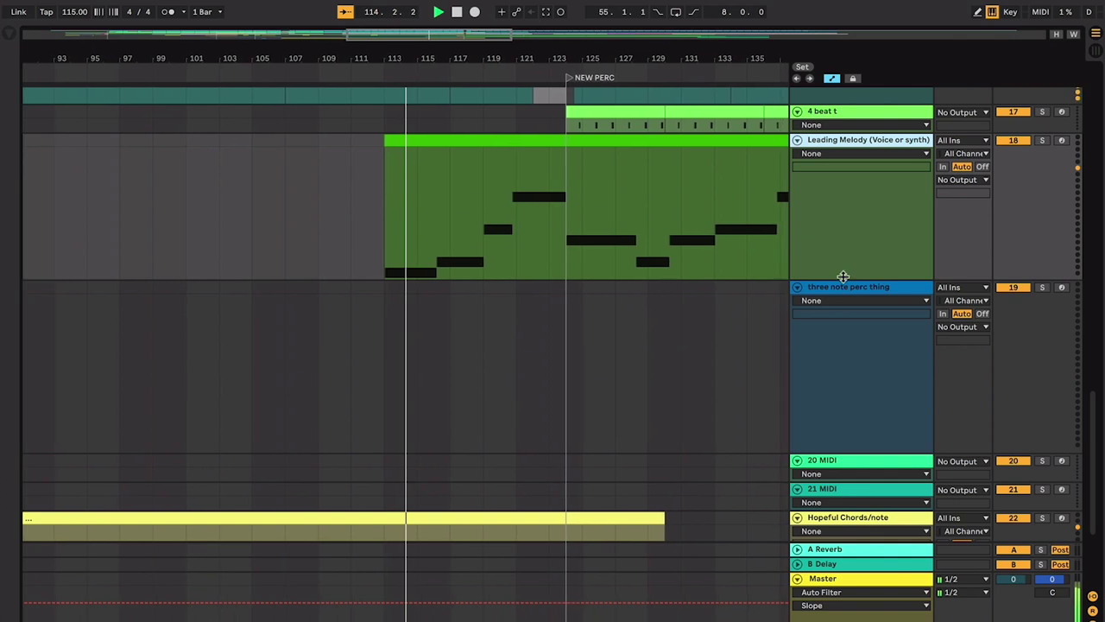
scroll(417, 166, "up", 5)
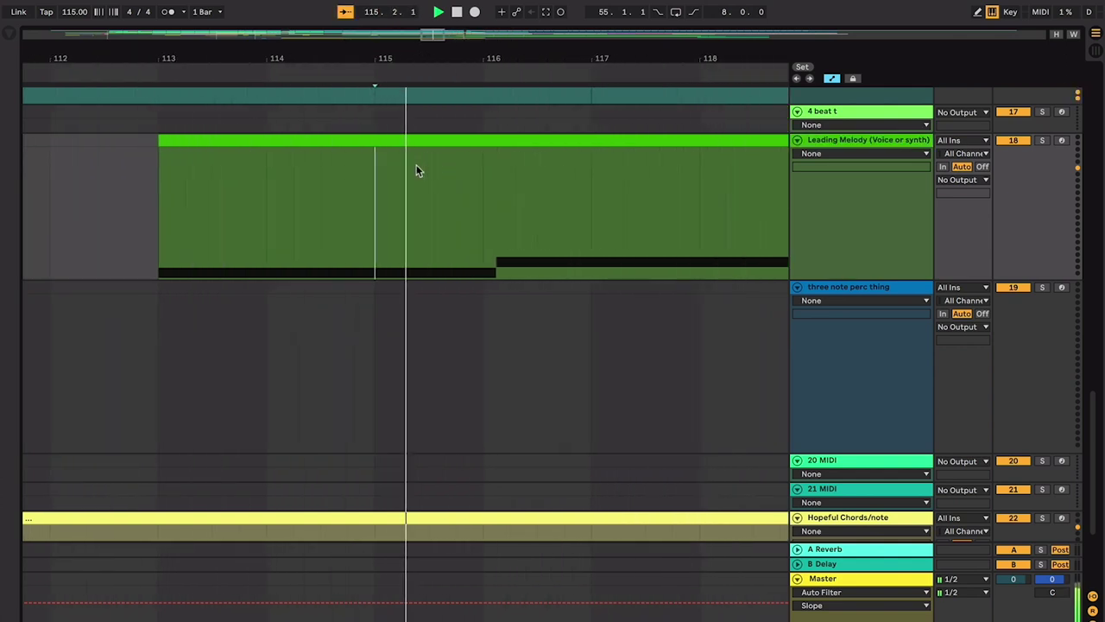
Step: Make the 4 beat t track taller so the notes in its clips are readable
scroll(416, 170, "up", 2)
scroll(416, 170, "up", 5)
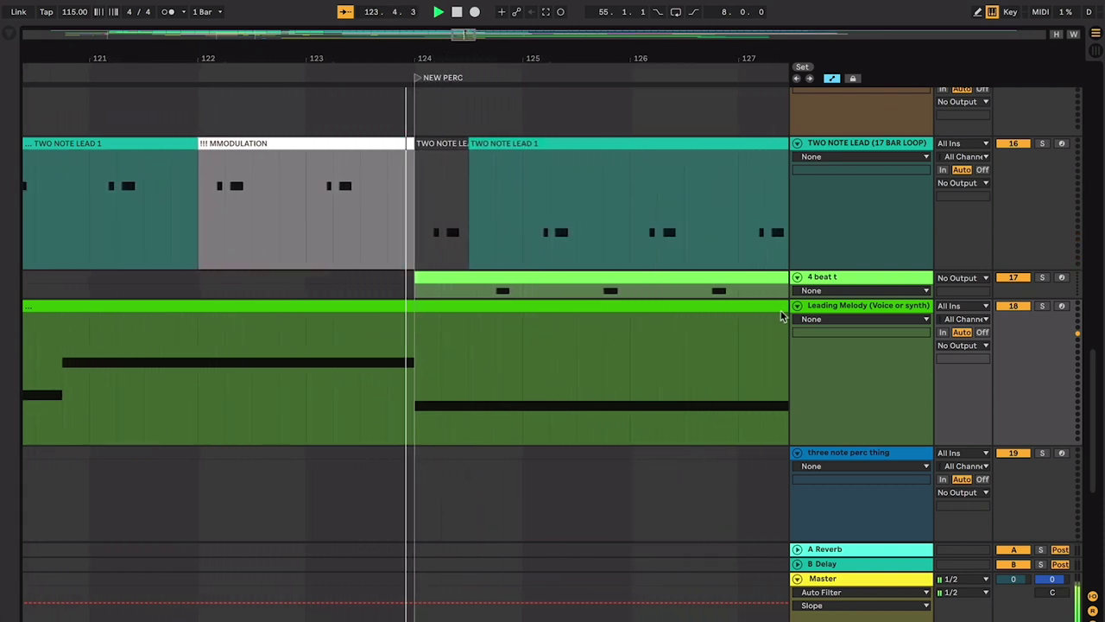
left_click_drag(825, 300, 824, 327)
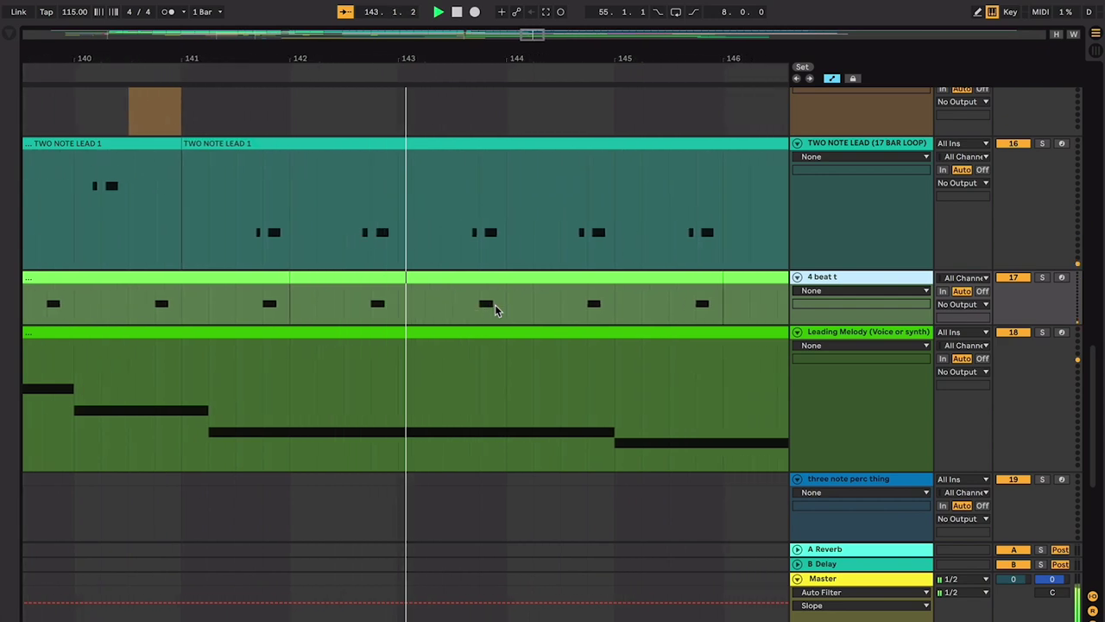
Step: During playback, examine the layers around bars 141 to 151, from the kick and bass line to the Leading Melody
scroll(495, 304, "up", 15)
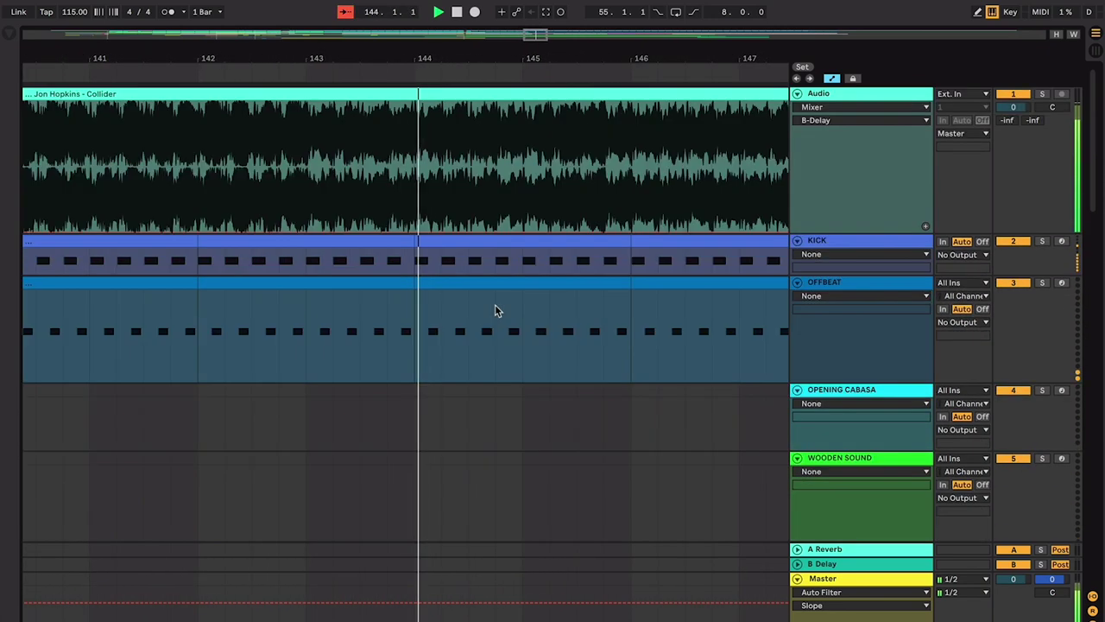
scroll(495, 309, "down", 2)
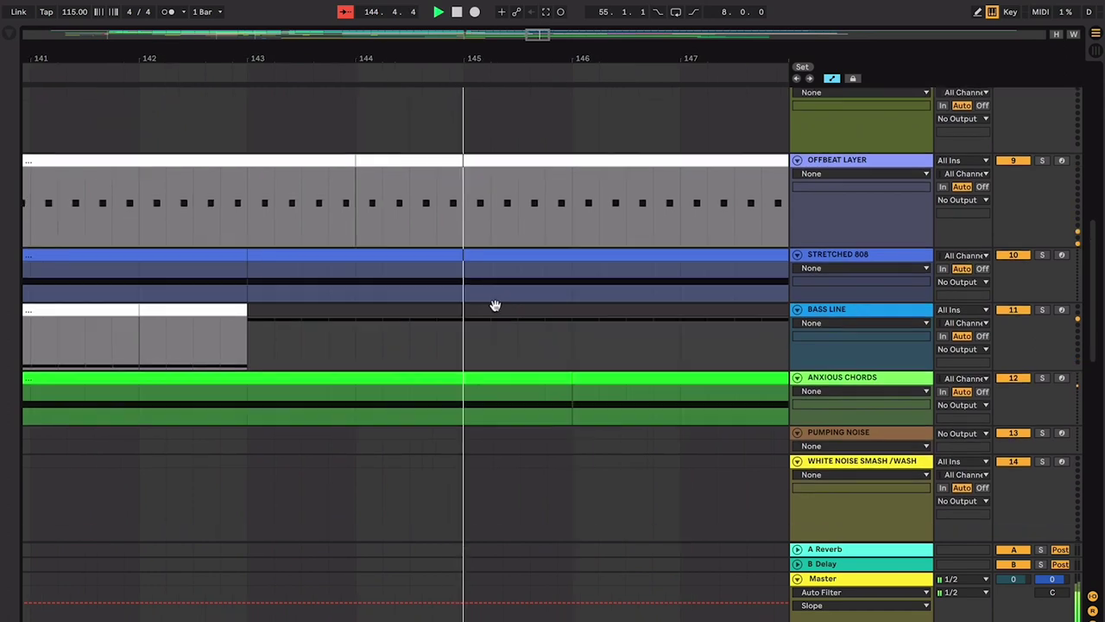
scroll(676, 328, "down", 2)
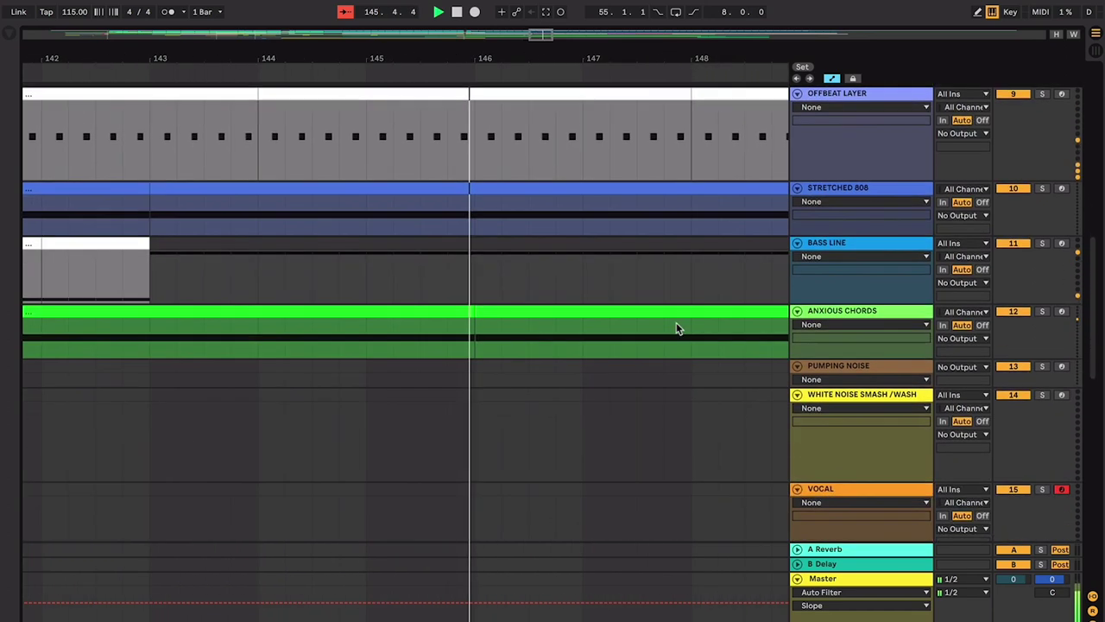
scroll(676, 328, "down", 10)
scroll(676, 323, "up", 10)
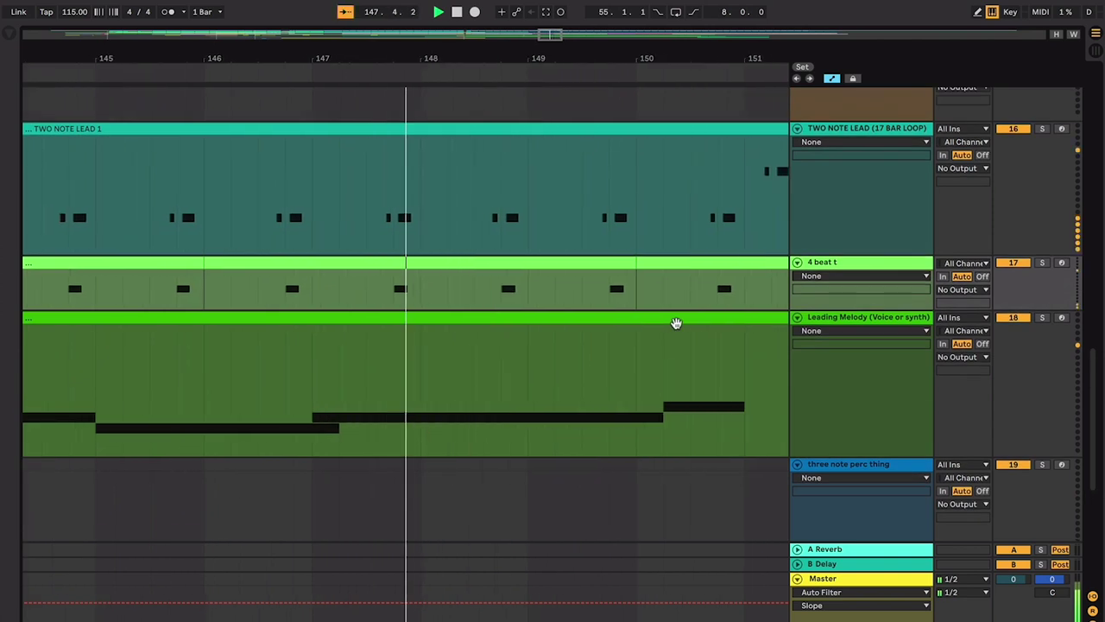
Step: Split the TWO NOTE LEAD 1 clip midway through bar 149
key("minus")
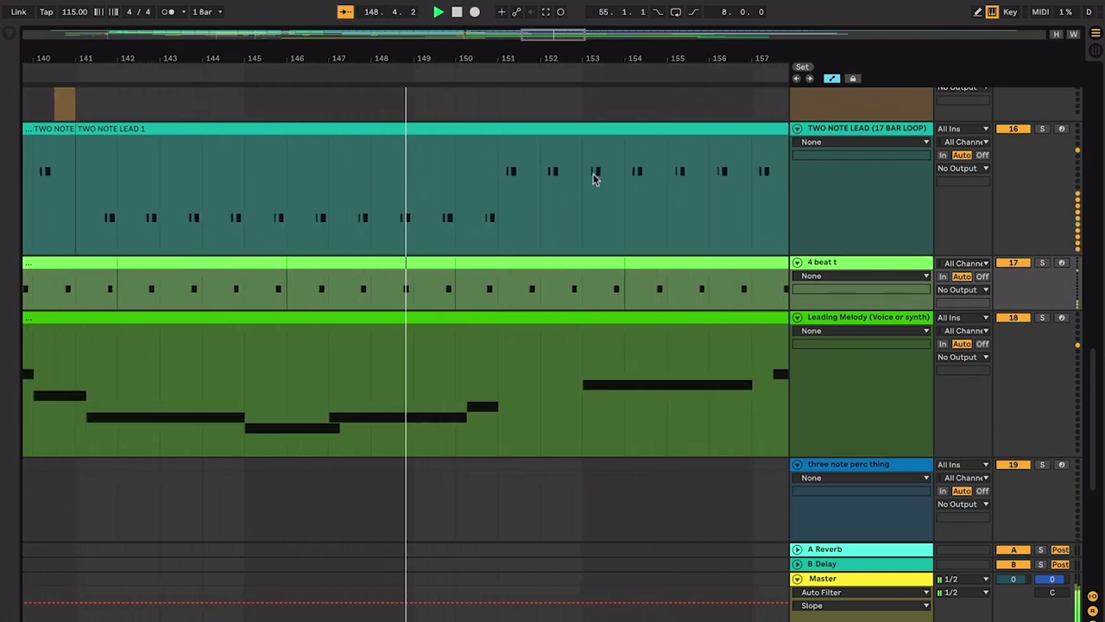
left_click(538, 137)
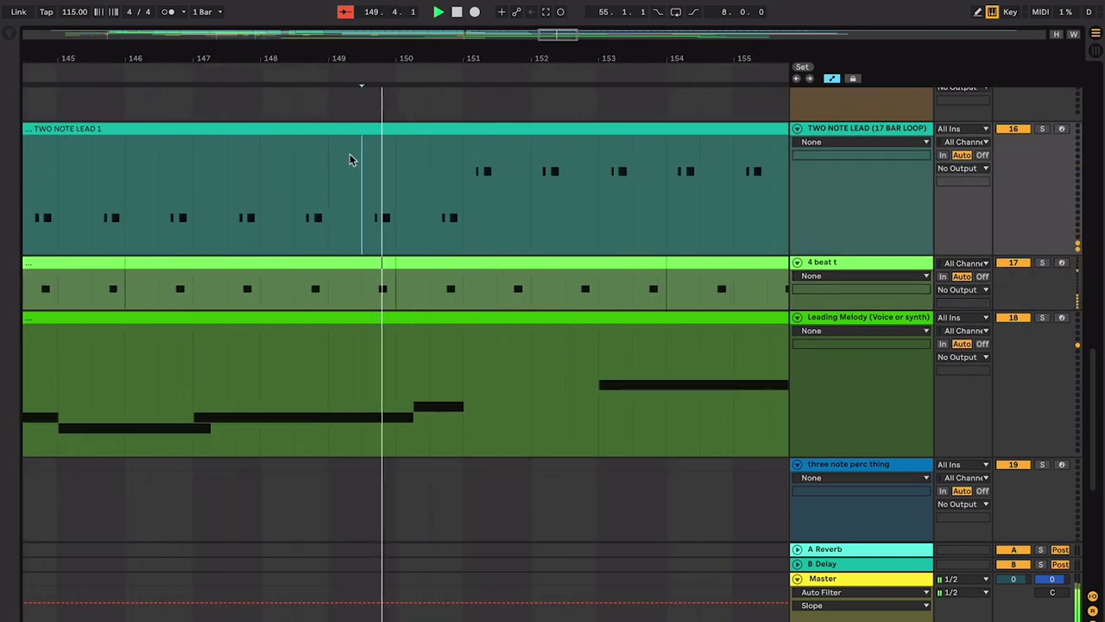
key("super+e")
Step: Try shifting the split-off TWO NOTE LEAD 1 clip earlier to start at bar 149, and undo the shift
left_click(382, 128)
key("Left")
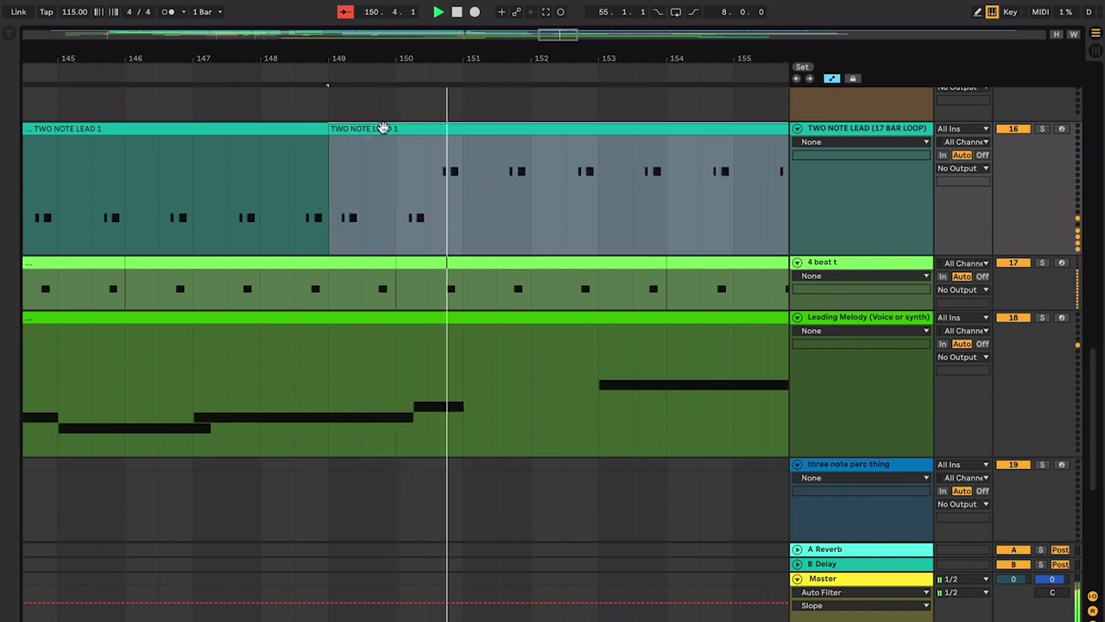
key("ctrl+z")
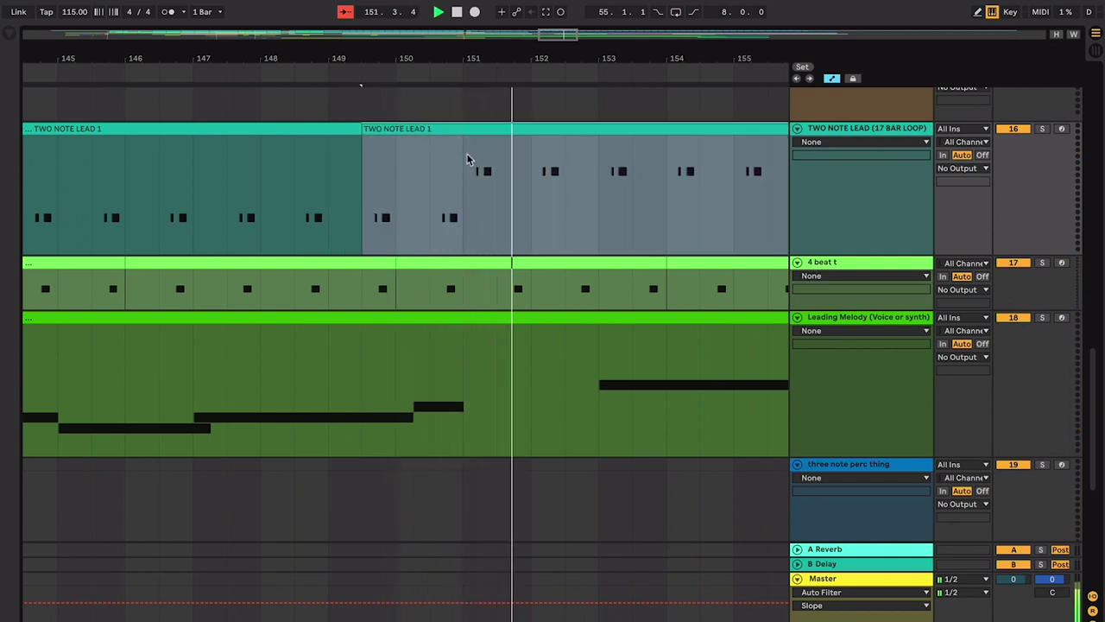
left_click(470, 166)
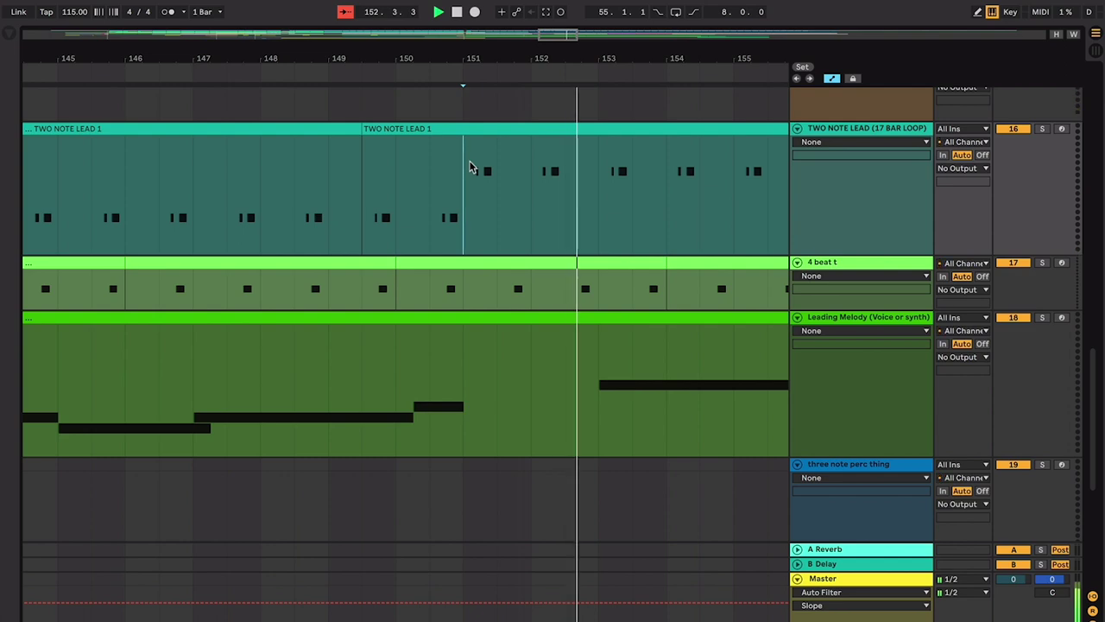
Step: During playback, examine how the two note lead, melody, vocal, bass line and stretched 808 layers progress around bars 127 to 177
scroll(470, 166, "up", 1)
key("minus")
key("minus")
key("minus")
scroll(470, 165, "up", 3)
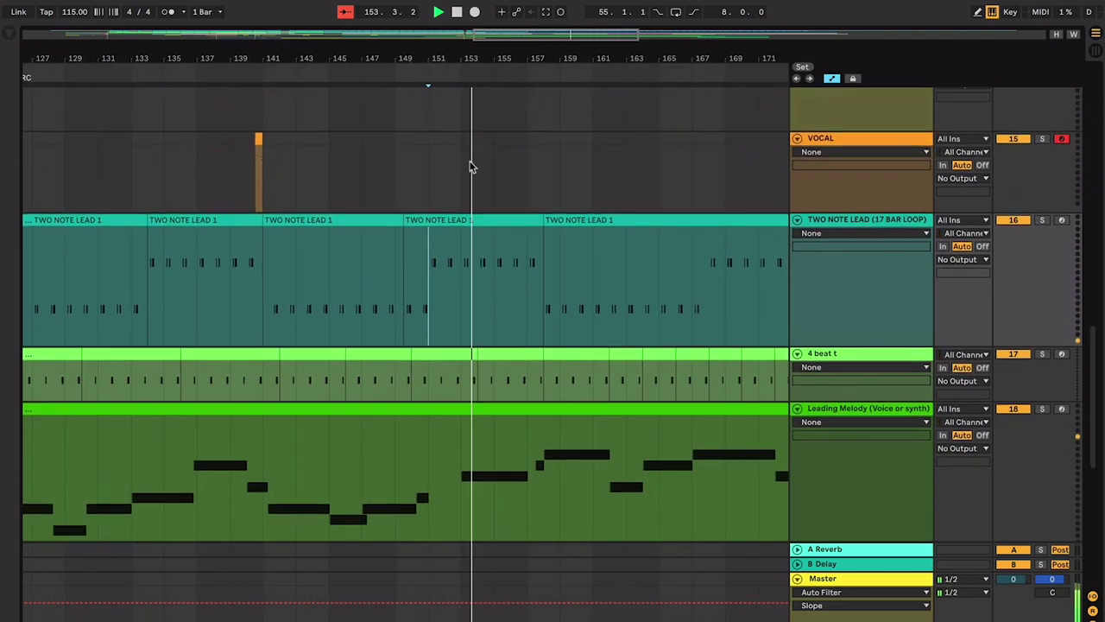
scroll(470, 164, "up", 8)
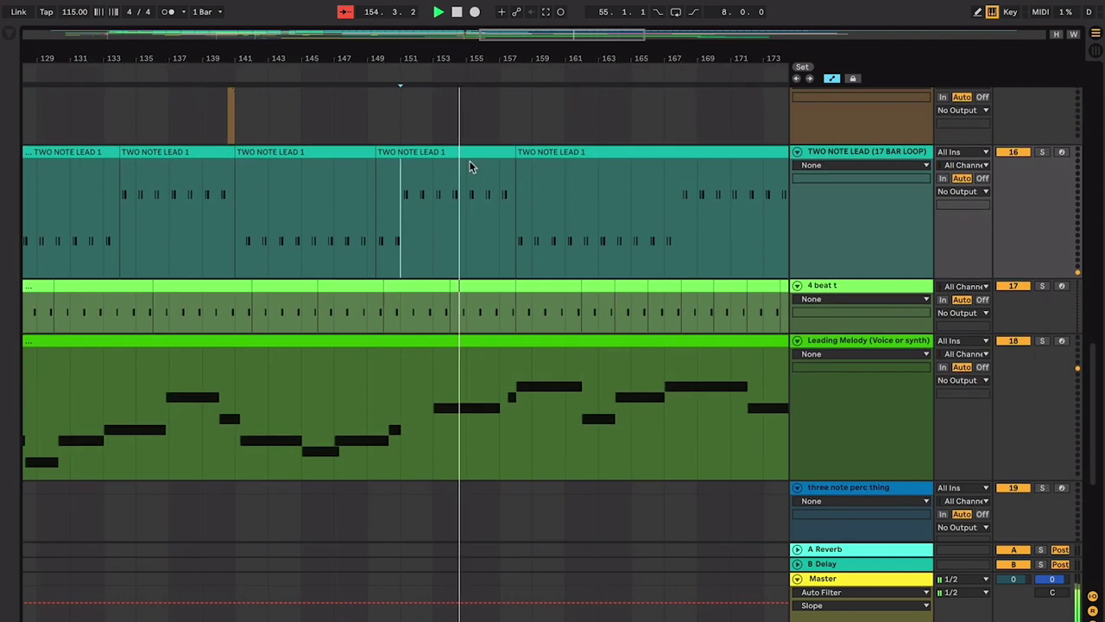
scroll(470, 165, "down", 2)
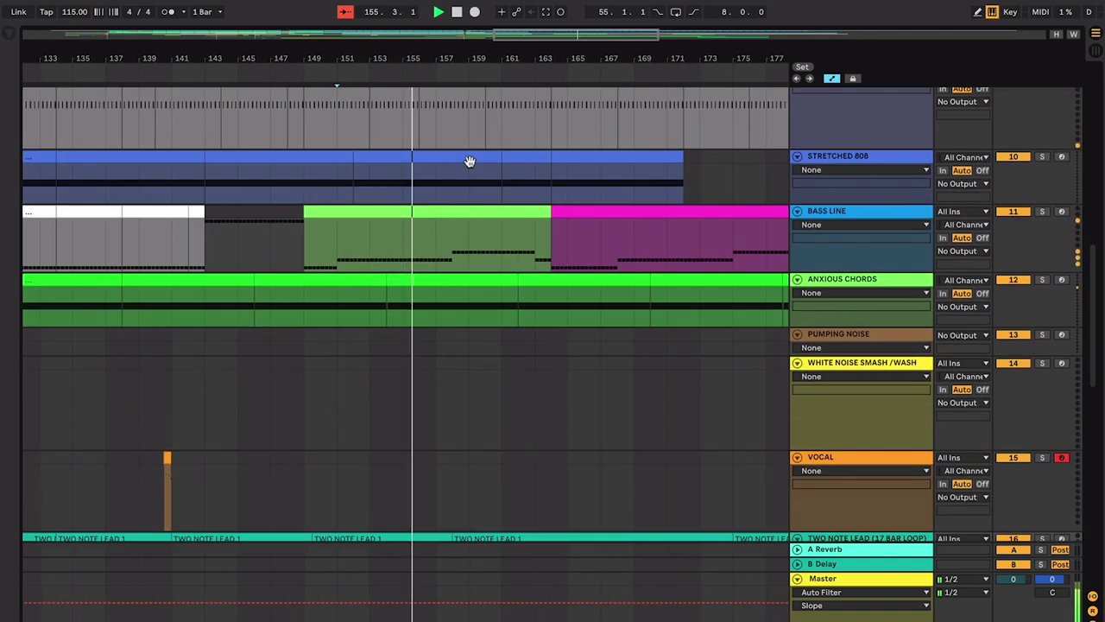
key("plus")
key("plus")
key("plus")
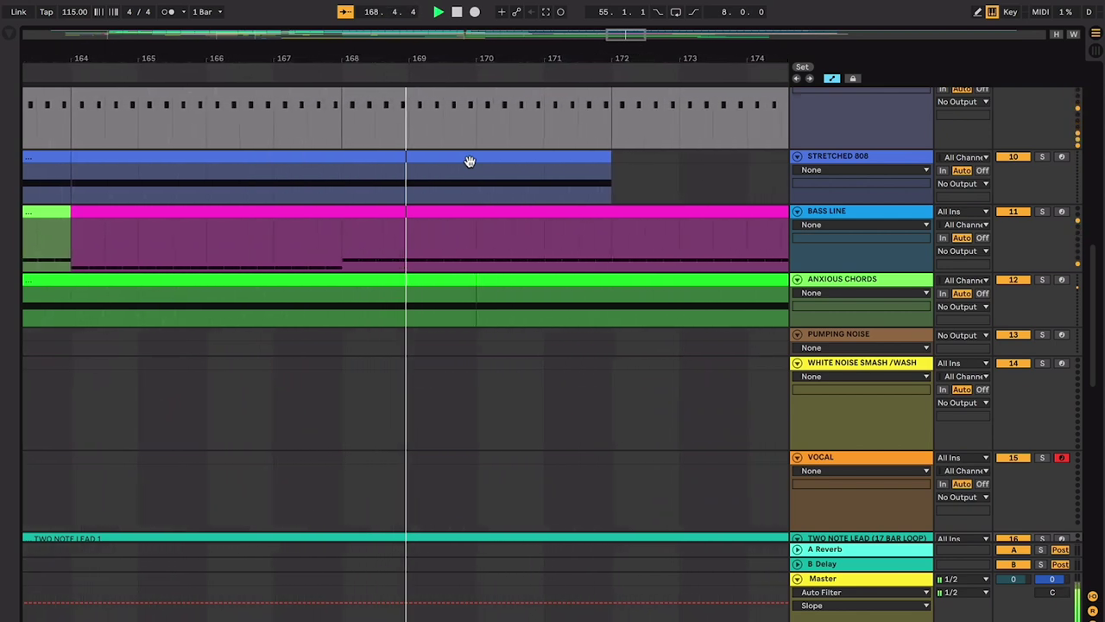
Step: During playback, examine the layers from bar 165 onwards, including the two note lead, Leading Melody, stretched 808 and bass line
scroll(468, 164, "down", 10)
scroll(470, 167, "up", 4)
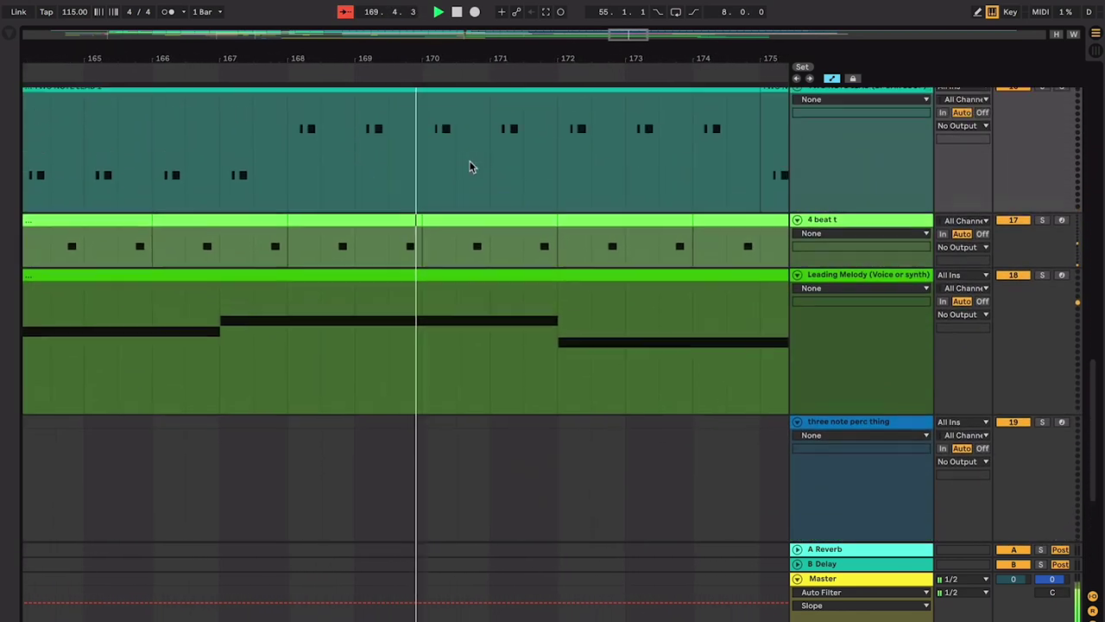
scroll(470, 167, "up", 1)
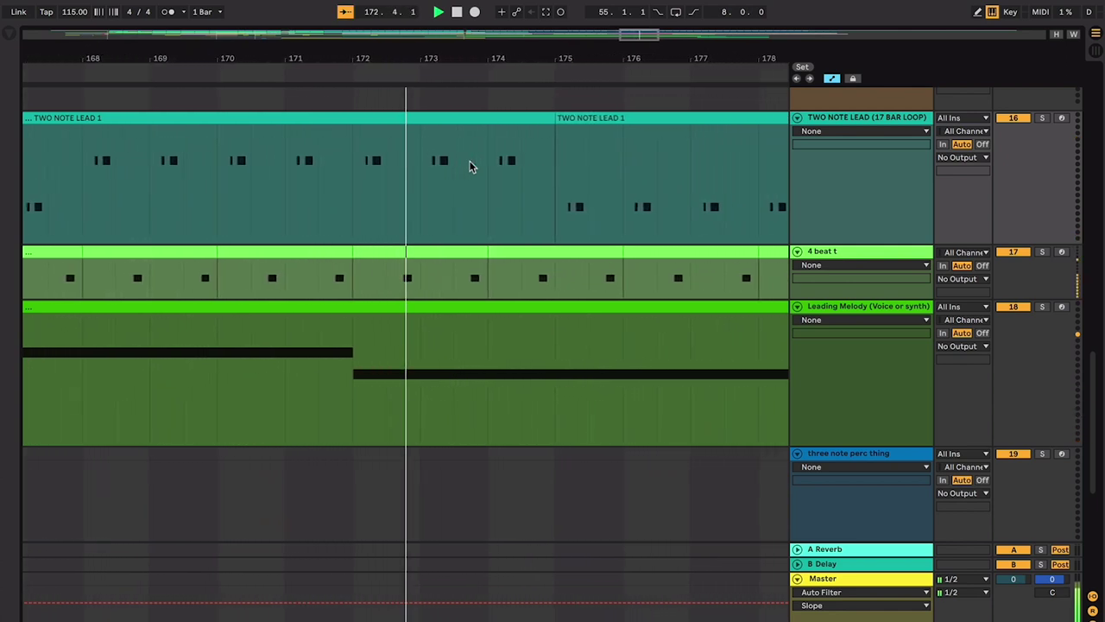
scroll(470, 166, "up", 10)
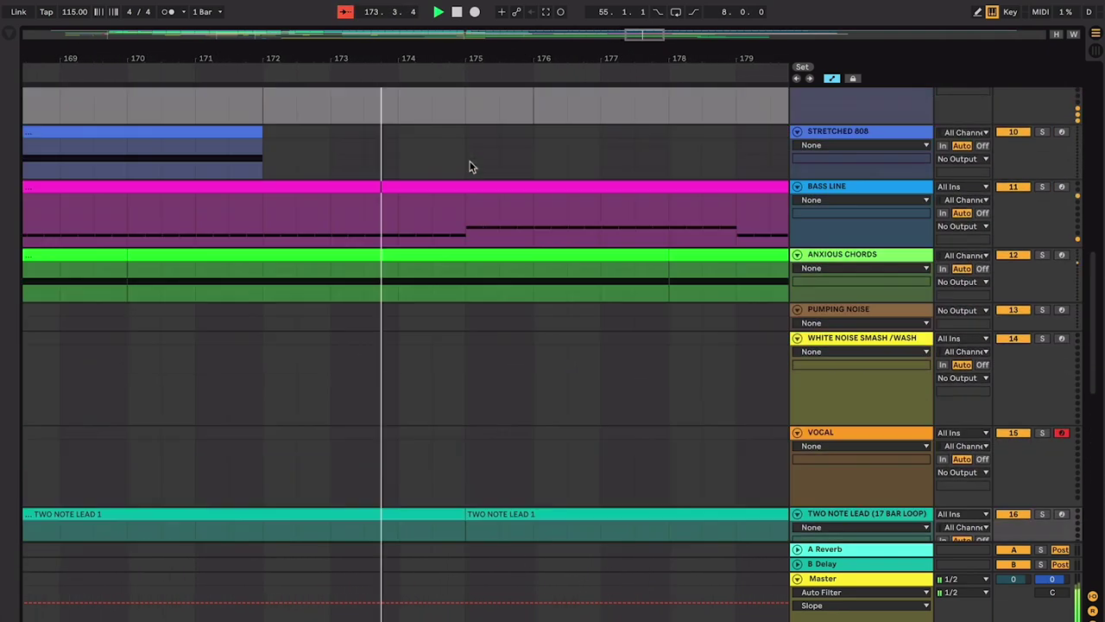
scroll(471, 167, "up", 4)
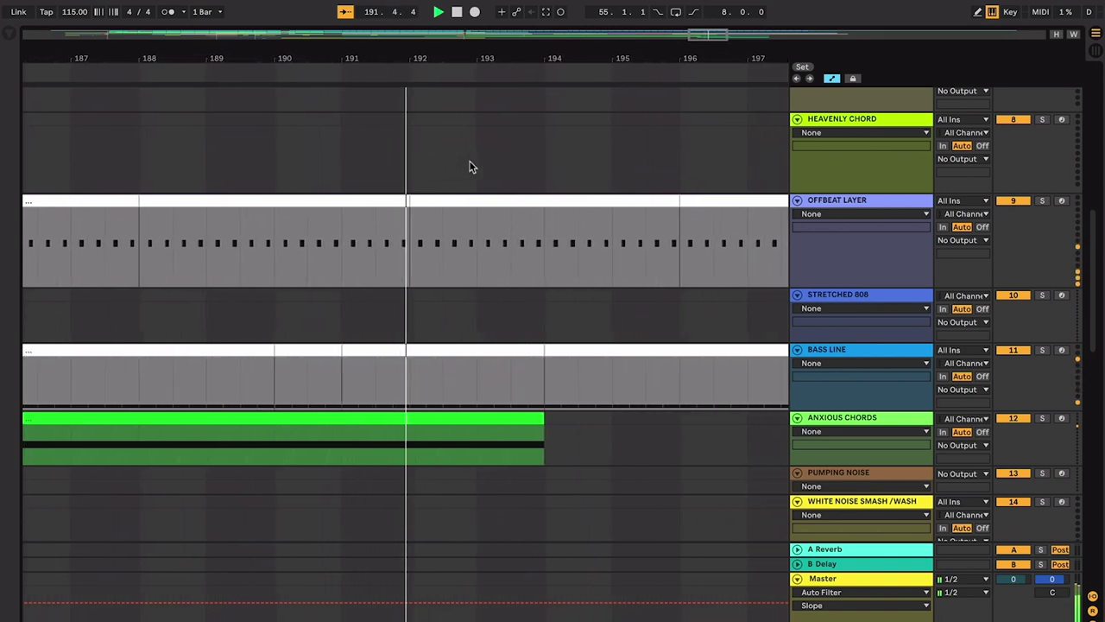
Step: Make the 20 MIDI track with clips from bar 189 taller and rename it "chords bd"
scroll(470, 166, "down", 5)
scroll(470, 167, "up", 10)
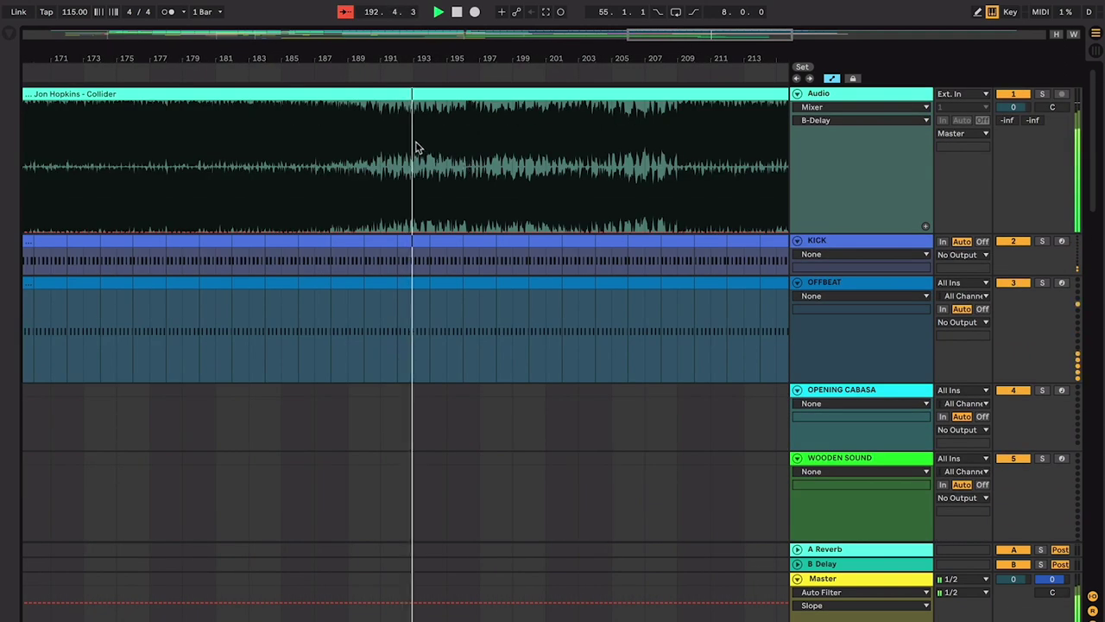
scroll(661, 133, "down", 15)
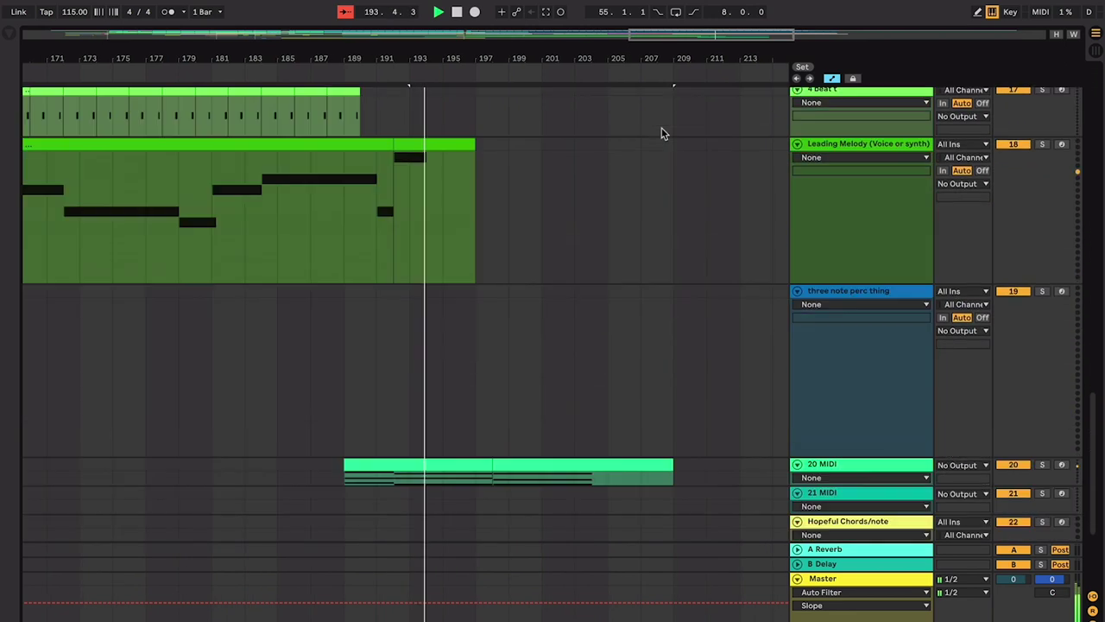
left_click_drag(850, 294, 847, 467)
key("ctrl+r")
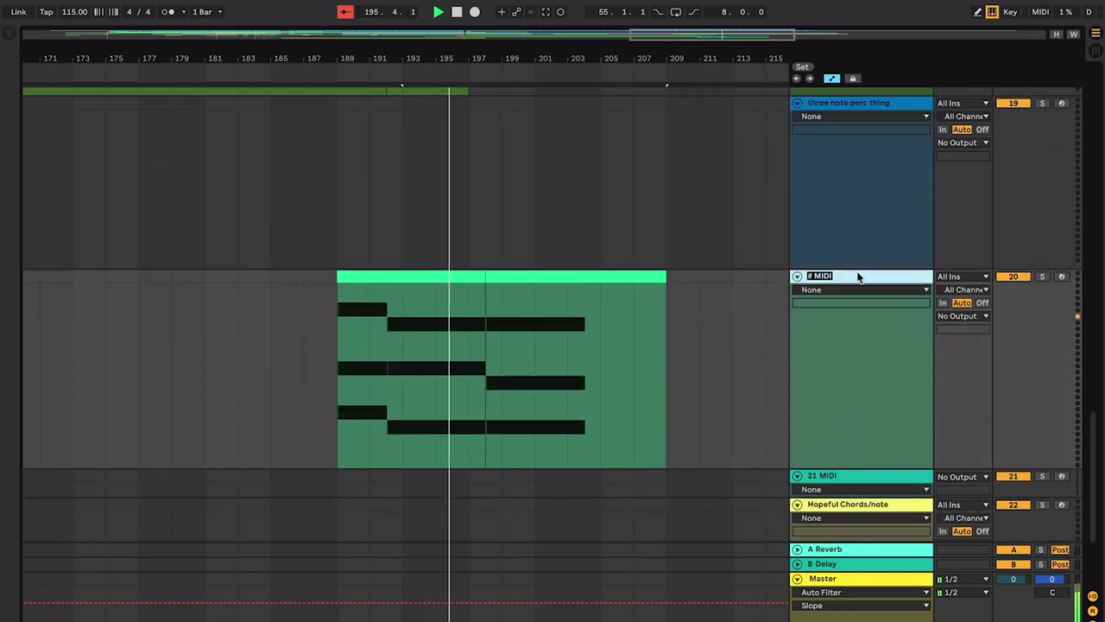
type("chords")
key("Return")
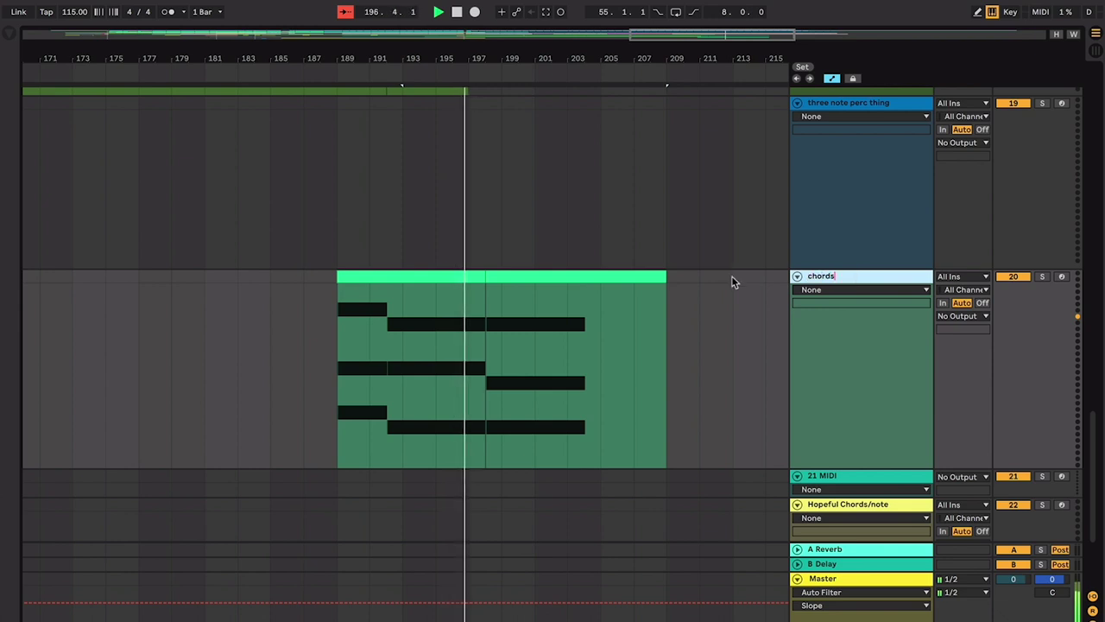
type("bd")
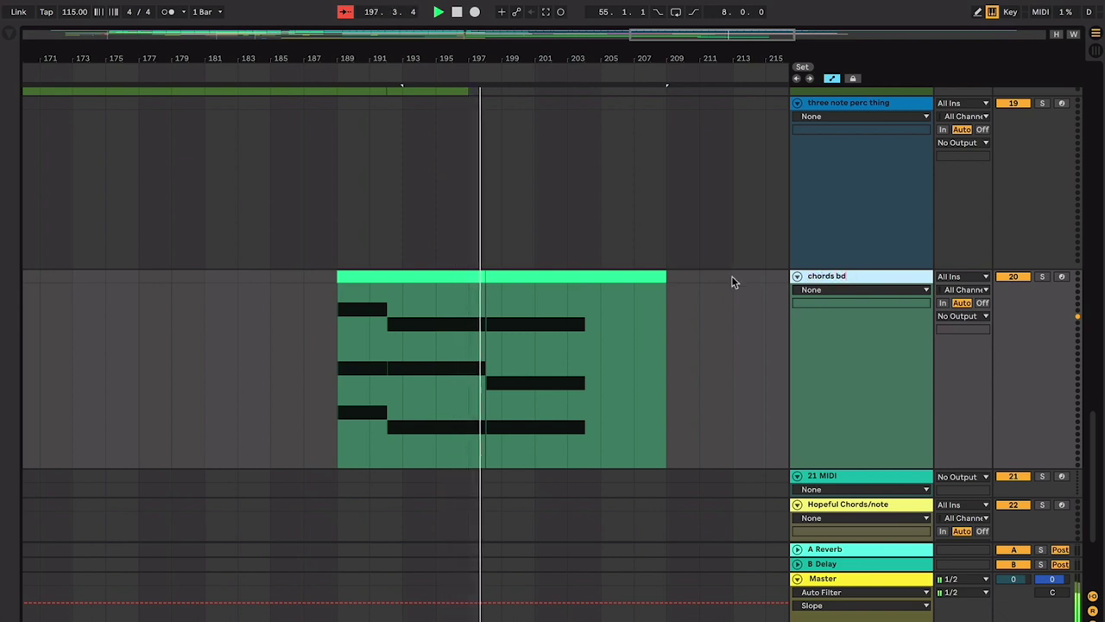
left_click(634, 286)
scroll(633, 286, "up", 5)
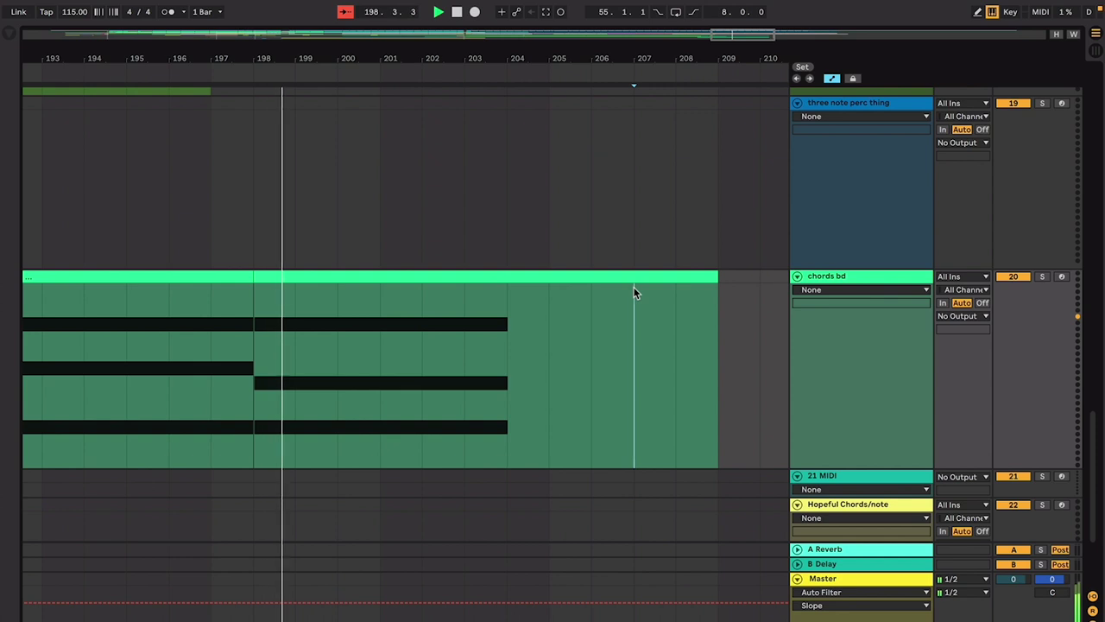
scroll(634, 287, "down", 3)
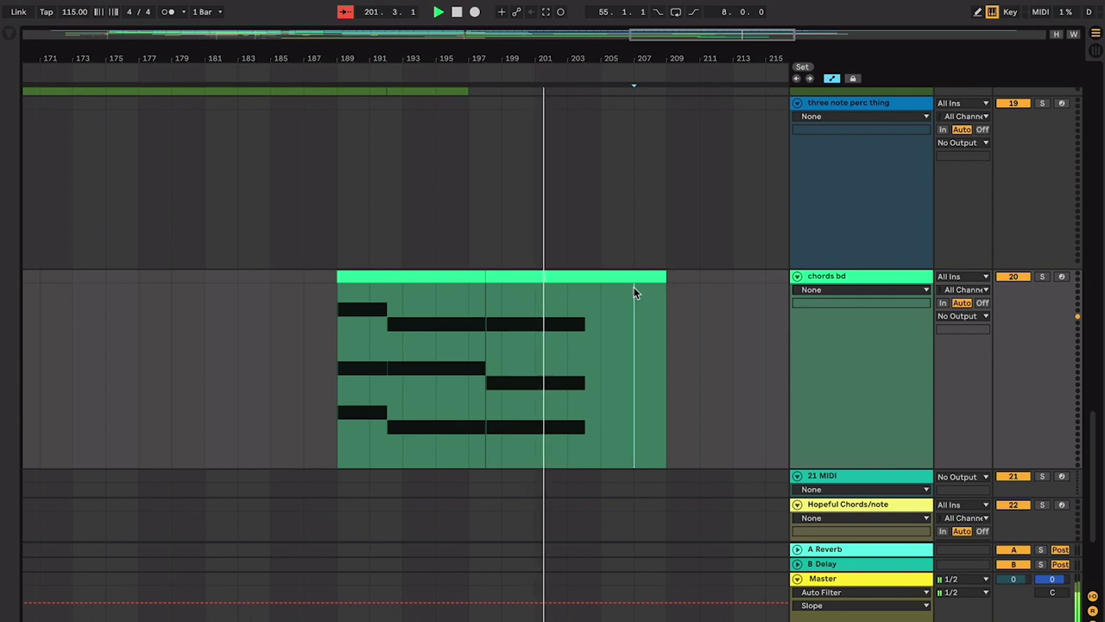
Step: During playback, examine the breakdown chords, offbeat layer, bass line and two note lead around bars 193 to 209
scroll(634, 293, "up", 3)
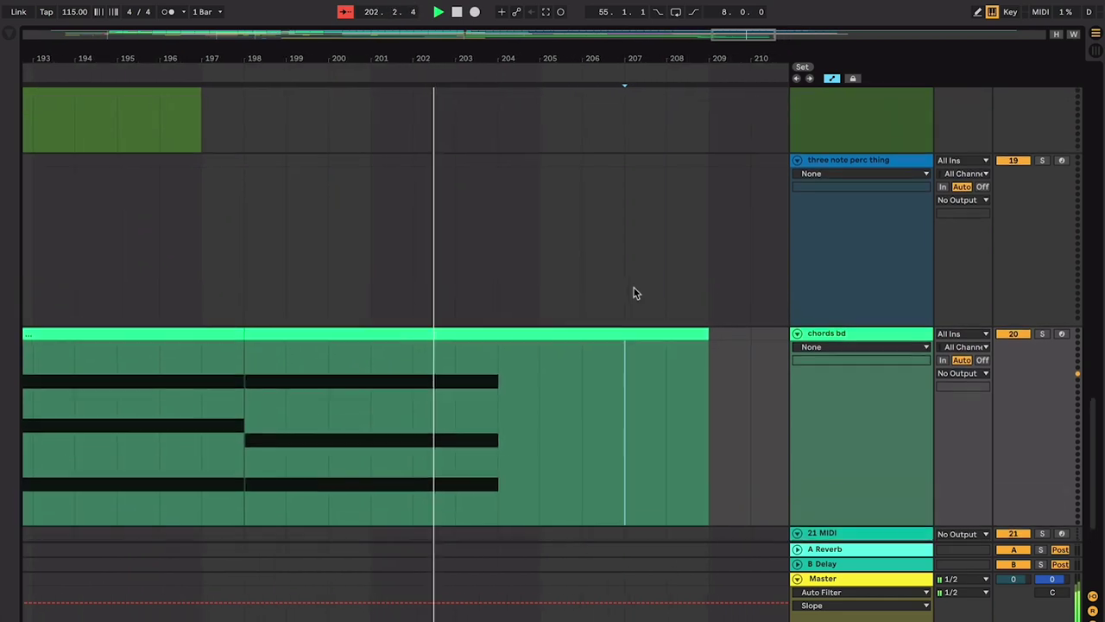
scroll(634, 293, "up", 10)
scroll(634, 293, "down", 5)
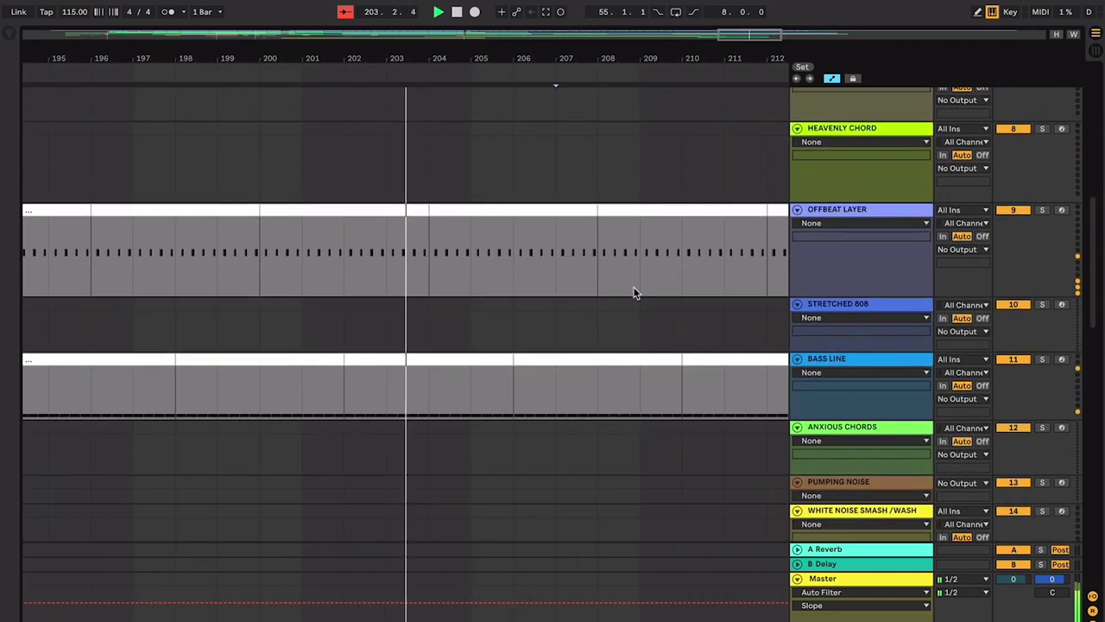
scroll(633, 293, "up", 8)
scroll(634, 293, "down", 15)
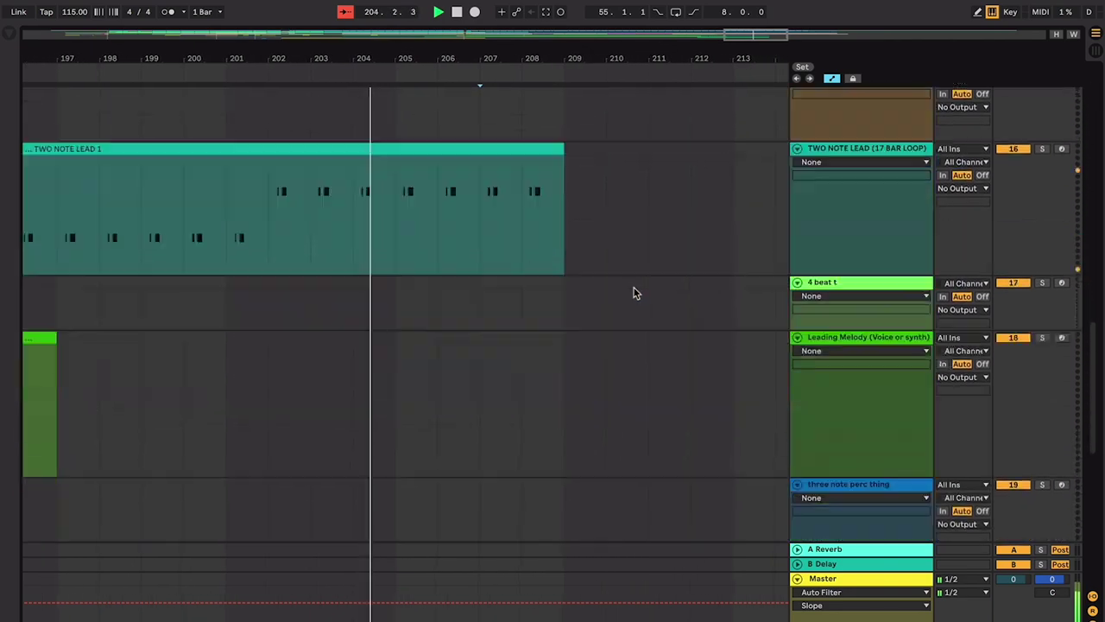
key("plus")
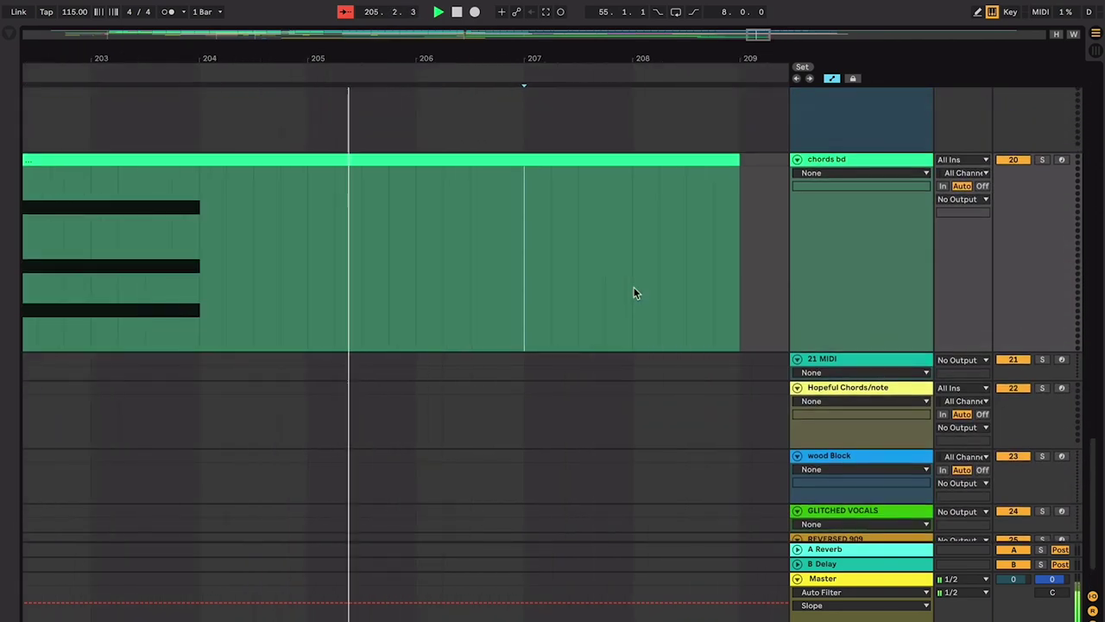
key("minus")
key("minus")
key("minus")
key("minus")
key("minus")
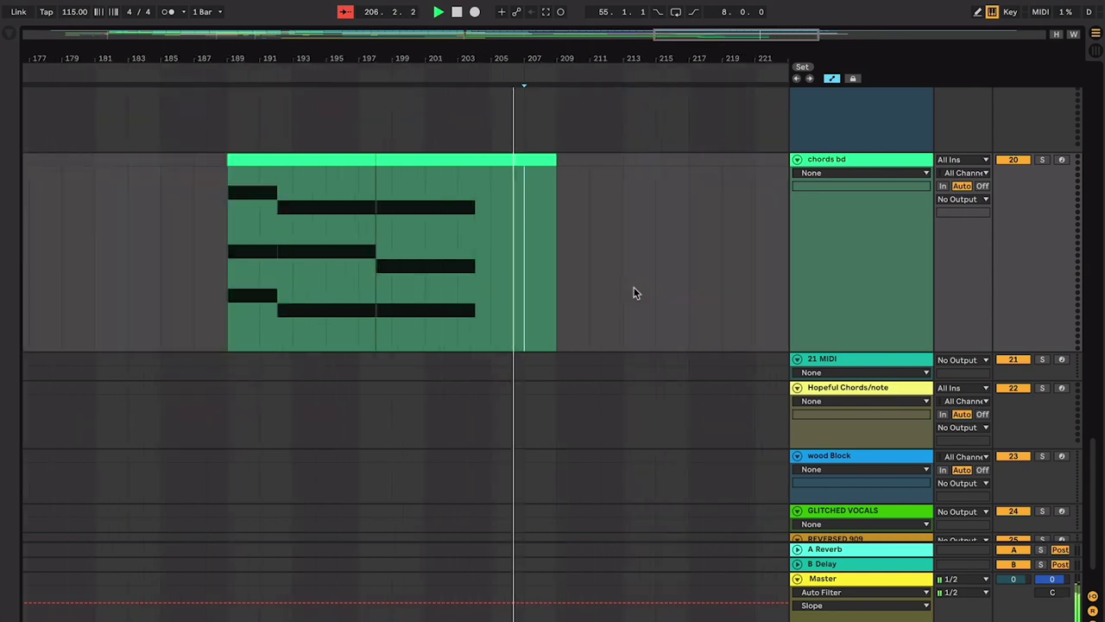
scroll(634, 293, "up", 10)
scroll(633, 292, "down", 5)
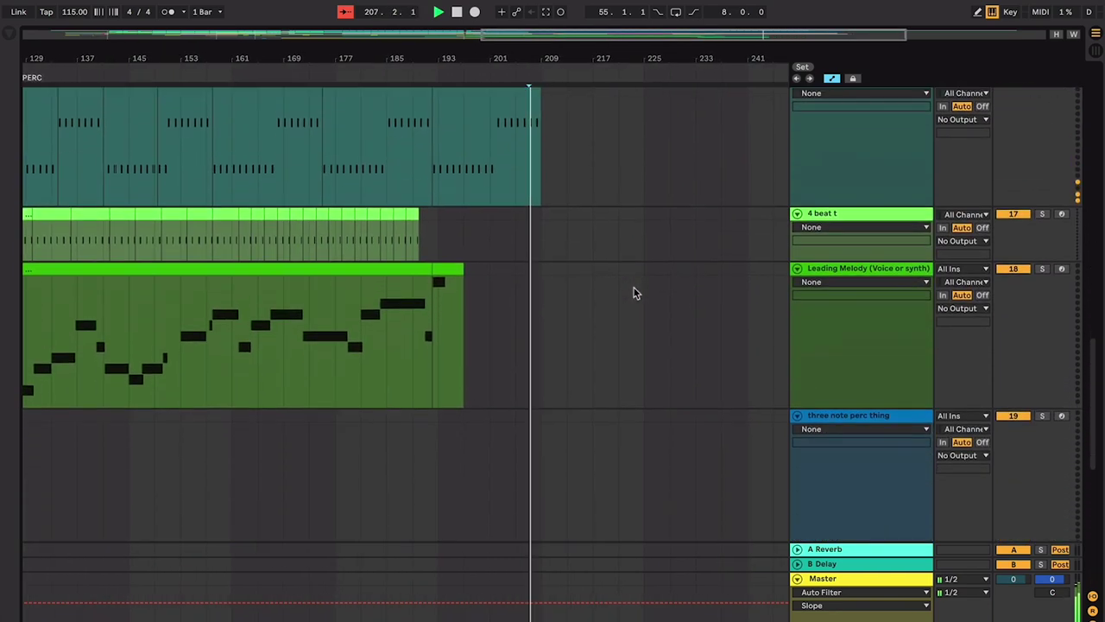
Step: Shorten the last TWO NOTE LEAD 1 clip so that it ends at bar 202
scroll(631, 291, "up", 4)
key("plus")
key("plus")
key("plus")
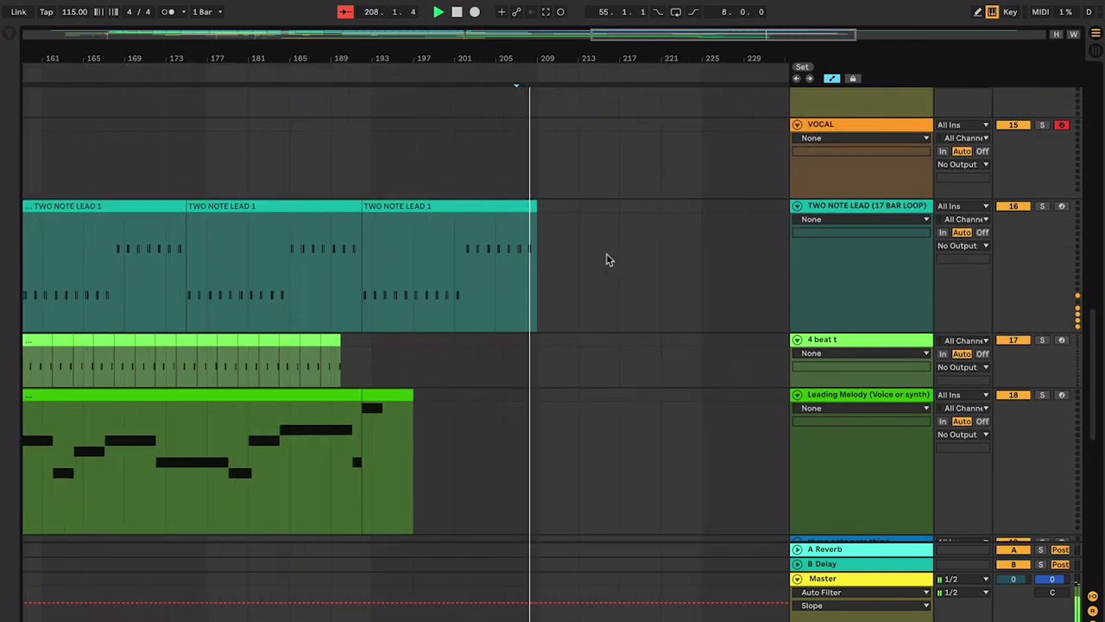
left_click_drag(564, 204, 383, 204)
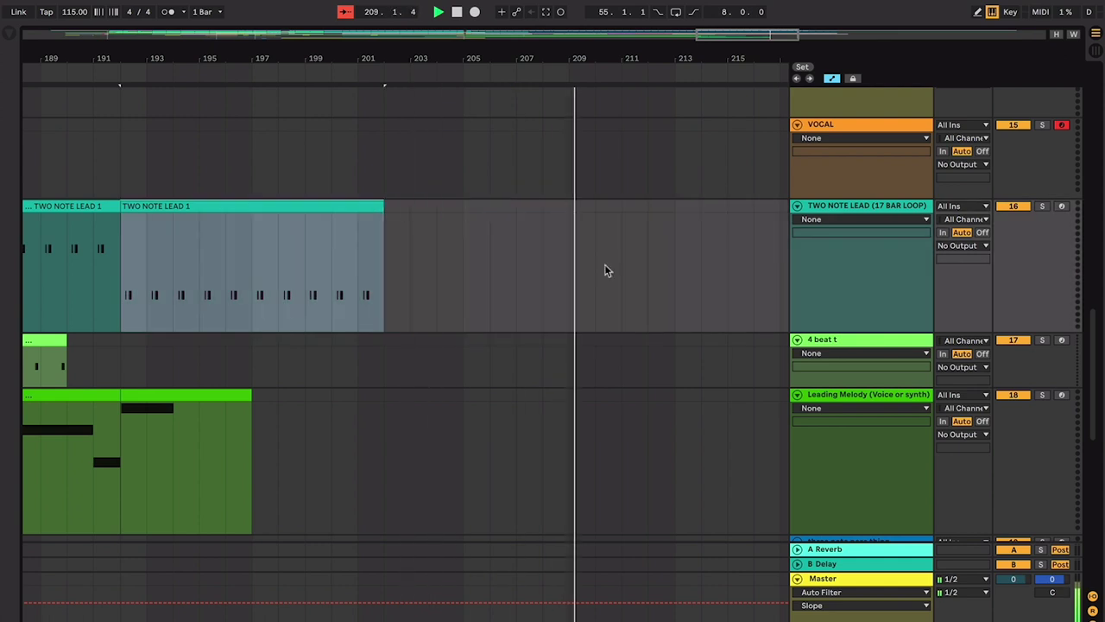
Step: Stop playback and fold all tracks at once to show the whole arrangement in compact form
scroll(604, 270, "up", 3)
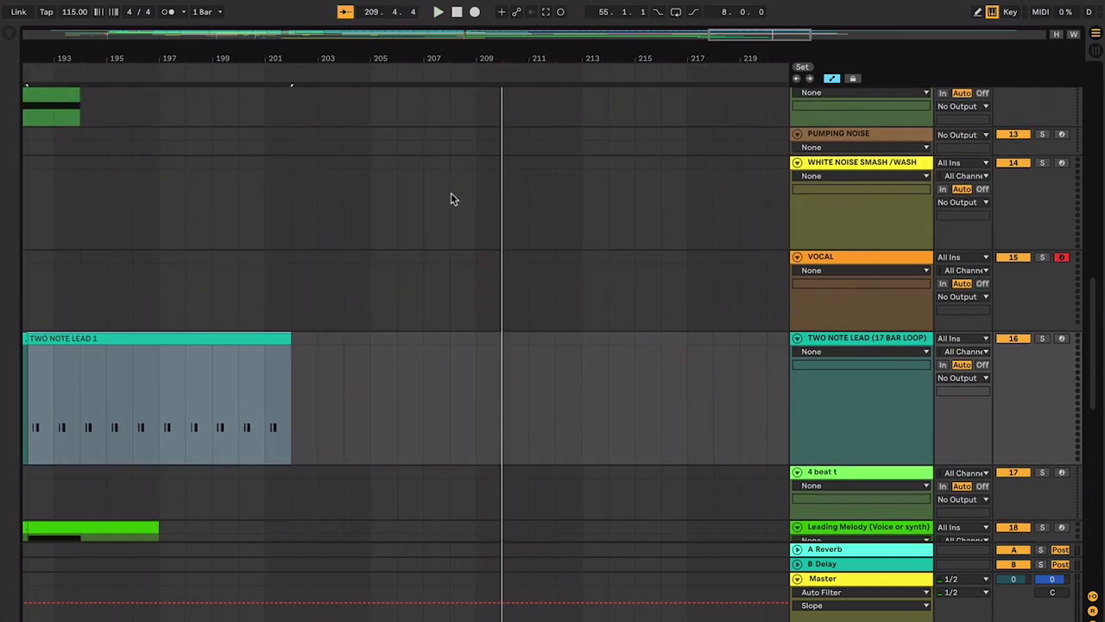
left_click_drag(450, 201, 506, 279)
left_click(605, 376)
scroll(606, 376, "left", 5)
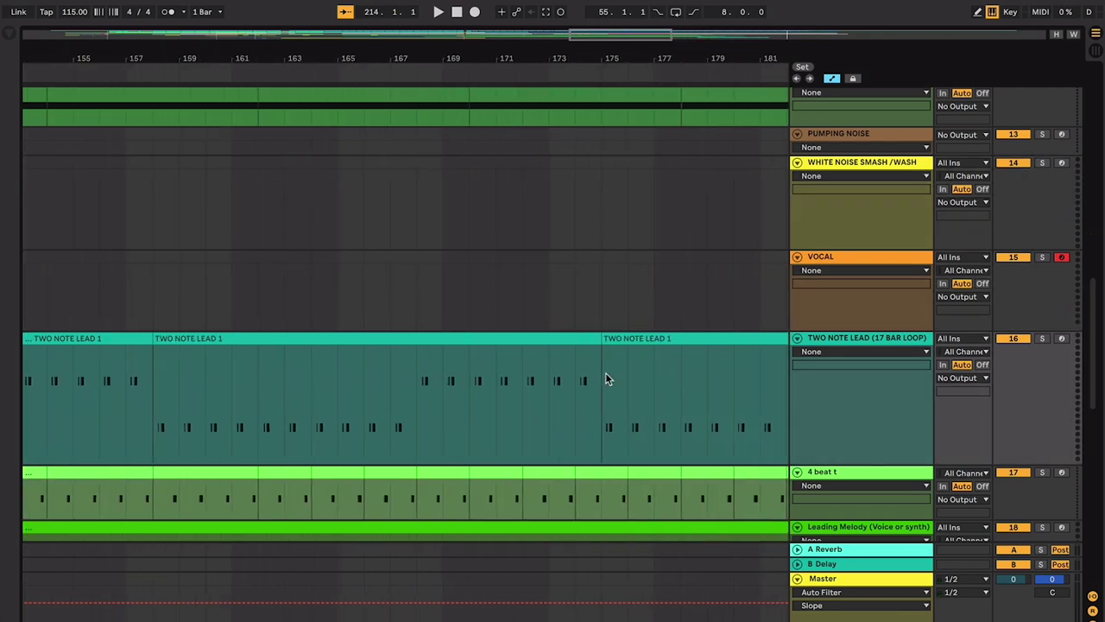
scroll(605, 376, "down", 5)
scroll(605, 377, "down", 6)
scroll(605, 378, "up", 2)
scroll(605, 378, "right", 3)
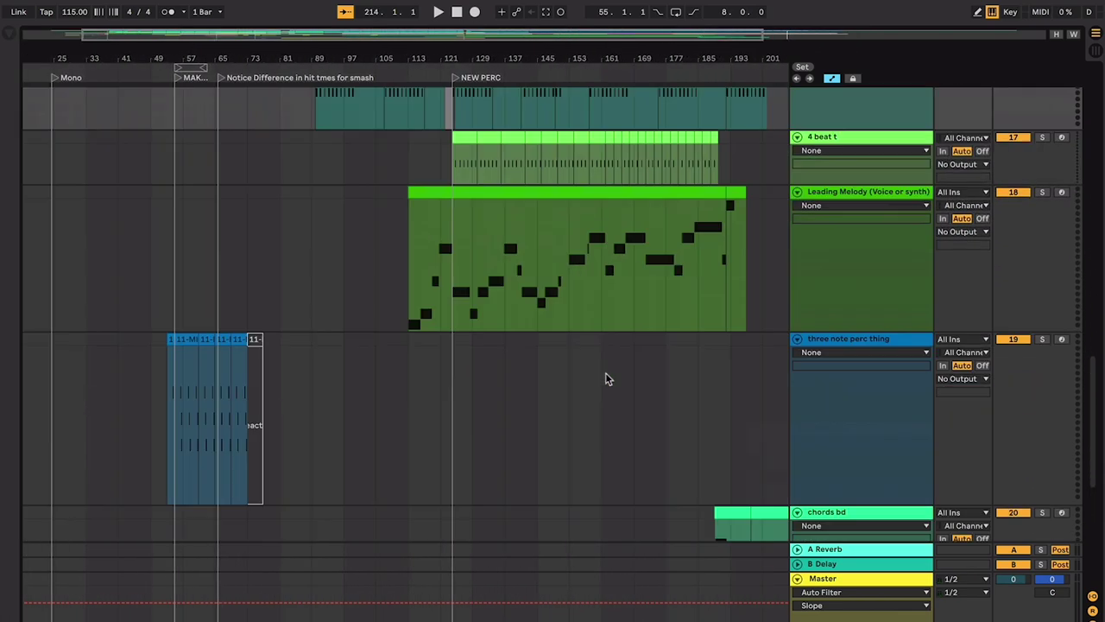
scroll(647, 354, "down", 3)
left_click(831, 212)
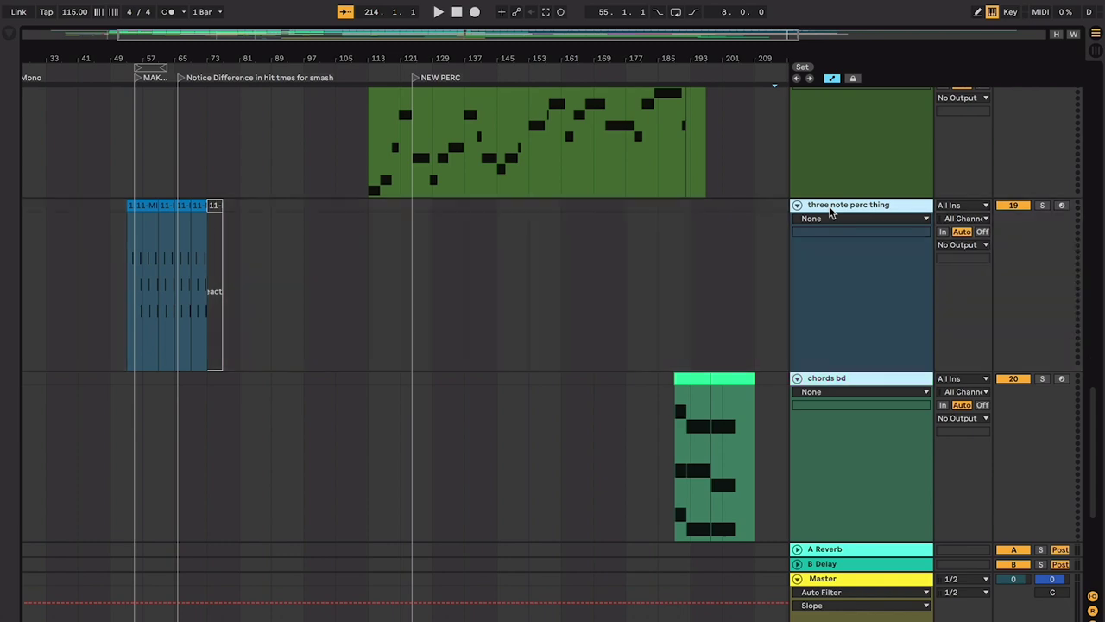
left_click(797, 205, "alt")
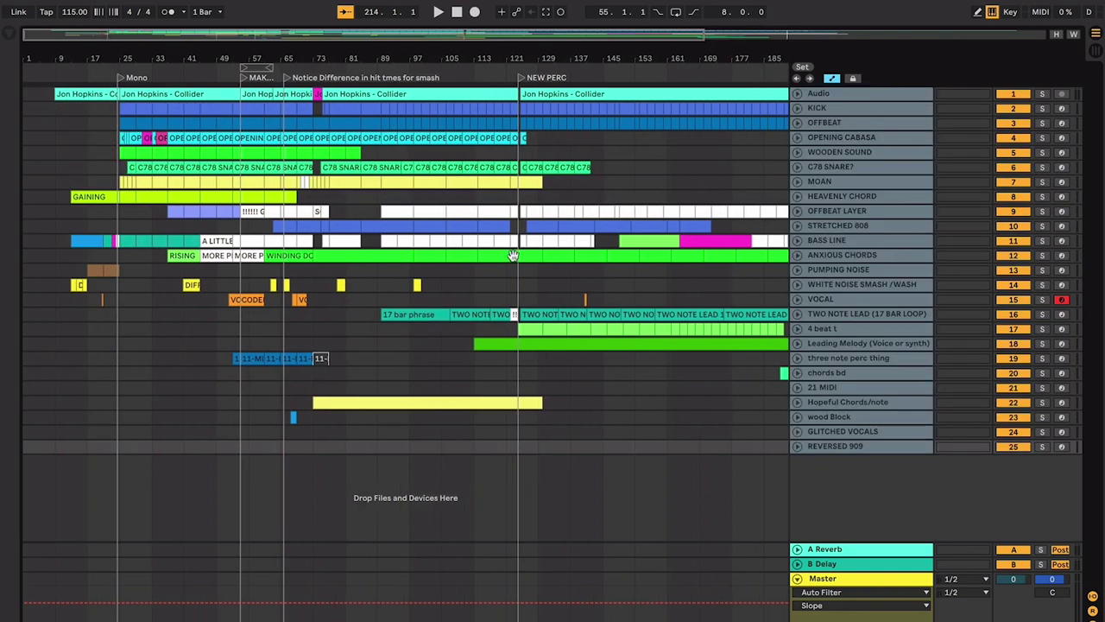
Step: Clear the track selection, then unfold the Audio and KICK tracks around bars 51 to 78
left_click(438, 286)
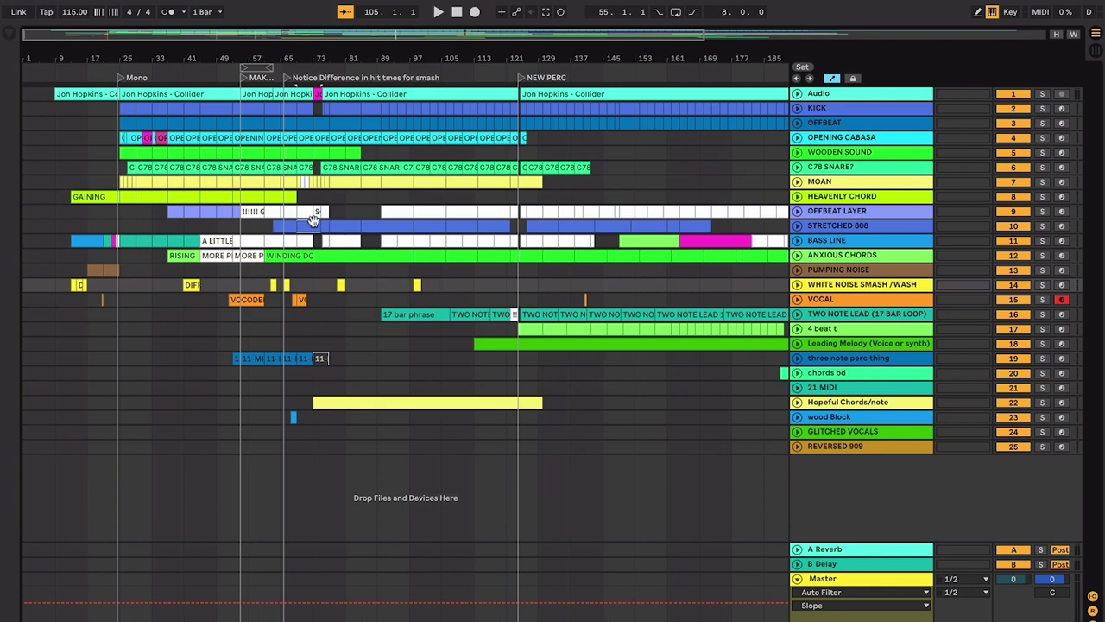
left_click(344, 237)
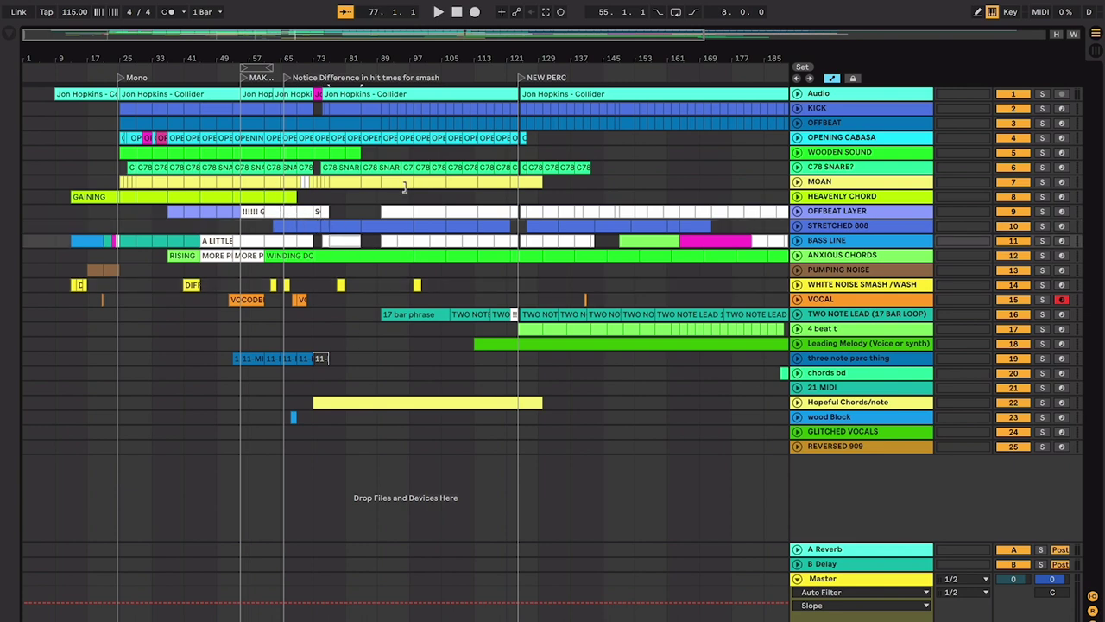
left_click(363, 196)
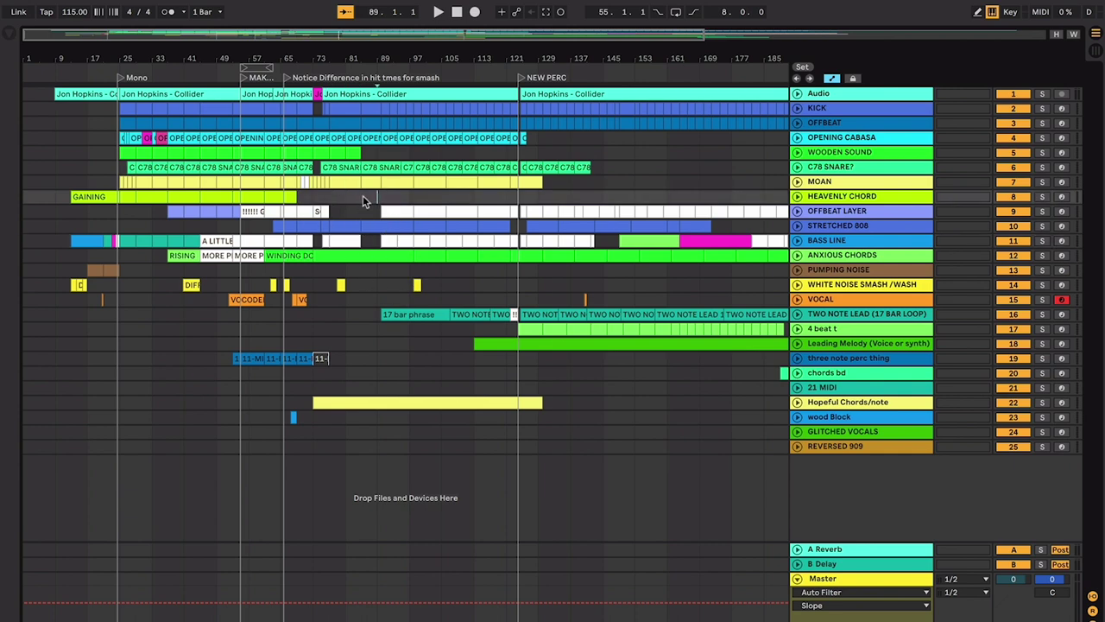
key("plus")
key("plus")
key("plus")
key("plus")
scroll(363, 196, "left", 6)
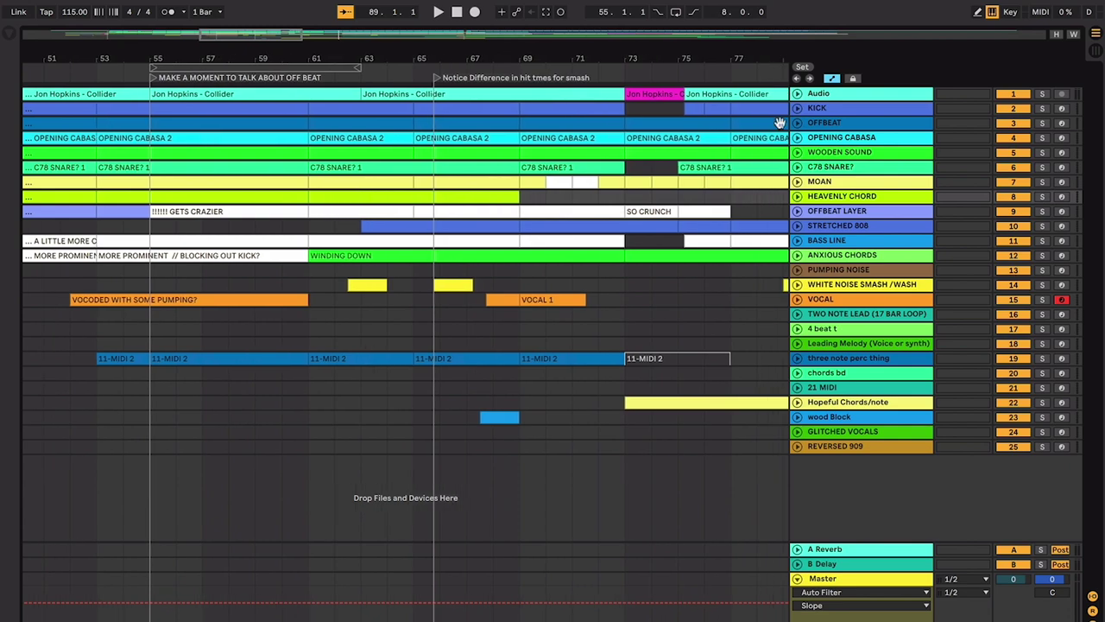
left_click(797, 108)
left_click(798, 93)
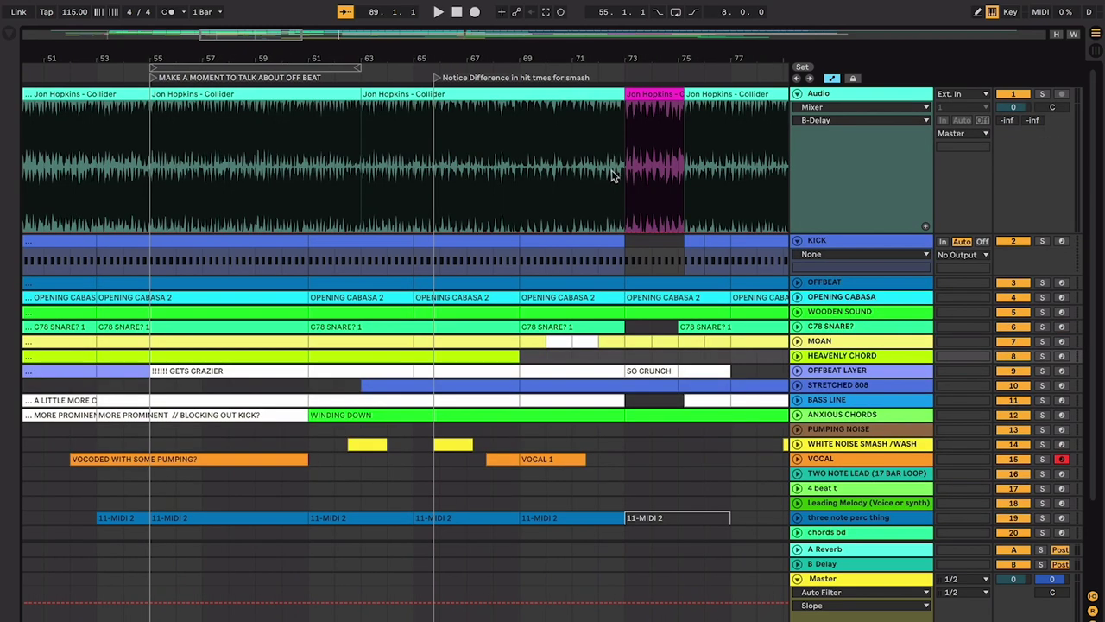
Step: Play the Audio track from just before bar 73 to hear the magenta clip and the kick's return
scroll(612, 176, "right", 2)
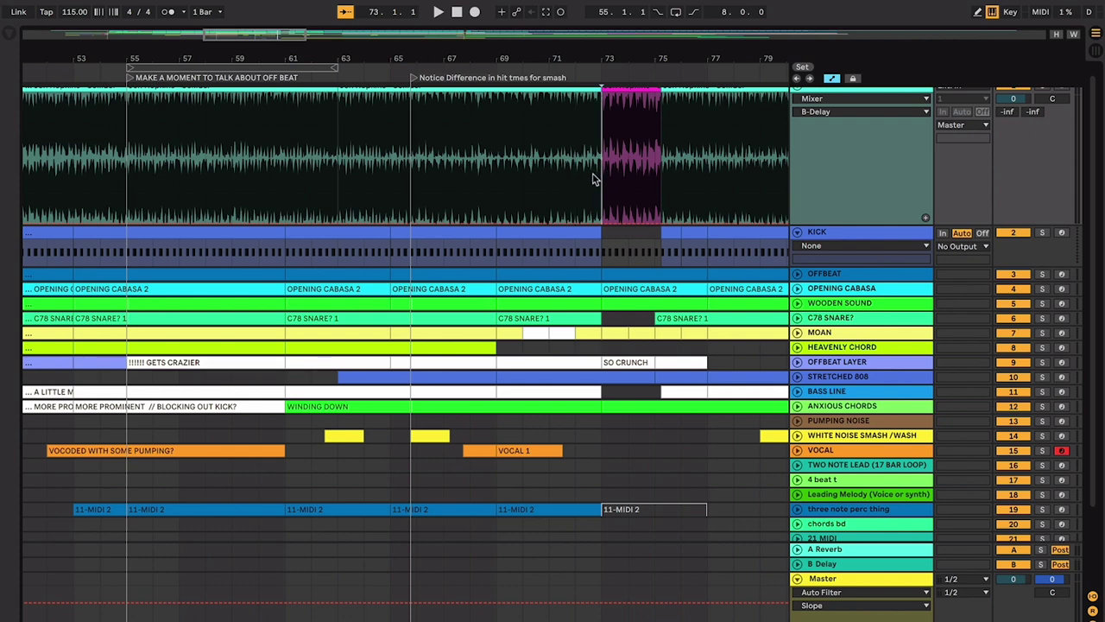
scroll(596, 177, "up", 4)
left_click(439, 199)
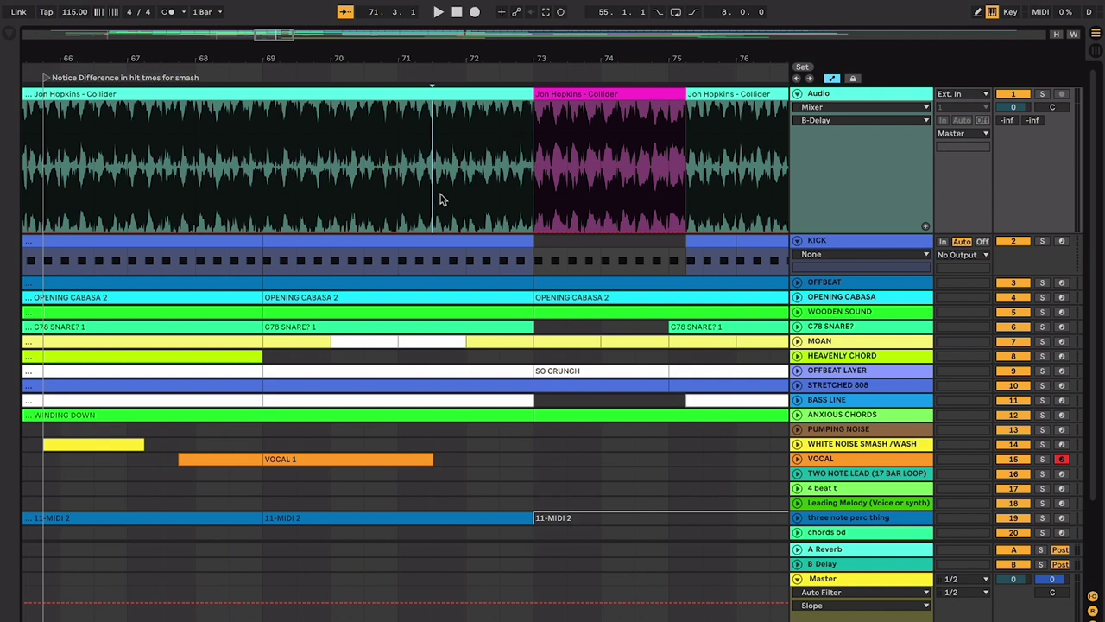
left_click(500, 192)
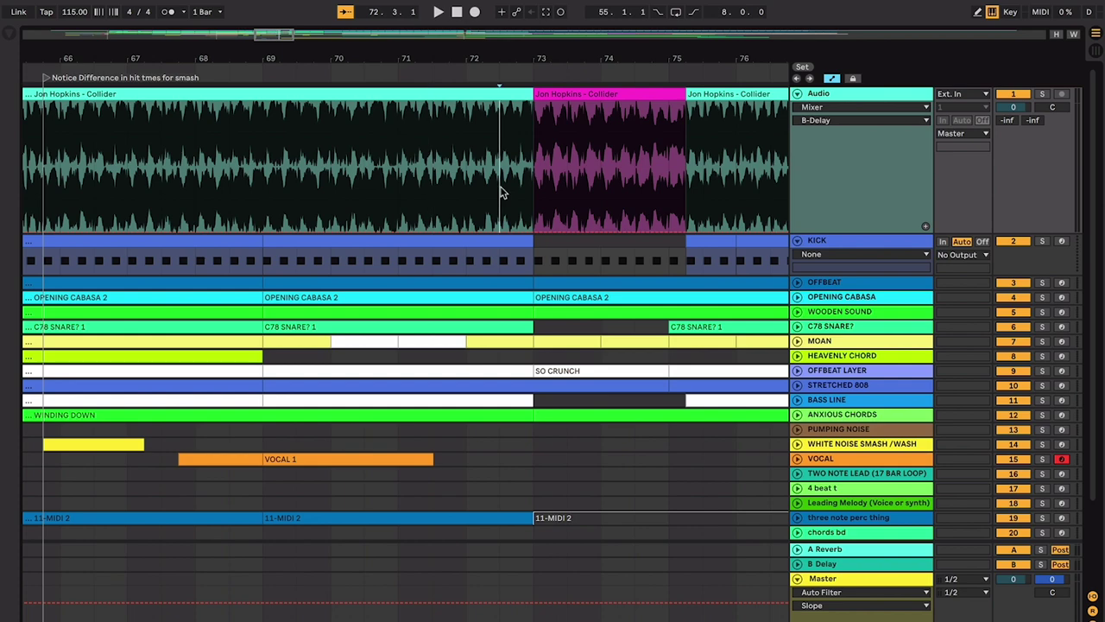
key("space")
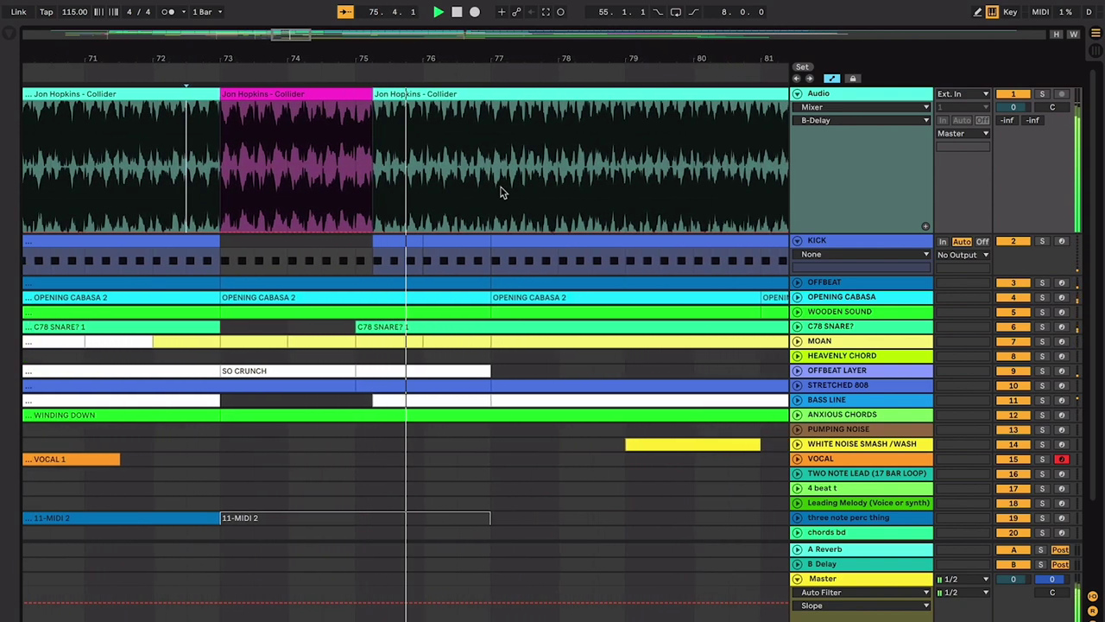
key("space")
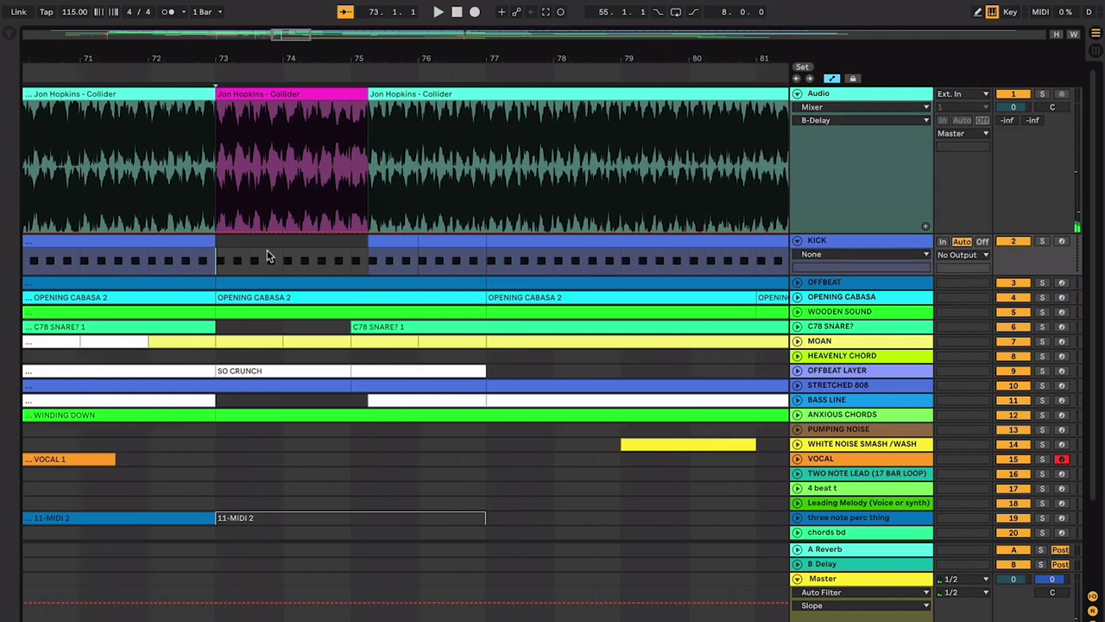
Step: Select the deactivated KICK clip at bar 73 and briefly audition the song from there
left_click(273, 242)
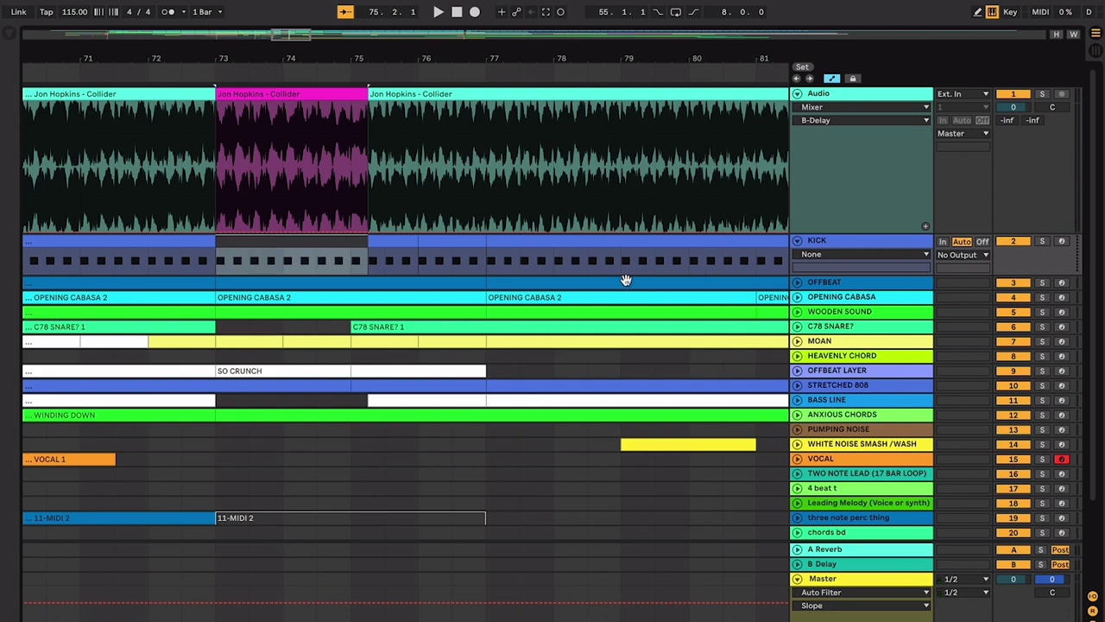
key("space")
key("space")
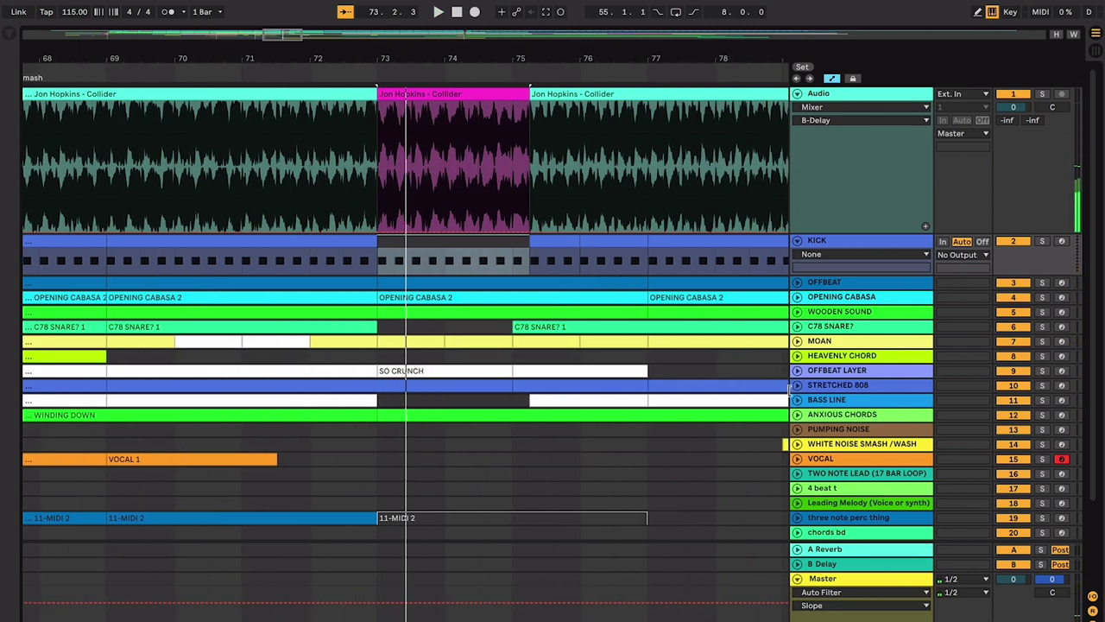
Step: Unfold the BASS LINE track and select its deactivated clip starting at bar 73
left_click(797, 400)
left_click(478, 408)
left_click(489, 398)
scroll(516, 427, "right", 2)
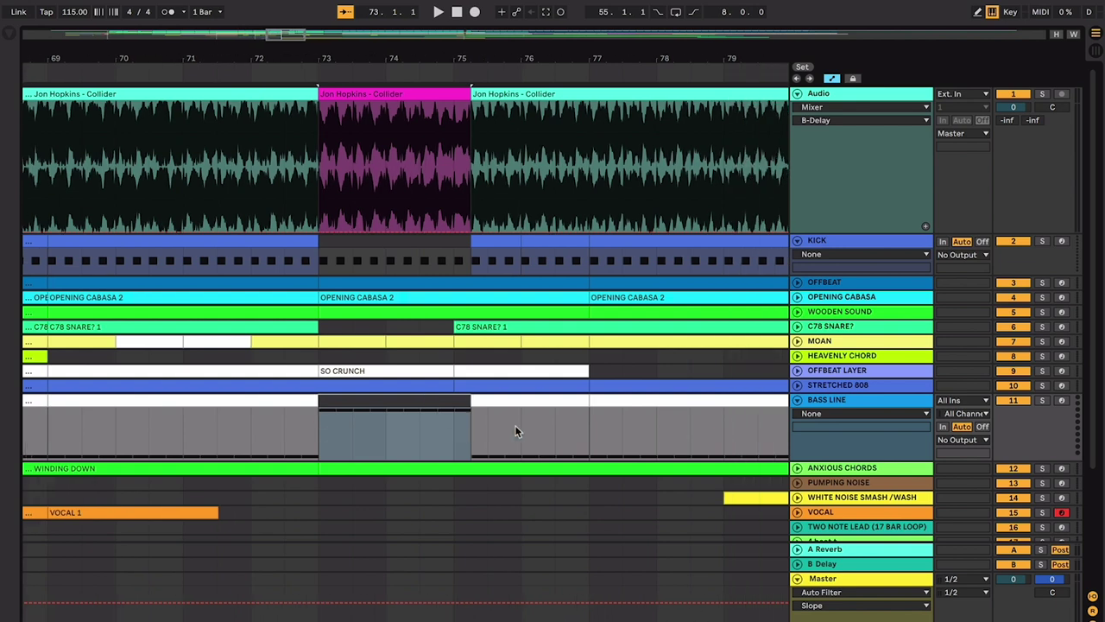
Step: Mark the two bars from 73 to 75 in the deactivated KICK clip and examine the extra beat after them
left_click(475, 261)
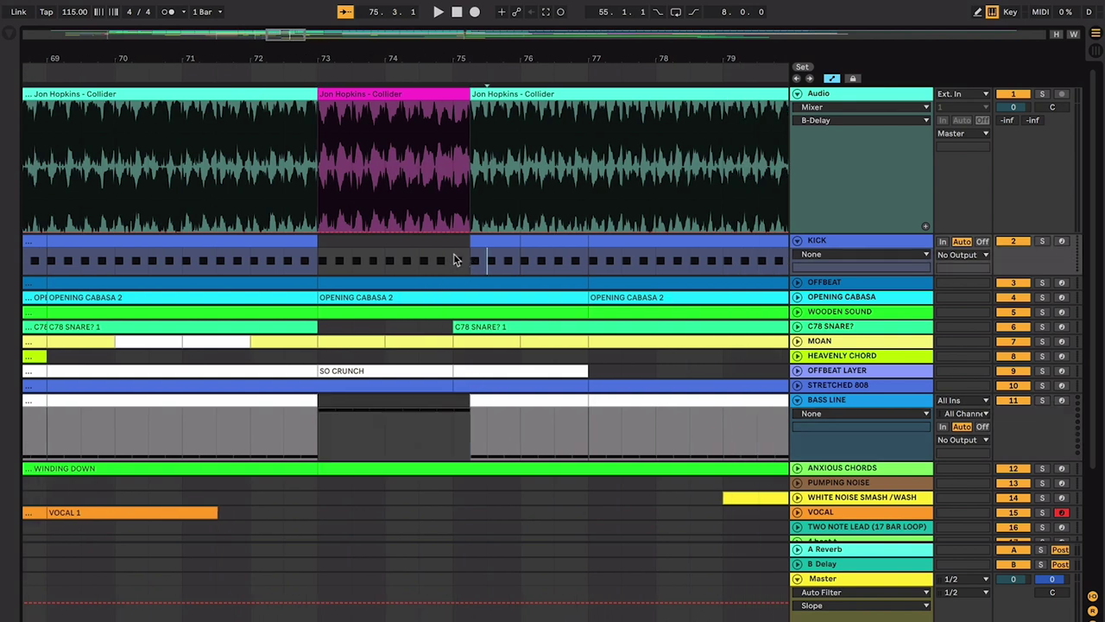
left_click_drag(455, 260, 350, 252)
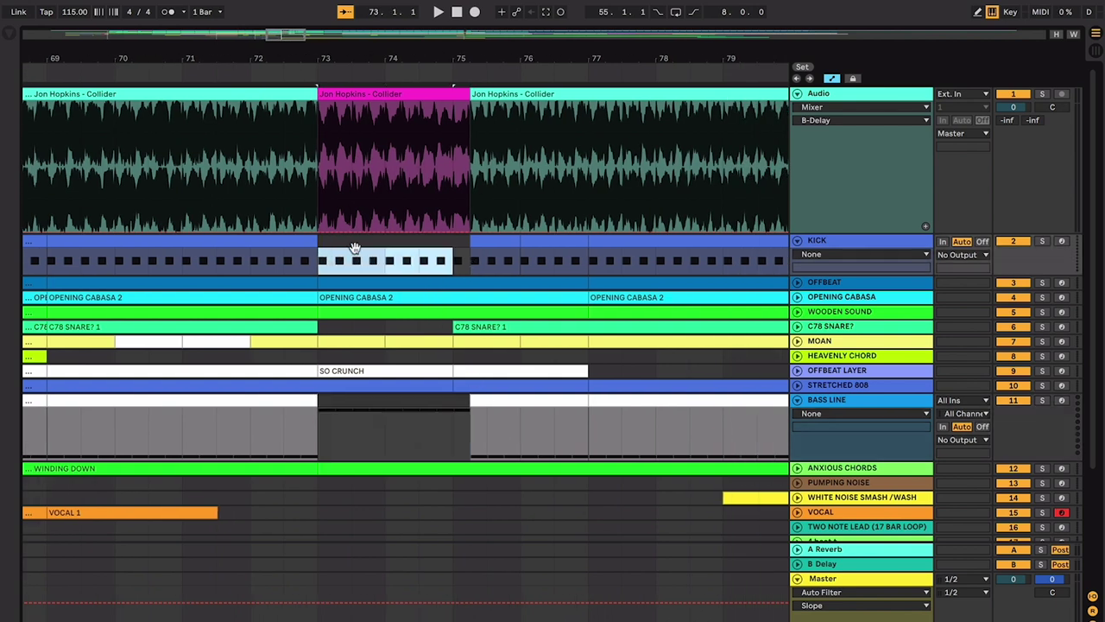
left_click(466, 260)
scroll(471, 259, "down", 3)
scroll(470, 259, "right", 1)
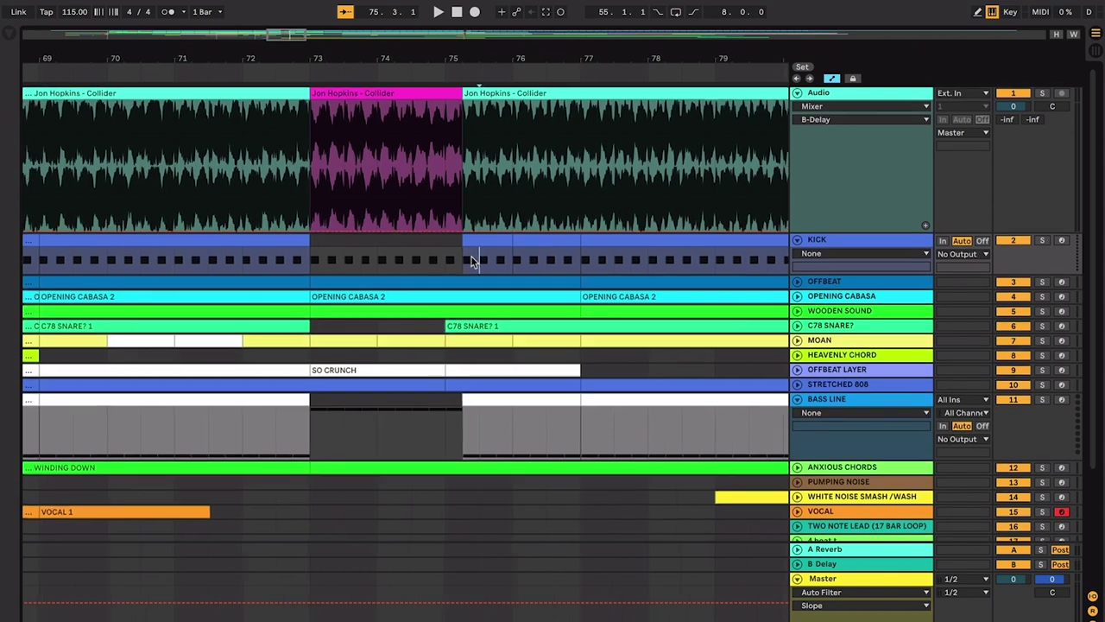
scroll(471, 257, "down", 3)
scroll(471, 254, "down", 5)
scroll(472, 258, "up", 5)
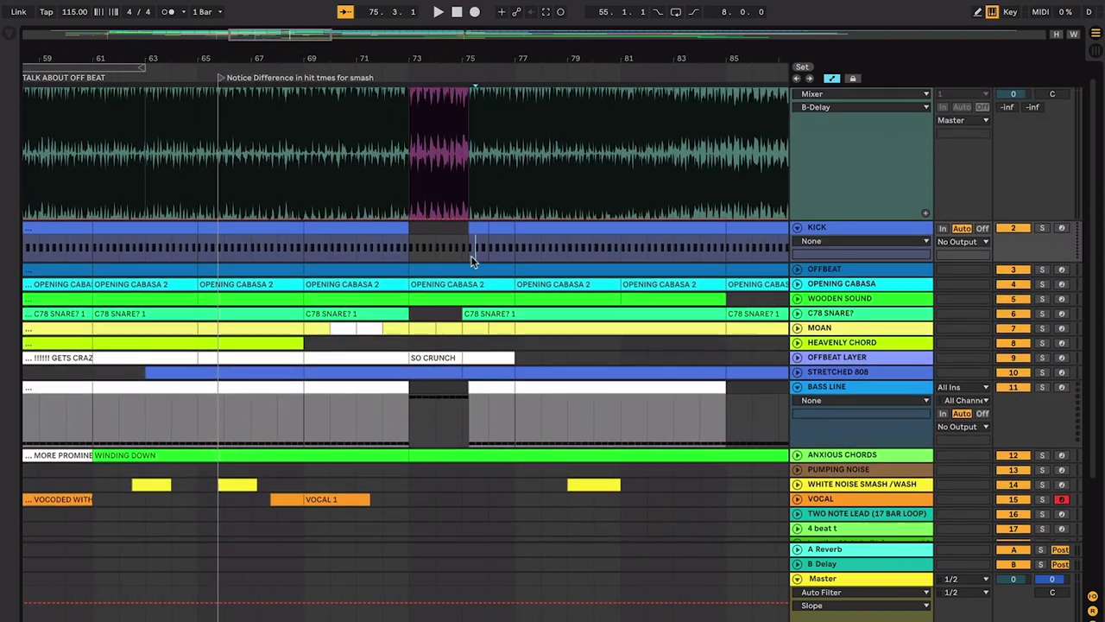
Step: Place the insert marker at bar 75 on the Audio track and examine how the layers line up around it
left_click(461, 161)
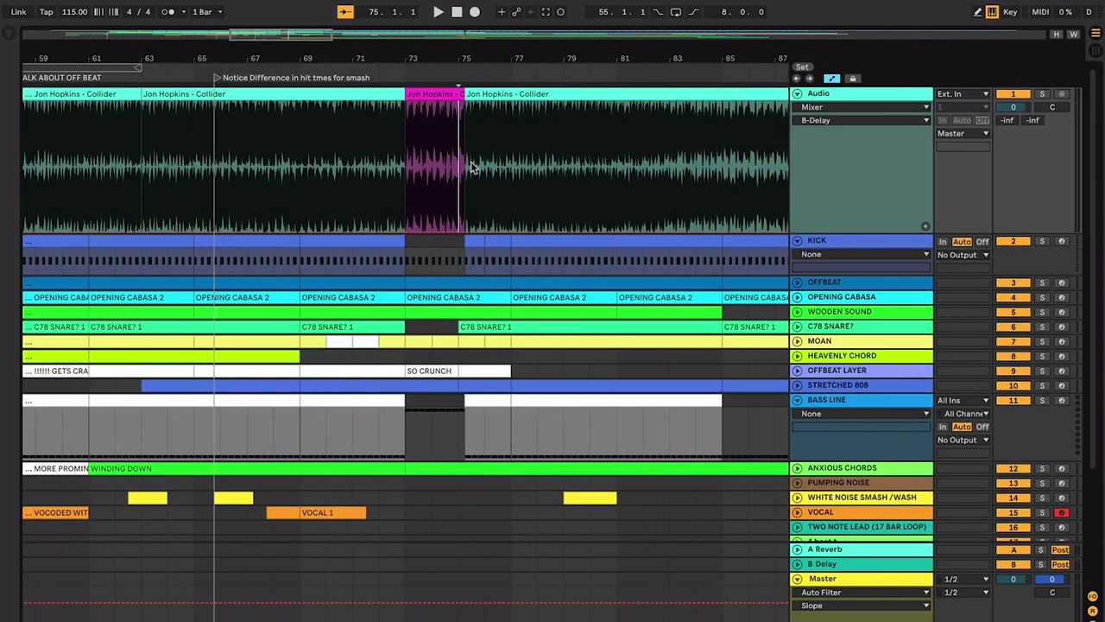
left_click(472, 167)
double_click(459, 161)
scroll(459, 162, "down", 2)
scroll(459, 162, "right", 1)
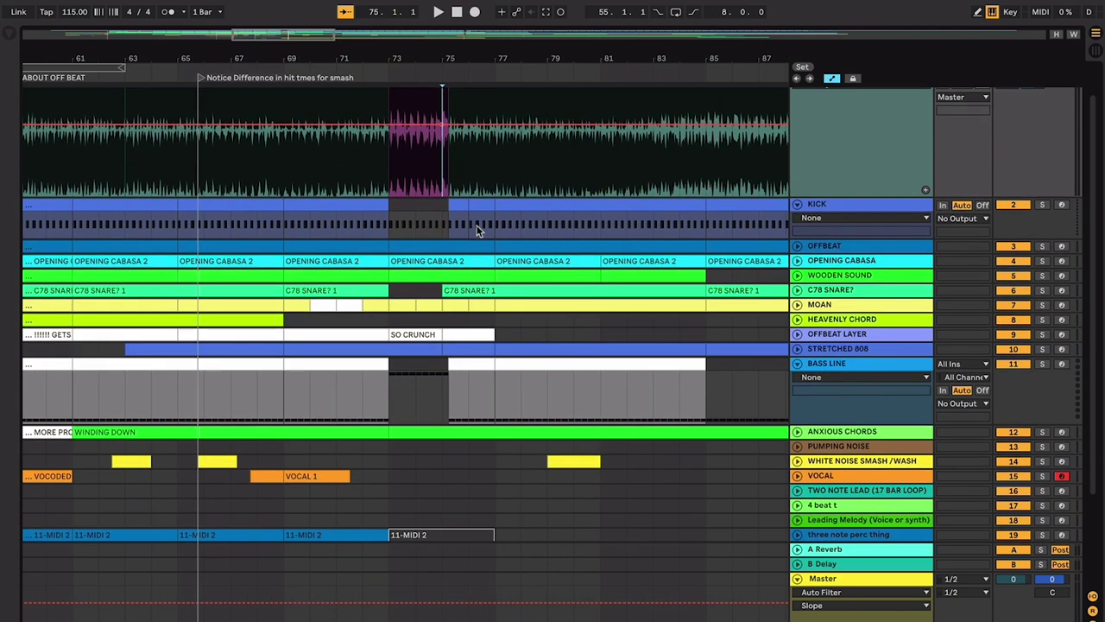
scroll(476, 227, "up", 2)
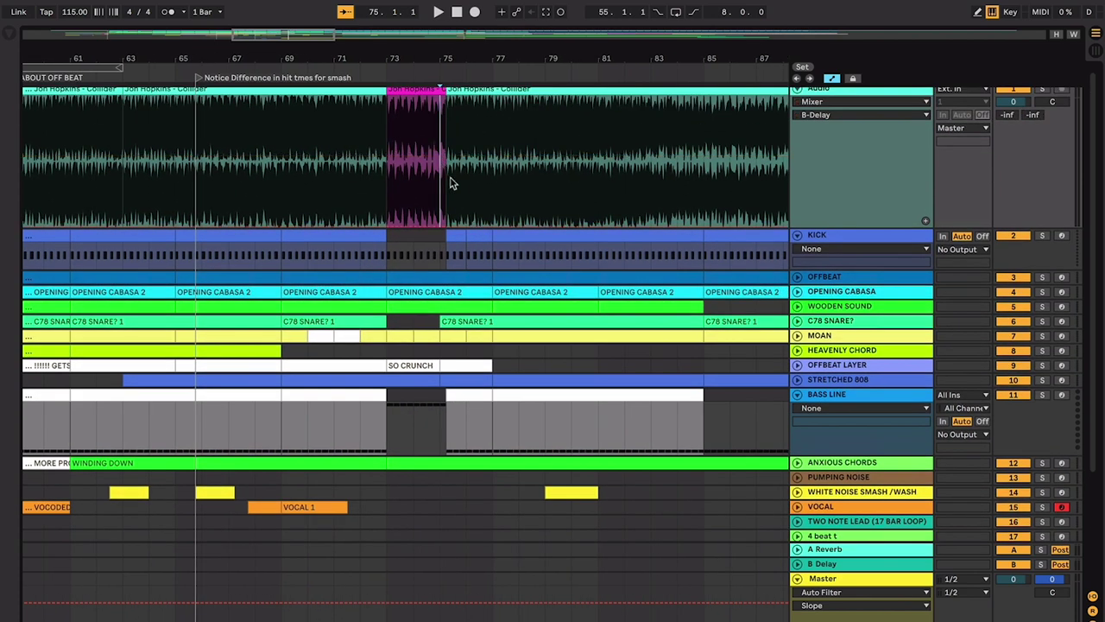
scroll(449, 183, "left", 1)
scroll(449, 183, "up", 1)
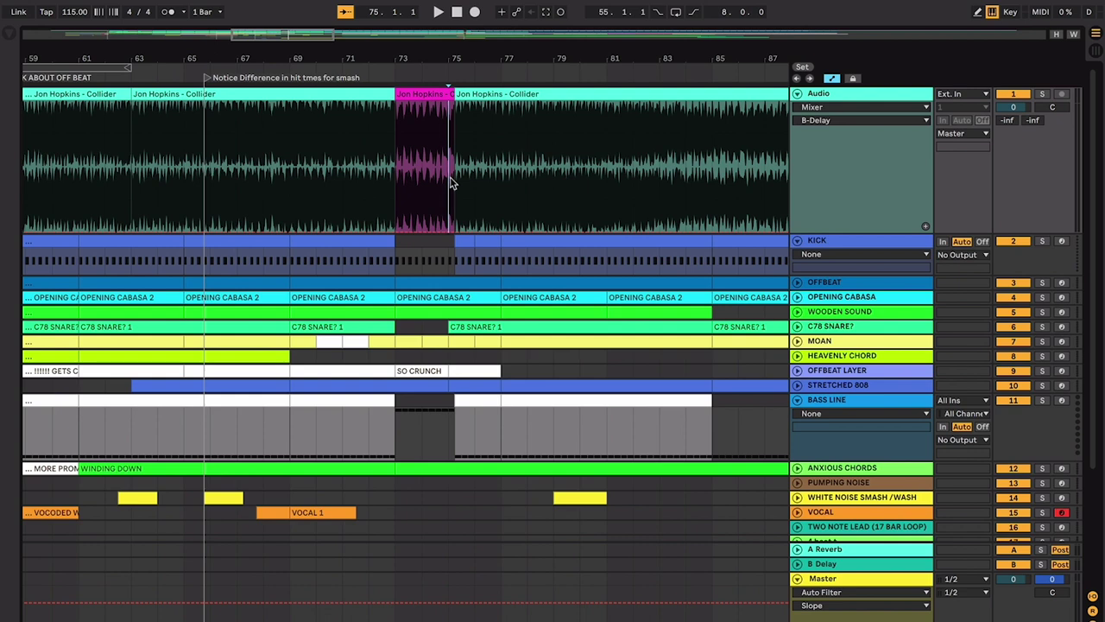
scroll(450, 182, "down", 3)
scroll(450, 181, "left", 1)
scroll(450, 177, "down", 3)
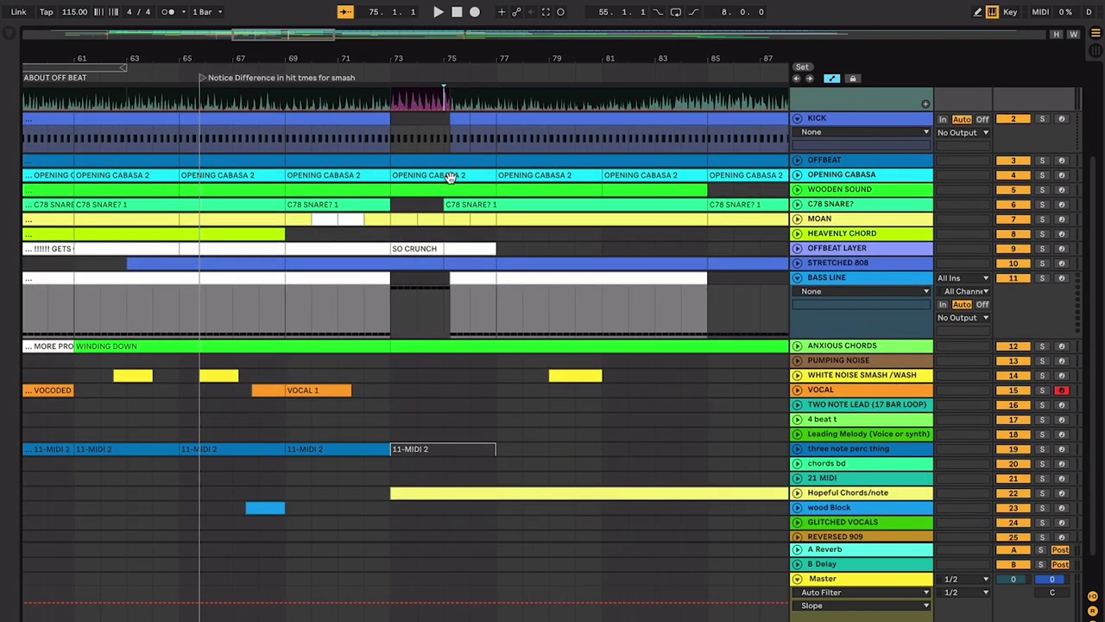
Step: Select the first MOAN clip at bar 25 and unfold the MOAN track to show its note pattern
key("minus")
key("minus")
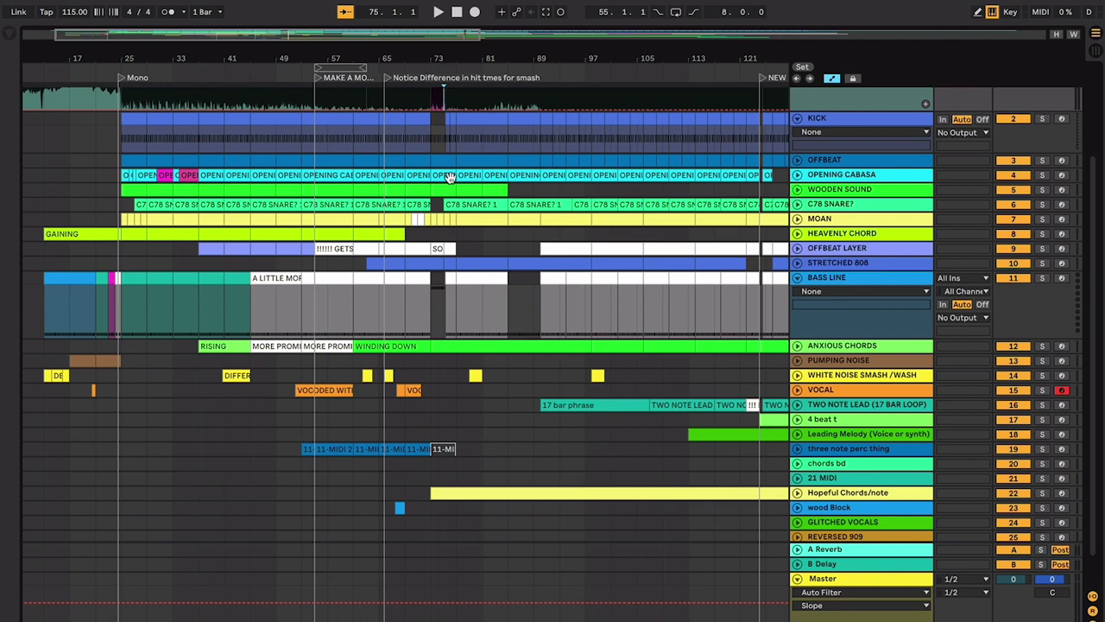
left_click(124, 217)
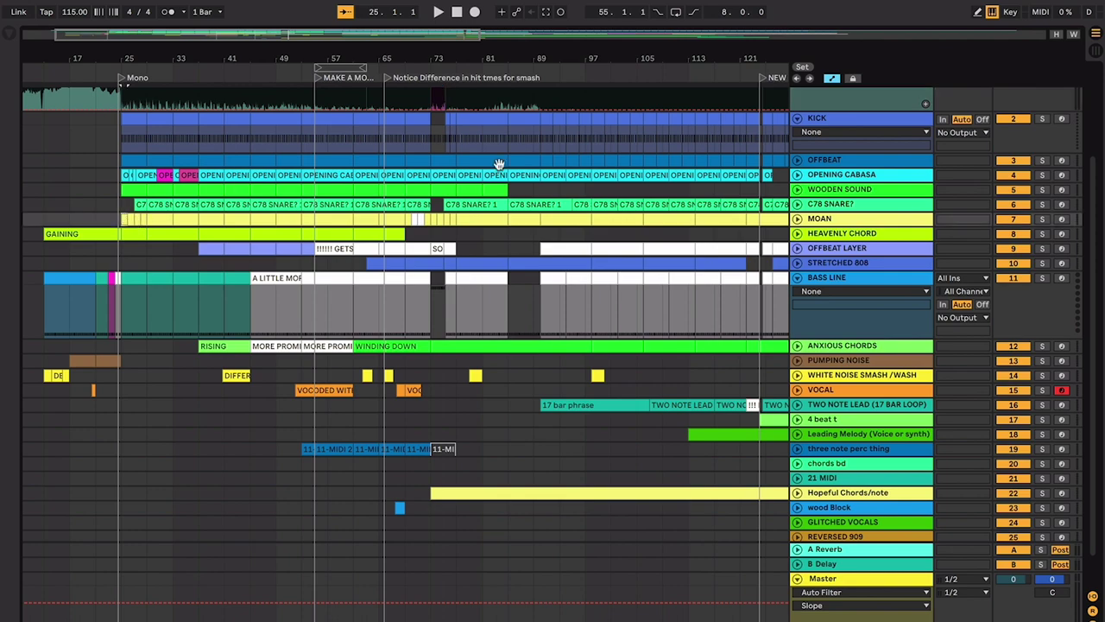
left_click(796, 219)
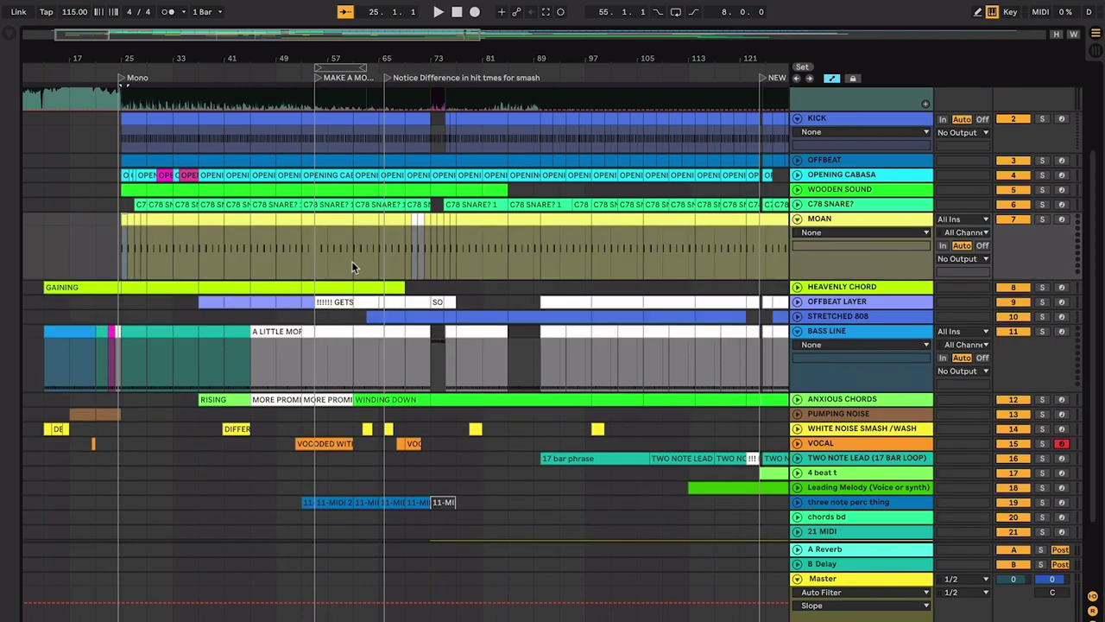
key("plus")
key("plus")
key("plus")
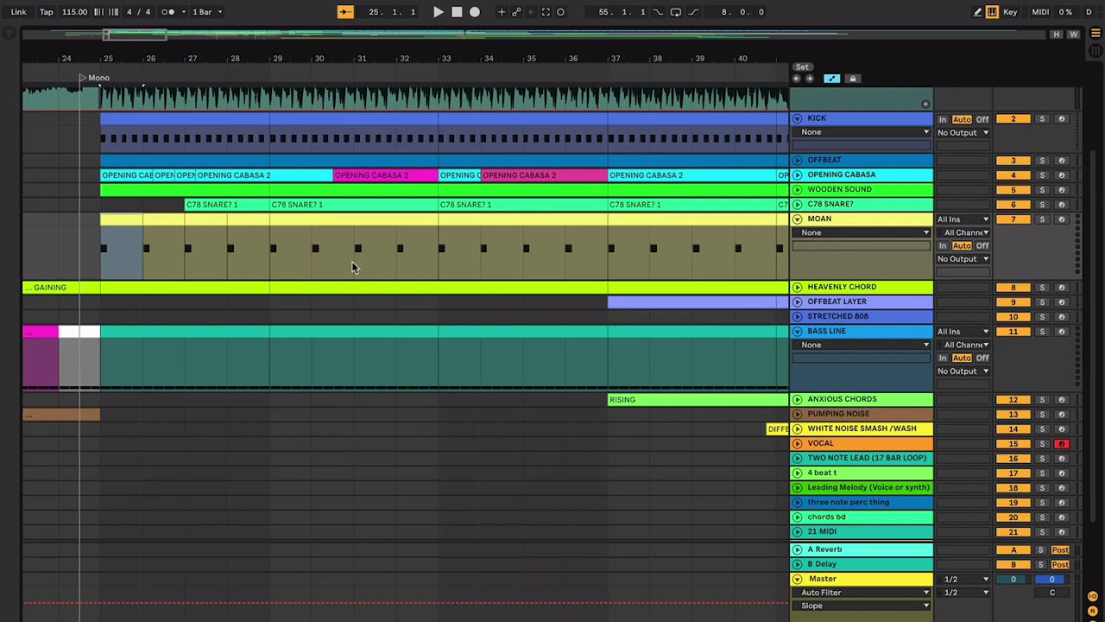
Step: Briefly audition the song from bar 25 to hear how the MOAN hits sit with the other layers
key("space")
key("minus")
key("minus")
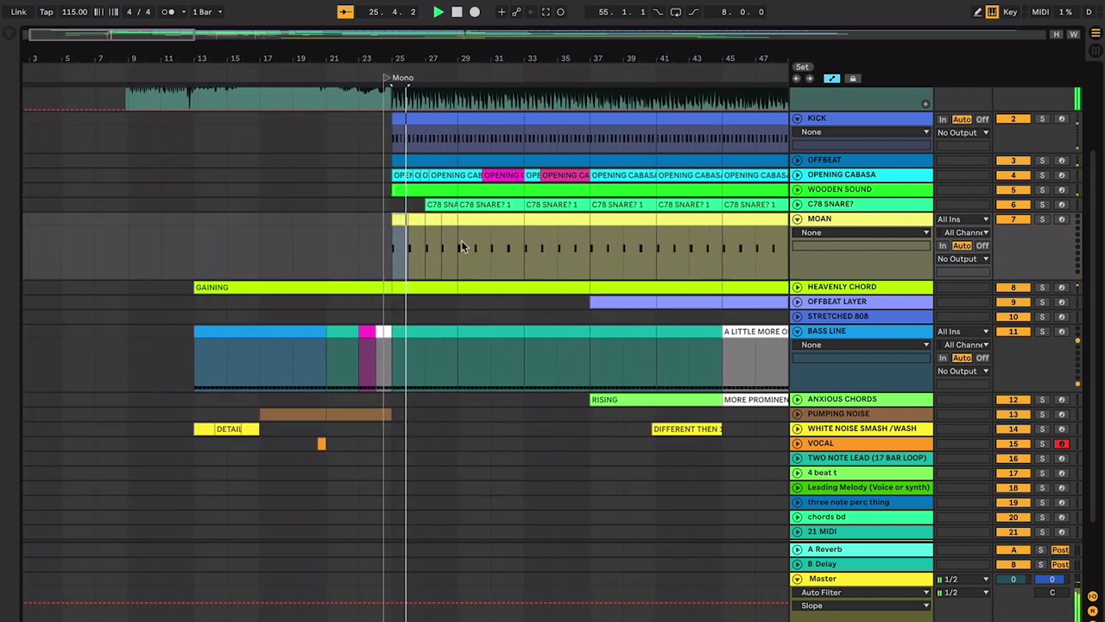
scroll(530, 265, "right", 2)
key("space")
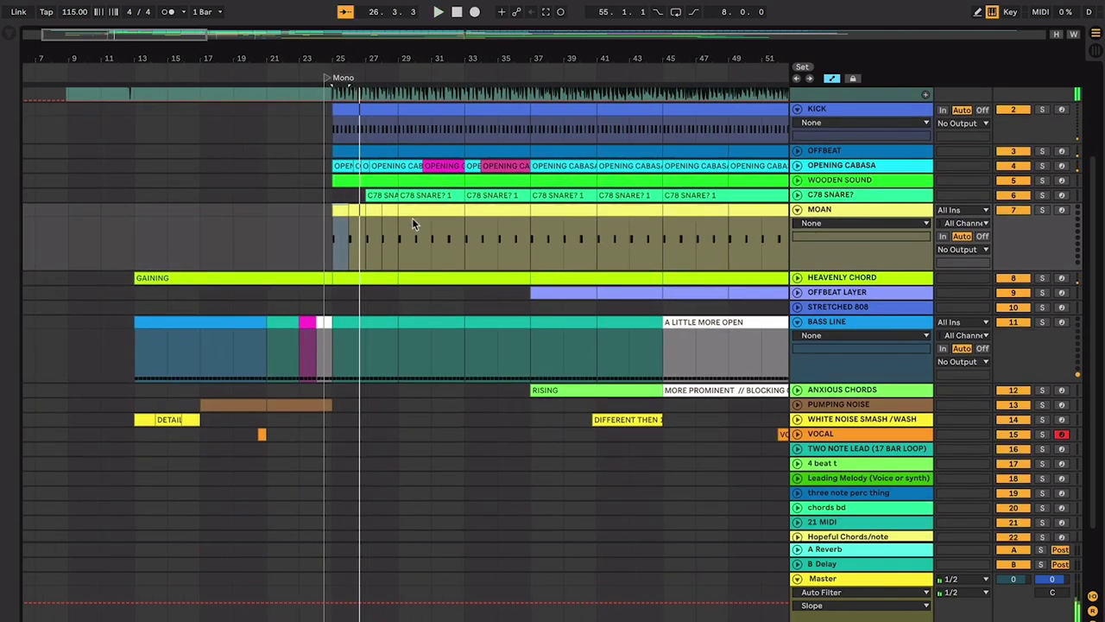
scroll(424, 219, "right", 2)
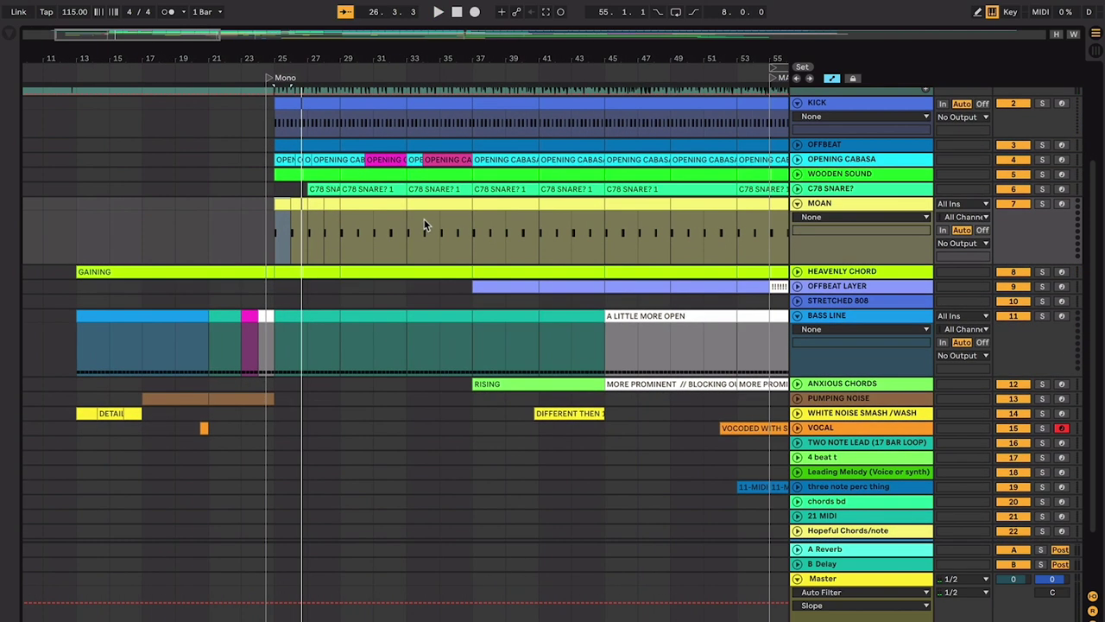
Step: Place the insert marker at bar 35 on the MOAN track and audition a short passage from there
left_click(474, 233)
scroll(476, 231, "right", 2)
scroll(476, 231, "down", 1)
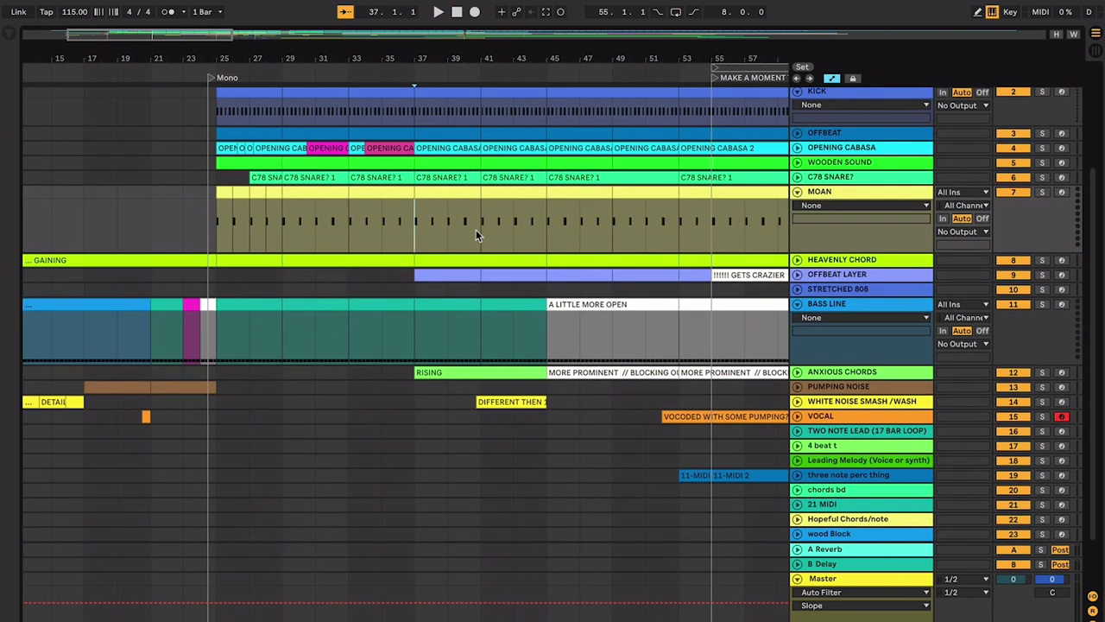
left_click(379, 206)
scroll(400, 207, "left", 1)
key("space")
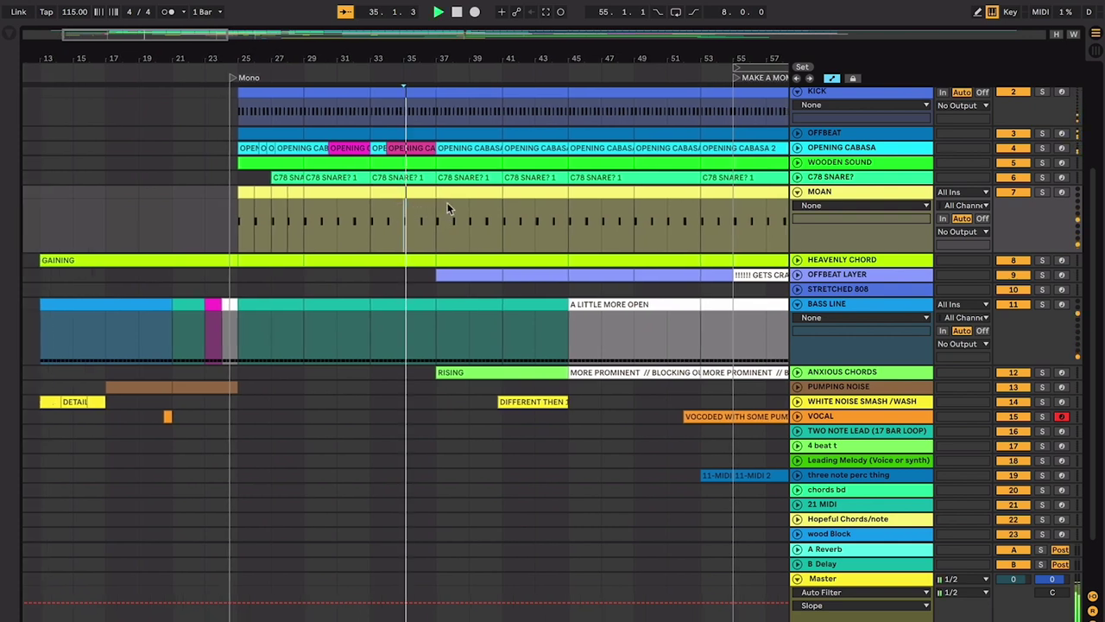
key("space")
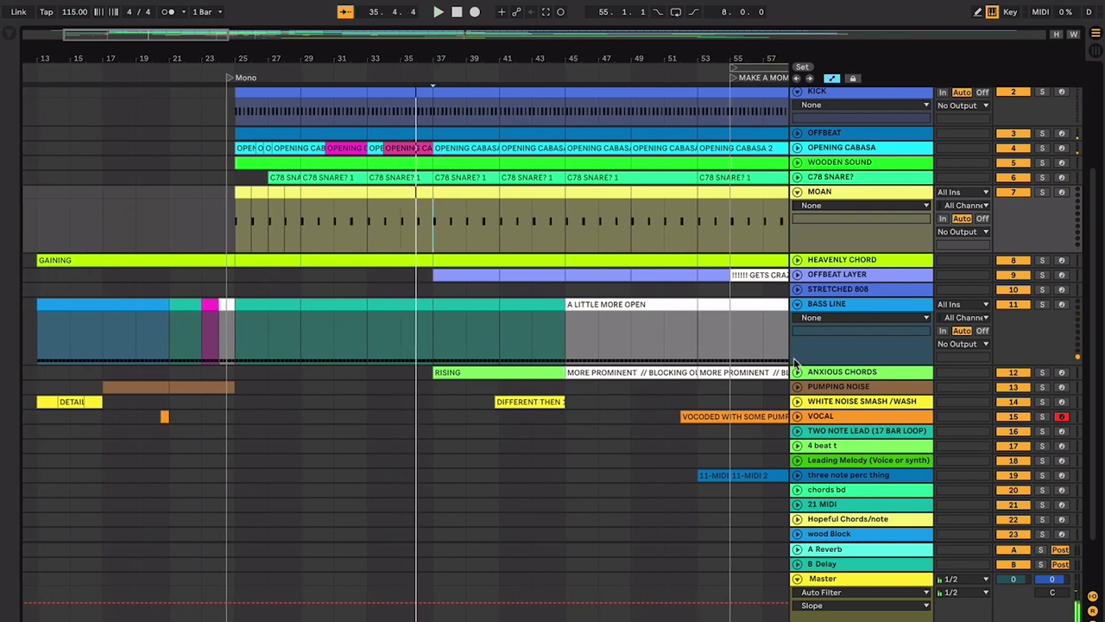
Step: Unfold the ANXIOUS CHORDS track, select its MORE PROMINENT clip at bar 45 and audition the start of that clip
left_click(797, 373)
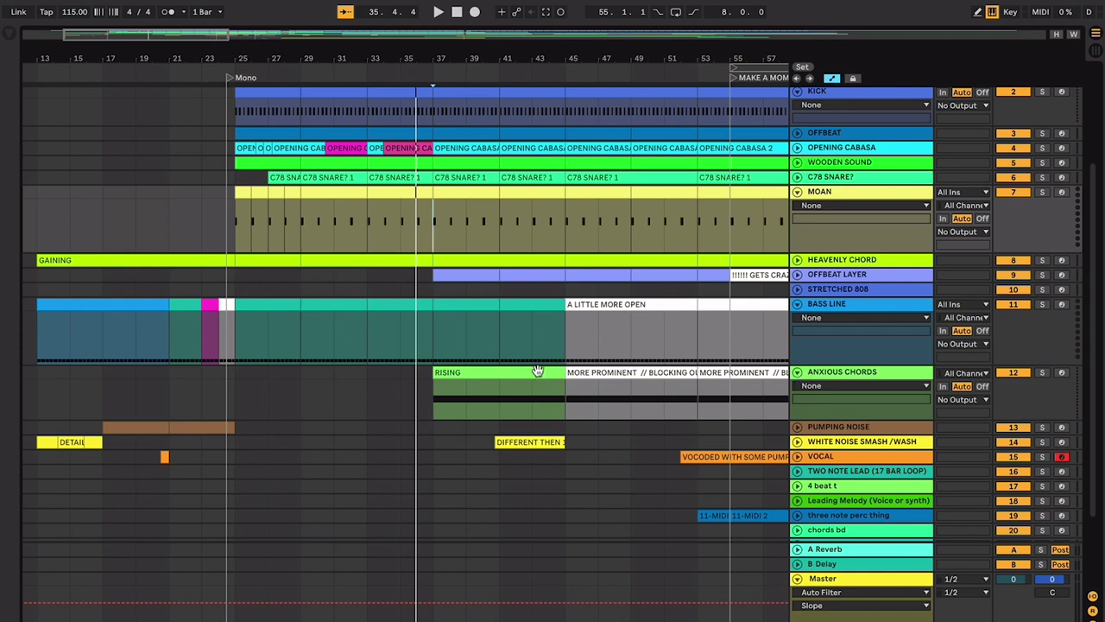
left_click(635, 372)
scroll(634, 373, "right", 2)
scroll(635, 373, "down", 1)
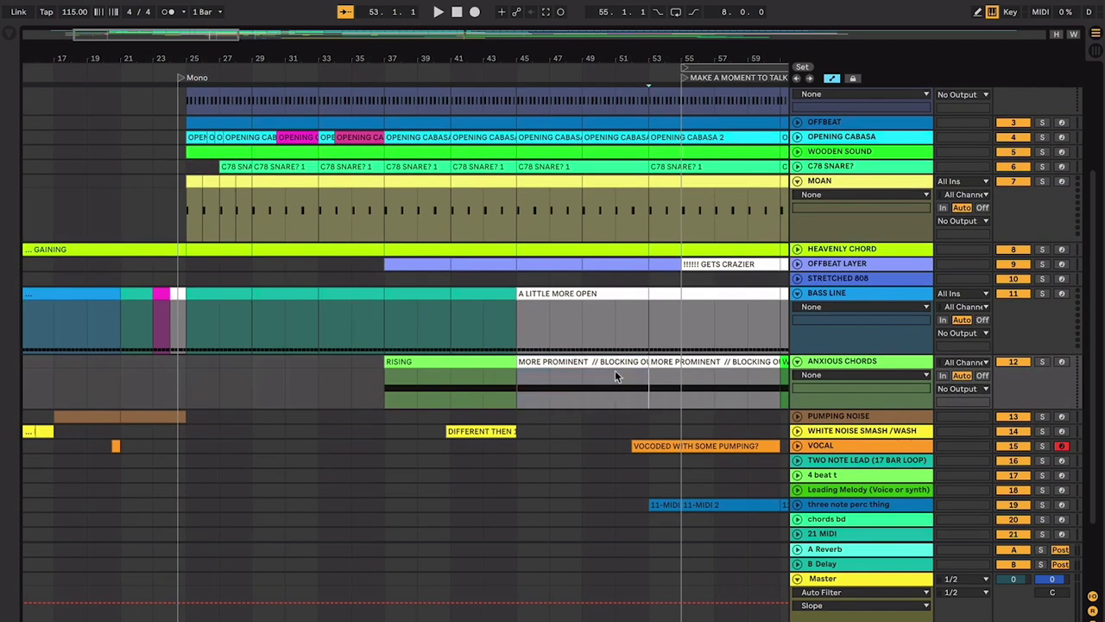
scroll(618, 361, "right", 3)
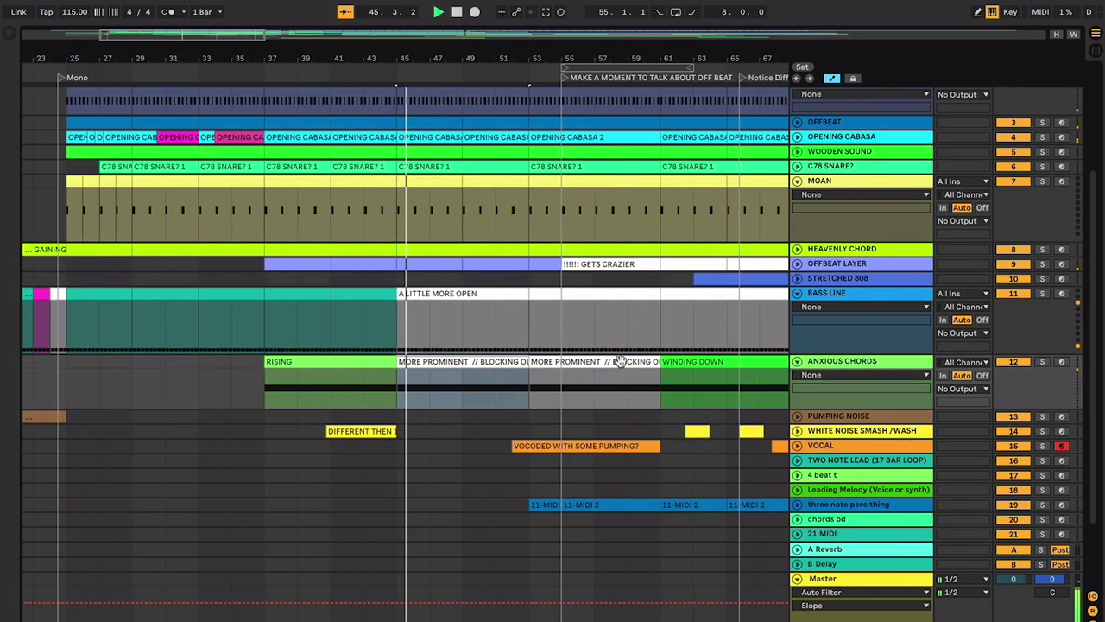
key("space")
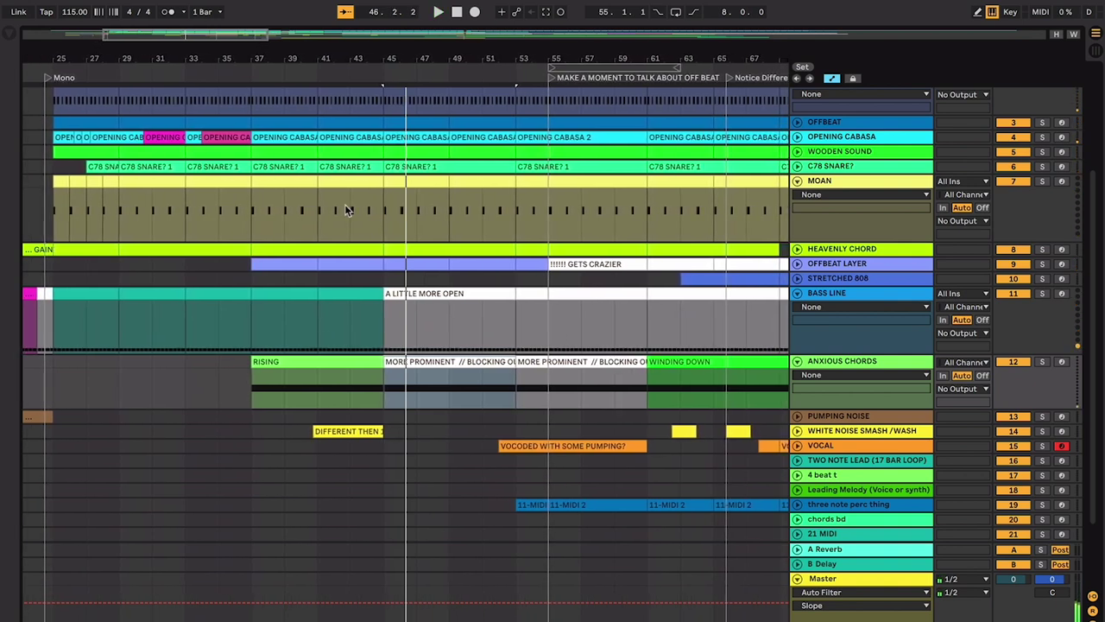
Step: Select the MOAN clip at bar 49 for comparison, reselect the ANXIOUS CHORDS clip at bar 45 and play from there
left_click(469, 180)
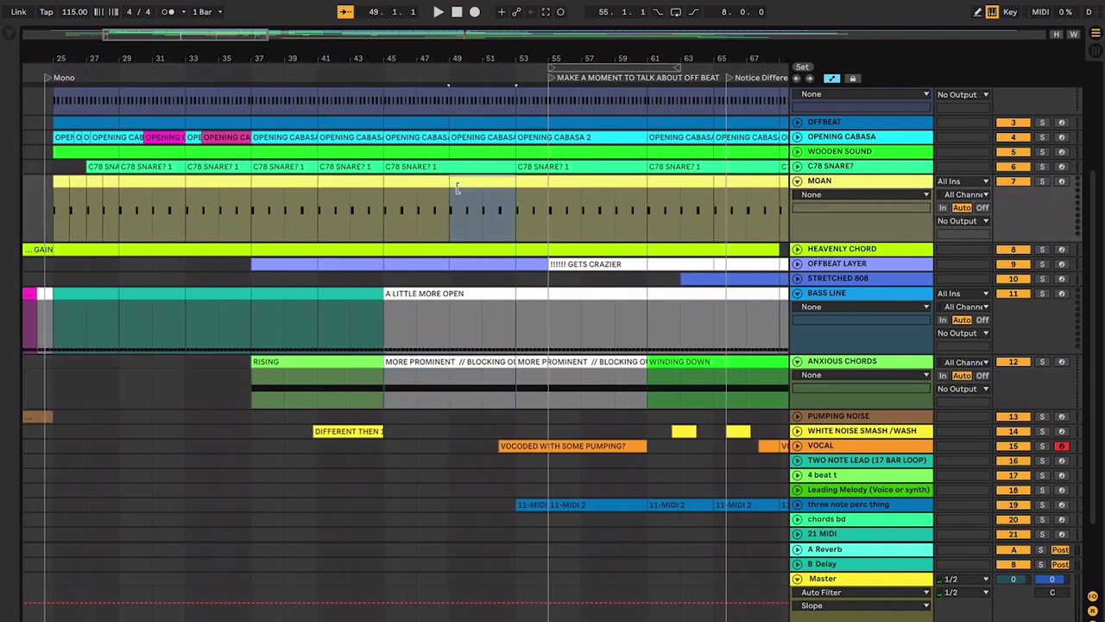
left_click(448, 360)
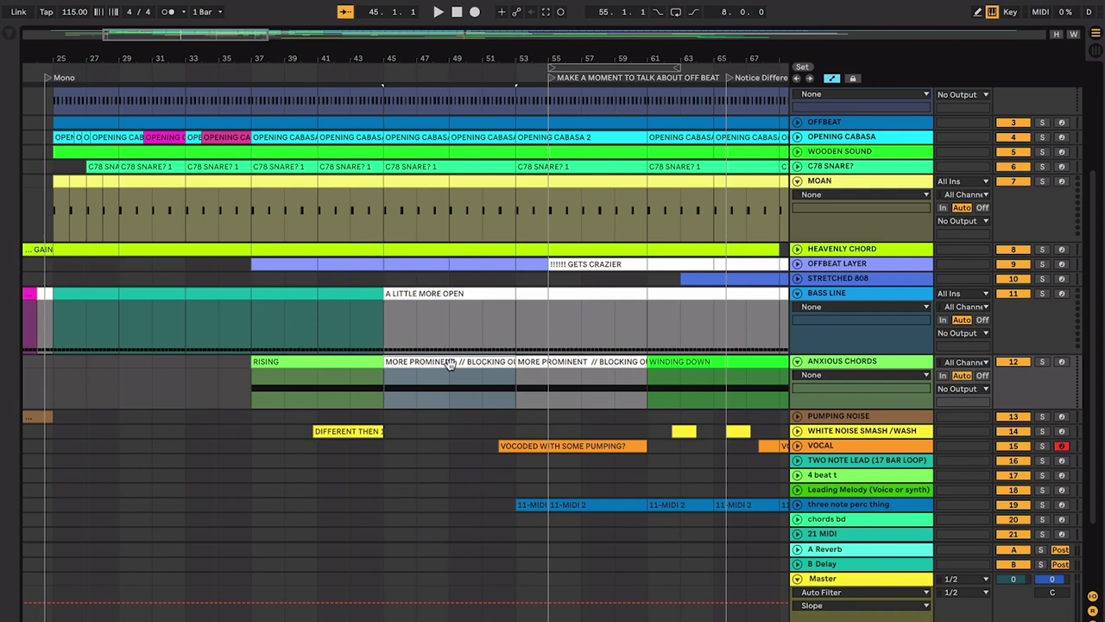
scroll(449, 363, "right", 2)
scroll(449, 362, "down", 2)
key("space")
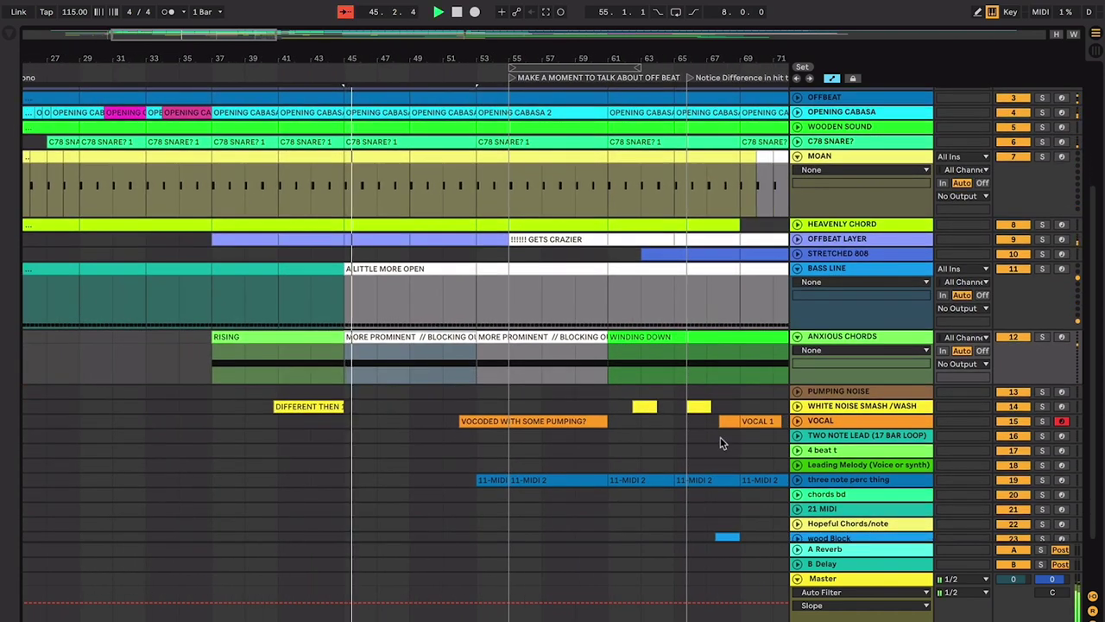
Step: Unfold the VOCAL track, select its VOCODED WITH SOME PUMPING? clip and play the song from bar 52
left_click(797, 420)
scroll(493, 418, "right", 1)
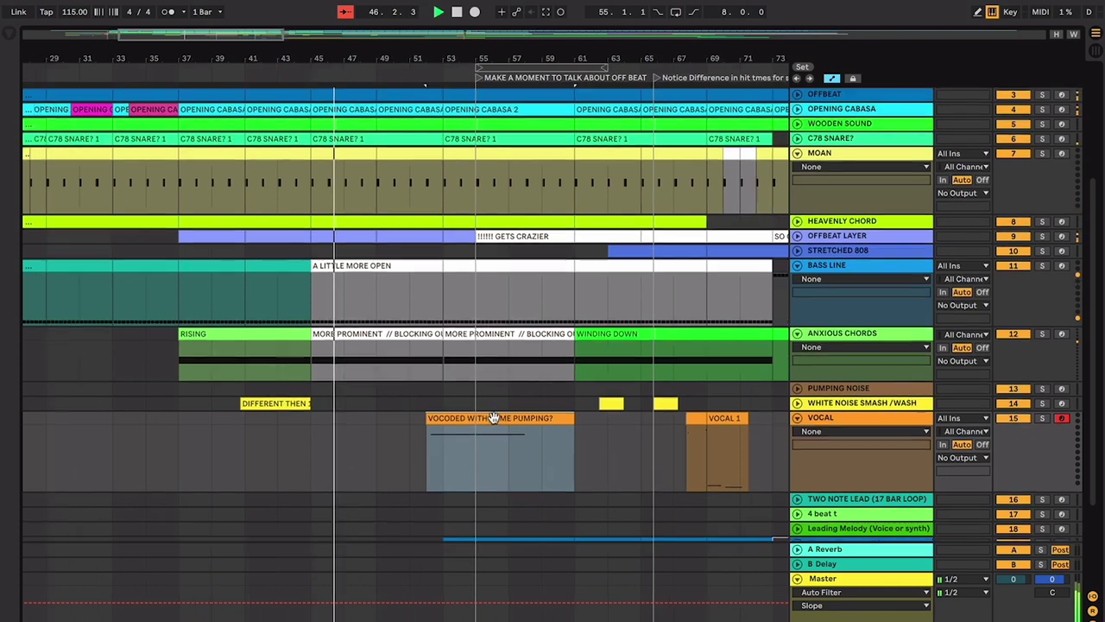
key("space")
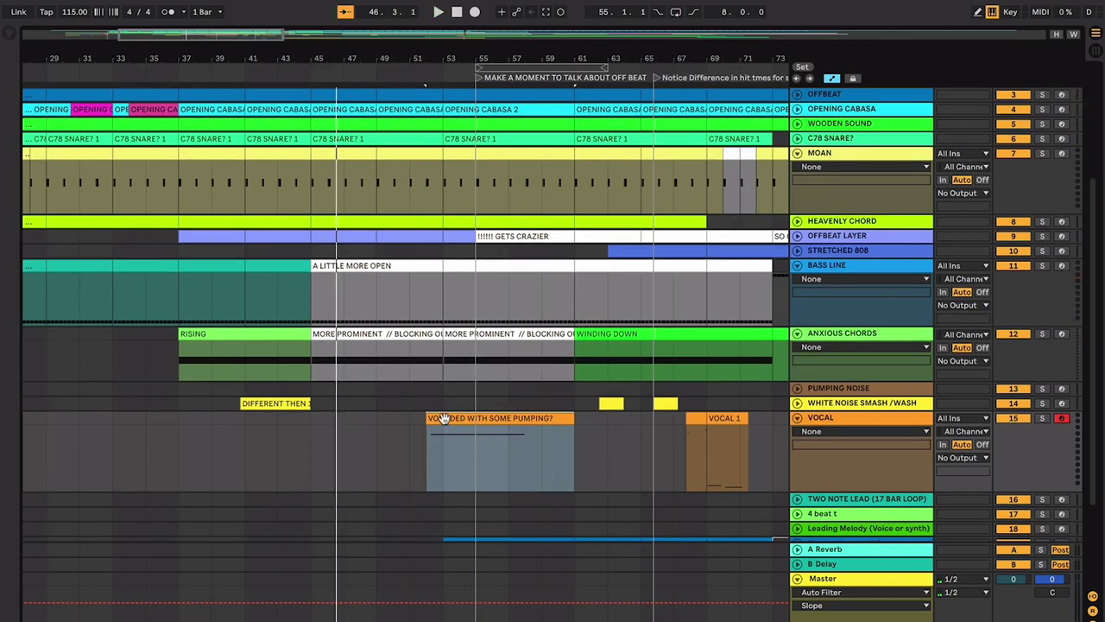
scroll(445, 427, "down", 2)
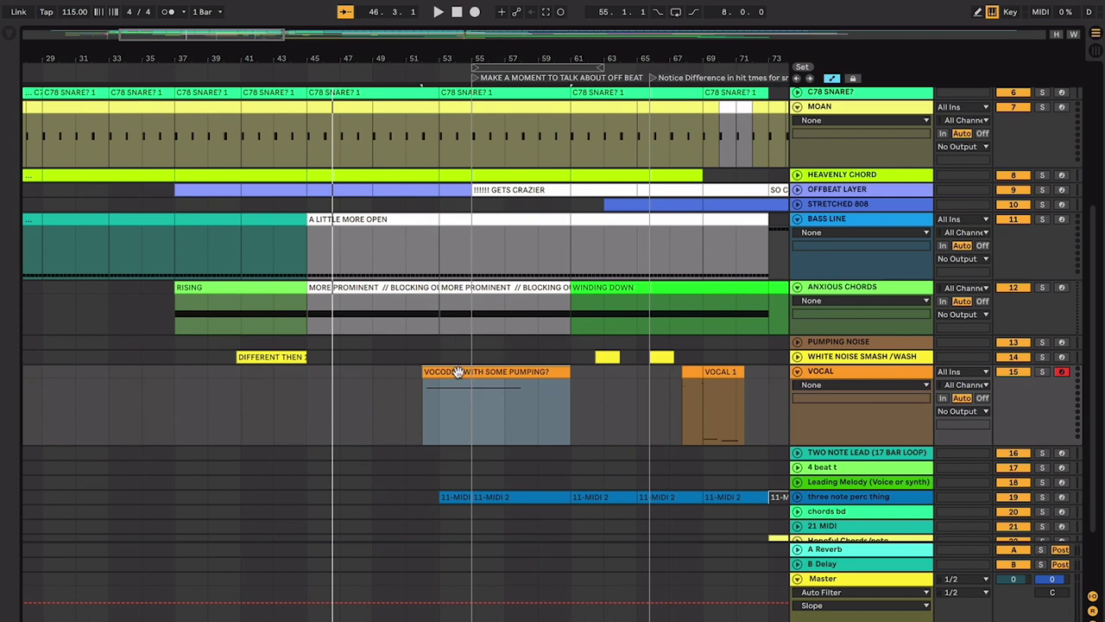
key("space")
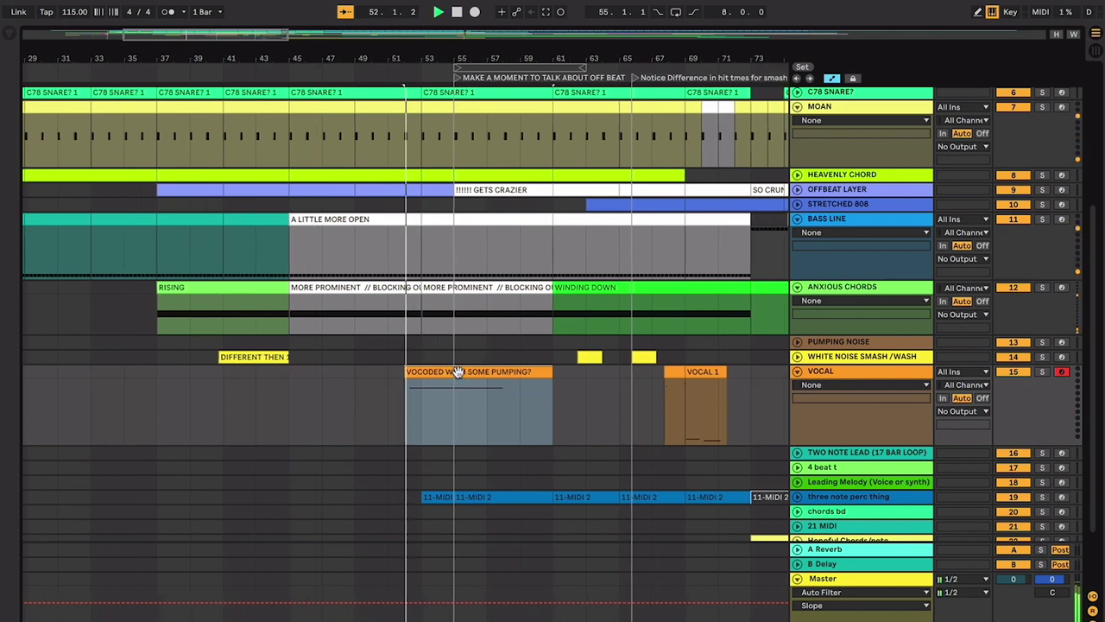
Step: Unfold the three note perc thing track, place the insert marker at bar 59 in it and end the playback
left_click(797, 497)
scroll(675, 418, "down", 4)
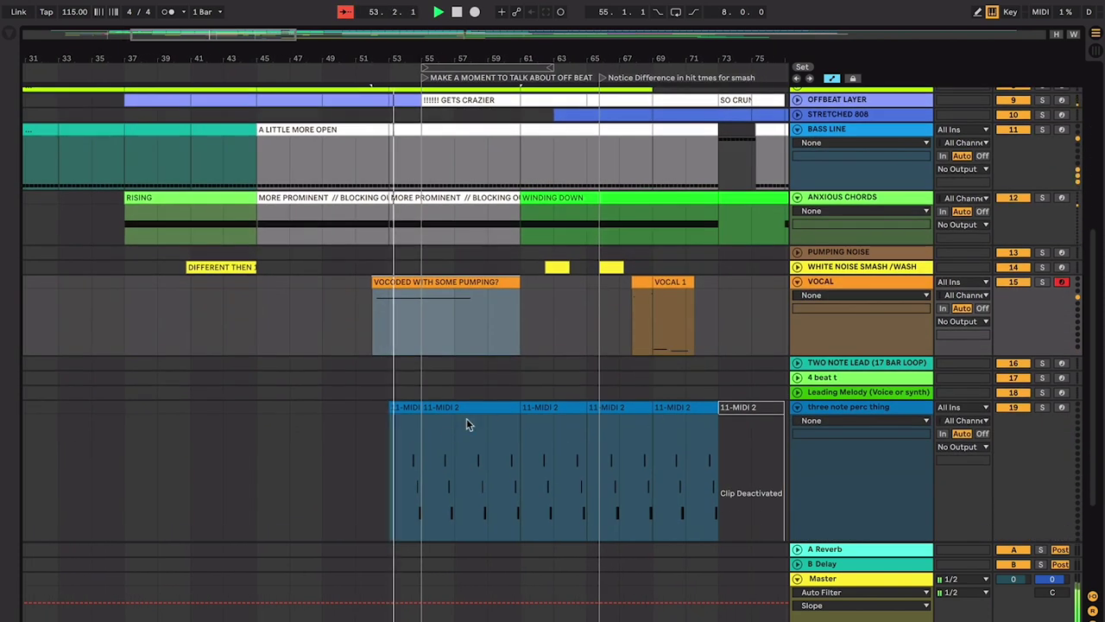
left_click(428, 459)
left_click(476, 457)
scroll(476, 457, "up", 2)
scroll(476, 458, "right", 3)
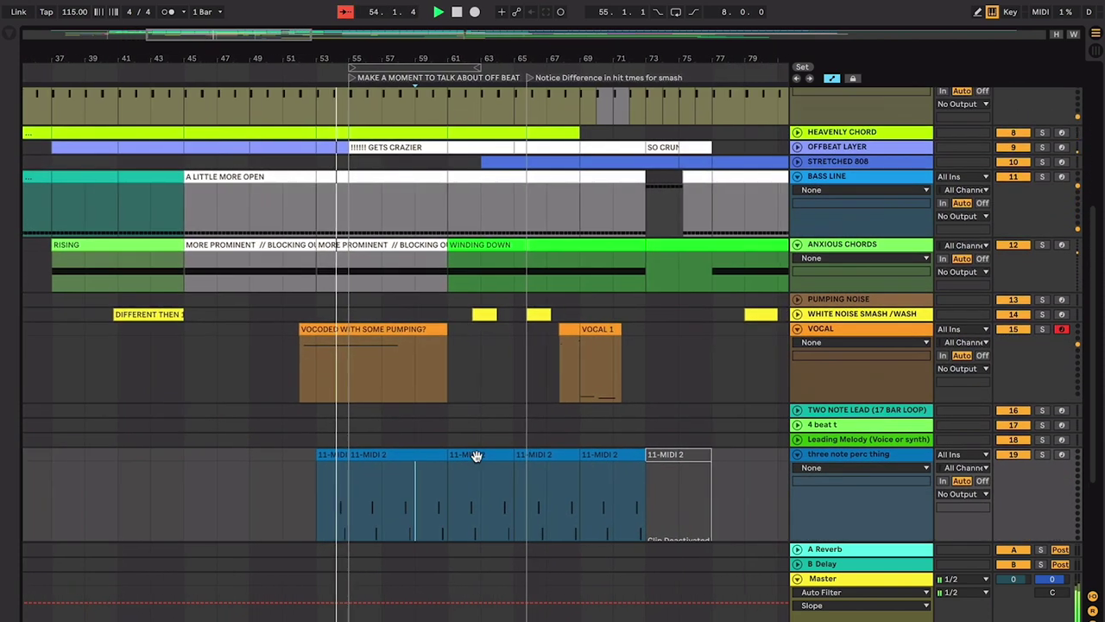
key("space")
Step: Unfold the Hopeful Chords/note track and select its clip starting at bar 73
scroll(478, 459, "down", 5)
scroll(478, 458, "right", 4)
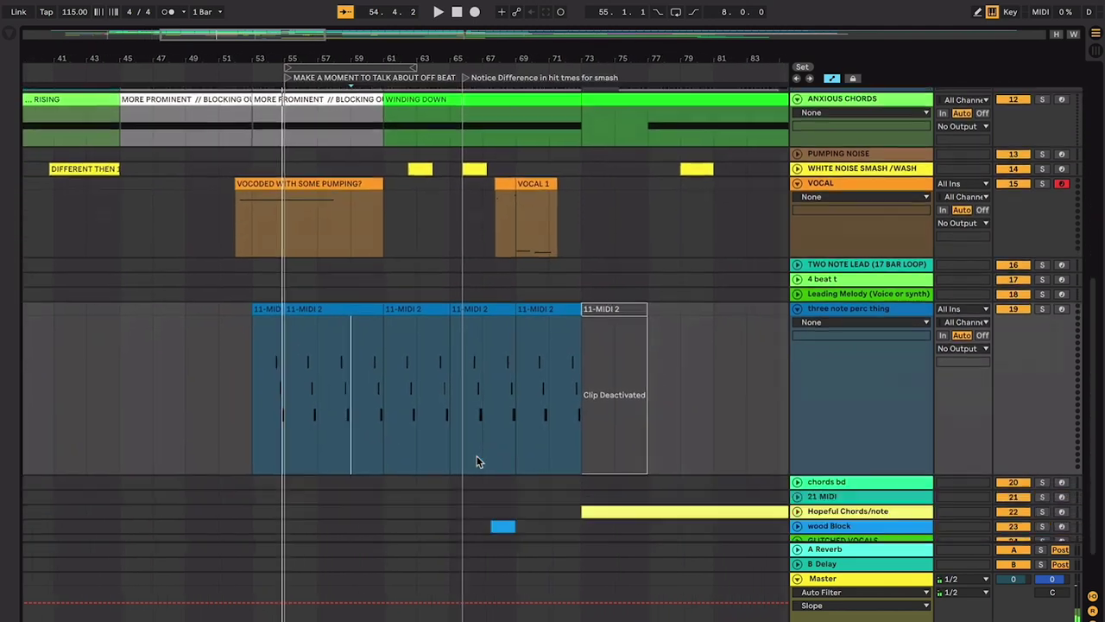
scroll(478, 461, "up", 6)
scroll(482, 187, "down", 5)
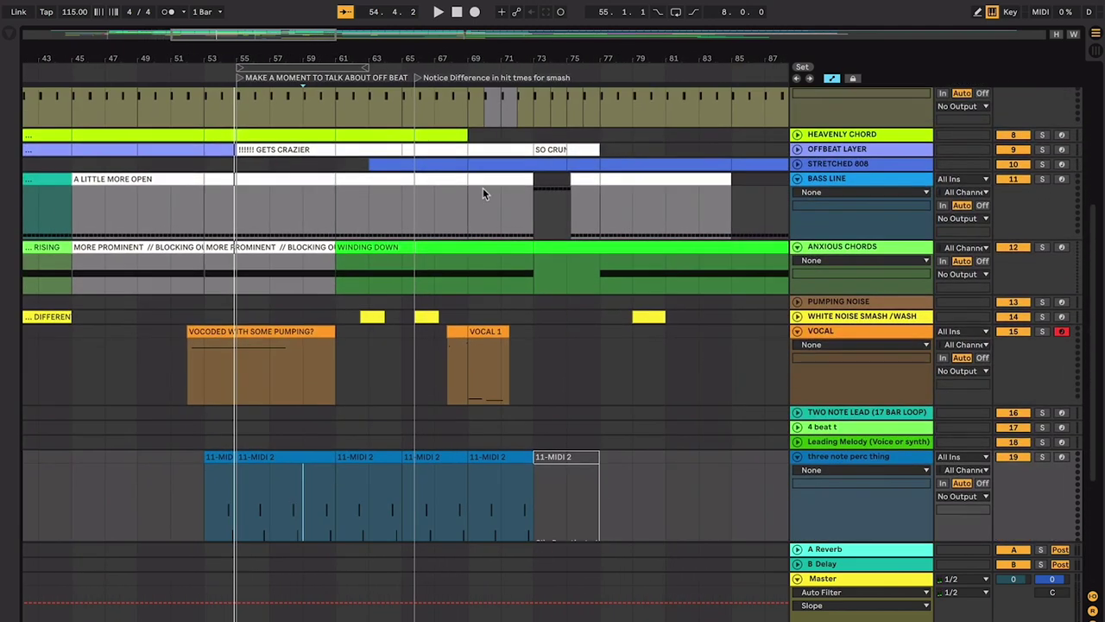
scroll(483, 187, "right", 3)
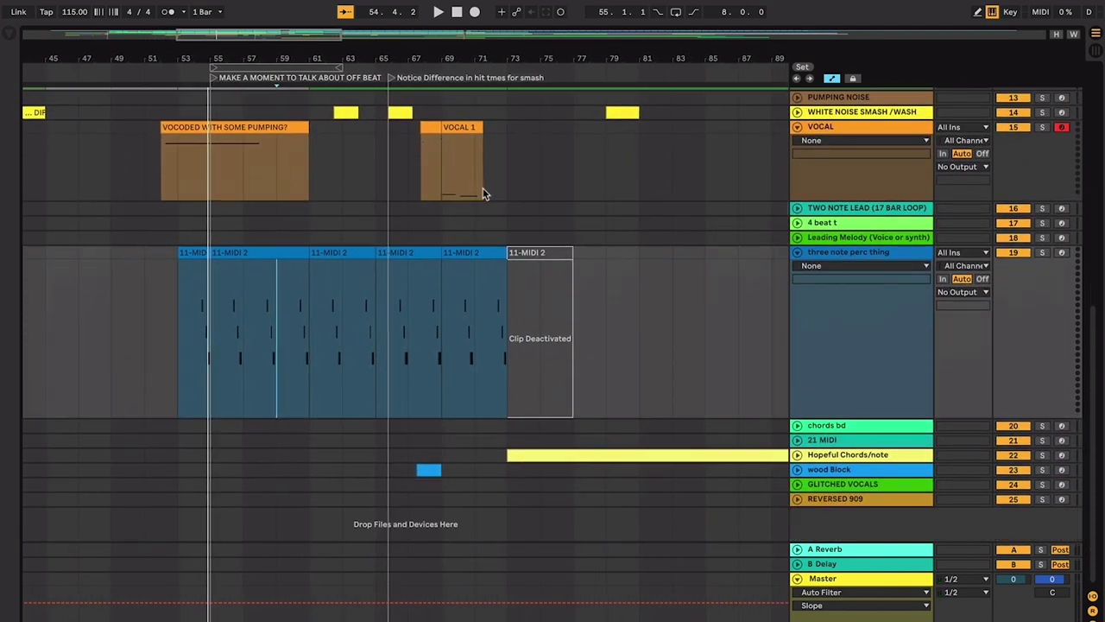
left_click(797, 454)
scroll(698, 417, "down", 2)
scroll(697, 417, "right", 2)
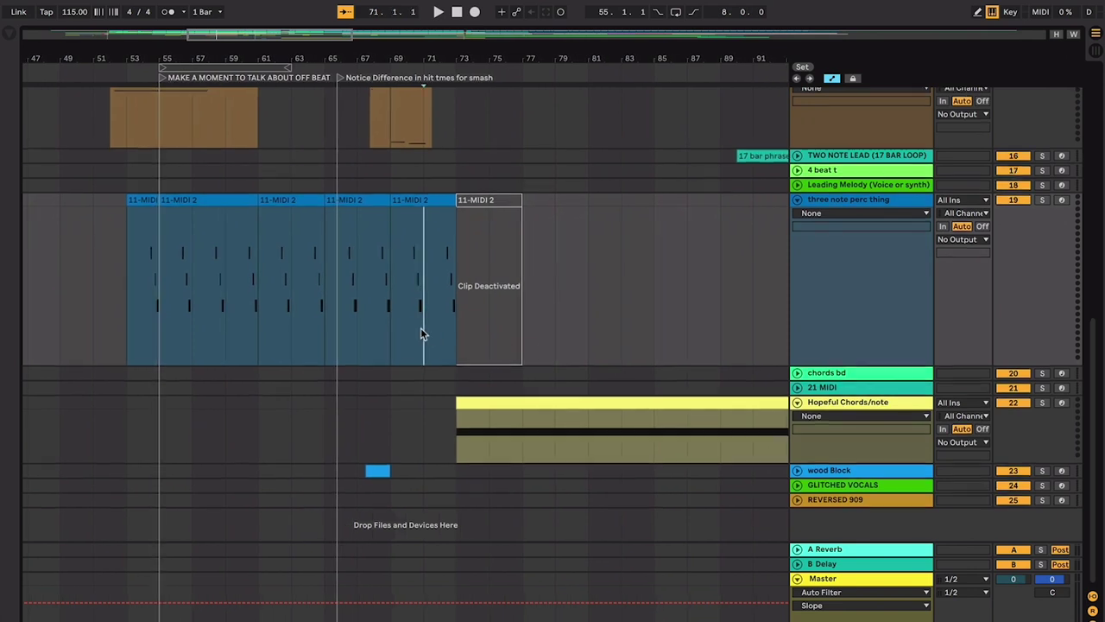
scroll(419, 332, "up", 2)
scroll(419, 332, "left", 1)
left_click(537, 432)
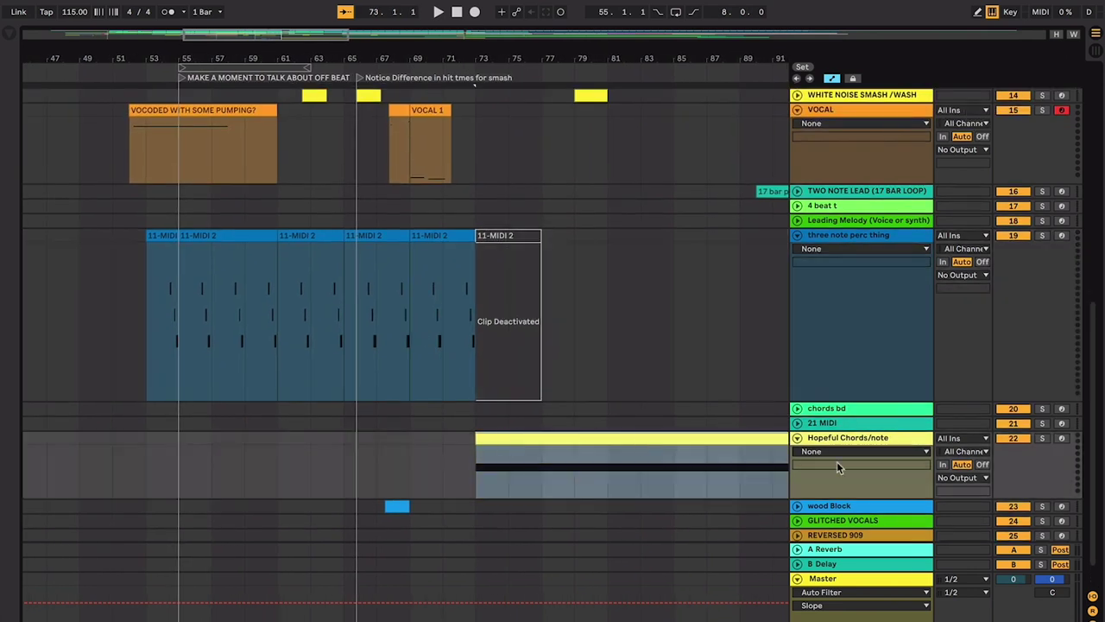
Step: Mark bars 69 to 73 in the three note perc thing track and audition the passage
left_click(442, 357)
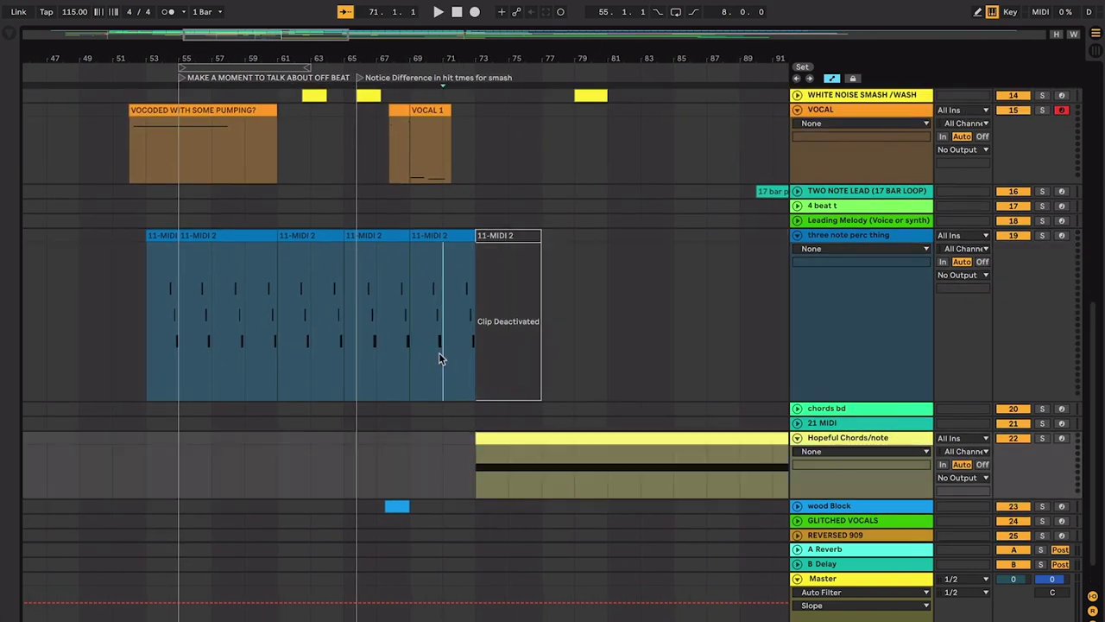
left_click(409, 338)
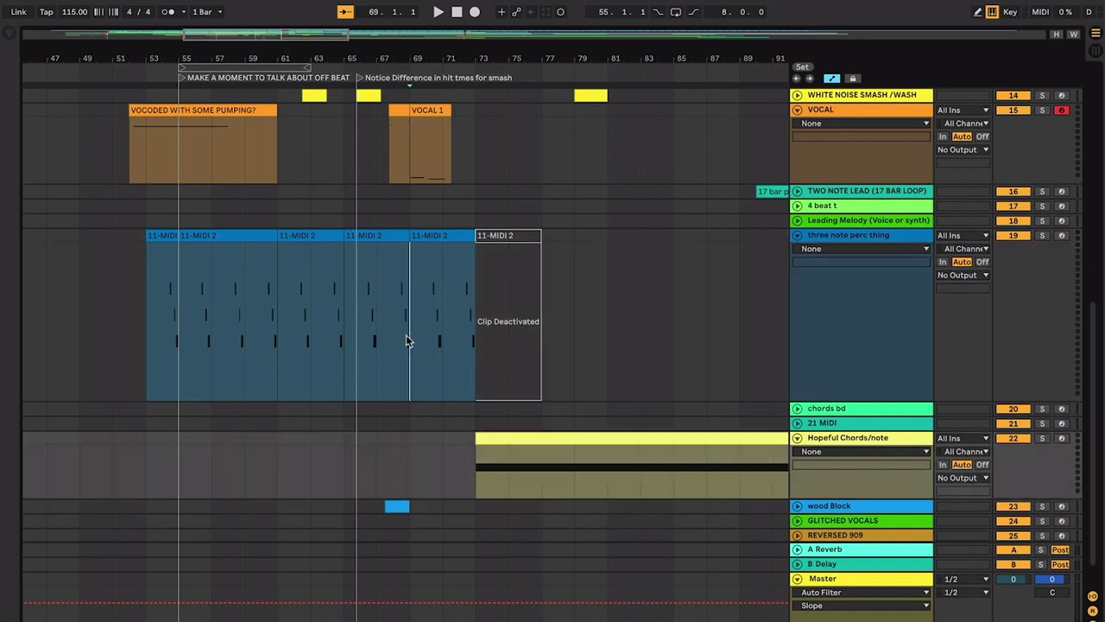
scroll(426, 345, "up", 2)
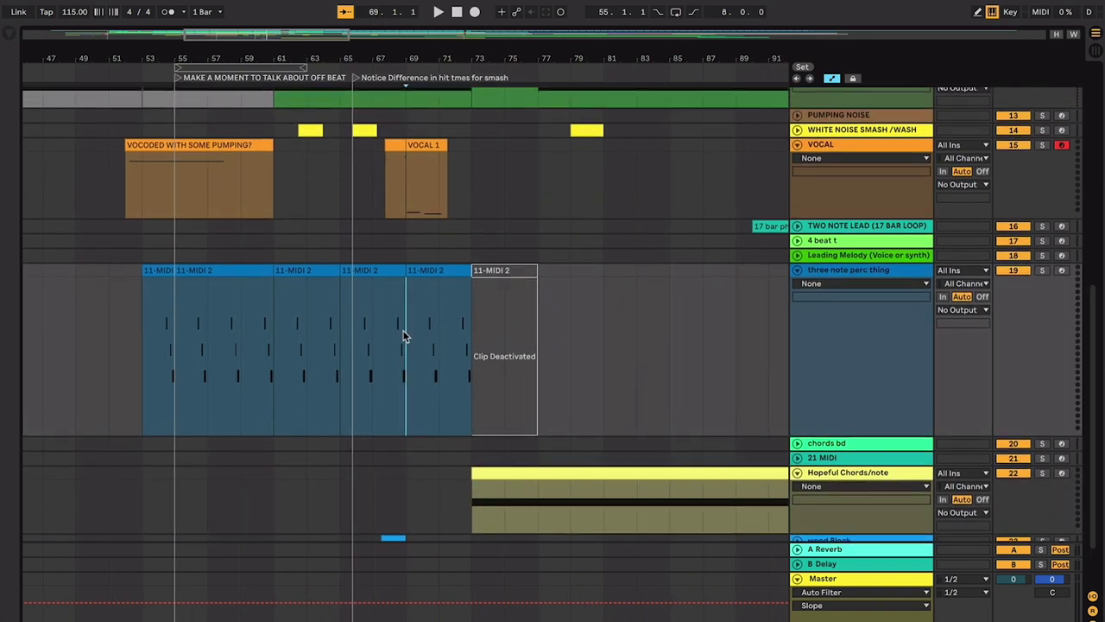
left_click_drag(408, 337, 476, 335)
key("space")
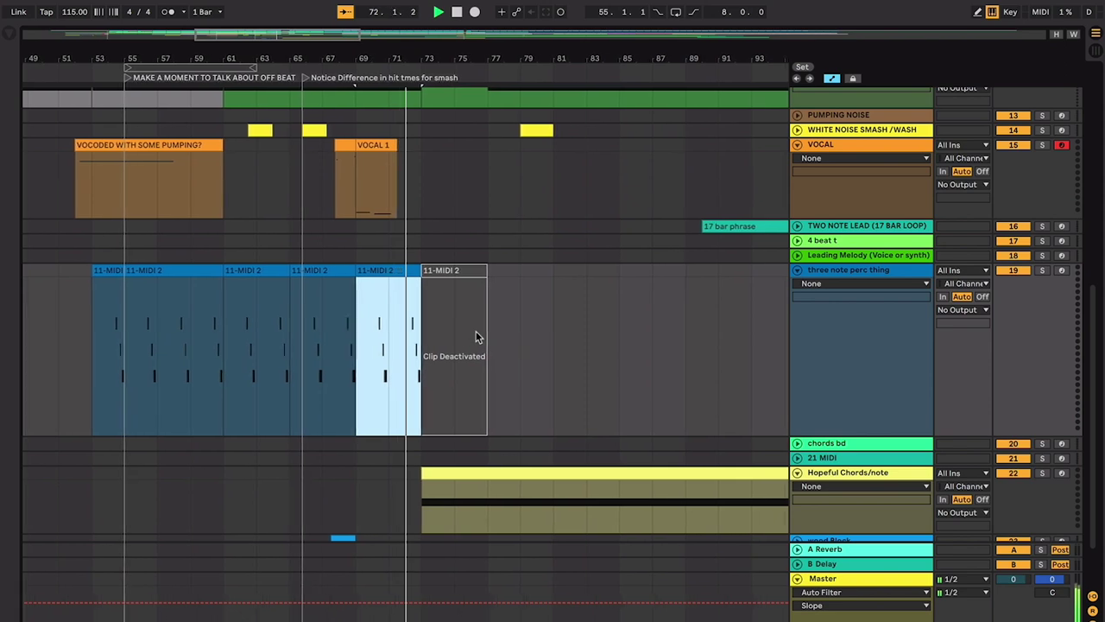
key("space")
Step: Place the insert marker at bar 71 on the three note perc thing track and select the MOAN clip starting at that bar
left_click(394, 299)
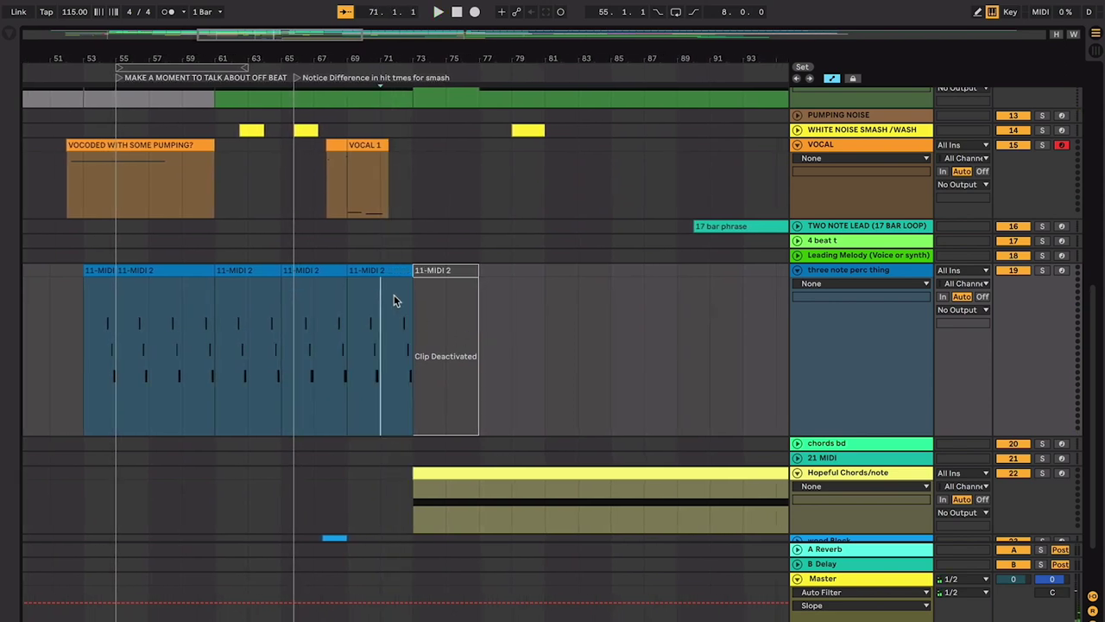
scroll(394, 299, "up", 4)
scroll(392, 104, "up", 3)
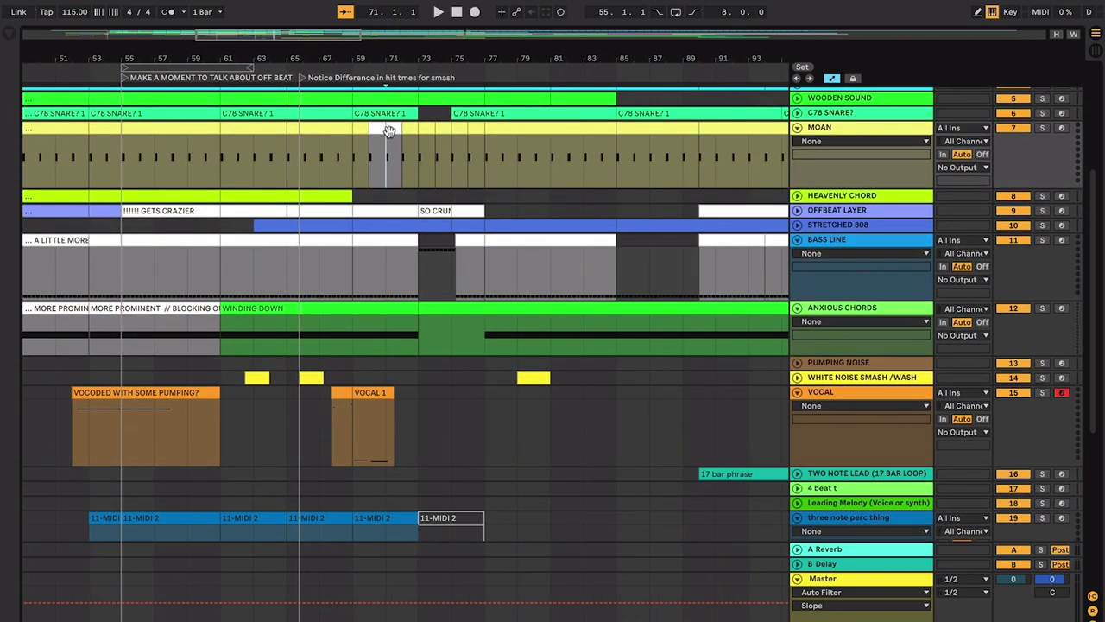
left_click(389, 130)
scroll(380, 120, "down", 2)
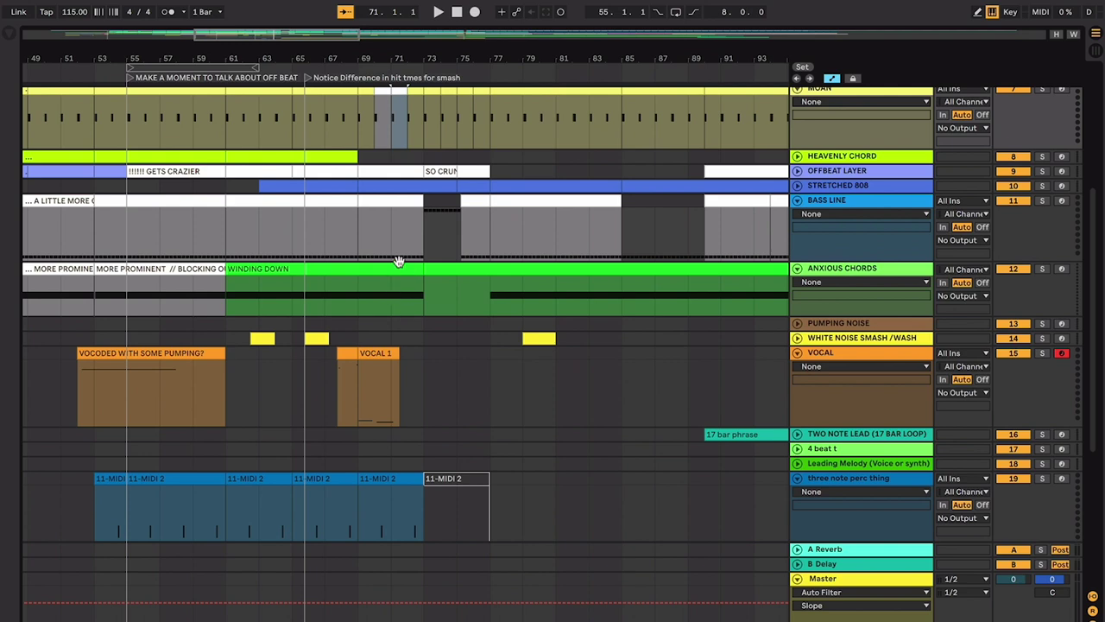
Step: Play the arrangement from bar 71 across the change at bar 73, and select the Hopeful Chords/note clip
scroll(399, 297, "down", 3)
left_click(406, 338)
scroll(407, 339, "down", 5)
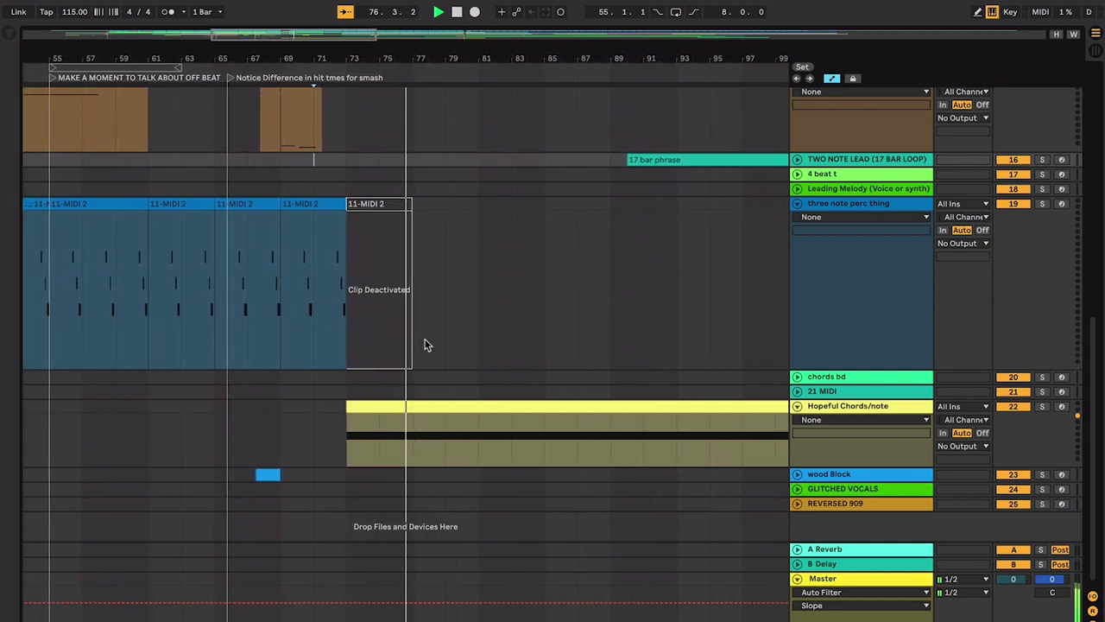
left_click(414, 407)
Step: Compare the Collider audio section at bars 73 to 75 with the start of the Hopeful Chords/note clip
scroll(416, 407, "up", 2)
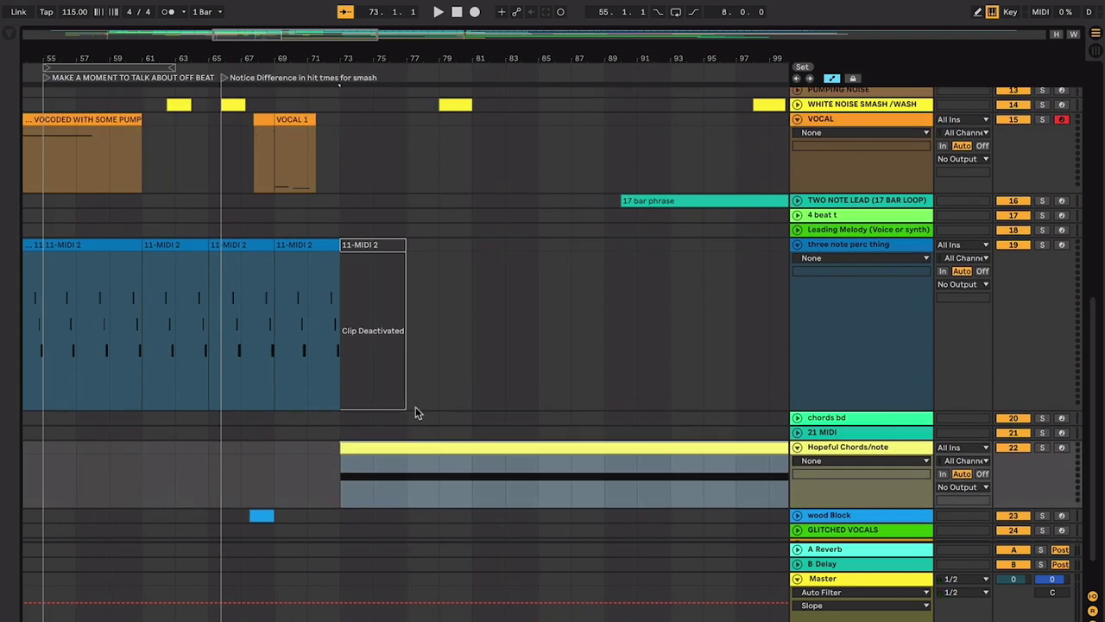
scroll(397, 439, "up", 10)
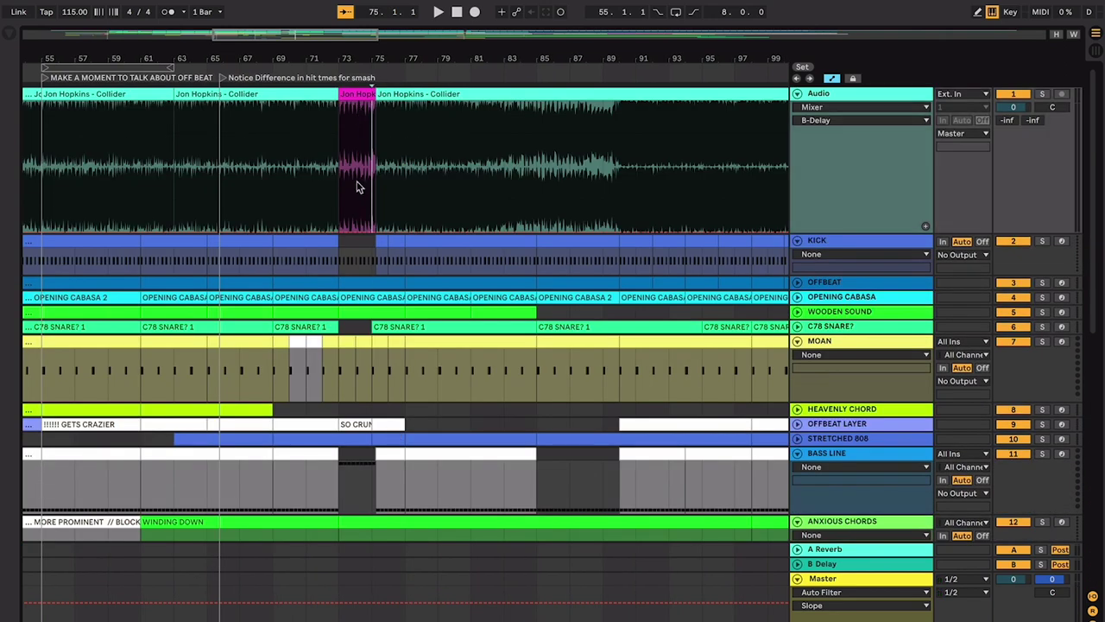
scroll(368, 253, "down", 10)
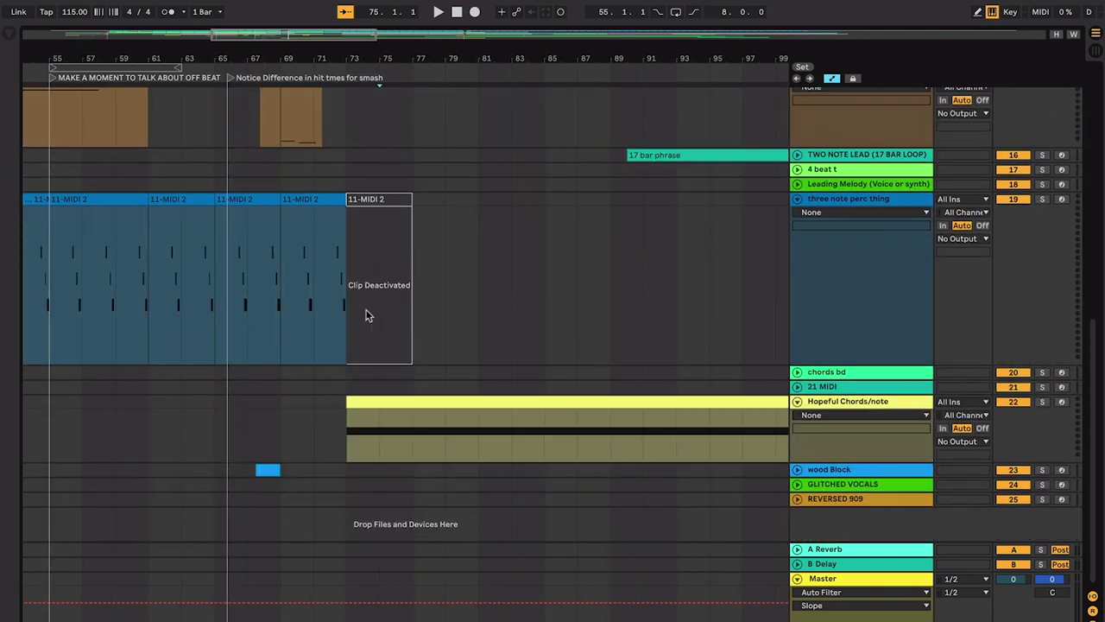
left_click(382, 400)
left_click(333, 376)
left_click(354, 398)
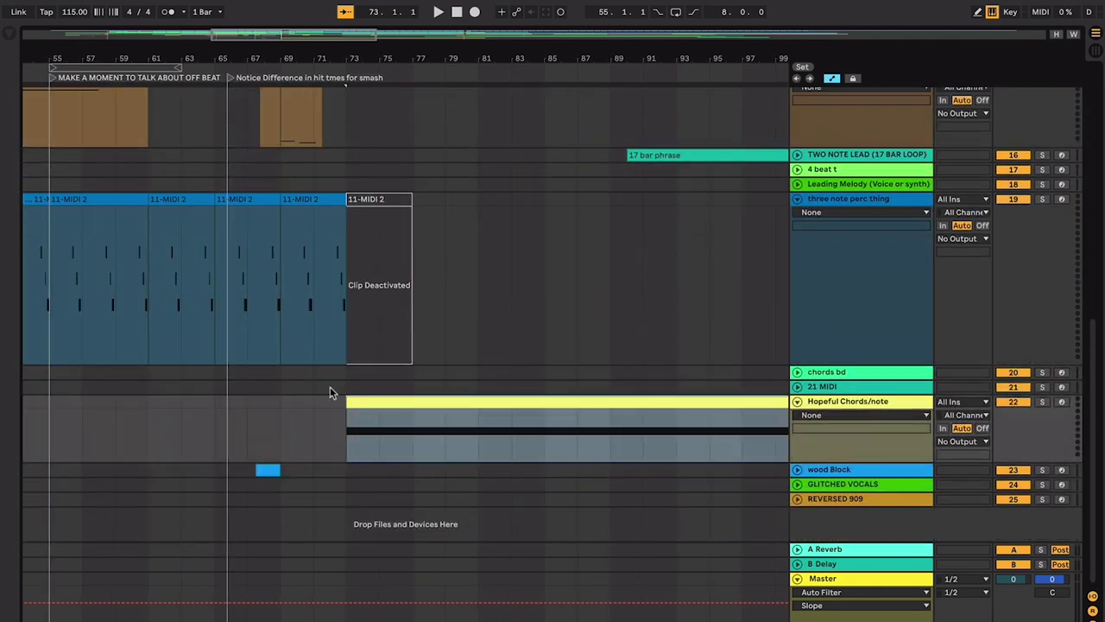
left_click(330, 387)
left_click(362, 398)
scroll(372, 401, "up", 10)
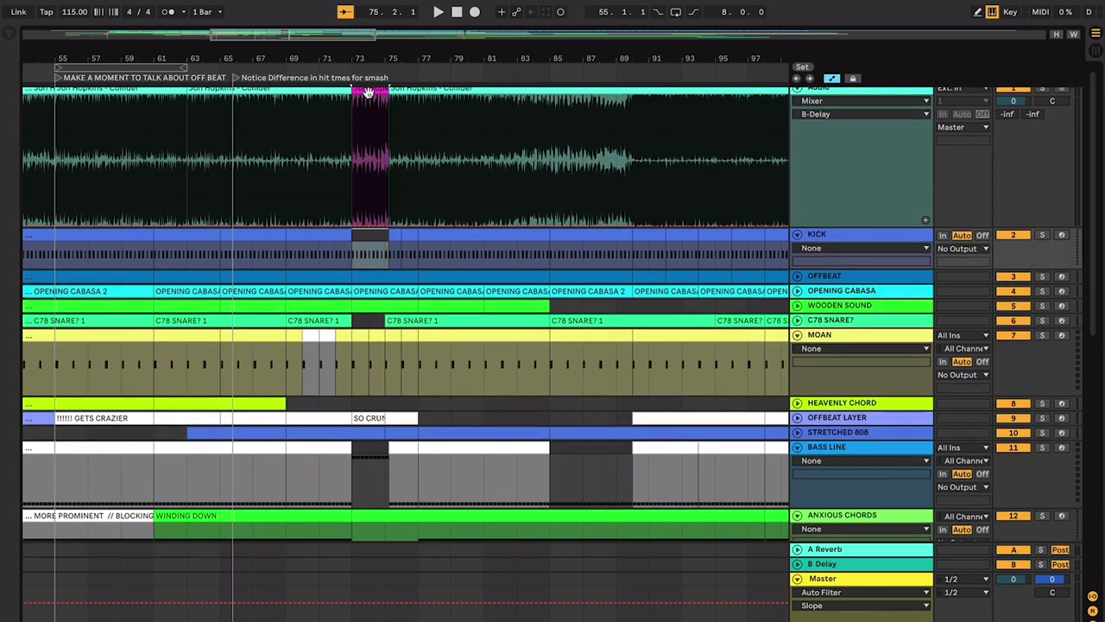
Step: Select the deactivated 11-MIDI 2 clip at bar 73 in the three note perc thing track
scroll(368, 149, "down", 10)
left_click(372, 199)
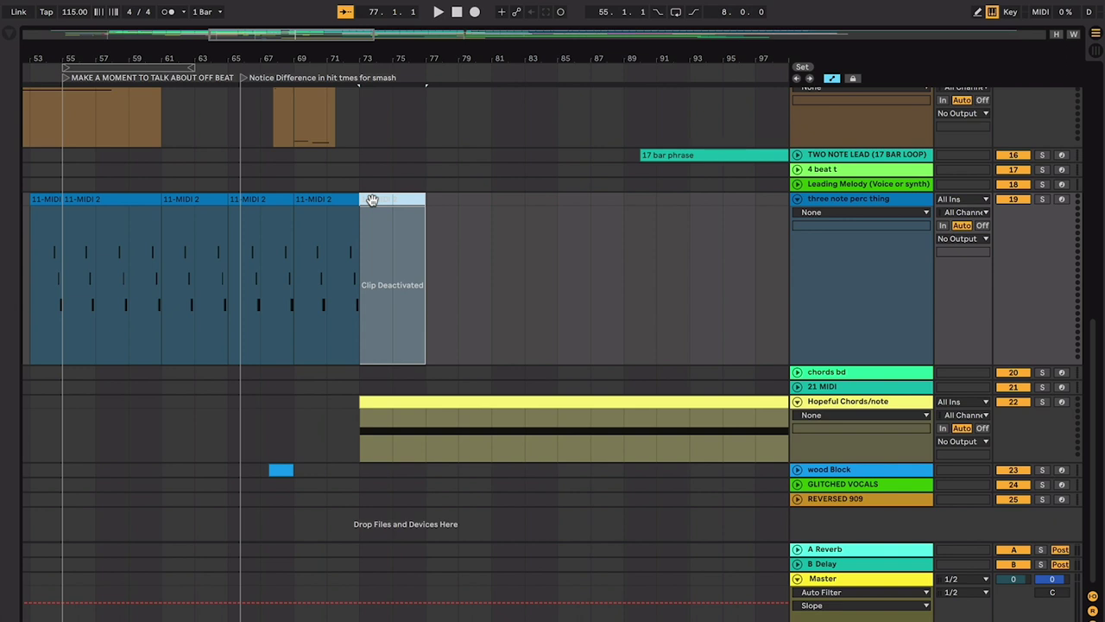
scroll(386, 240, "up", 2)
scroll(388, 250, "down", 1)
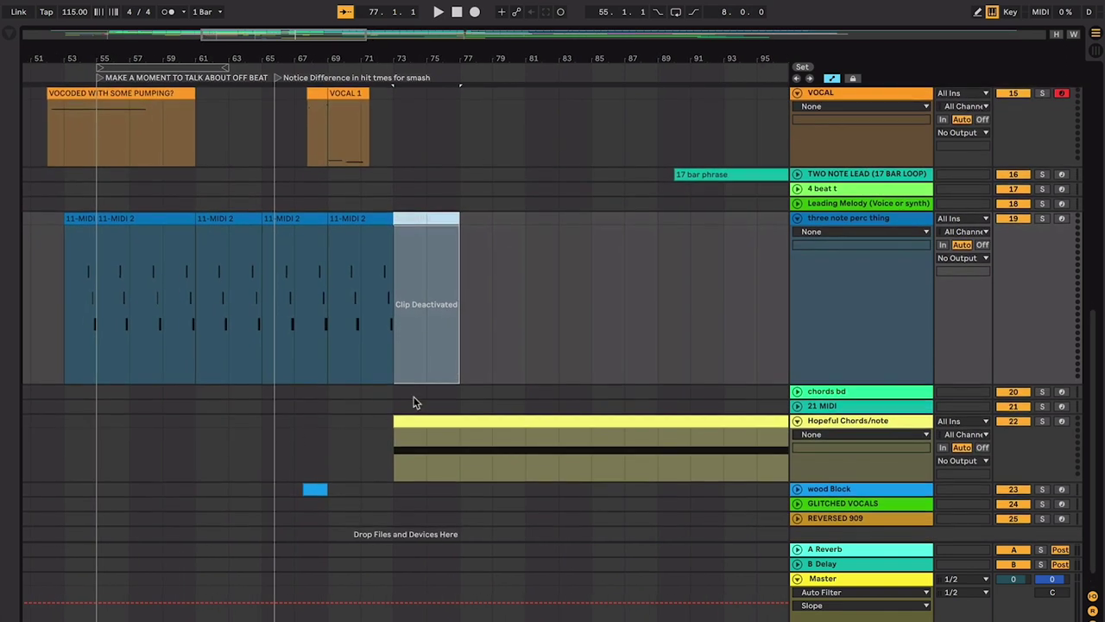
Step: Audition the Hopeful Chords/note entry from bar 73, stop the playback and reselect the clip
left_click(429, 422)
key("space")
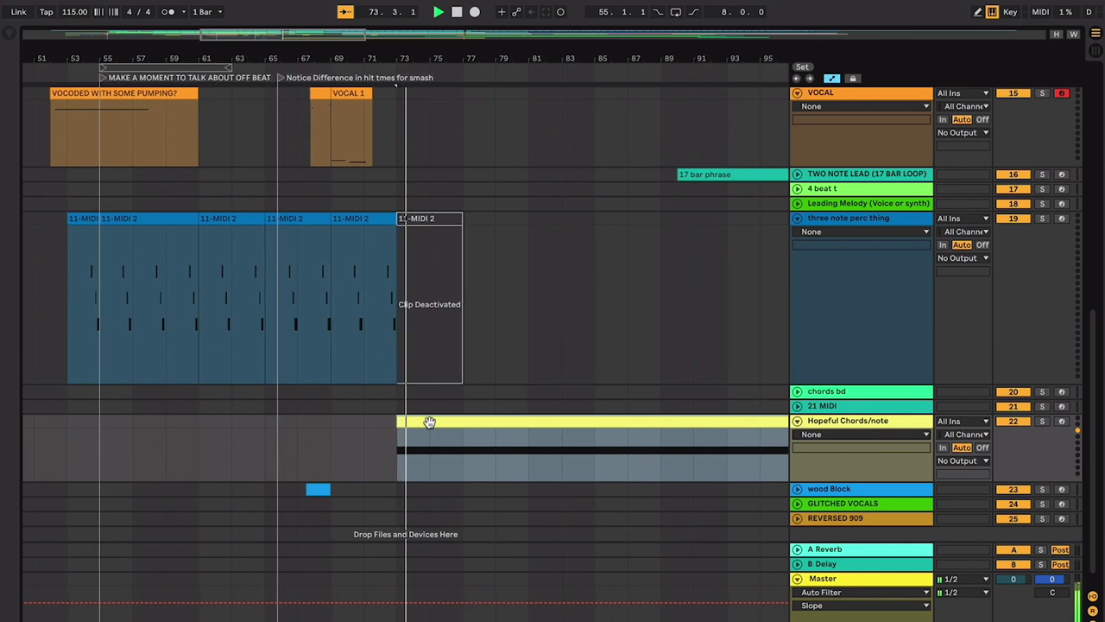
key("space")
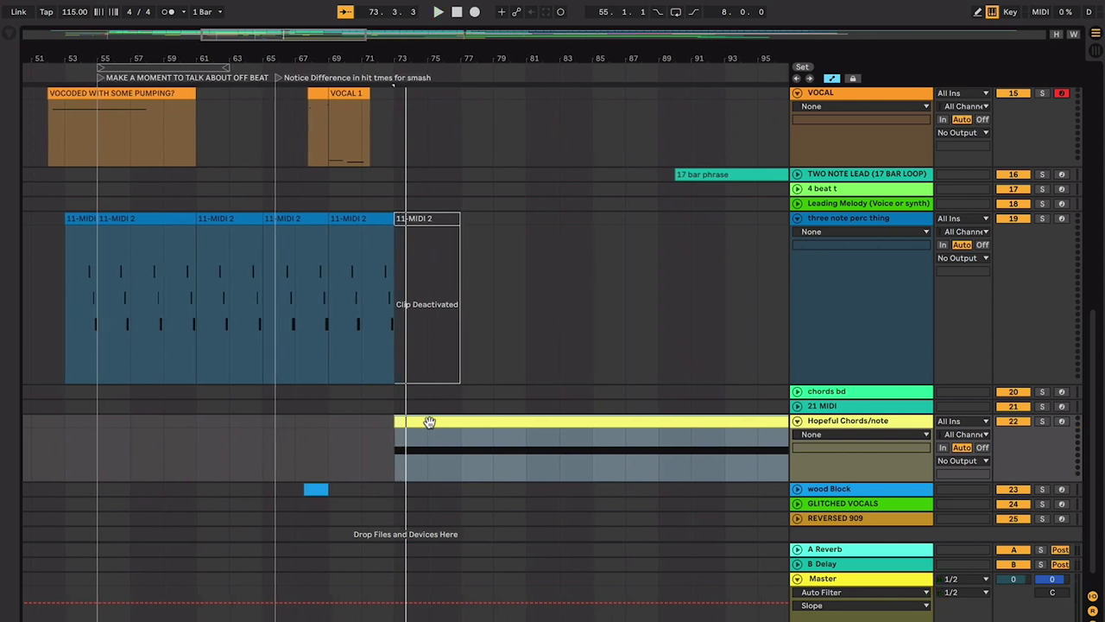
scroll(431, 423, "right", 2)
scroll(431, 424, "down", 1)
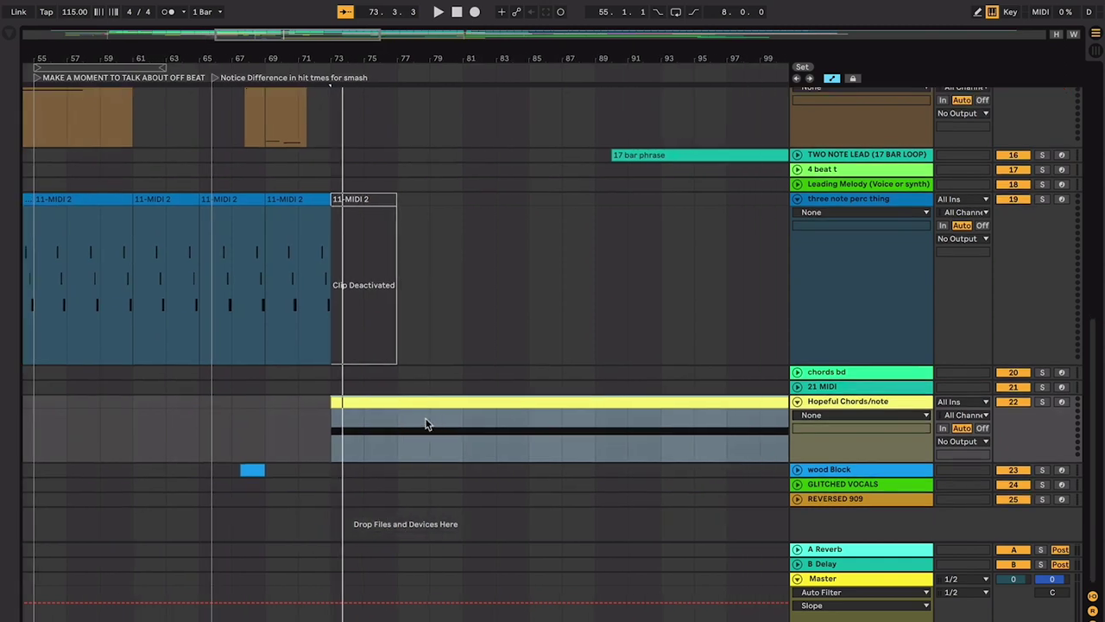
left_click(443, 422)
scroll(446, 421, "right", 1)
left_click(462, 404)
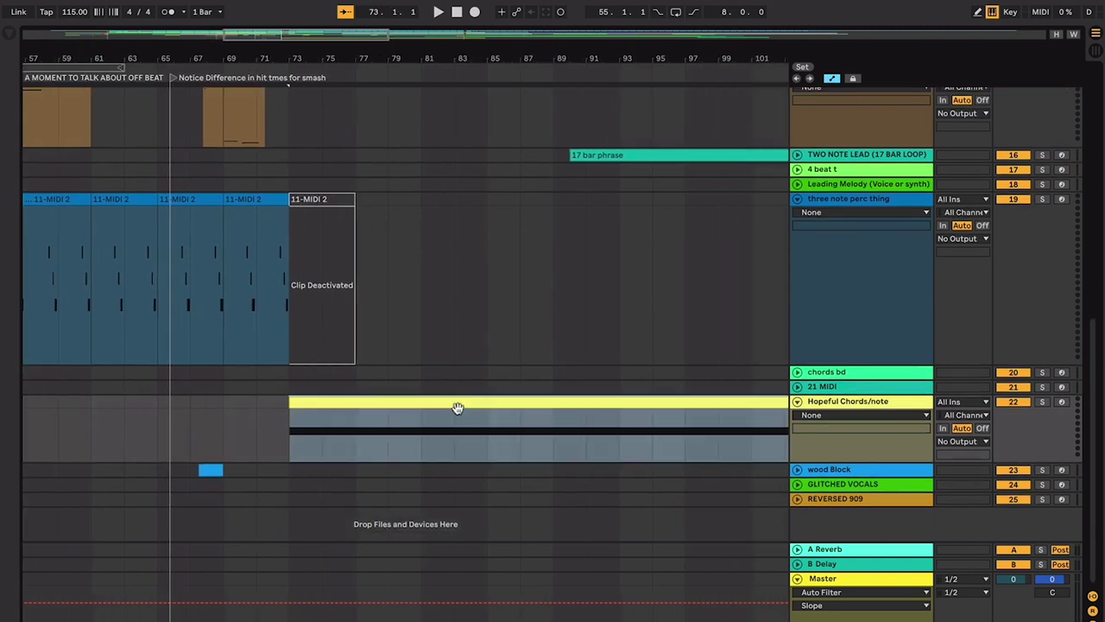
Step: Mark bars 79 to 89 in the PUMPING NOISE track, and select the Hopeful Chords/note clip again
scroll(458, 397, "up", 5)
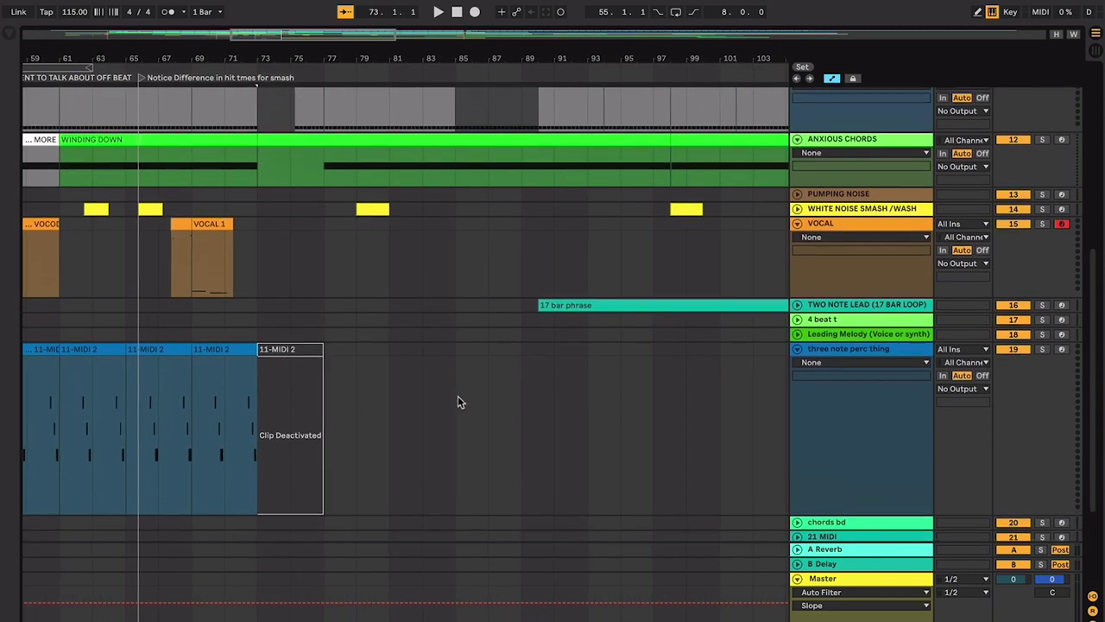
left_click_drag(348, 198, 523, 200)
scroll(523, 200, "down", 4)
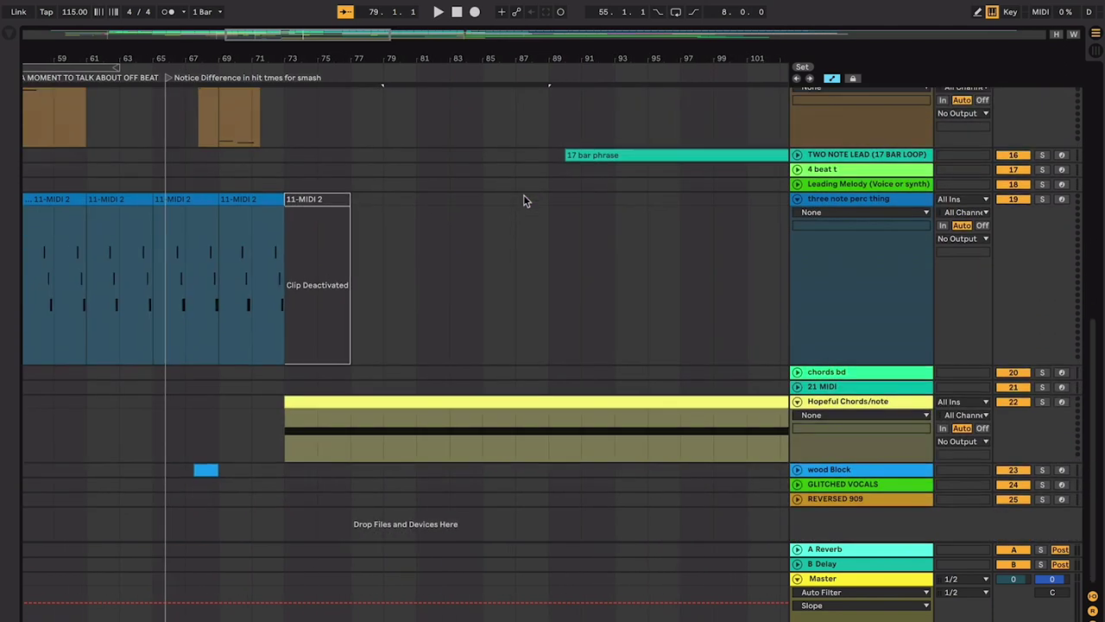
left_click(459, 402)
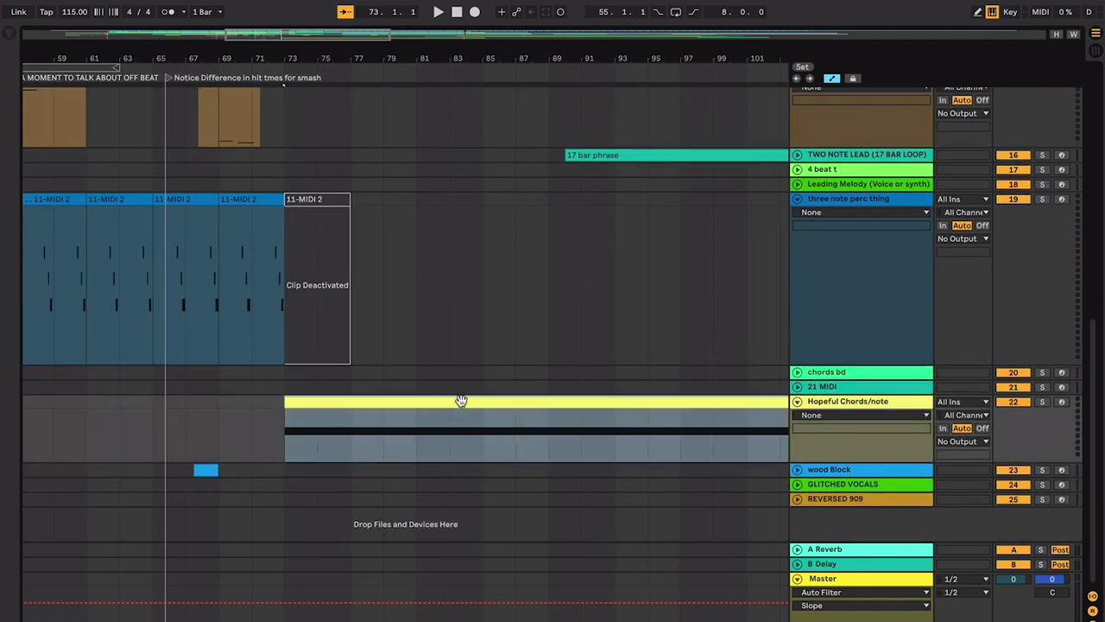
Step: Survey the layers from the opening bars to beyond bar 81, examining where each one enters and drops out
key("minus")
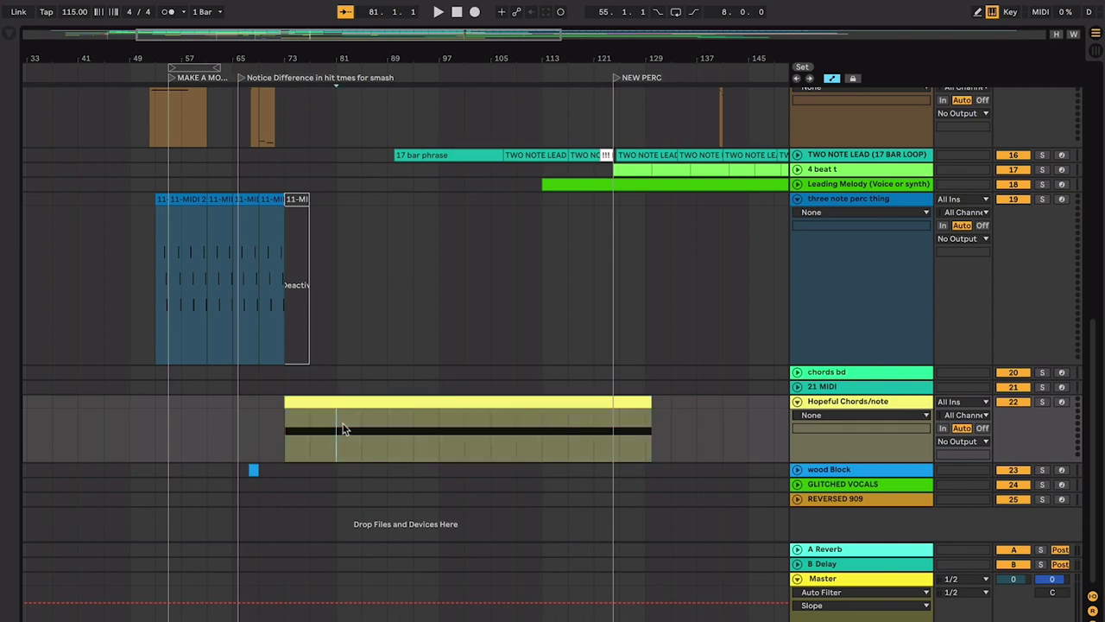
scroll(340, 424, "up", 10)
scroll(340, 424, "left", 5)
left_click(110, 131)
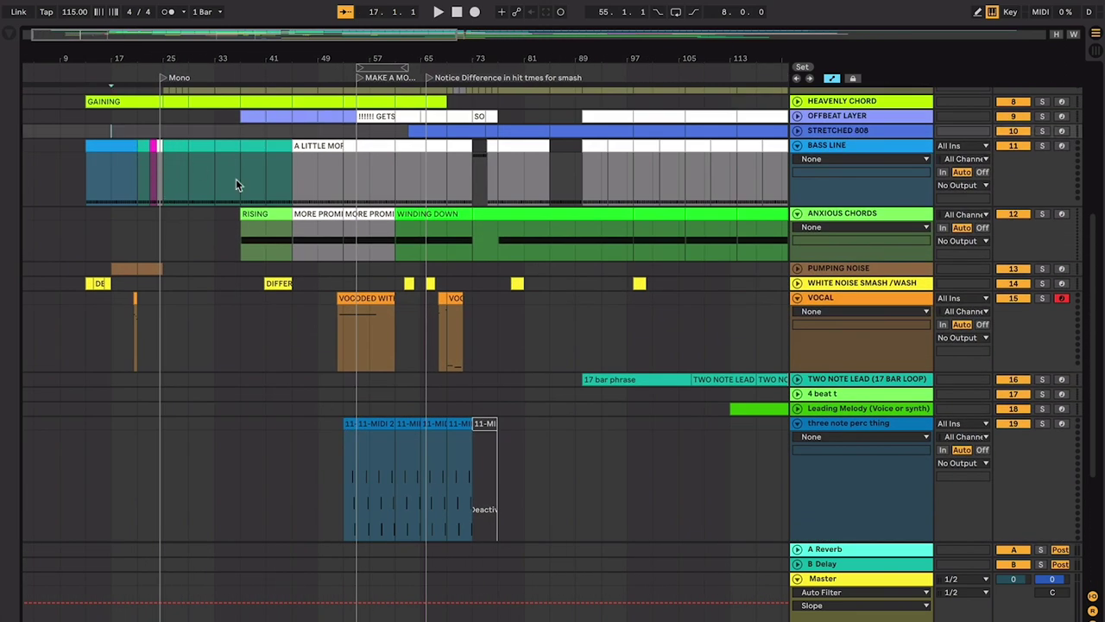
left_click(308, 213)
scroll(307, 203, "down", 2)
scroll(308, 203, "right", 1)
left_click(486, 188)
scroll(486, 188, "down", 6)
scroll(486, 188, "right", 1)
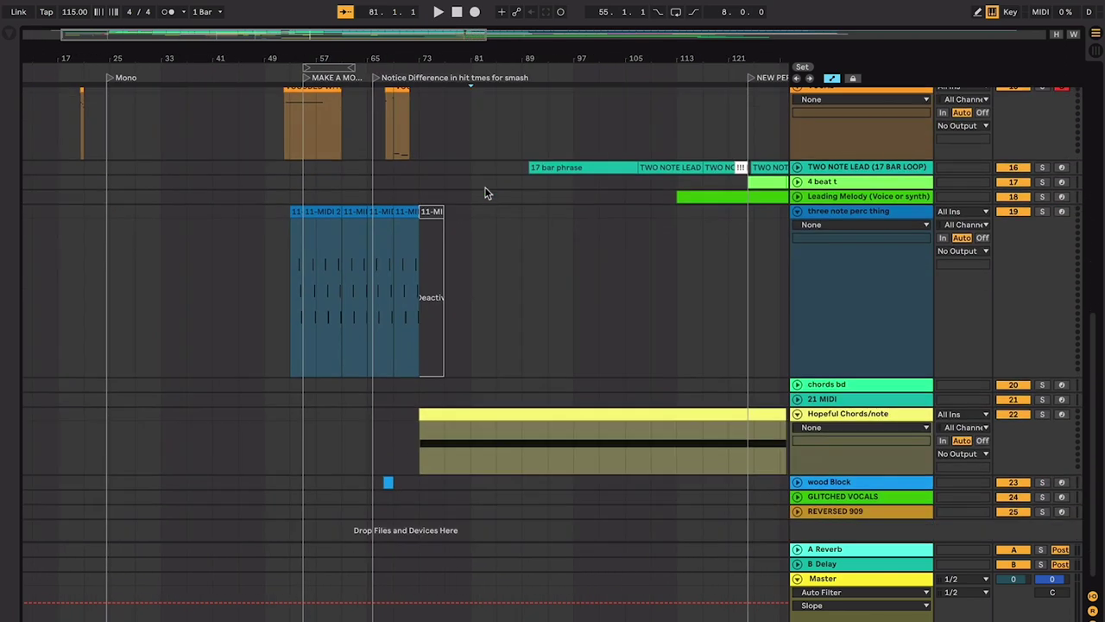
Step: Place the insert marker at bar 97 in the Hopeful Chords/note track and at bar 93 in the three note perc thing track
left_click(541, 410)
scroll(544, 413, "down", 1)
scroll(544, 413, "right", 2)
scroll(544, 413, "up", 3)
left_click(508, 309)
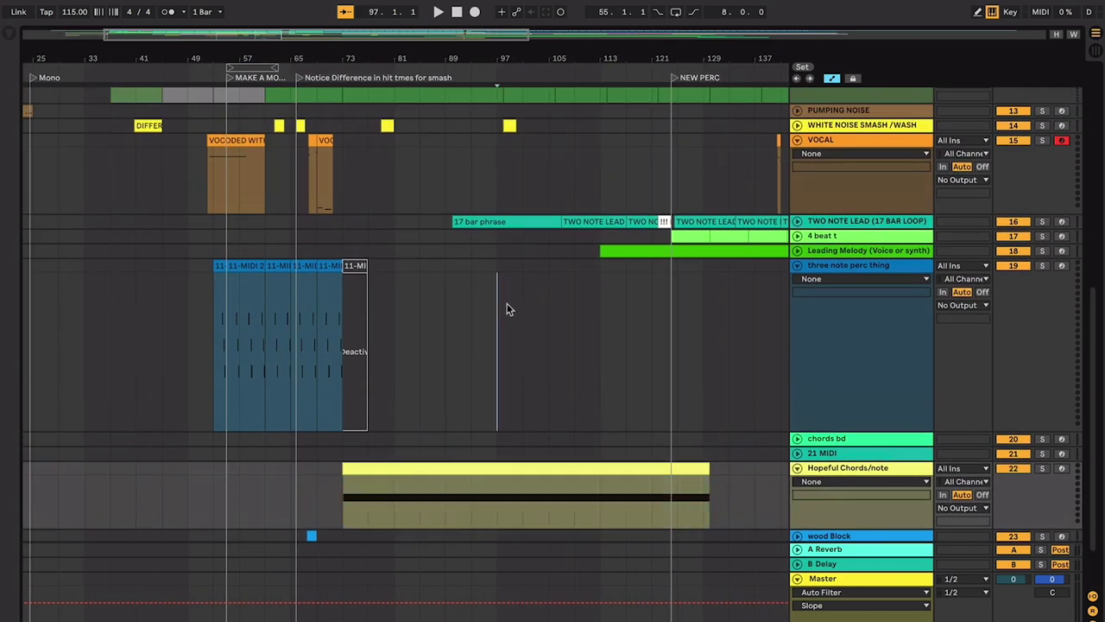
scroll(494, 342, "up", 2)
scroll(494, 342, "right", 1)
scroll(456, 458, "left", 1)
left_click(470, 409)
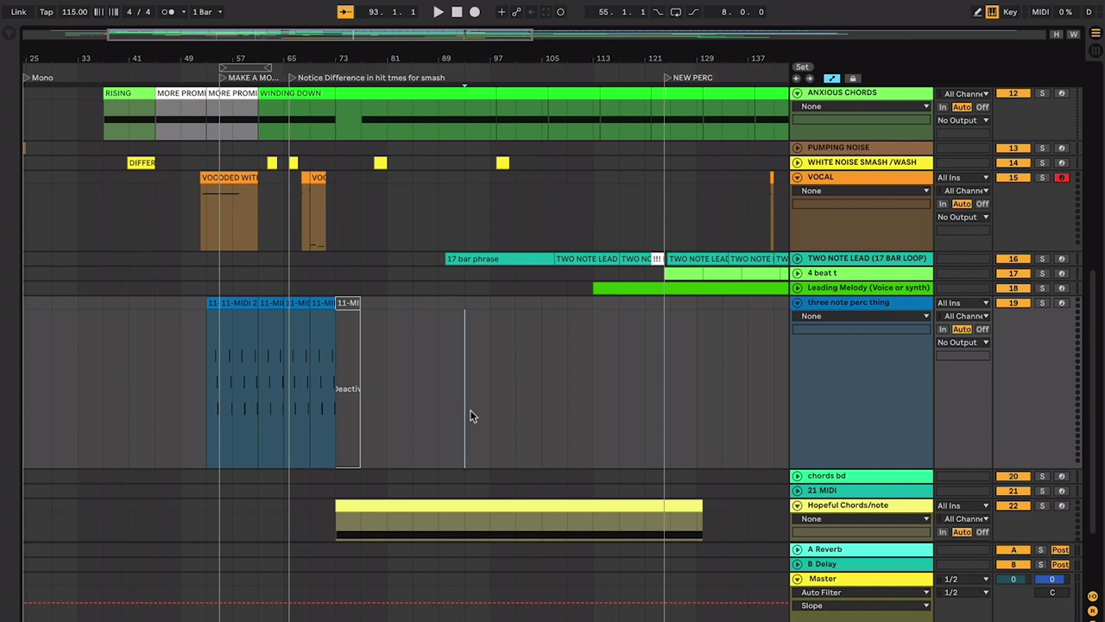
scroll(470, 410, "down", 1)
scroll(470, 410, "right", 1)
scroll(471, 410, "up", 1)
scroll(471, 410, "left", 1)
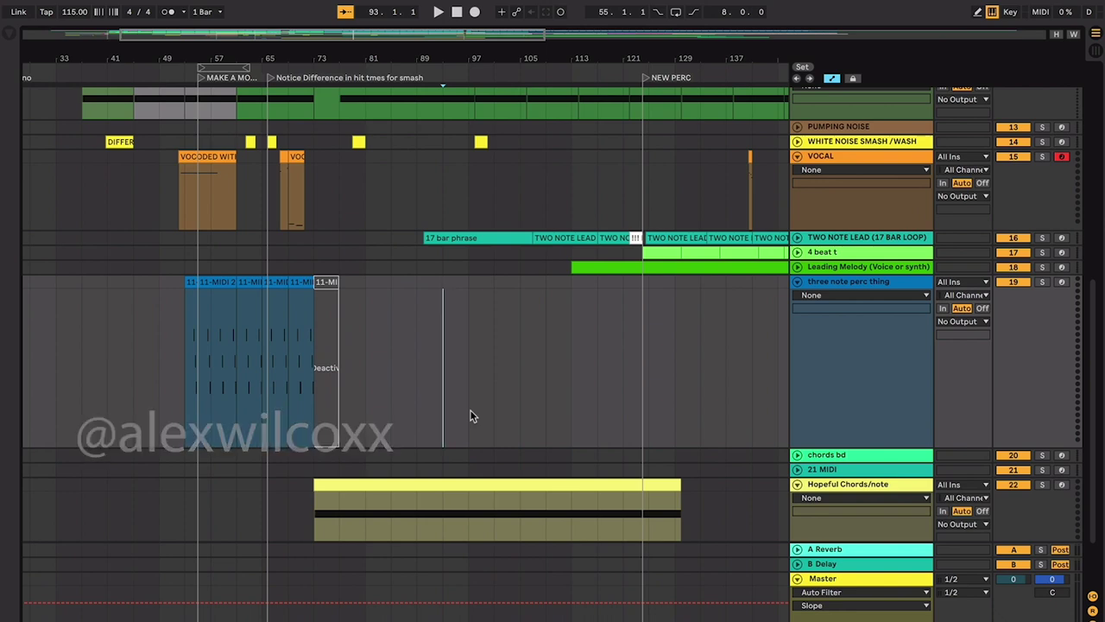
scroll(470, 410, "down", 1)
scroll(470, 410, "right", 1)
Step: Place the insert marker at bar 81 in the three note perc thing track and play the arrangement from there
left_click(471, 388)
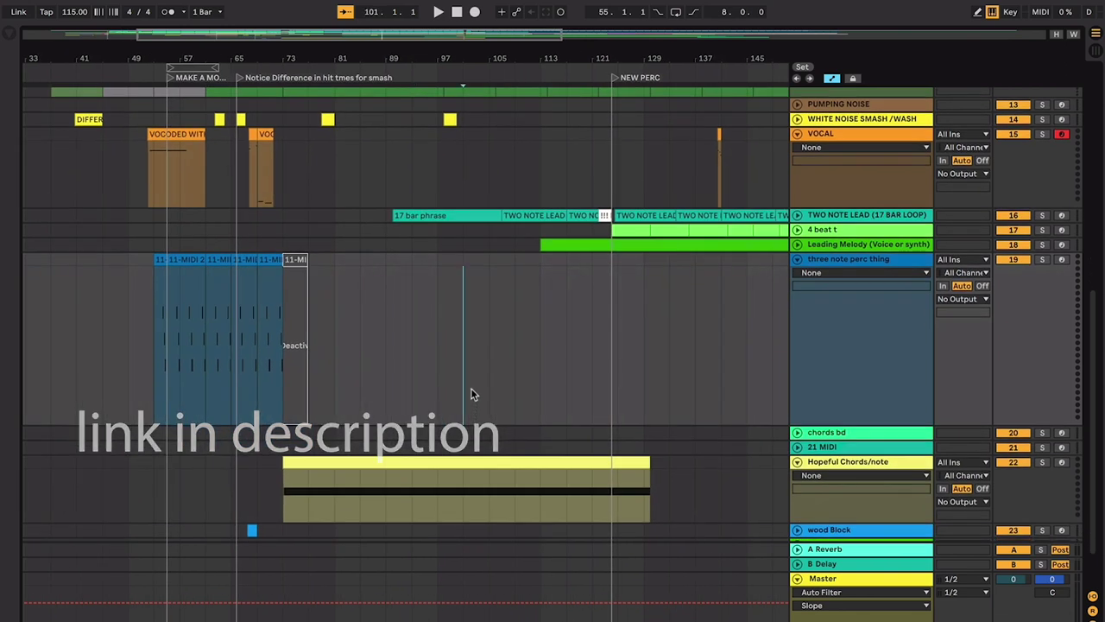
left_click(342, 380)
scroll(342, 379, "left", 2)
key("space")
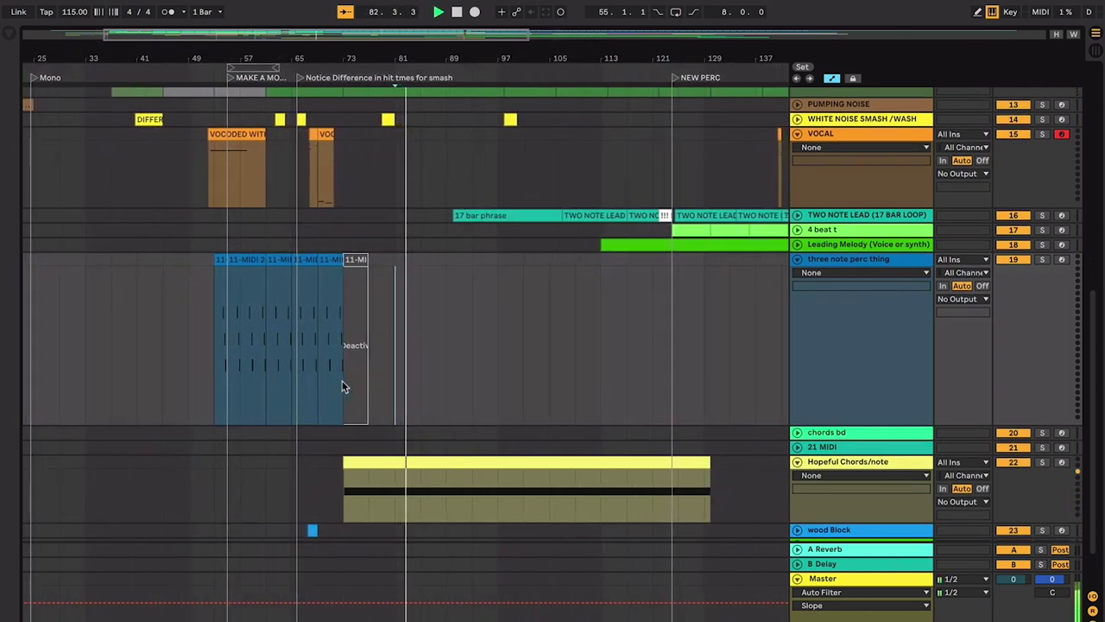
key("plus")
key("plus")
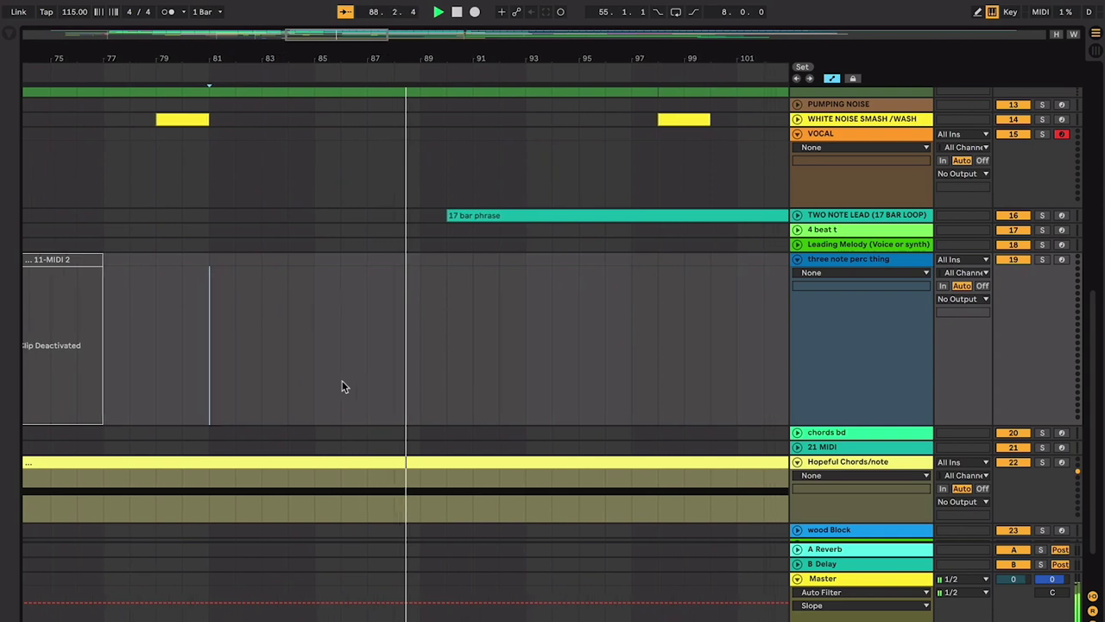
Step: Unfold the TWO NOTE LEAD (17 BAR LOOP) track, listen to its entry at bar 90 and stop the playback
left_click(796, 214)
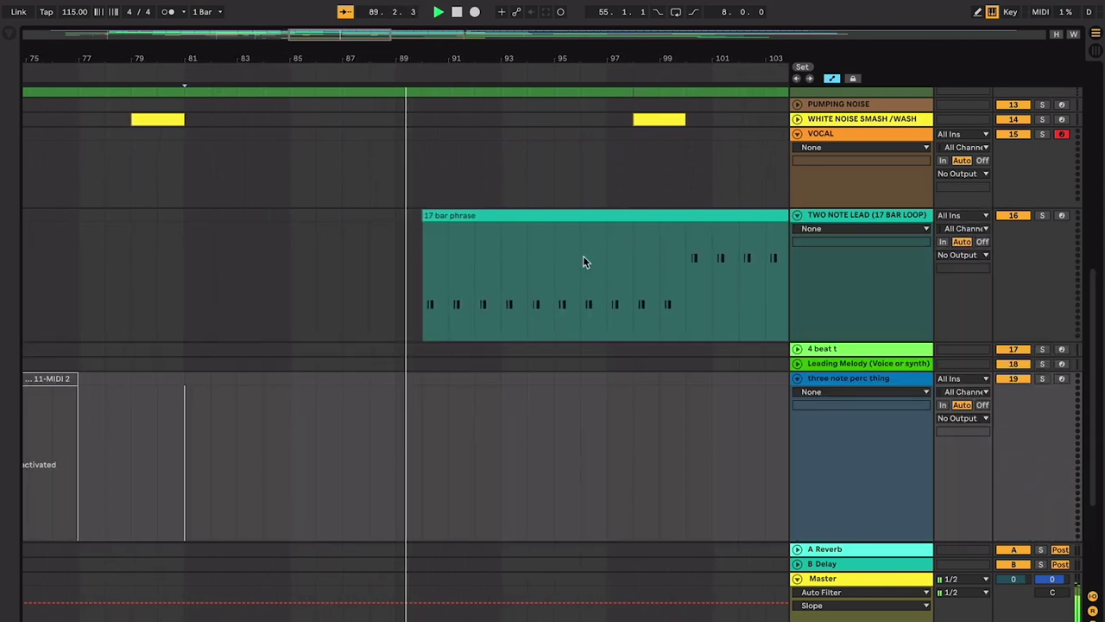
scroll(584, 259, "down", 3)
scroll(583, 259, "up", 1)
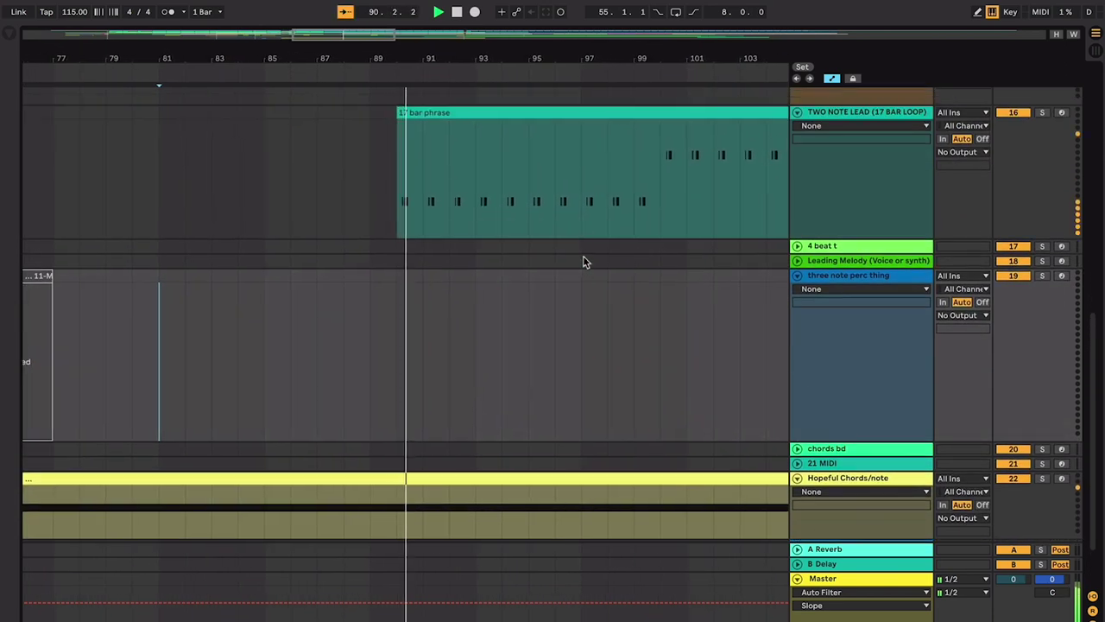
key("space")
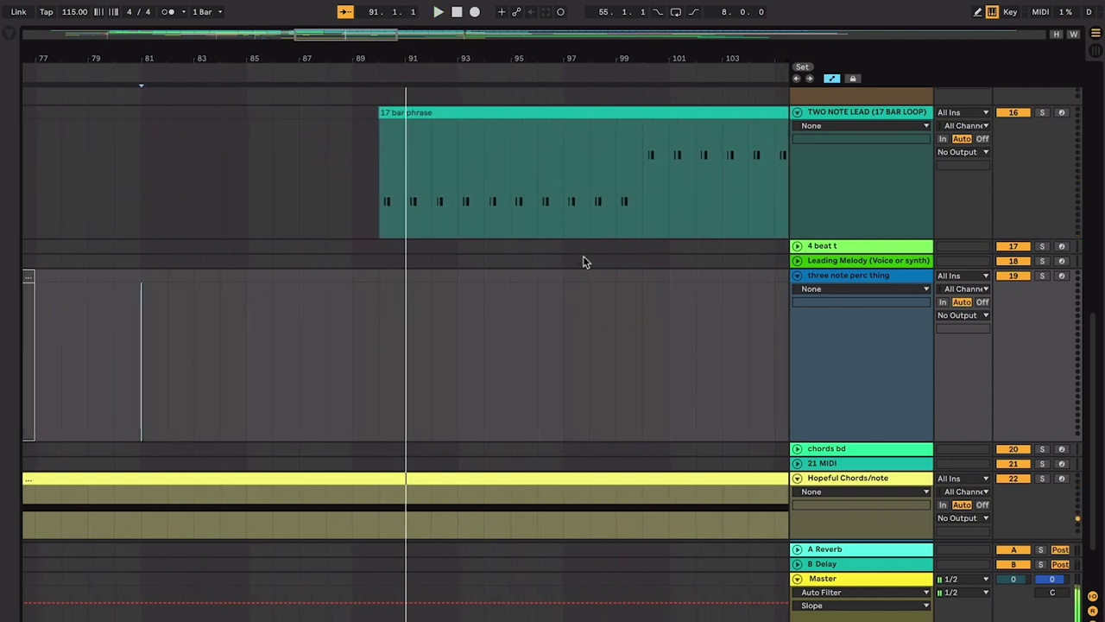
Step: Select the 17 bar phrase clip in the TWO NOTE LEAD track and view its full length
left_click(417, 176)
left_click(439, 169)
left_click(449, 121)
scroll(492, 144, "right", 4)
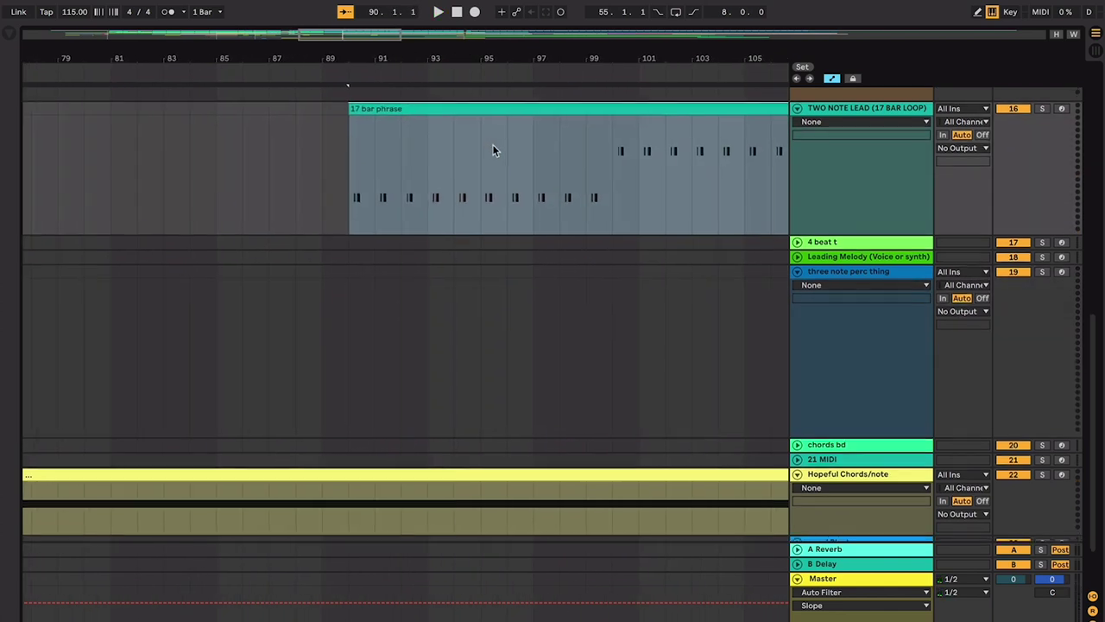
scroll(527, 166, "right", 4)
scroll(528, 166, "up", 2)
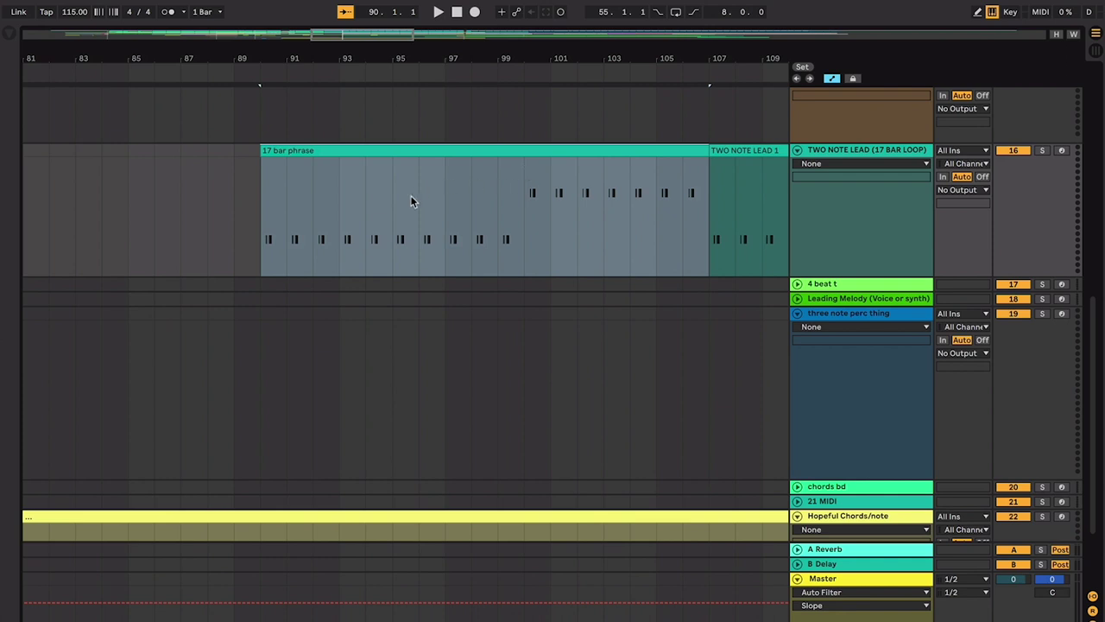
Step: Mark bars 92 to 100 and bars 100 to 107 of the 17 bar phrase clip, auditioning the second section briefly
left_click_drag(275, 228, 312, 220)
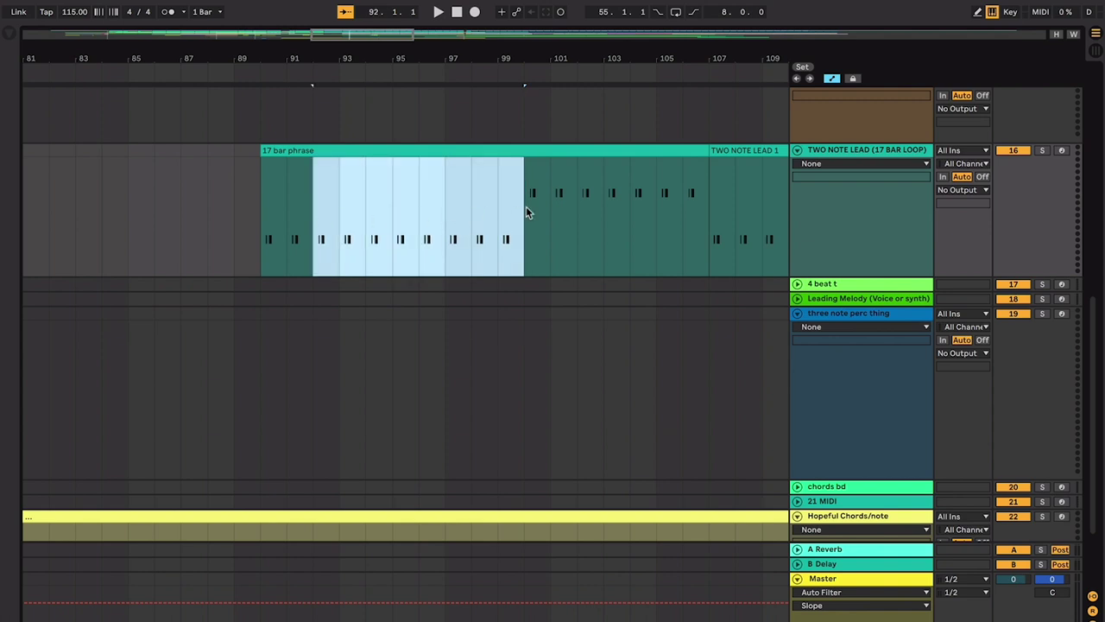
left_click_drag(526, 213, 708, 224)
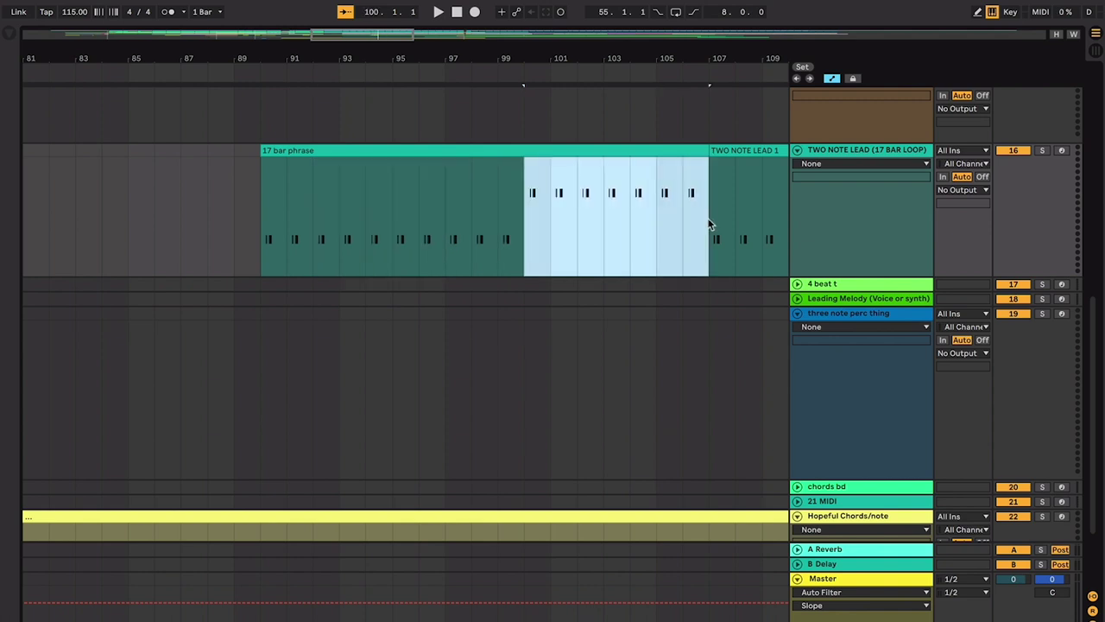
key("space")
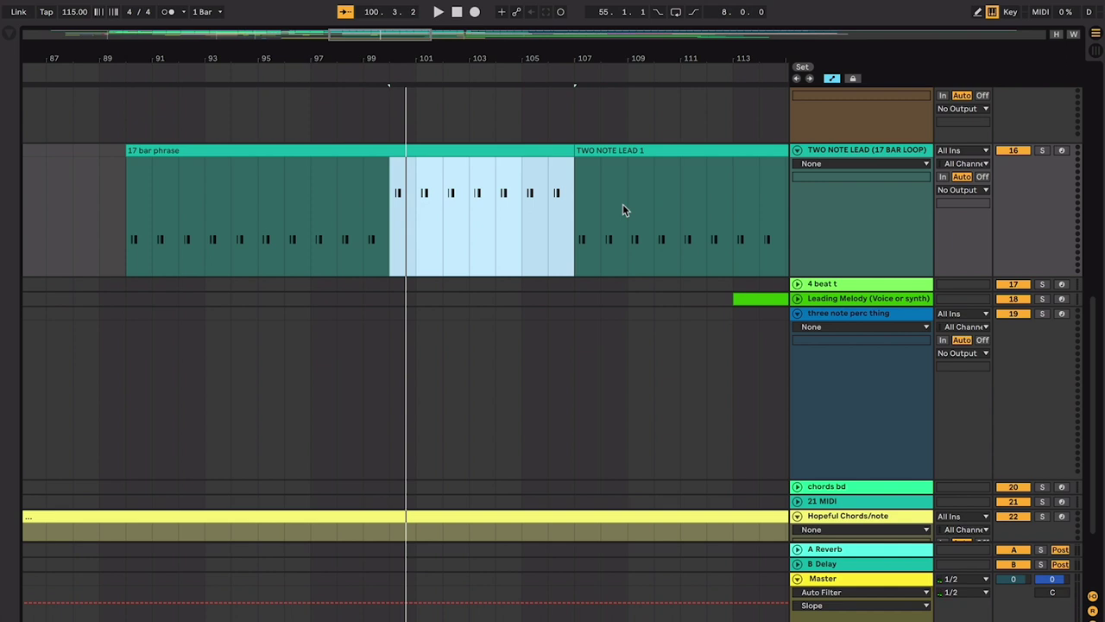
Step: Examine how the TWO NOTE LEAD repetitions line up with the other layers around bars 85 to 117
key("minus")
key("minus")
key("minus")
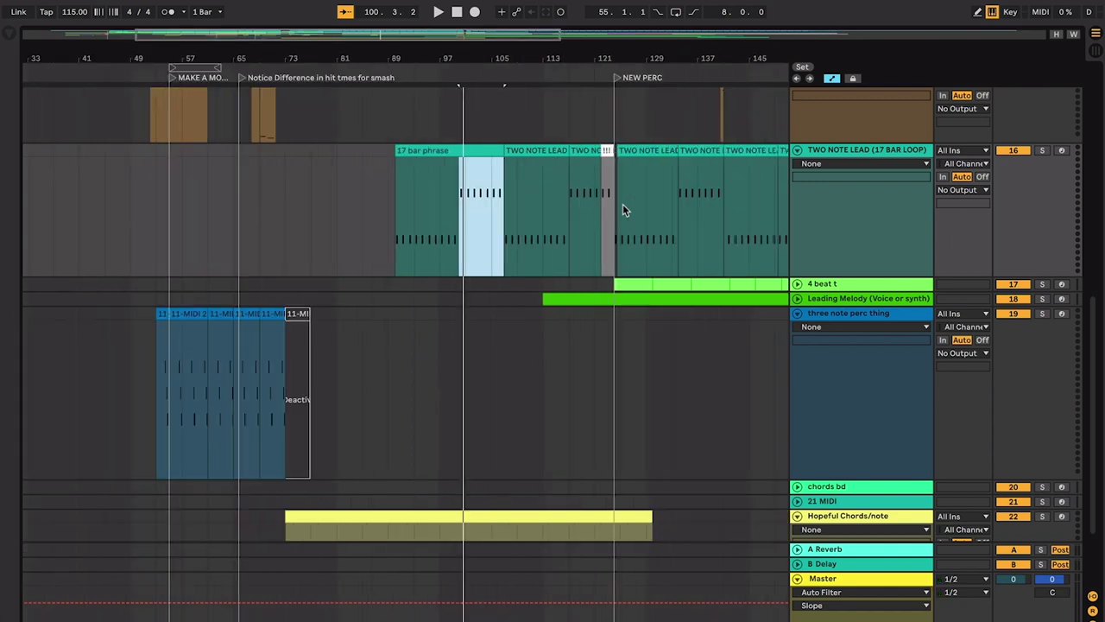
scroll(622, 204, "up", 2)
key("plus")
key("plus")
key("plus")
scroll(622, 203, "up", 6)
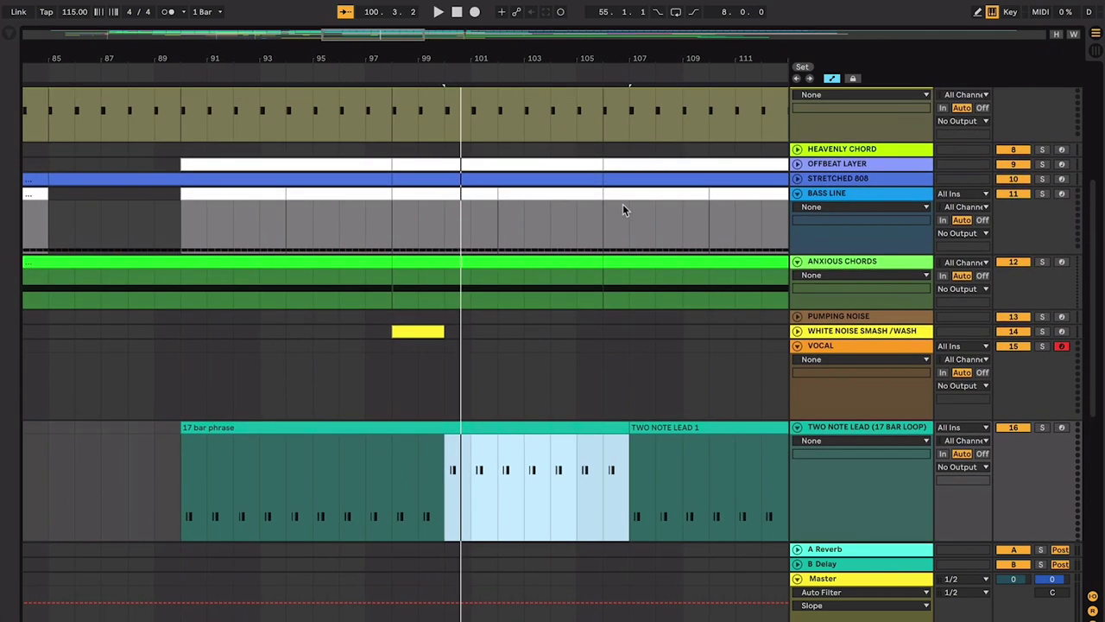
scroll(622, 204, "down", 10)
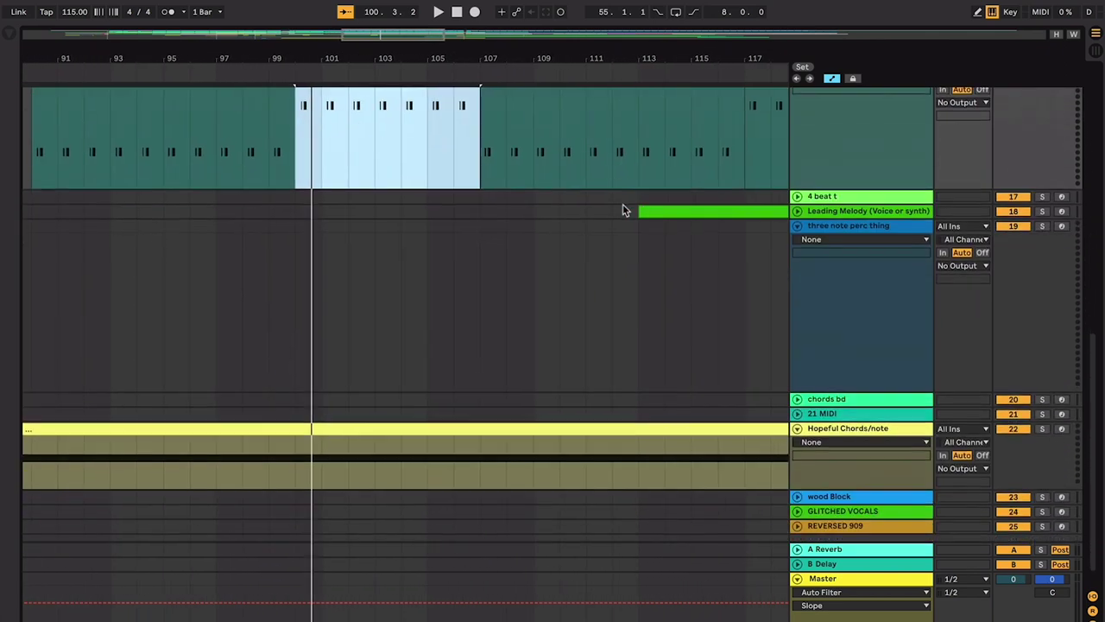
Step: Unfold the Leading Melody (Voice or synth) track and select its clip starting at bar 113
key("space")
scroll(619, 275, "down", 3)
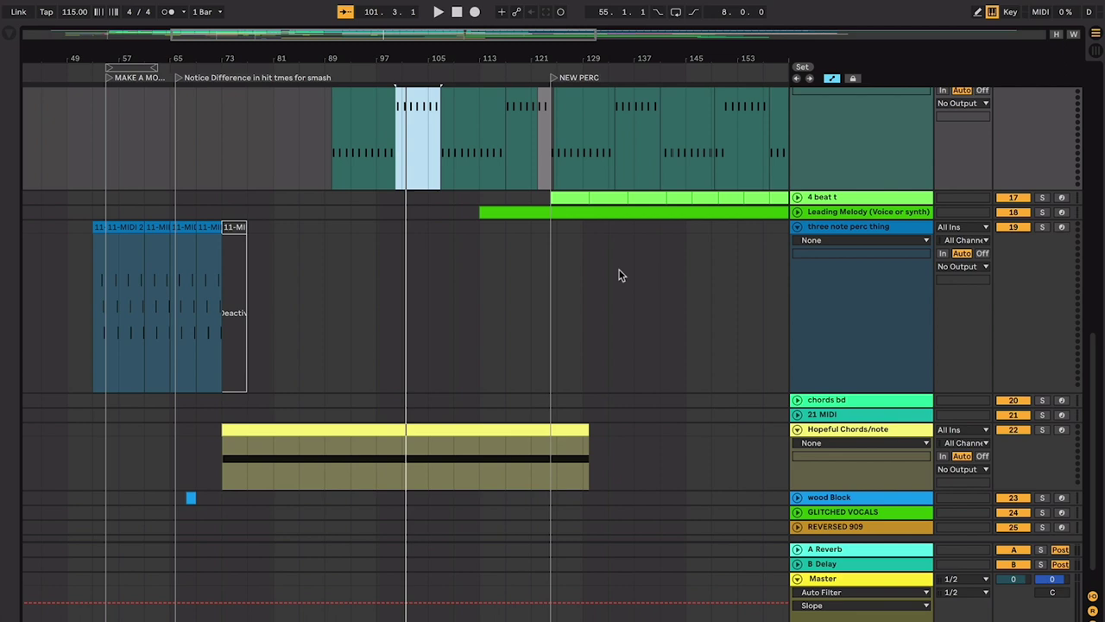
scroll(618, 275, "up", 3)
left_click(467, 230)
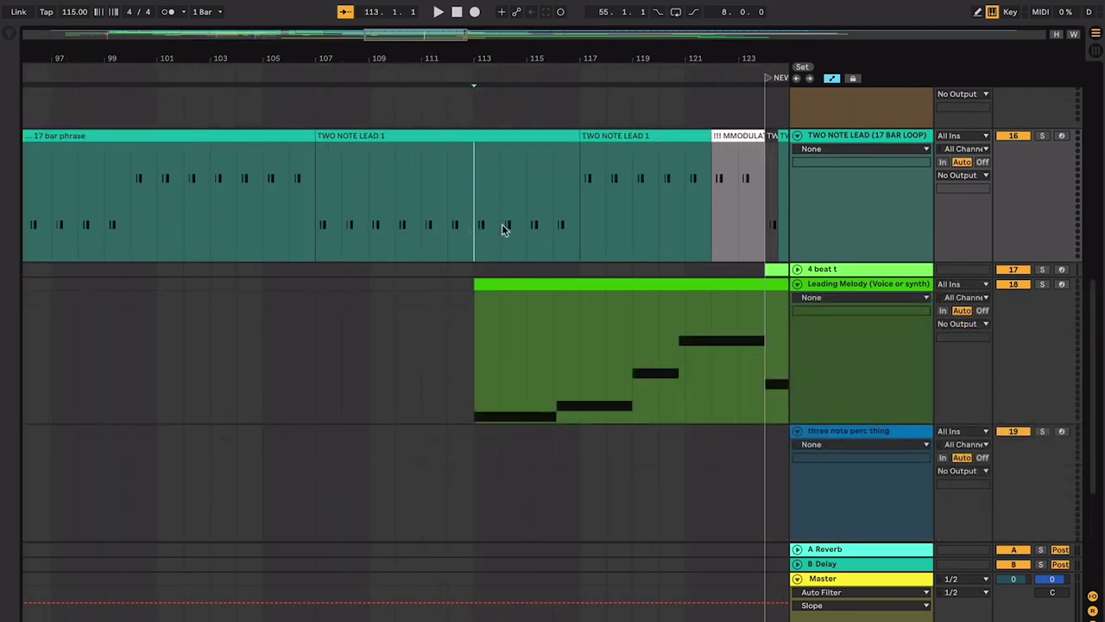
scroll(422, 259, "down", 2)
left_click(520, 246)
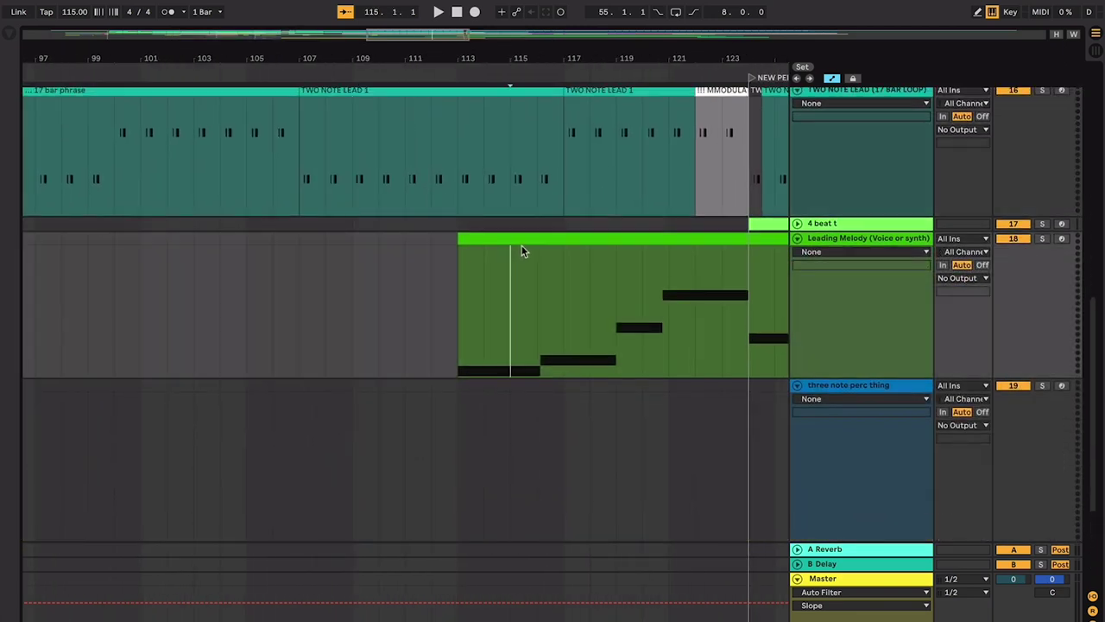
left_click(529, 237)
scroll(529, 237, "right", 3)
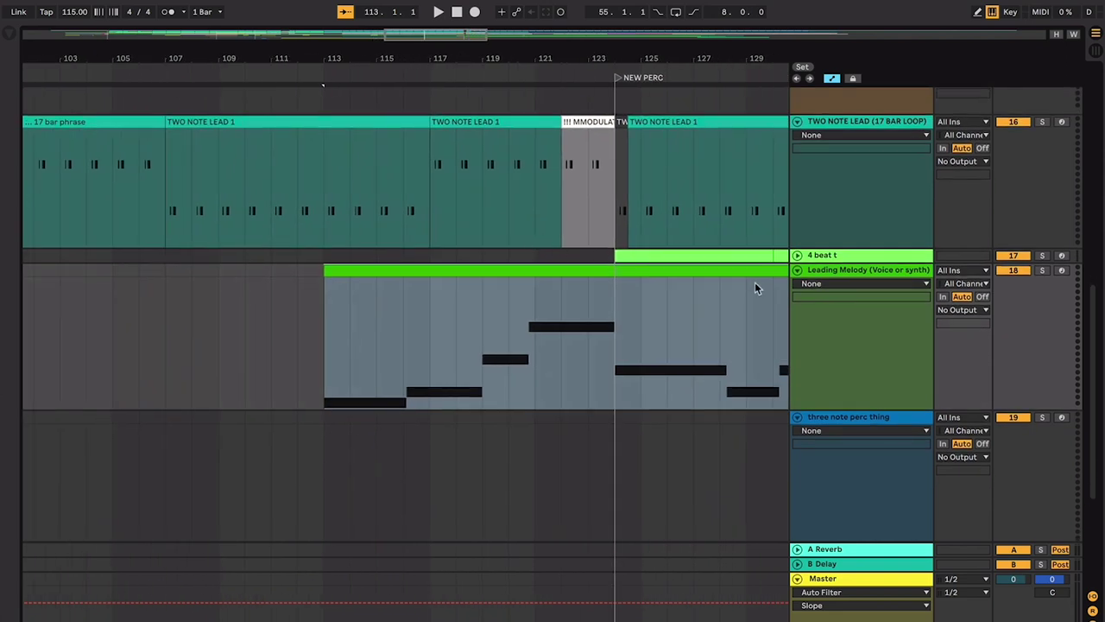
Step: View the notes of the one-bar clip at bar 118 in the 21 MIDI track, close the note view and select that clip
left_click(289, 198)
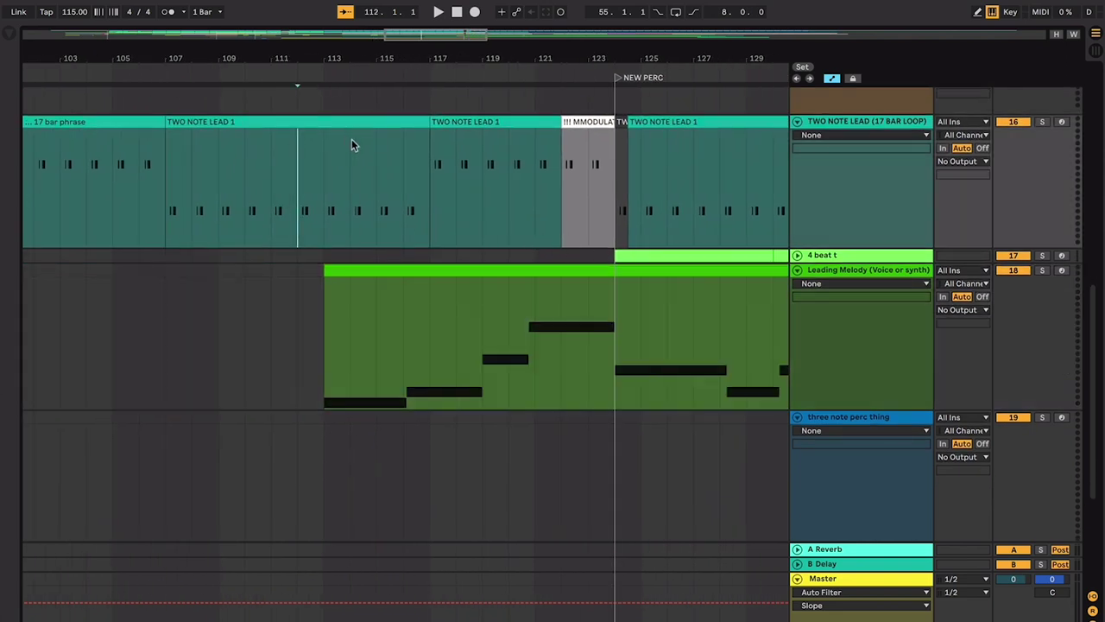
scroll(371, 164, "down", 5)
double_click(490, 390)
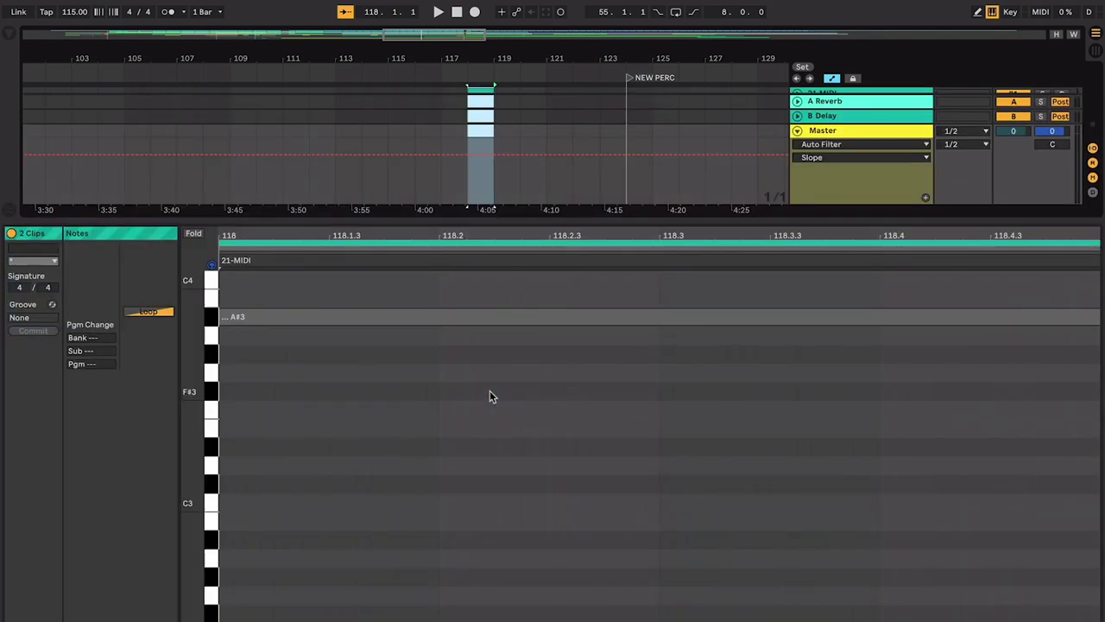
key("super+alt+l")
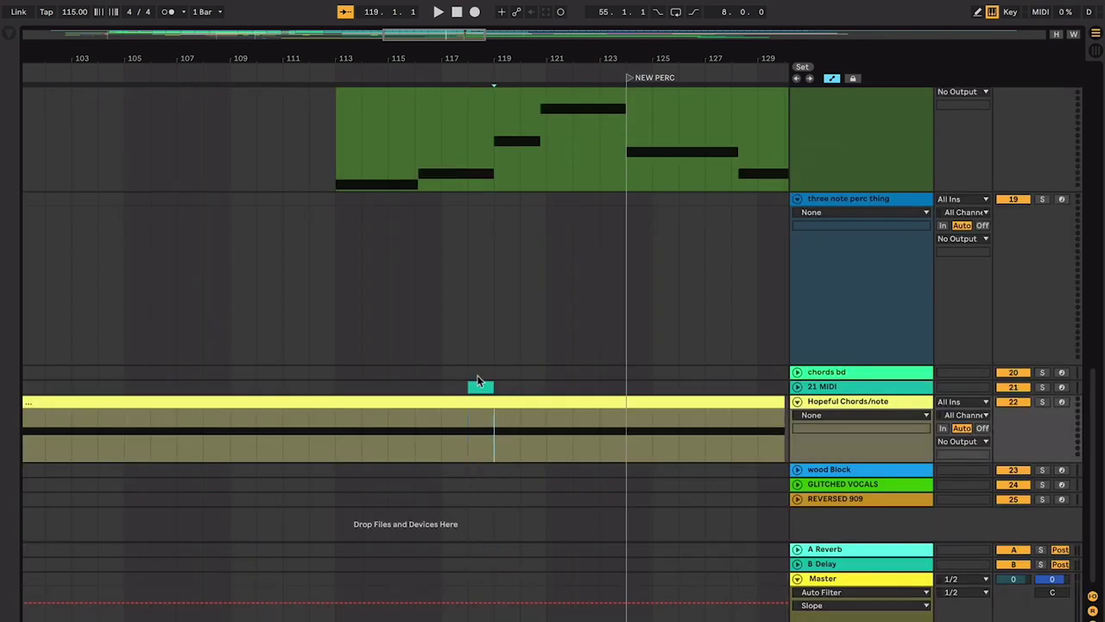
left_click(481, 385)
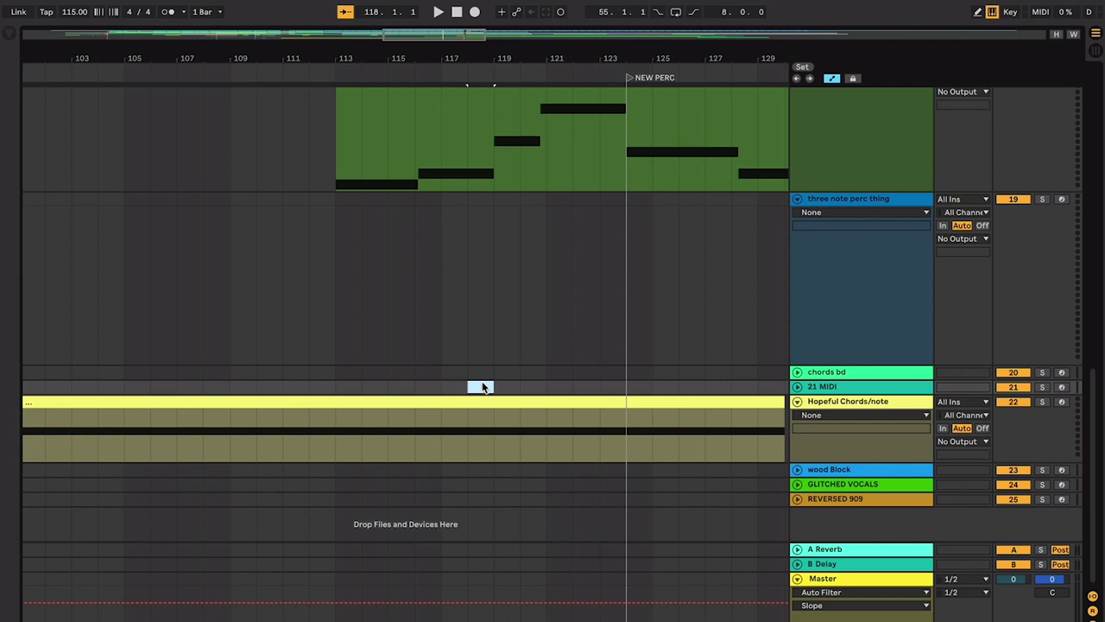
Step: Select the Leading Melody clip and place the insertion marker at its start on bar 113
scroll(482, 387, "up", 4)
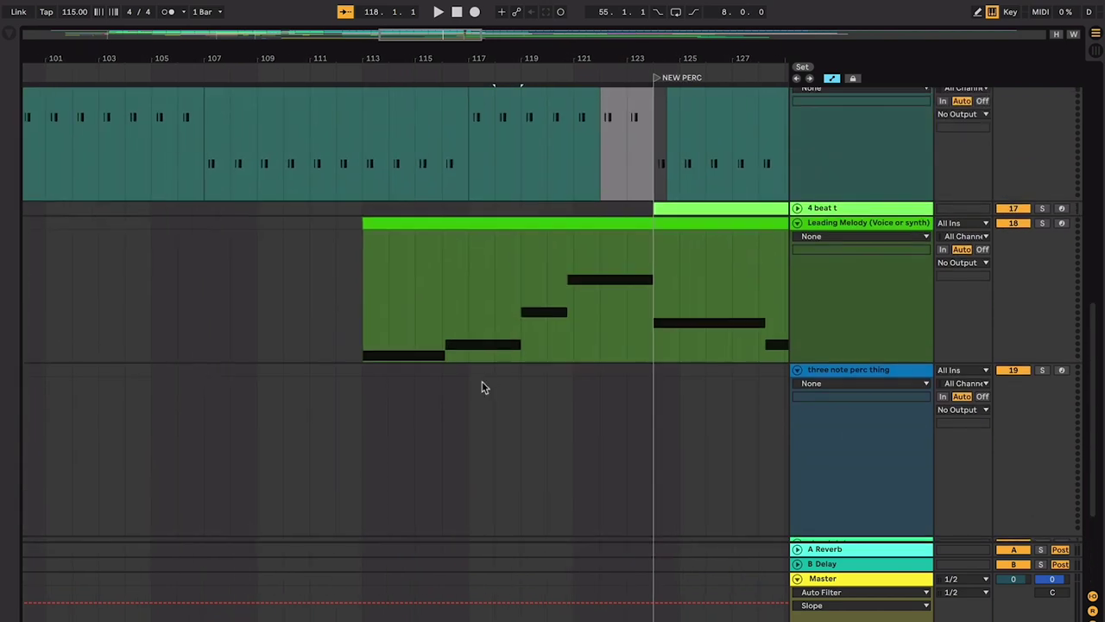
left_click(364, 284)
scroll(364, 284, "right", 2)
scroll(363, 279, "right", 2)
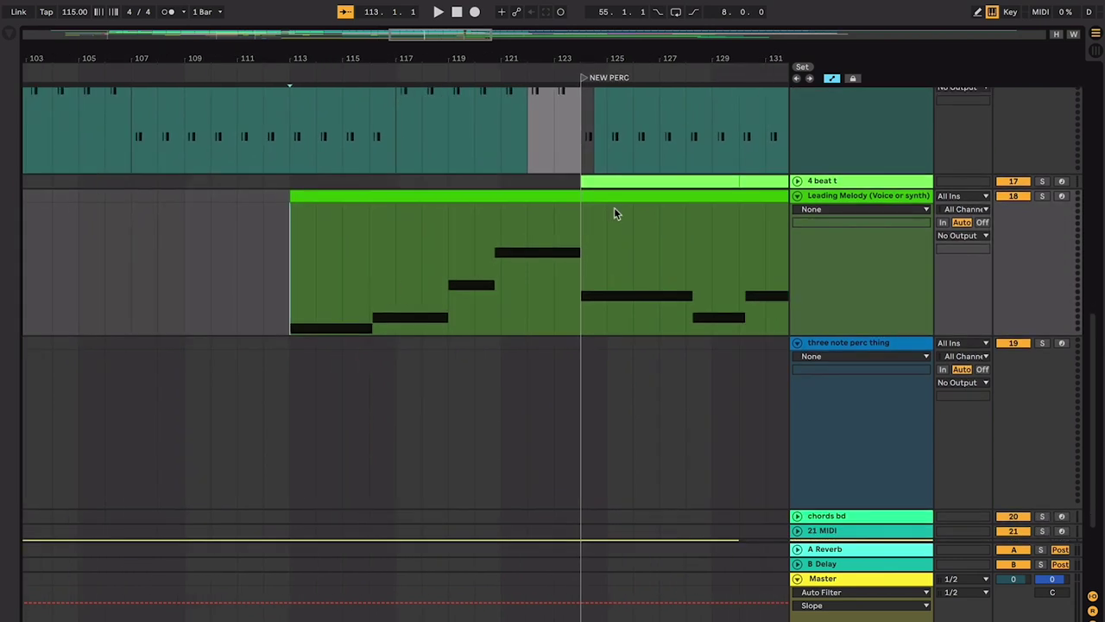
left_click(552, 199)
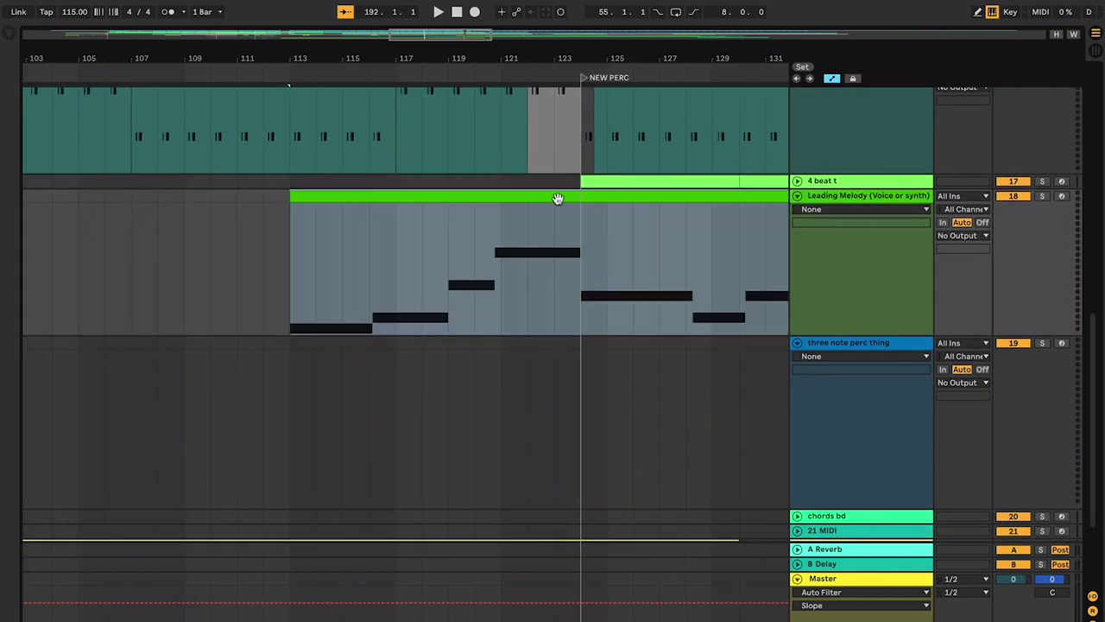
scroll(537, 203, "left", 2)
left_click(350, 250)
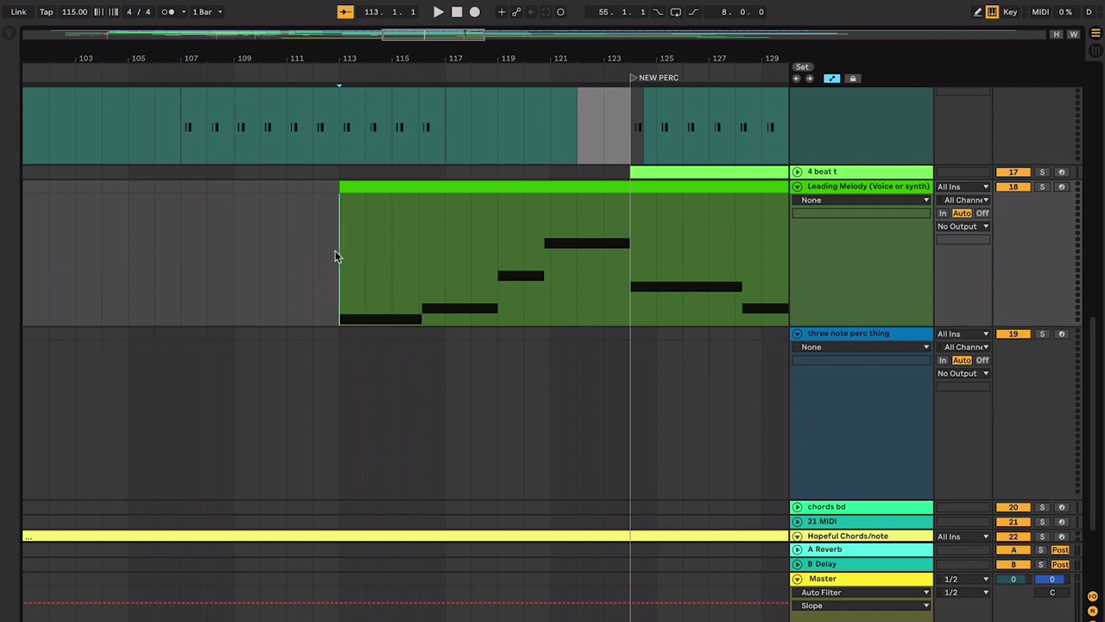
Step: Play from bar 112 to hear the Leading Melody enter, and unfold the 4 beat t track
left_click(326, 254)
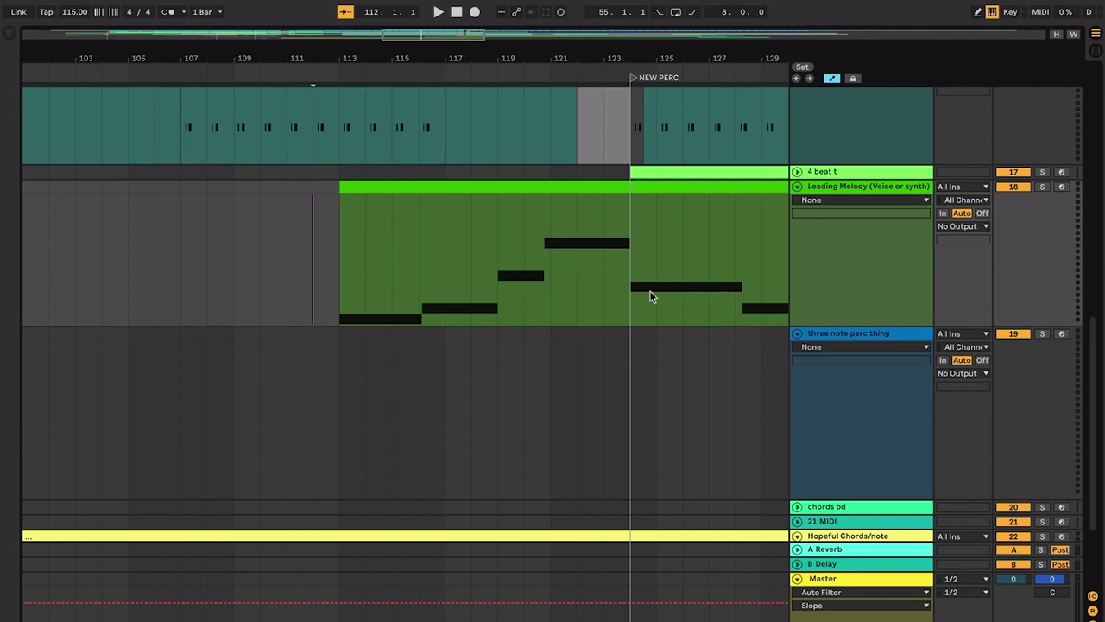
scroll(649, 290, "right", 4)
scroll(714, 246, "right", 8)
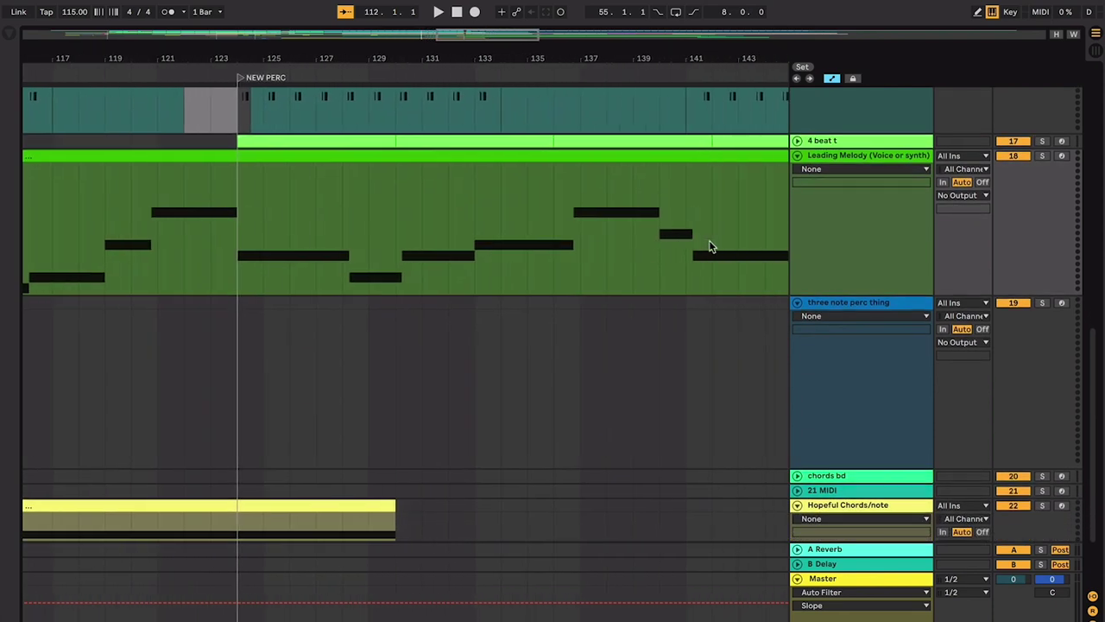
scroll(371, 232, "left", 7)
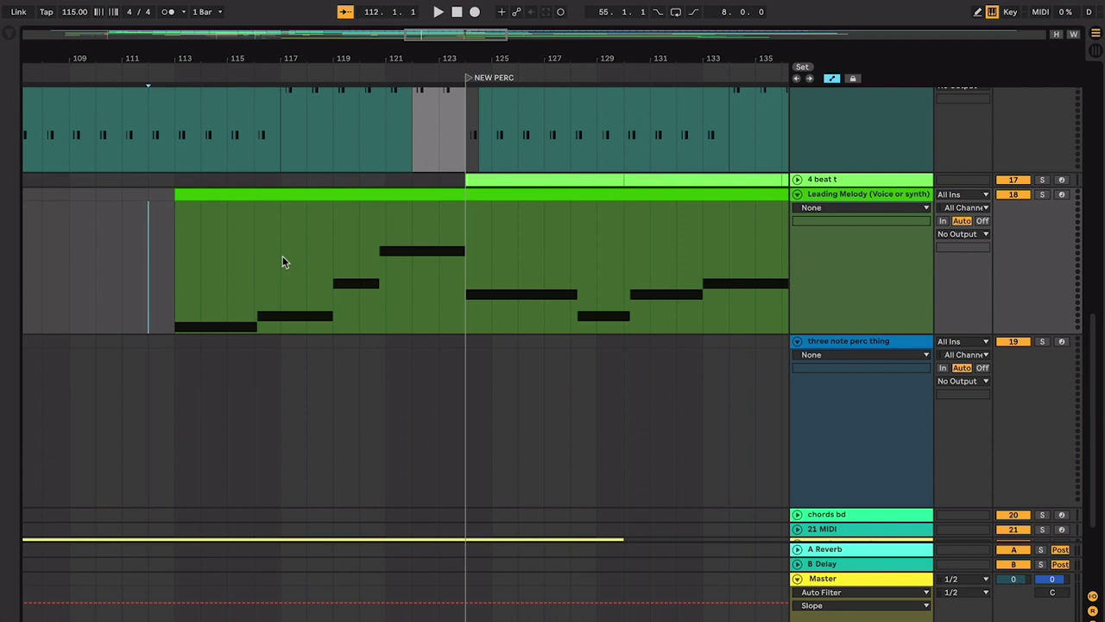
key("space")
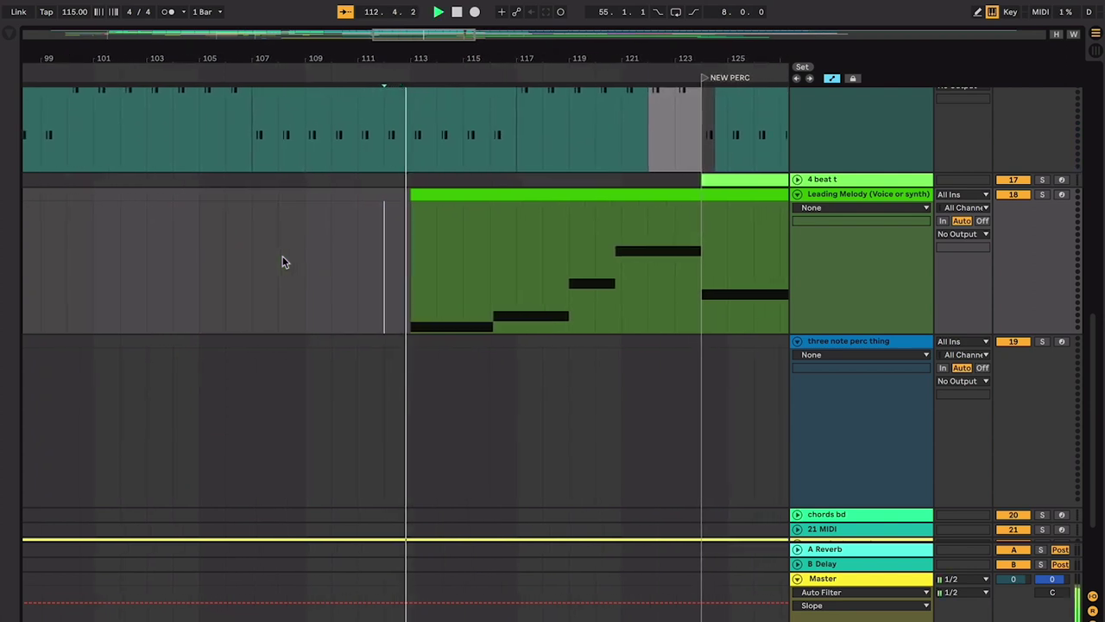
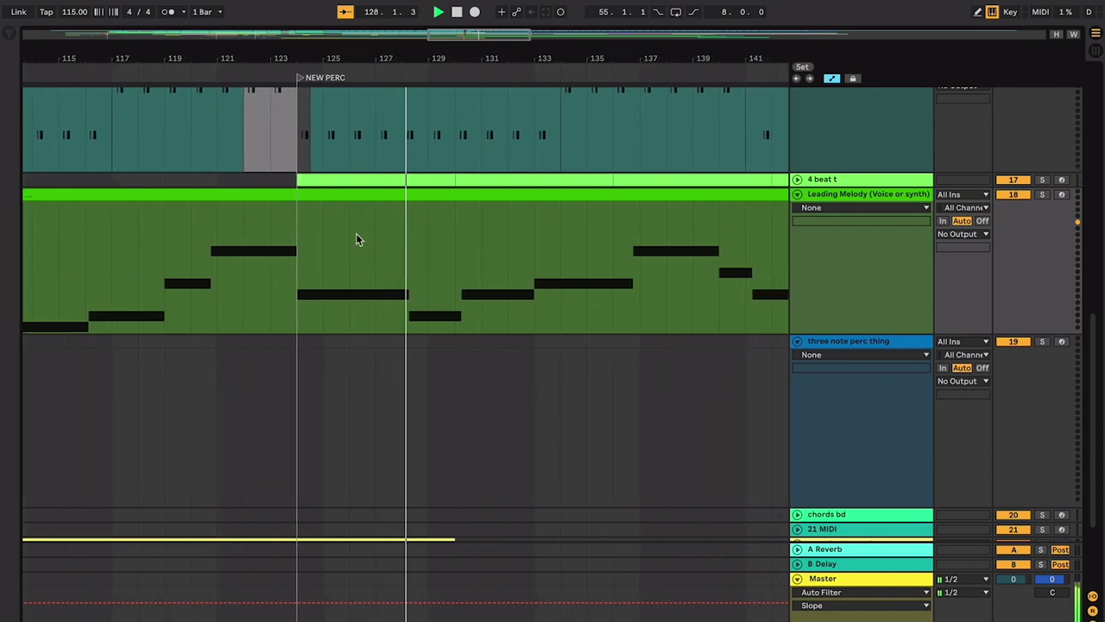
left_click(797, 180)
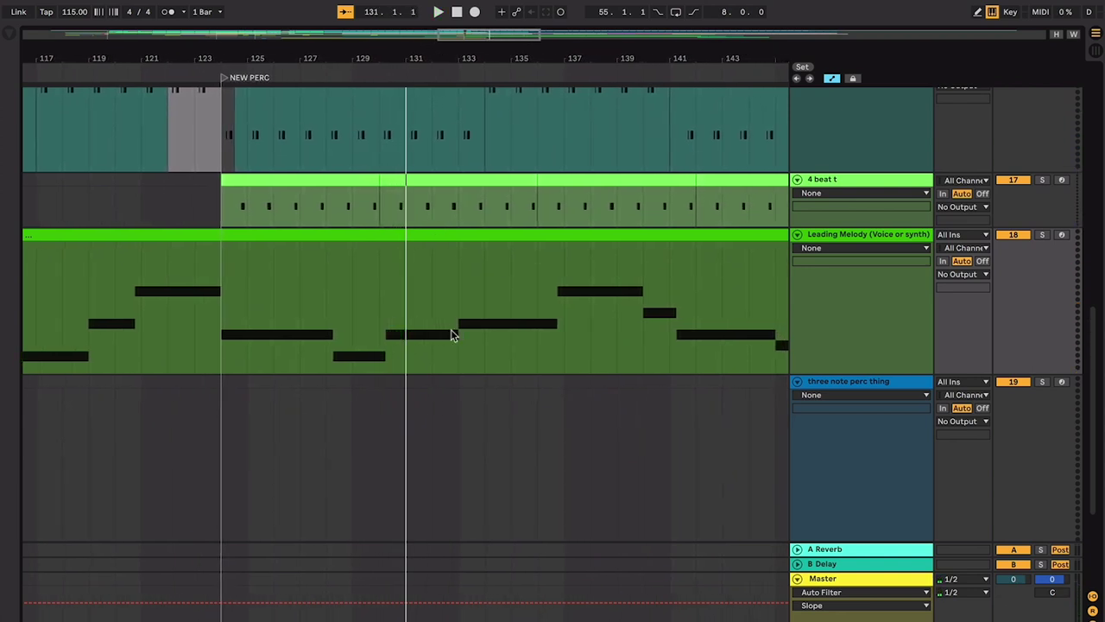
Step: Audition the half-bar dropout at the NEW PERC marker from 123.4 and inspect which tracks pause there
scroll(450, 329, "up", 10)
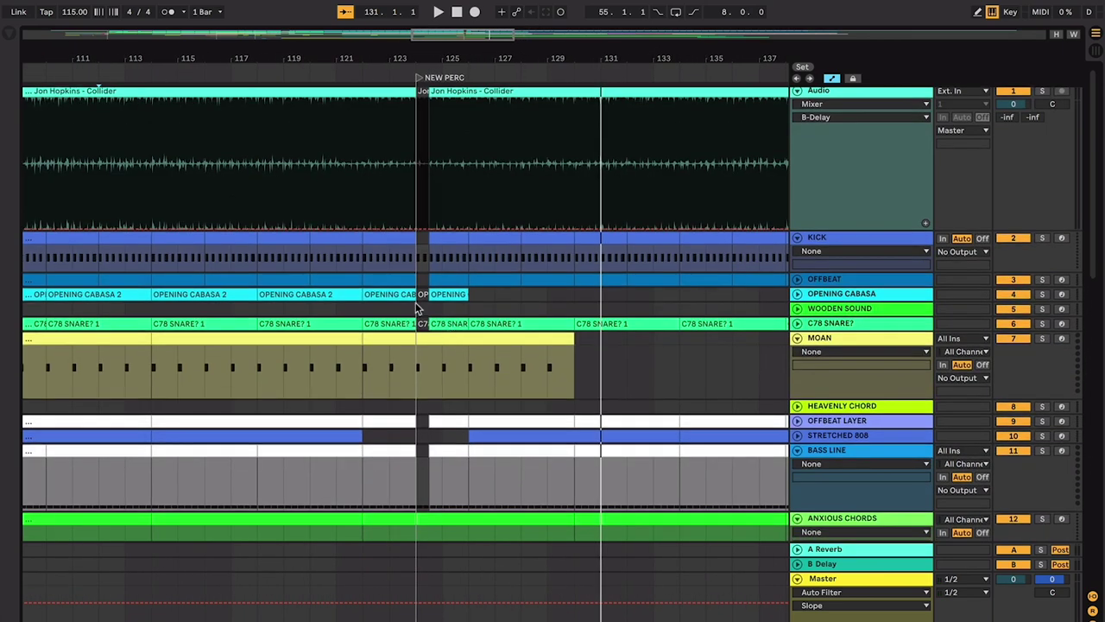
scroll(416, 309, "up", 5)
left_click(385, 264)
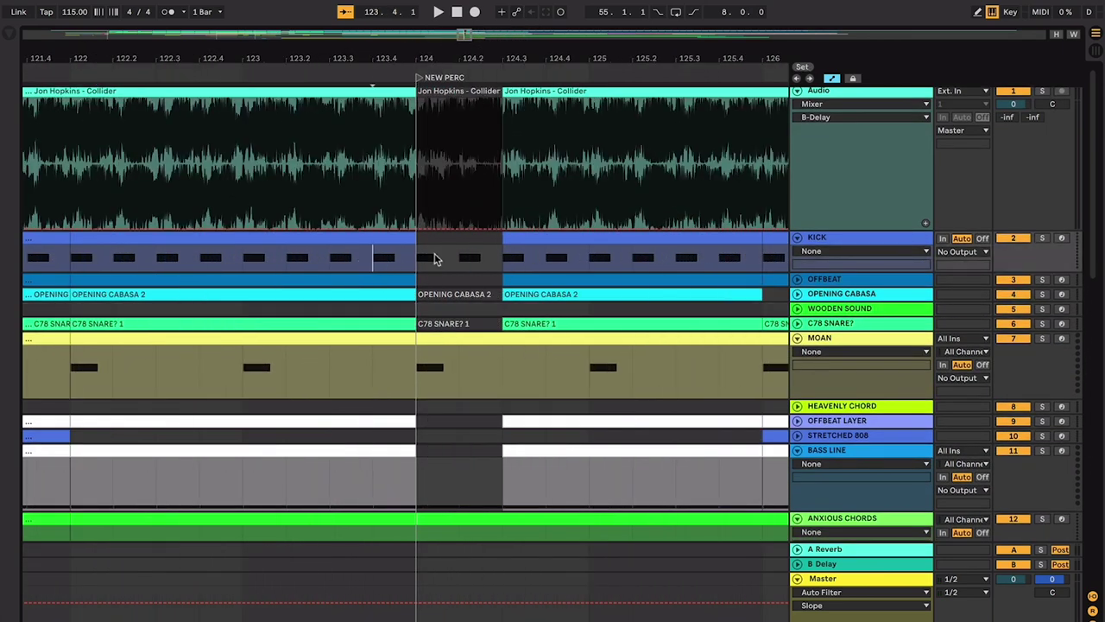
key("space")
scroll(393, 259, "right", 2)
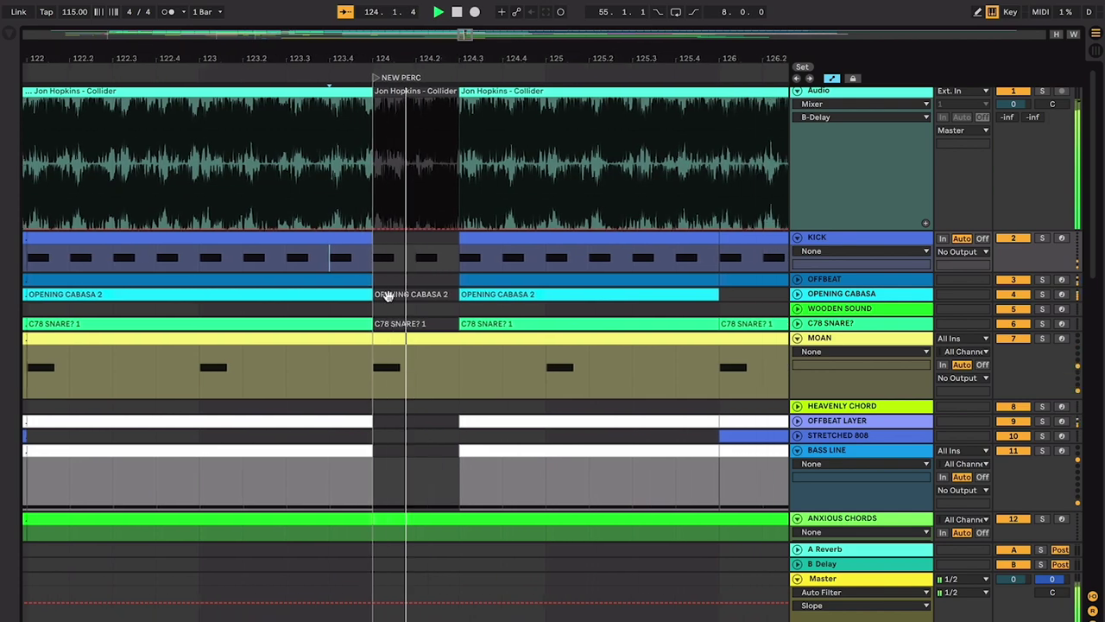
scroll(384, 285, "down", 2)
scroll(388, 296, "down", 5)
scroll(388, 298, "left", 1)
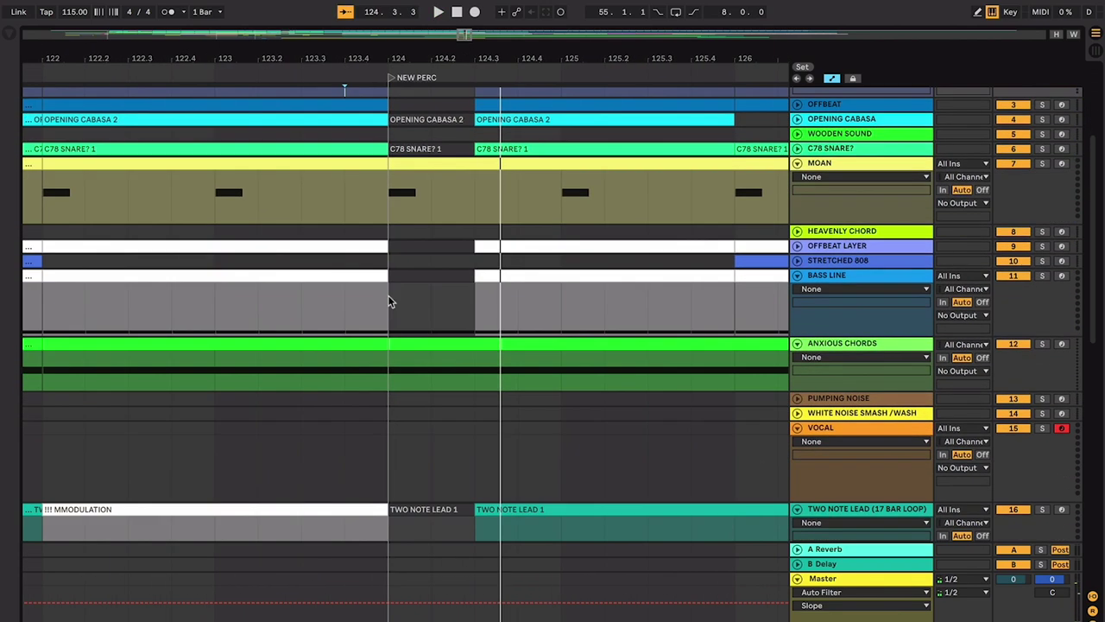
Step: Replay the dropout at bar 124 from 123.3 and again from 123.4
scroll(311, 202, "up", 3)
left_click(315, 140)
key("space")
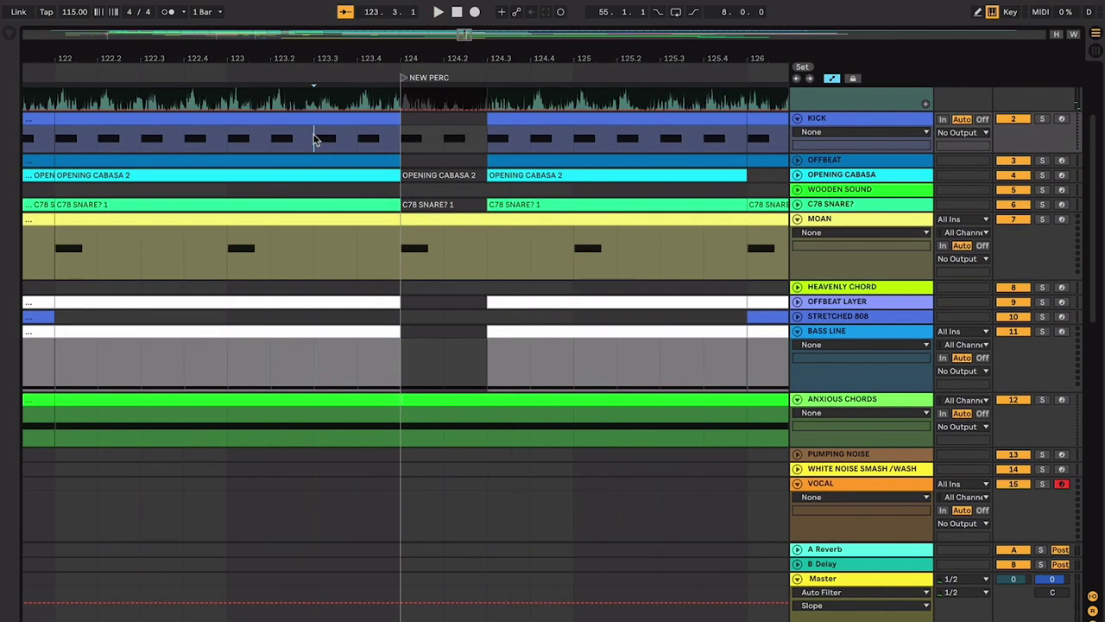
key("space")
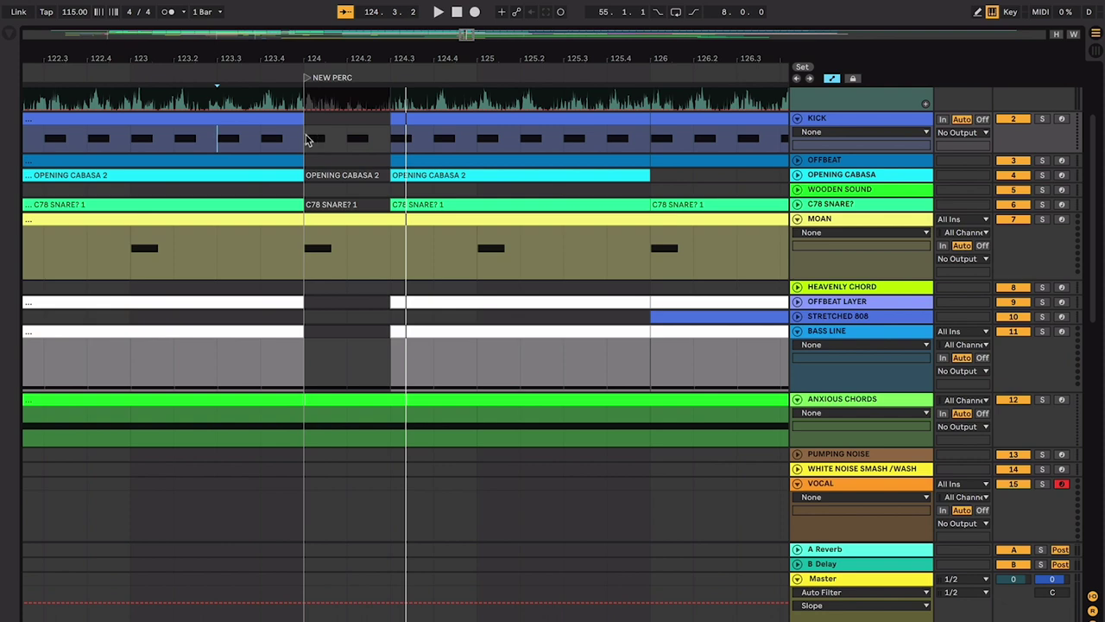
left_click(258, 143)
key("space")
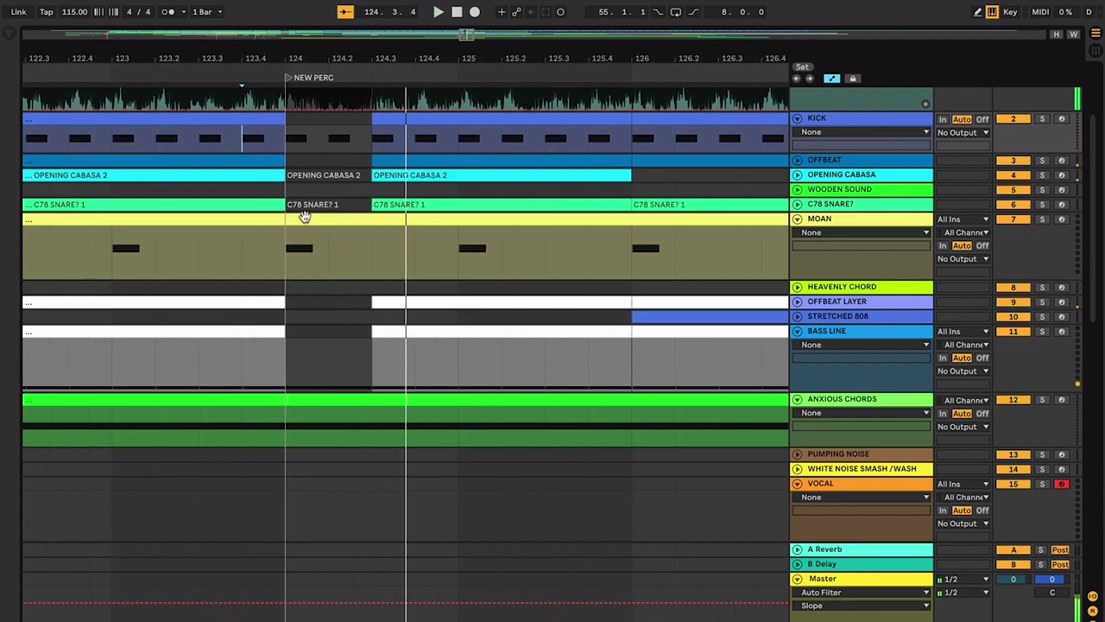
Step: Select the first 4 beat t clip at bar 124 and view its full length
scroll(304, 219, "down", 10)
scroll(304, 222, "up", 3)
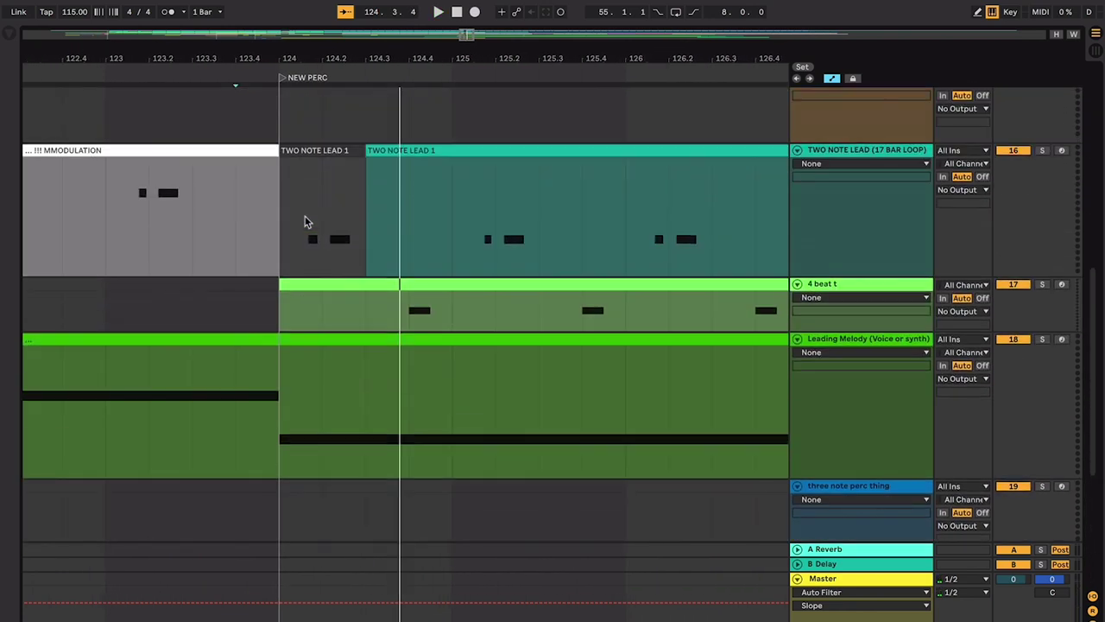
left_click(400, 282)
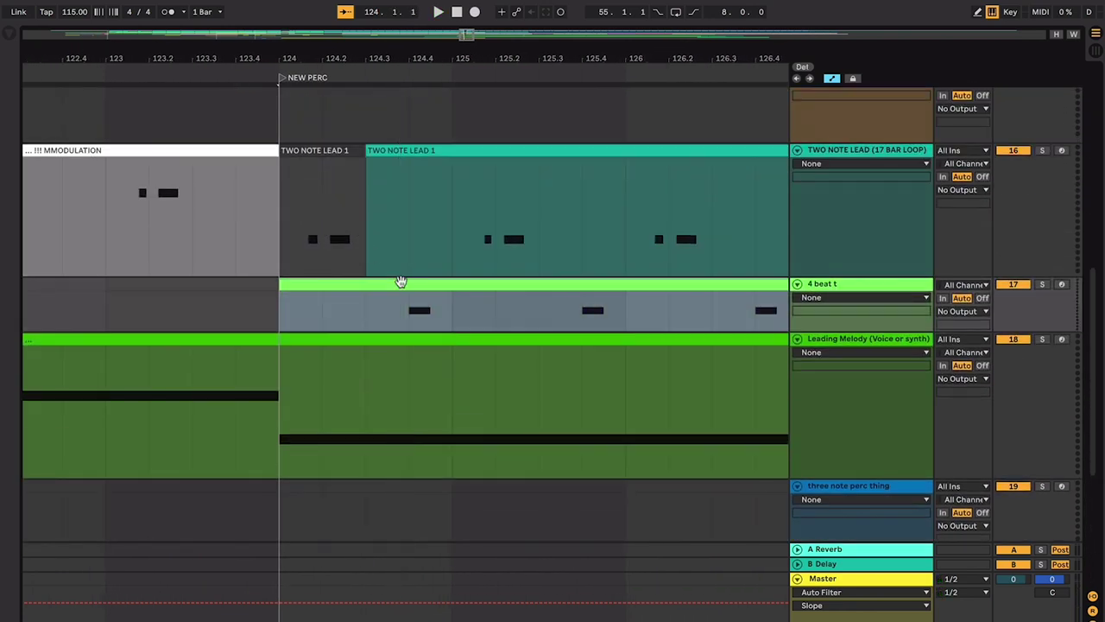
key("minus")
key("minus")
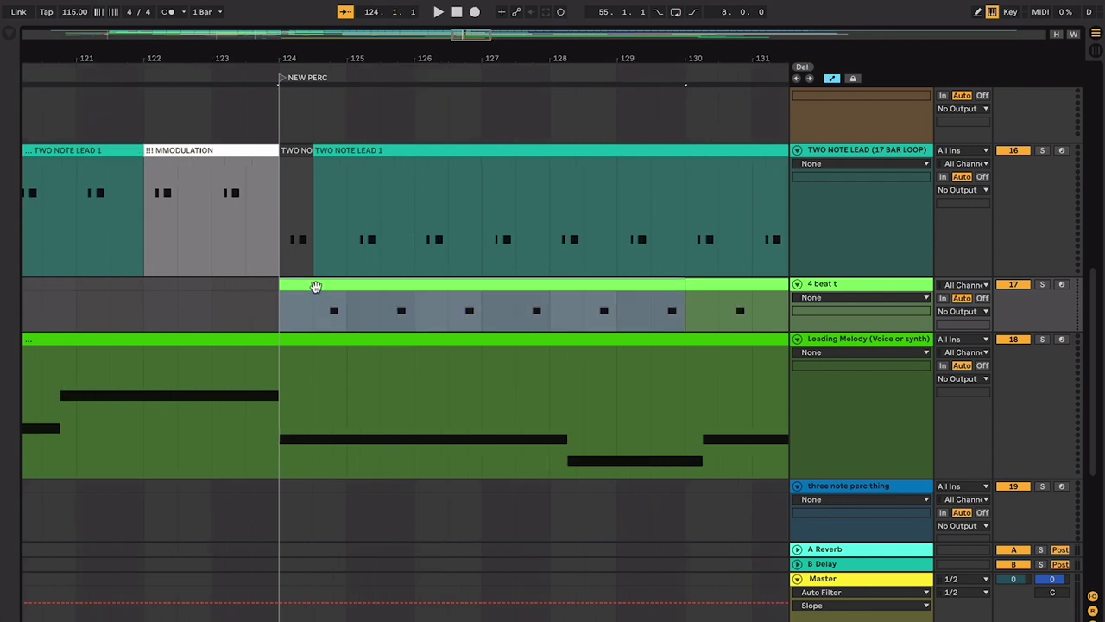
left_click(246, 320)
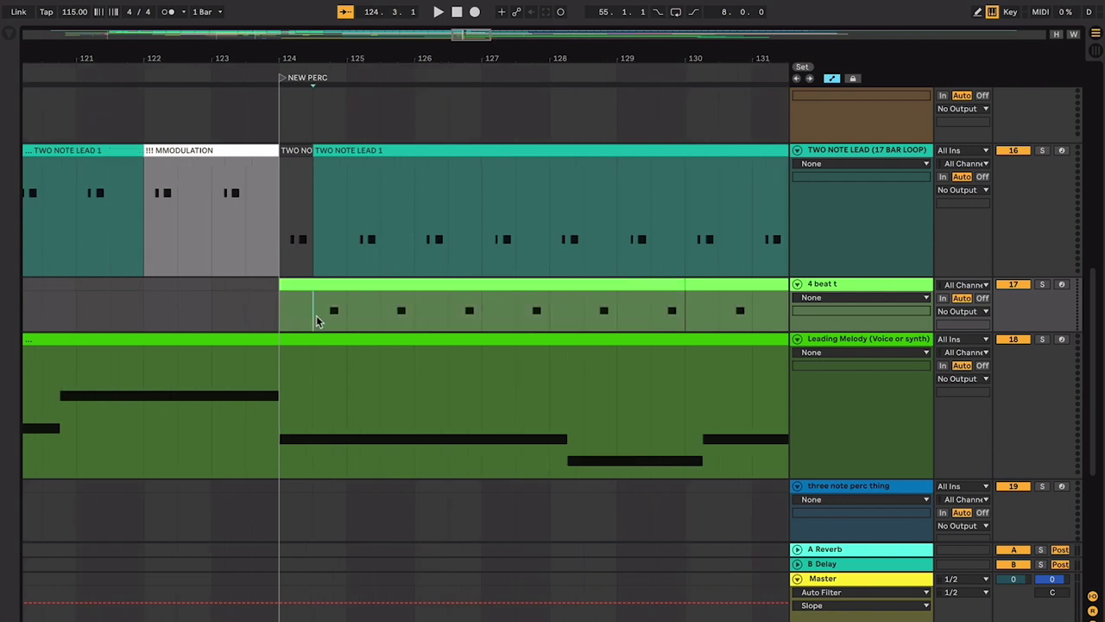
Step: Play from bar 123 to hear the 4 beat t percussion enter at bar 124, and stop the playback
key("plus")
key("plus")
scroll(324, 312, "left", 3)
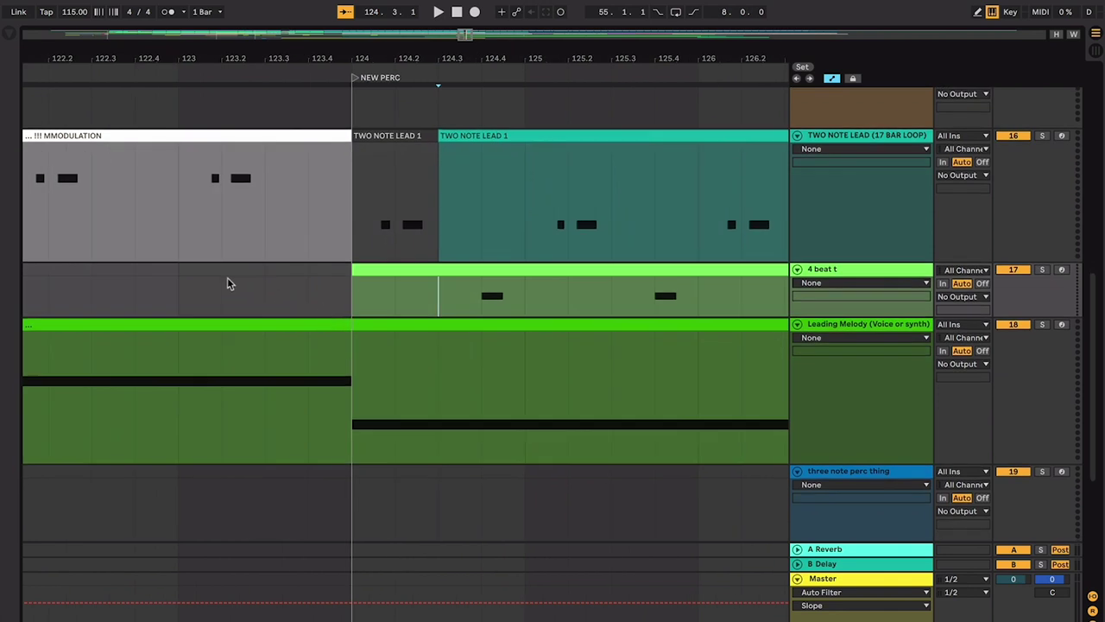
left_click(176, 281)
key("space")
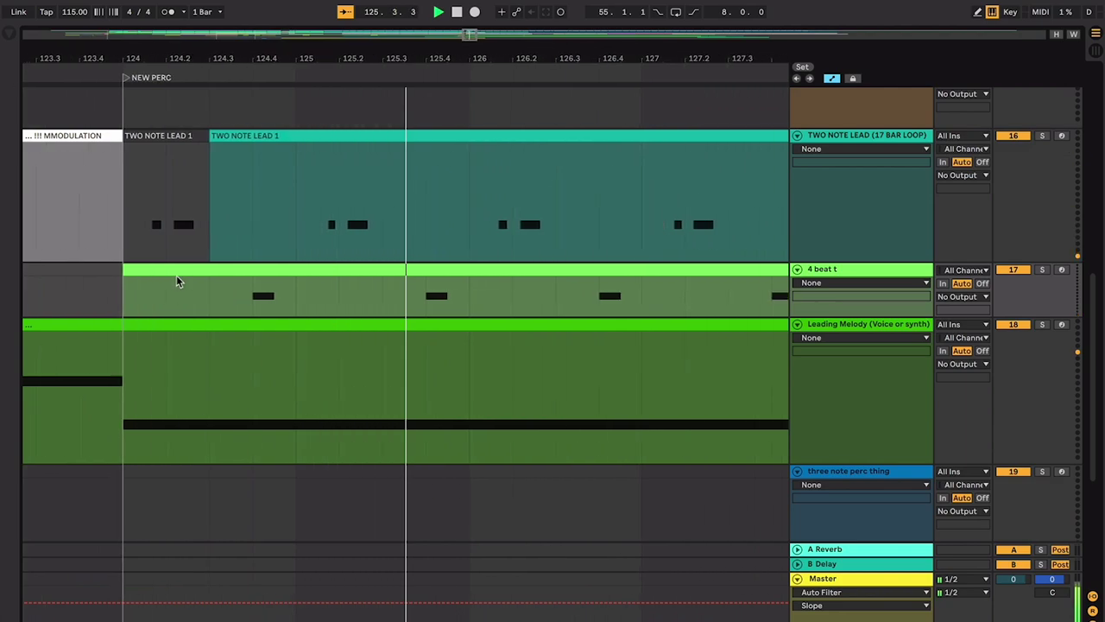
key("minus")
key("minus")
key("space")
Step: Examine how the bass line, drum, vocal and lead layers change across bars 117 to 189
scroll(375, 324, "right", 3)
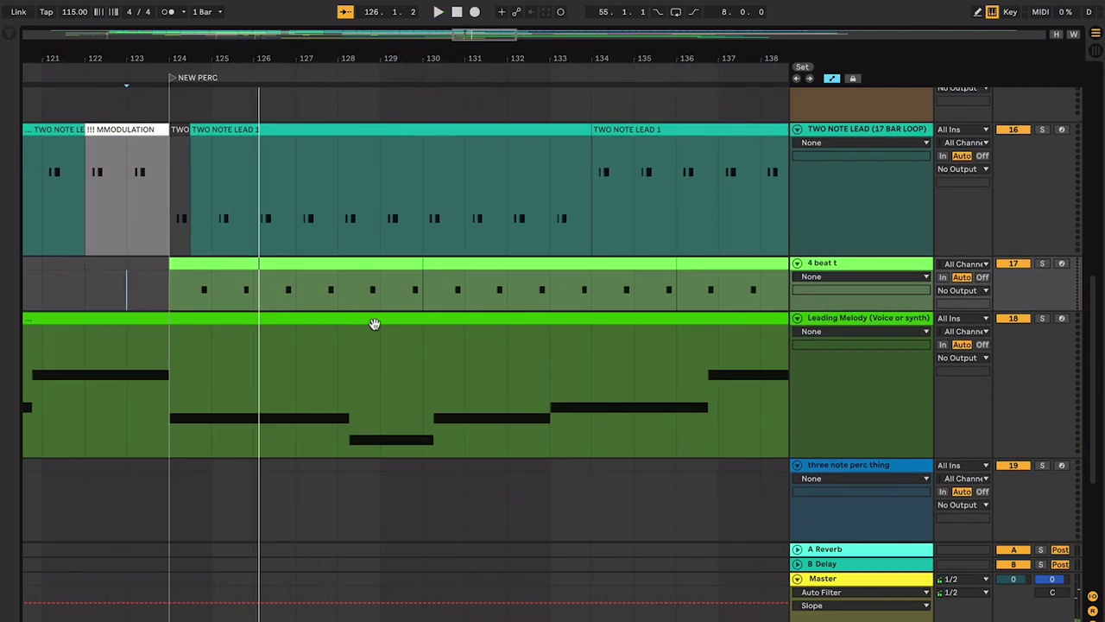
key("minus")
key("minus")
left_click(375, 336)
scroll(375, 336, "up", 8)
scroll(375, 337, "down", 4)
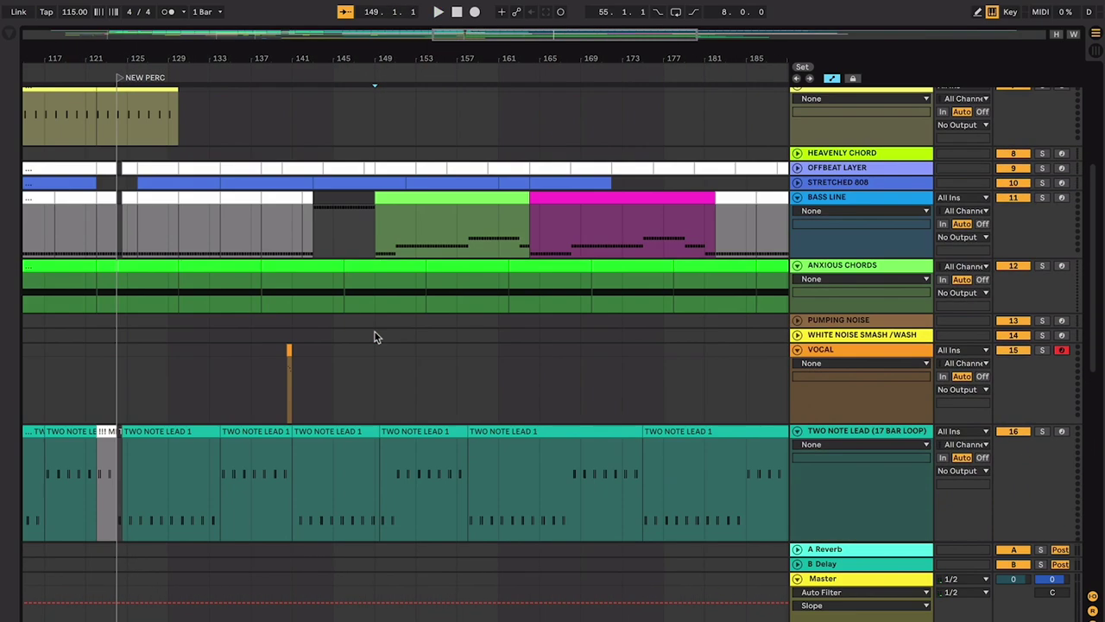
scroll(296, 354, "up", 10)
scroll(296, 358, "right", 2)
scroll(293, 361, "down", 10)
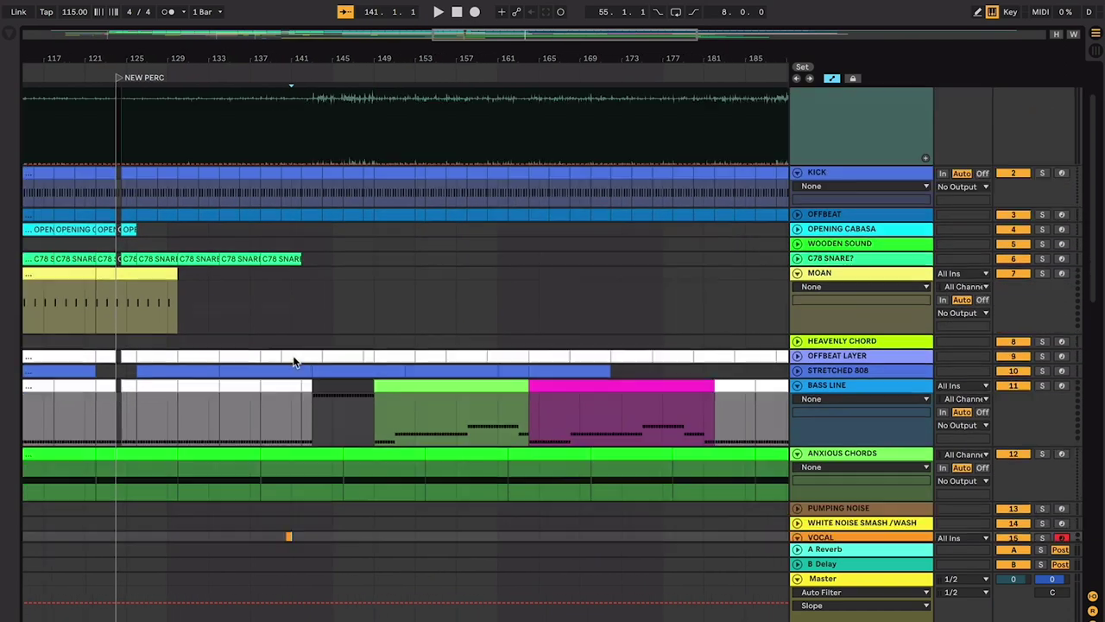
scroll(292, 360, "down", 1)
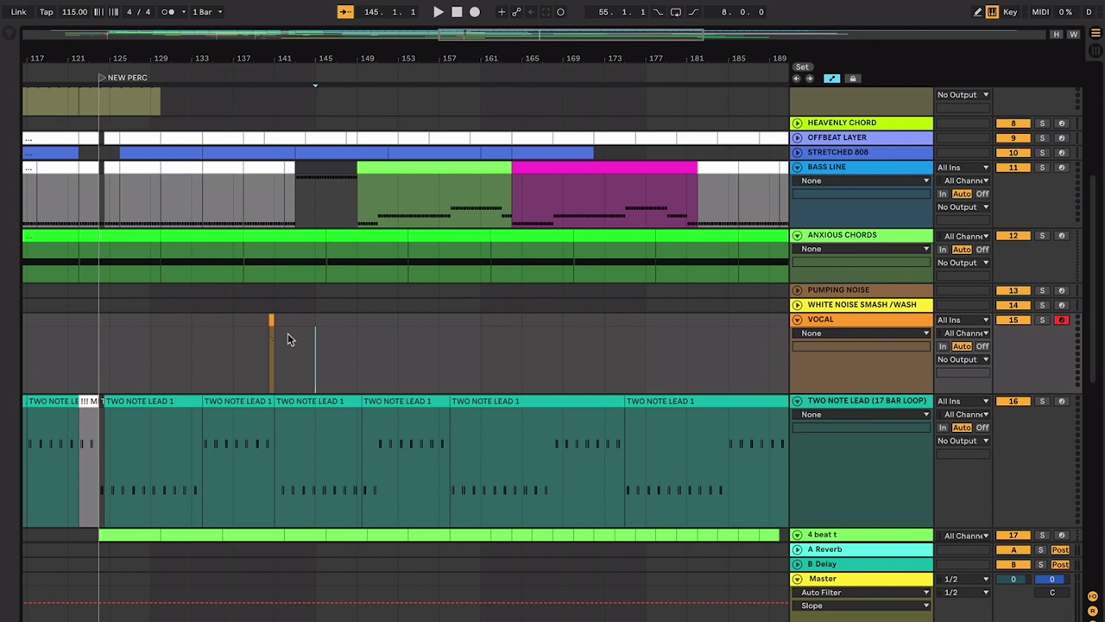
Step: Play briefly around bar 141 and examine the lead, 4 beat t, leading melody and bass line parts at that point
key("space")
key("space")
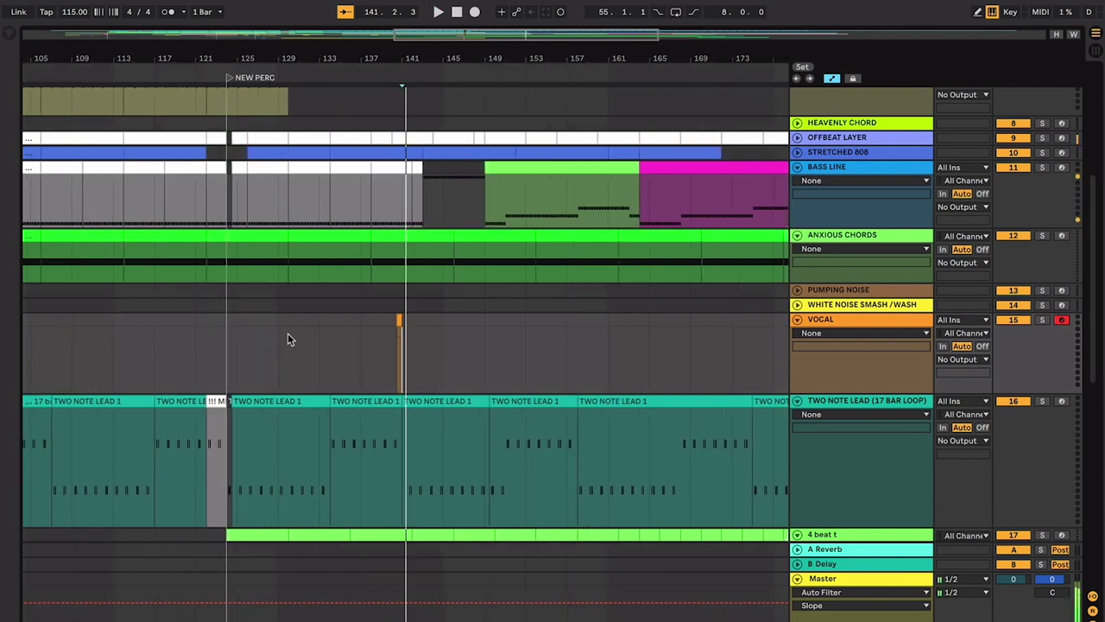
key("plus")
key("plus")
scroll(287, 338, "down", 5)
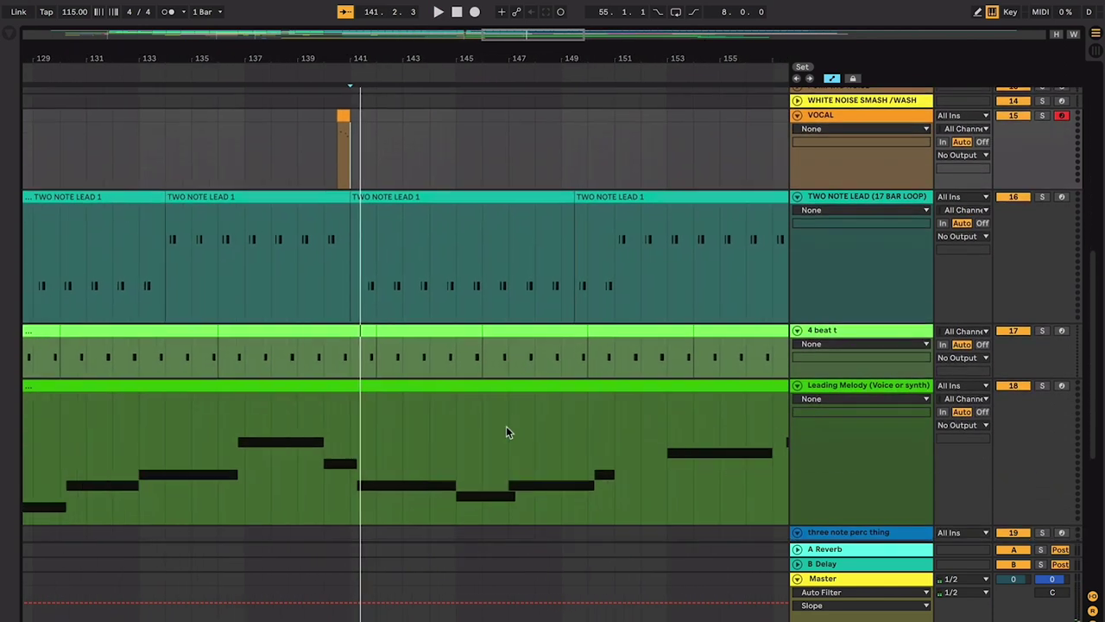
scroll(483, 328, "up", 3)
scroll(398, 207, "up", 3)
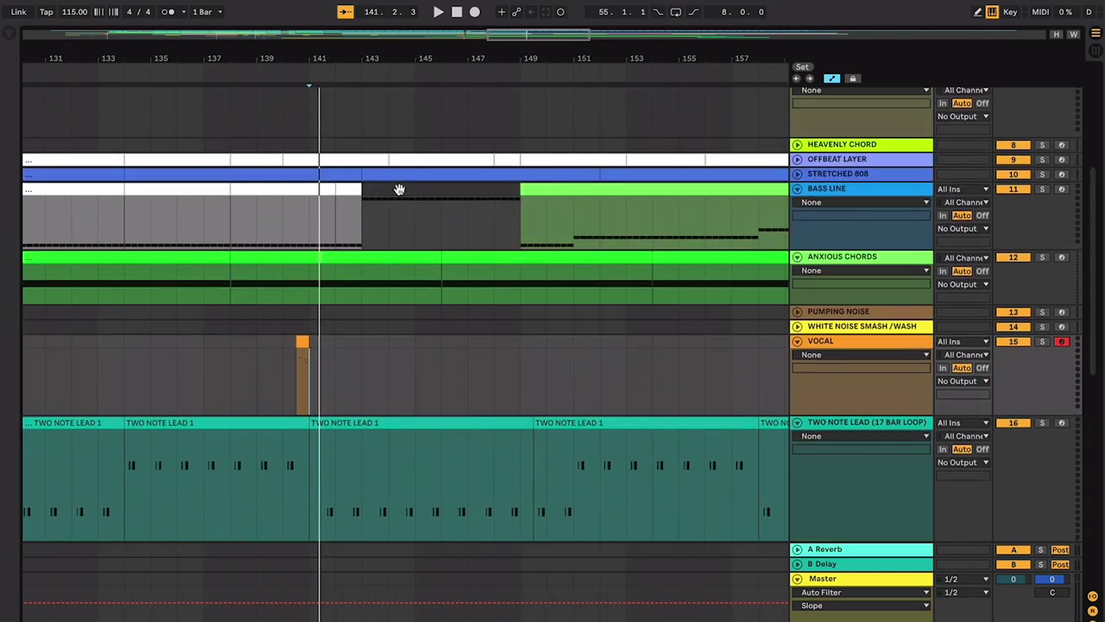
Step: Play from 142.3 to hear the bass line change at bar 143
left_click(347, 322)
key("plus")
key("plus")
key("plus")
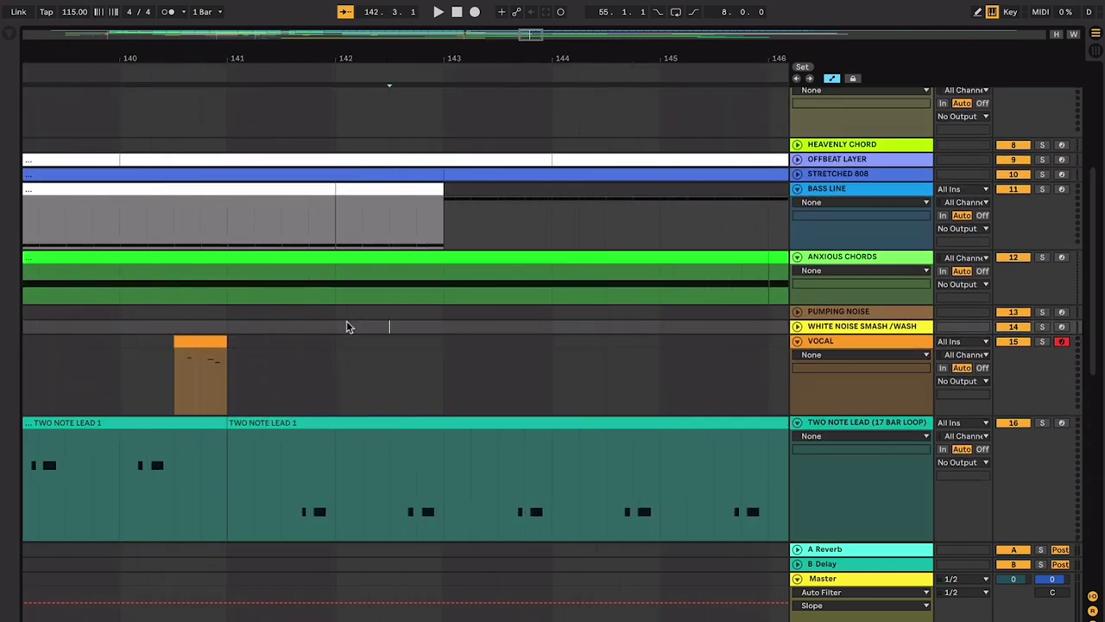
key("space")
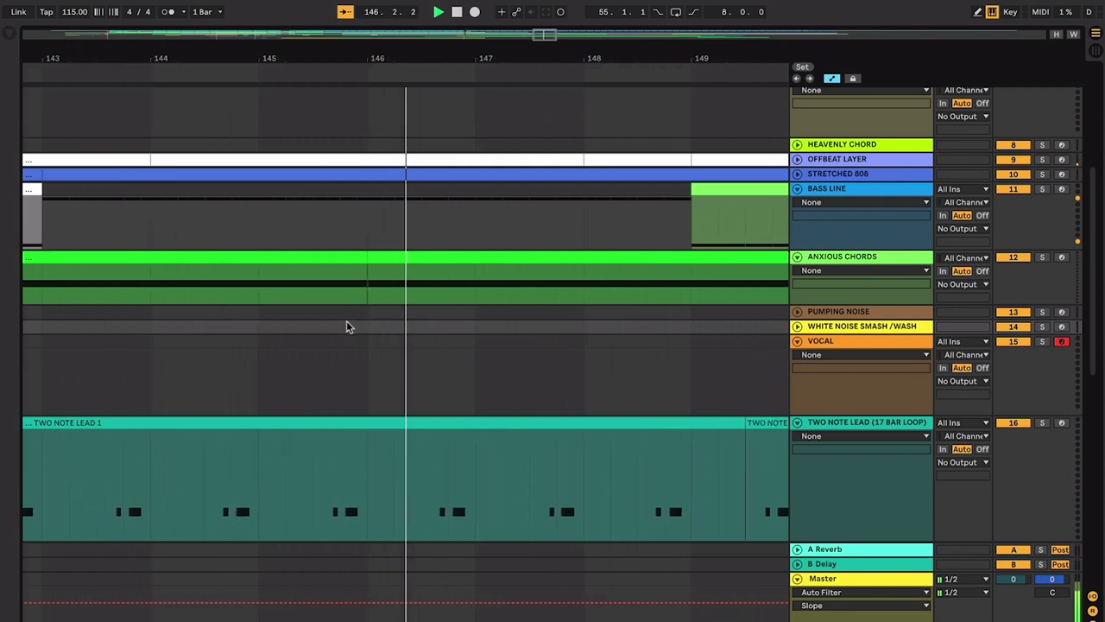
Step: Enlarge the BASS LINE track's height so its note pattern can be read clearly
key("minus")
scroll(394, 351, "up", 1)
scroll(392, 357, "up", 2)
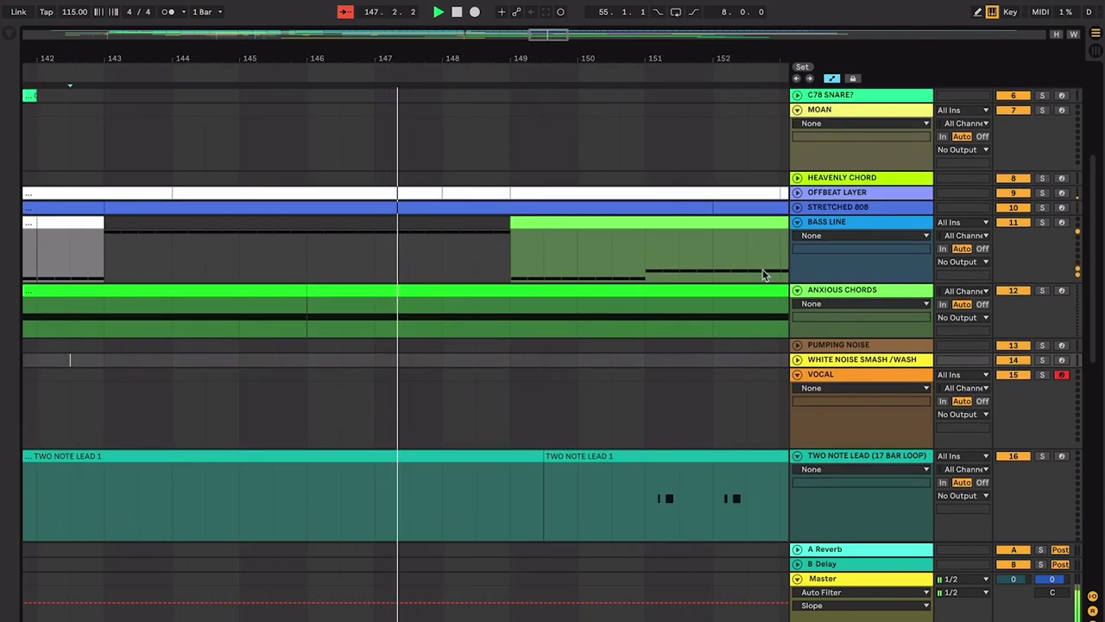
left_click_drag(816, 283, 815, 380)
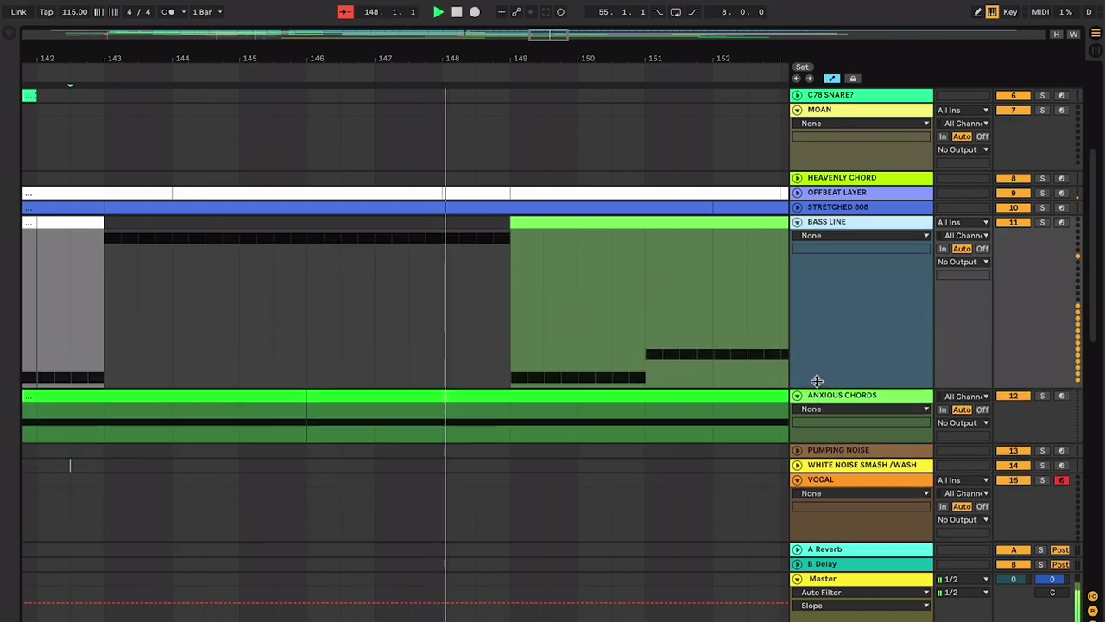
Step: Follow the bass line's playback through the green section from bar 149 into the magenta section at bar 164, and stop
left_click(534, 284)
key("plus")
key("plus")
key("minus")
key("minus")
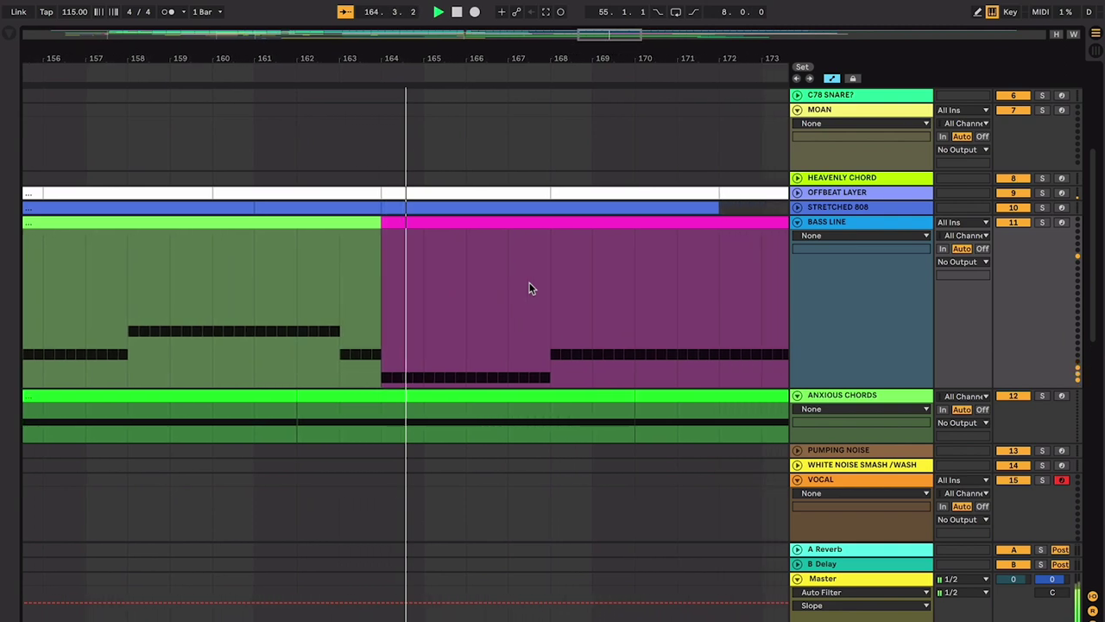
key("space")
key("minus")
key("minus")
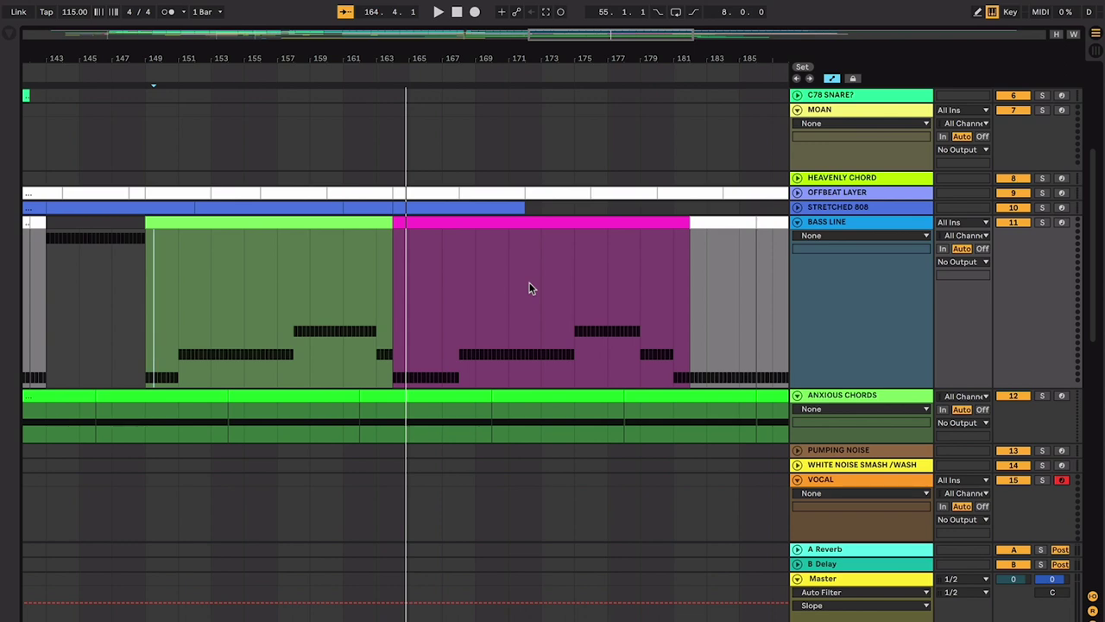
Step: Play the two note lead from bar 166 through its note change at bar 168, and stop the playback
scroll(529, 282, "down", 10)
left_click(442, 244)
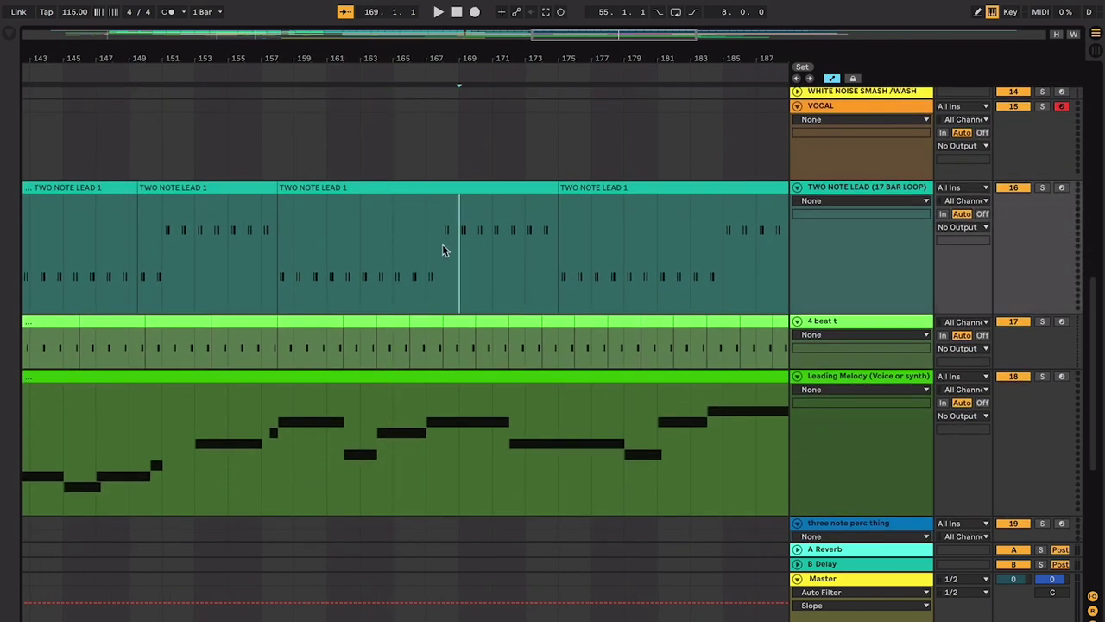
left_click(424, 243)
key("plus")
key("plus")
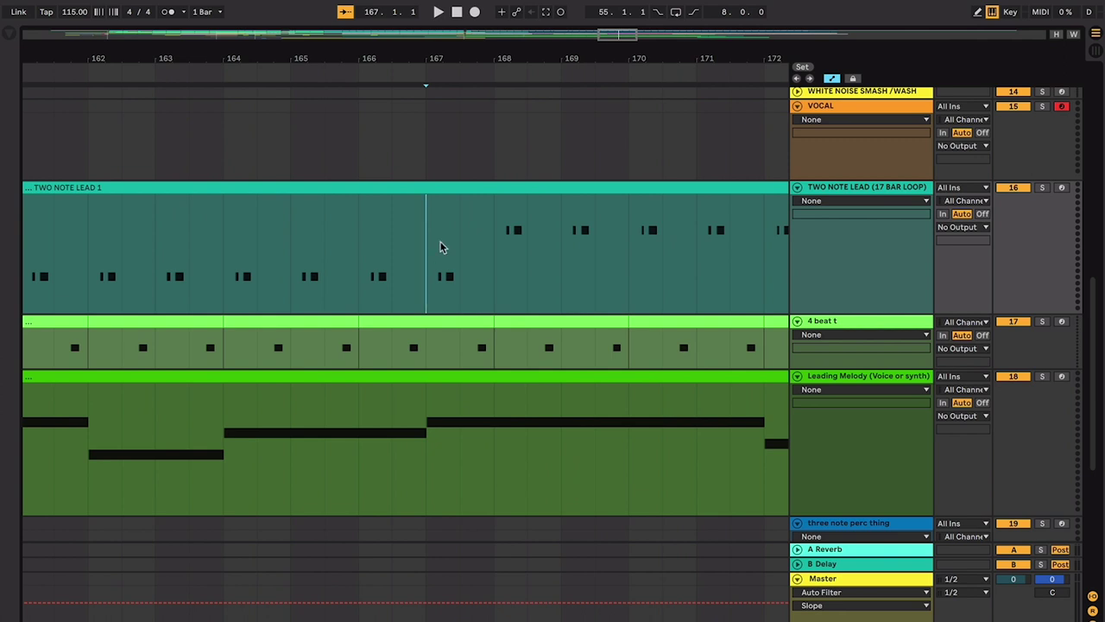
left_click(361, 248)
key("space")
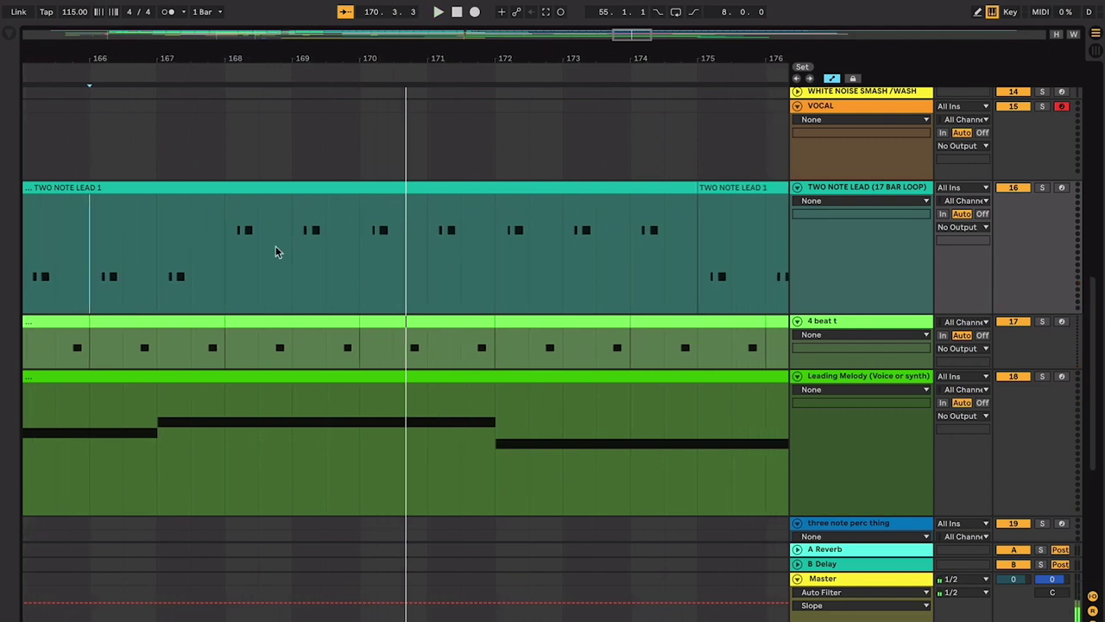
key("space")
Step: Select bars 168 to 172 of the two note lead and compare them with the bass line over the same bars
left_click_drag(252, 254, 500, 227)
scroll(500, 223, "up", 6)
key("minus")
key("minus")
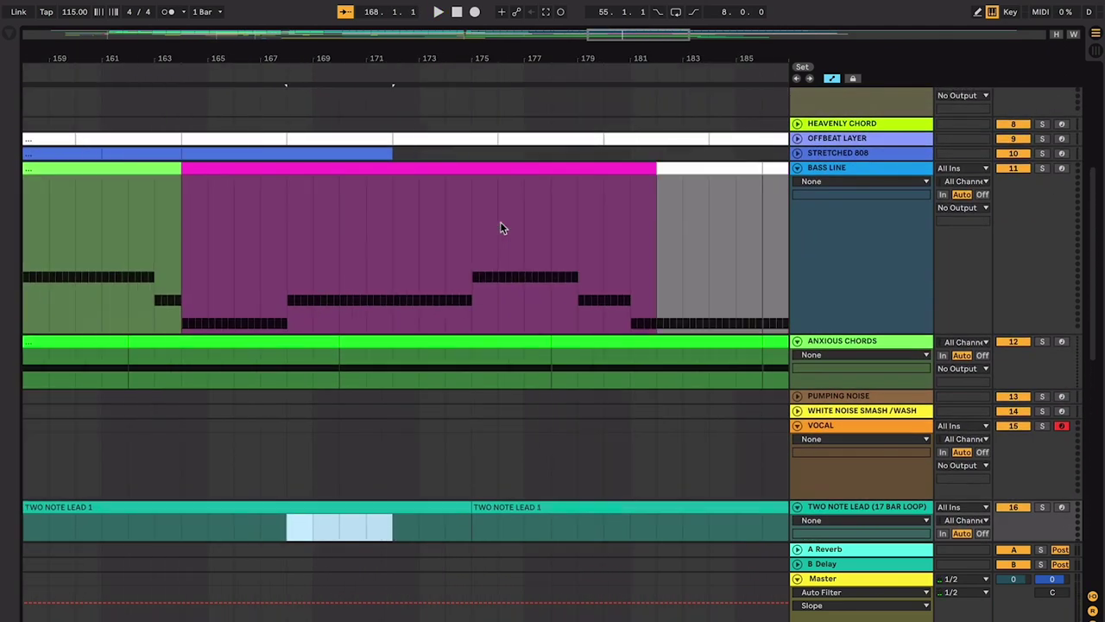
scroll(500, 224, "down", 4)
scroll(447, 375, "left", 3)
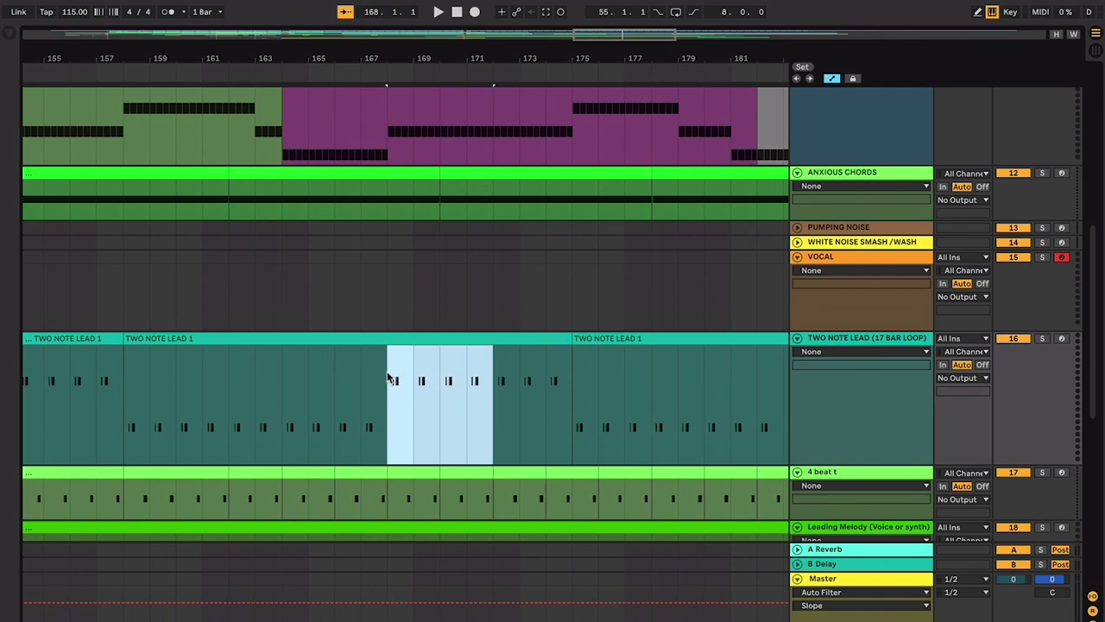
Step: Compare the lead's higher notes, selected from bar 168 to 175, with the bass line's low notes, selected from bar 164 to 168
scroll(389, 377, "up", 2)
left_click(298, 185)
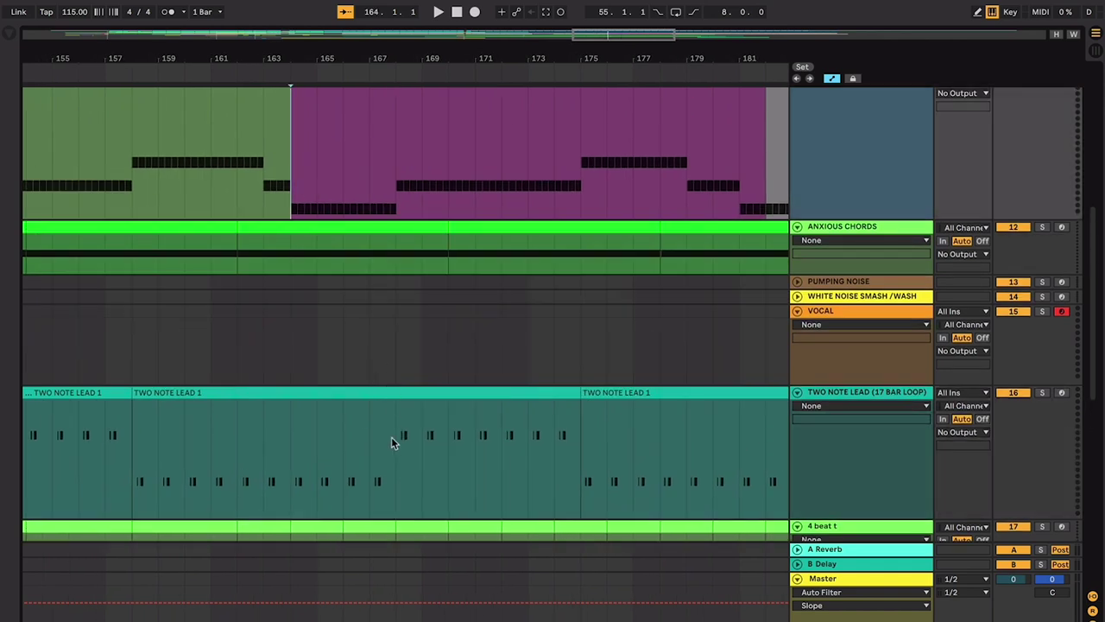
left_click_drag(392, 442, 581, 439)
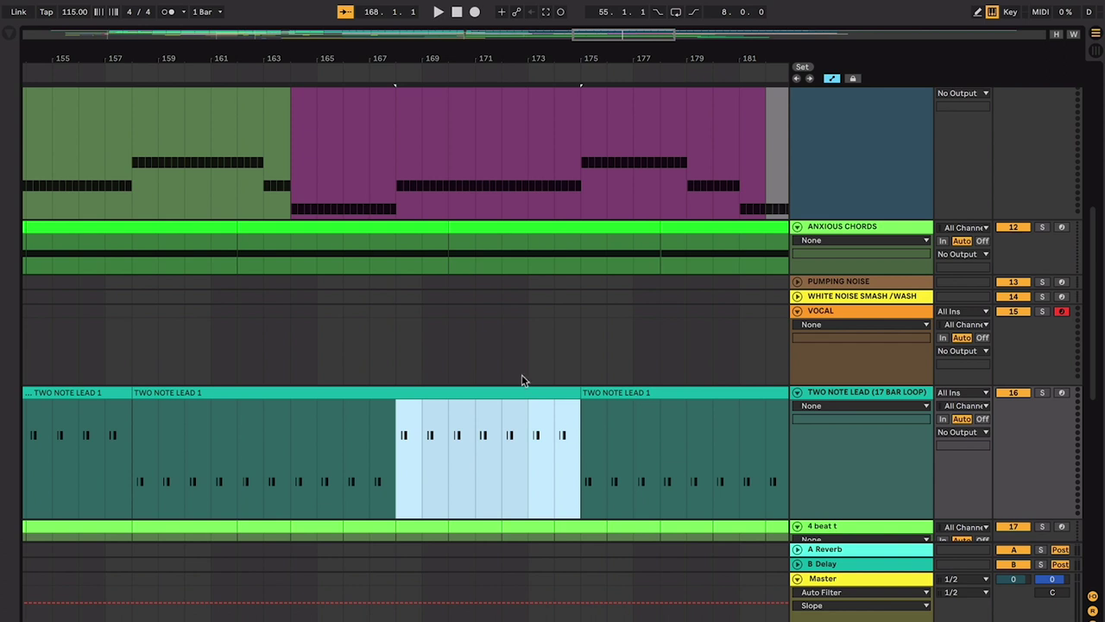
left_click_drag(301, 160, 390, 193)
scroll(382, 308, "up", 4)
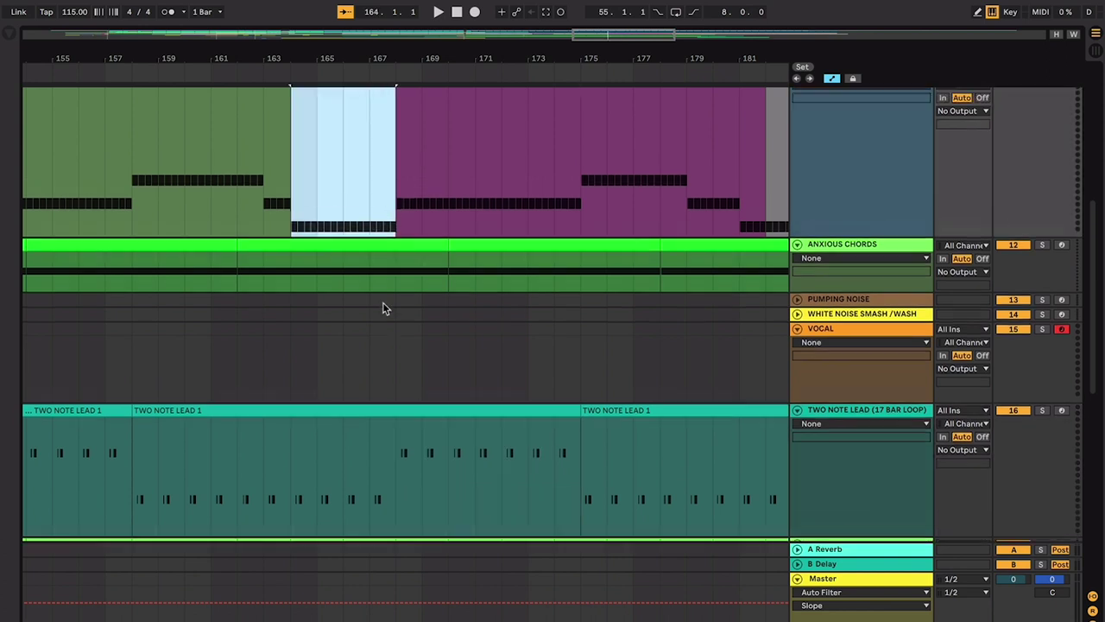
left_click(345, 225)
left_click(416, 233)
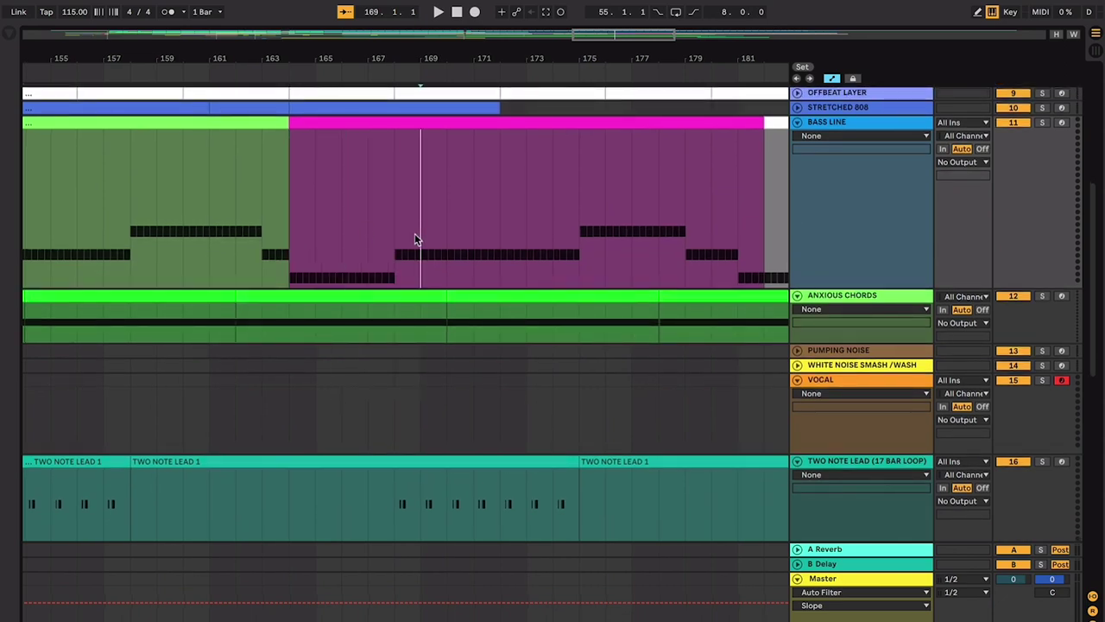
Step: Review all layers around bar 185 and select the bass line clip that starts at bar 182
scroll(416, 254, "down", 10)
key("minus")
key("minus")
key("minus")
key("minus")
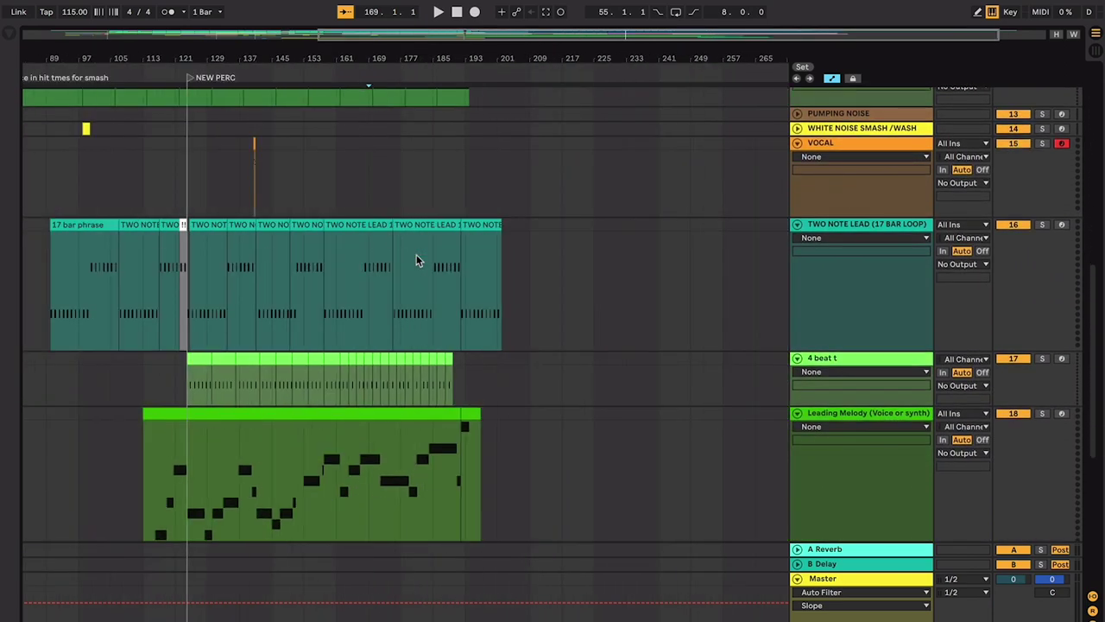
scroll(416, 255, "up", 12)
scroll(449, 302, "up", 5)
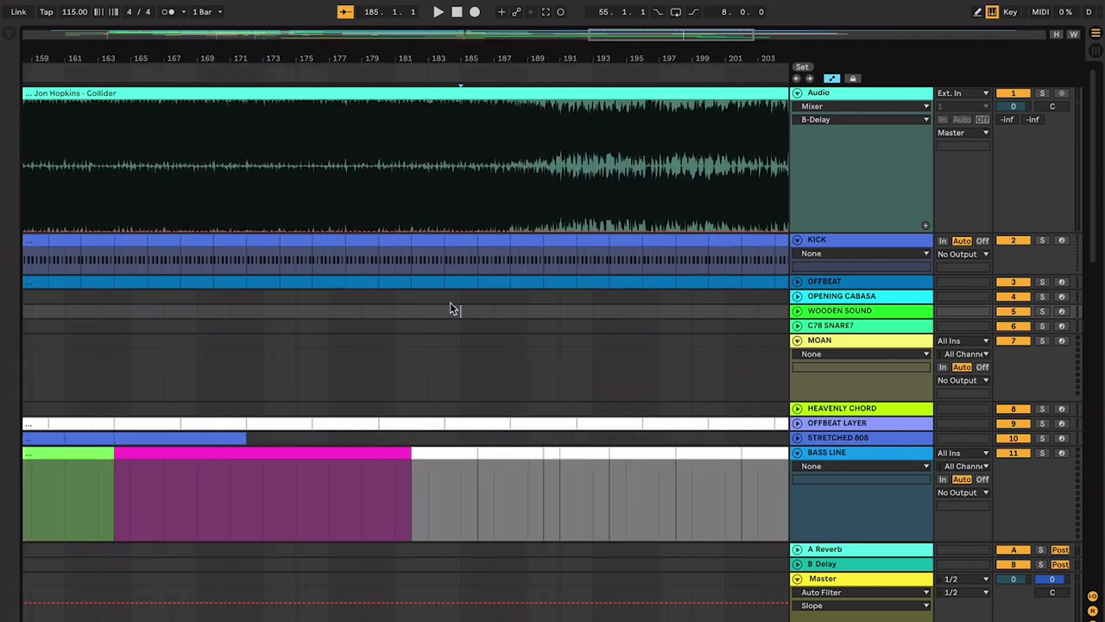
scroll(450, 303, "down", 3)
left_click(441, 308)
scroll(440, 308, "down", 5)
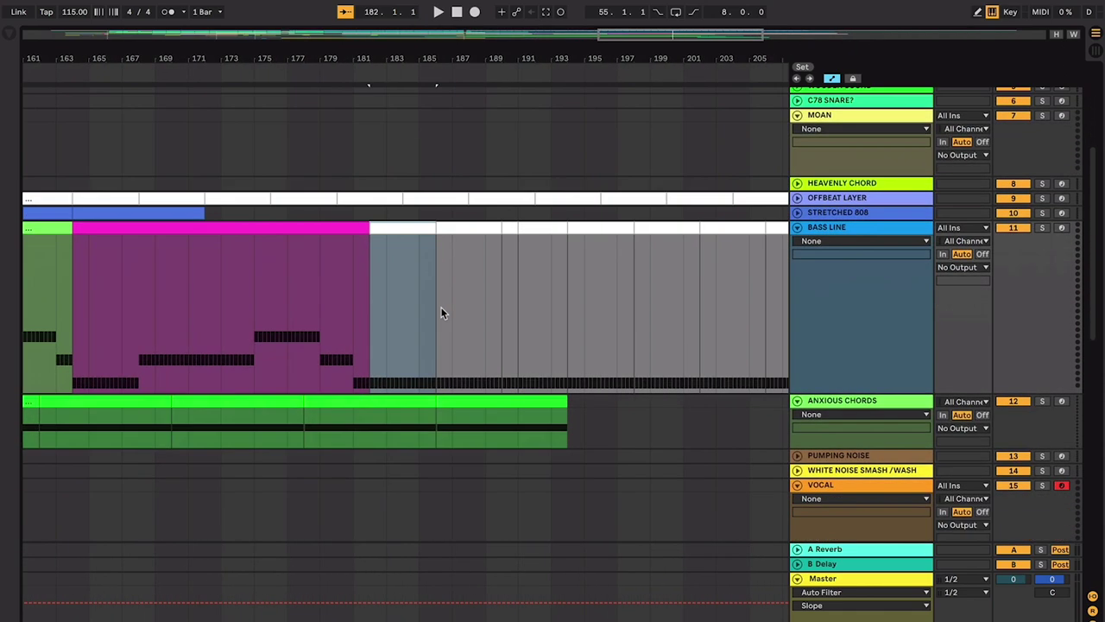
Step: Look over the layers across the second half of the arrangement and unfold the chords bd track
scroll(619, 263, "down", 3)
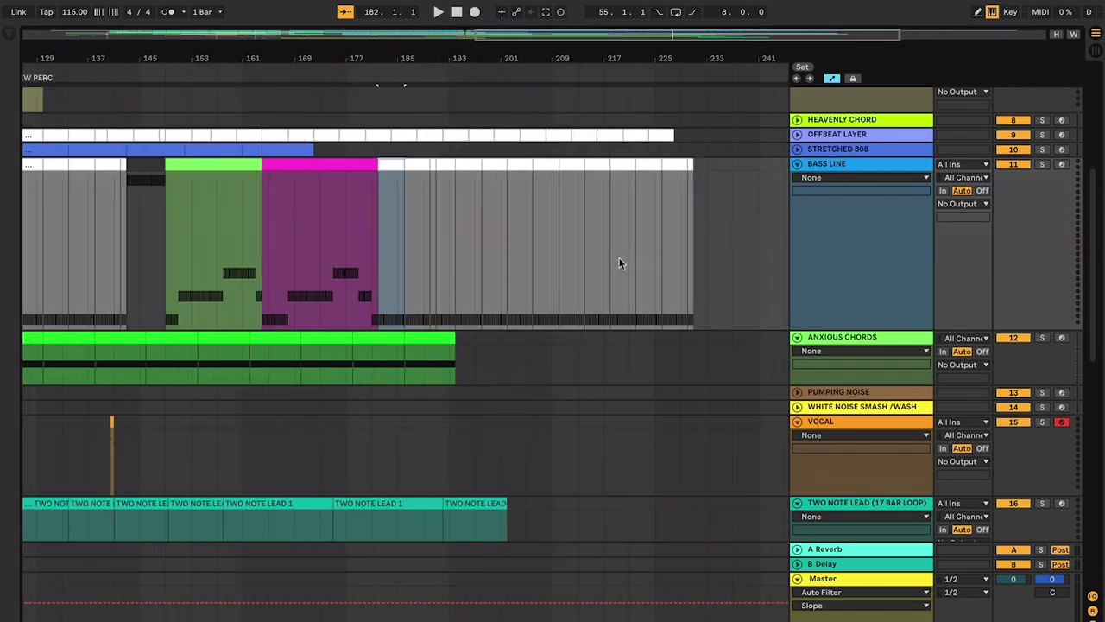
scroll(362, 249, "left", 3)
scroll(363, 249, "down", 2)
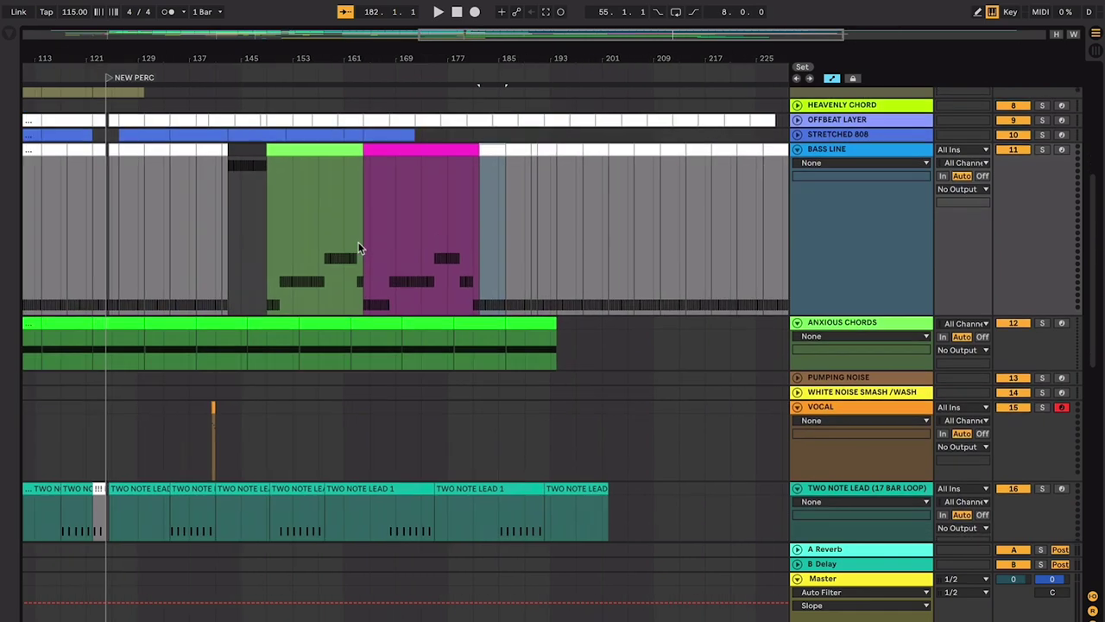
scroll(316, 210, "right", 2)
scroll(354, 247, "down", 10)
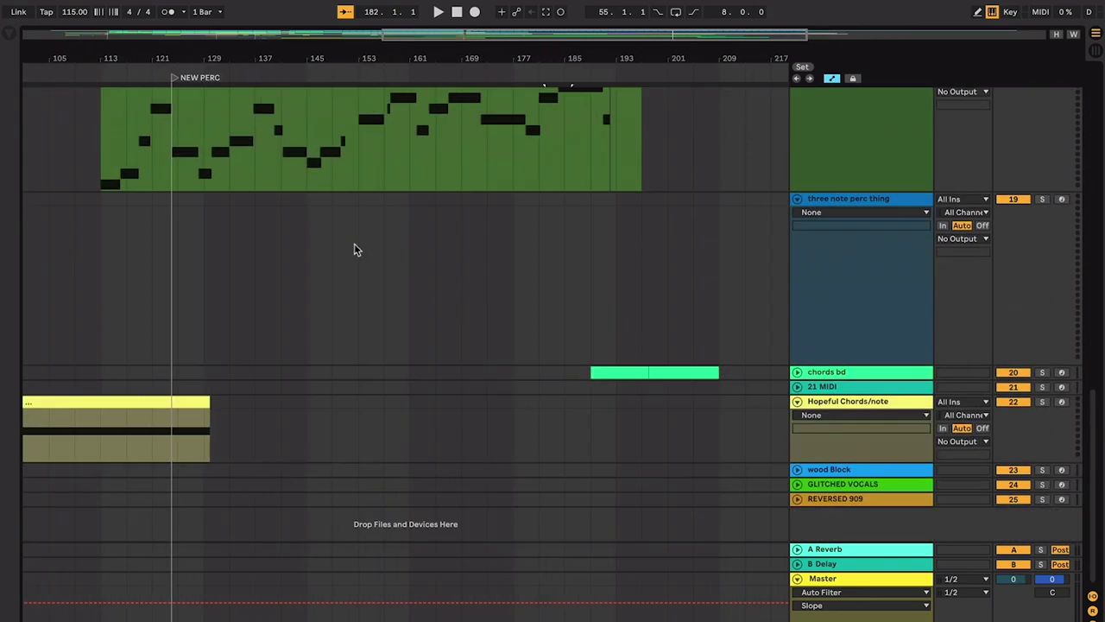
left_click(797, 372)
Step: Play the Jon Hopkins - Collider reference audio from bar 197 for a short stretch
scroll(646, 314, "up", 15)
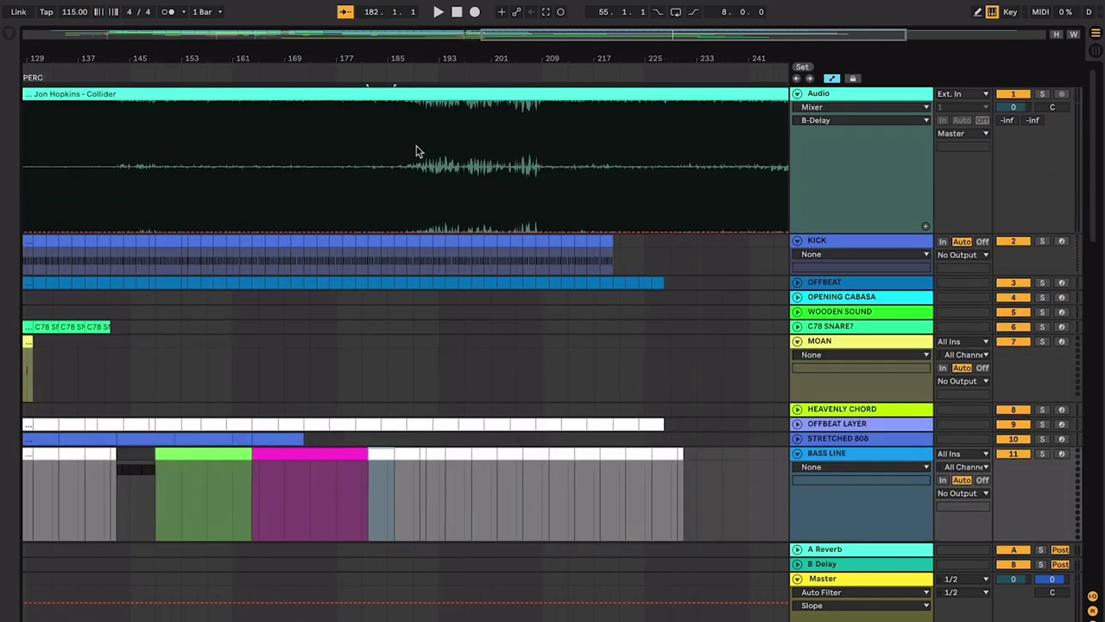
left_click(415, 152)
key("space")
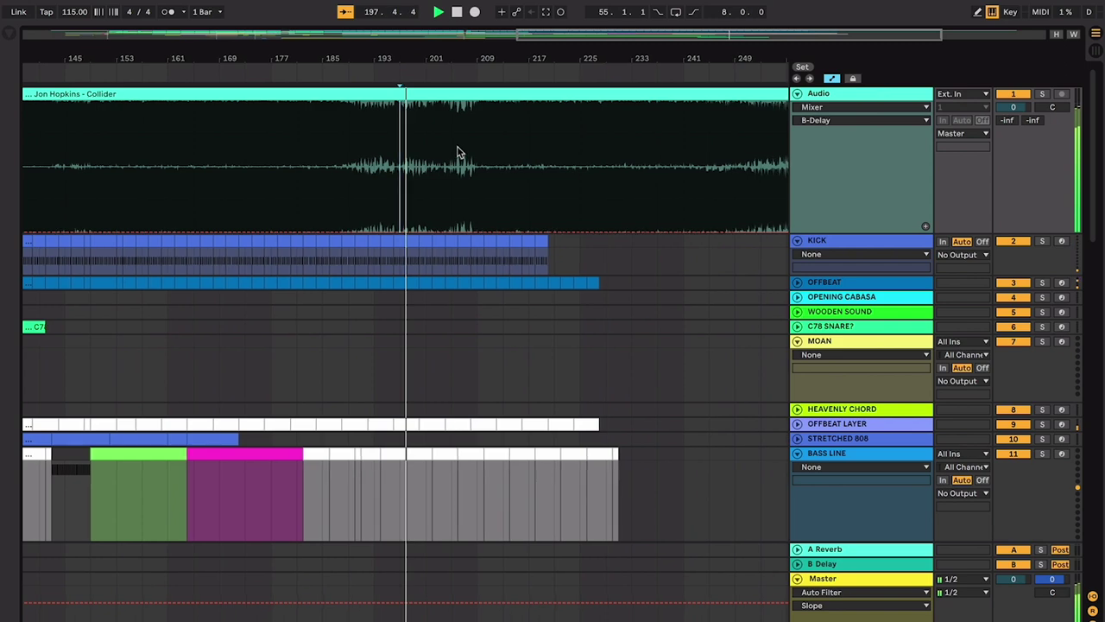
key("space")
Step: Select the second chords bd clip, which starts at bar 198, and view its notes
scroll(461, 152, "down", 15)
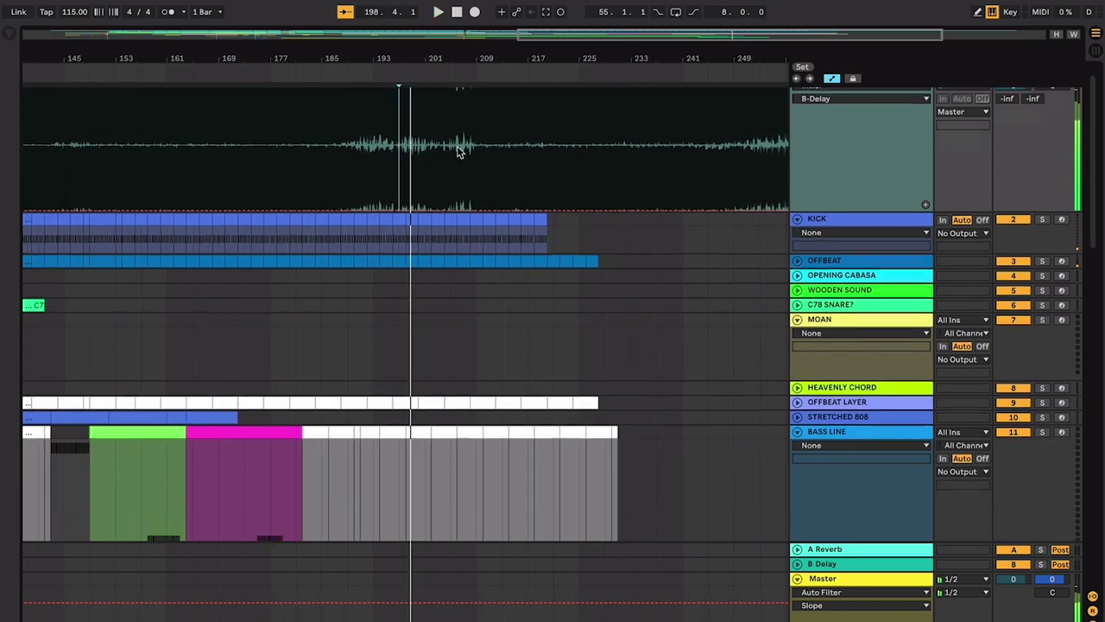
left_click(437, 367)
left_click(431, 400)
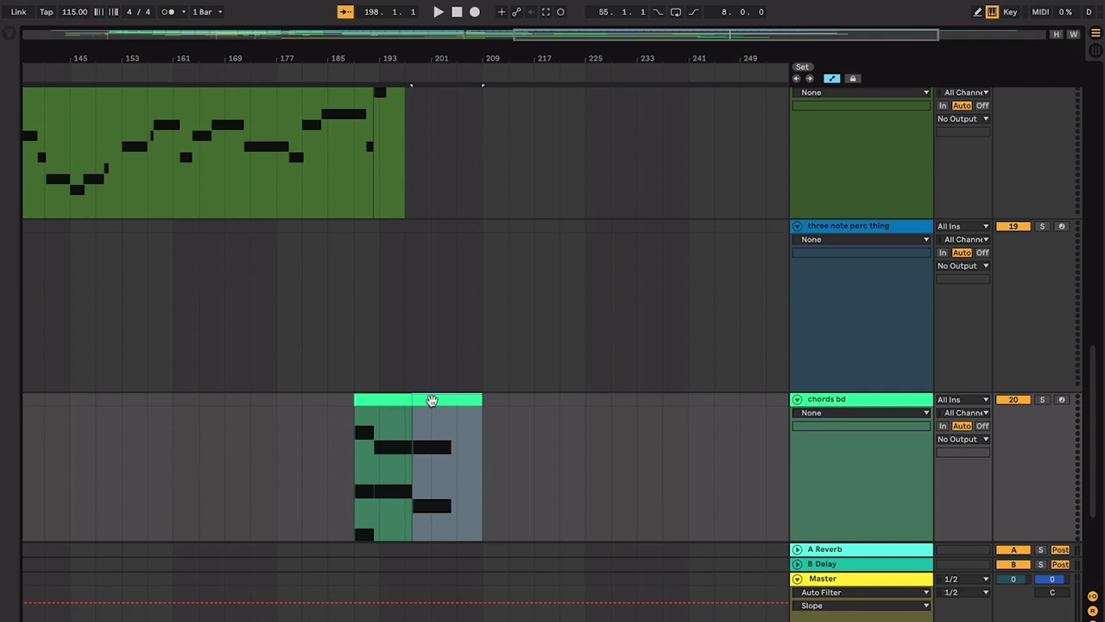
Step: Play the reference audio from bar 209, where its loud section ends
scroll(432, 400, "up", 15)
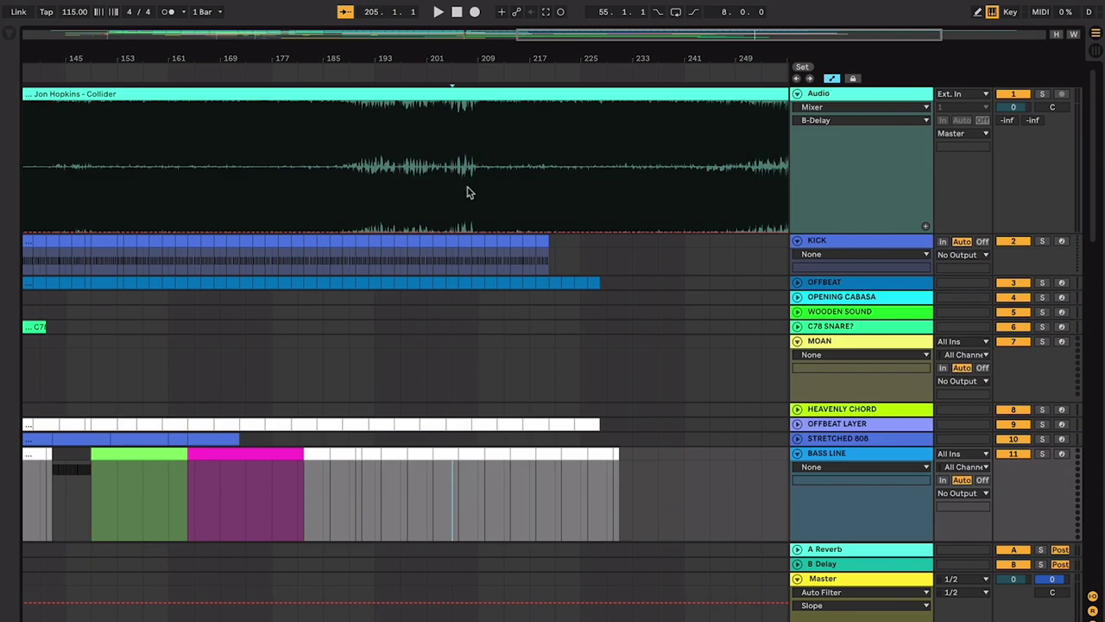
left_click(476, 180)
key("plus")
key("plus")
key("plus")
key("space")
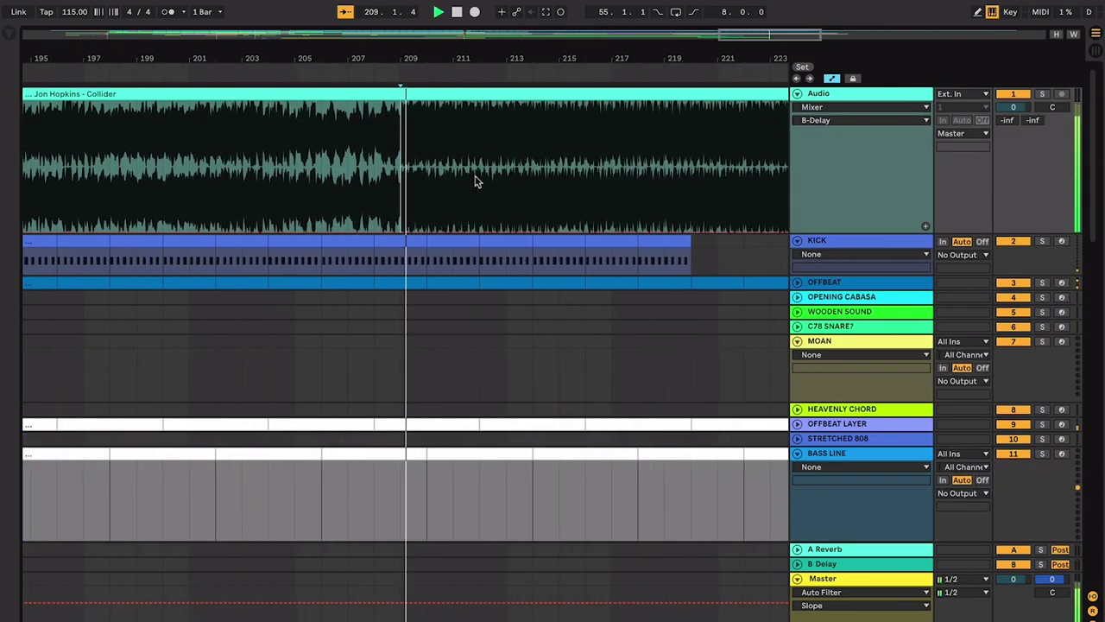
Step: Check which layers remain at bar 209, continue the playback to bar 211, and view the rest of the arrangement
scroll(406, 188, "down", 10)
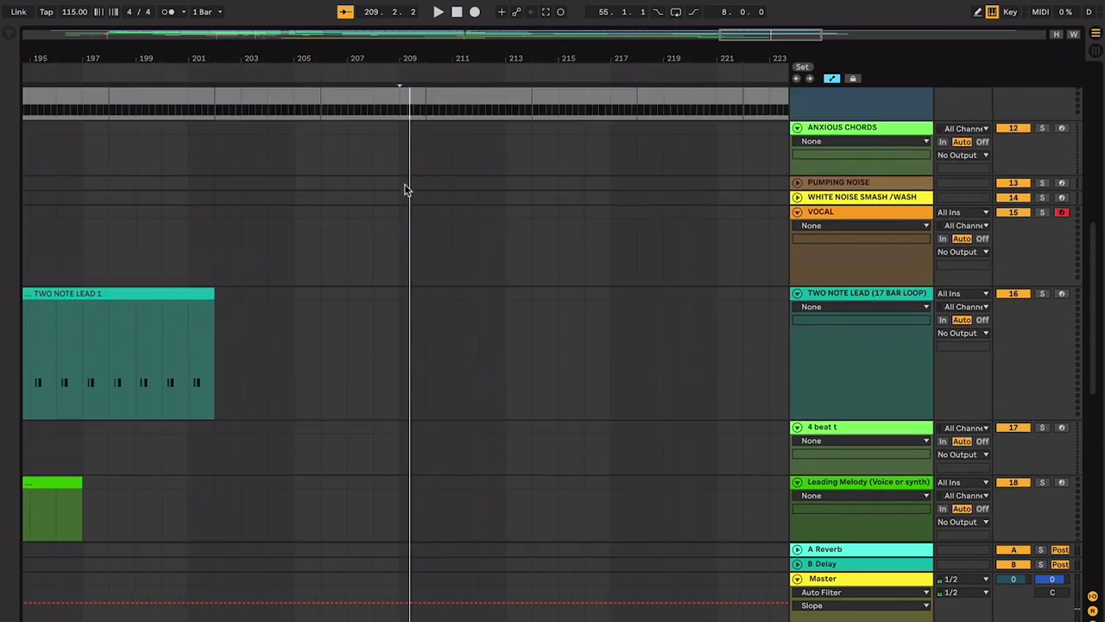
scroll(405, 189, "up", 10)
key("minus")
key("minus")
key("minus")
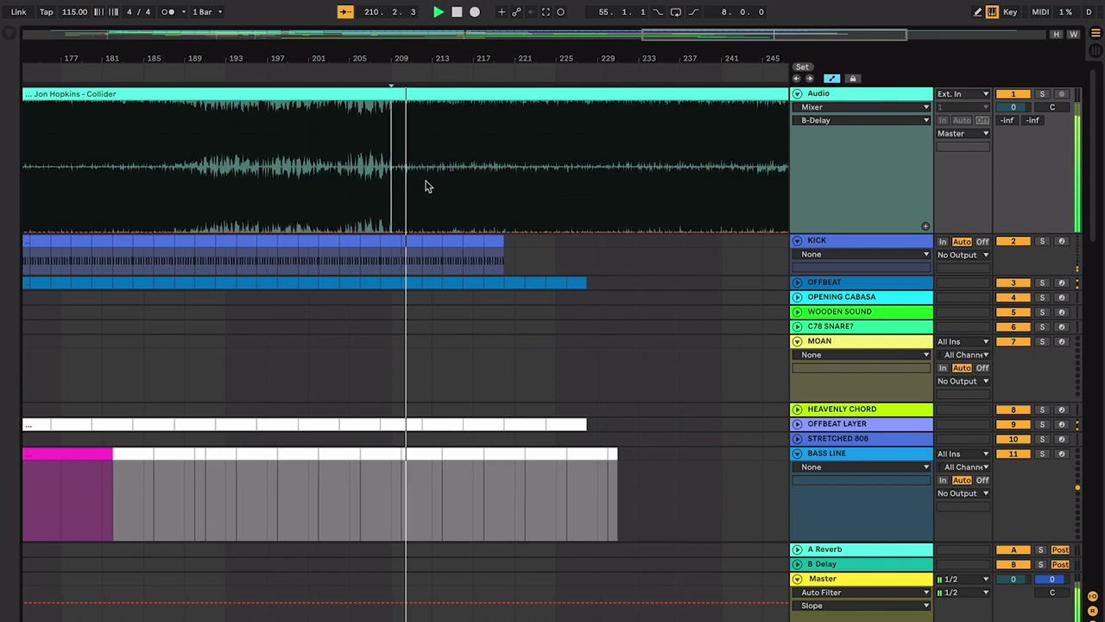
key("minus")
key("minus")
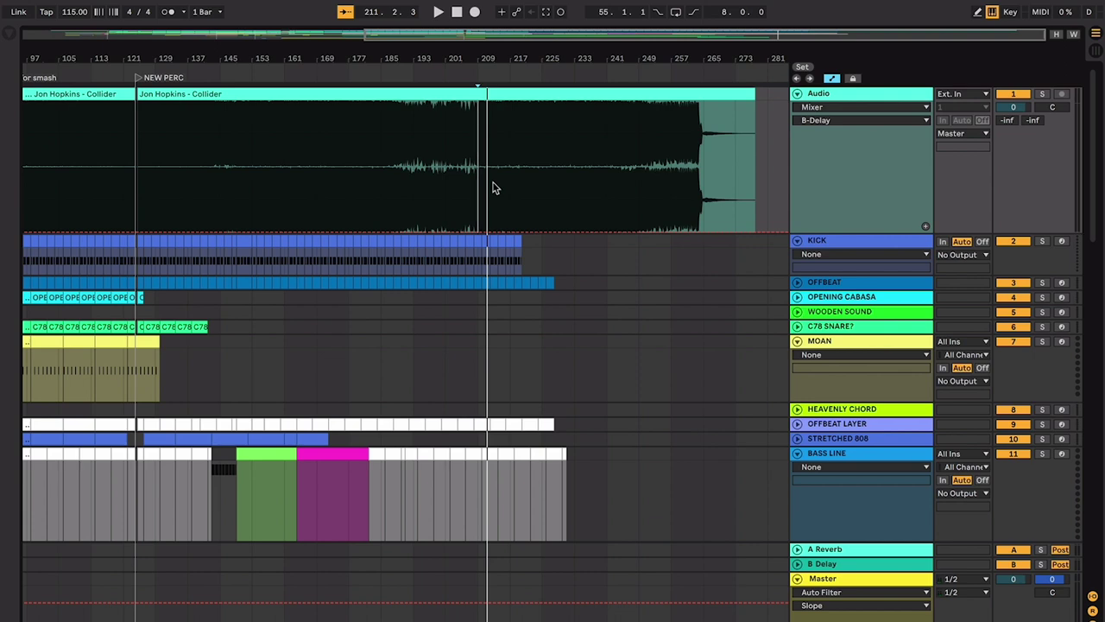
Step: Select the reference audio from bar 209 to bar 249 and compare the stretch with the earlier arrangement
left_click_drag(480, 177, 639, 181)
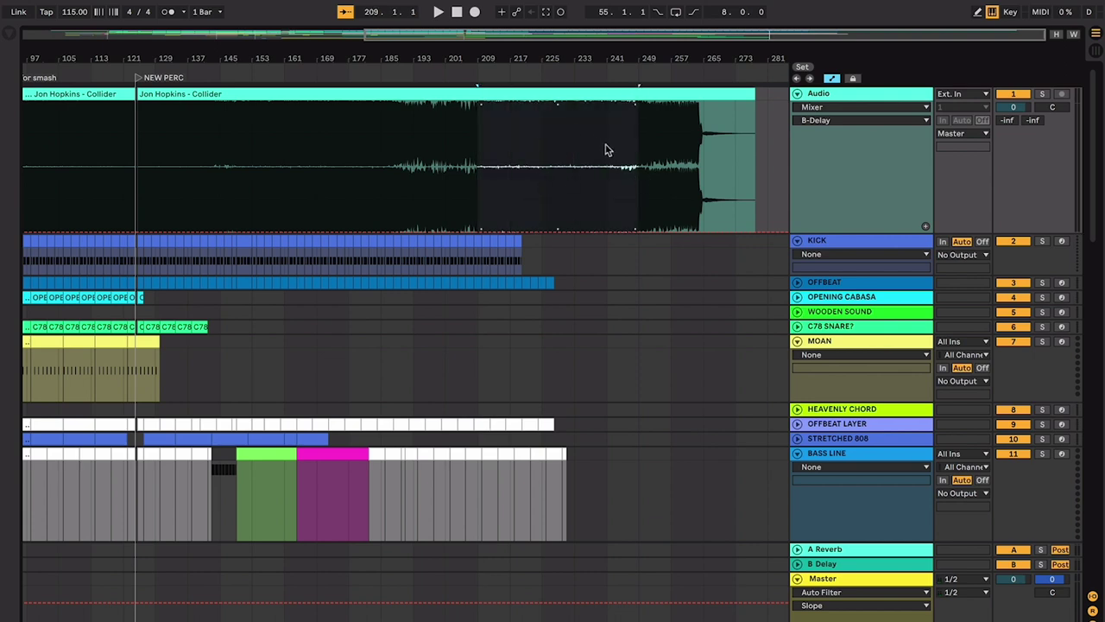
scroll(635, 176, "left", 5)
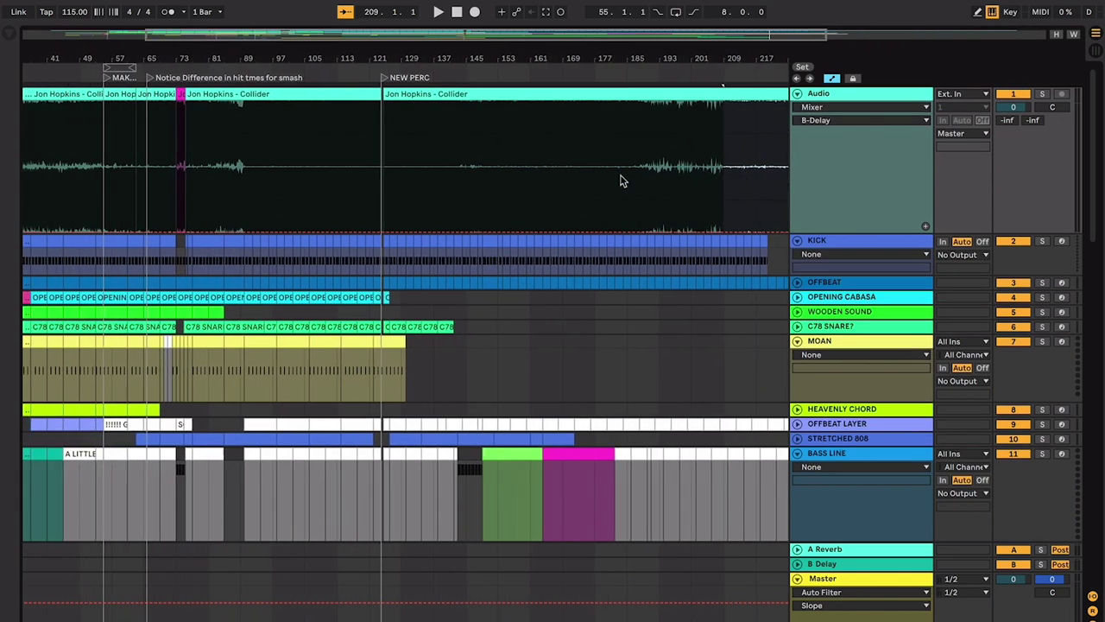
Step: Select the reference audio from bar 1 to bar 209 and compare it with the remaining stretch of the track
key("minus")
left_click_drag(583, 160, 24, 156)
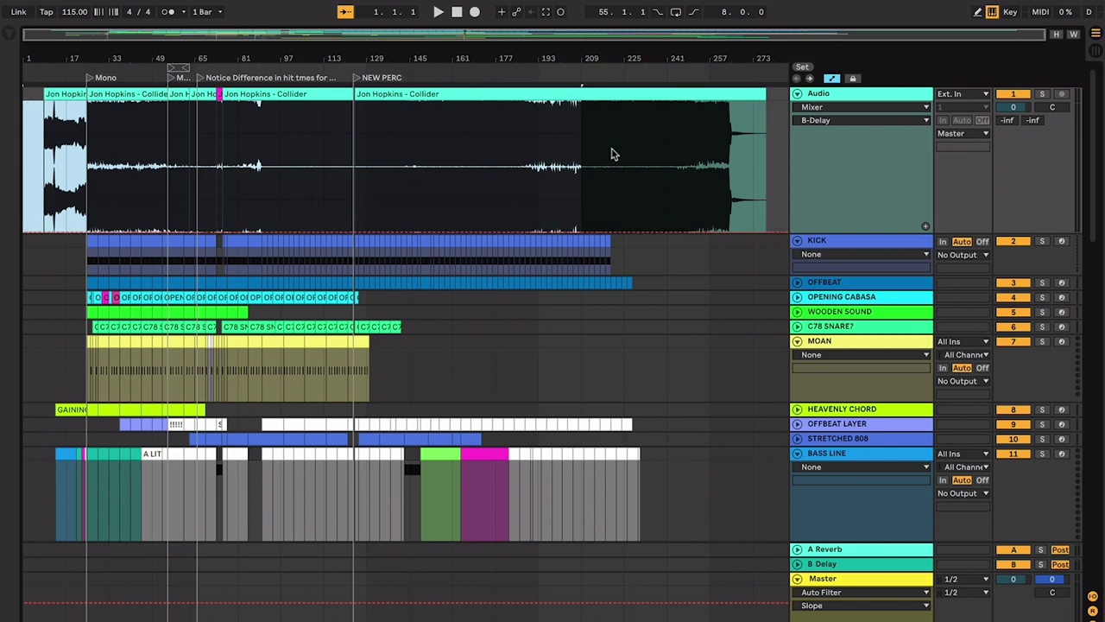
scroll(570, 171, "up", 5)
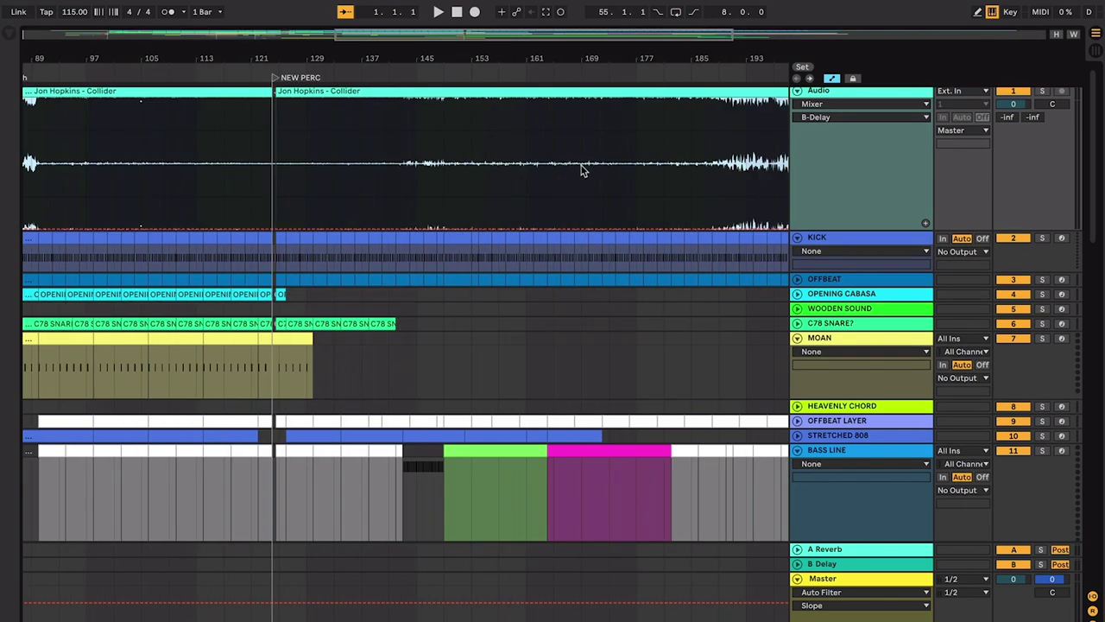
scroll(386, 151, "down", 3)
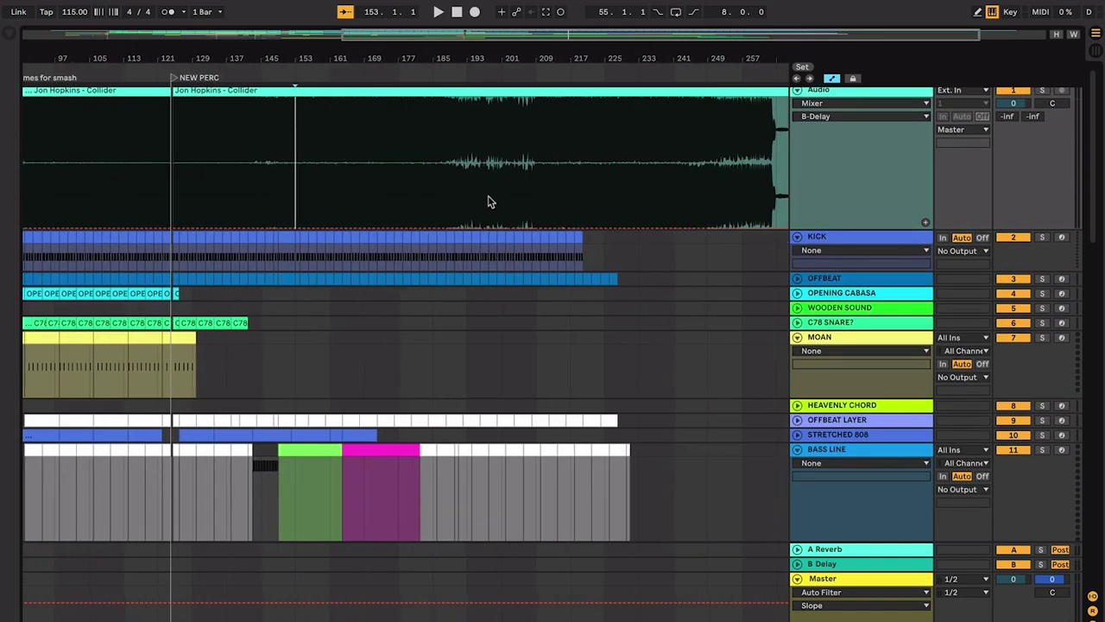
Step: Play the reference audio from bar 209 through the closing section to its fade-out, stopping at about bar 273
left_click(535, 189)
scroll(656, 183, "right", 3)
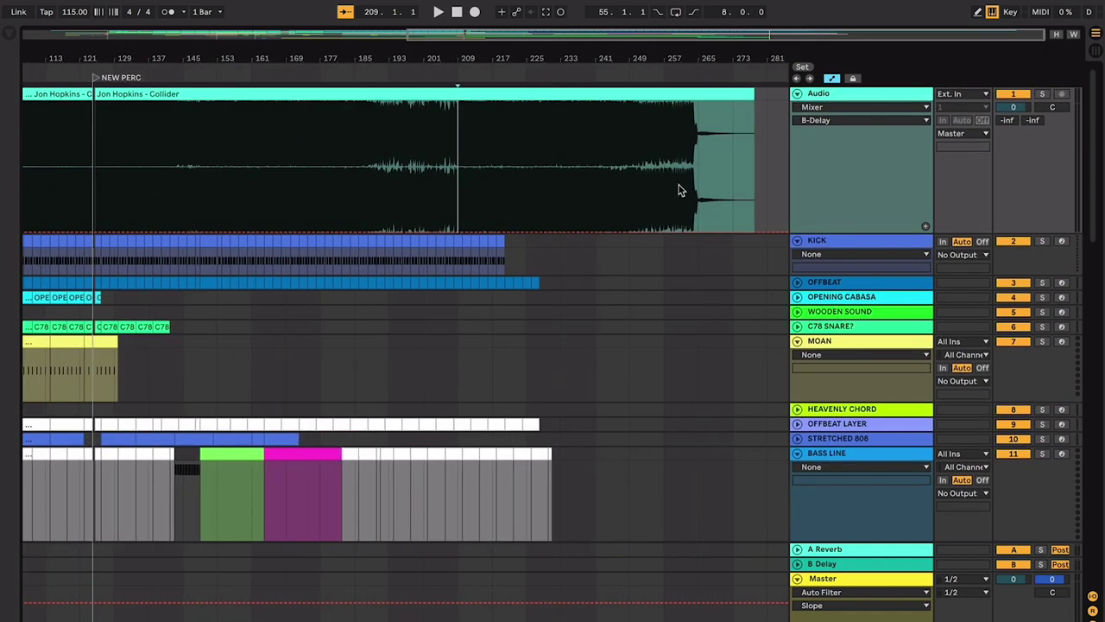
key("space")
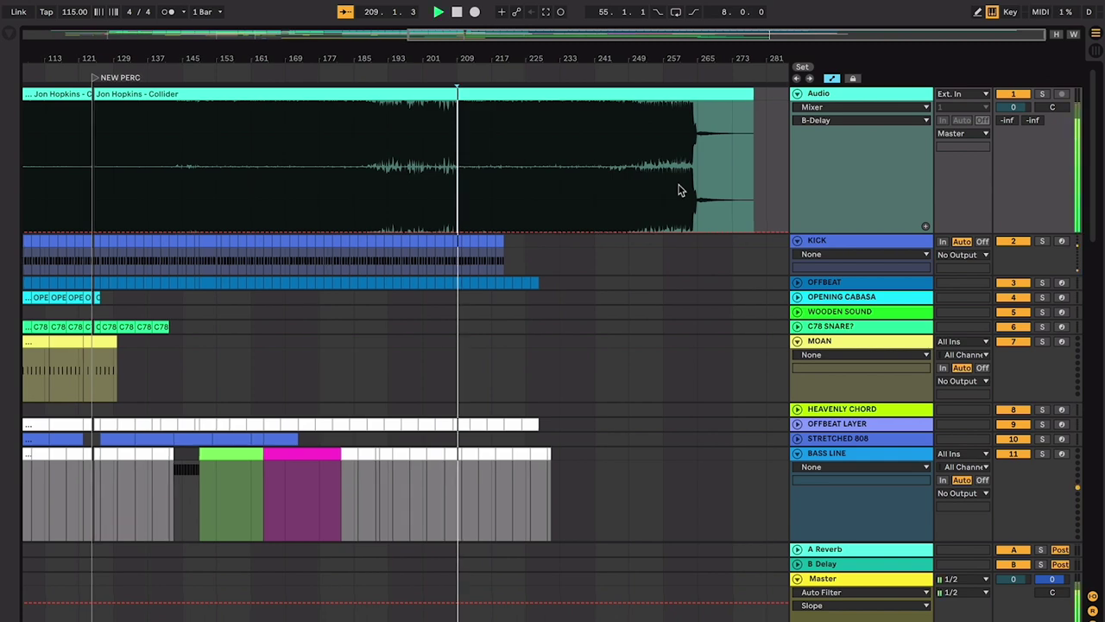
key("plus")
key("plus")
key("plus")
left_click(371, 180)
key("space")
key("space")
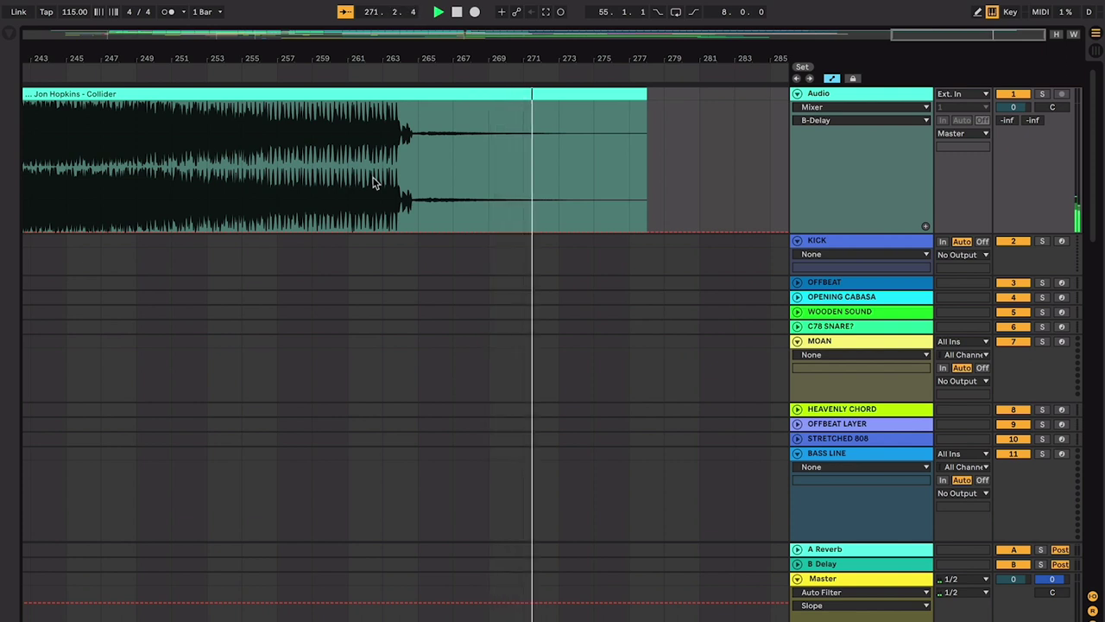
key("space")
Step: Return to the bass line's changing section and select the green clip that starts at bar 149
key("minus")
key("minus")
key("minus")
key("minus")
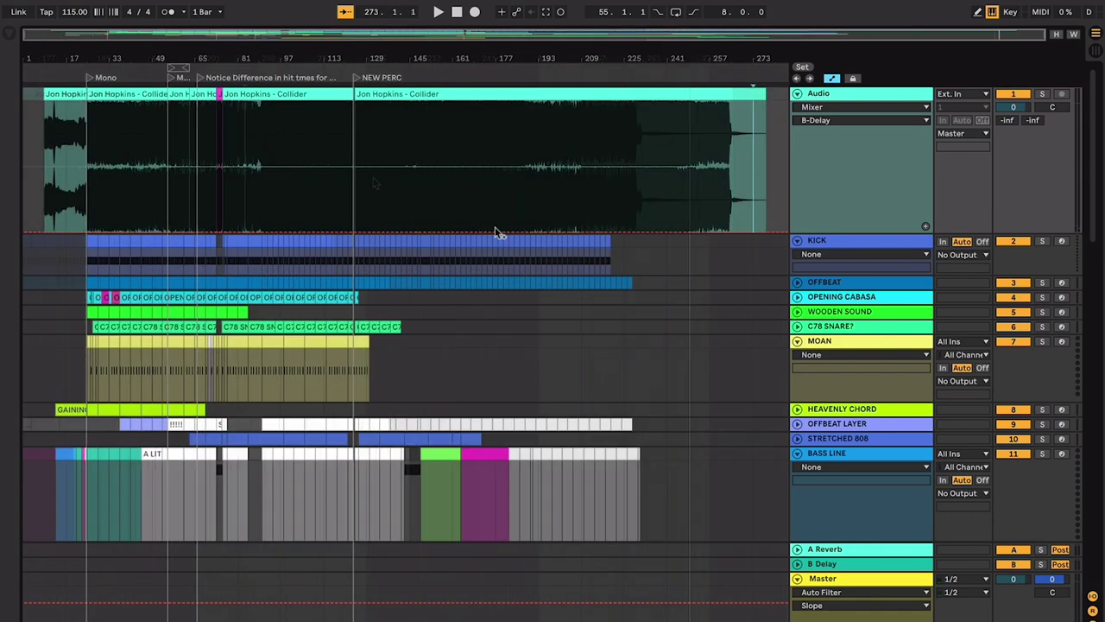
left_click(496, 297)
key("plus")
key("plus")
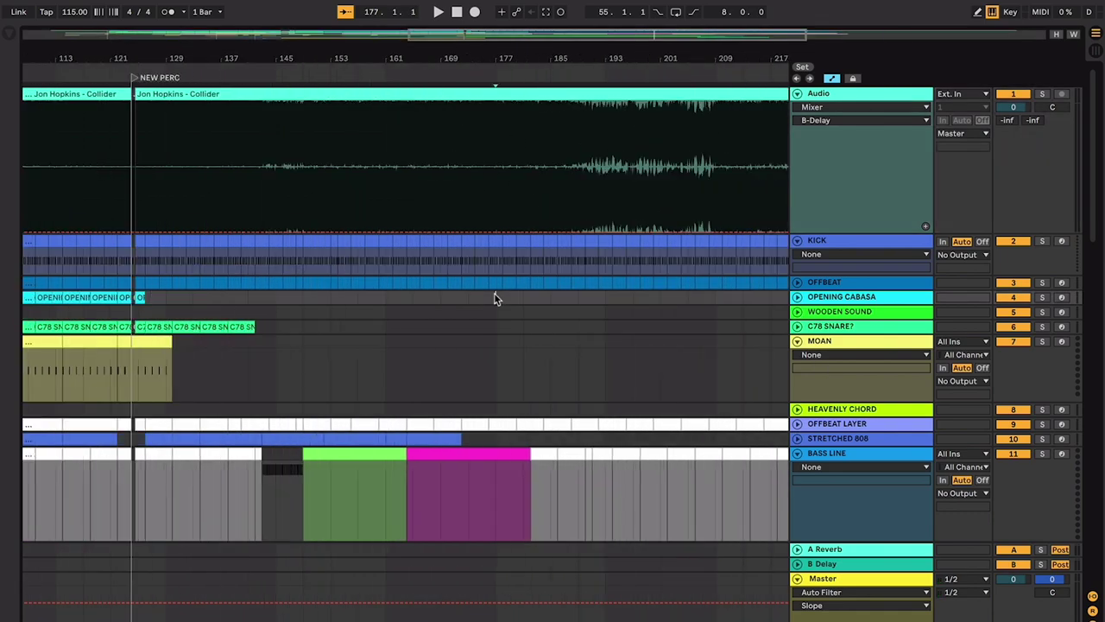
scroll(496, 298, "left", 4)
scroll(496, 298, "down", 5)
scroll(496, 297, "right", 2)
scroll(493, 299, "right", 3)
scroll(494, 298, "down", 2)
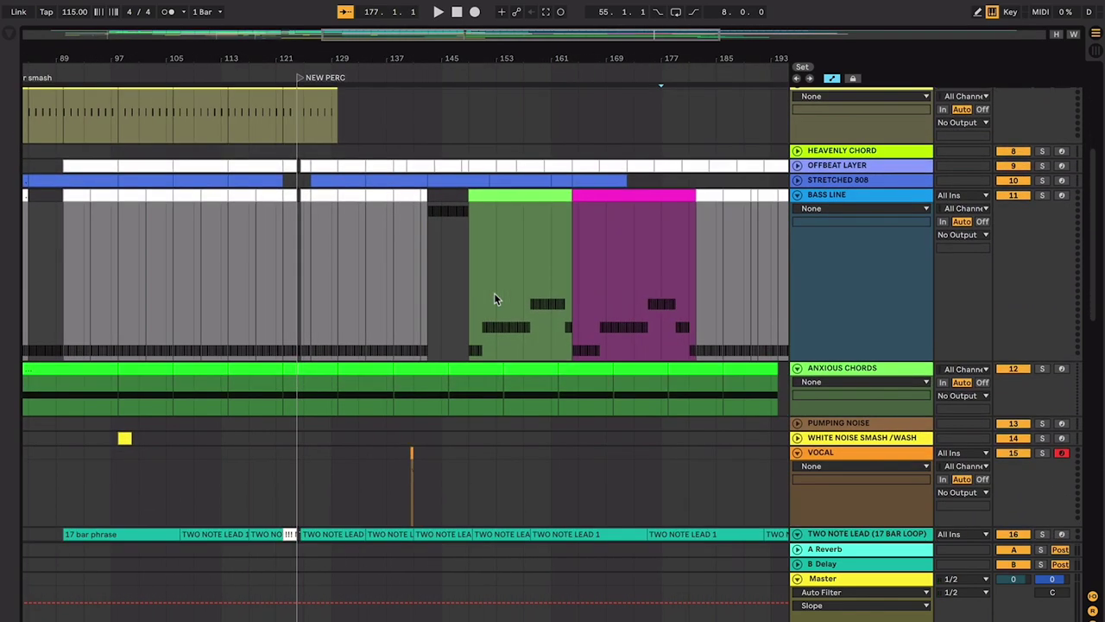
left_click(499, 174)
key("plus")
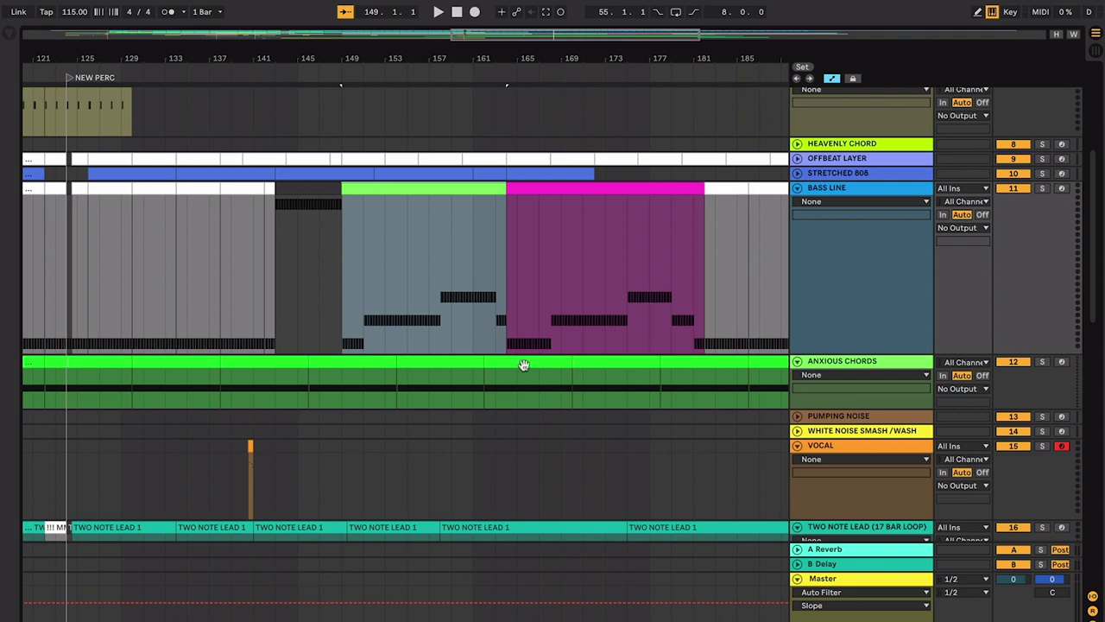
Step: Compare the layers around the bass line changes and select the magenta bass line clip that starts at bar 164
scroll(733, 334, "up", 1)
scroll(734, 333, "right", 6)
scroll(373, 288, "left", 3)
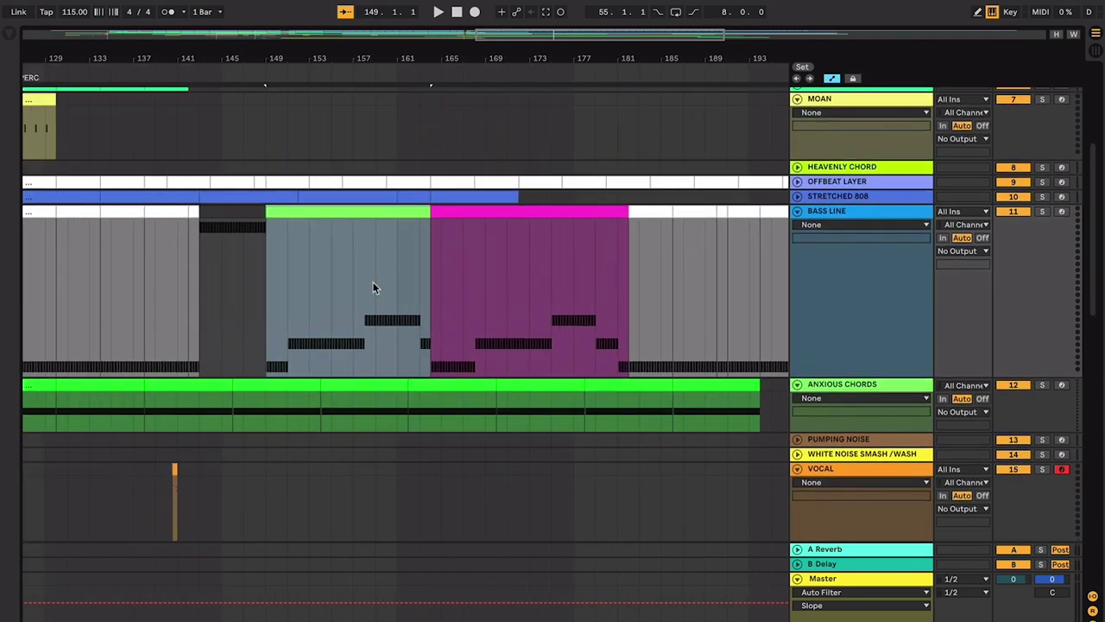
scroll(466, 309, "up", 5)
scroll(466, 309, "right", 5)
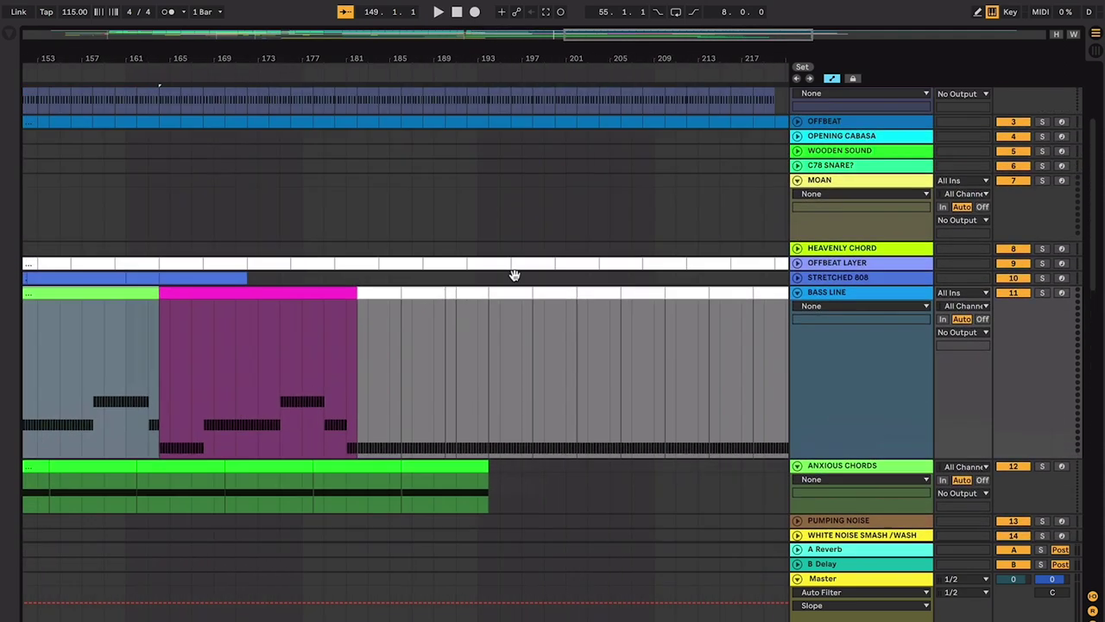
scroll(479, 246, "down", 5)
scroll(479, 246, "left", 5)
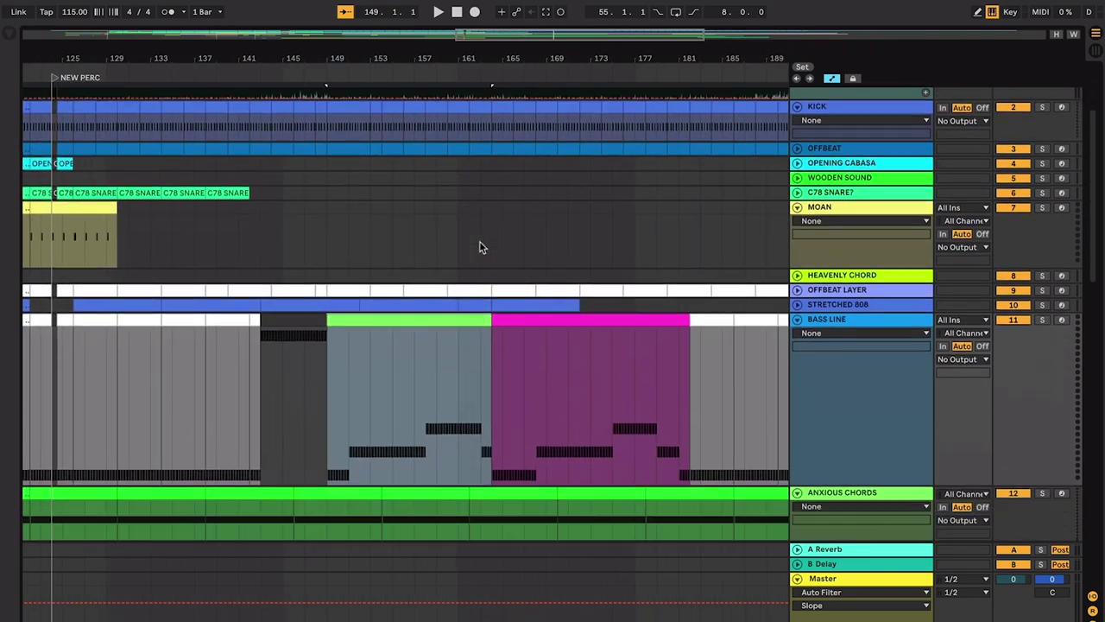
left_click(471, 241)
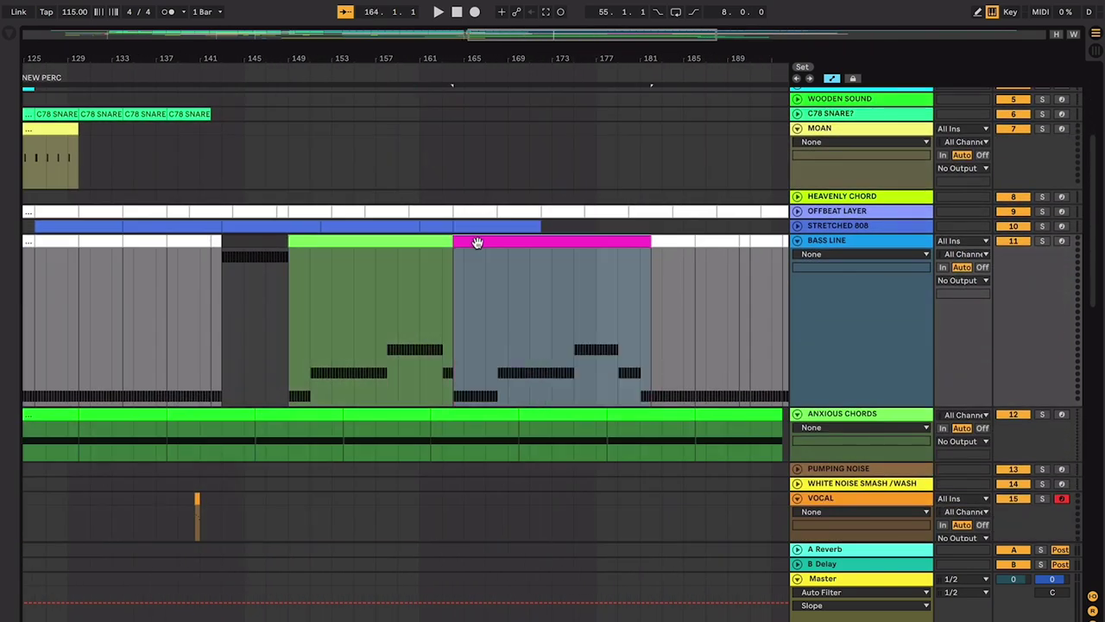
Step: Examine the end of the green bass line clip and select its last bar, from bar 163 to bar 164
left_click(402, 240)
left_click(422, 378)
key("plus")
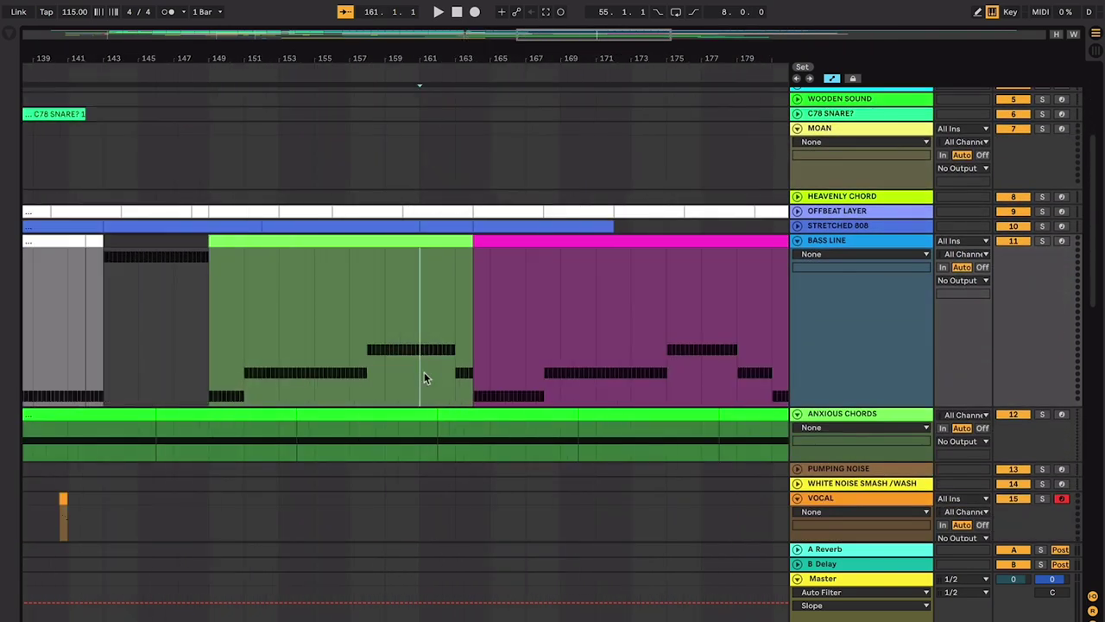
scroll(423, 373, "up", 5)
scroll(424, 373, "down", 10)
scroll(424, 373, "up", 8)
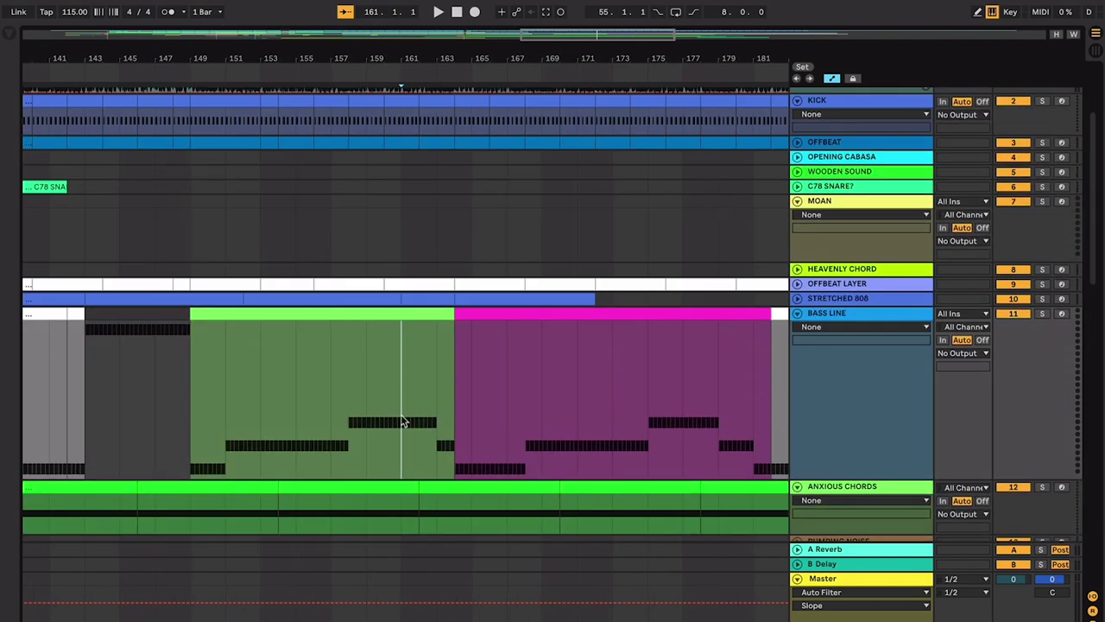
left_click(438, 439)
key("plus")
key("plus")
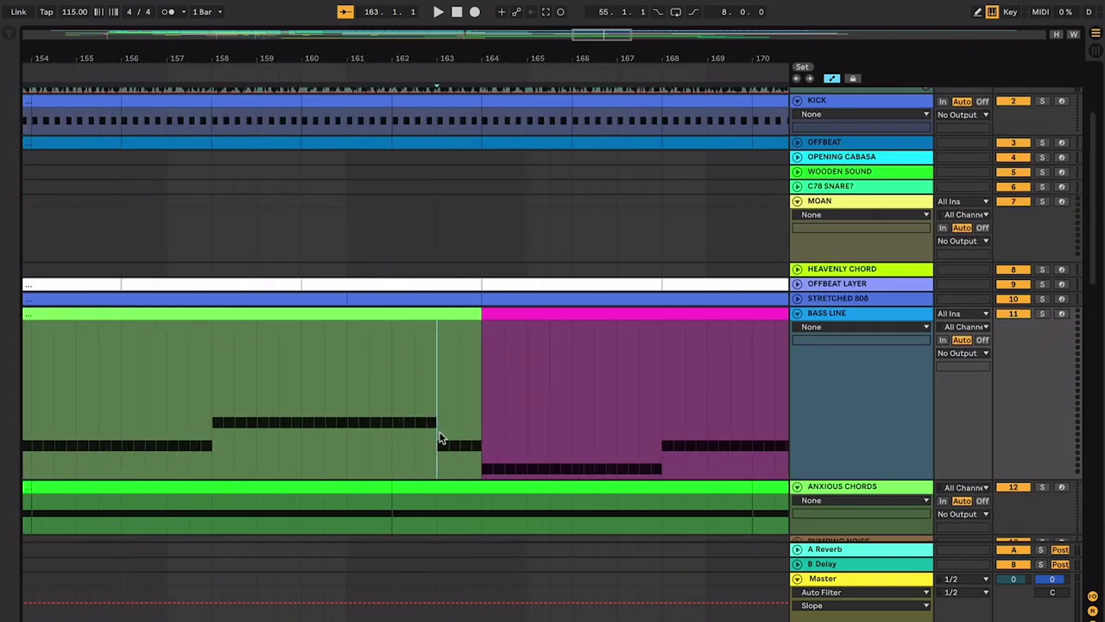
left_click_drag(440, 438, 481, 435)
Step: Select the closing notes of the magenta bass line clip from bar 179 and compare them with the green clip's ending
scroll(481, 435, "right", 8)
scroll(484, 436, "right", 5)
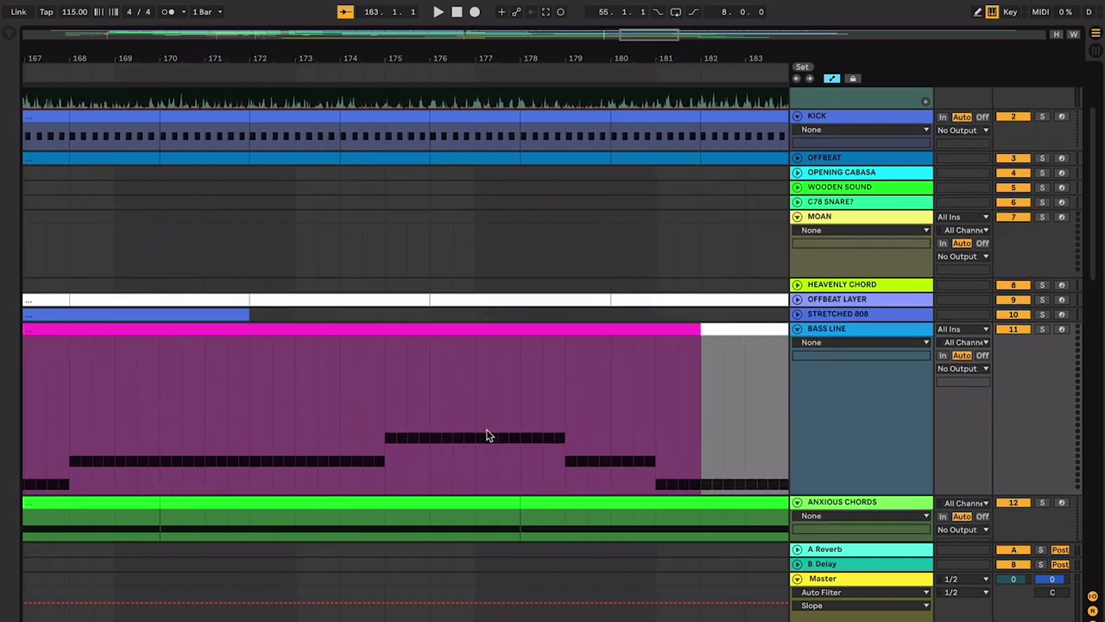
left_click_drag(561, 442, 686, 440)
key("minus")
scroll(686, 438, "left", 4)
scroll(686, 439, "down", 1)
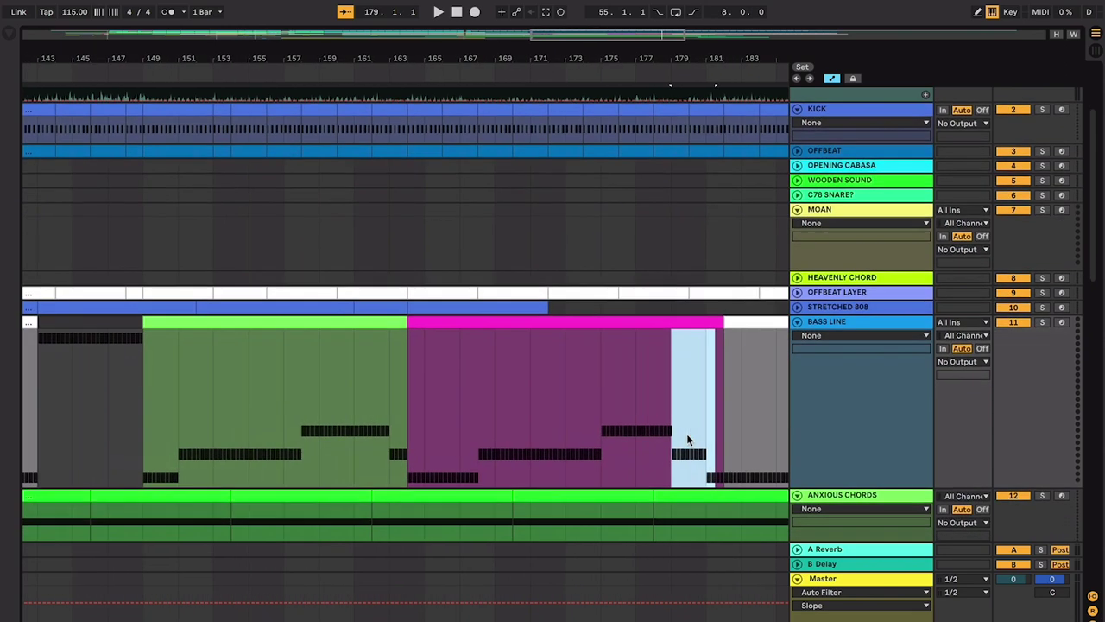
Step: Play the bass line's final note change in the green clip from bar 162 and in the magenta clip from bar 178
left_click(372, 424)
key("space")
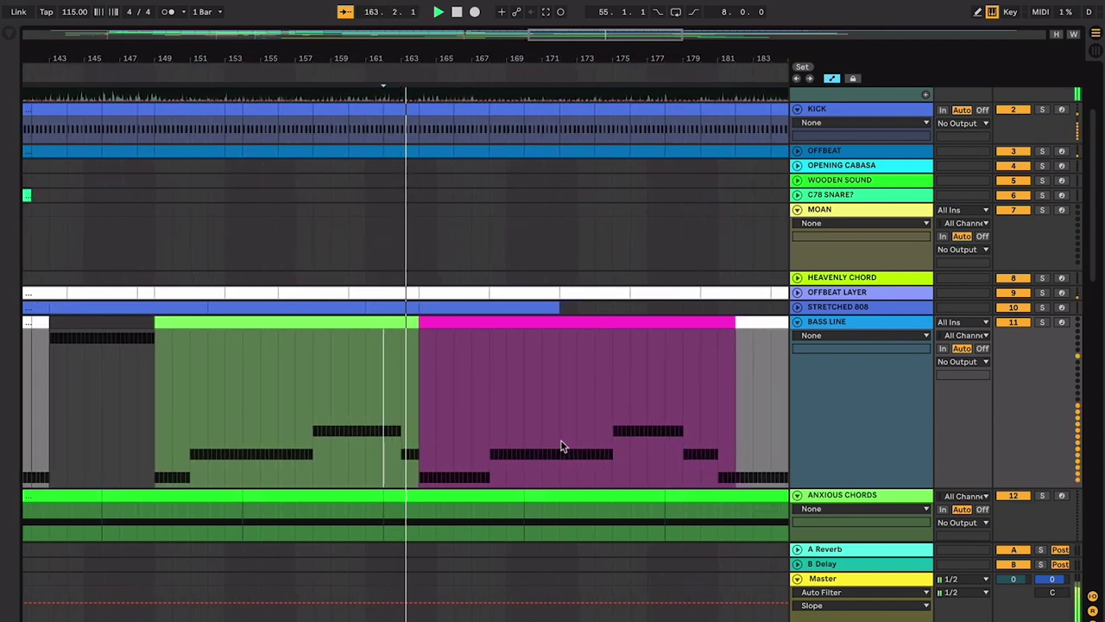
left_click(648, 410)
key("space")
key("space")
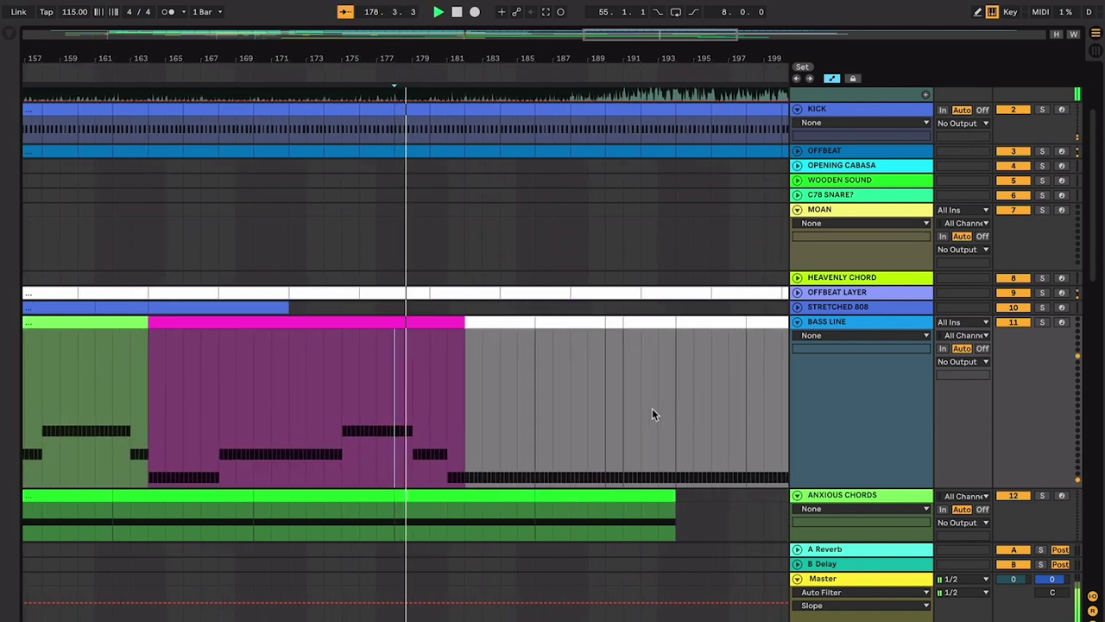